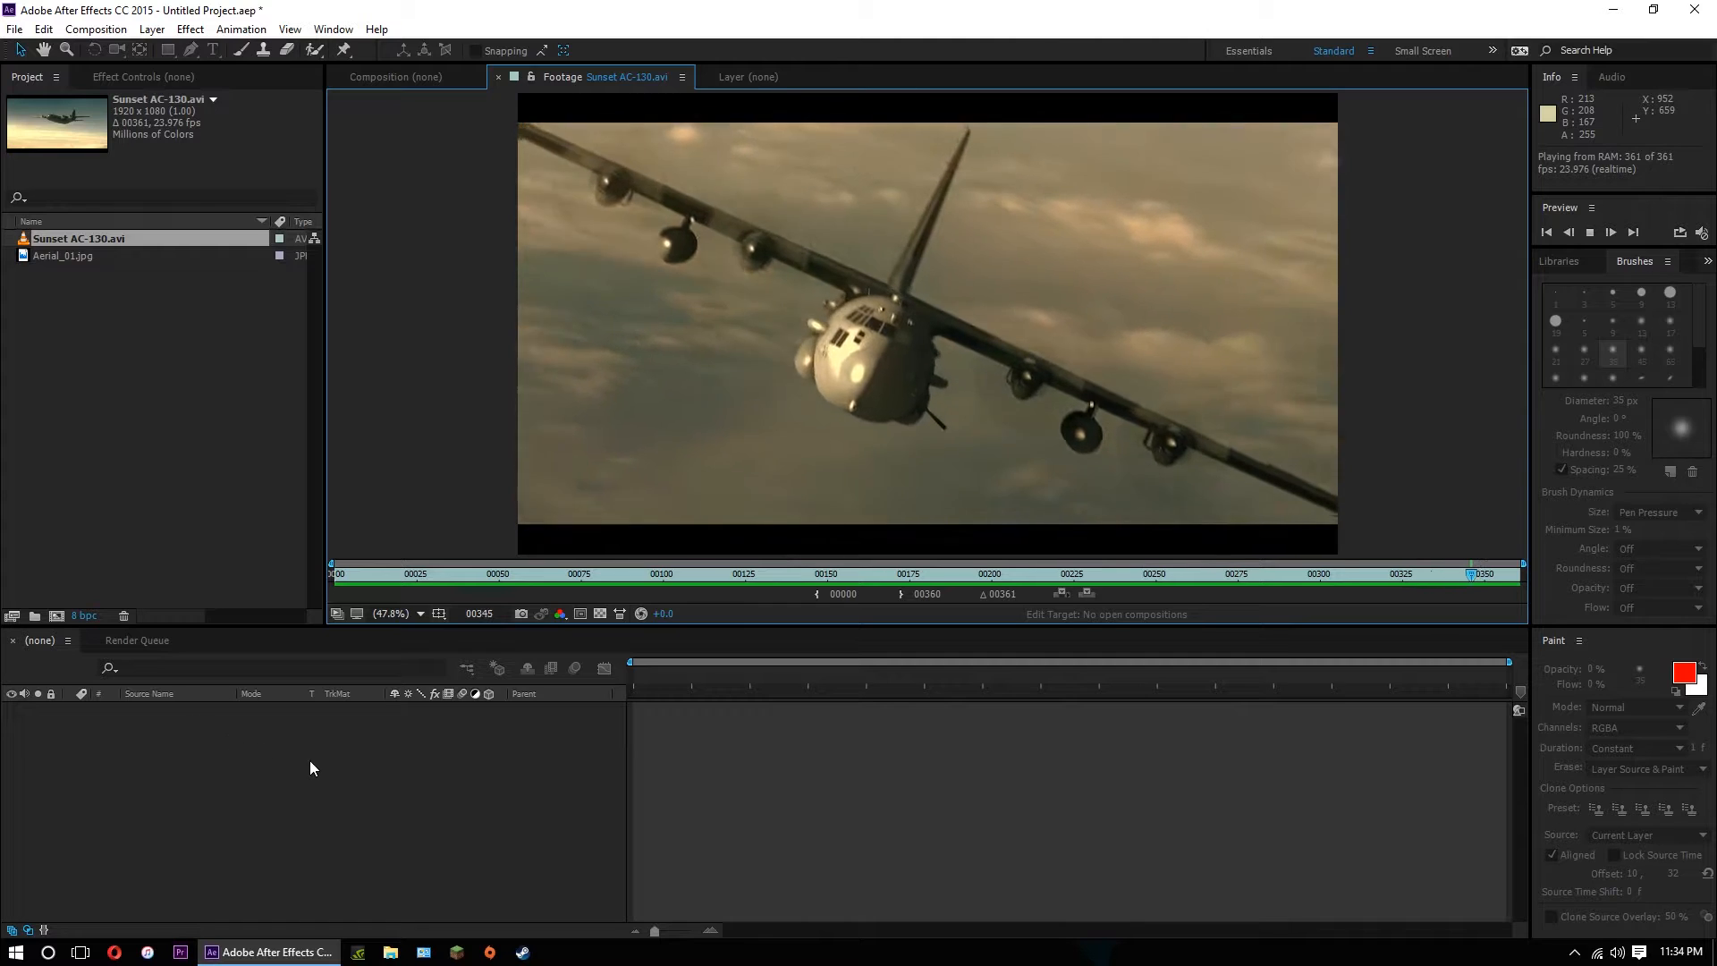
# Stop the playback of the Sunset AC-130.avi footage and return it to the first frame.
pyautogui.press('space')
pyautogui.click(328, 574)
pyautogui.moveTo(329, 578)
pyautogui.mouseDown()
pyautogui.moveTo(870, 586)
pyautogui.moveTo(721, 587)
pyautogui.moveTo(815, 582)
pyautogui.moveTo(739, 597)
pyautogui.moveTo(1520, 581)
pyautogui.moveTo(313, 578)
pyautogui.mouseUp()
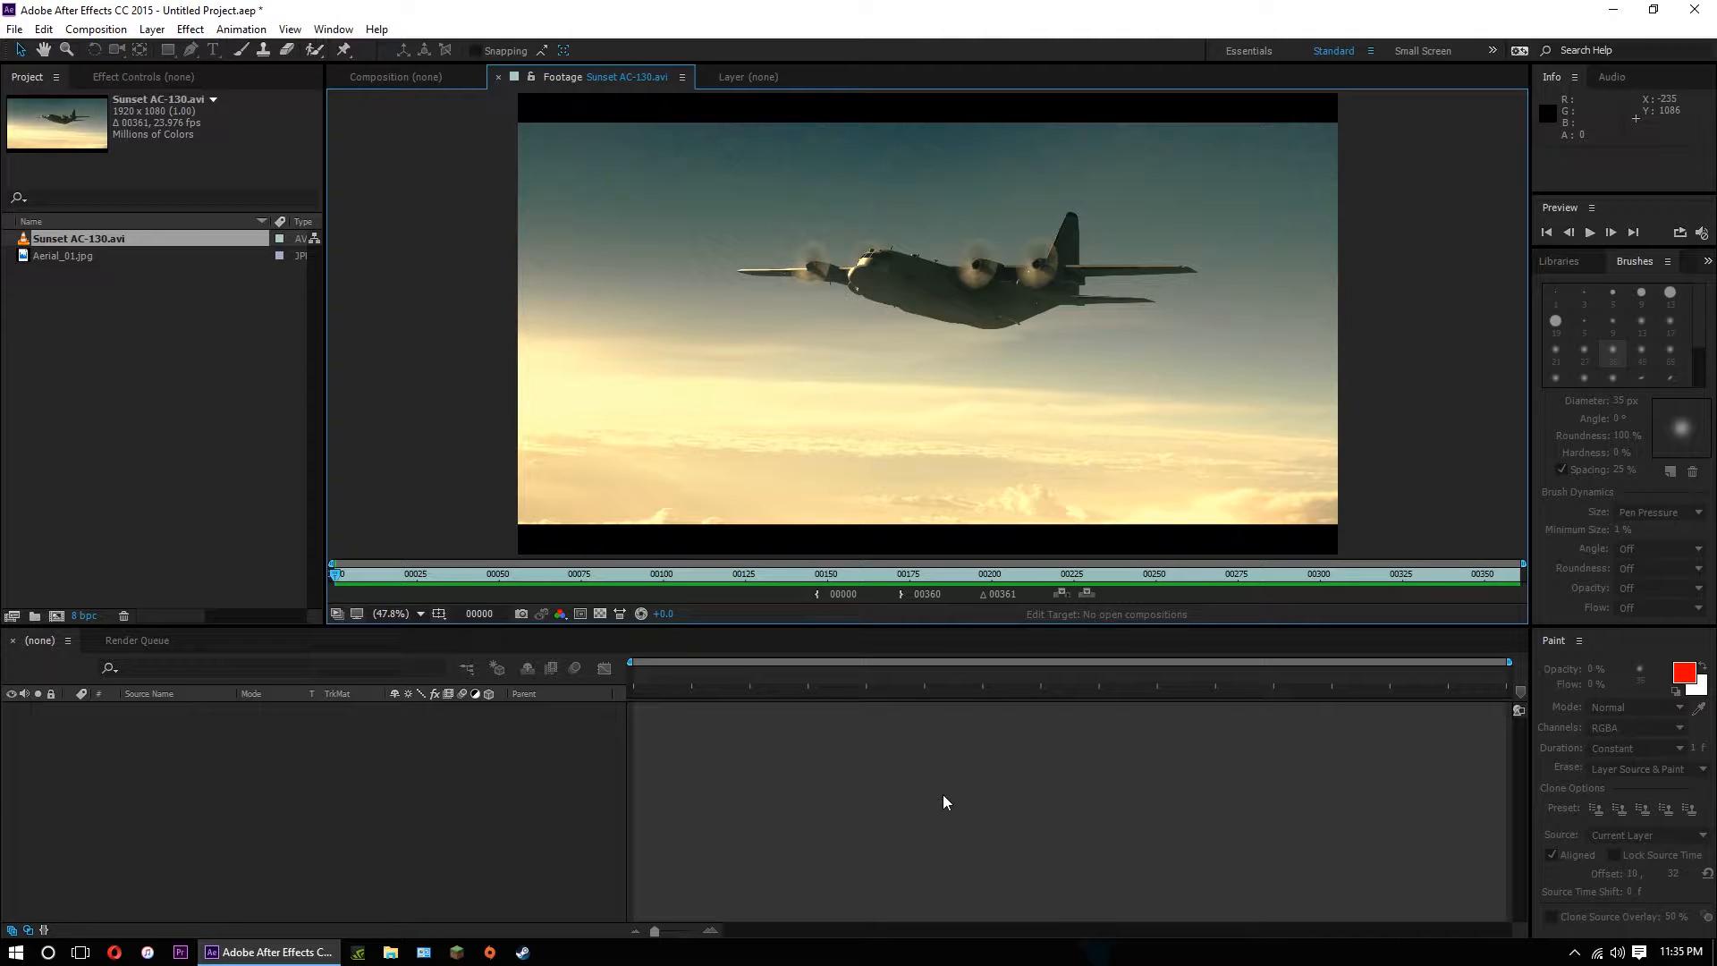
pyautogui.click(637, 577)
pyautogui.moveTo(636, 578); pyautogui.dragTo(304, 577)
# Create a new composition with a width of 1280 px and a height of 720 px.
pyautogui.click(383, 76)
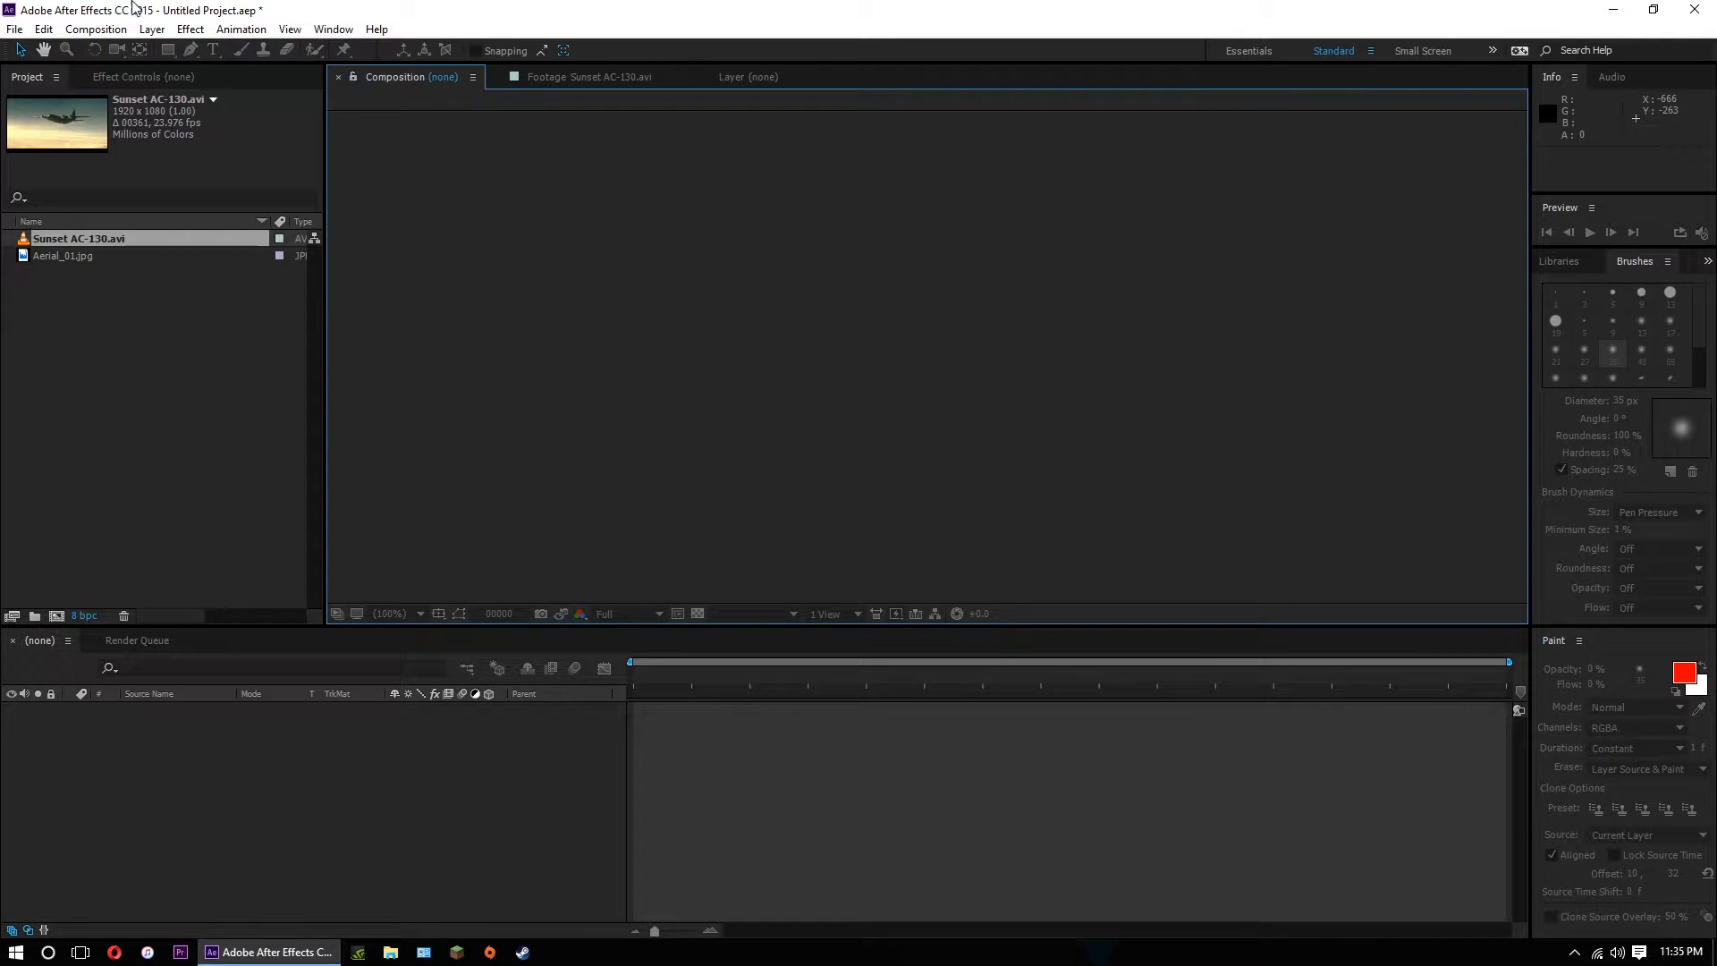
pyautogui.click(96, 29)
pyautogui.click(126, 52)
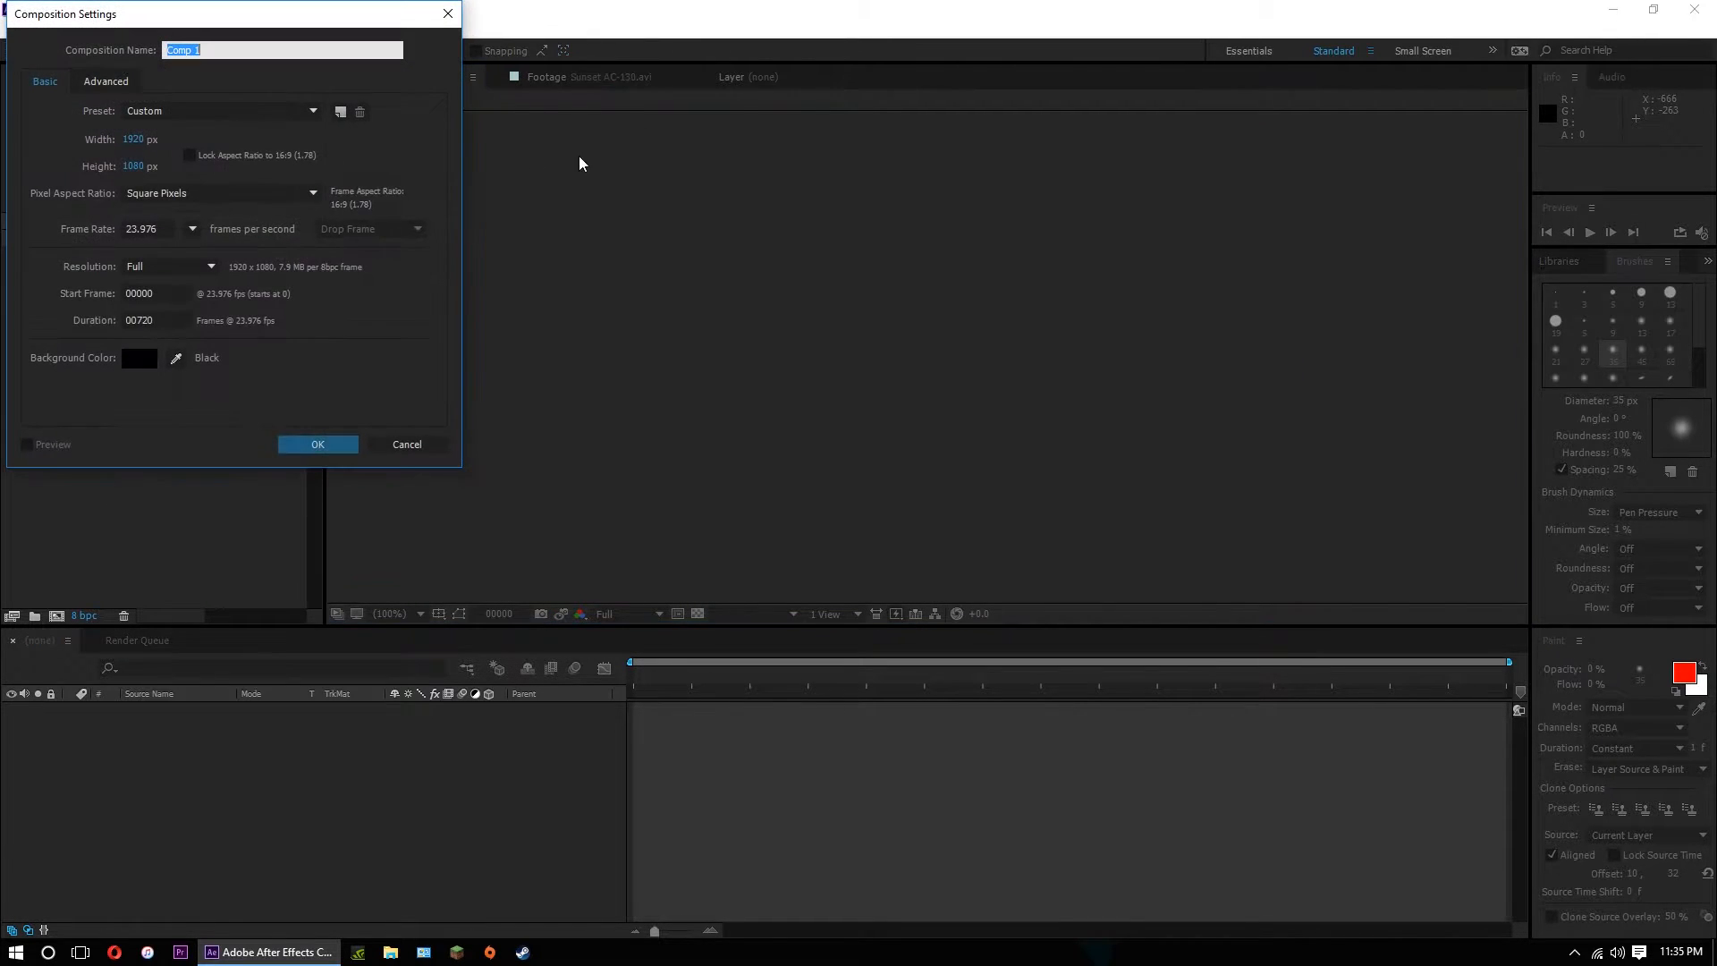
pyautogui.click(133, 139)
pyautogui.write('1280')
pyautogui.click(136, 166)
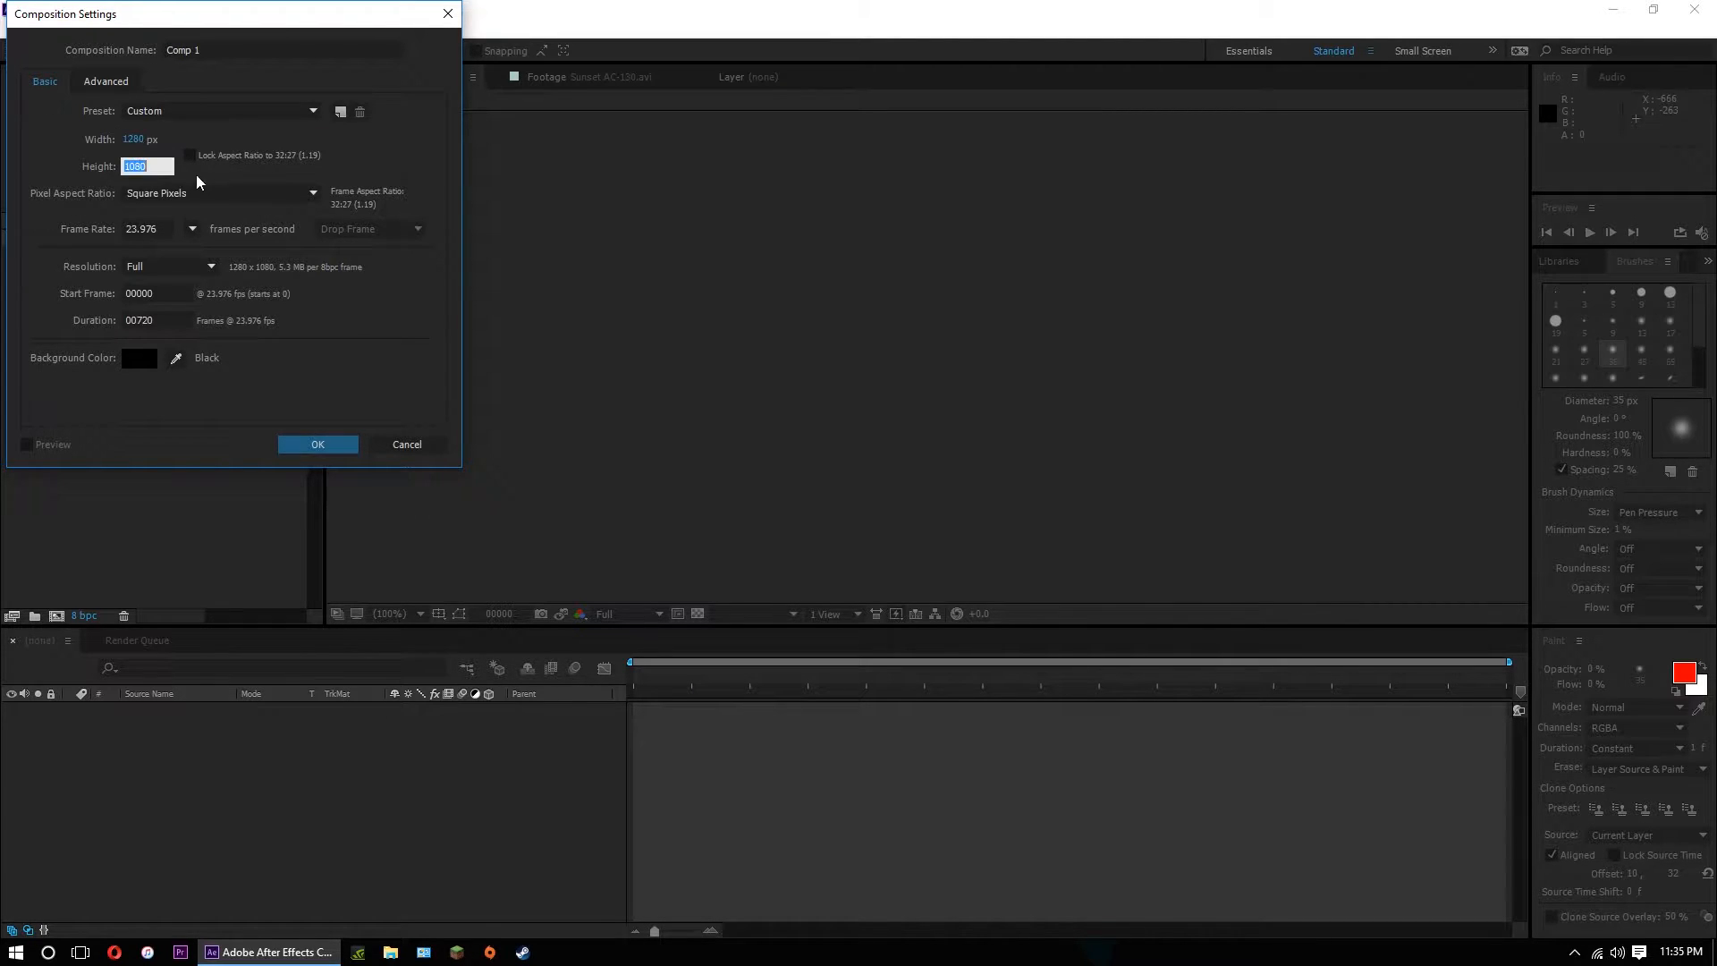
pyautogui.write('720')
pyautogui.press('Return')
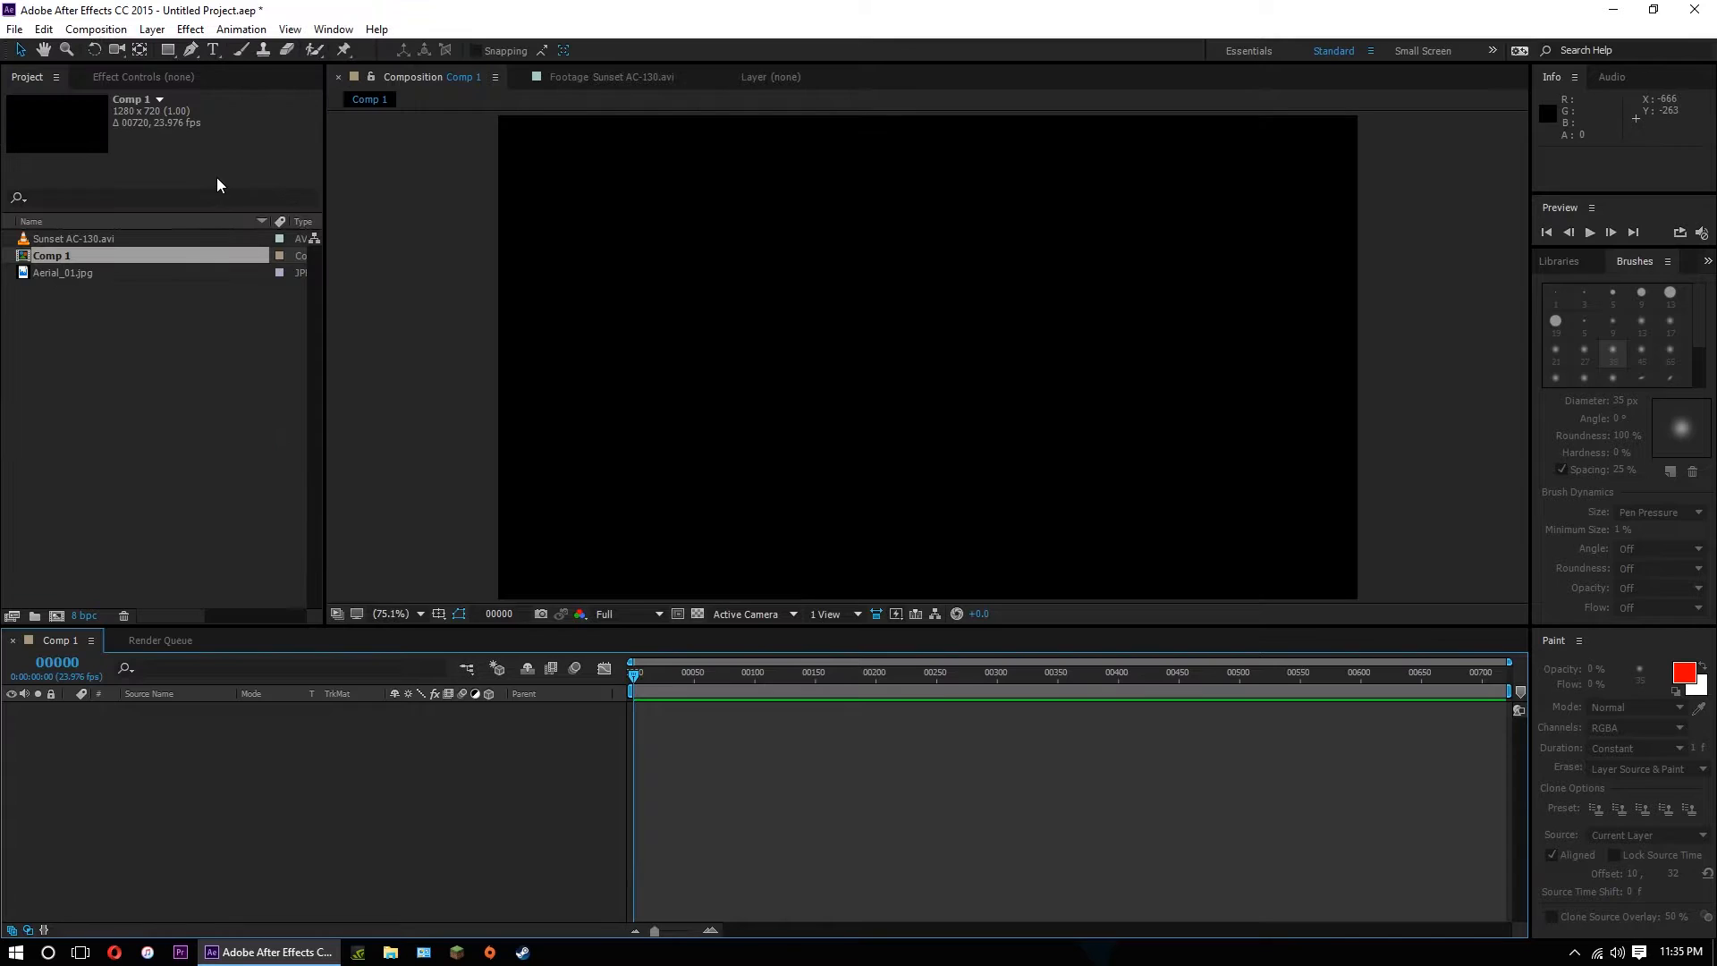
# Add Aerial_01.jpg to the new composition as a layer.
pyautogui.click(72, 273)
pyautogui.rightClick(45, 639)
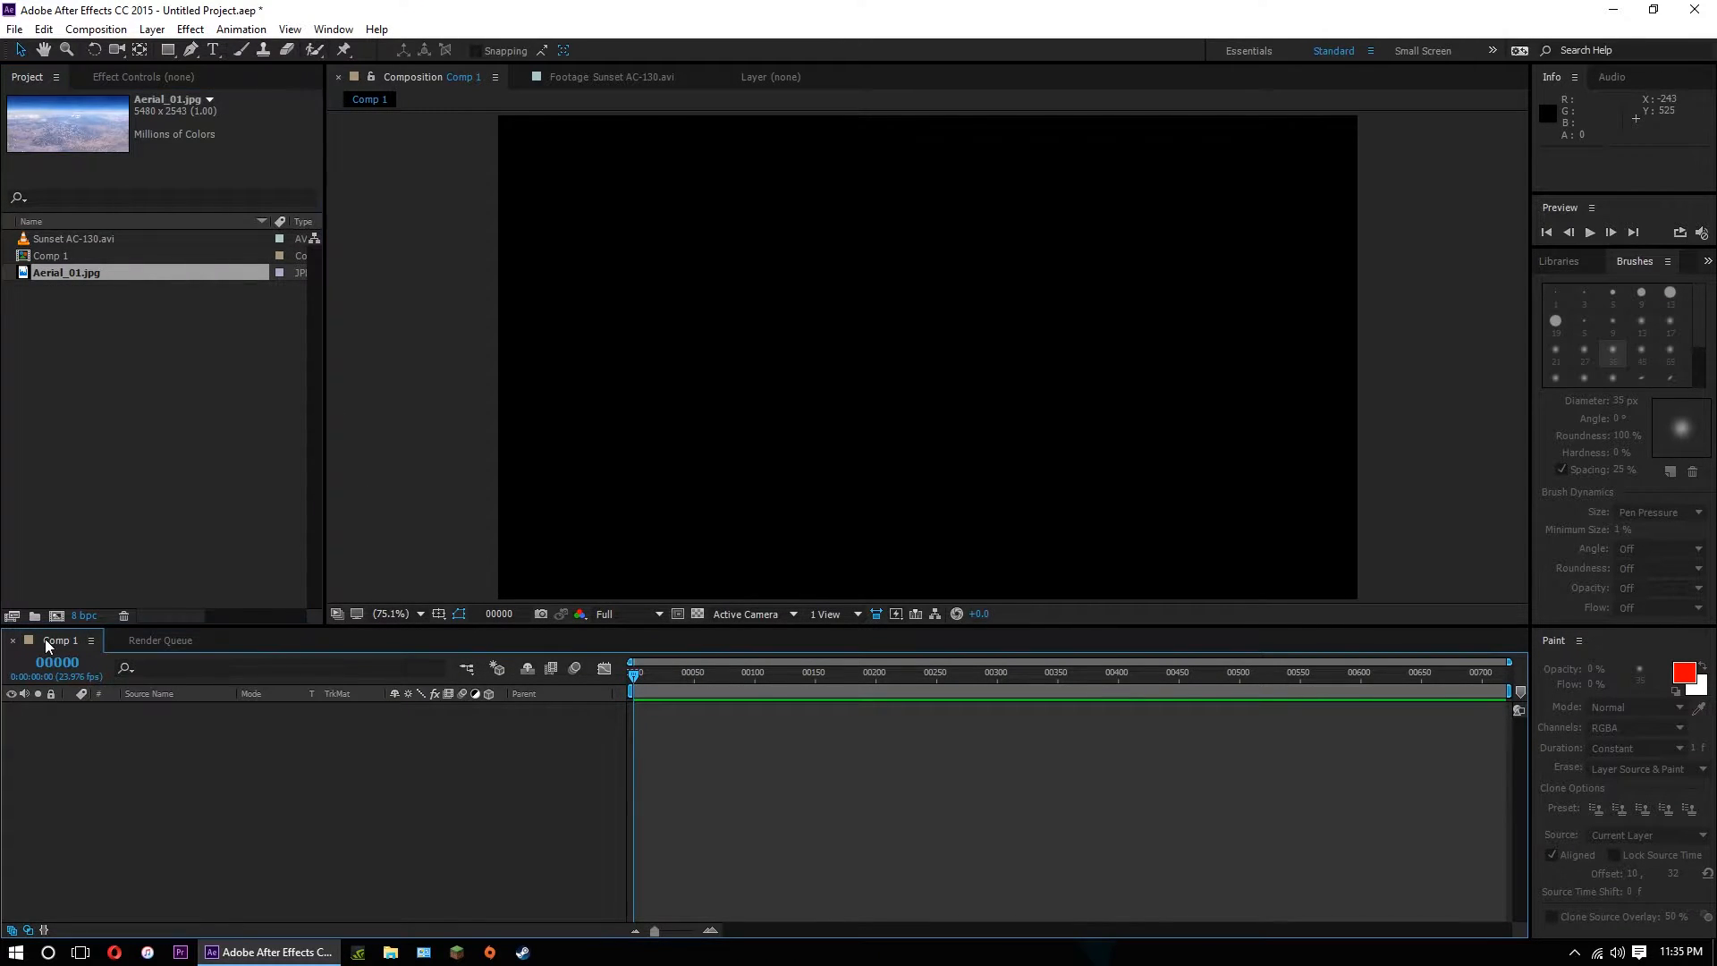
pyautogui.click(189, 741)
pyautogui.moveTo(47, 271); pyautogui.dragTo(152, 746)
# Examine how far the aerial image extends beyond the composition frame.
pyautogui.press(',')
pyautogui.press(',')
pyautogui.press(',')
pyautogui.press(',')
pyautogui.press(',')
pyautogui.press('.')
pyautogui.press('.')
pyautogui.press('.')
pyautogui.press('.')
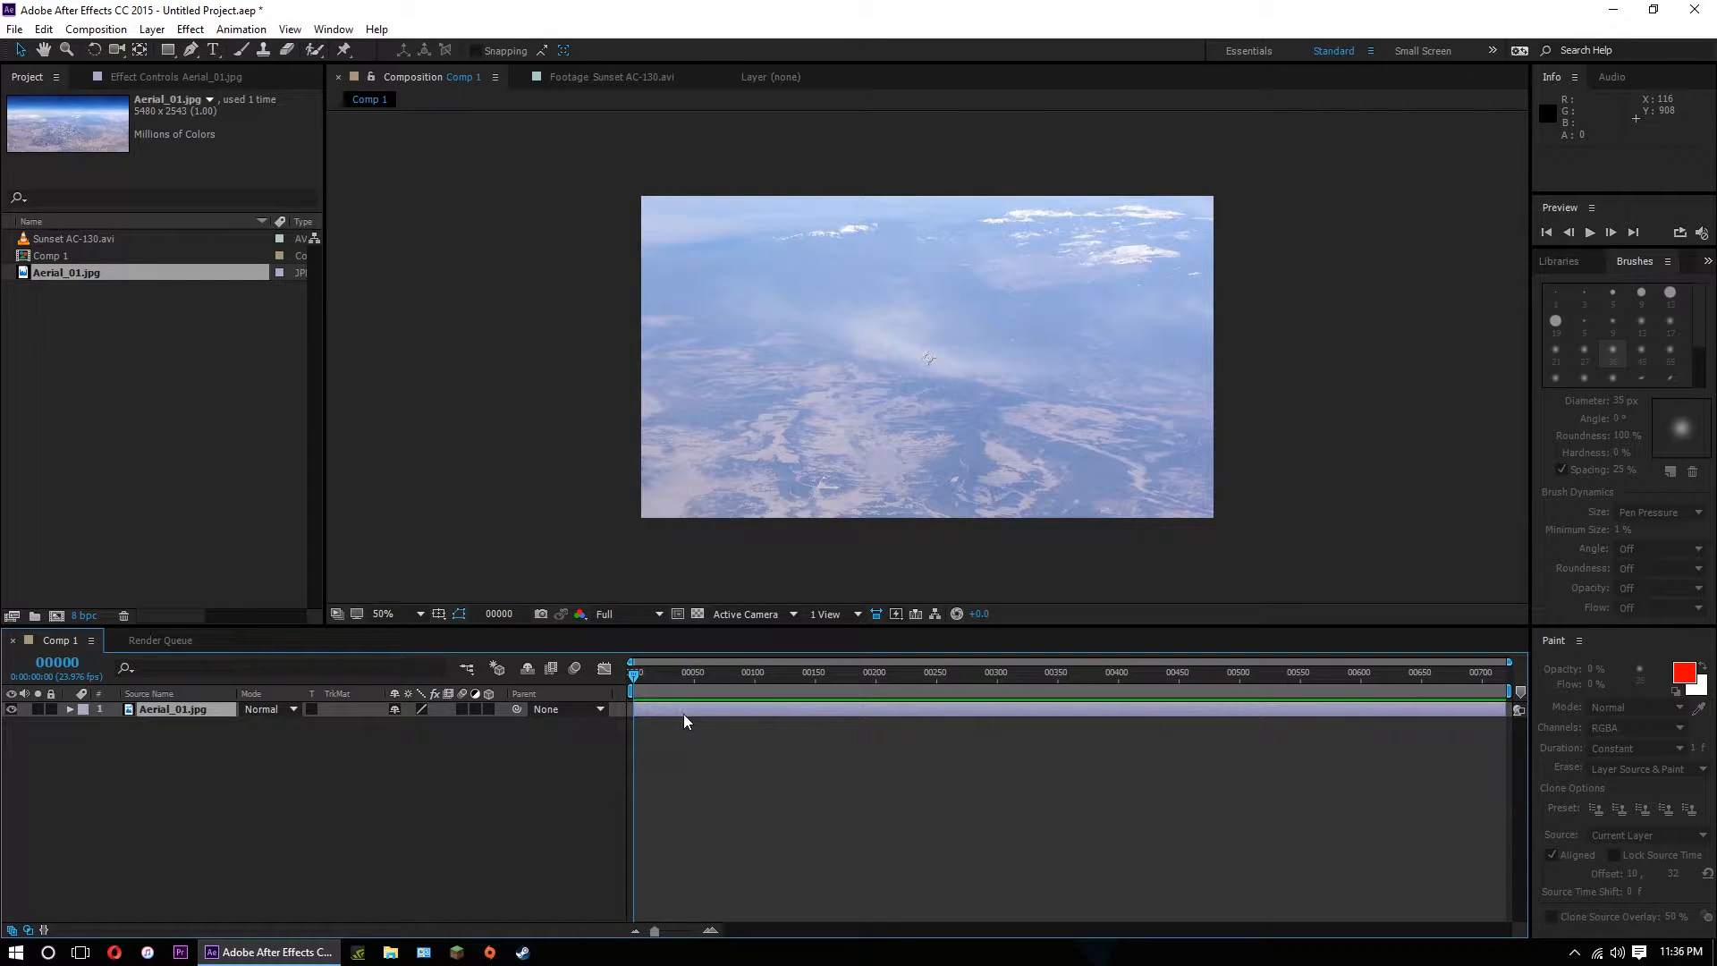
pyautogui.press(',')
pyautogui.press(',')
pyautogui.press(',')
pyautogui.press(',')
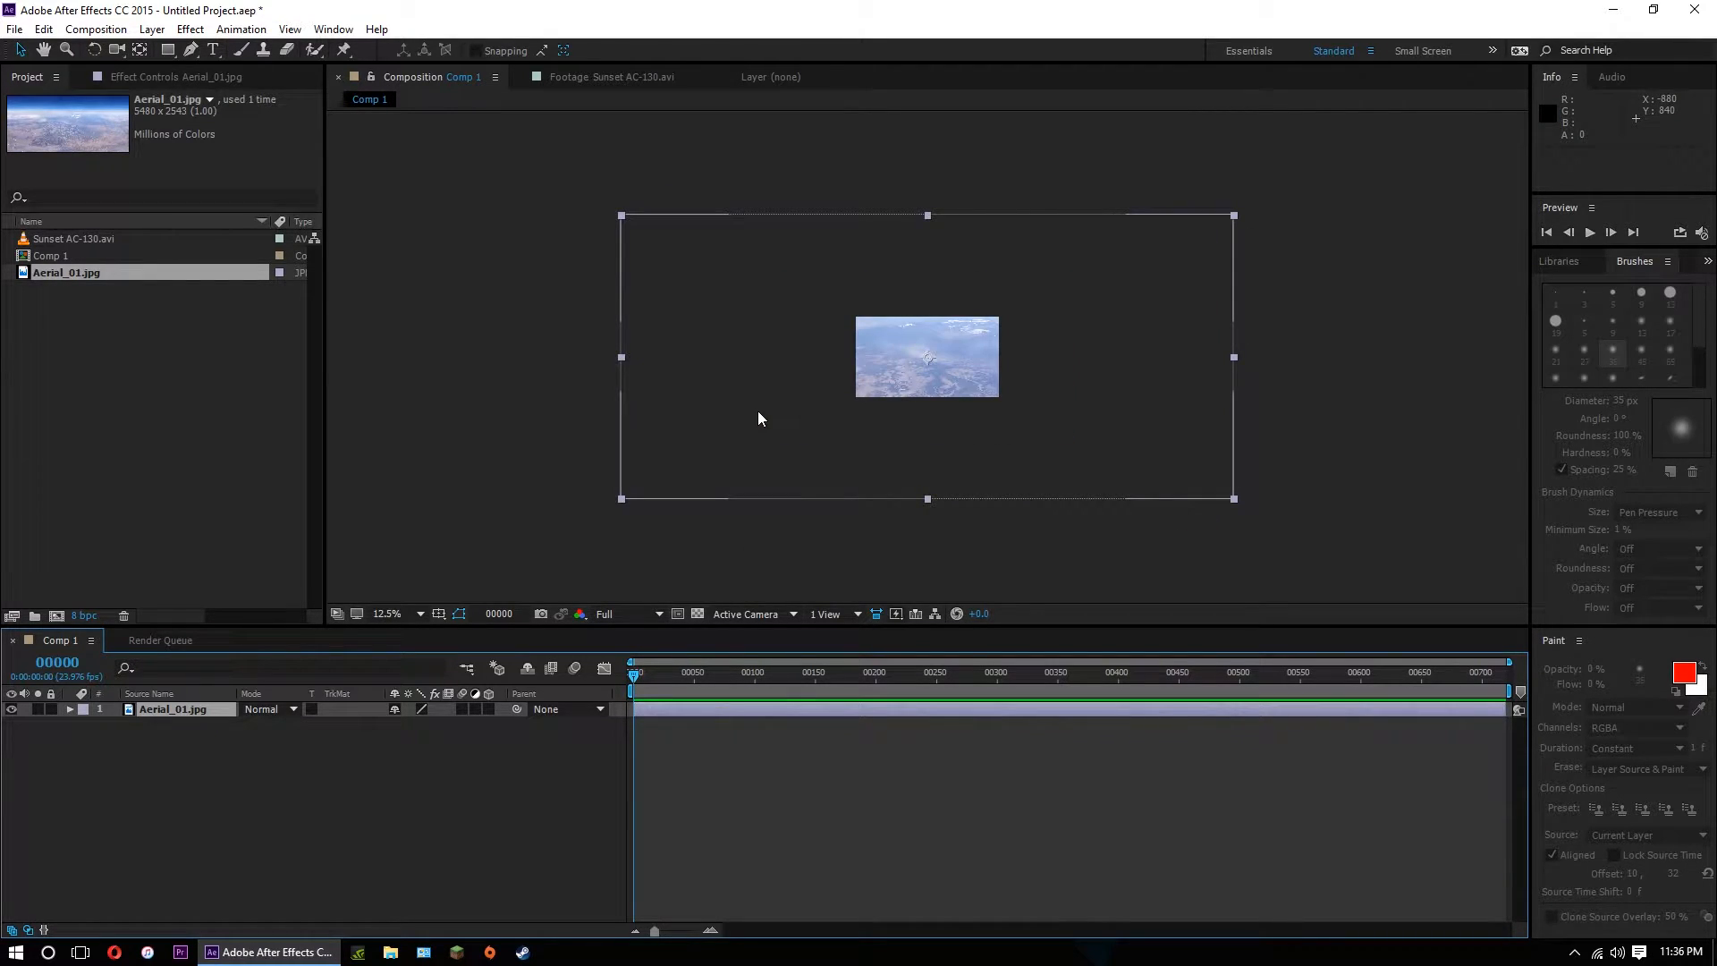
pyautogui.press('.')
pyautogui.press(',')
pyautogui.scroll(2, 642, 562)
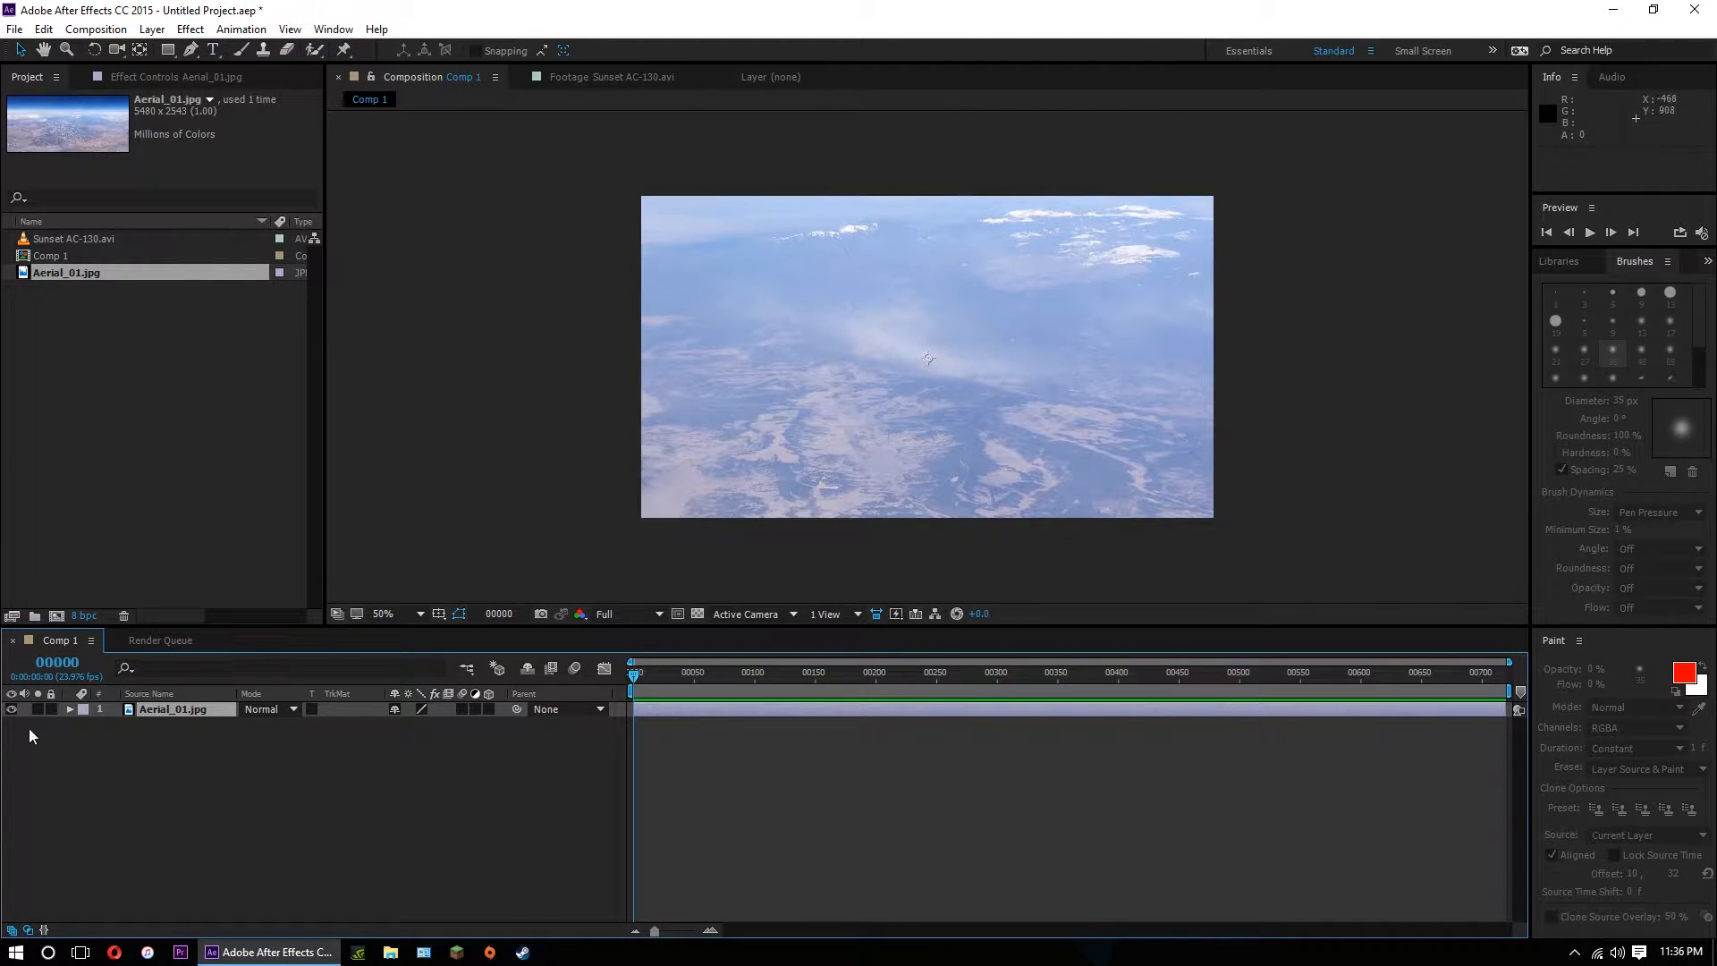
# Hide the Aerial_01.jpg layer and create a black 1280 x 720 px solid named AC_130.
pyautogui.click(11, 709)
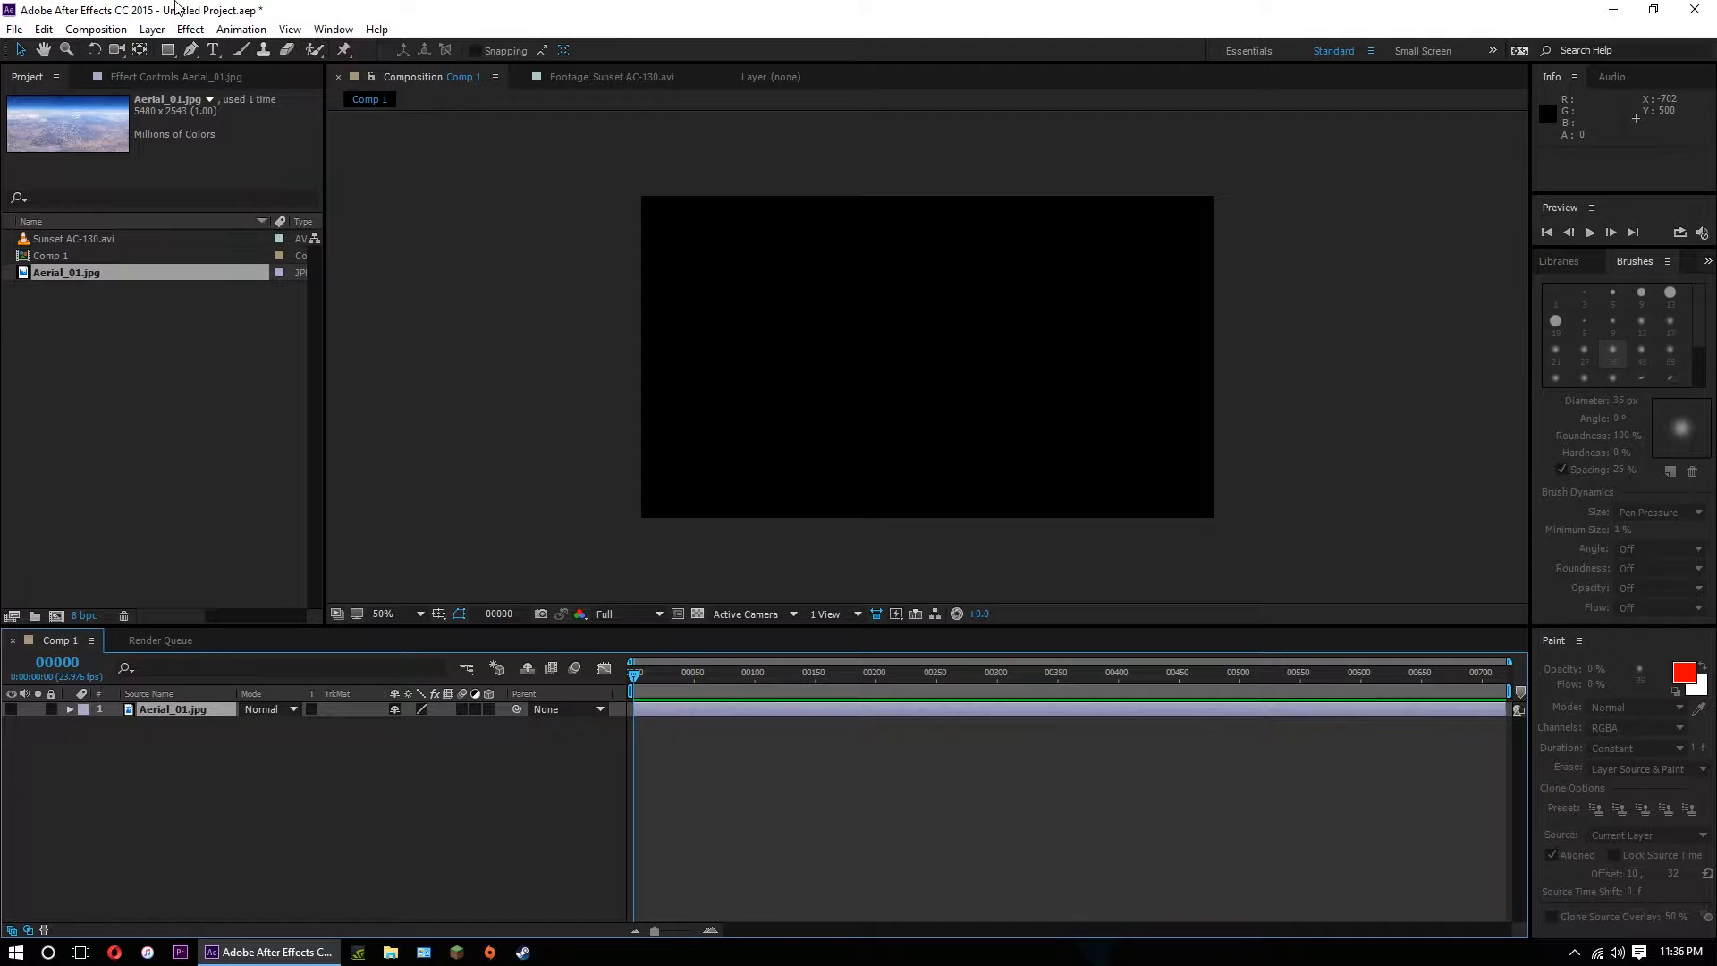
pyautogui.click(152, 28)
pyautogui.moveTo(269, 49)
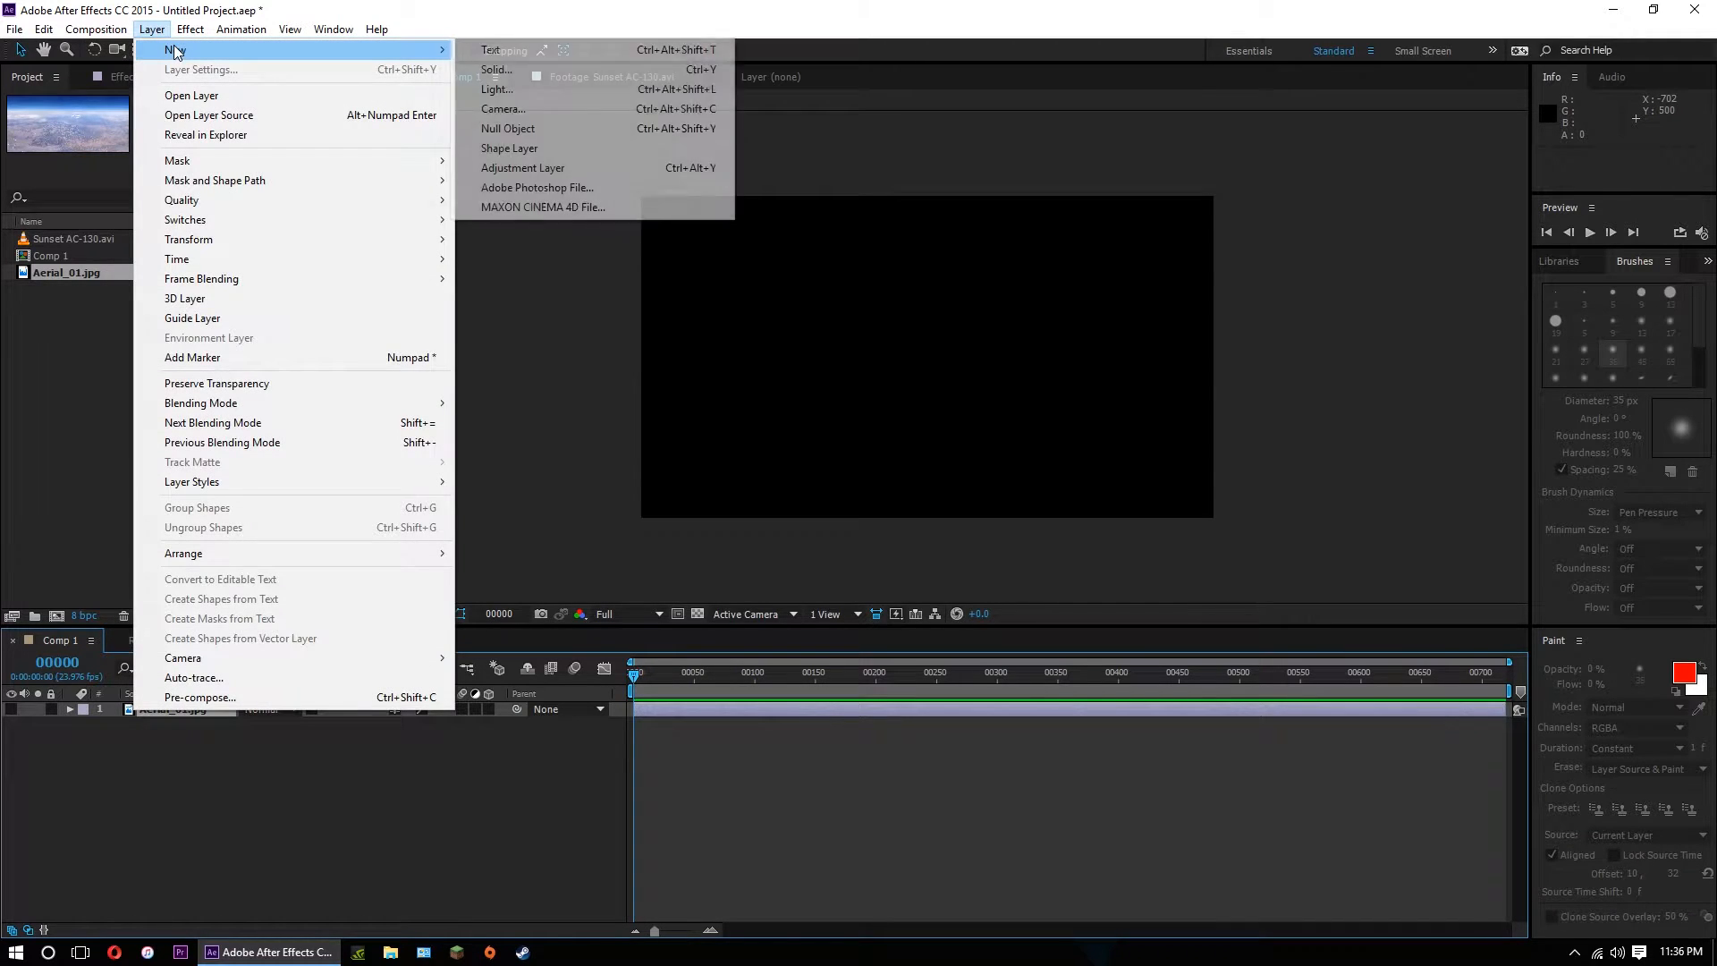
pyautogui.click(582, 67)
pyautogui.press('BackSpace')
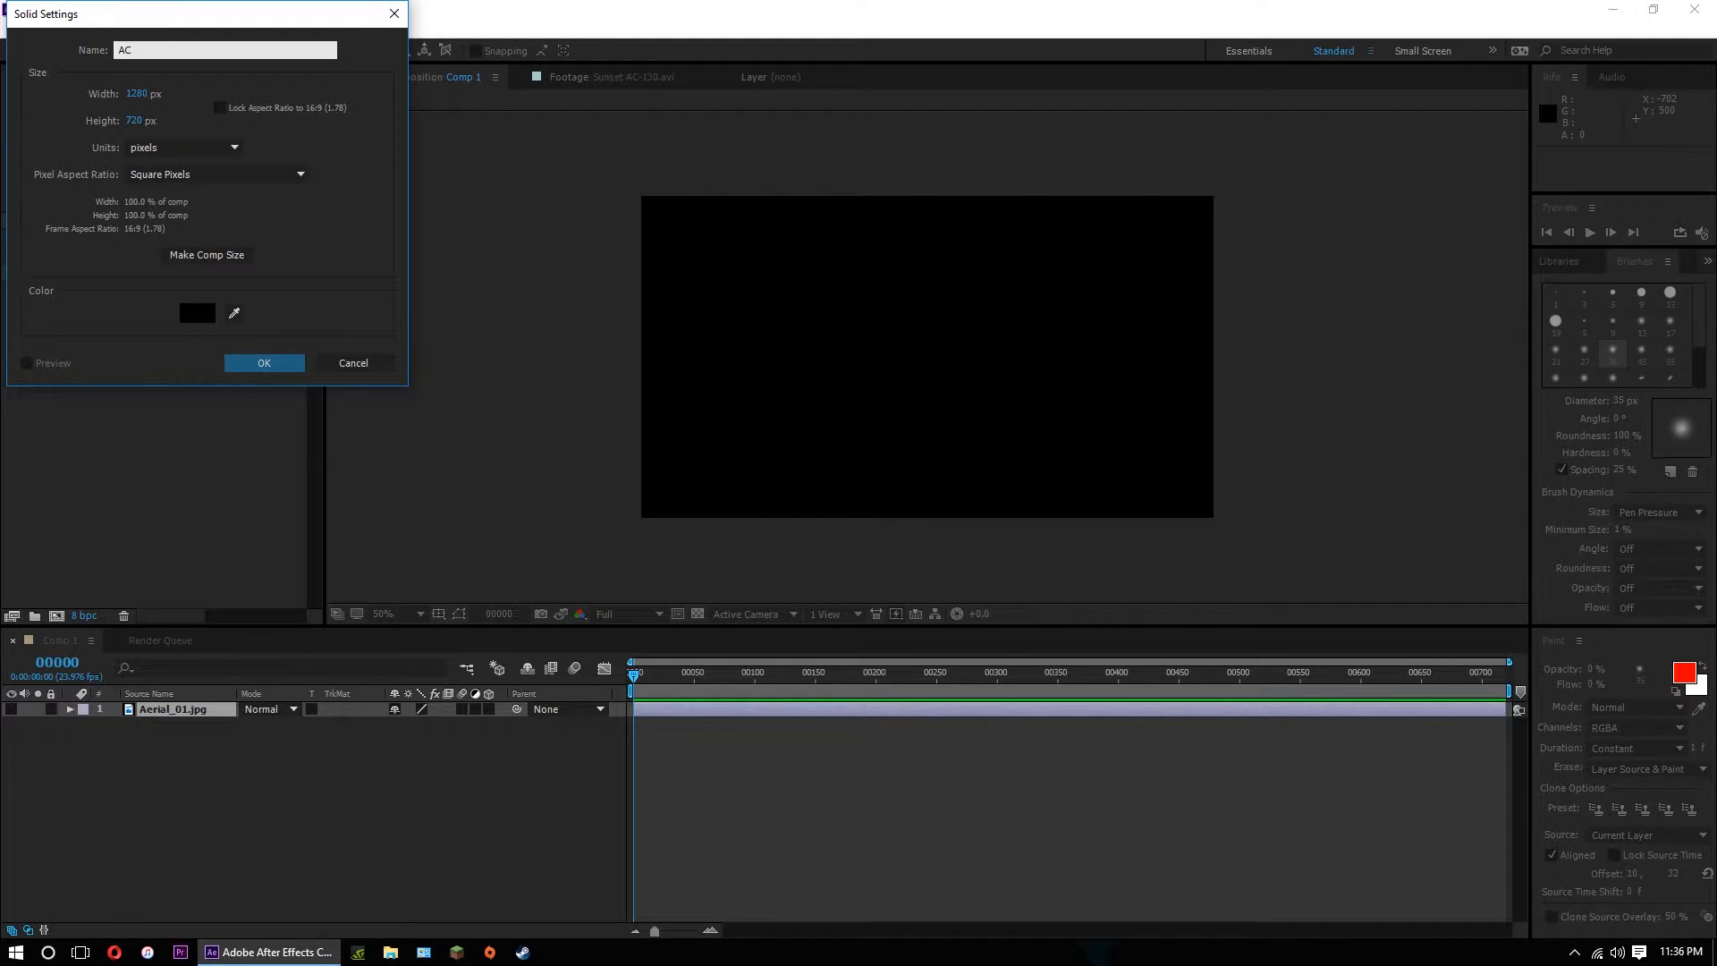
pyautogui.press('Return')
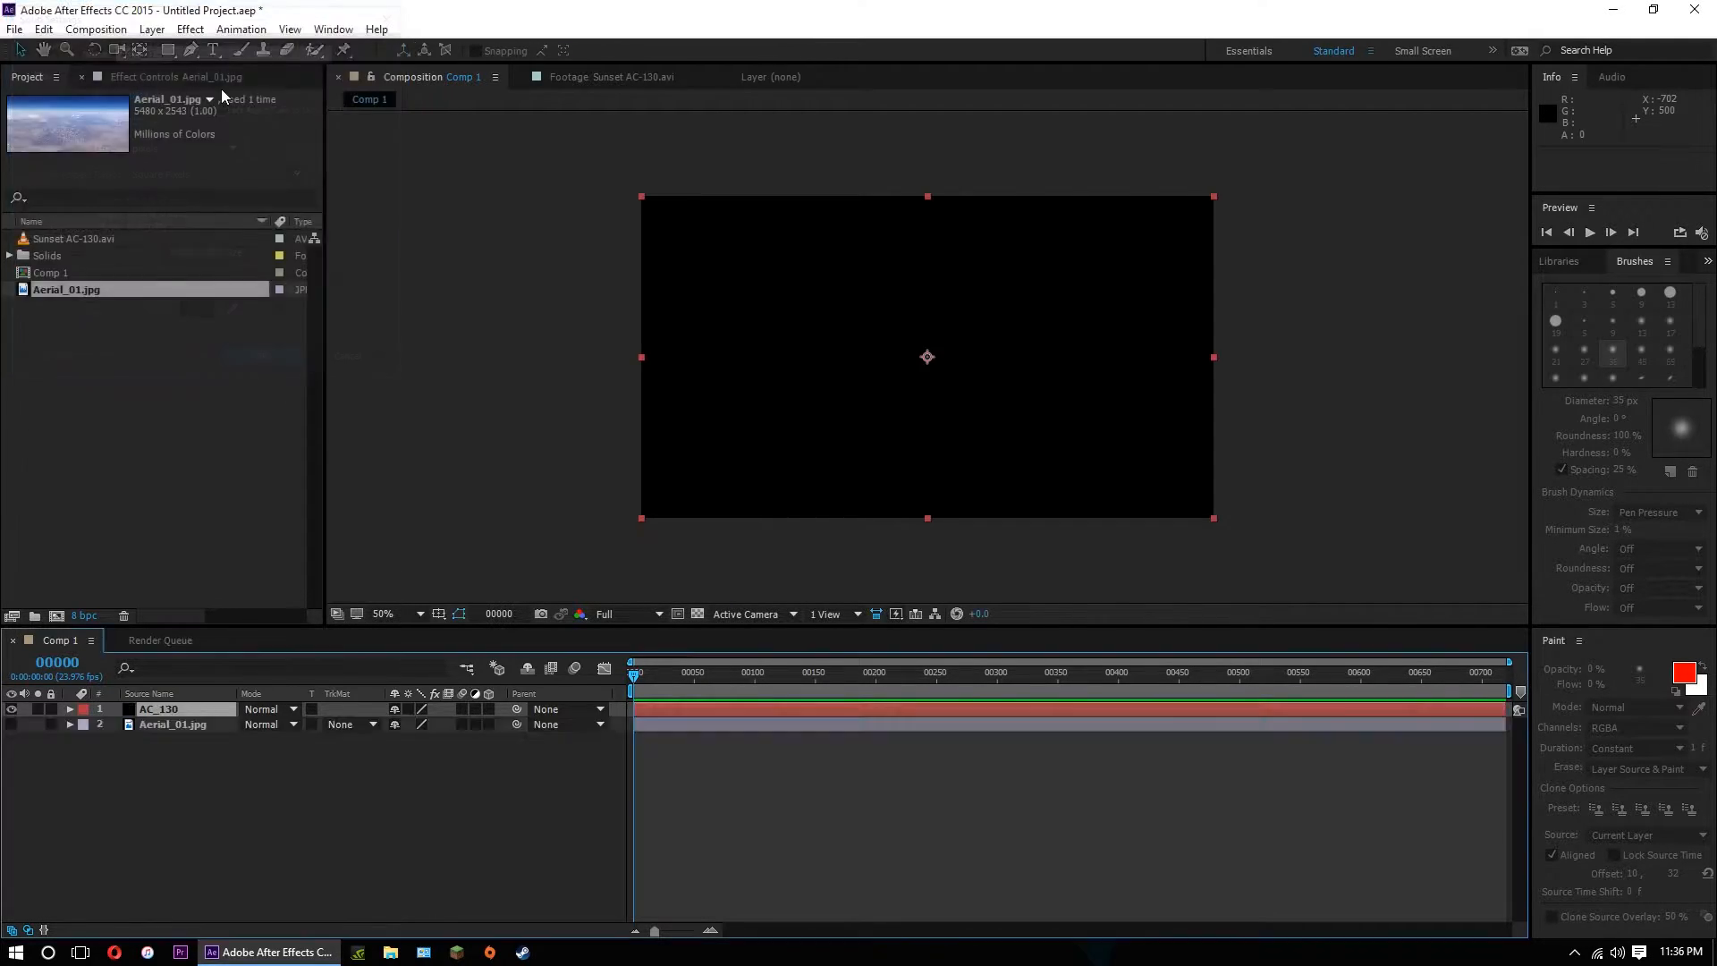
# Fit the composition in the viewer up to 100% and apply the Video Copilot Element effect to the AC_130 solid.
pyautogui.click(419, 614)
pyautogui.click(442, 313)
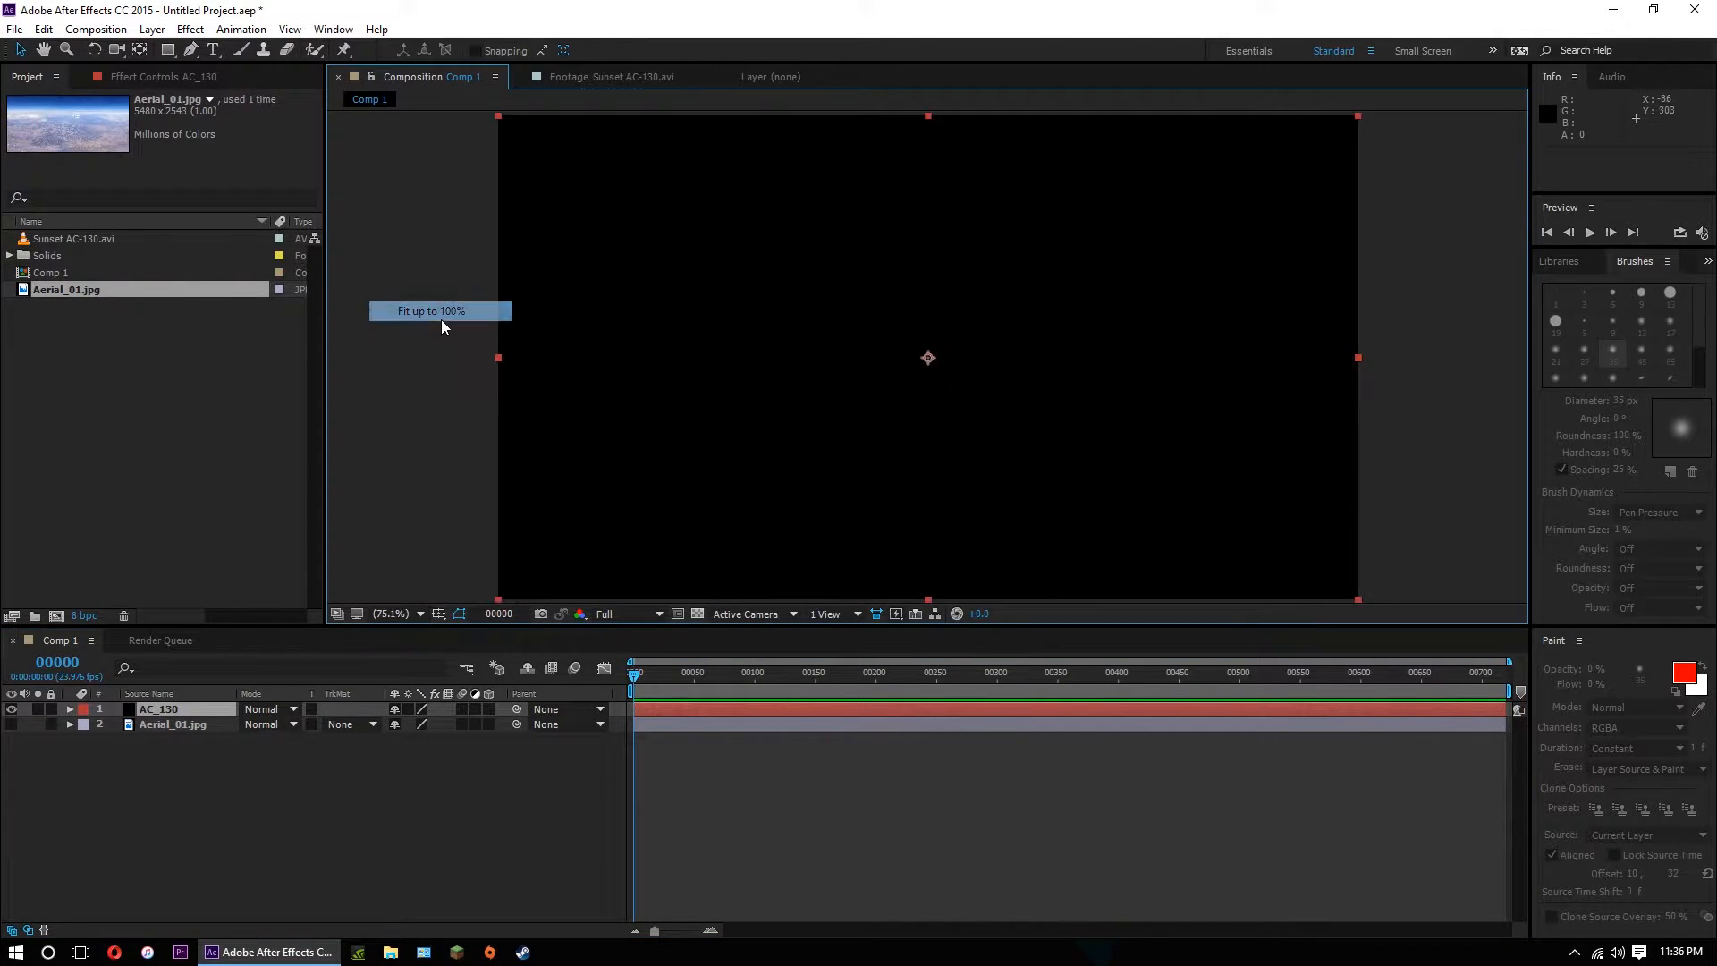
pyautogui.click(191, 28)
pyautogui.moveTo(321, 827)
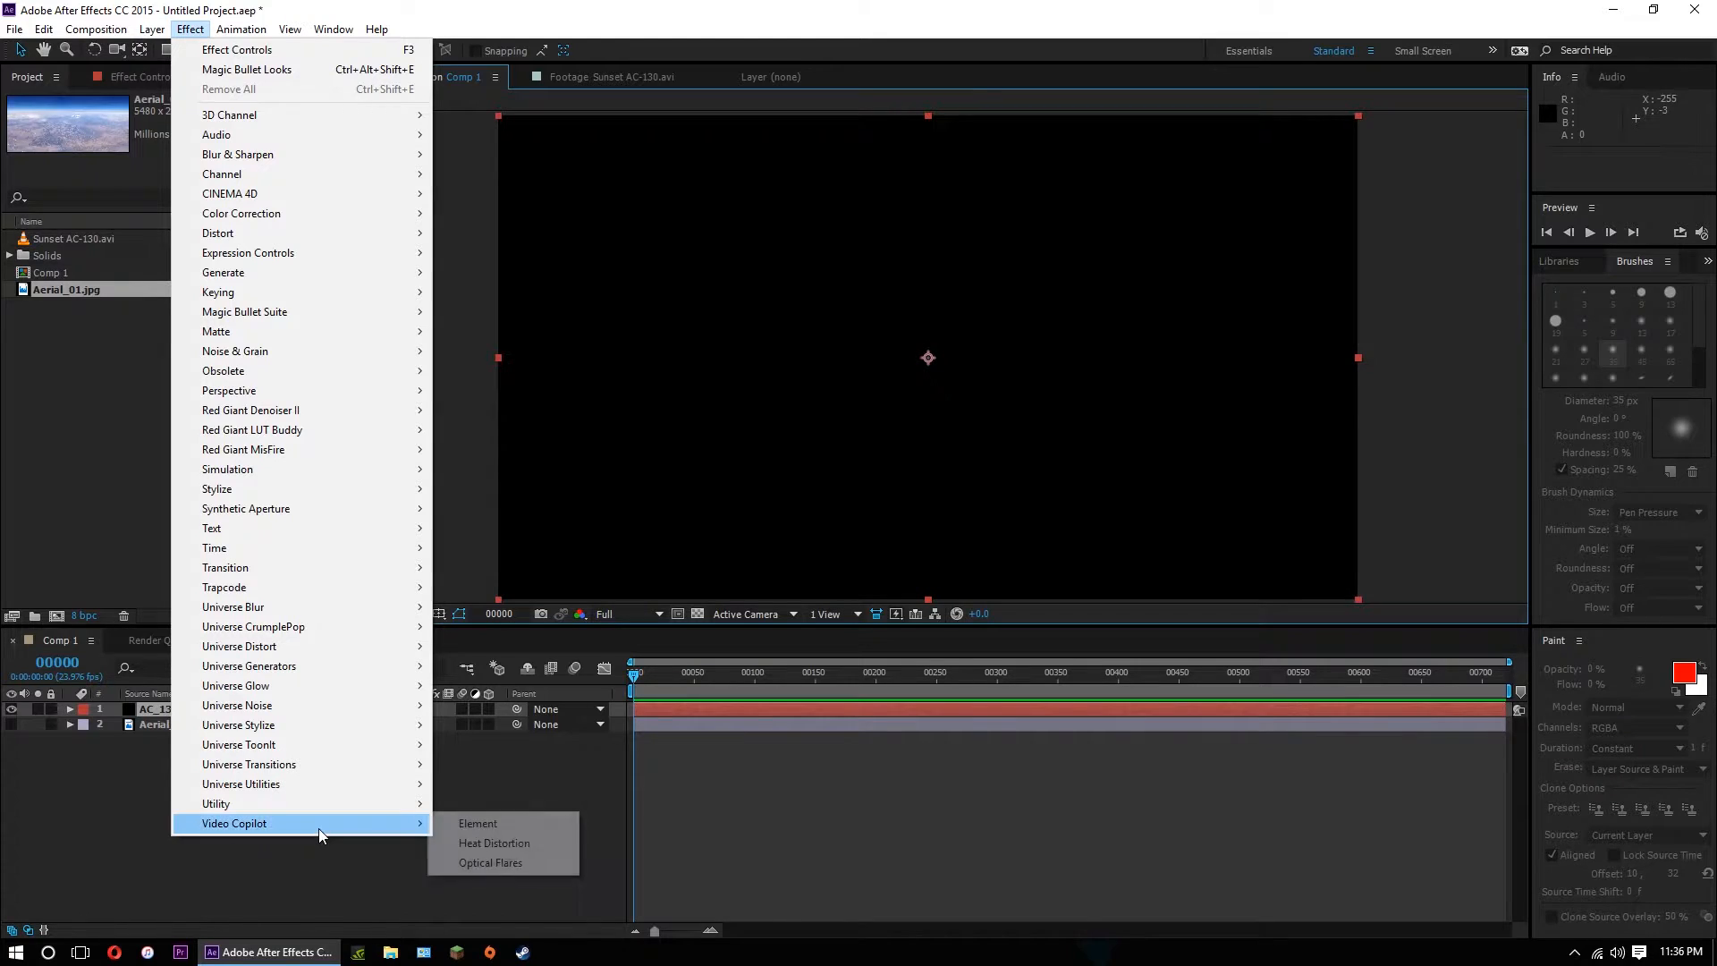
pyautogui.click(479, 824)
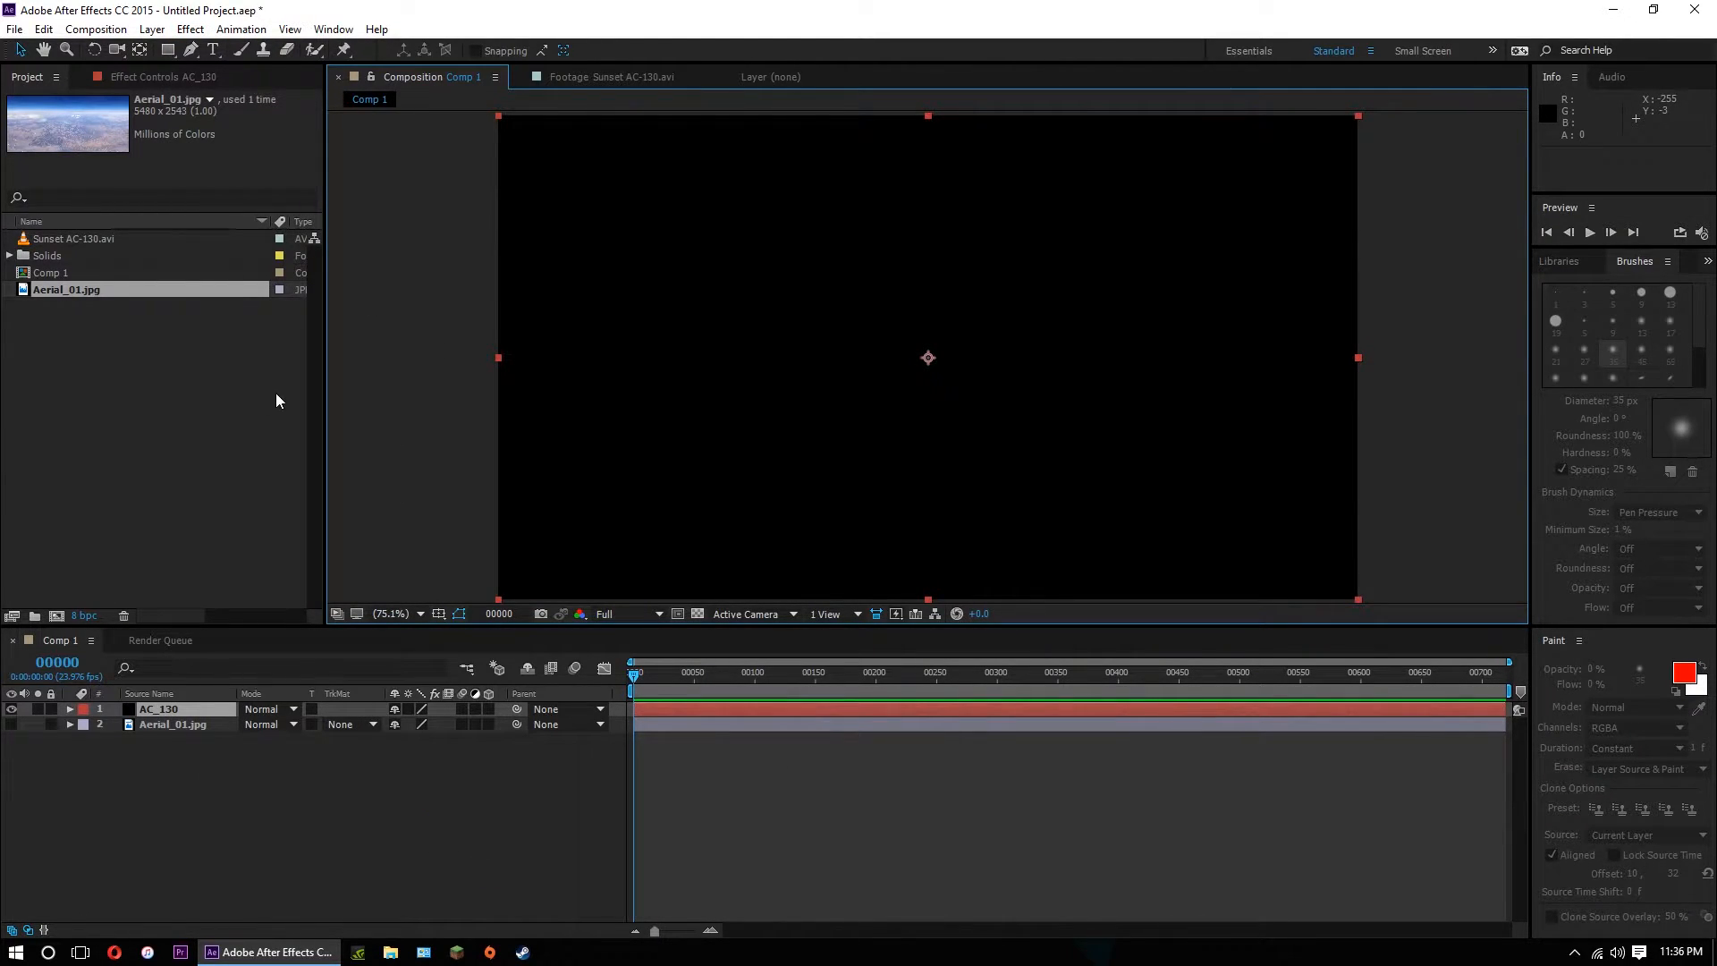
# Open Element's Scene Setup and add the Ground_Assault model from the Jet_Strike pack to the scene.
pyautogui.click(100, 154)
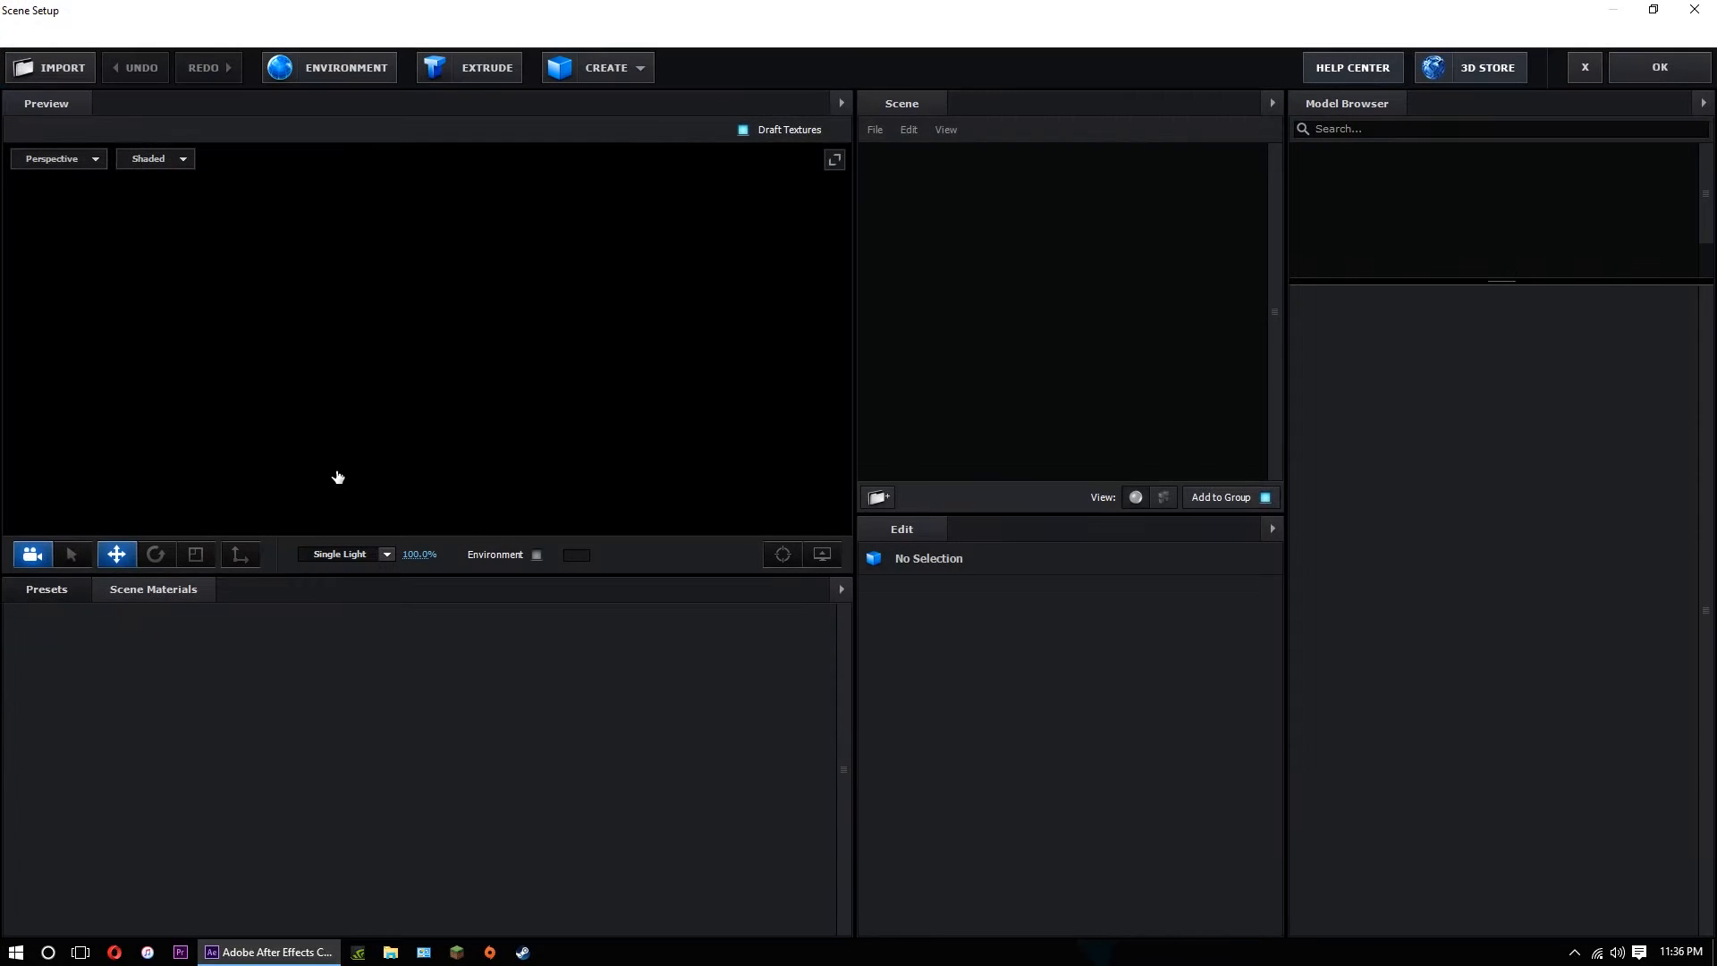
pyautogui.moveTo(839, 430); pyautogui.dragTo(397, 431)
pyautogui.scroll(-6, 397, 431)
pyautogui.scroll(4, 397, 429)
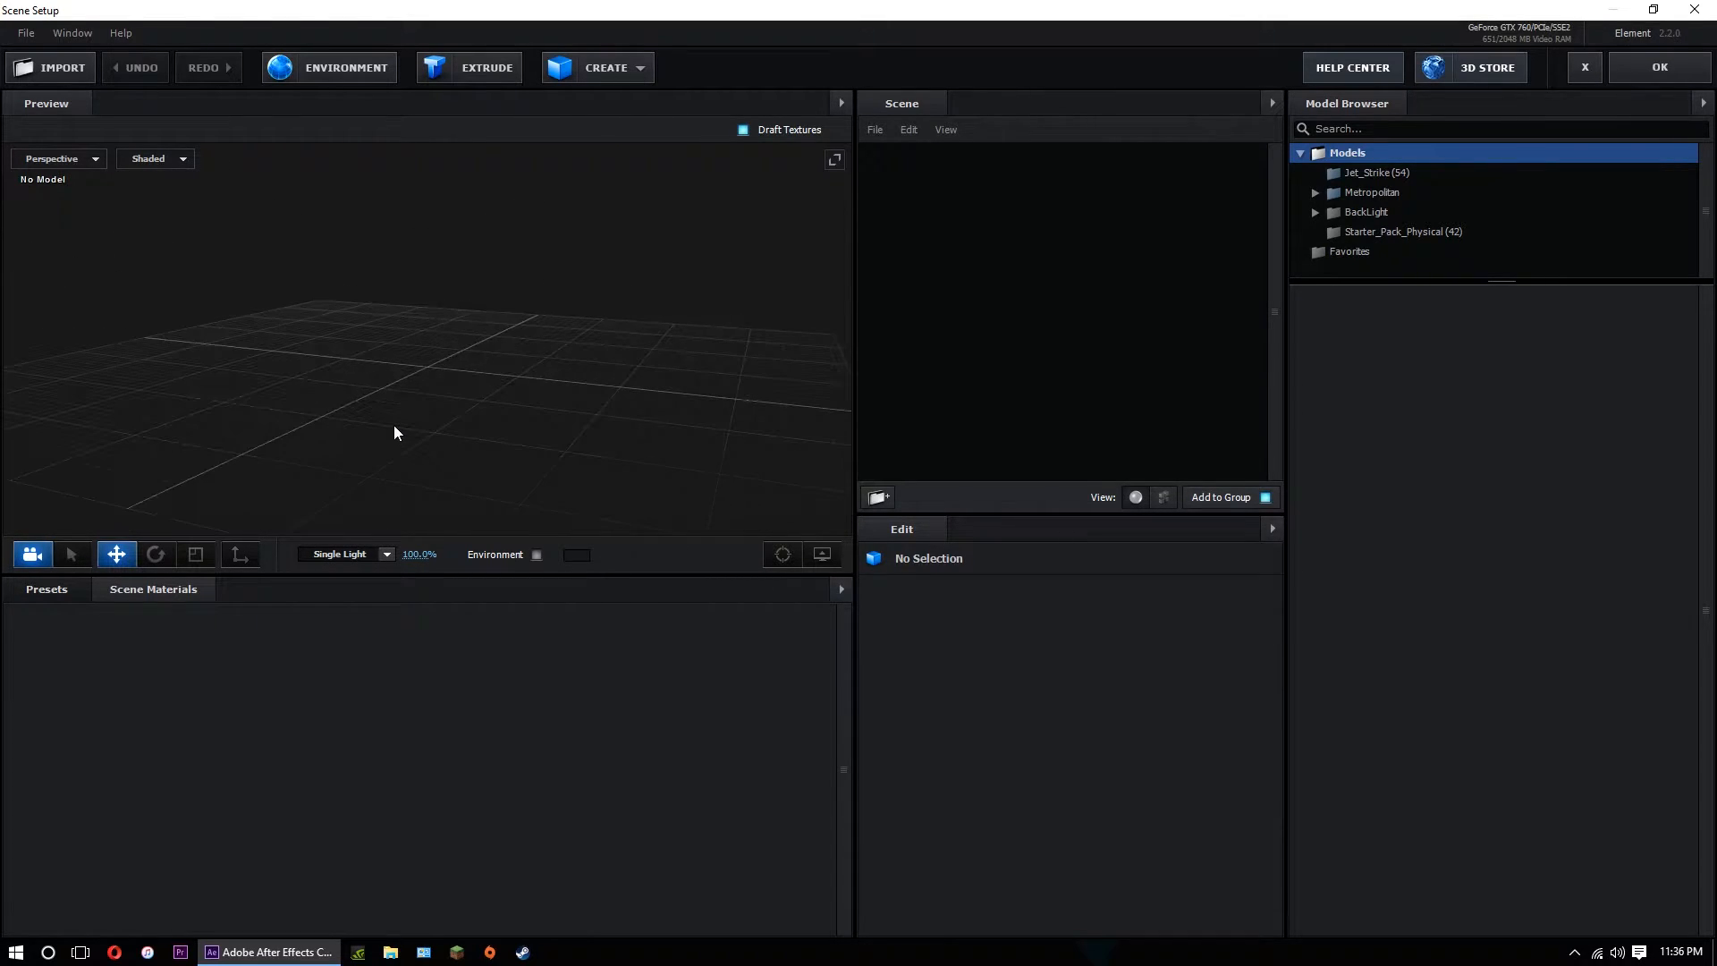
pyautogui.click(1365, 175)
pyautogui.scroll(-2, 1475, 501)
pyautogui.scroll(-3, 1480, 510)
pyautogui.click(1504, 434)
pyautogui.moveTo(429, 309); pyautogui.dragTo(428, 287)
pyautogui.moveTo(374, 368); pyautogui.dragTo(479, 476)
pyautogui.scroll(5, 470, 427)
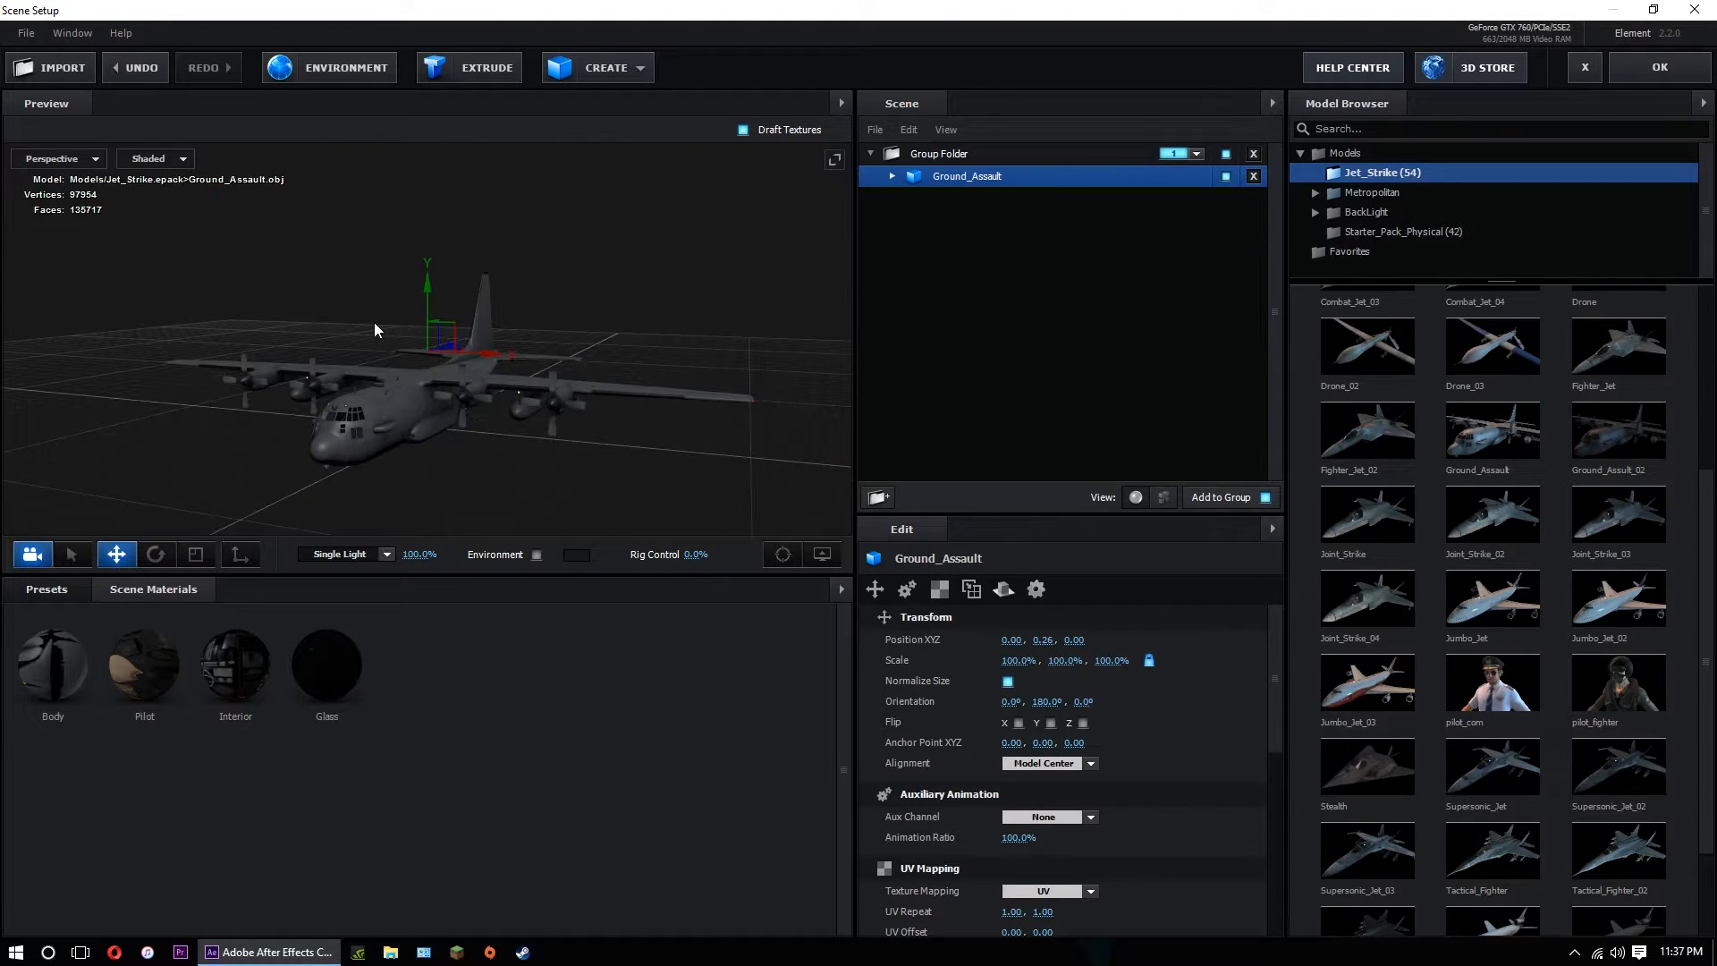
# Replace the scene's environment texture with Aerial_01.jpg.
pyautogui.click(374, 70)
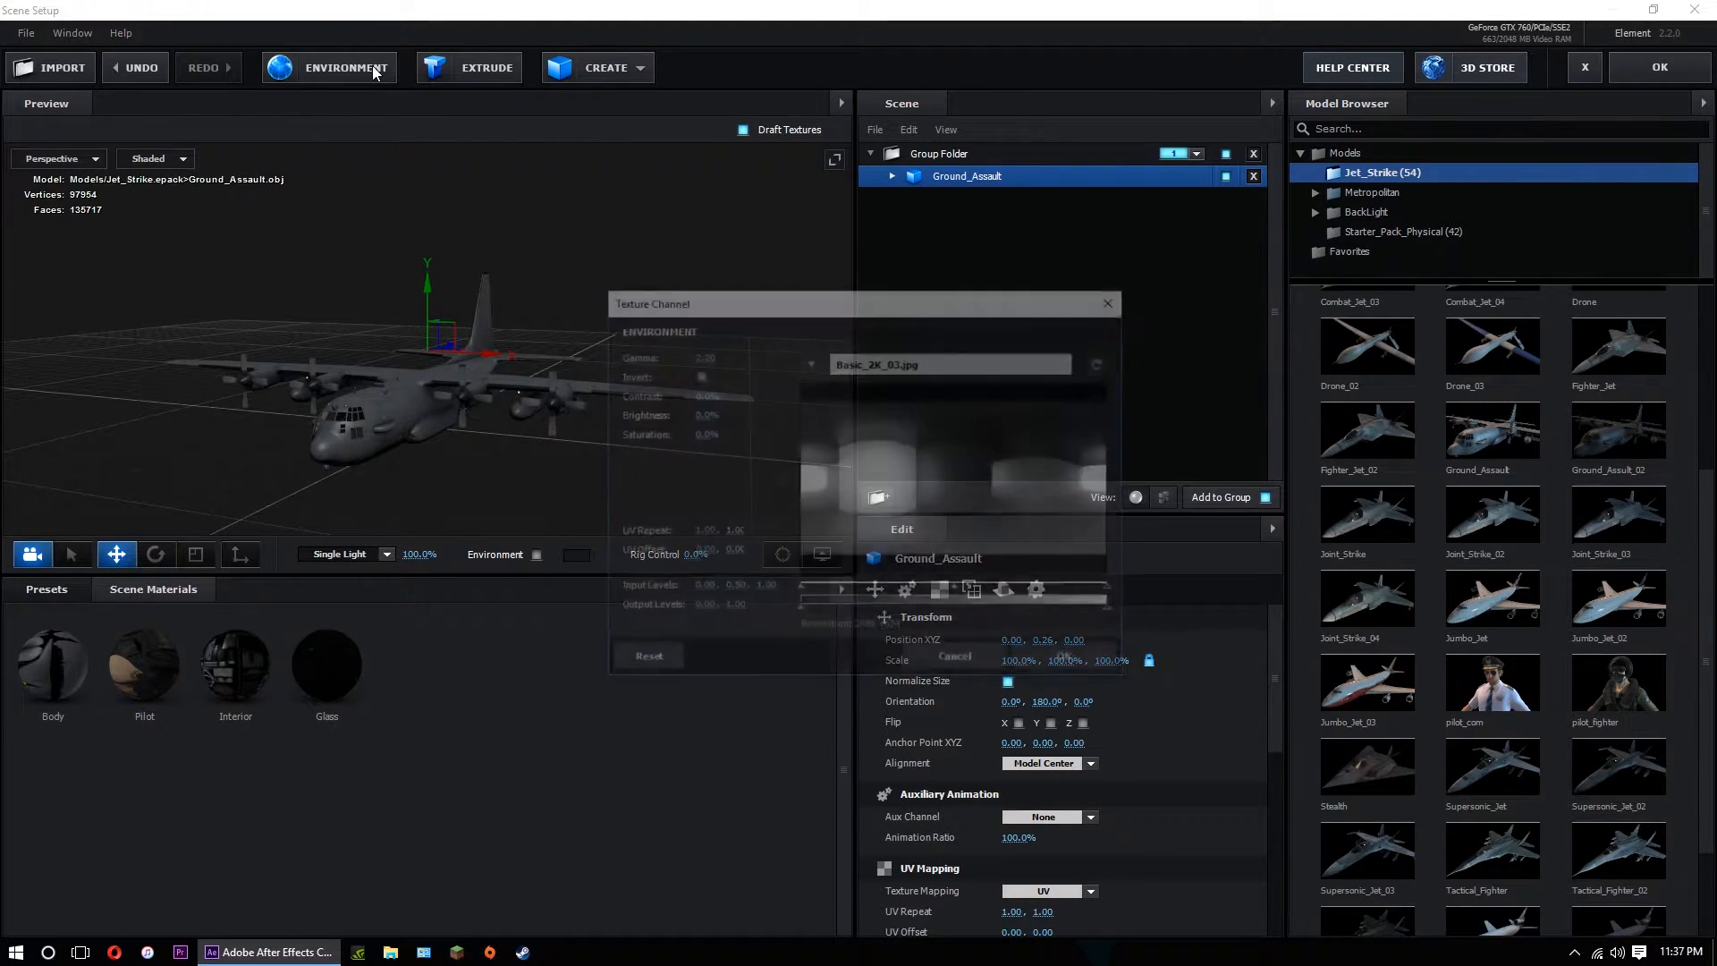
pyautogui.click(931, 362)
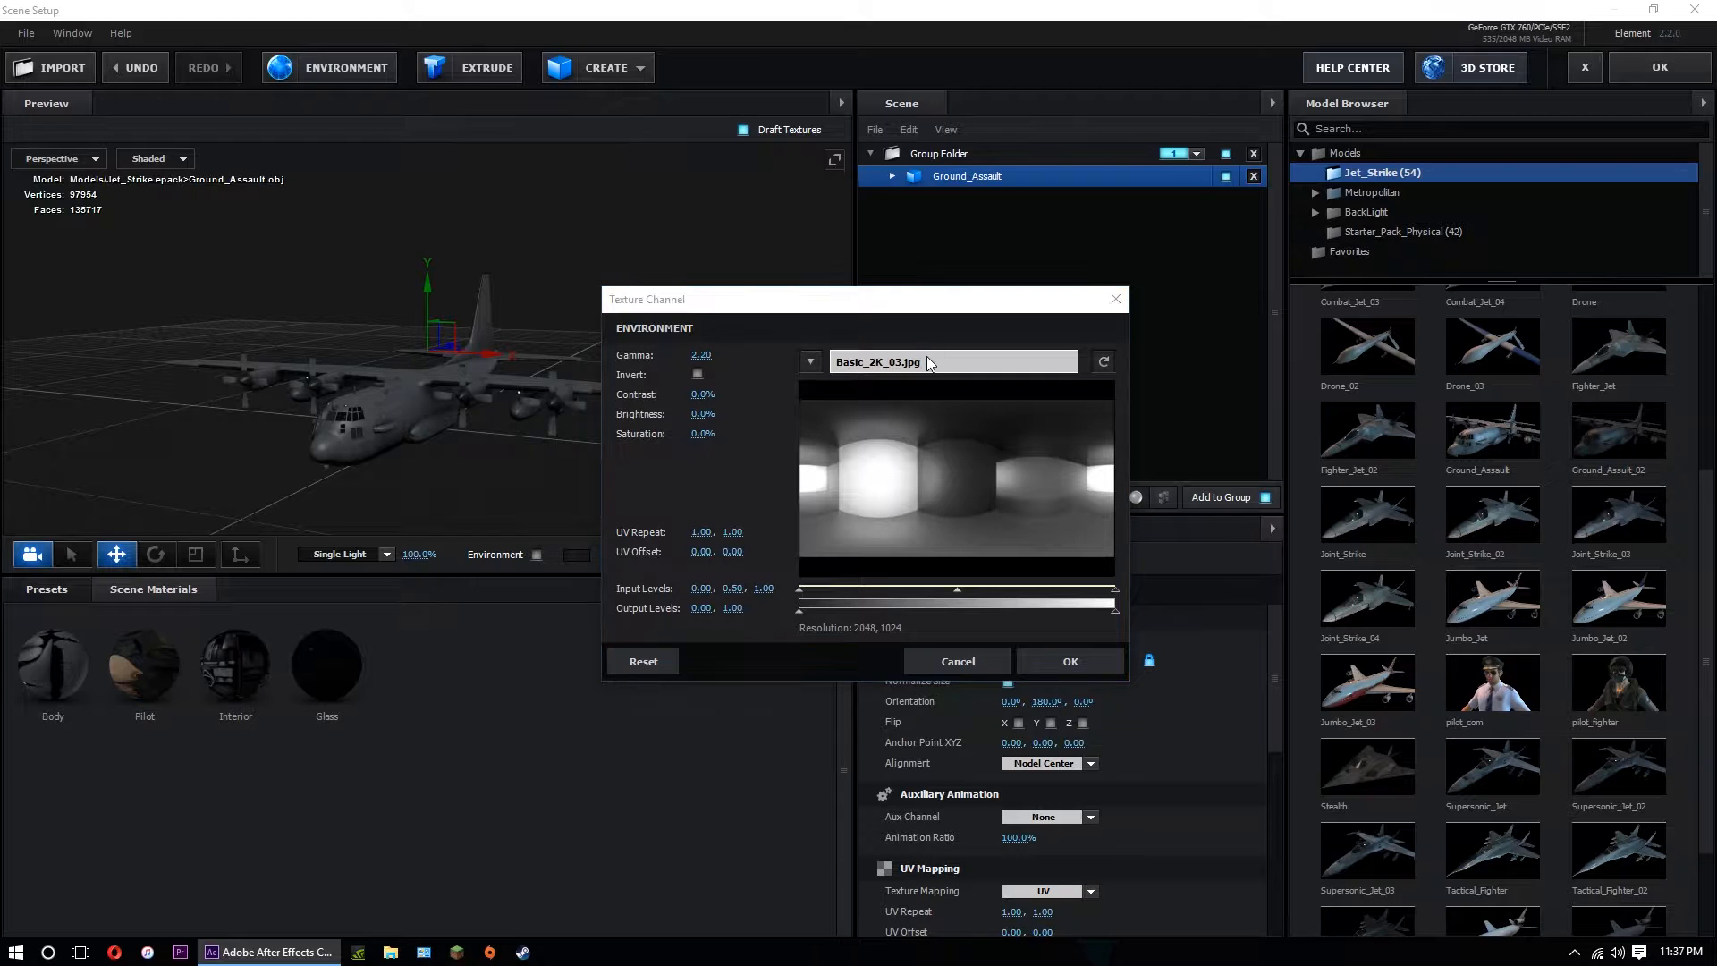
pyautogui.moveTo(948, 331); pyautogui.dragTo(702, 234)
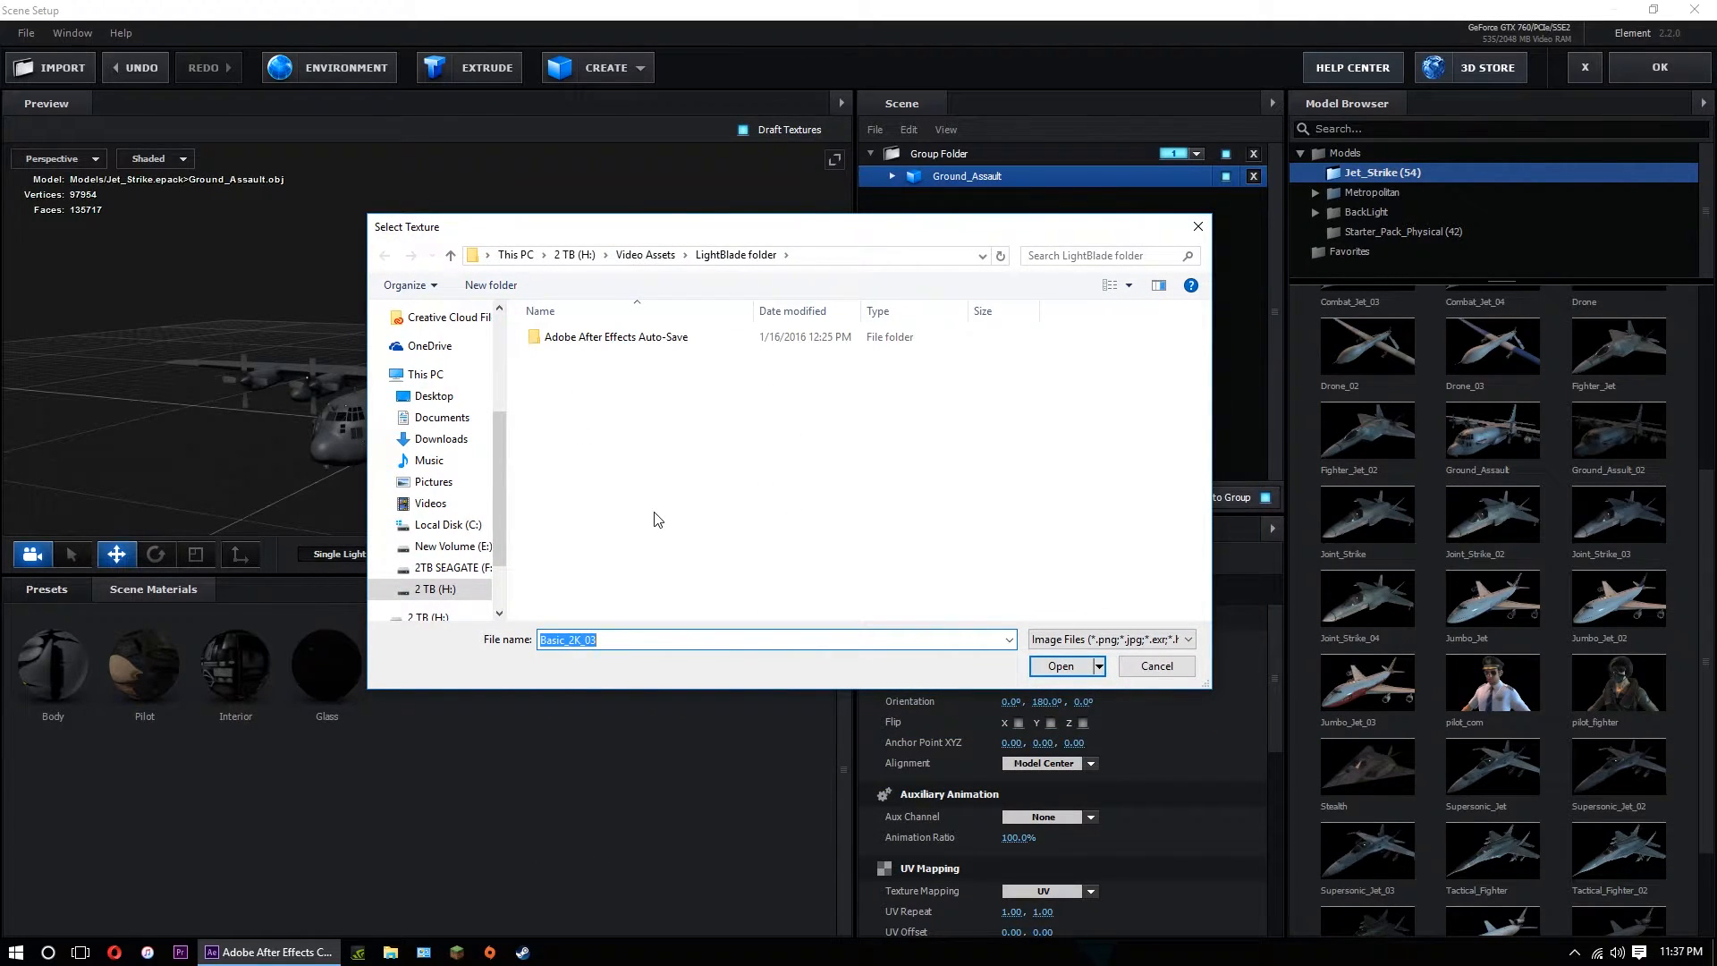
pyautogui.click(1145, 664)
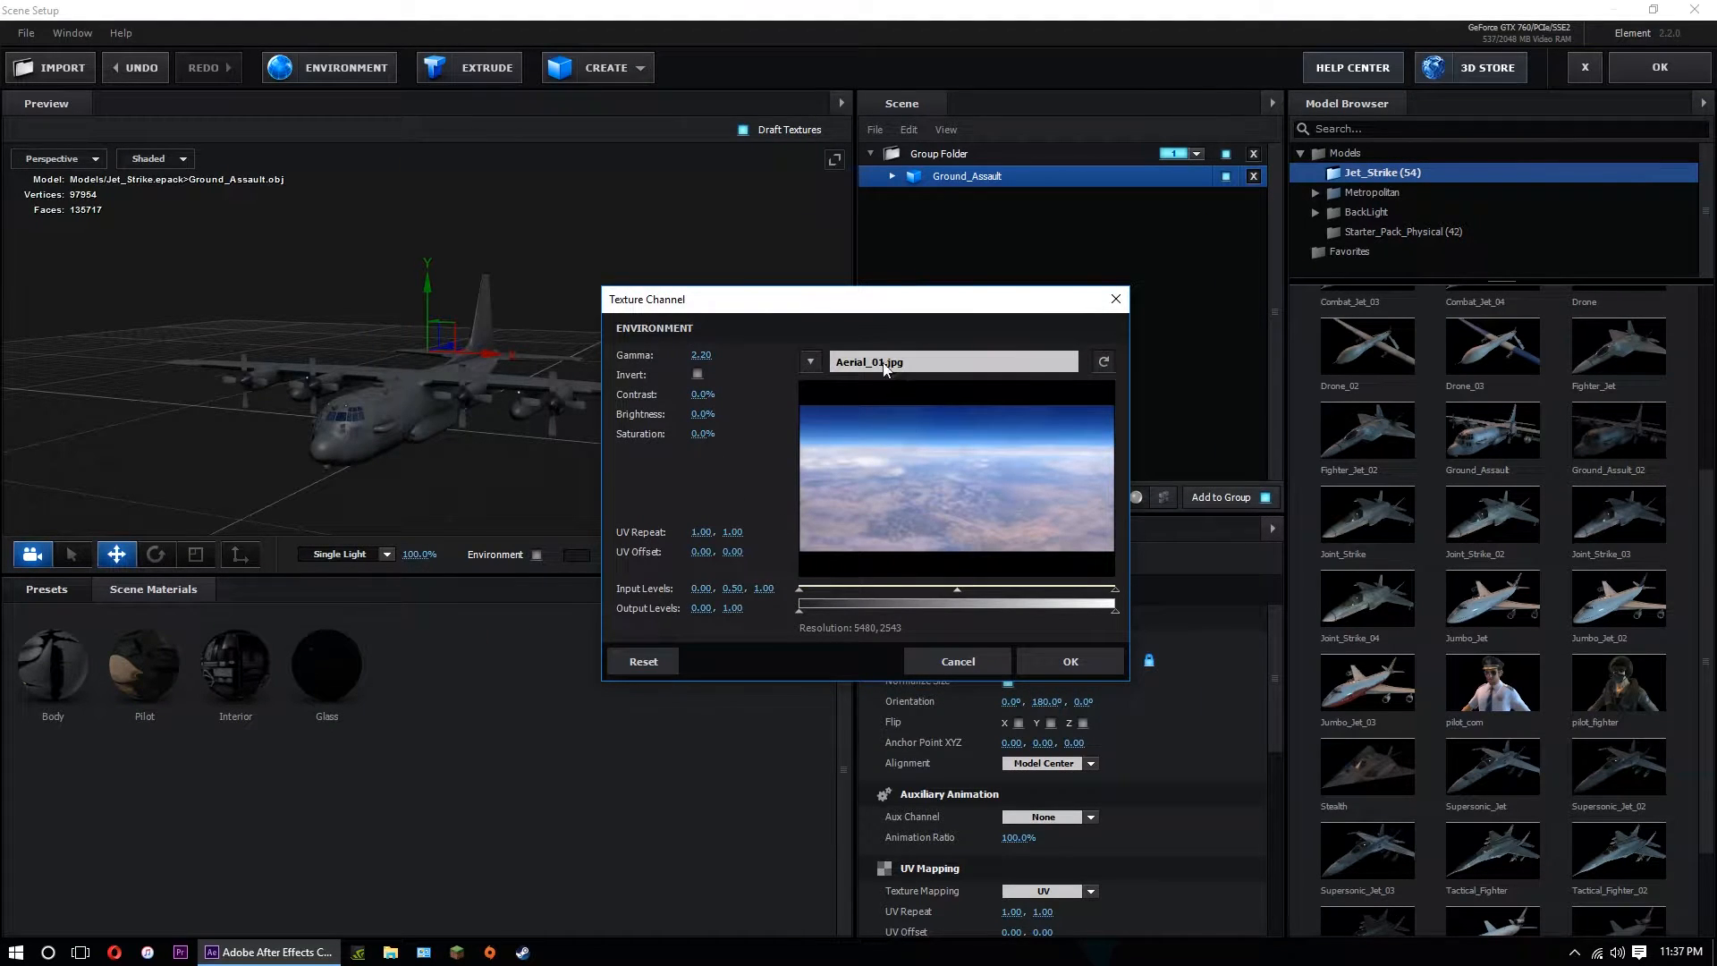
pyautogui.moveTo(888, 303); pyautogui.dragTo(847, 241)
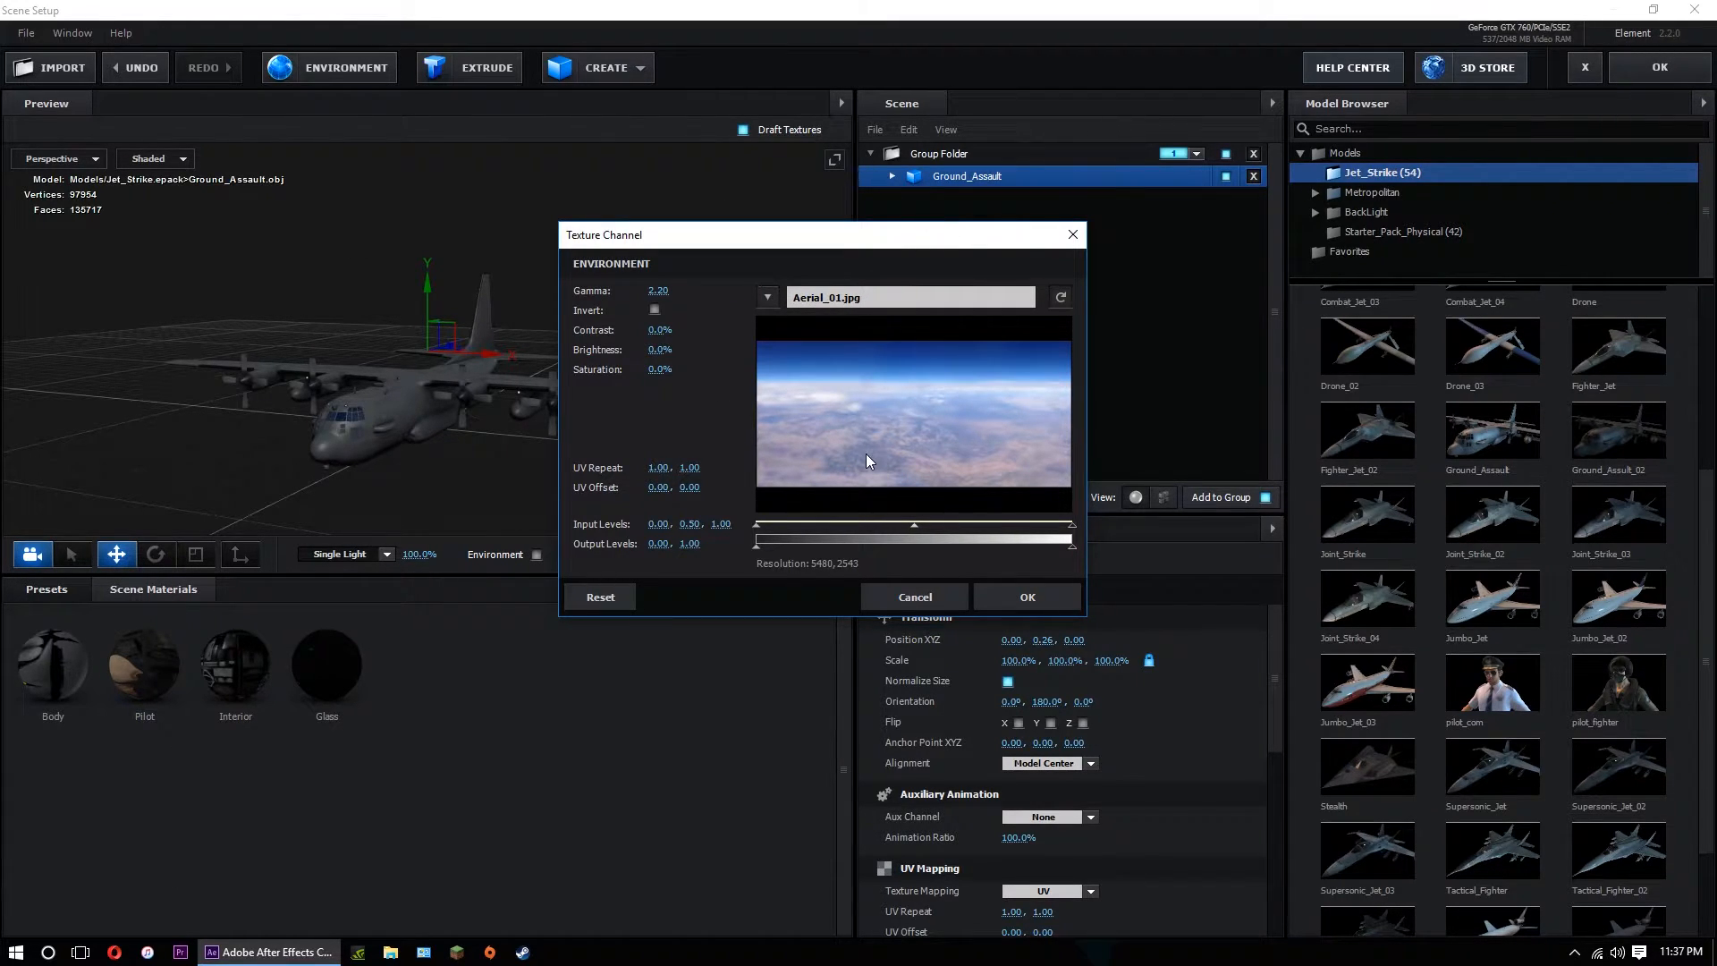
pyautogui.moveTo(918, 523)
pyautogui.mouseDown()
pyautogui.moveTo(830, 518)
pyautogui.moveTo(933, 519)
pyautogui.moveTo(911, 523)
pyautogui.mouseUp()
pyautogui.click(1027, 596)
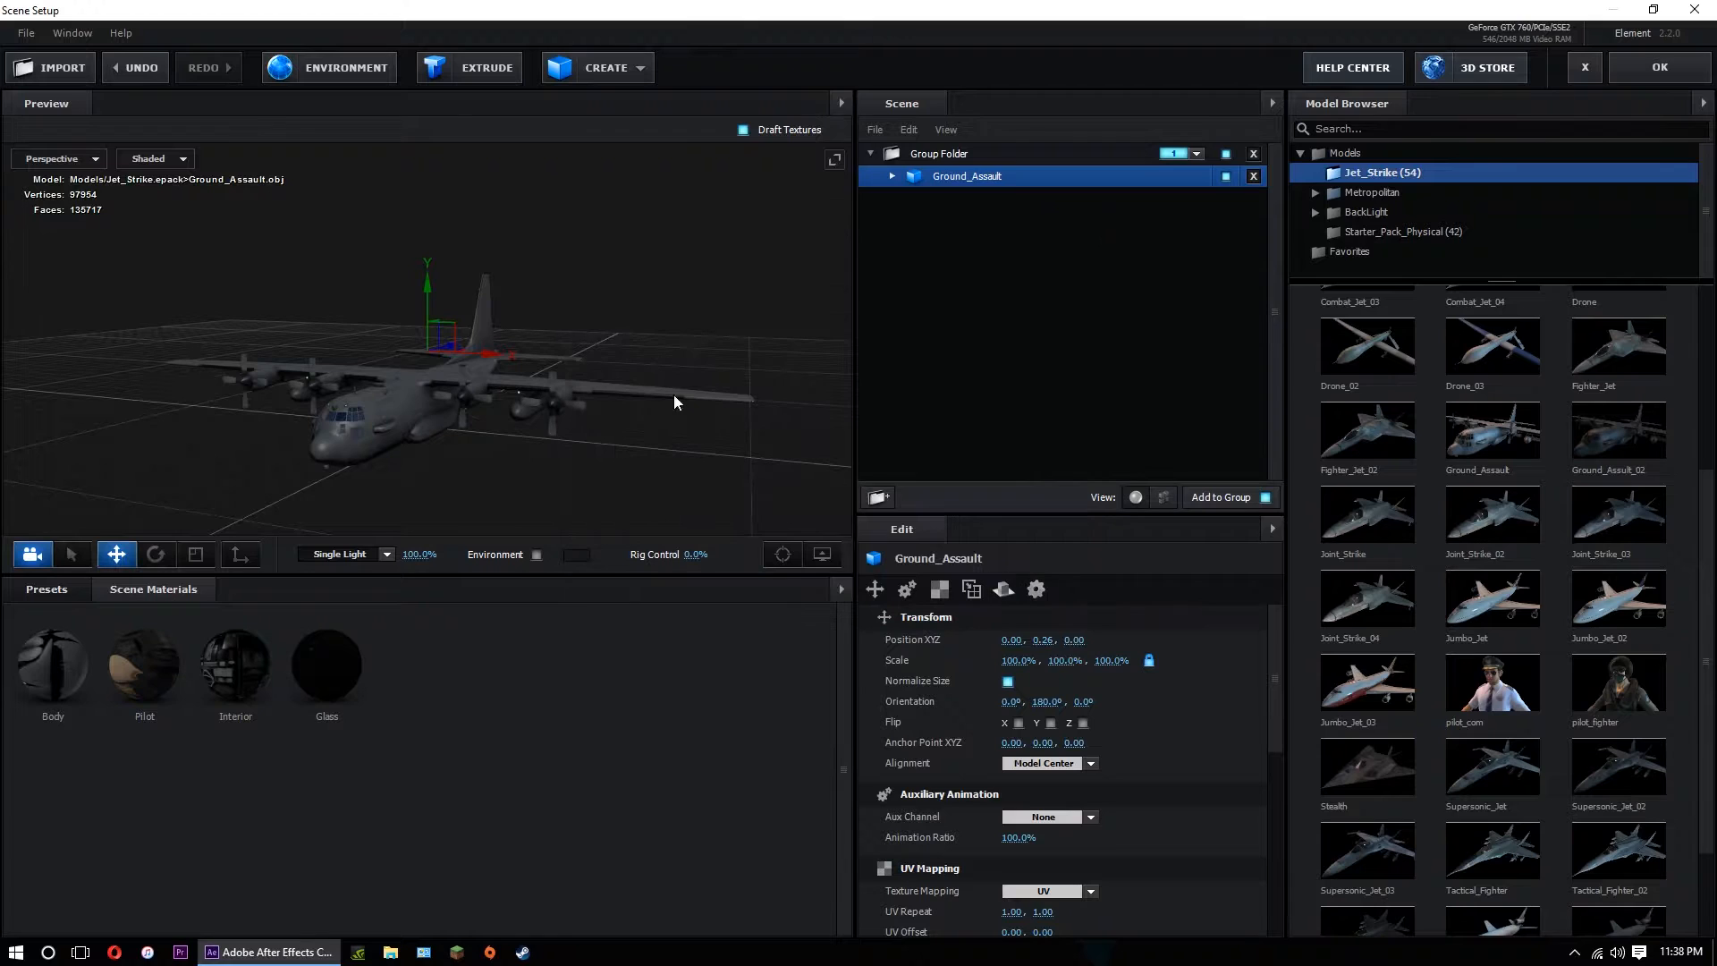
# Show the environment in the preview behind the aircraft, accept the scene setup, and collapse the AC_130 layer's properties.
pyautogui.moveTo(431, 415); pyautogui.dragTo(424, 441)
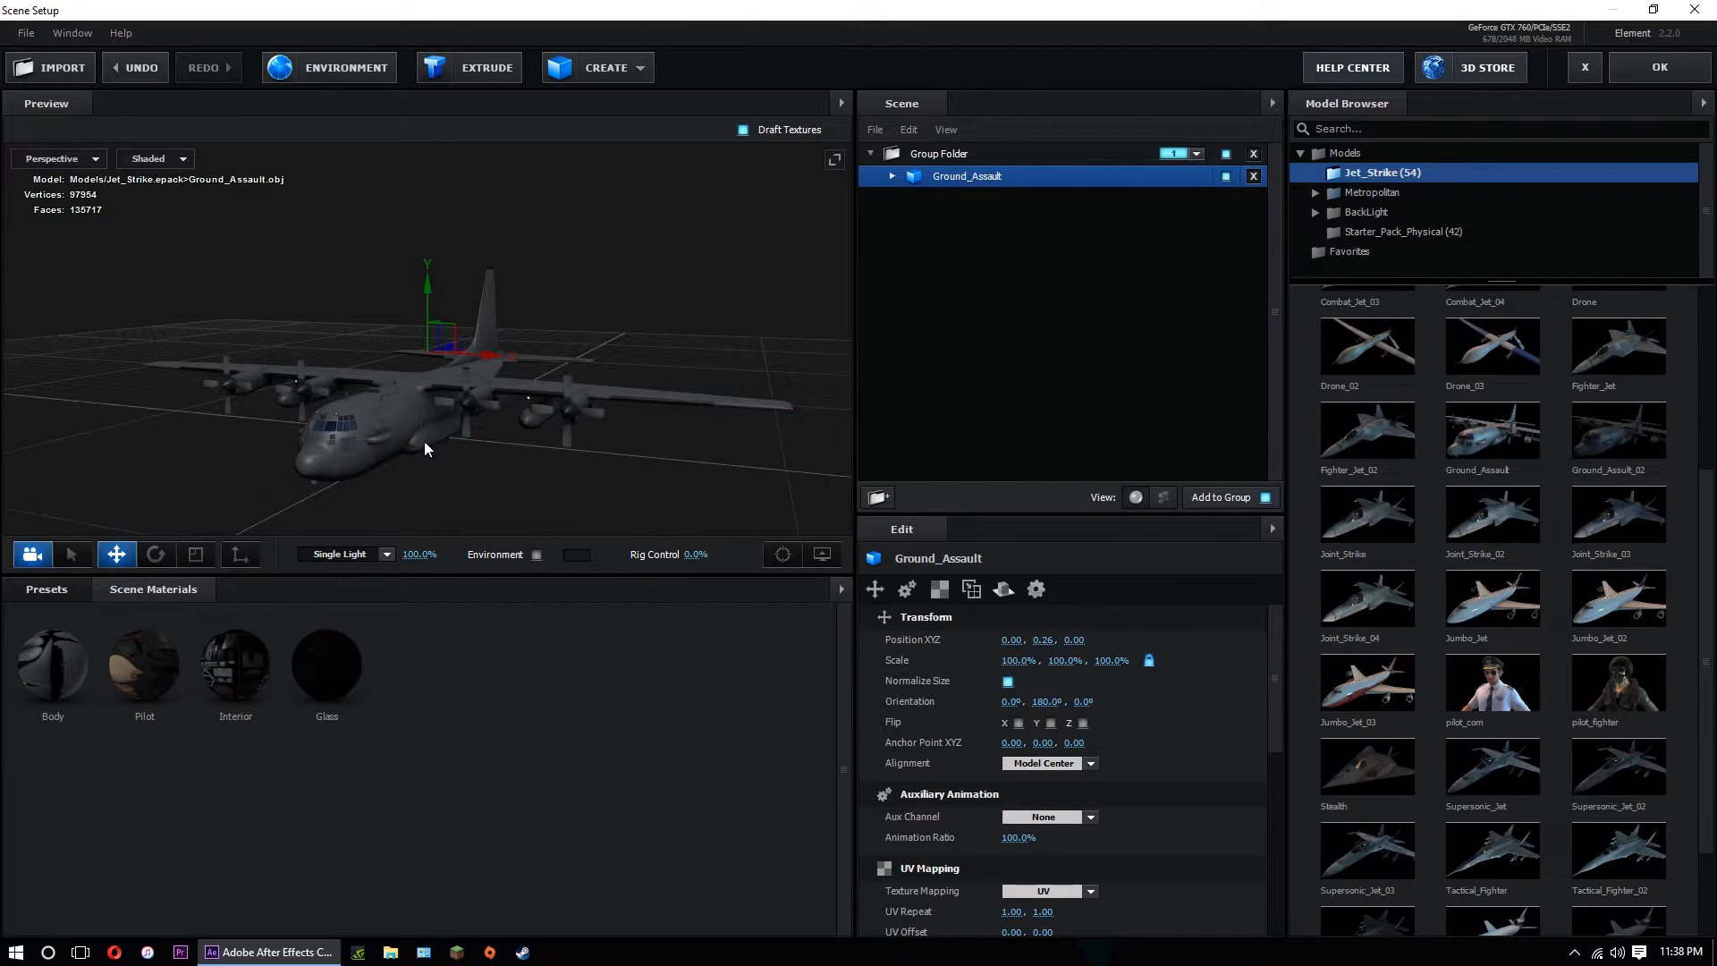
pyautogui.click(535, 554)
pyautogui.moveTo(443, 448); pyautogui.dragTo(432, 411)
pyautogui.scroll(5, 447, 406)
pyautogui.scroll(-5, 432, 412)
pyautogui.scroll(5, 432, 412)
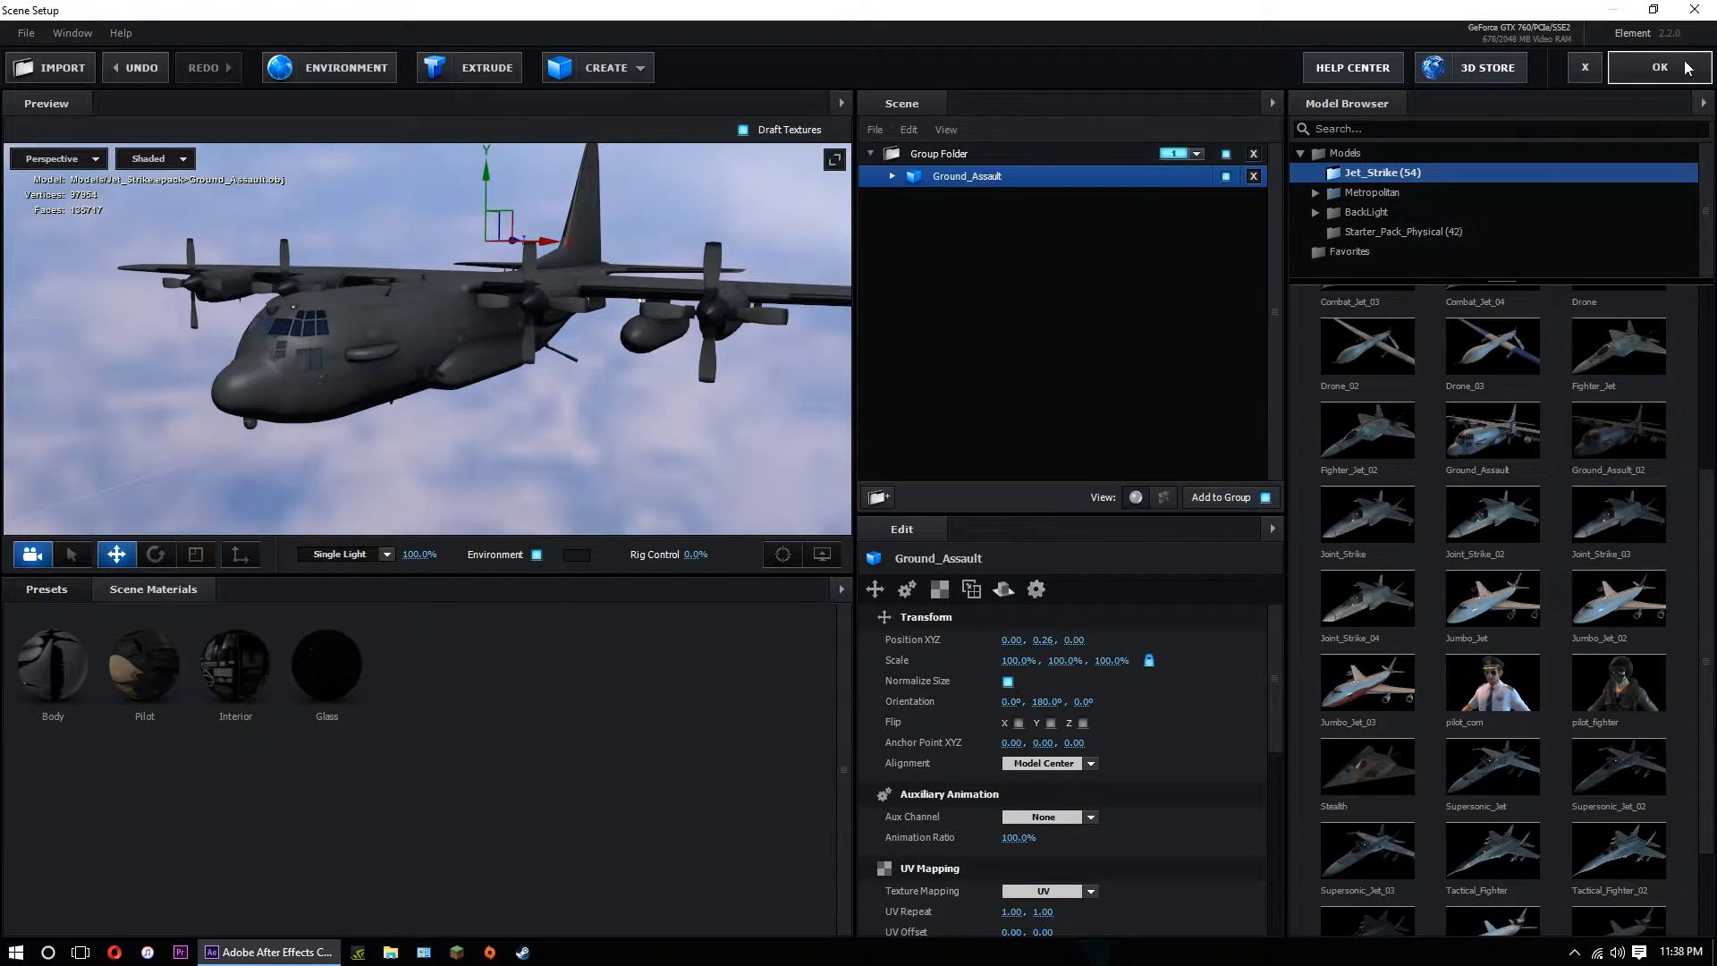
pyautogui.click(1644, 67)
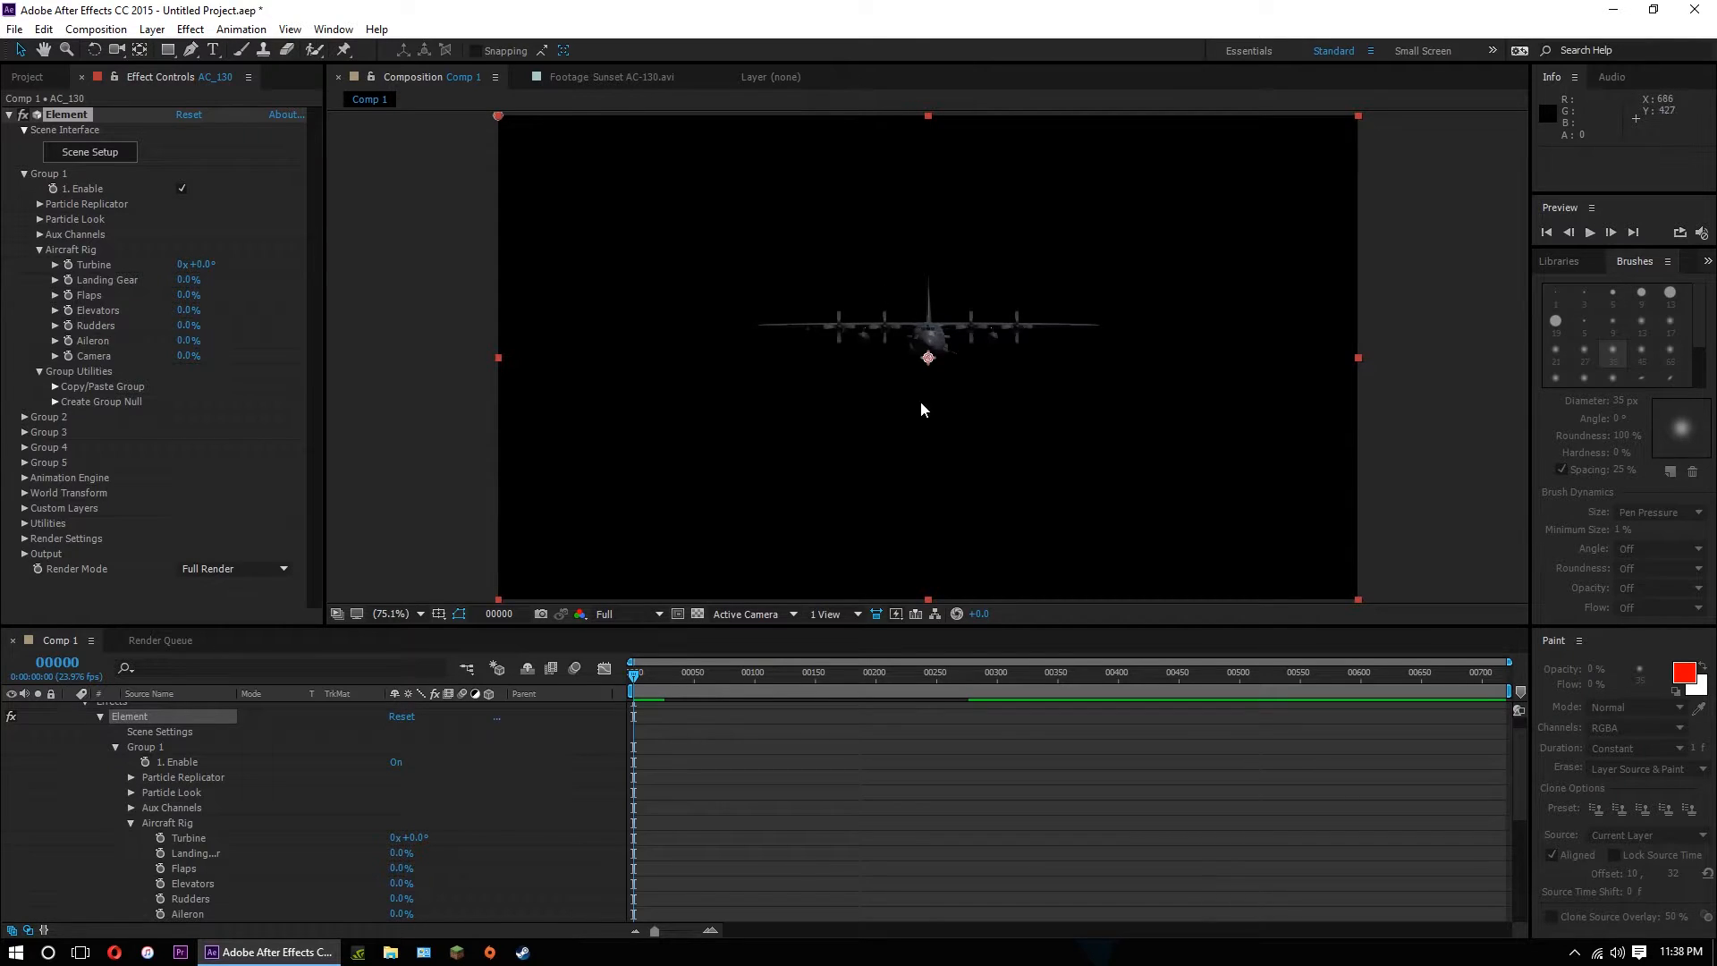
pyautogui.scroll(2, 81, 756)
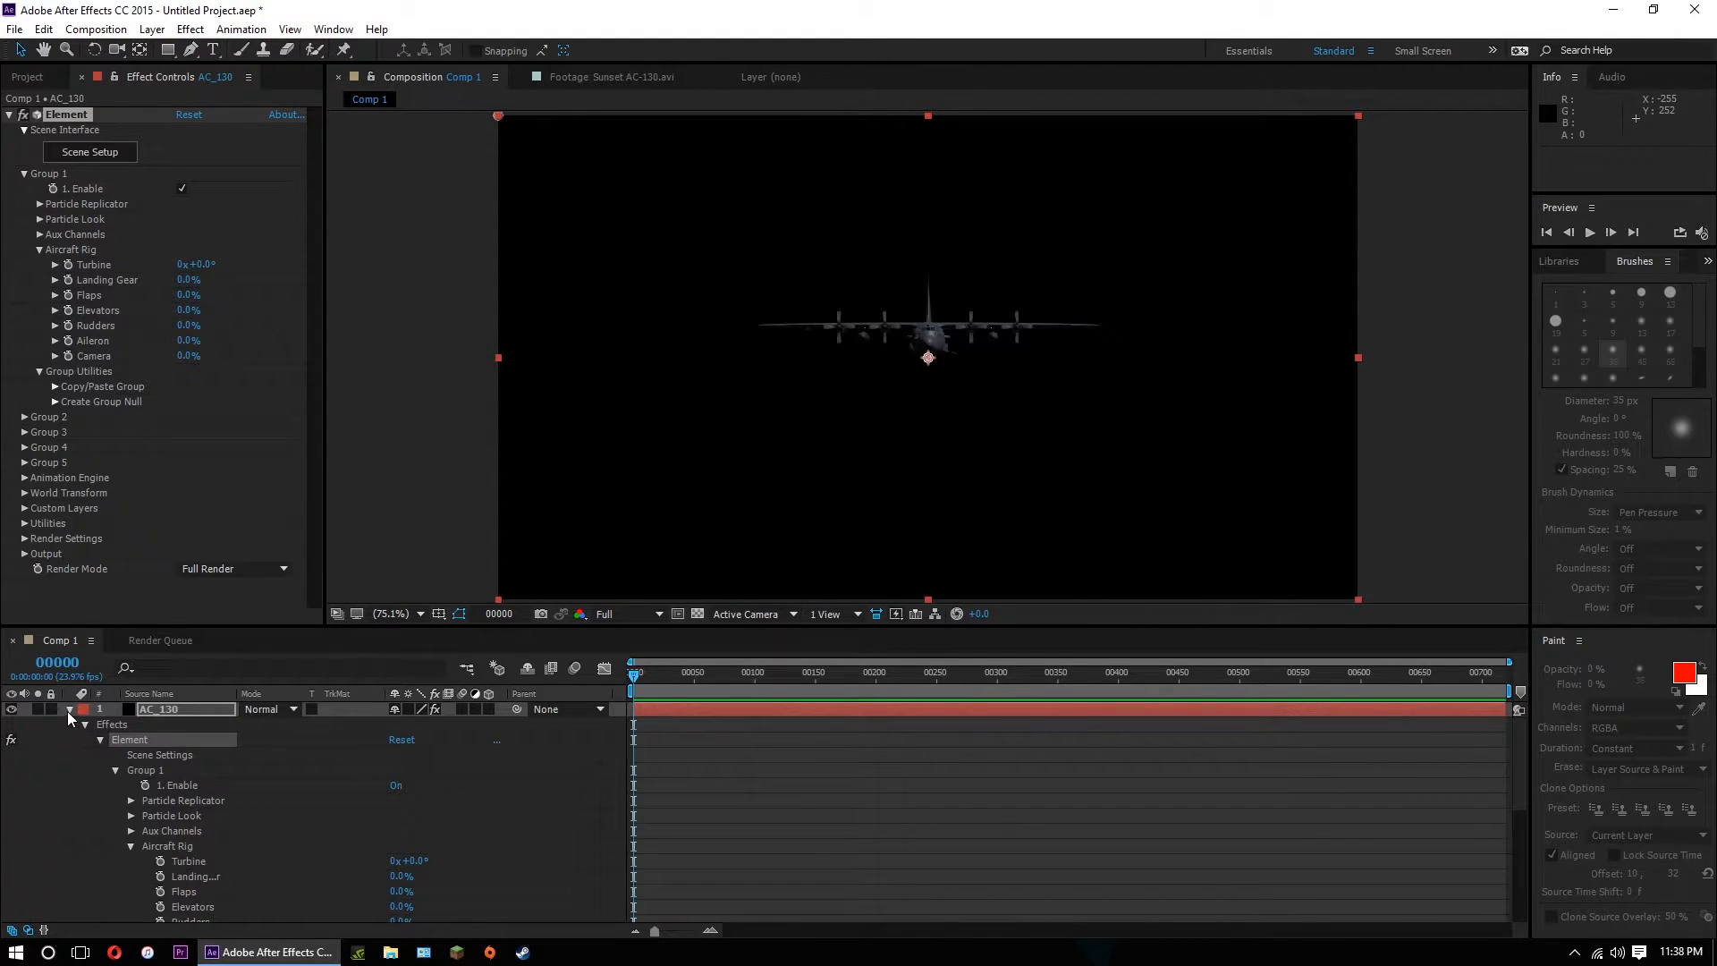
pyautogui.click(69, 709)
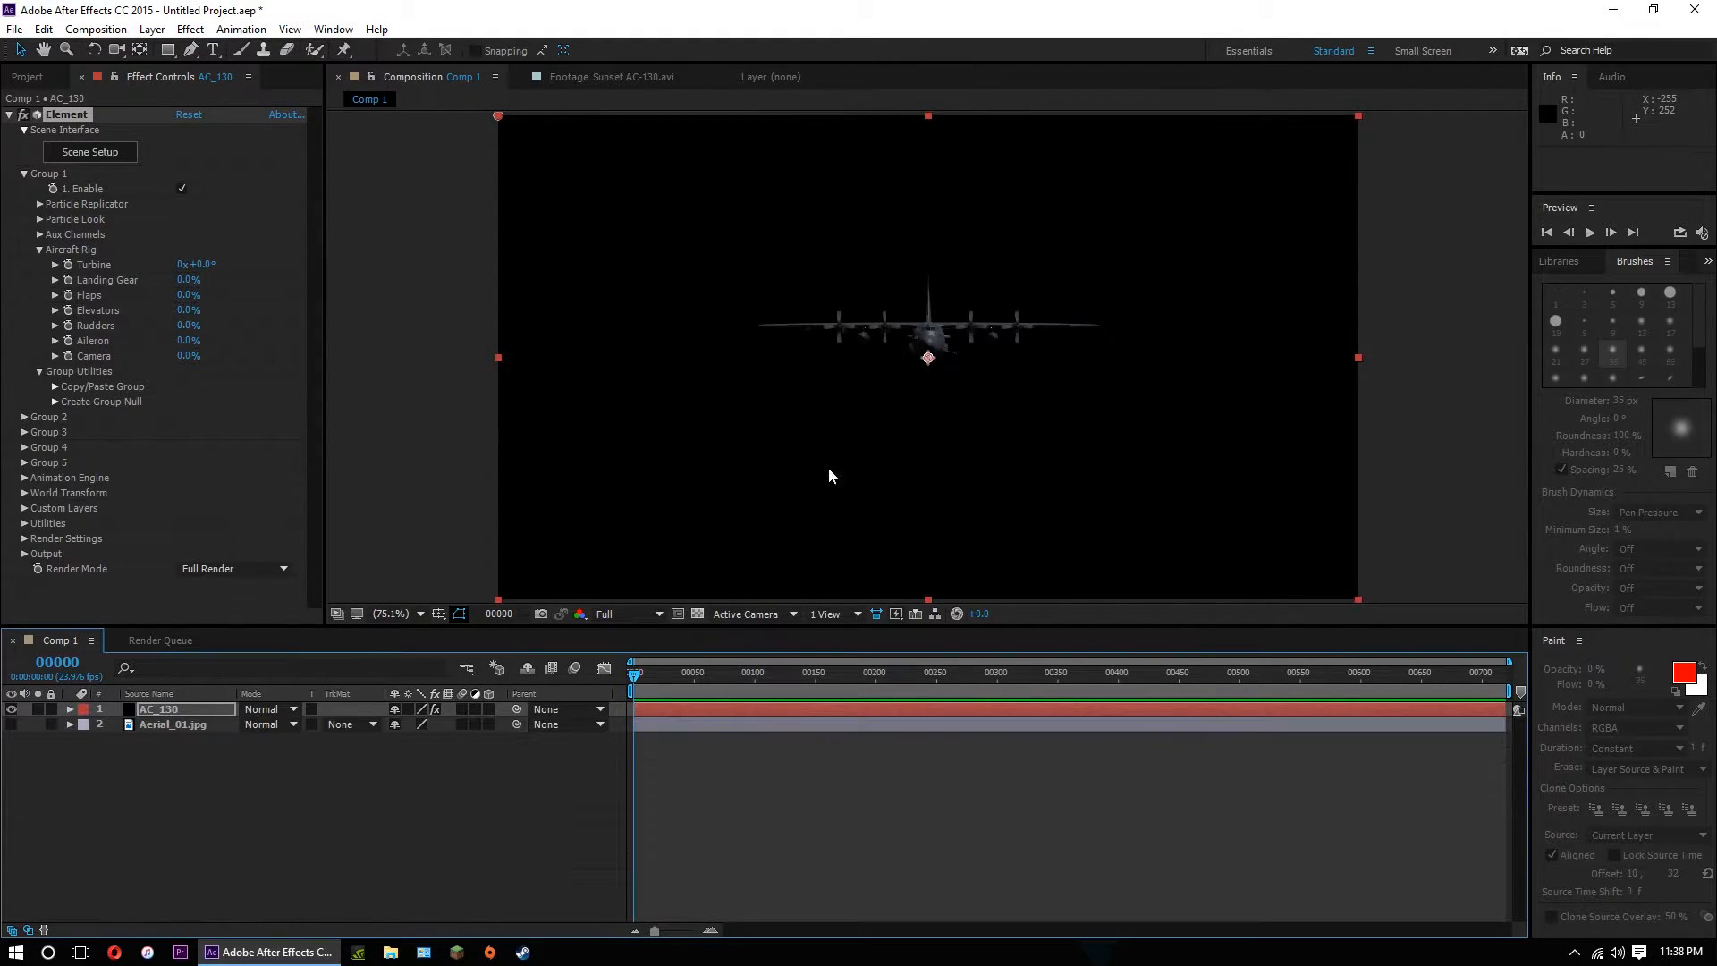
# Add a two-node camera with the 80mm preset to the composition.
pyautogui.click(322, 785)
pyautogui.click(152, 29)
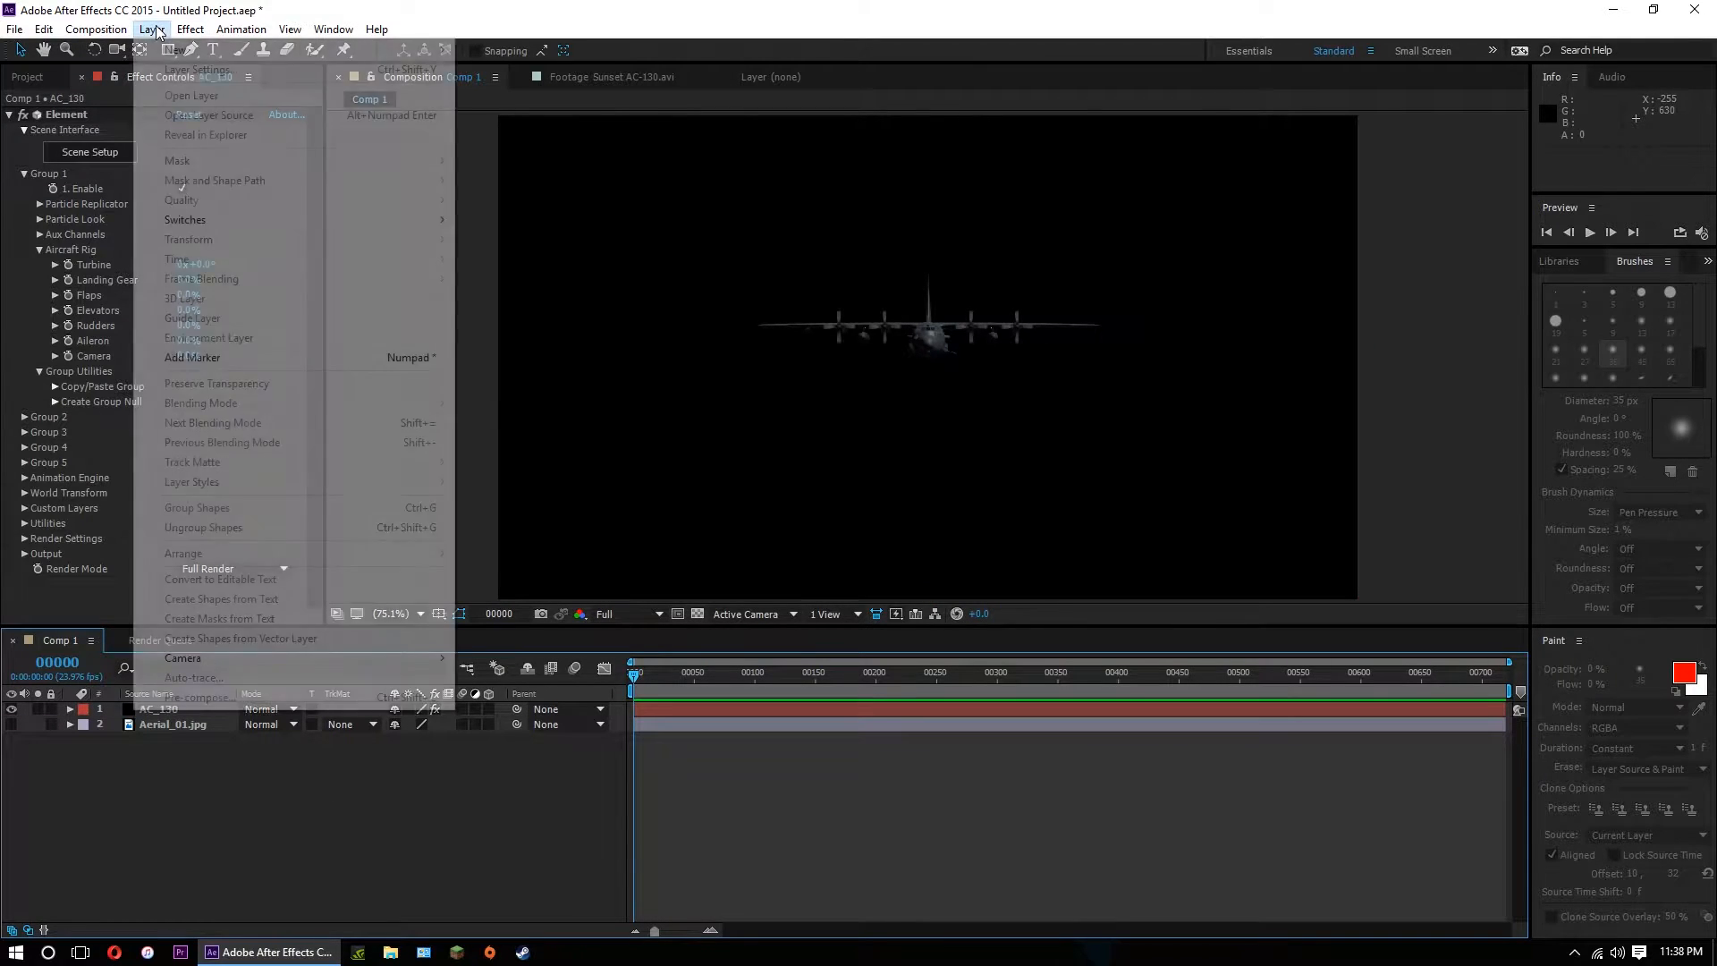
pyautogui.moveTo(206, 50)
pyautogui.click(543, 114)
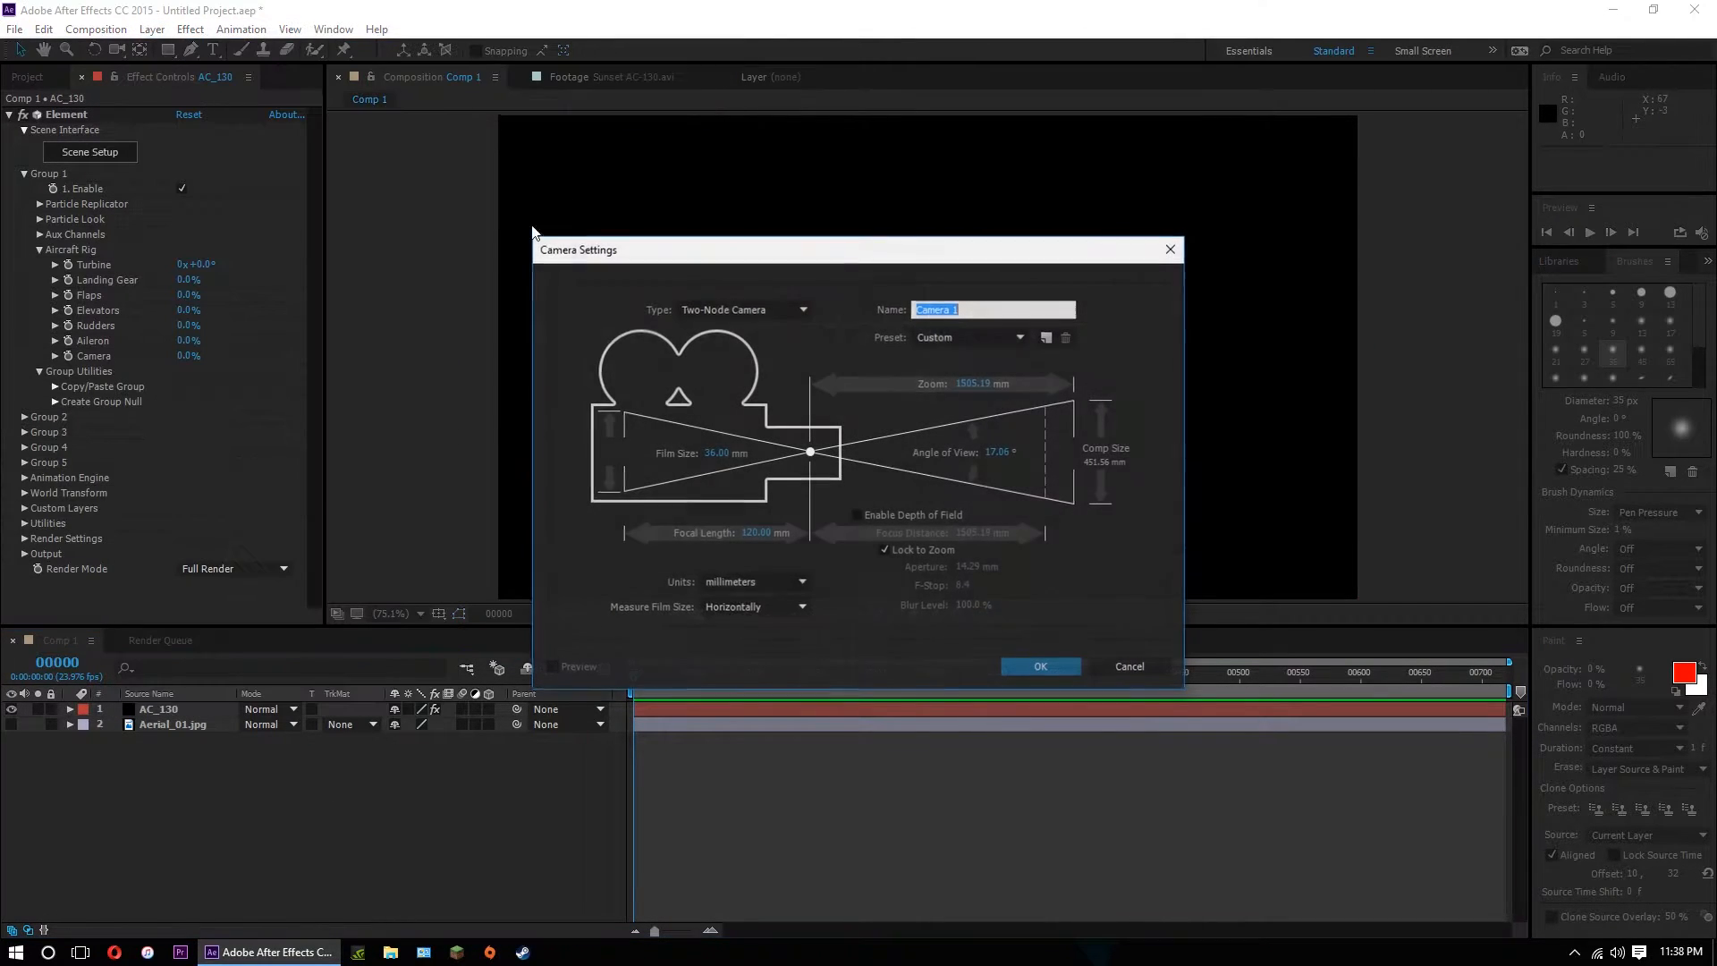
pyautogui.click(997, 333)
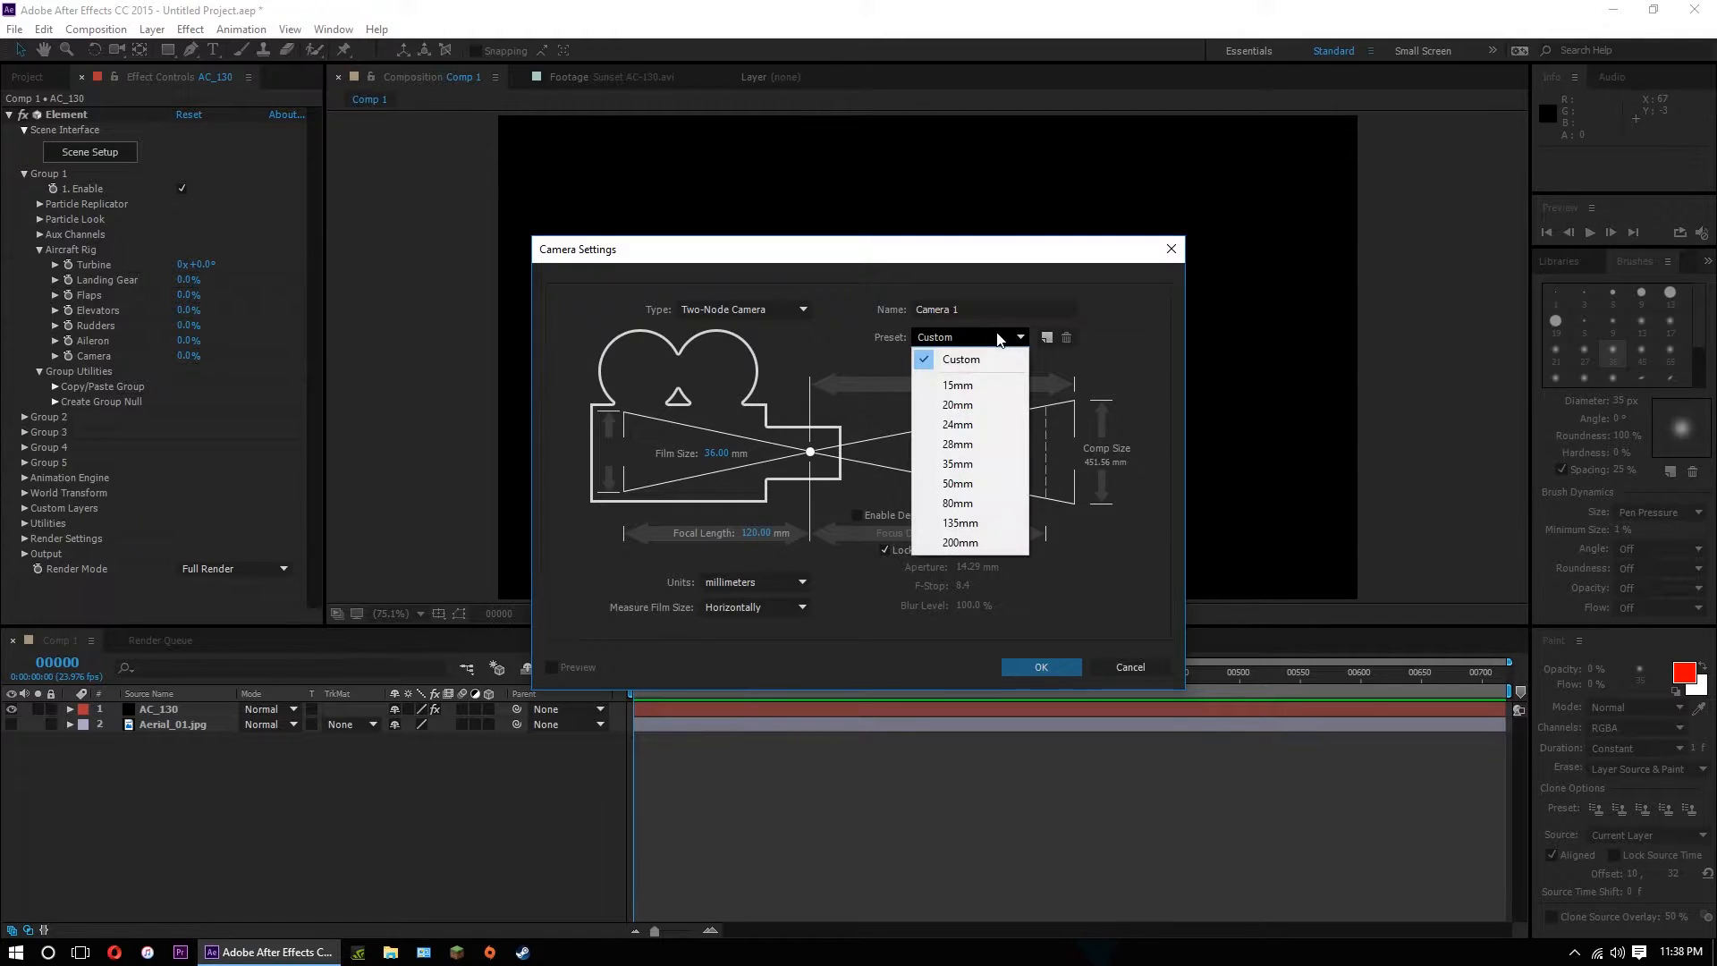
pyautogui.click(971, 504)
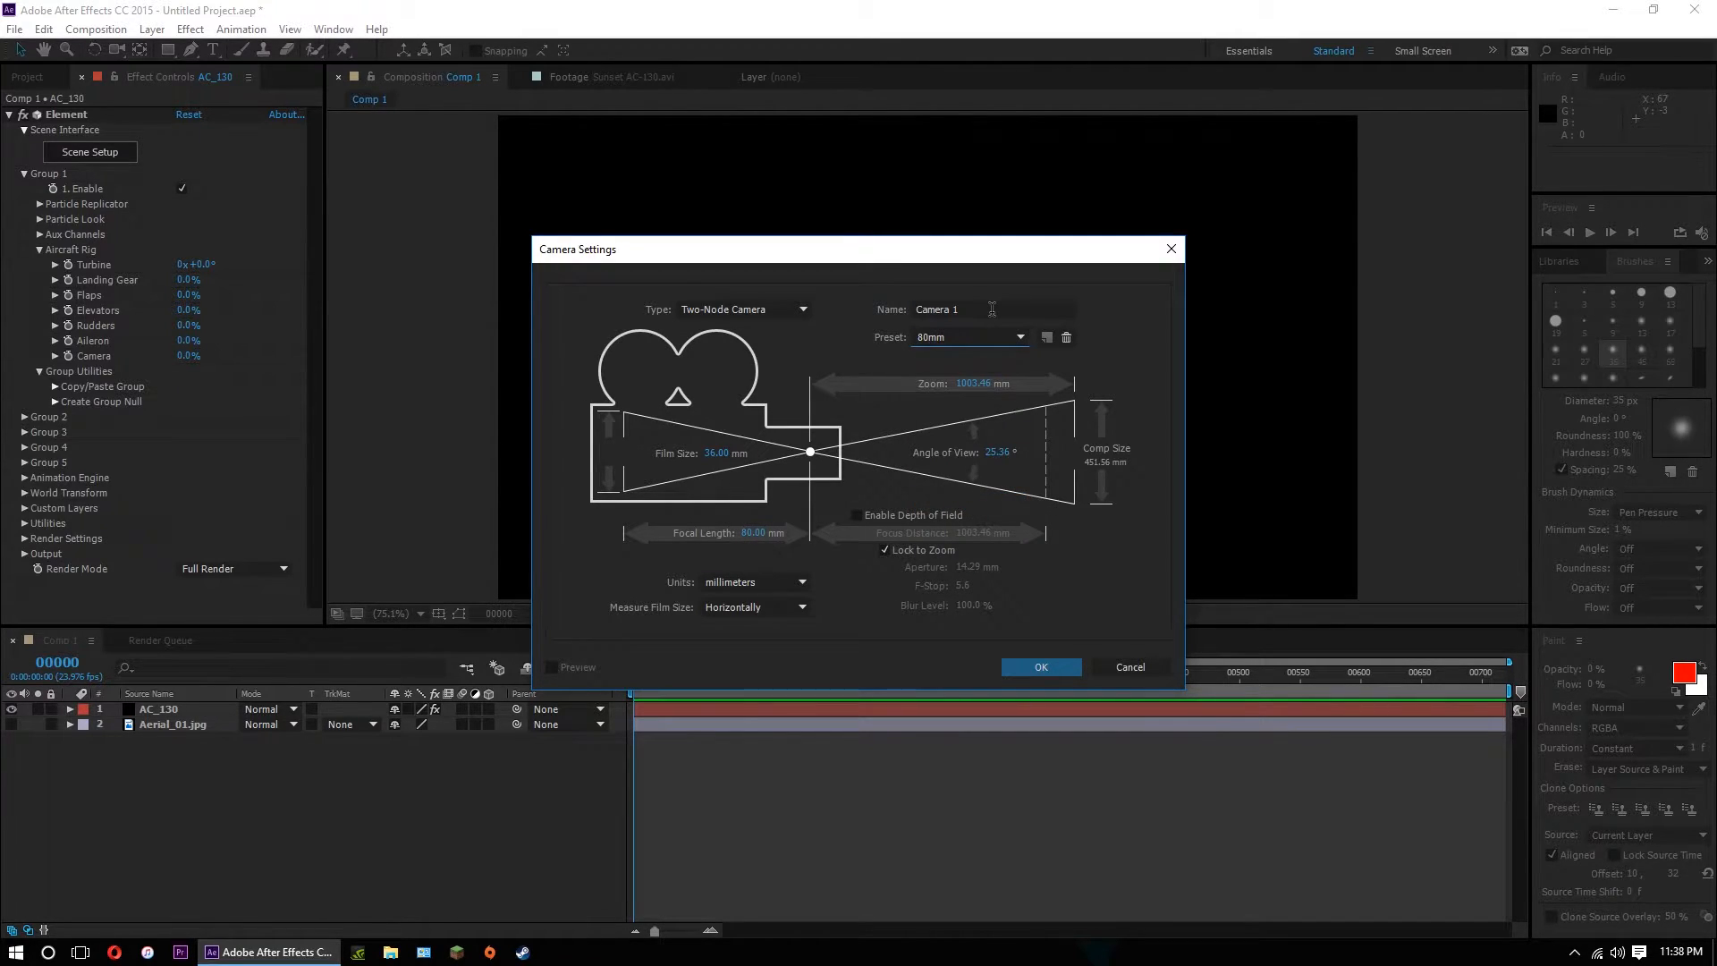
pyautogui.click(1032, 667)
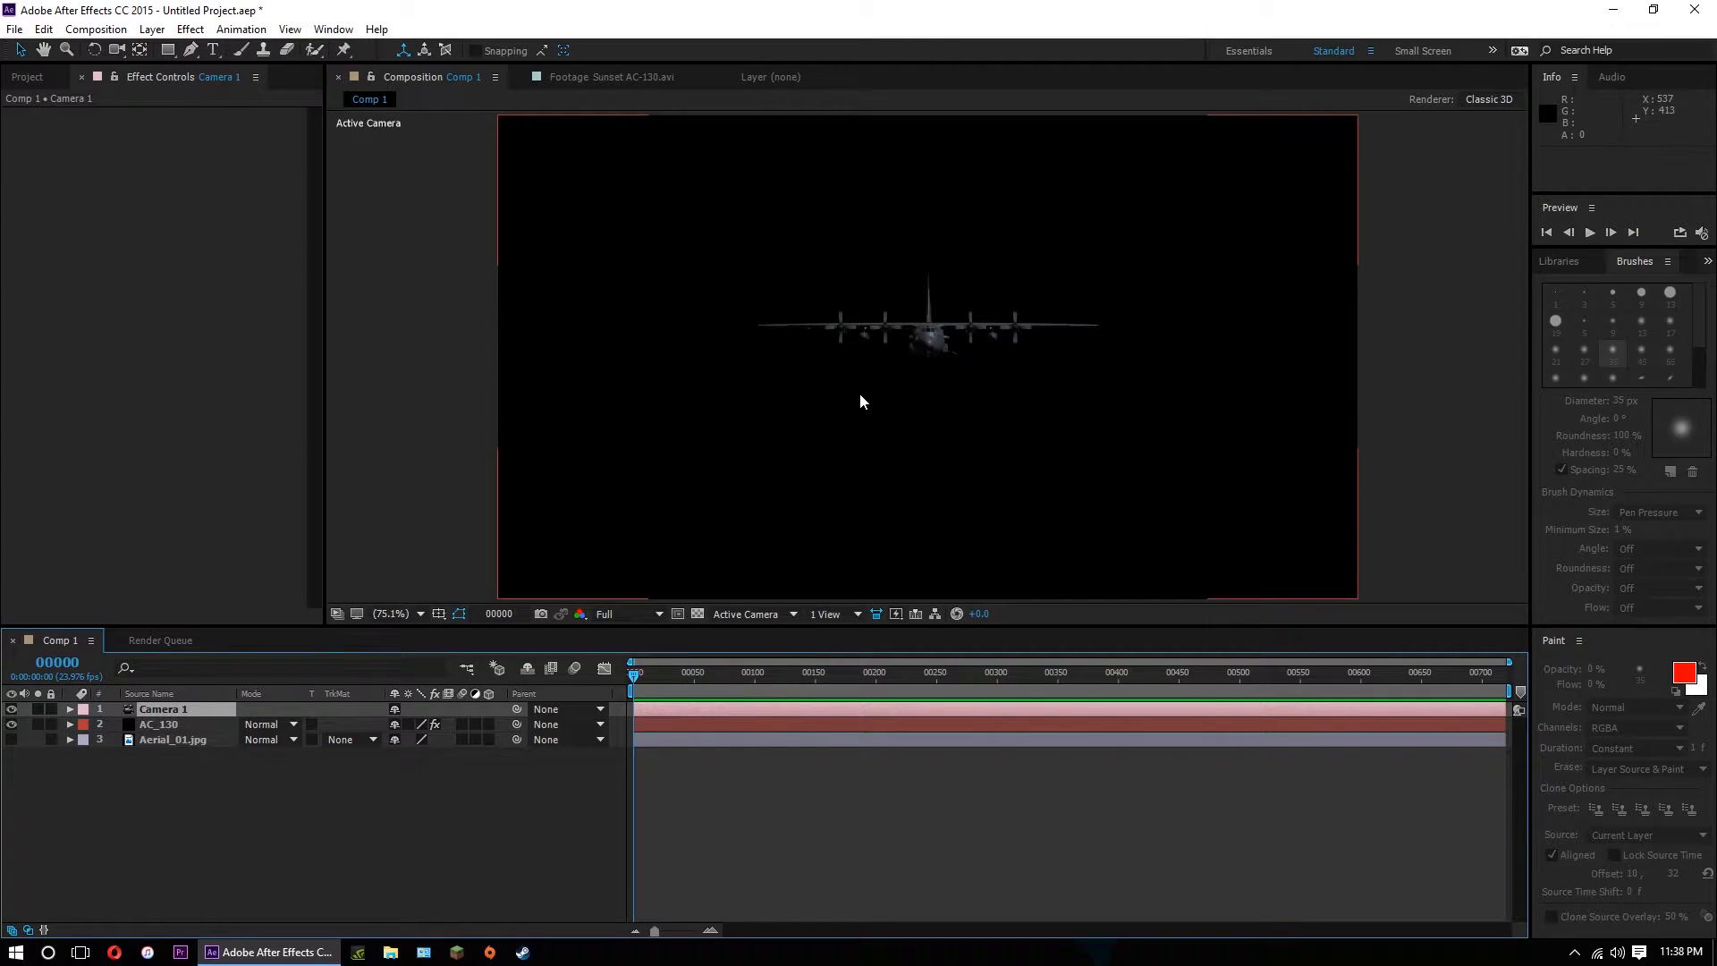
# Try orbiting the camera around the aircraft to other viewing angles, and undo the camera moves.
pyautogui.press('c')
pyautogui.moveTo(934, 376); pyautogui.dragTo(1032, 376)
pyautogui.press('c')
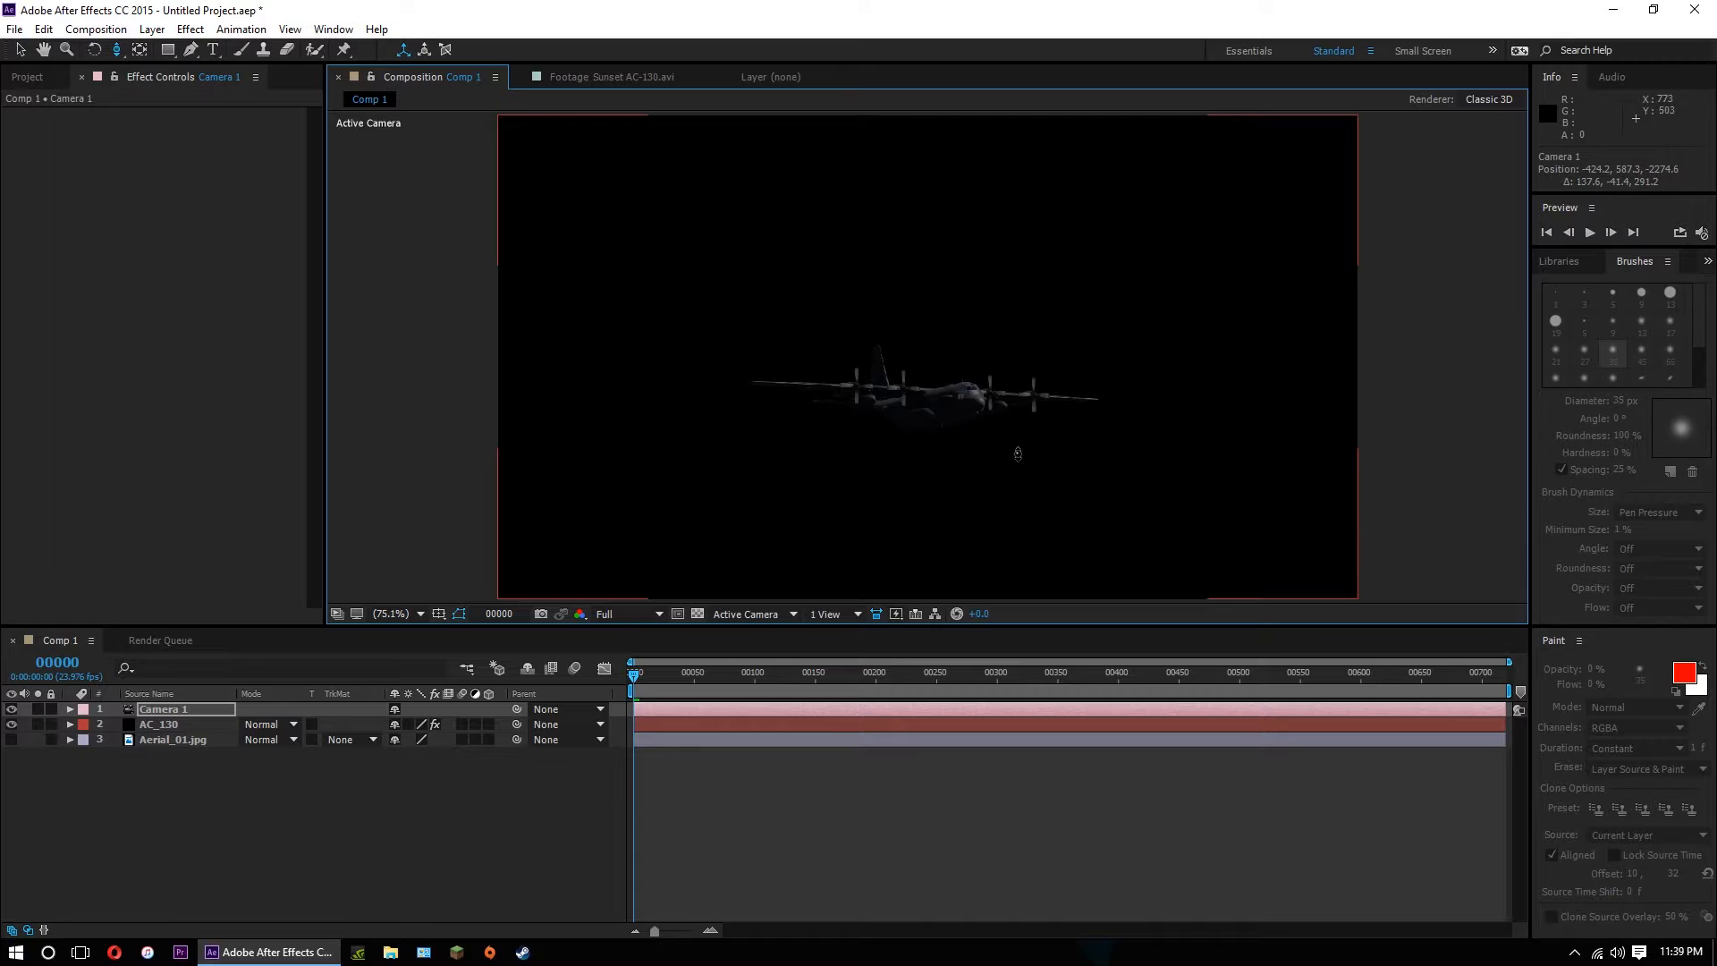
pyautogui.hotkey('ctrl', 'z')
pyautogui.hotkey('ctrl', 'z')
pyautogui.hotkey('ctrl', 'z')
pyautogui.hotkey('ctrl', 'z')
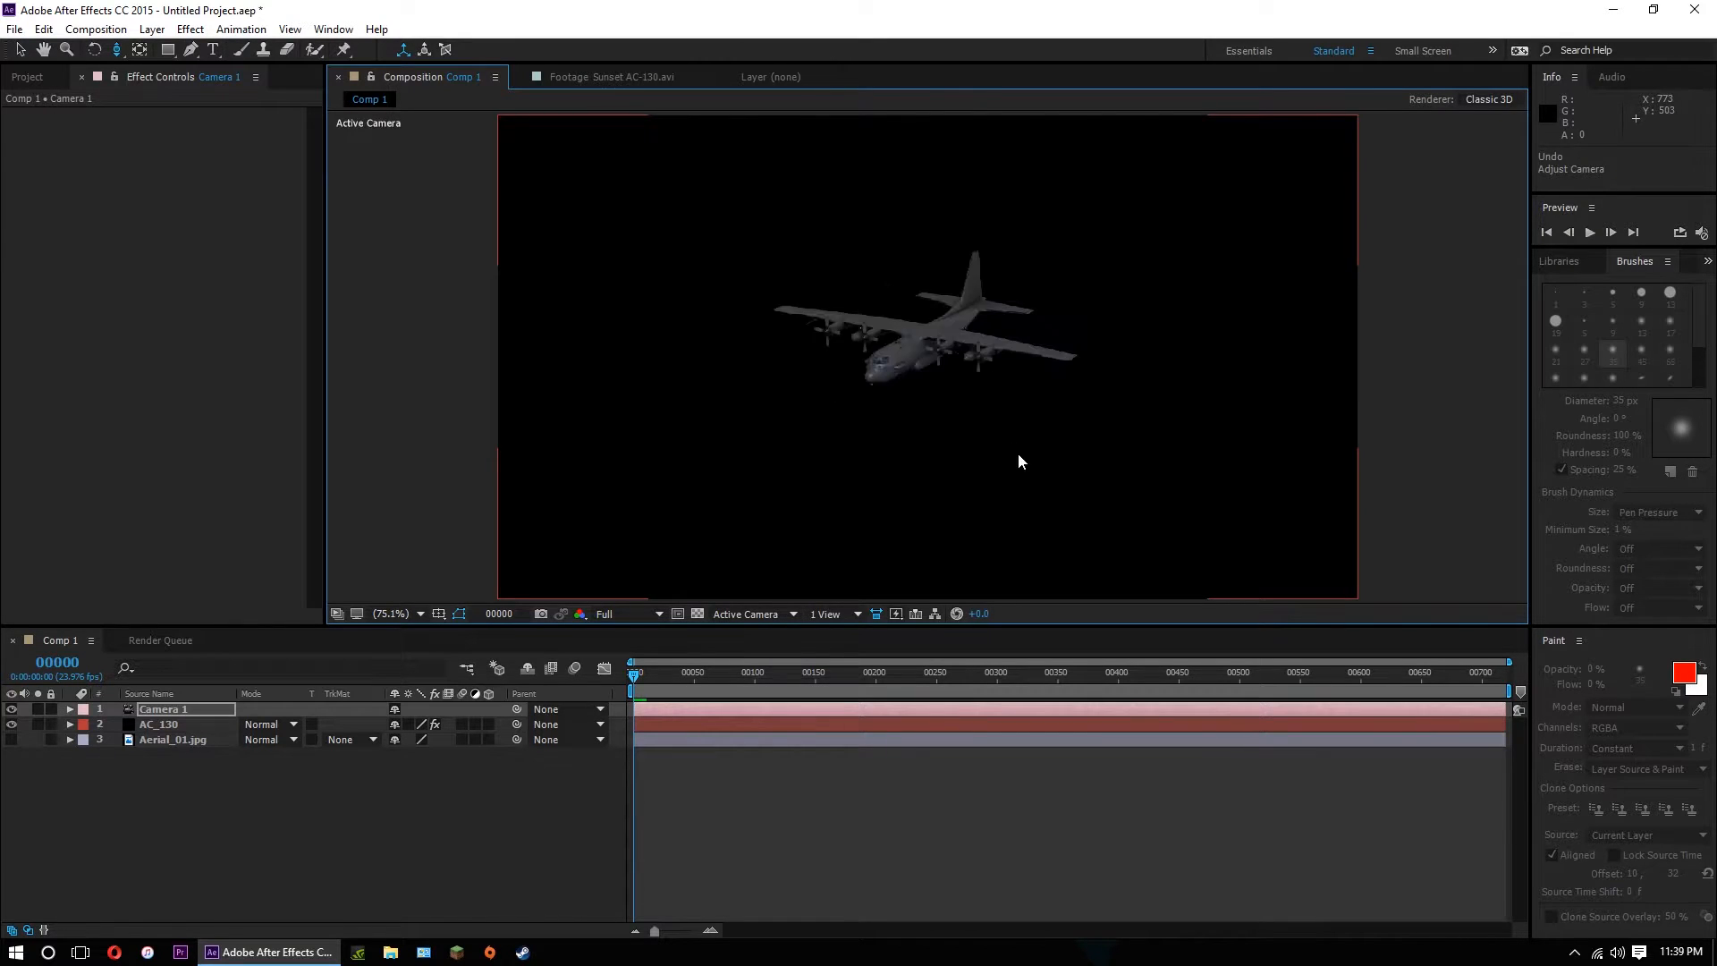
pyautogui.hotkey('ctrl', 'z')
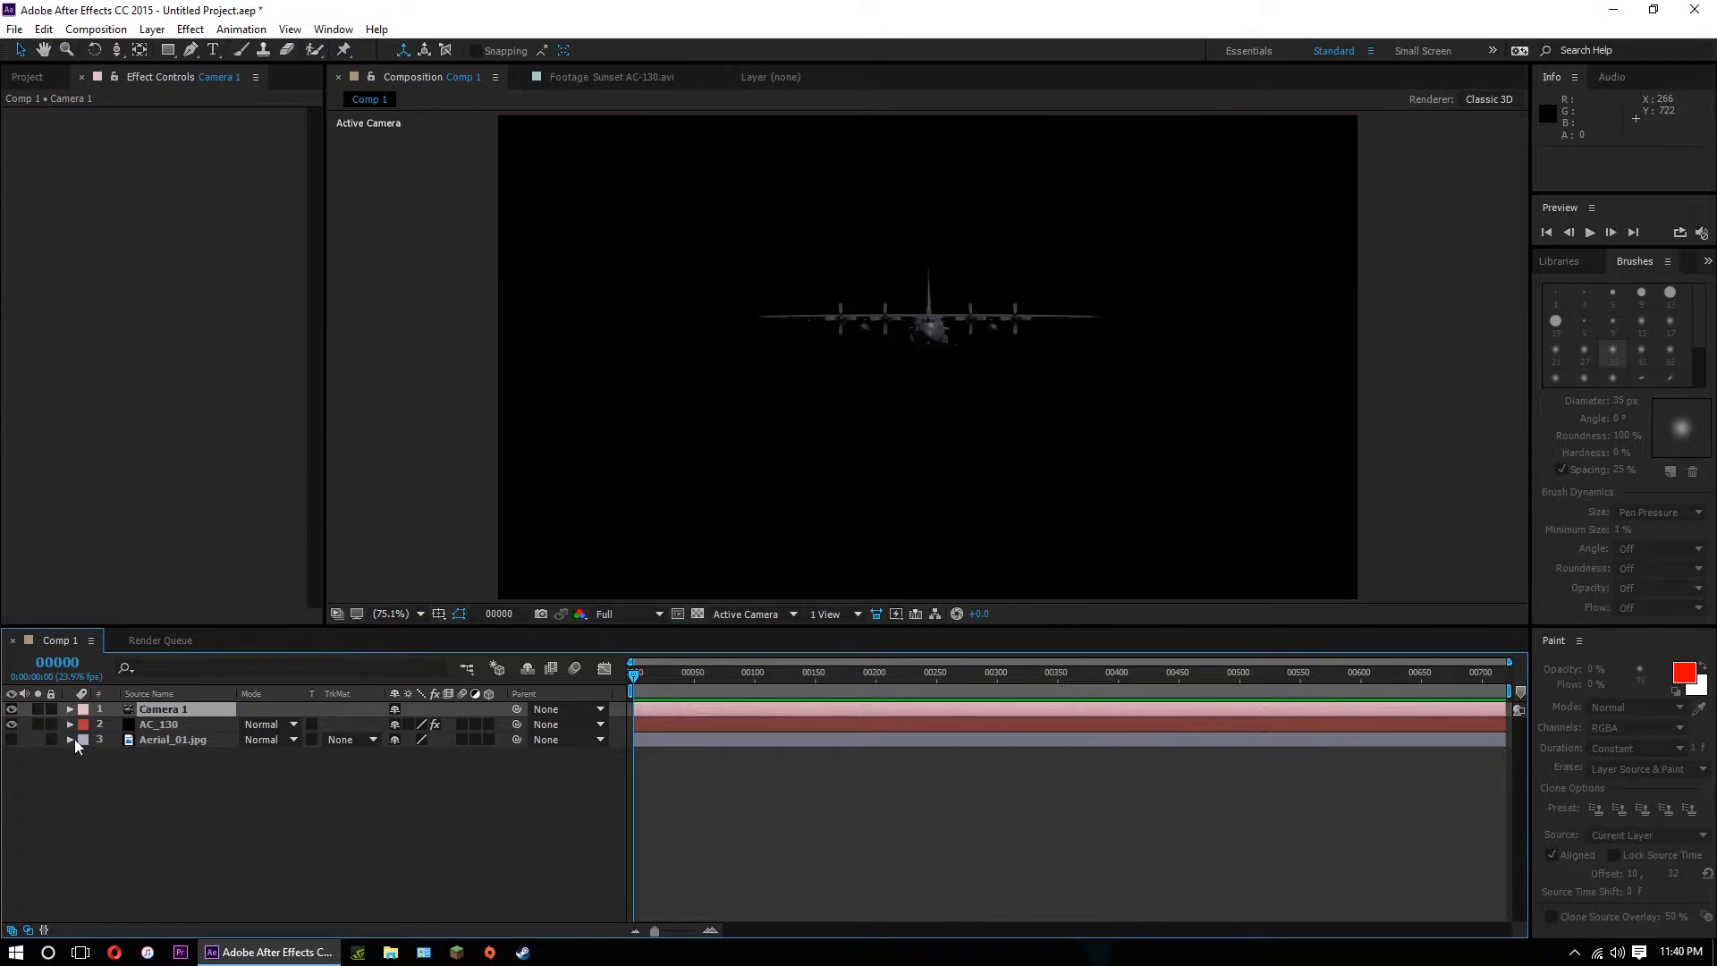
# Make the Aerial_01.jpg layer visible and turn it into a 3D layer.
pyautogui.click(11, 739)
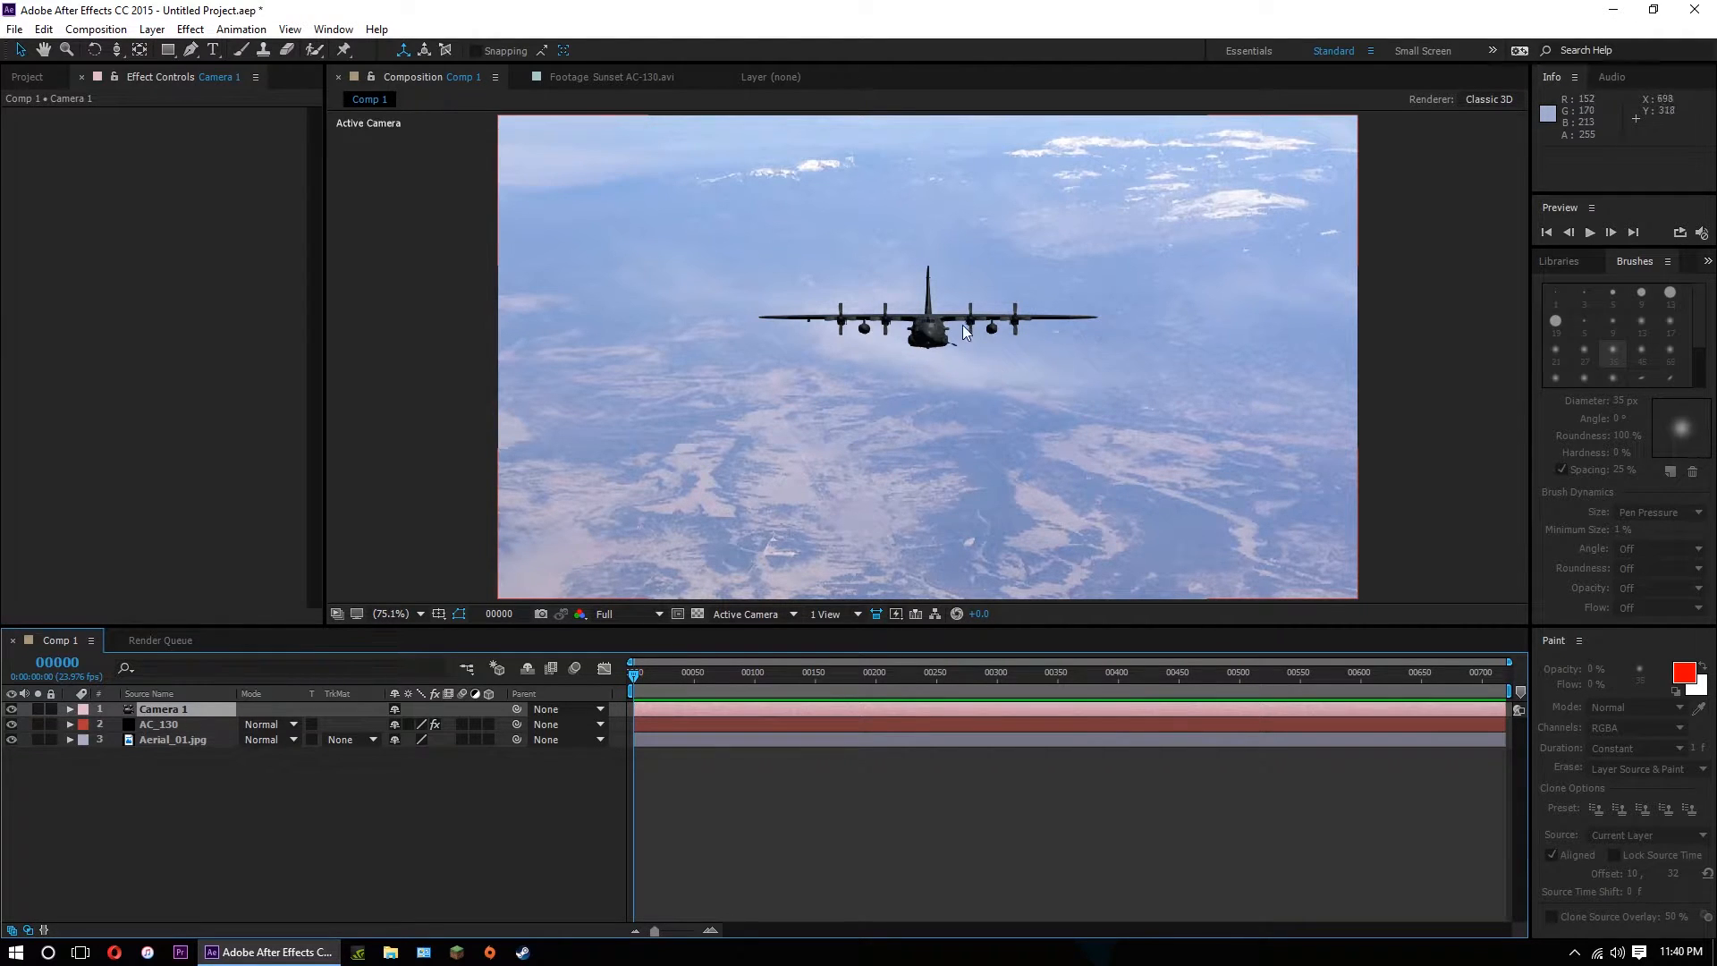
pyautogui.click(154, 741)
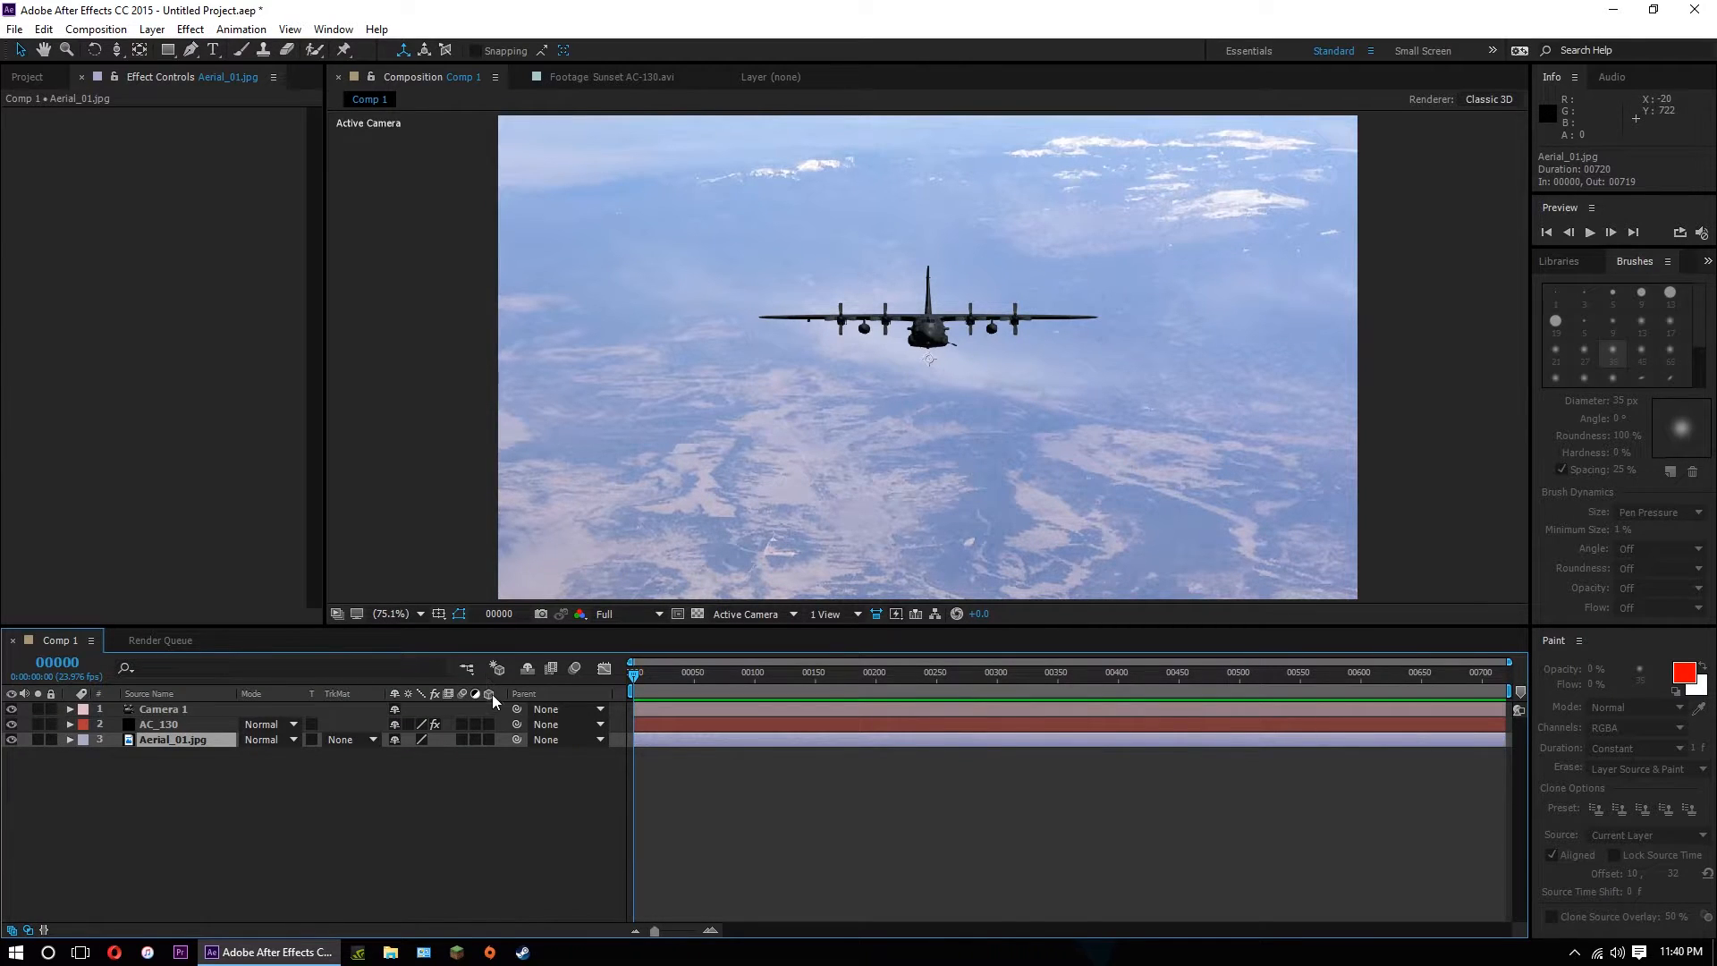
pyautogui.click(488, 739)
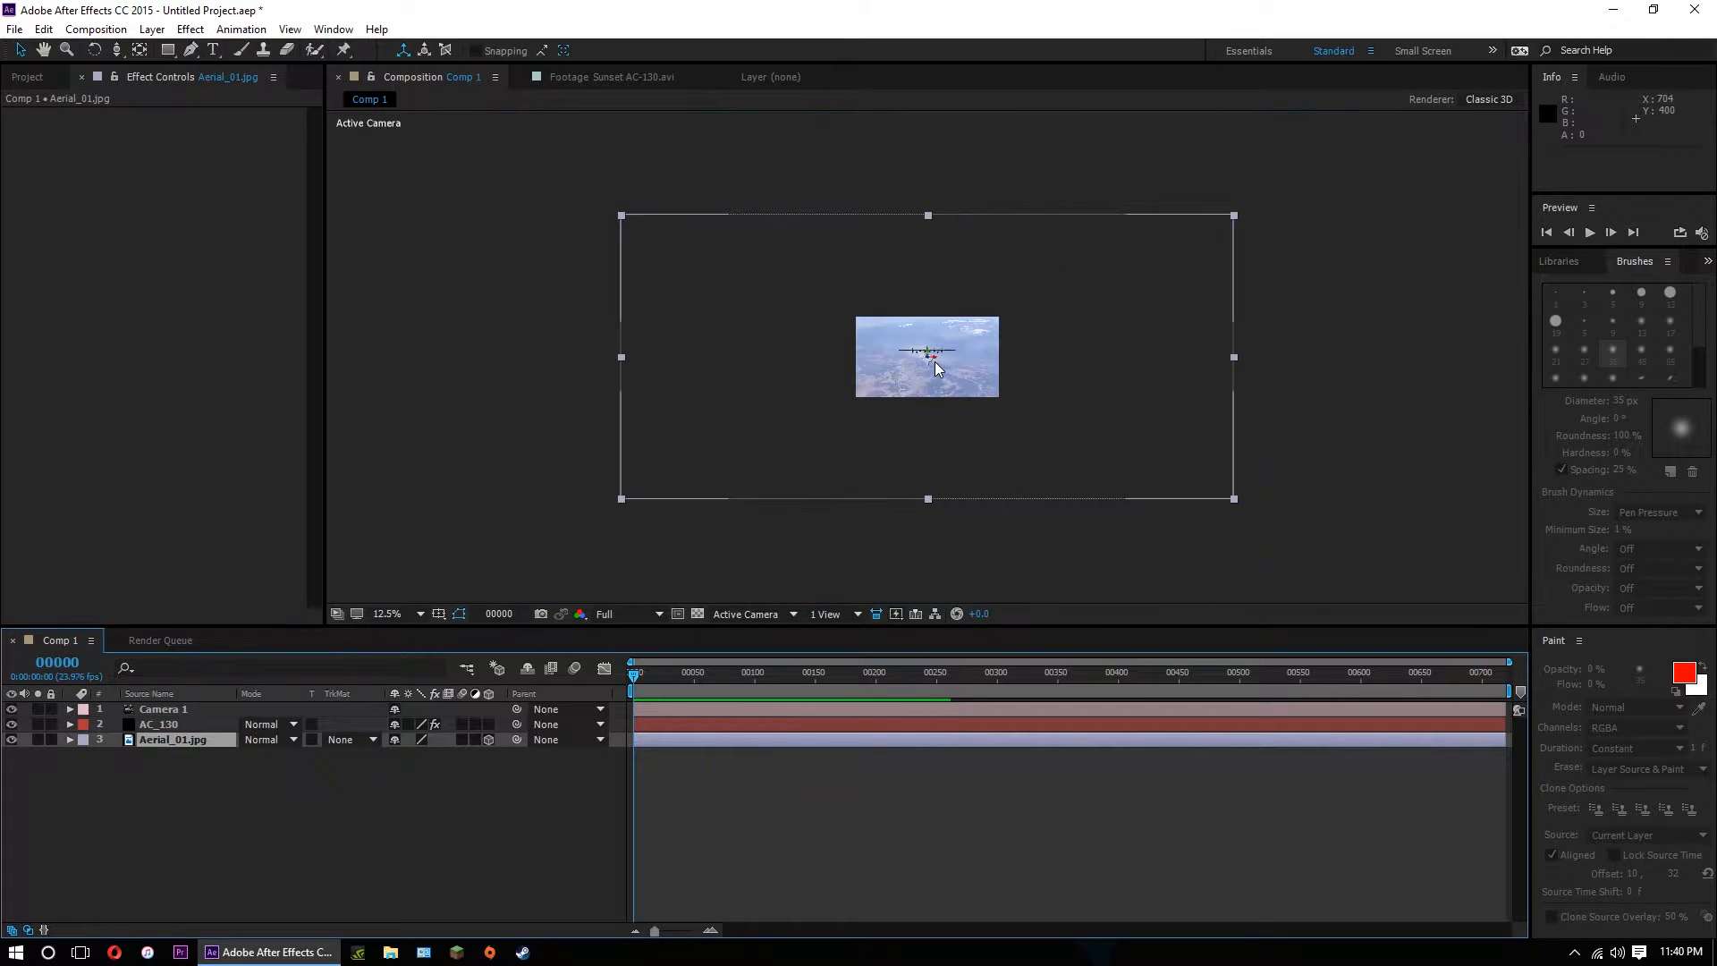
# Push the Aerial_01.jpg layer far back behind the aircraft along Z, to a depth of about 39768.
pyautogui.scroll(1, 935, 361)
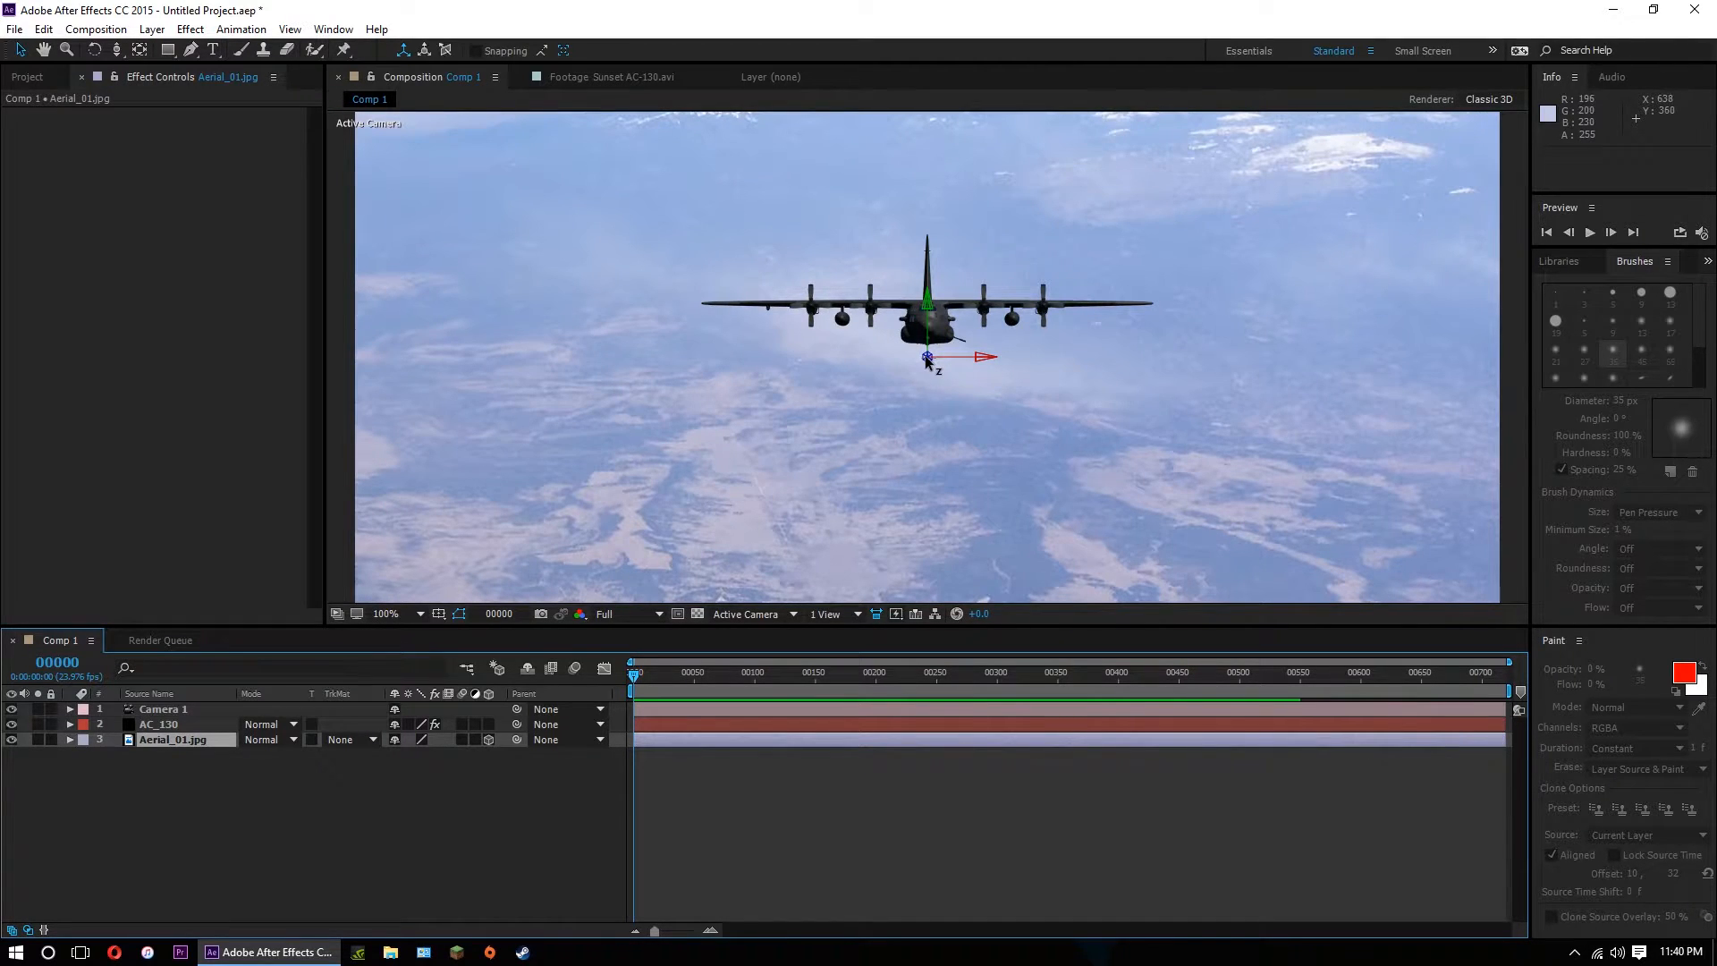
pyautogui.scroll(-6, 927, 361)
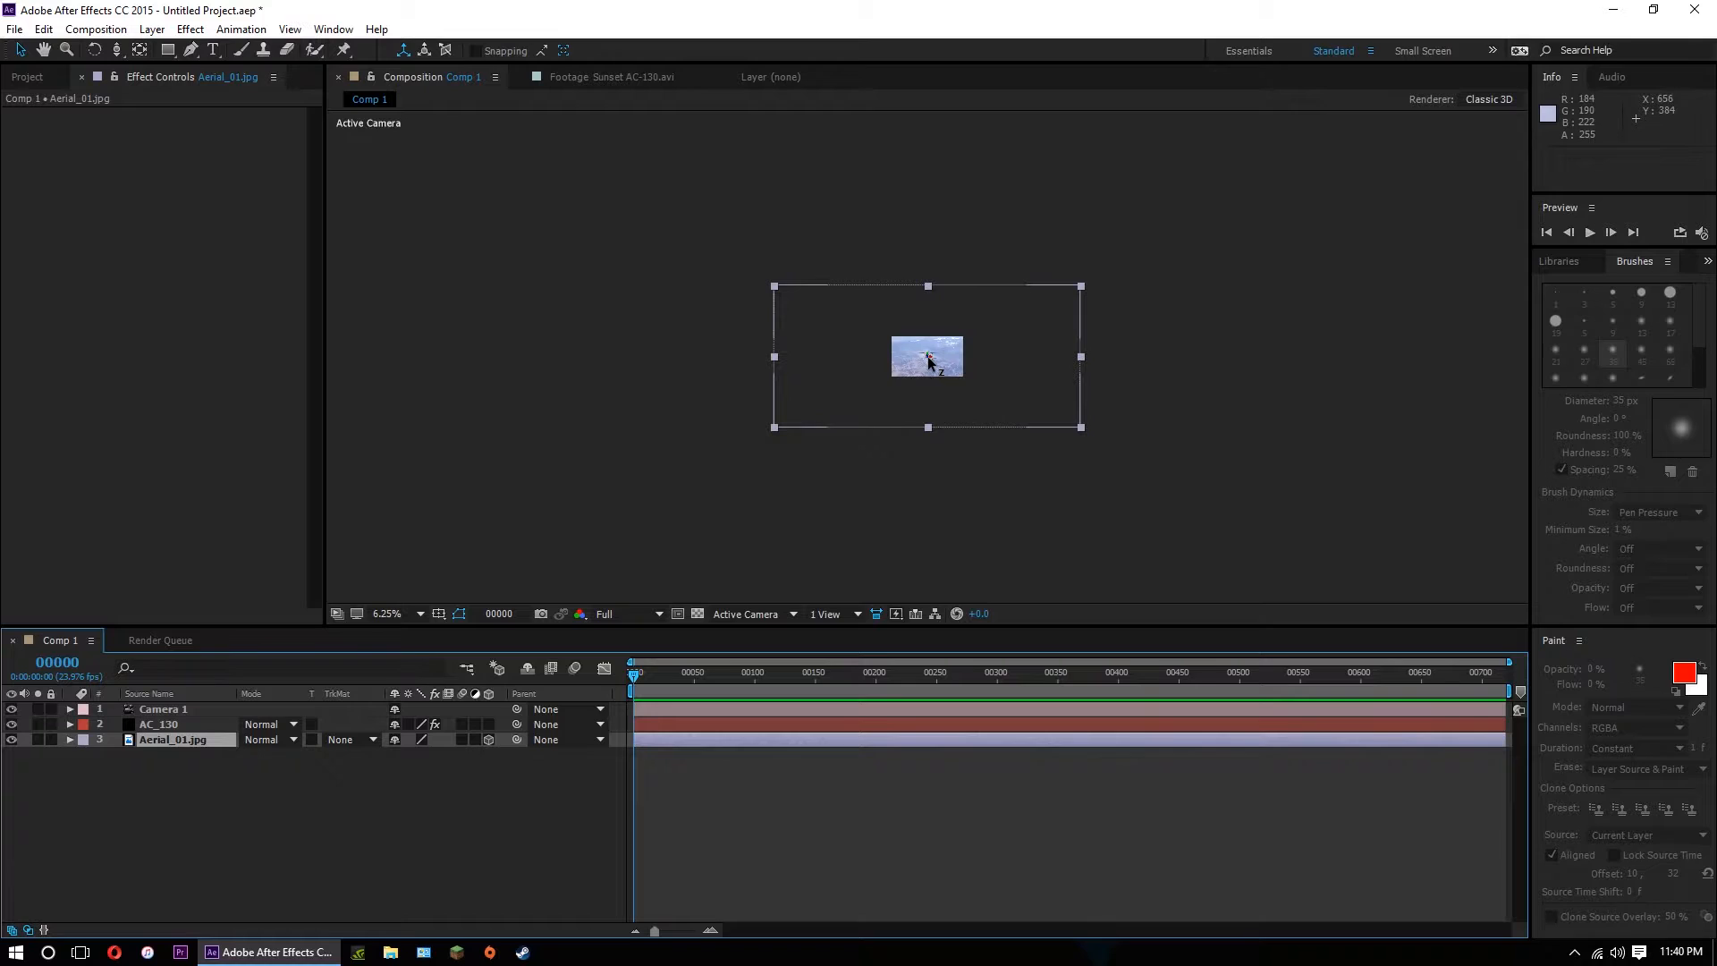
pyautogui.click(928, 360)
pyautogui.moveTo(928, 361); pyautogui.dragTo(512, 604)
pyautogui.scroll(4, 910, 432)
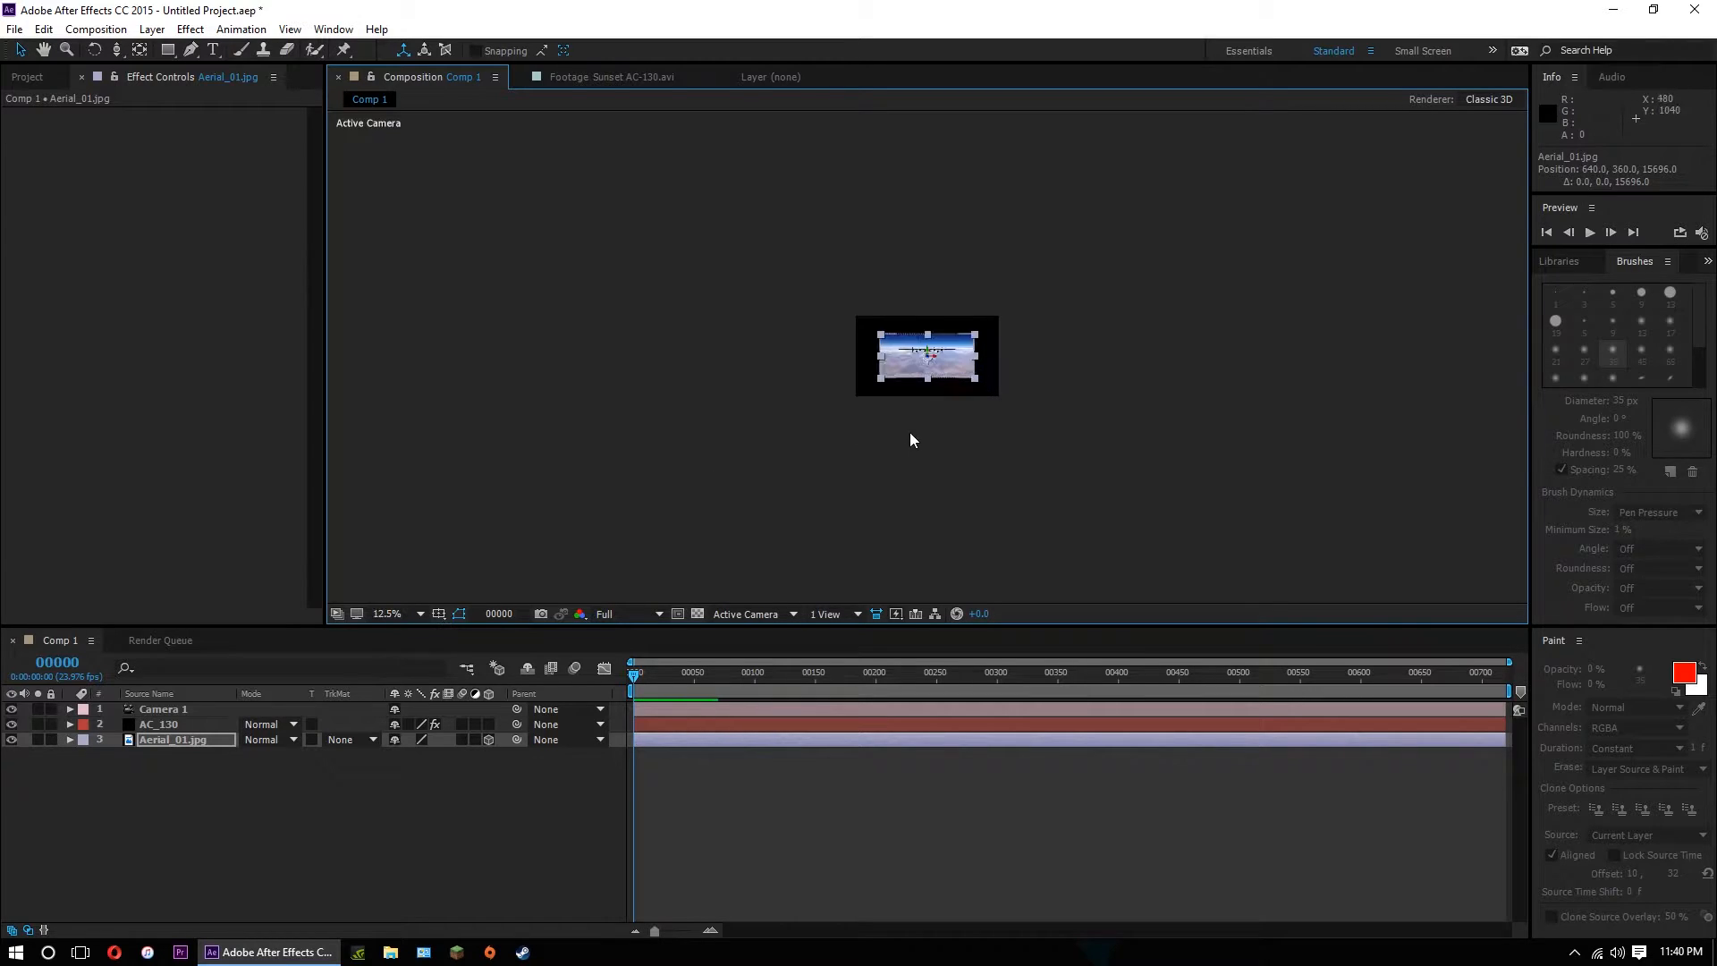
pyautogui.moveTo(927, 355); pyautogui.dragTo(396, 731)
pyautogui.scroll(-2, 895, 429)
pyautogui.moveTo(925, 358); pyautogui.dragTo(288, 745)
pyautogui.scroll(4, 993, 405)
pyautogui.click(394, 614)
pyautogui.click(469, 314)
# Scale the Aerial_01.jpg layer up to about 911% by 1010% and fit the composition in the viewer.
pyautogui.press(',')
pyautogui.press(',')
pyautogui.press(',')
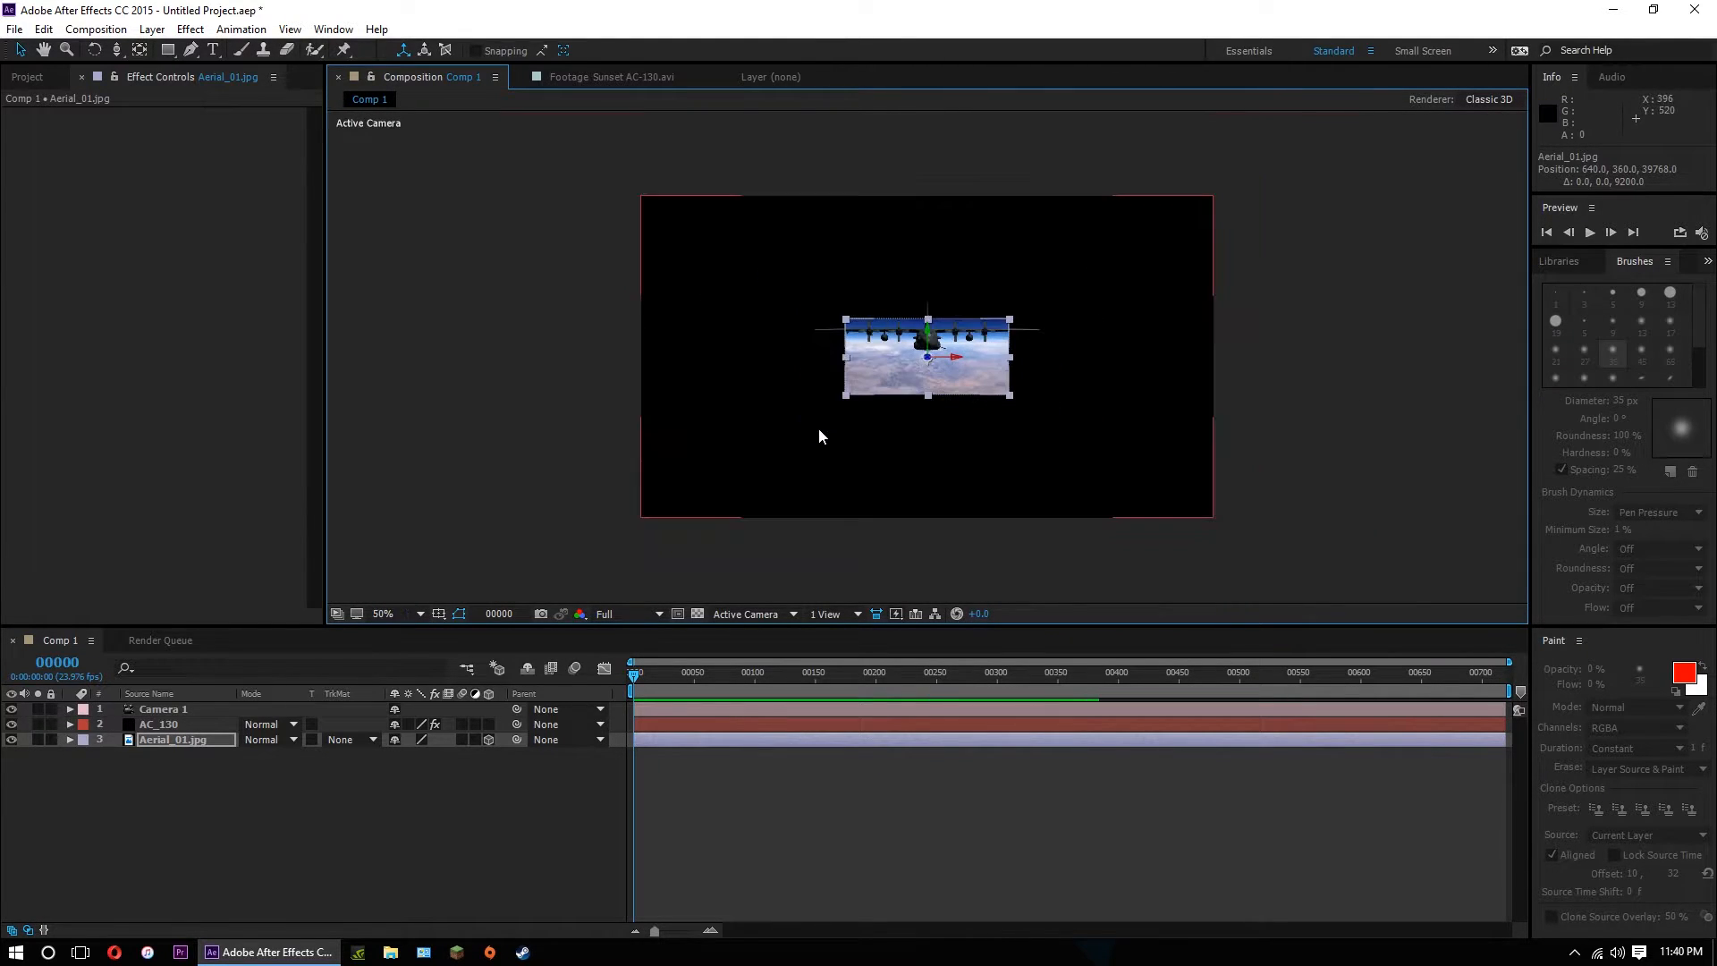
pyautogui.moveTo(888, 383); pyautogui.dragTo(555, 550)
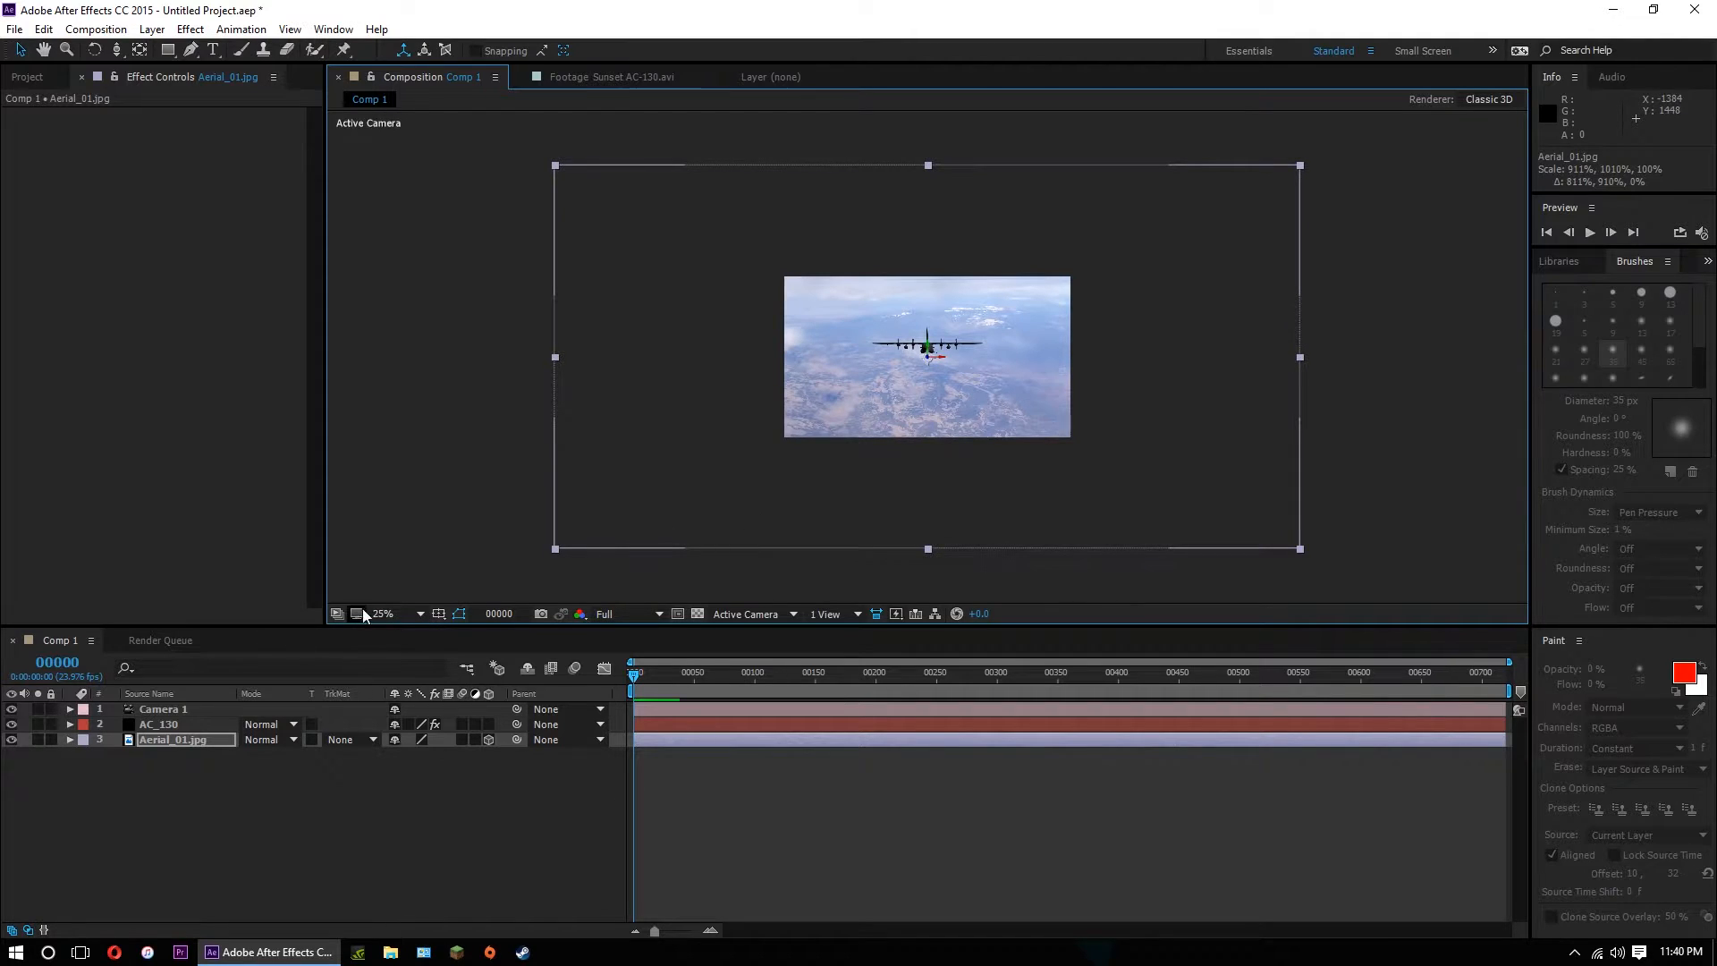
pyautogui.click(385, 613)
pyautogui.click(490, 310)
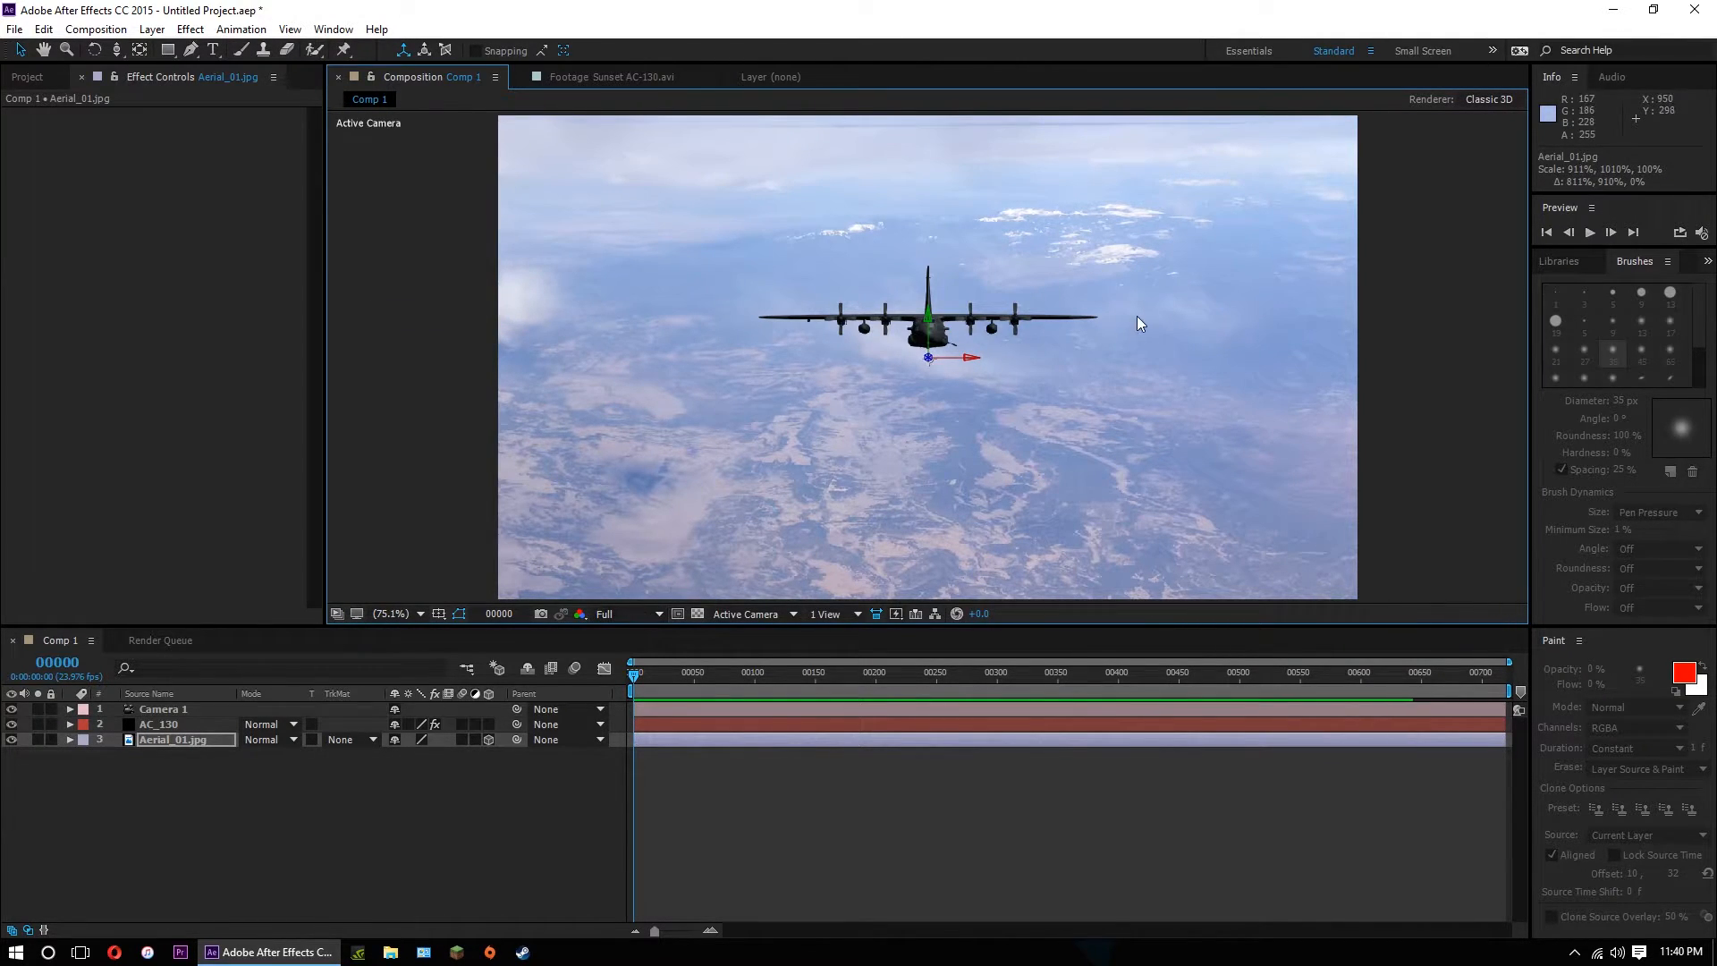
# Orbit Camera 1 around to a side view of the aircraft, at about 2014, 542, -2484.
pyautogui.click(175, 711)
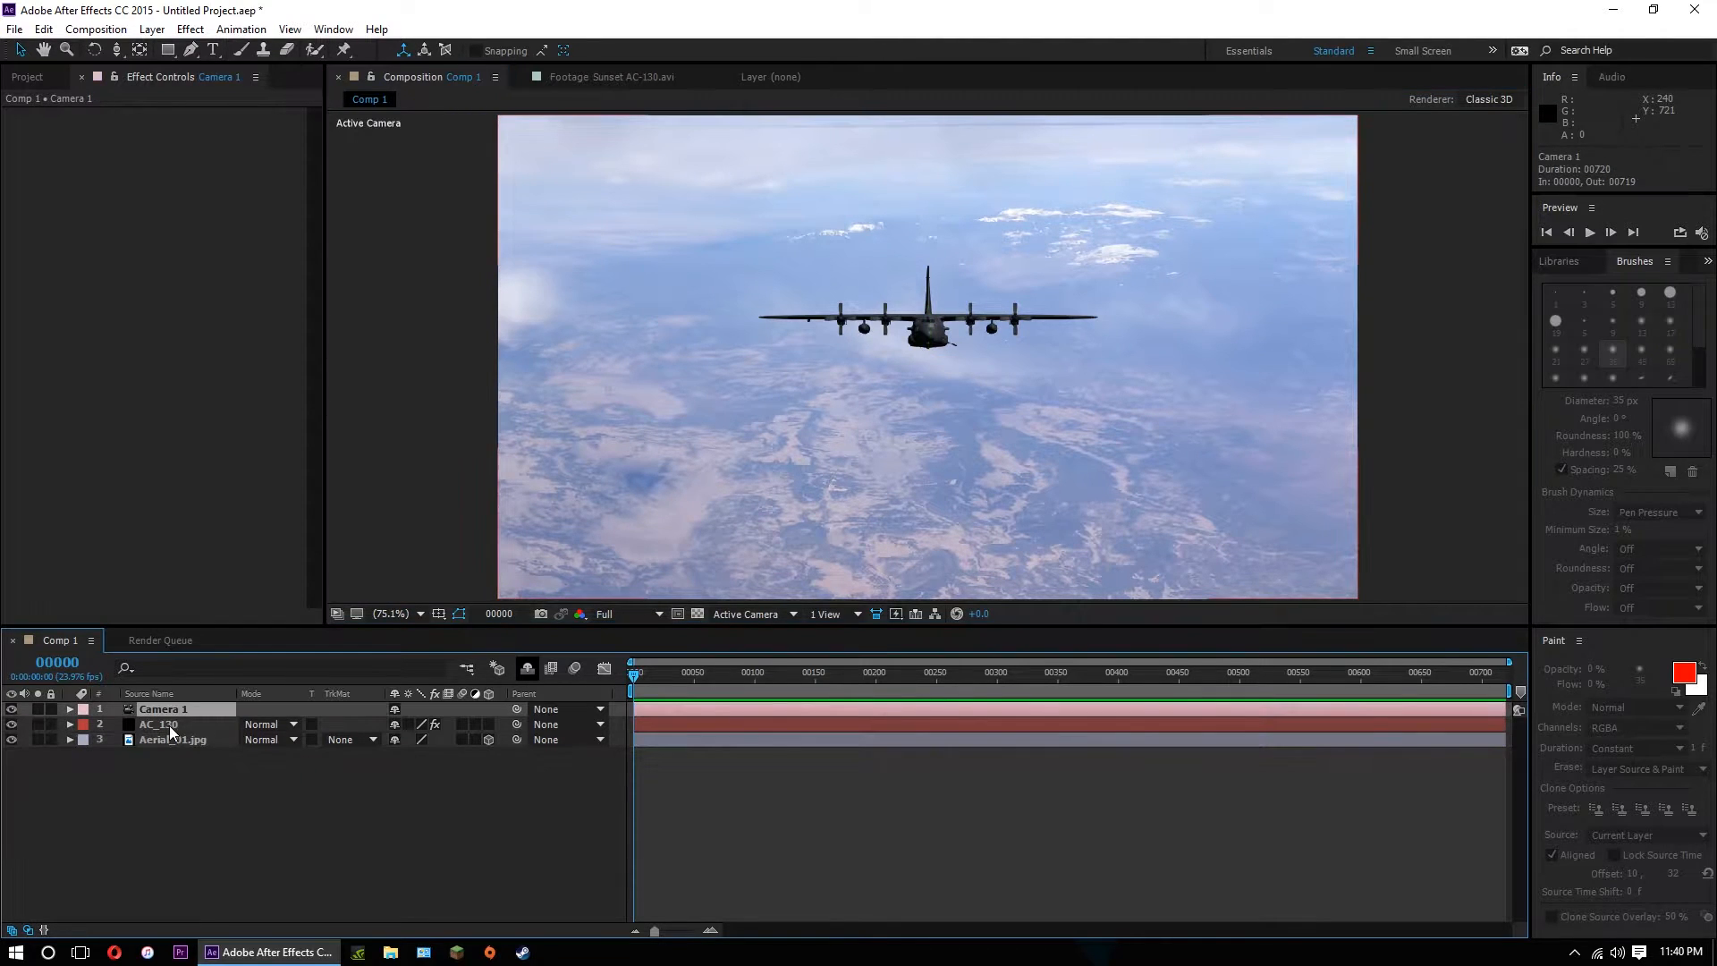
pyautogui.press('c')
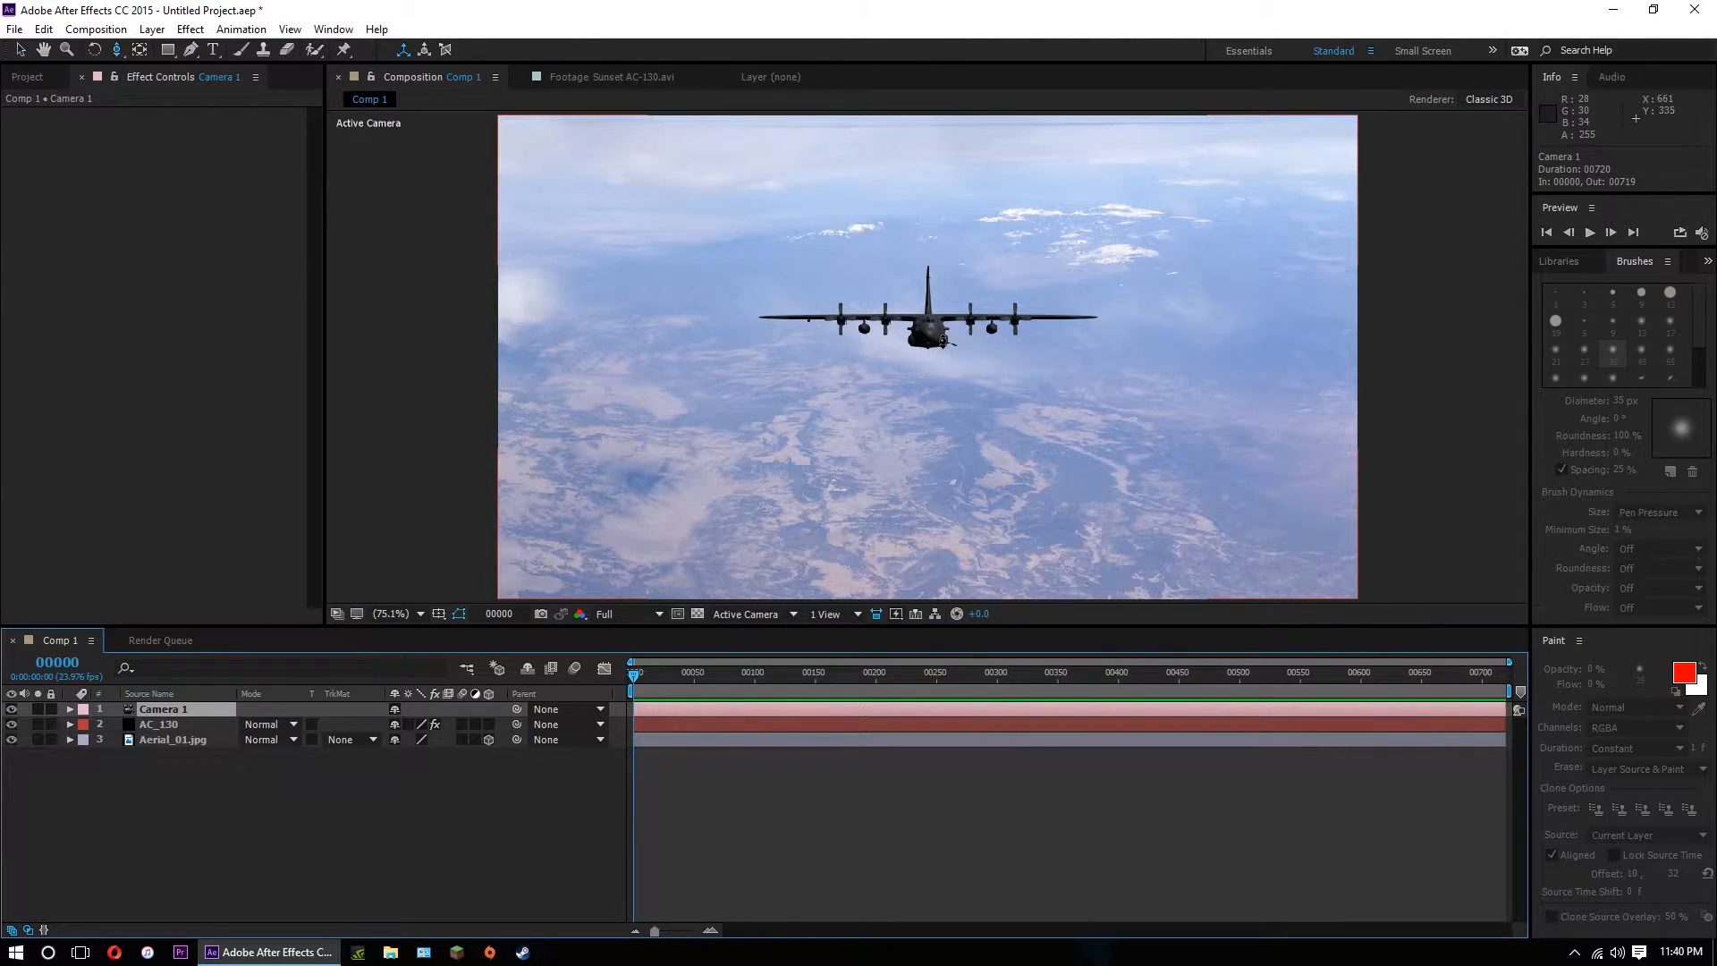
pyautogui.moveTo(948, 342); pyautogui.dragTo(863, 331)
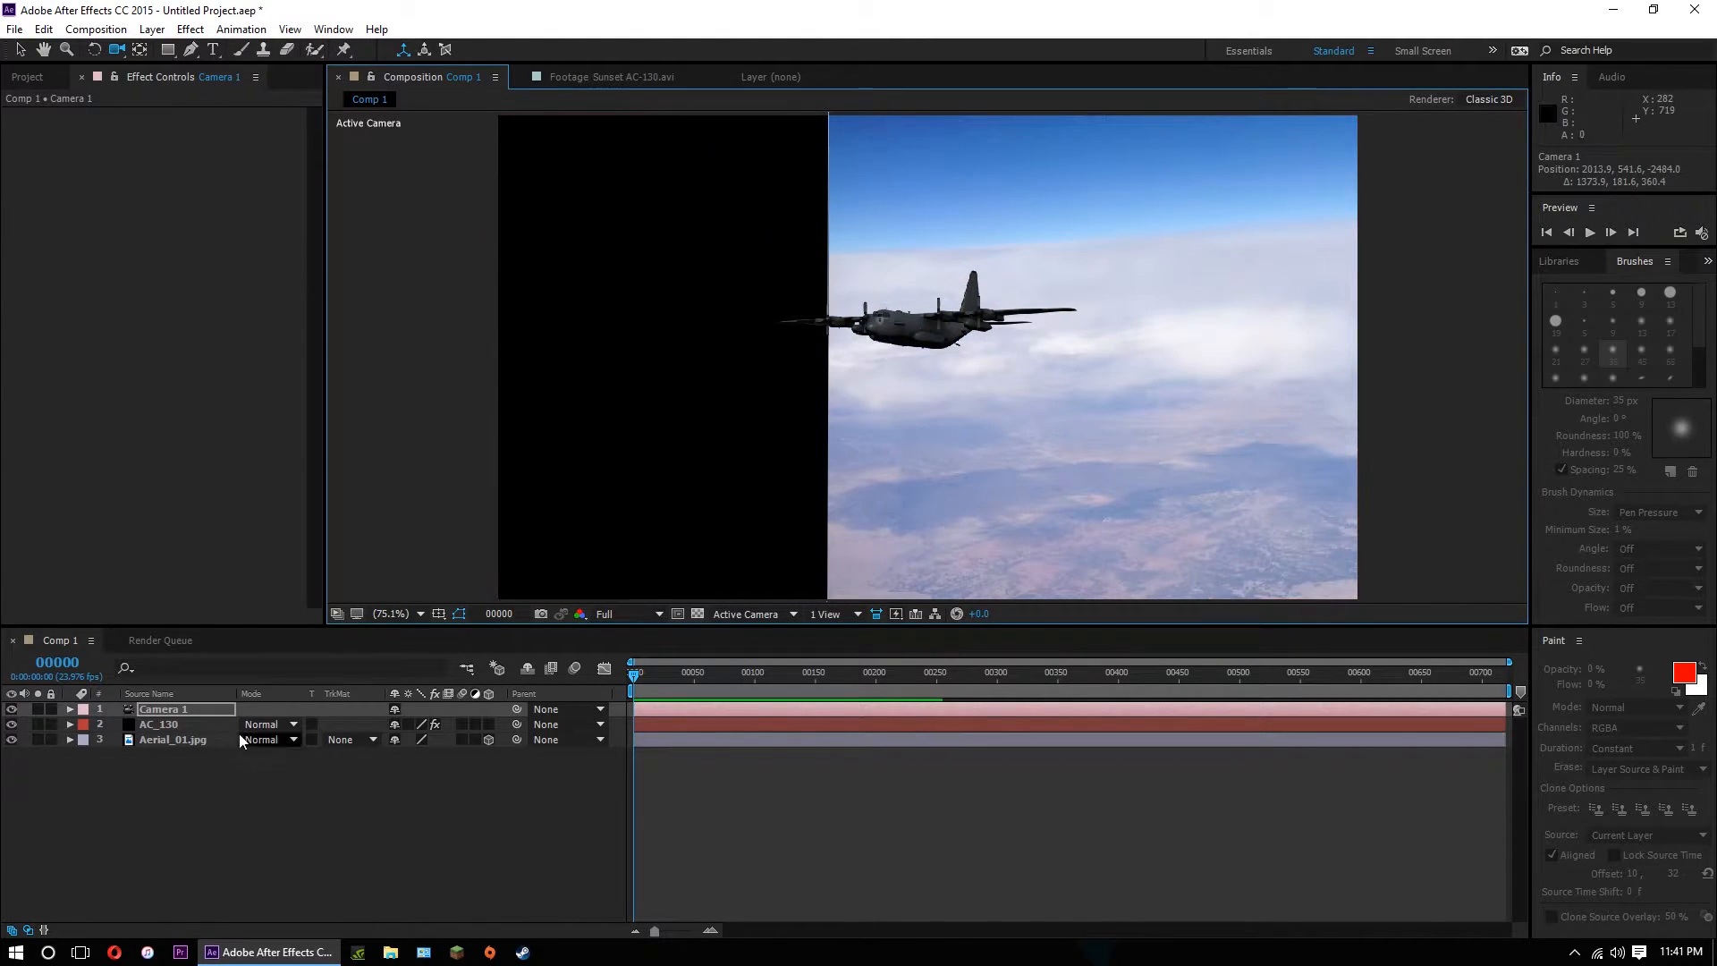
# Move and rotate the Aerial_01.jpg layer to fill the frame behind the aircraft from the side camera angle.
pyautogui.click(173, 740)
pyautogui.scroll(-3, 874, 461)
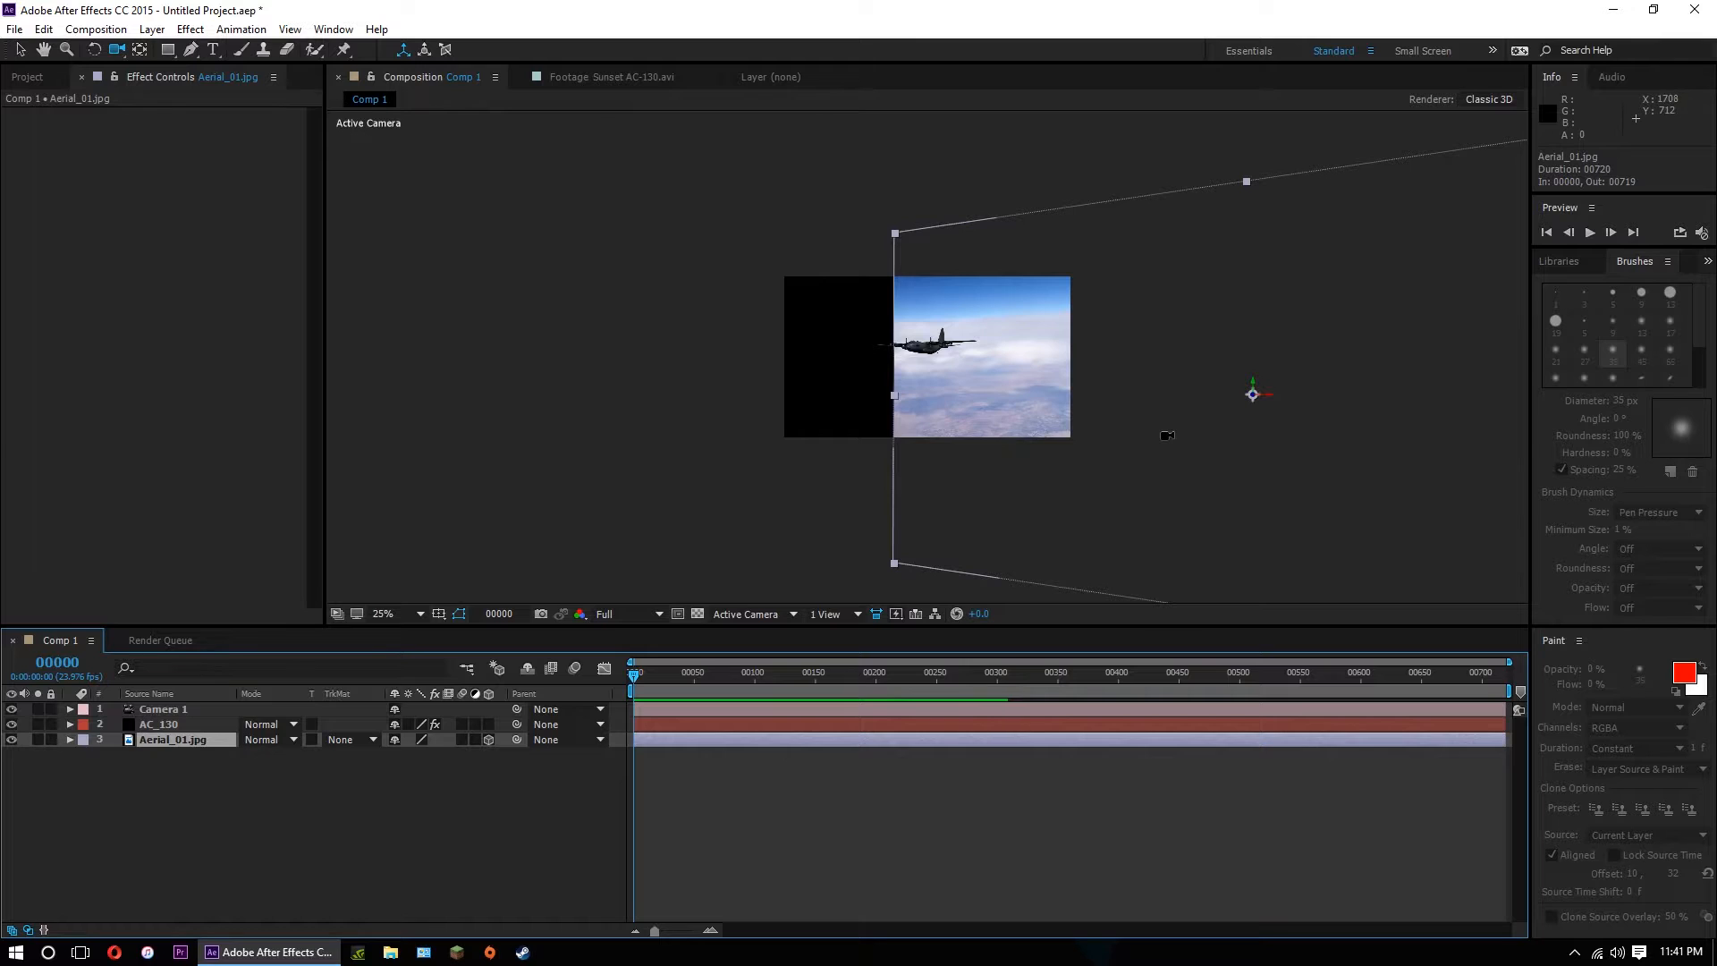
pyautogui.press('v')
pyautogui.moveTo(1219, 387); pyautogui.dragTo(930, 427)
pyautogui.press('w')
pyautogui.moveTo(896, 361); pyautogui.dragTo(882, 371)
pyautogui.click(406, 616)
pyautogui.click(442, 336)
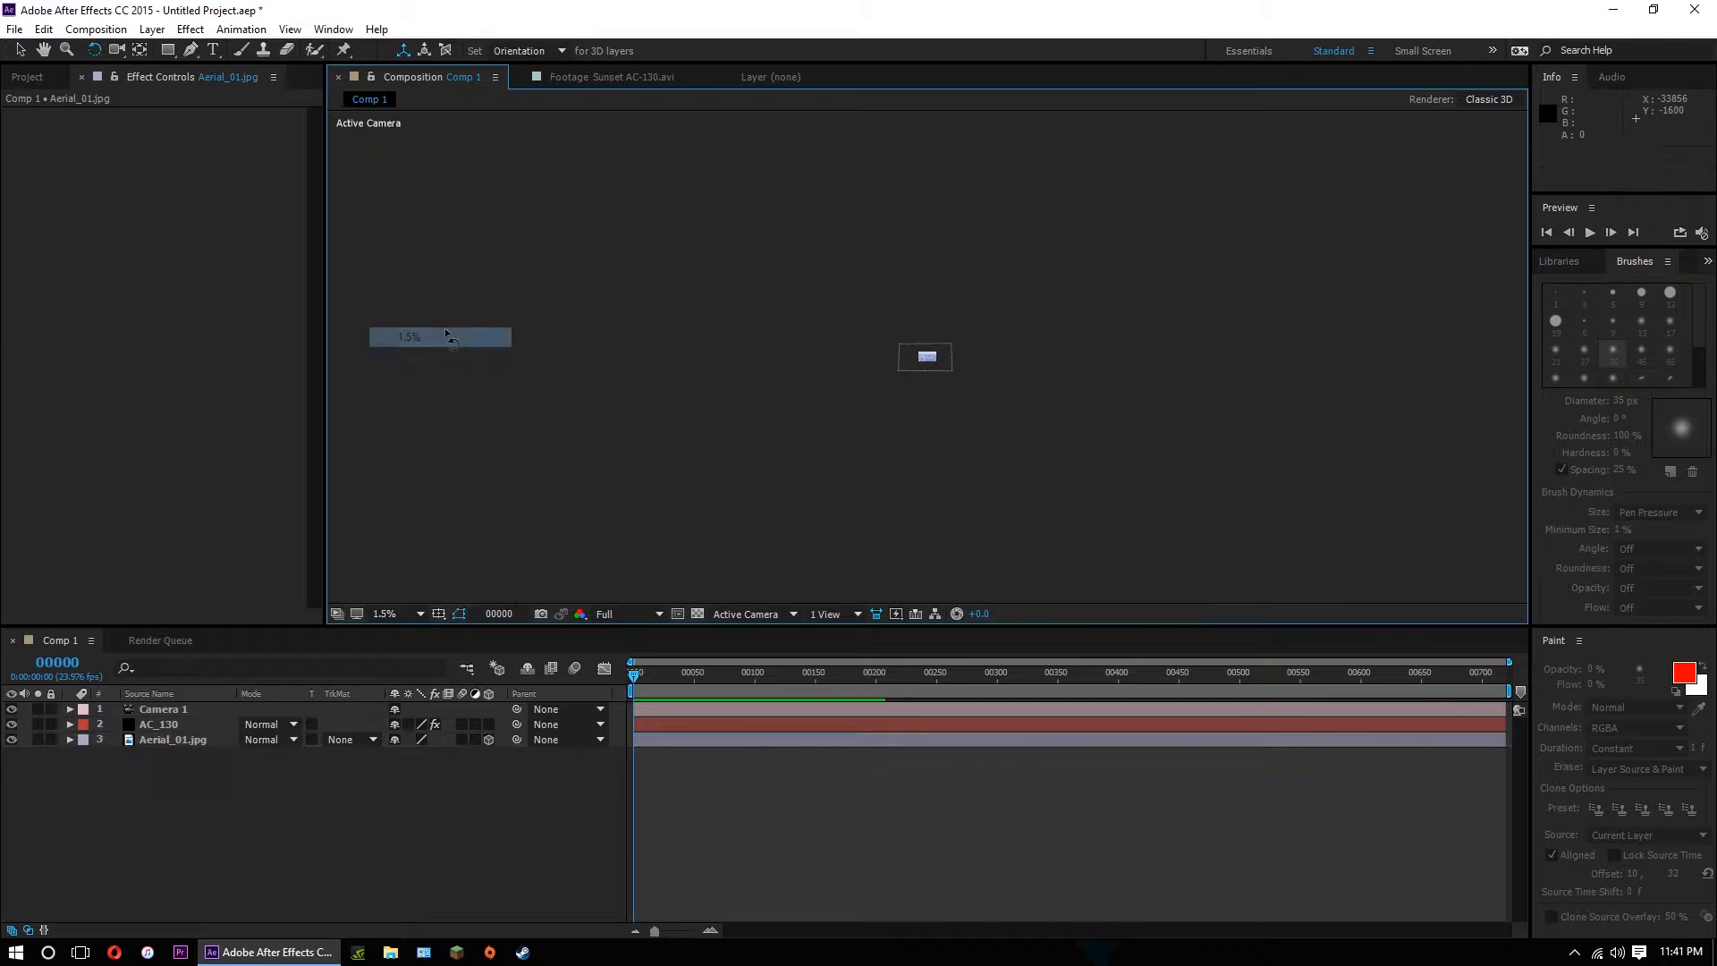
pyautogui.click(387, 614)
pyautogui.click(432, 309)
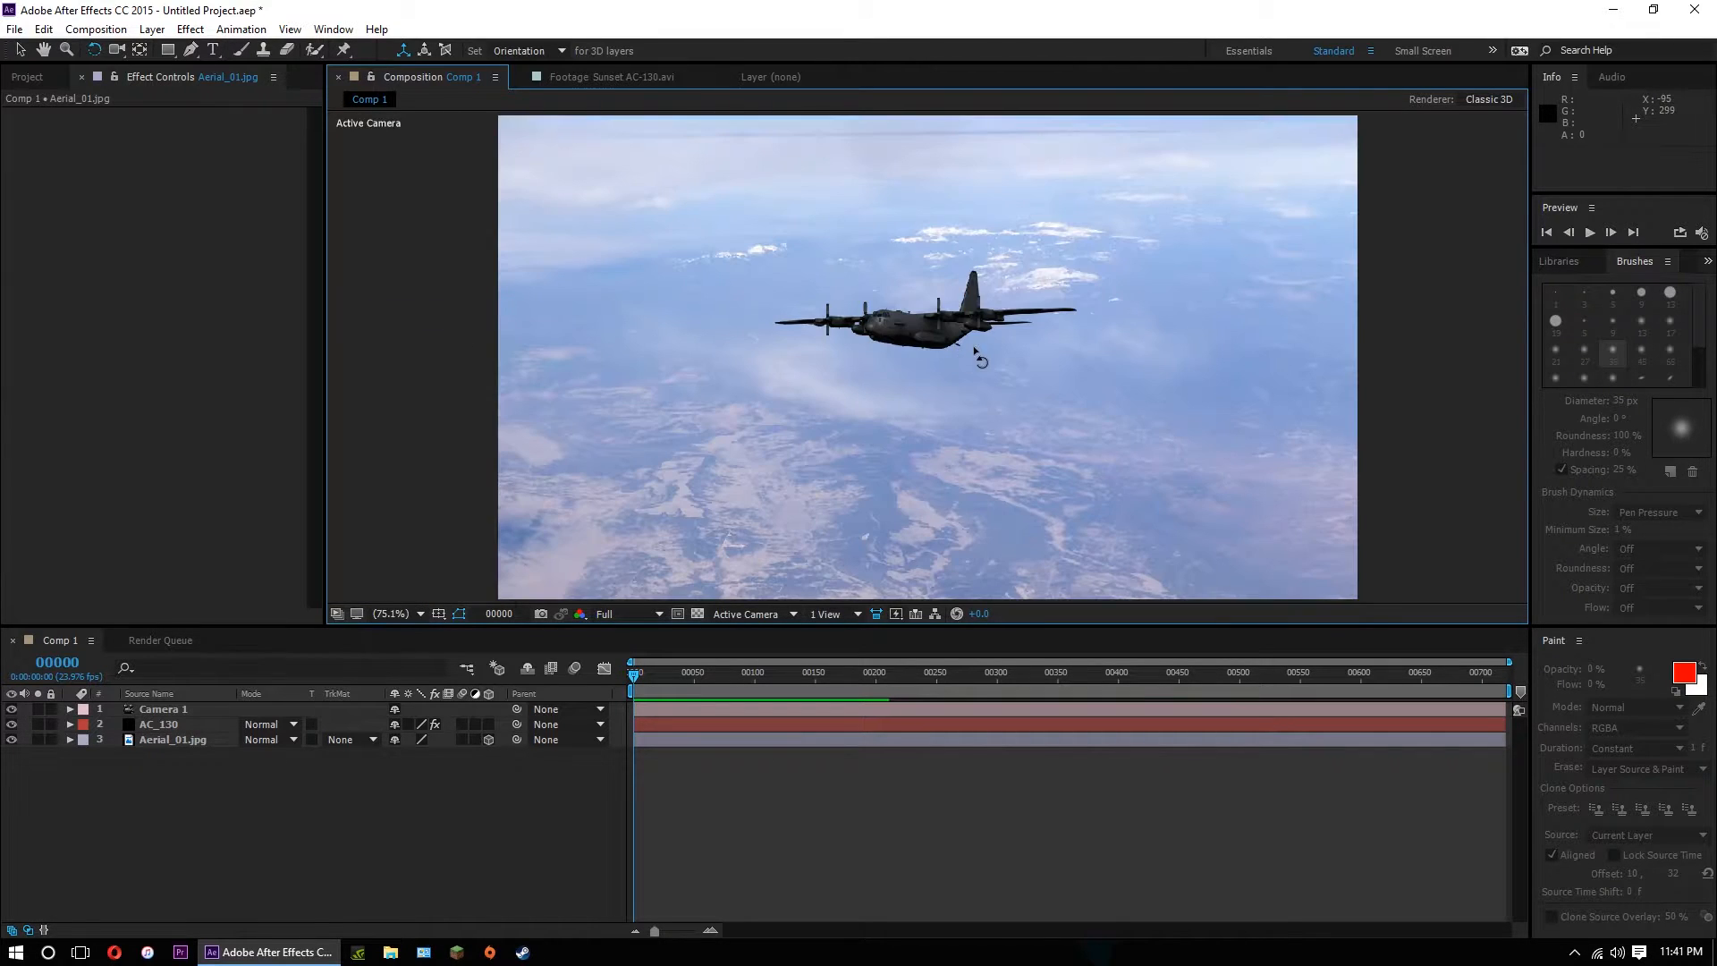
# Undo the trial rotation of the AC_130 layer and orbit Camera 1 above the aircraft, to about 1847, -454, -2444.
pyautogui.moveTo(970, 364); pyautogui.dragTo(969, 367)
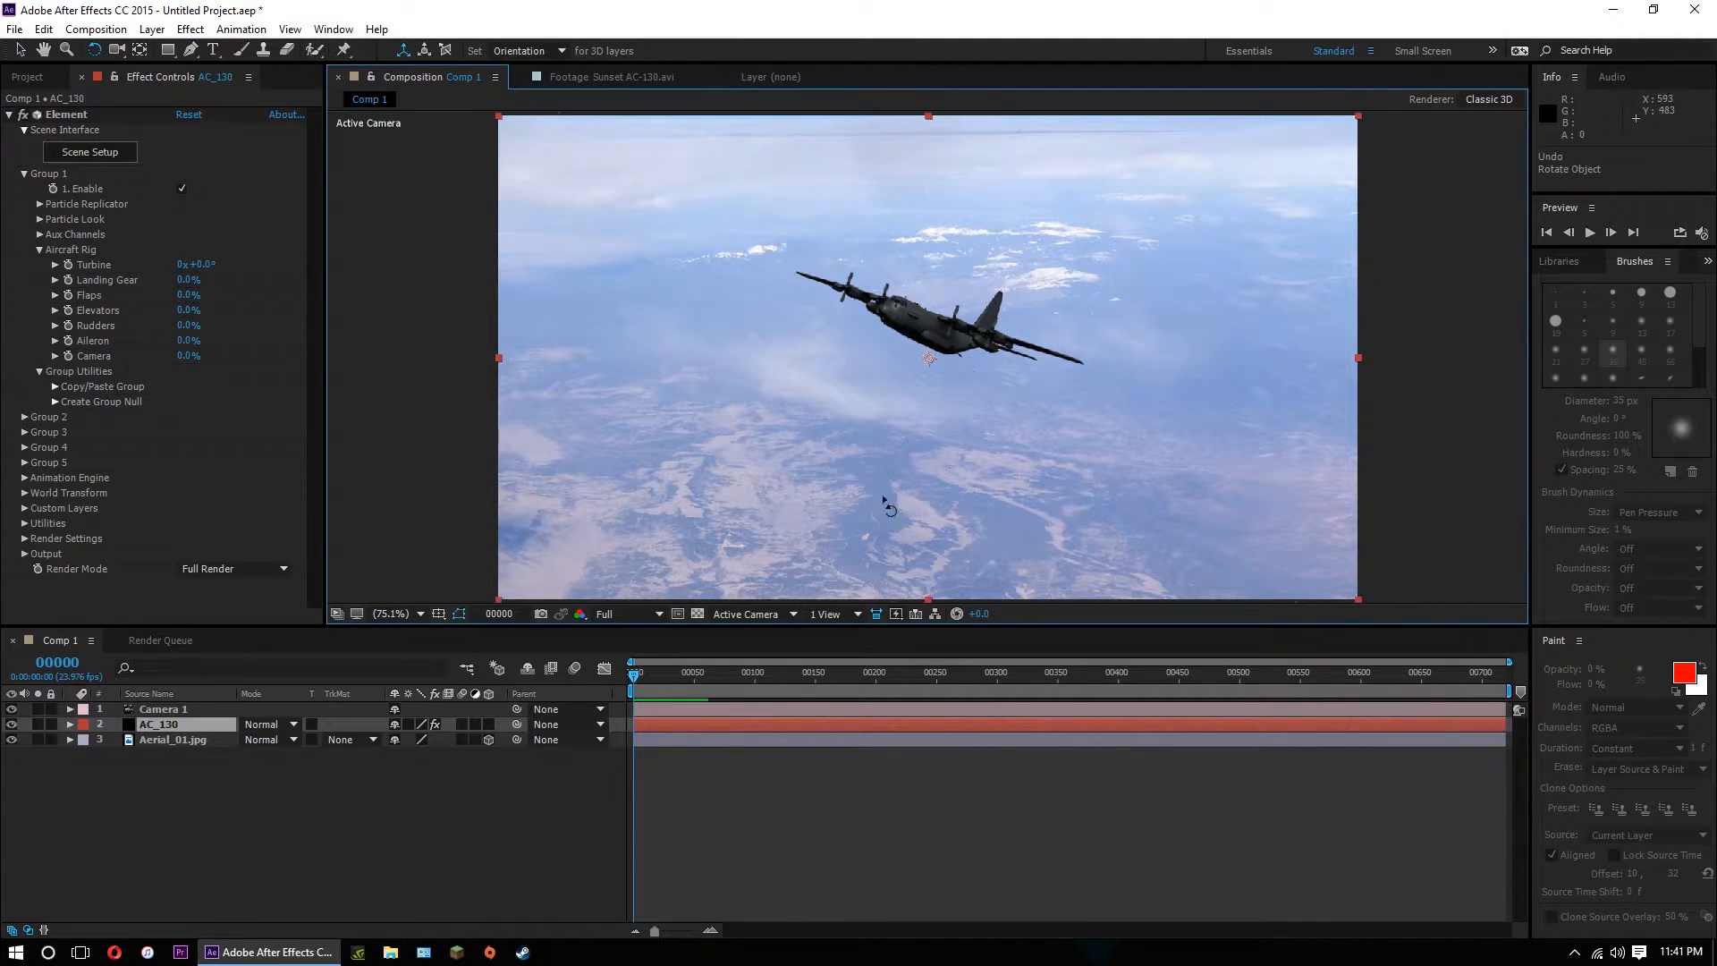
pyautogui.hotkey('ctrl', 'z')
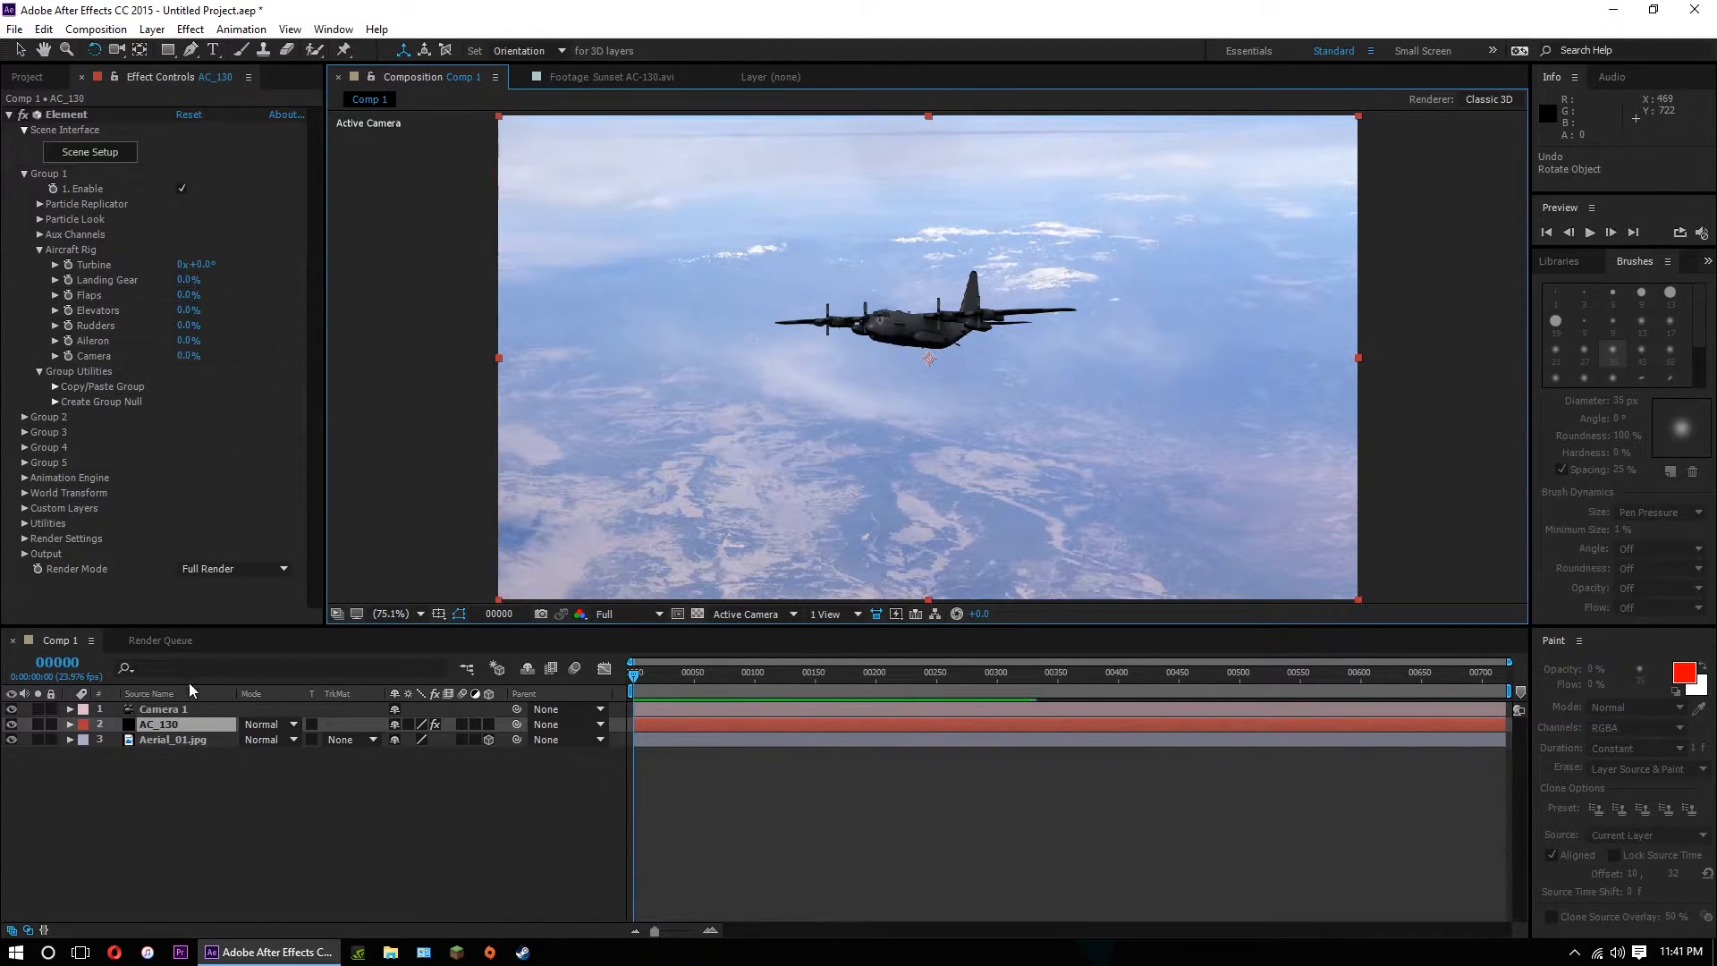
pyautogui.click(169, 707)
pyautogui.press('c')
pyautogui.moveTo(969, 435)
pyautogui.mouseDown()
pyautogui.moveTo(978, 387)
pyautogui.moveTo(978, 449)
pyautogui.mouseUp()
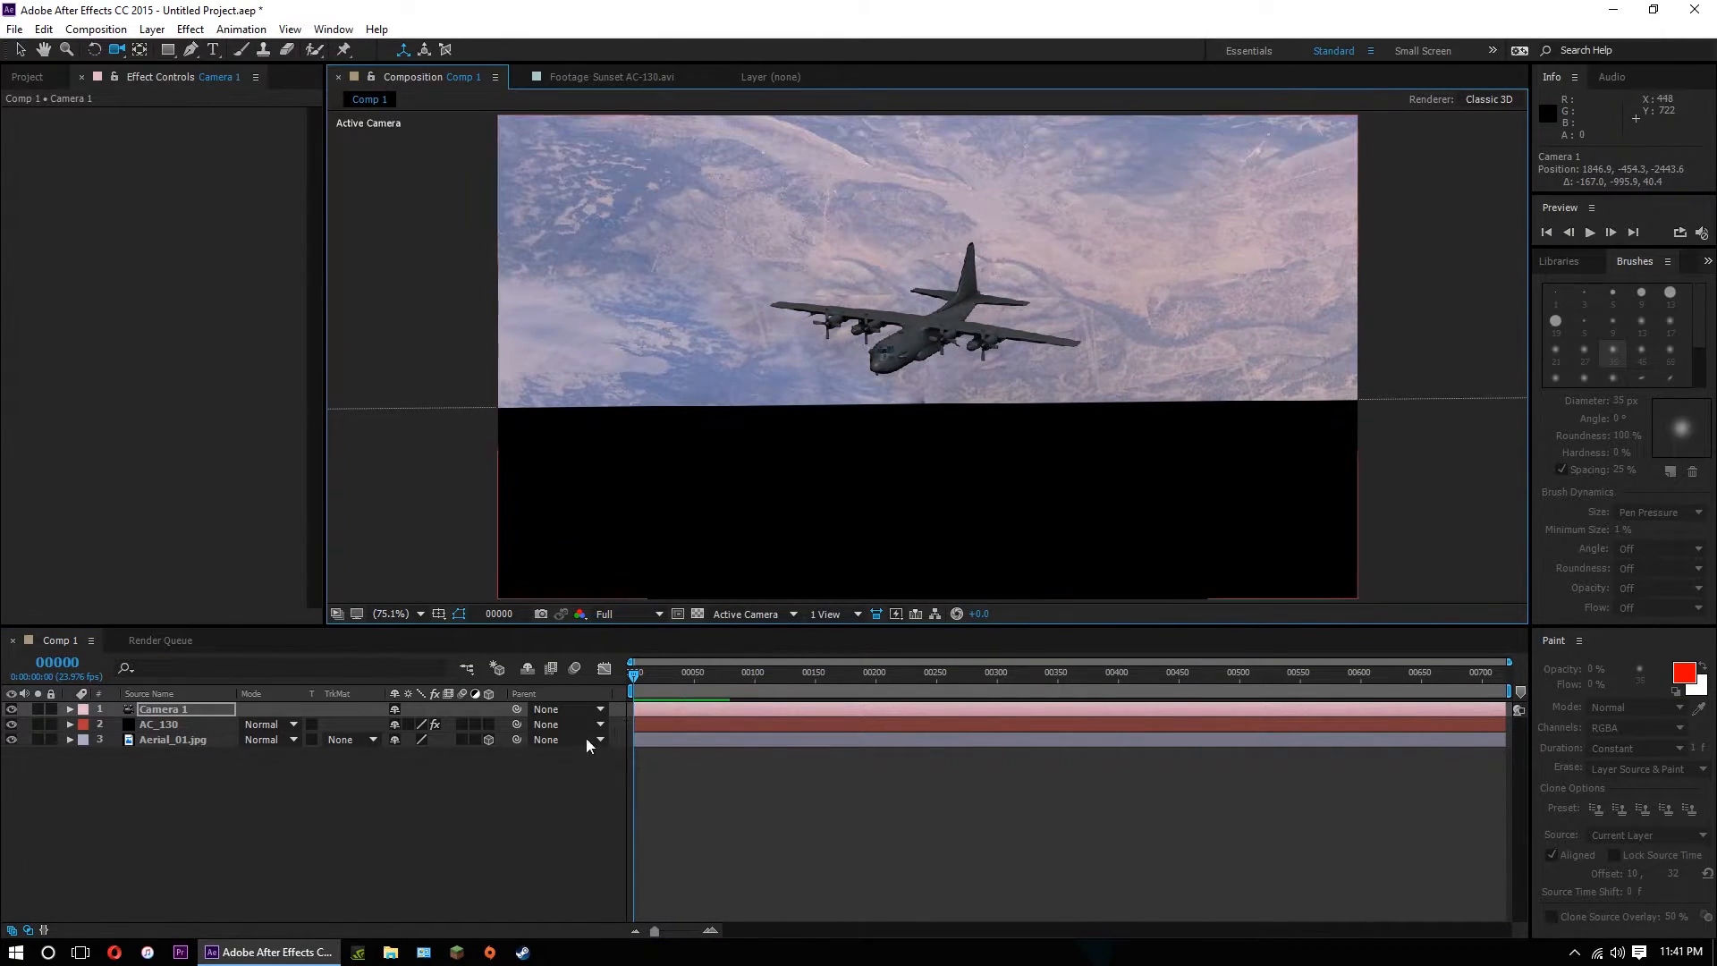
# Move the Aerial_01.jpg layer to about -13918, 9512, 27842 to cover the frame behind the aircraft.
pyautogui.click(170, 724)
pyautogui.press(',')
pyautogui.press(',')
pyautogui.press(',')
pyautogui.press(',')
pyautogui.press(',')
pyautogui.press(',')
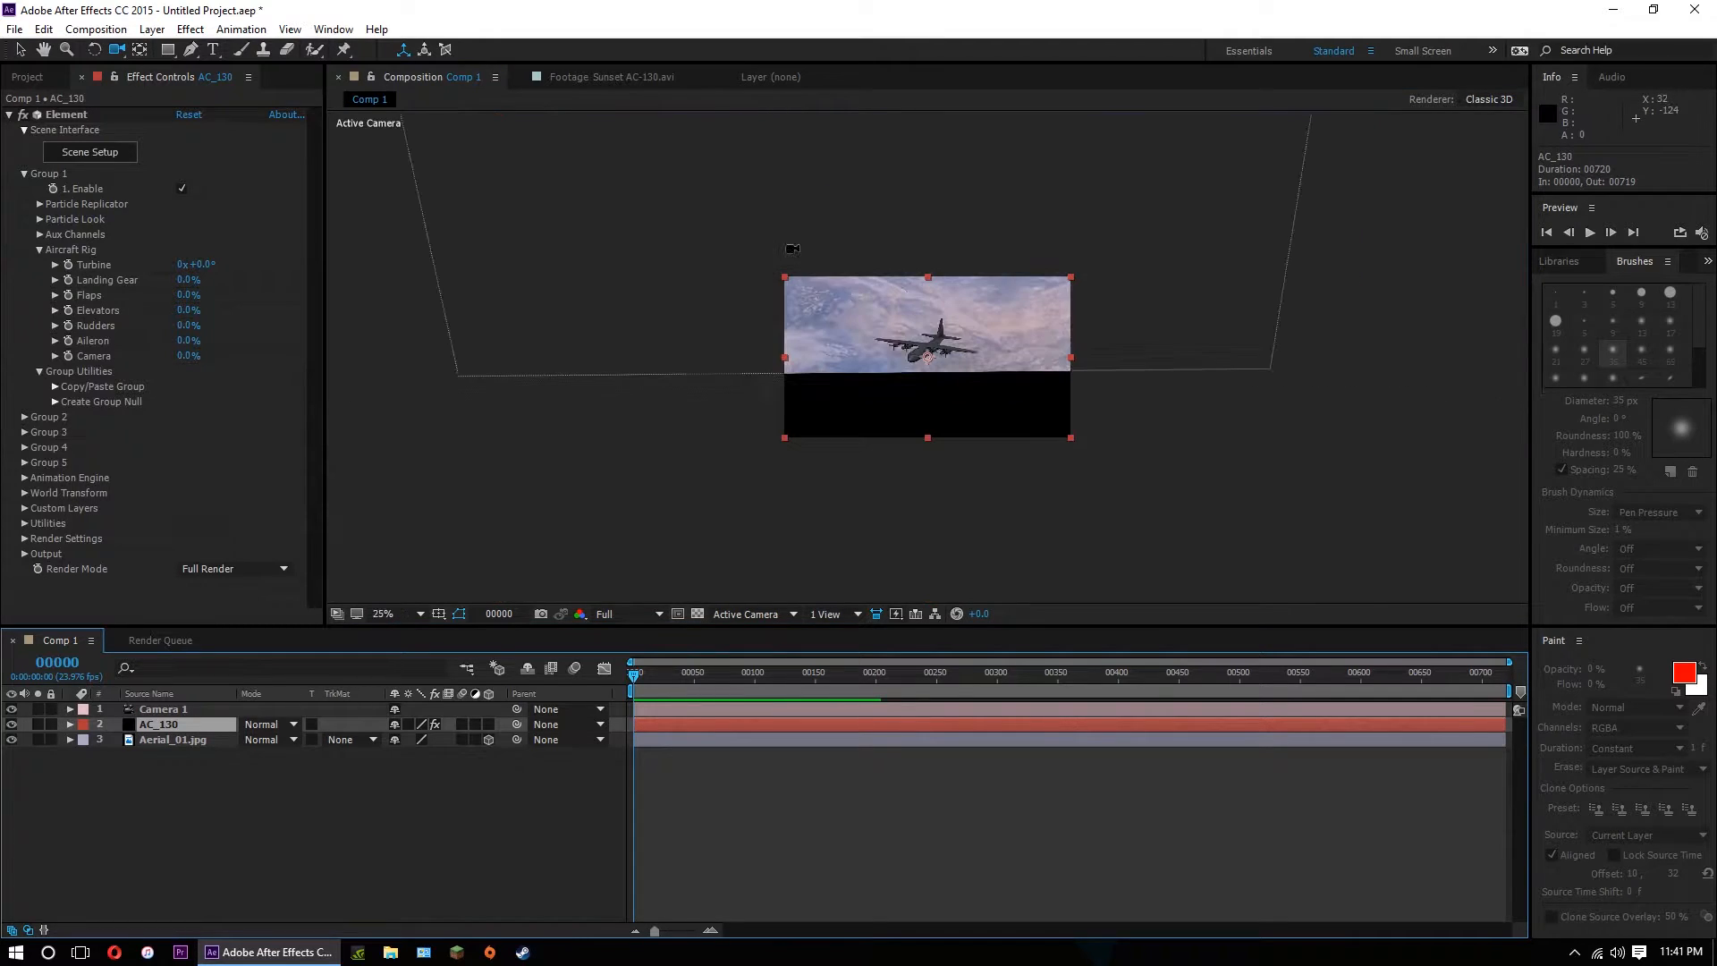
pyautogui.press('v')
pyautogui.moveTo(809, 227); pyautogui.dragTo(833, 313)
pyautogui.press('.')
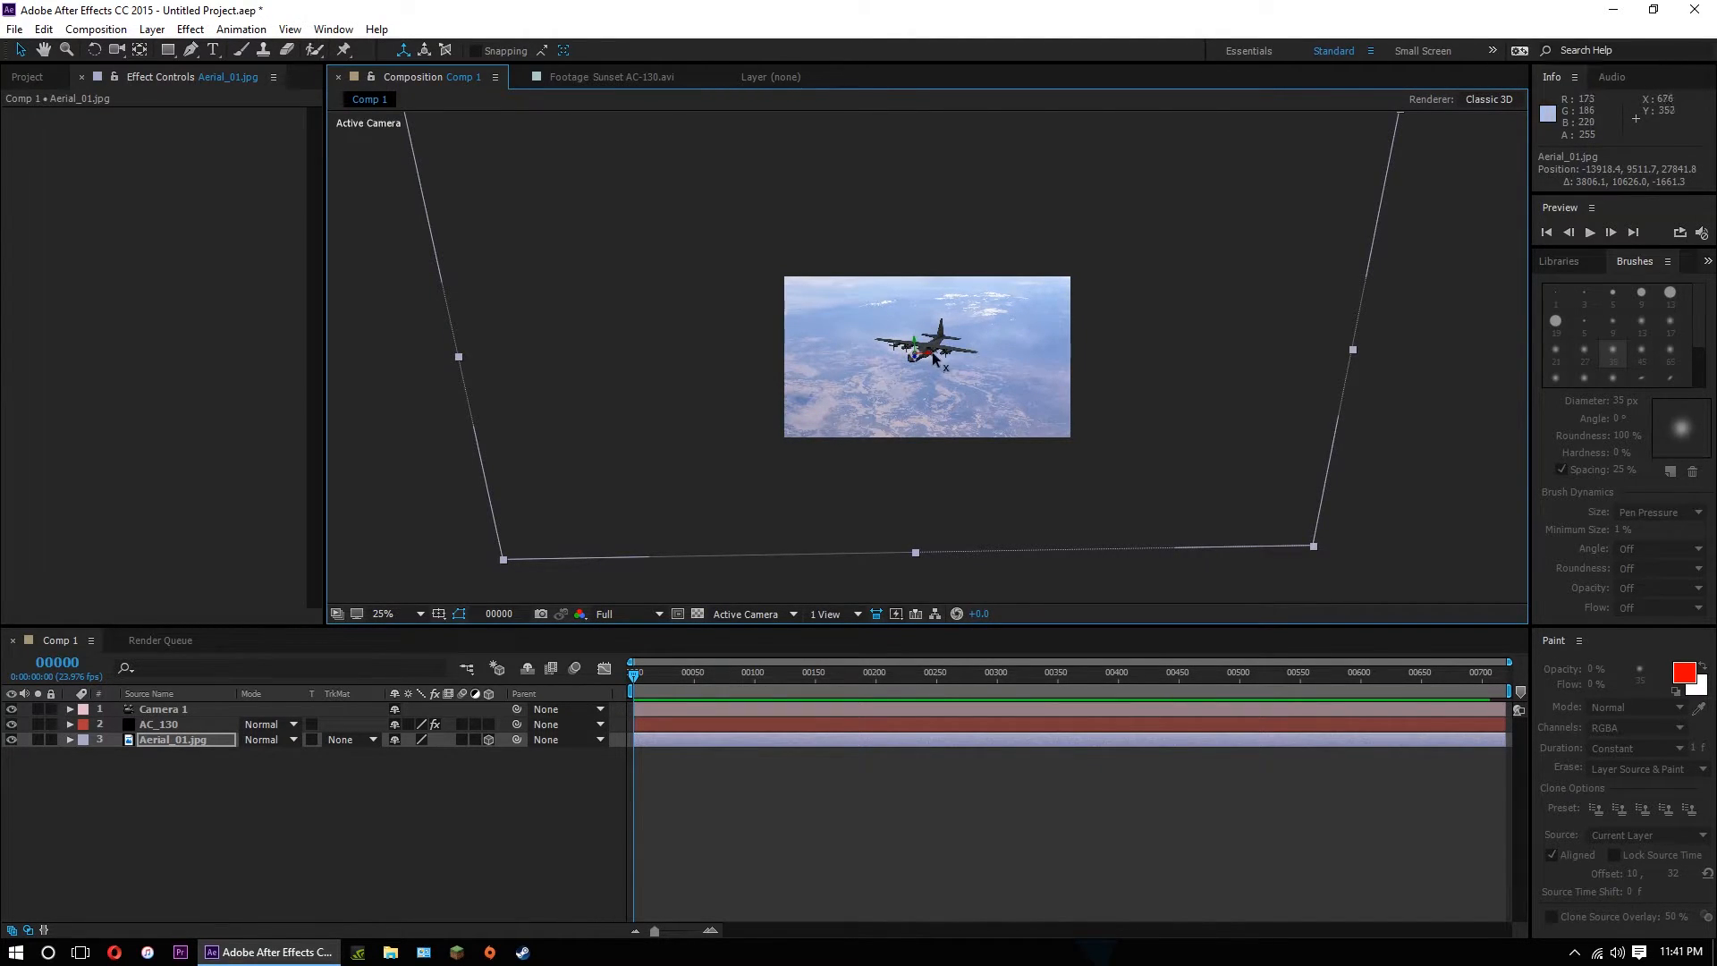
# Rotate the Aerial_01.jpg layer to an orientation of about 346°, 333°, 353° to face the camera, and fit the composition in the viewer.
pyautogui.press('w')
pyautogui.moveTo(928, 352); pyautogui.dragTo(944, 421)
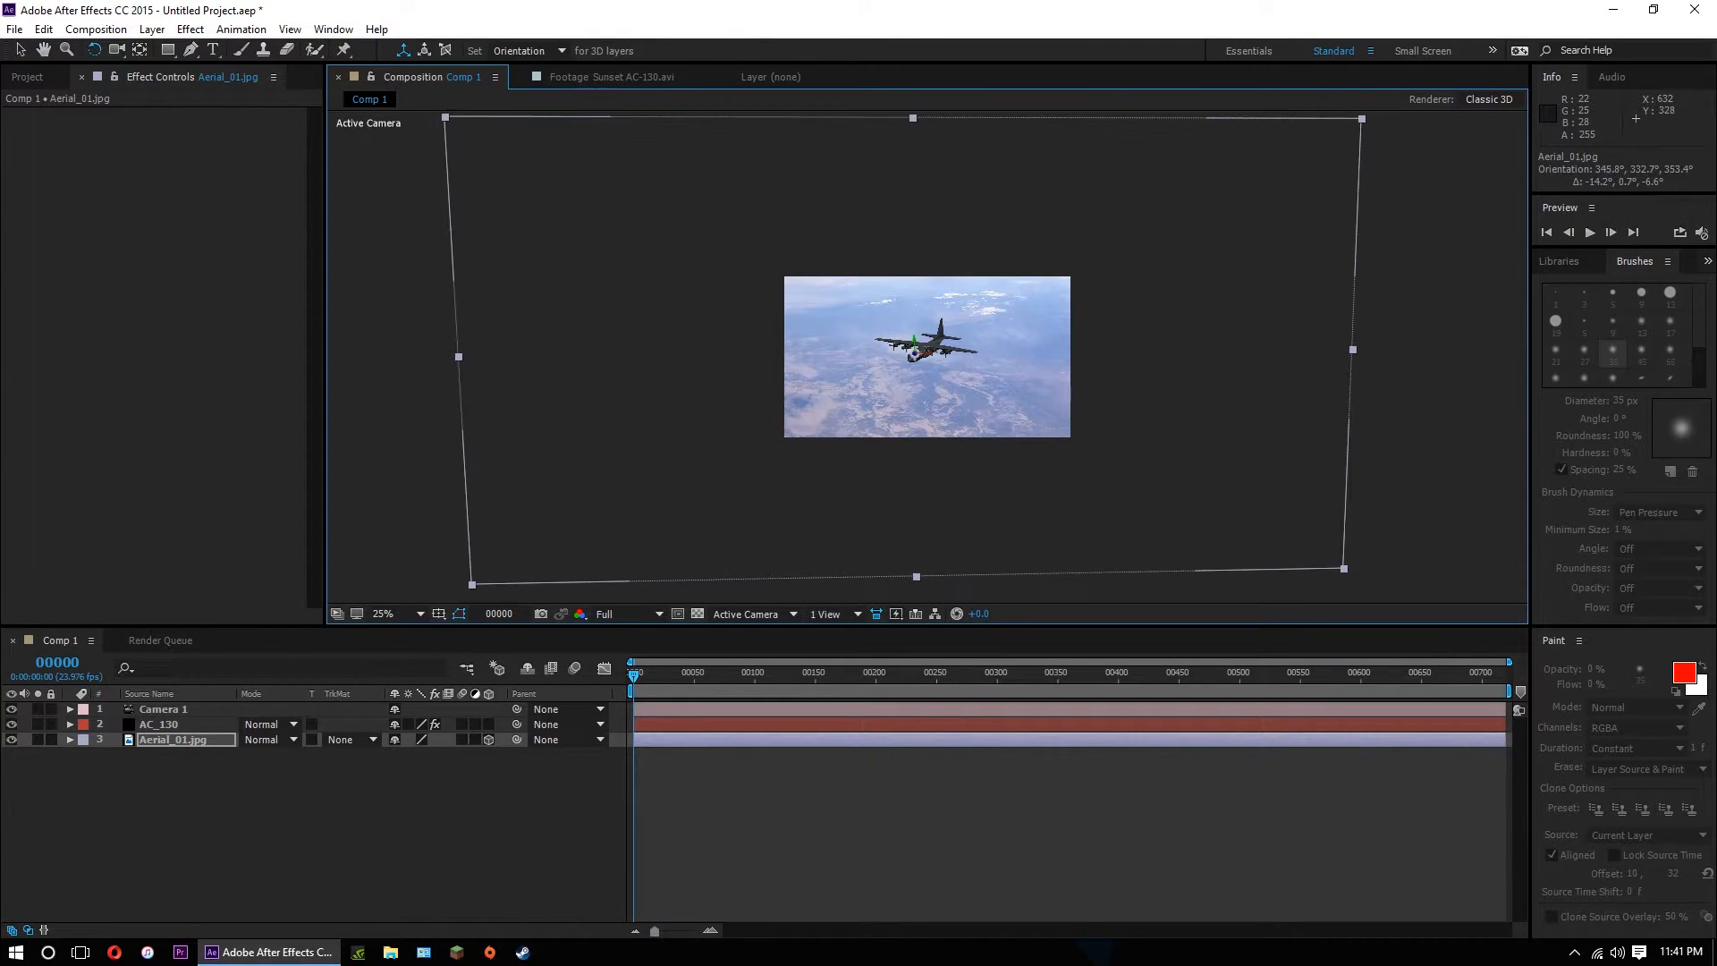
pyautogui.moveTo(916, 354)
pyautogui.mouseDown()
pyautogui.moveTo(897, 345)
pyautogui.moveTo(930, 360)
pyautogui.moveTo(916, 354)
pyautogui.mouseUp()
pyautogui.press('.')
pyautogui.press('.')
pyautogui.click(395, 615)
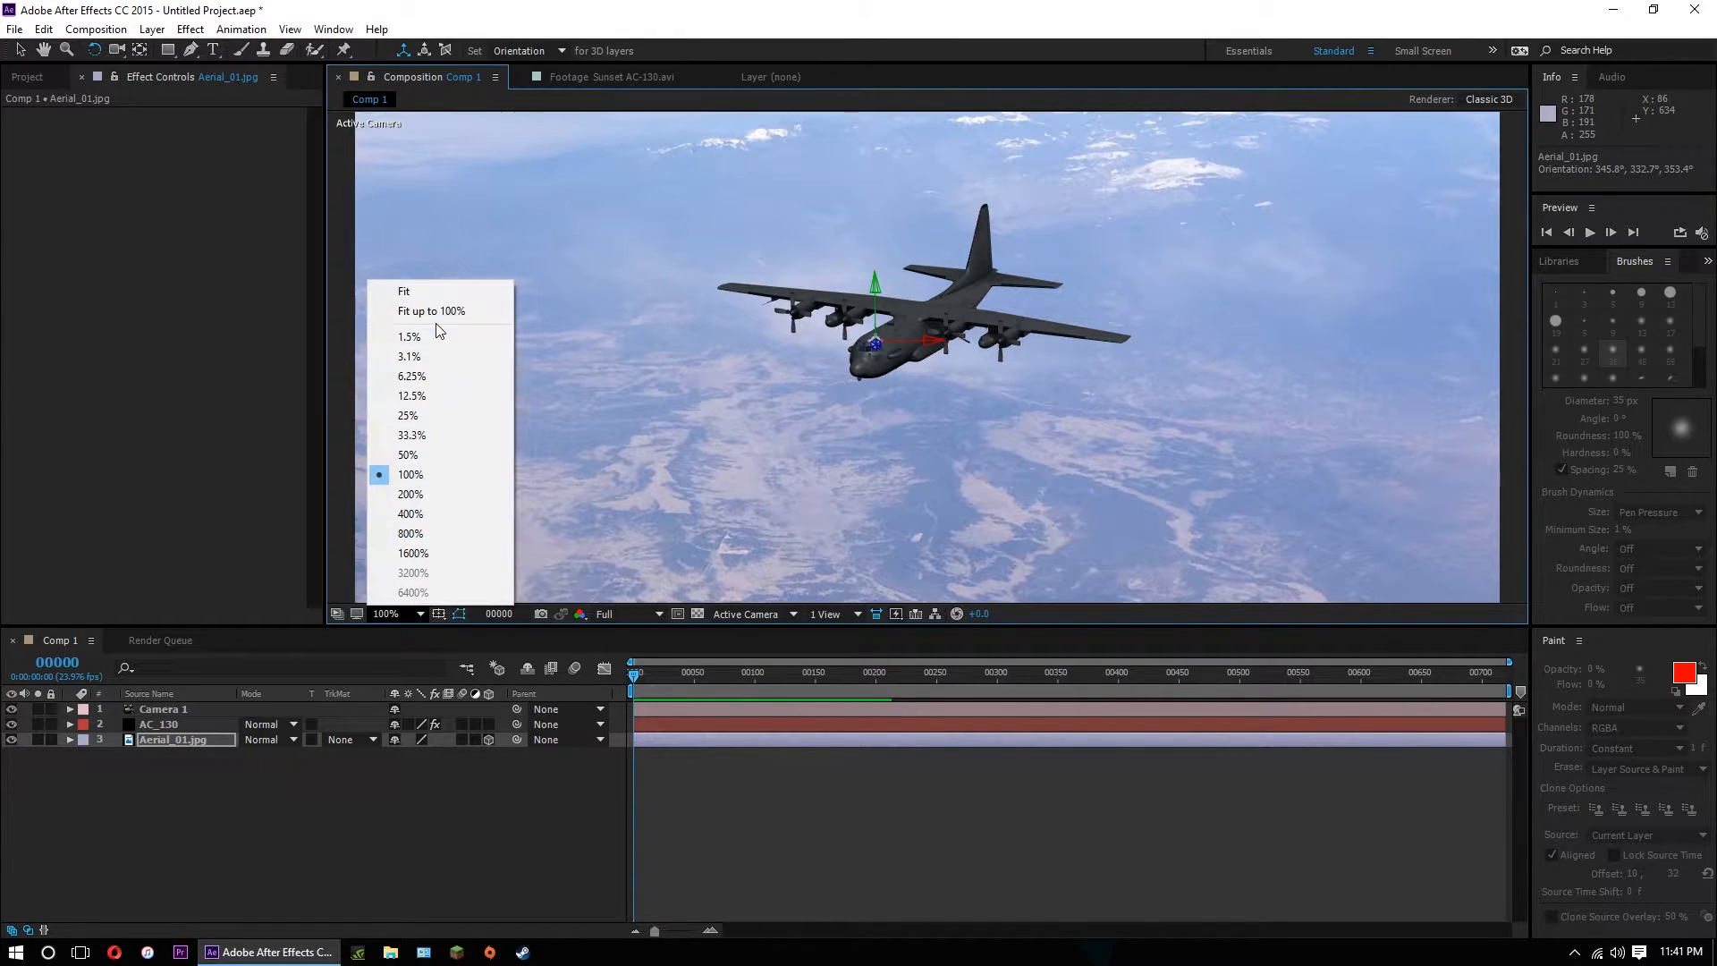
pyautogui.click(432, 311)
pyautogui.click(874, 848)
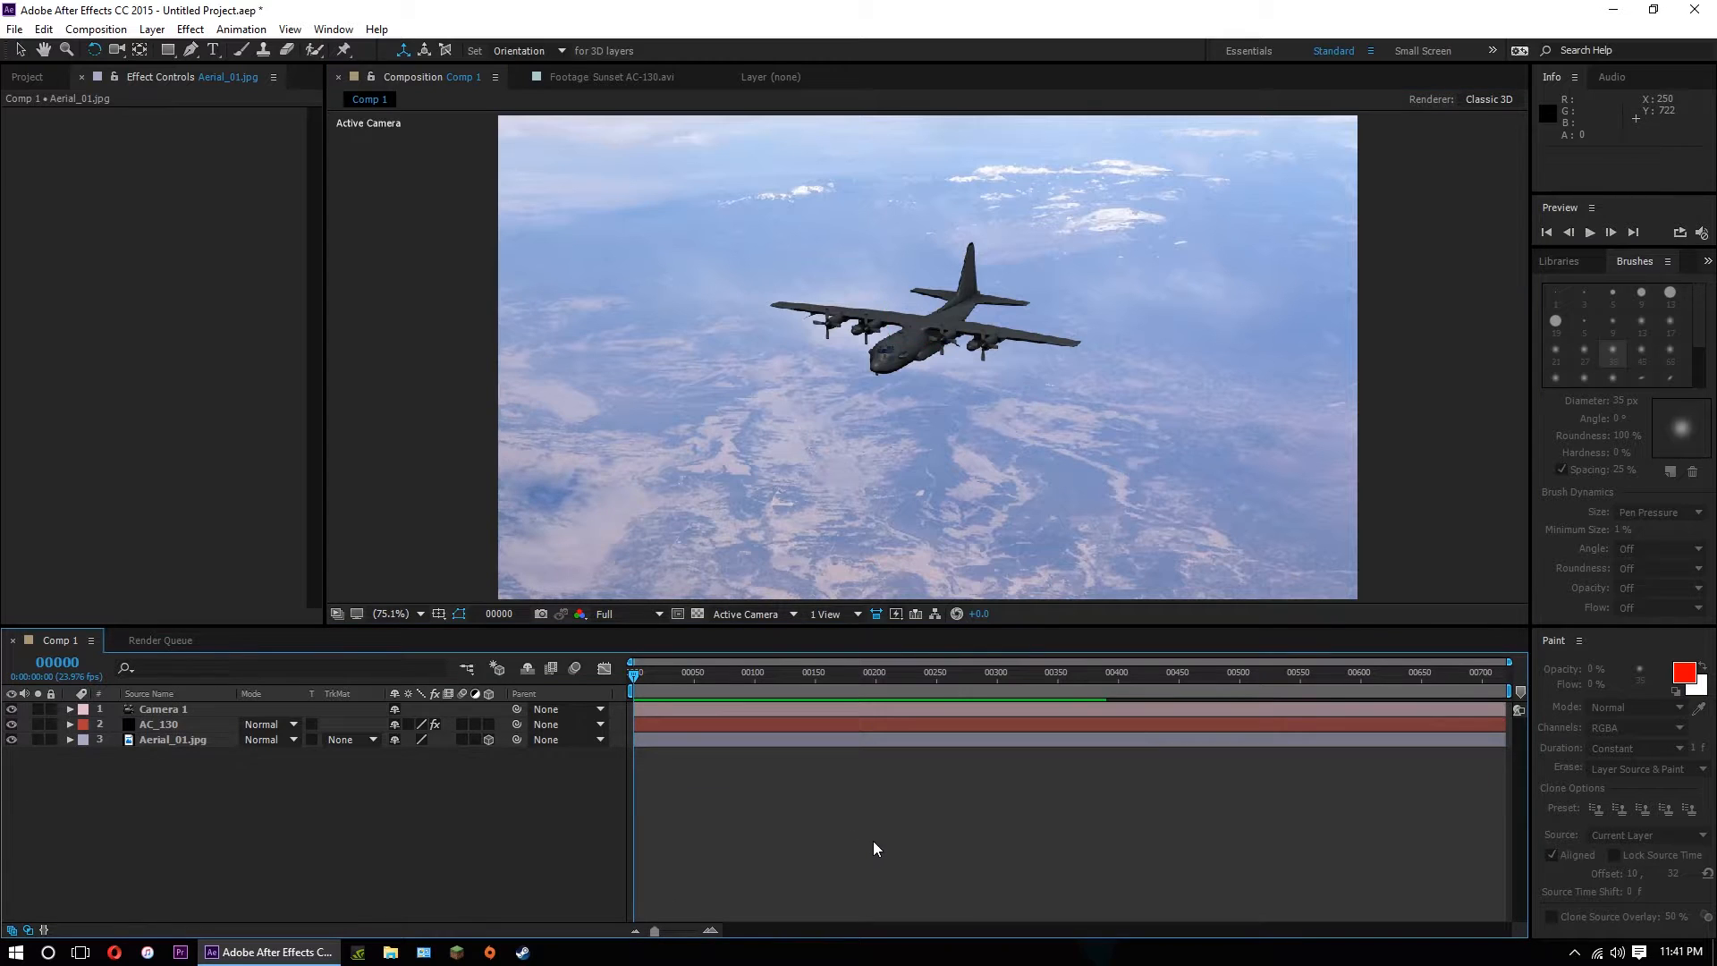
# Choose Full preview resolution and switch back to the Selection tool with nothing selected.
pyautogui.click(654, 614)
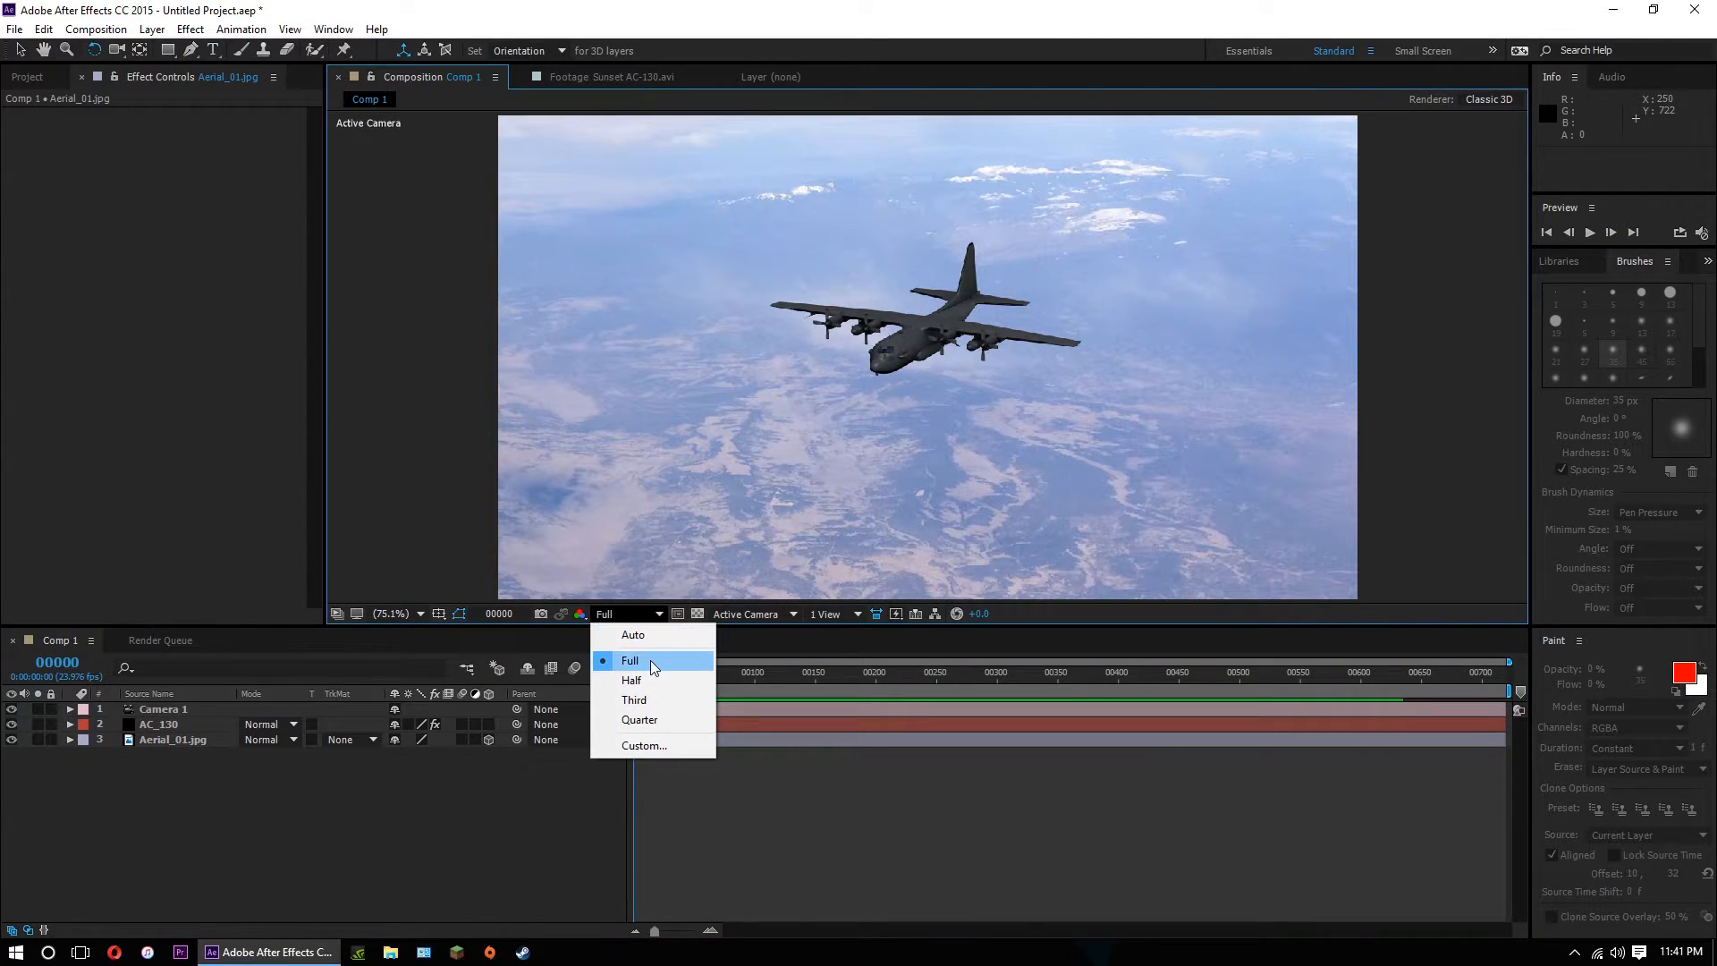
pyautogui.click(651, 660)
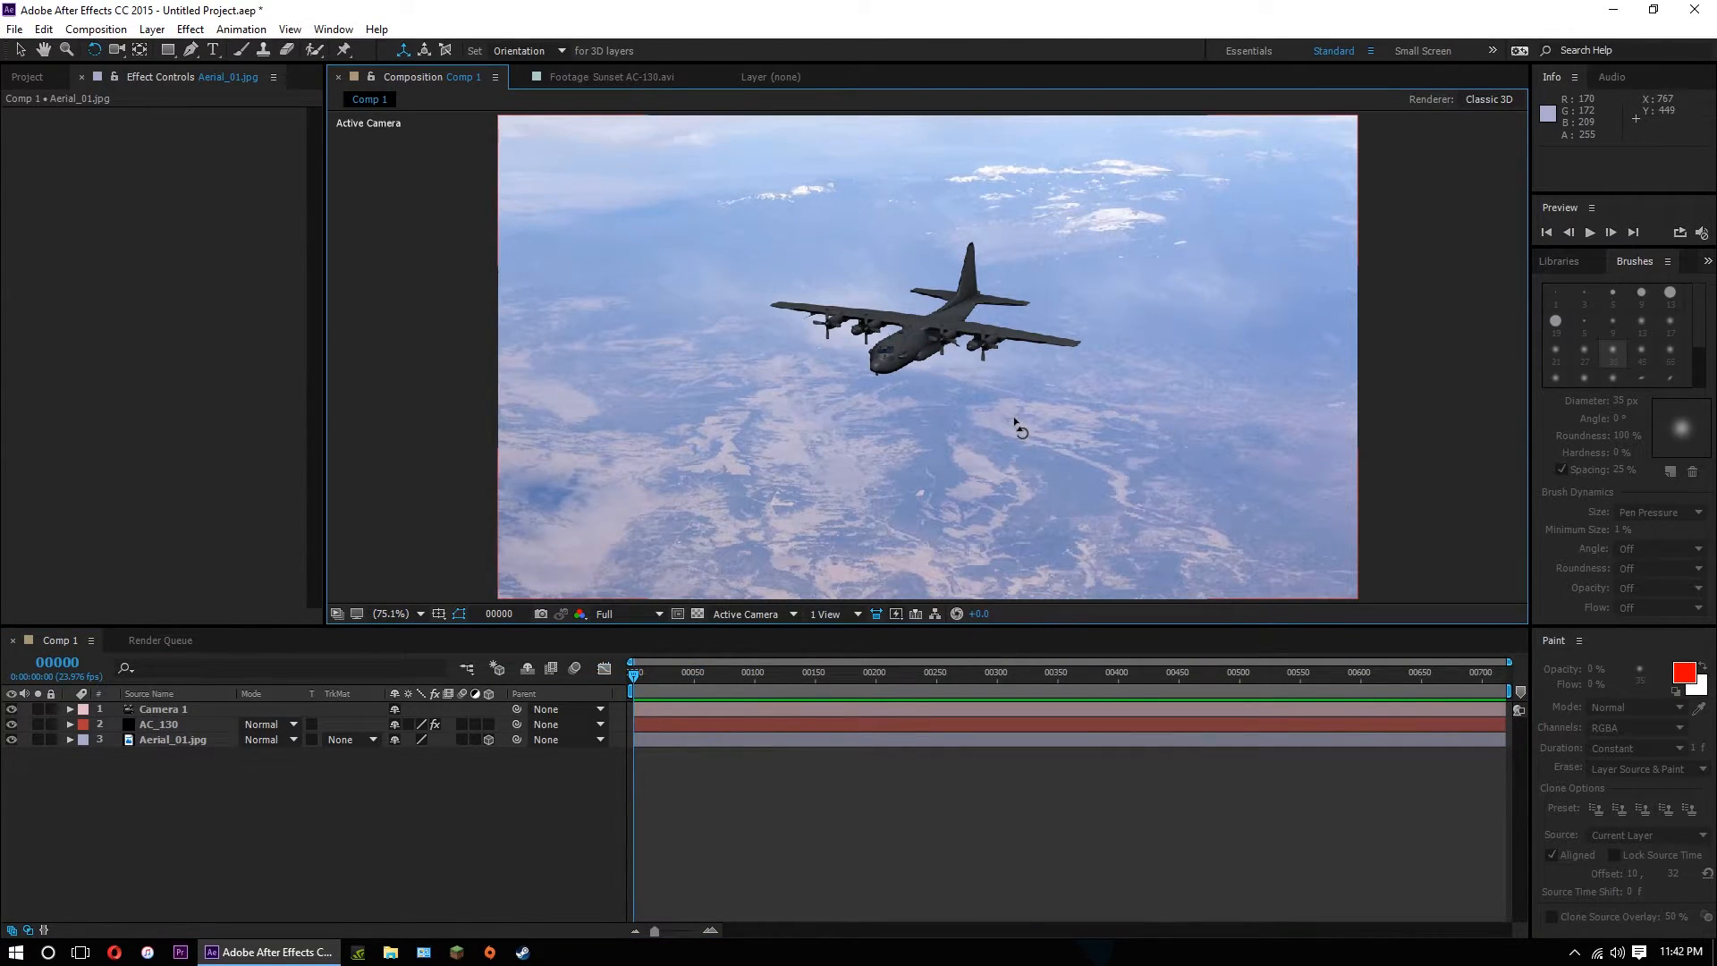
pyautogui.press('v')
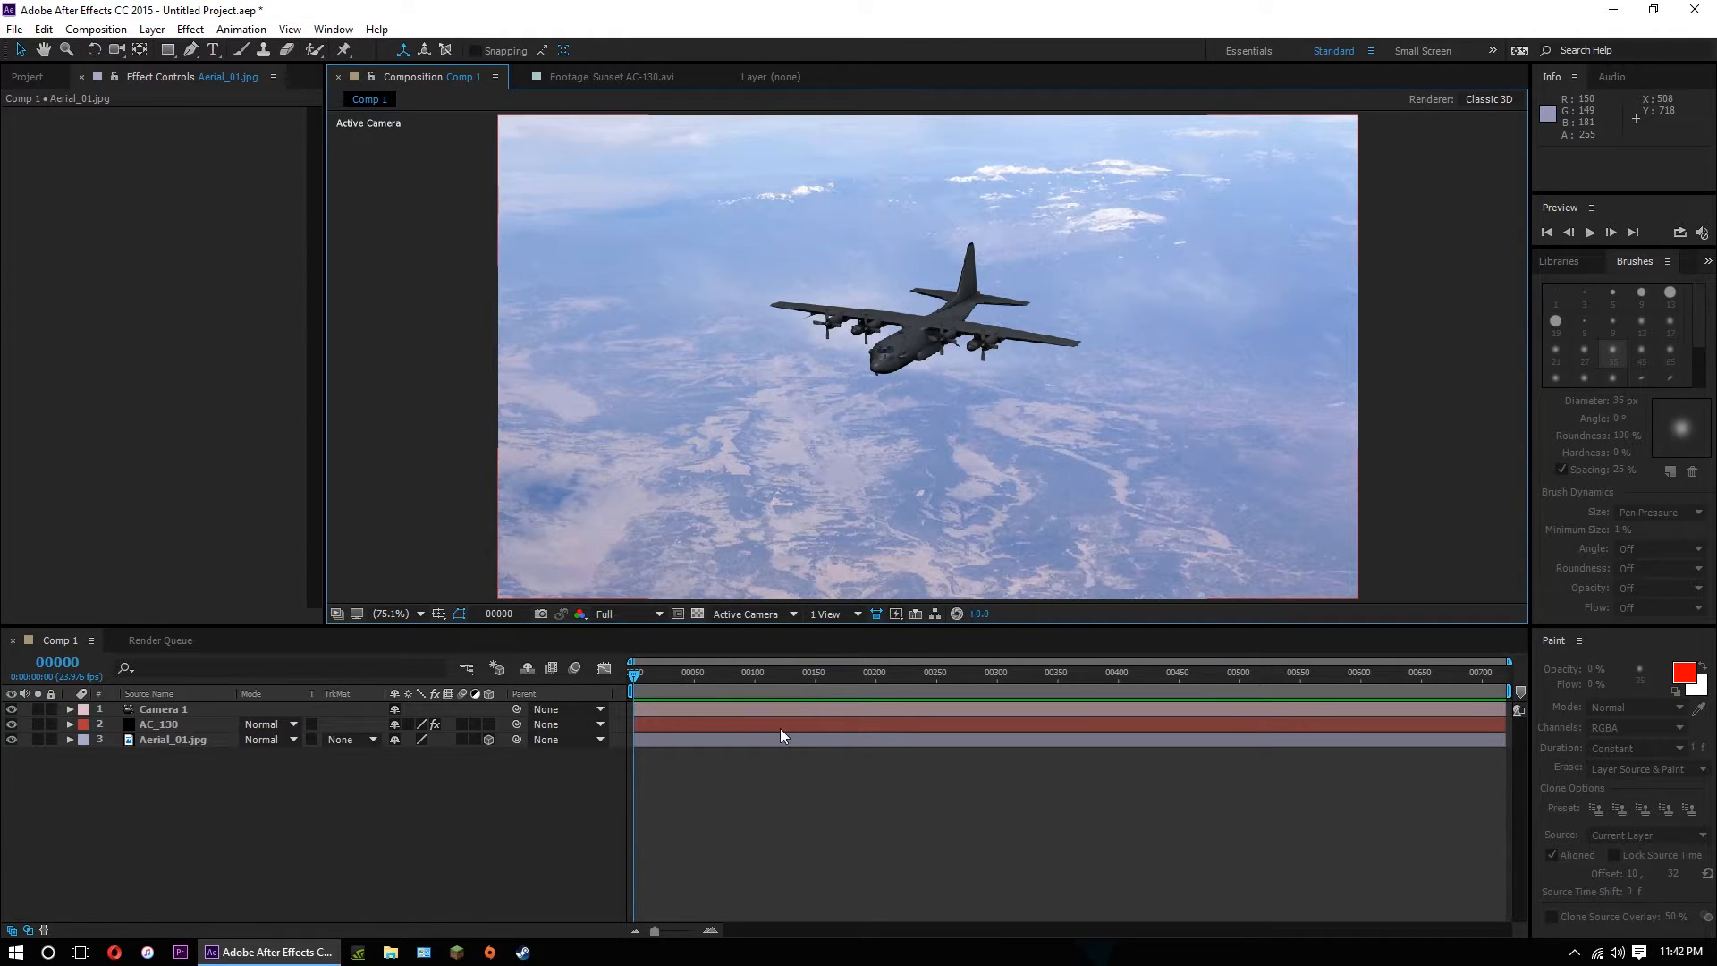
pyautogui.click(776, 791)
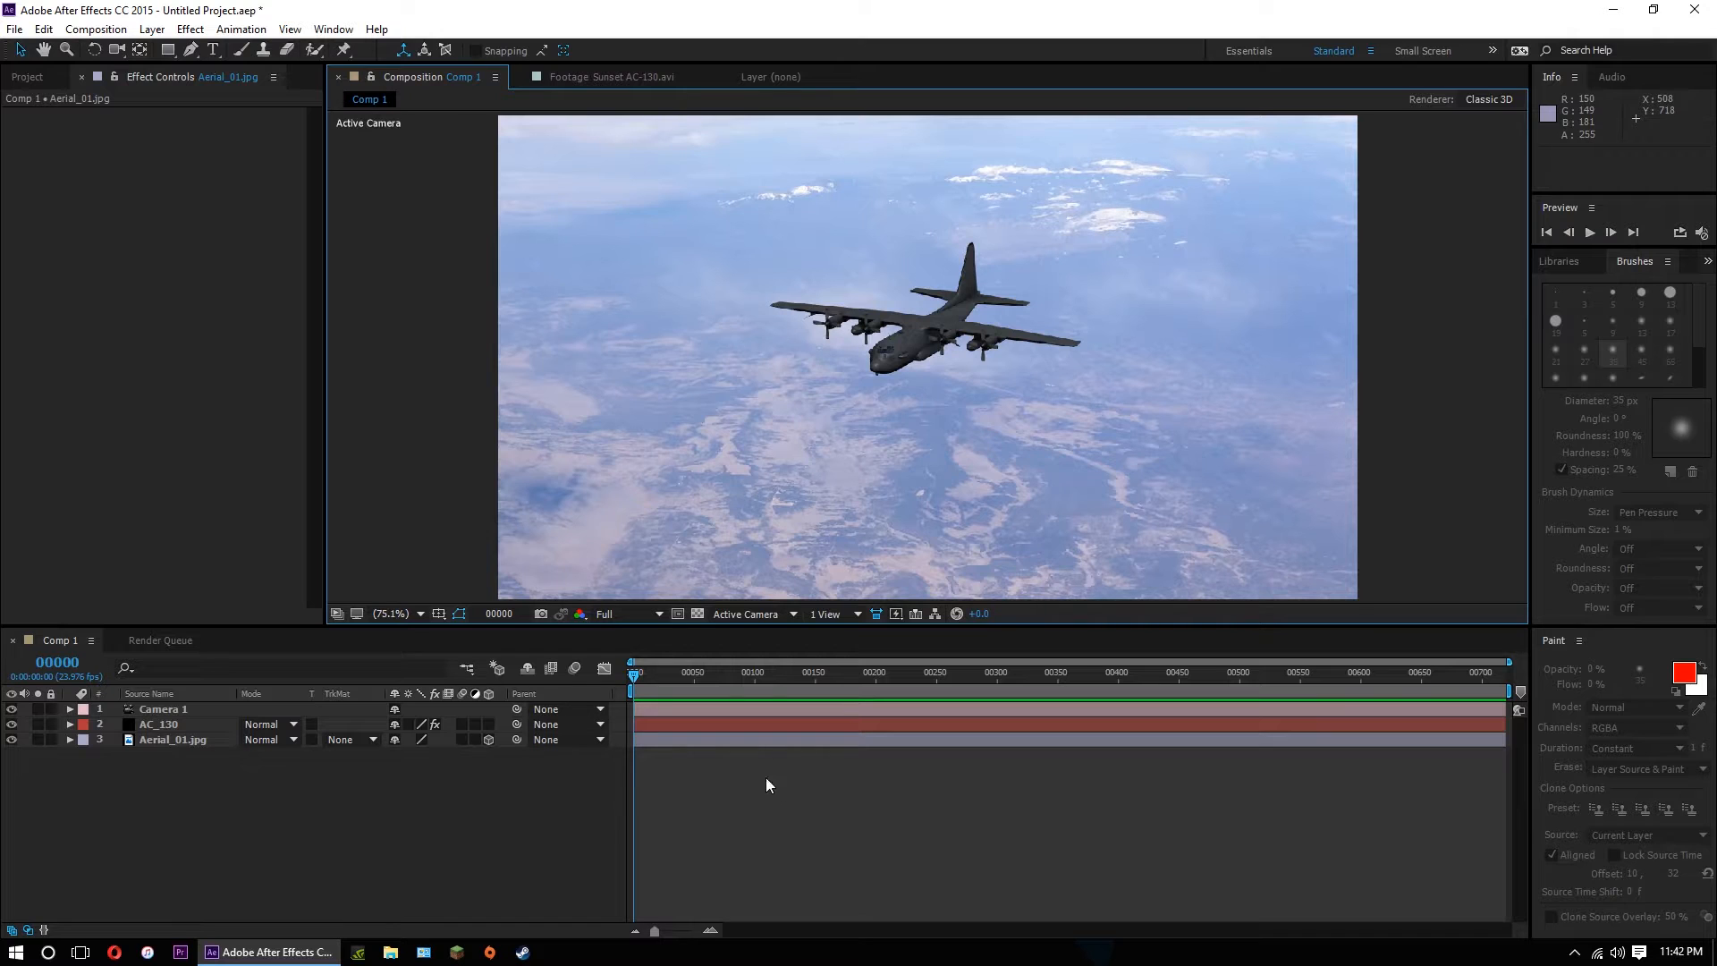
# Start a new light layer and set its light type to Ambient.
pyautogui.click(153, 32)
pyautogui.moveTo(420, 50)
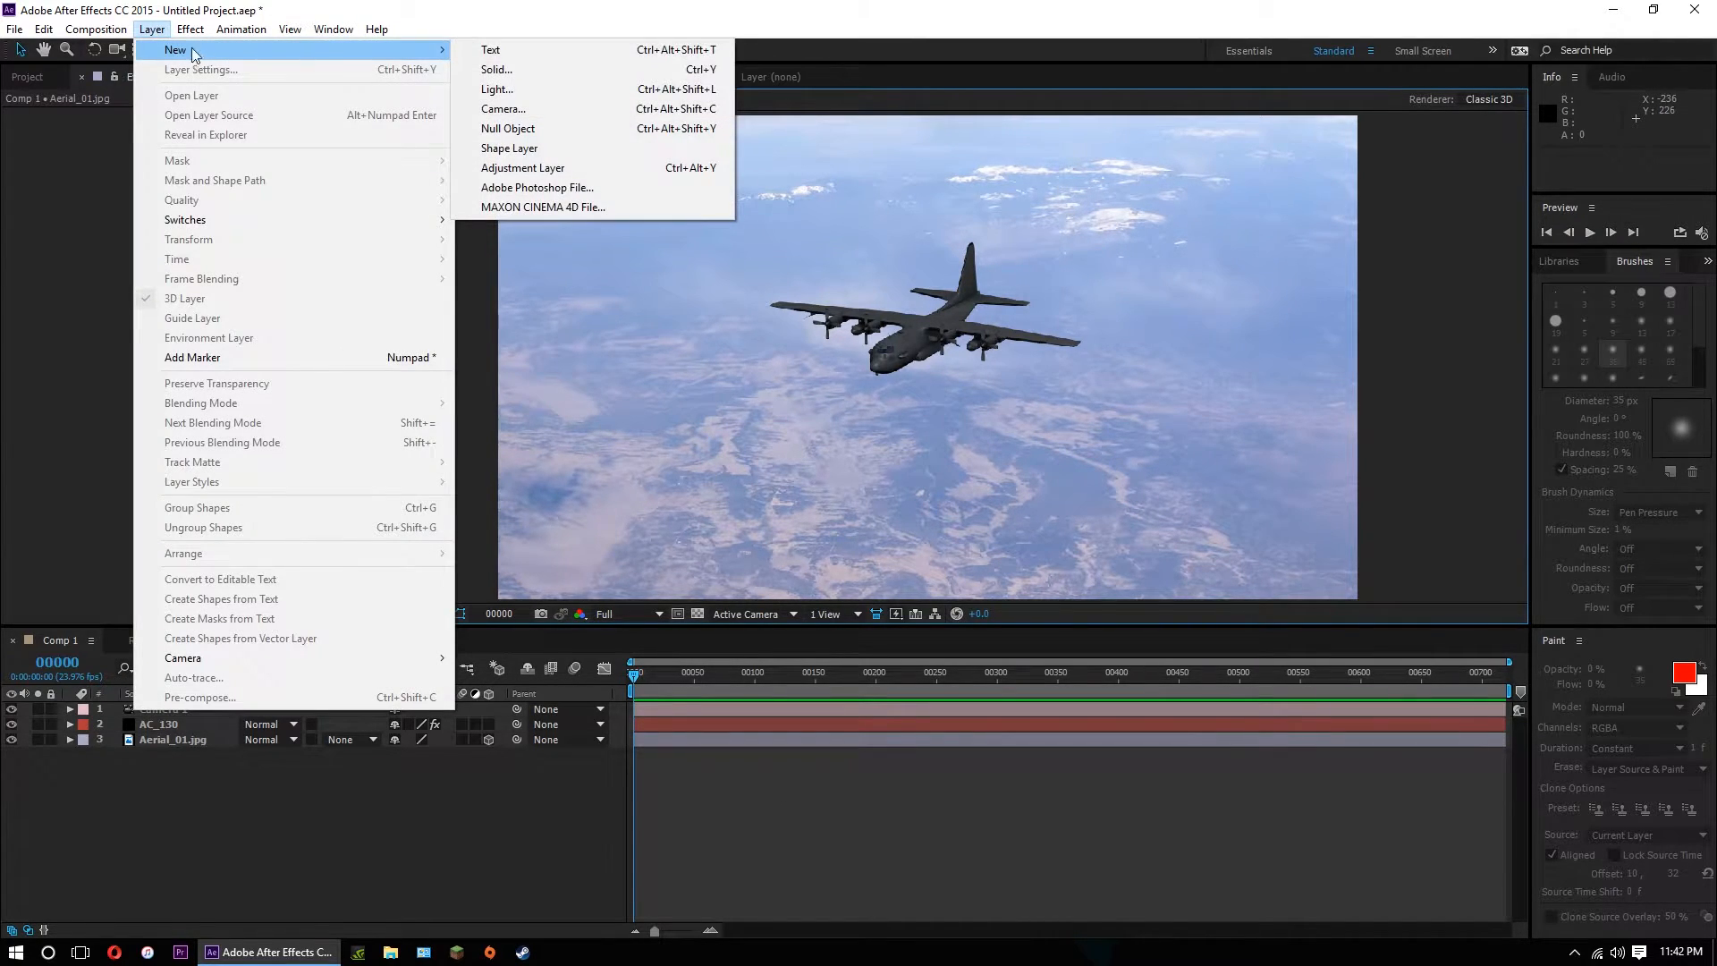
pyautogui.click(546, 90)
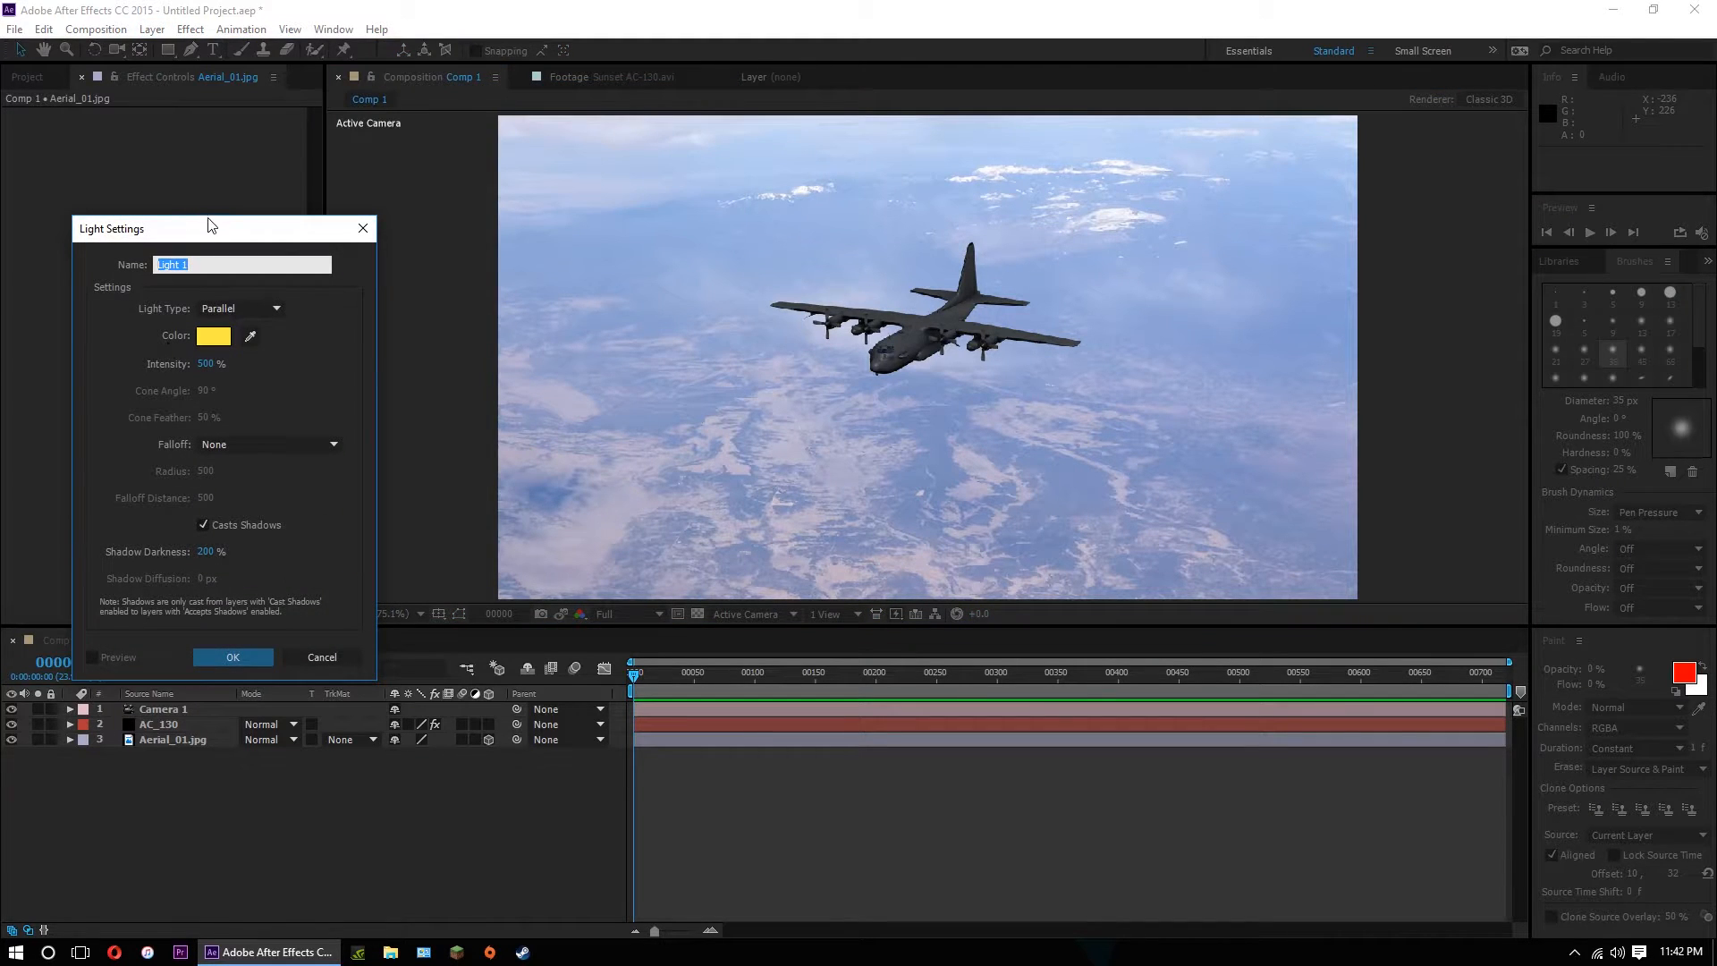
pyautogui.moveTo(212, 224); pyautogui.dragTo(260, 202)
pyautogui.click(302, 275)
pyautogui.click(299, 350)
# Name the light AMB and sample its color from the blue of the aerial background.
pyautogui.click(237, 233)
pyautogui.moveTo(237, 232); pyautogui.dragTo(183, 242)
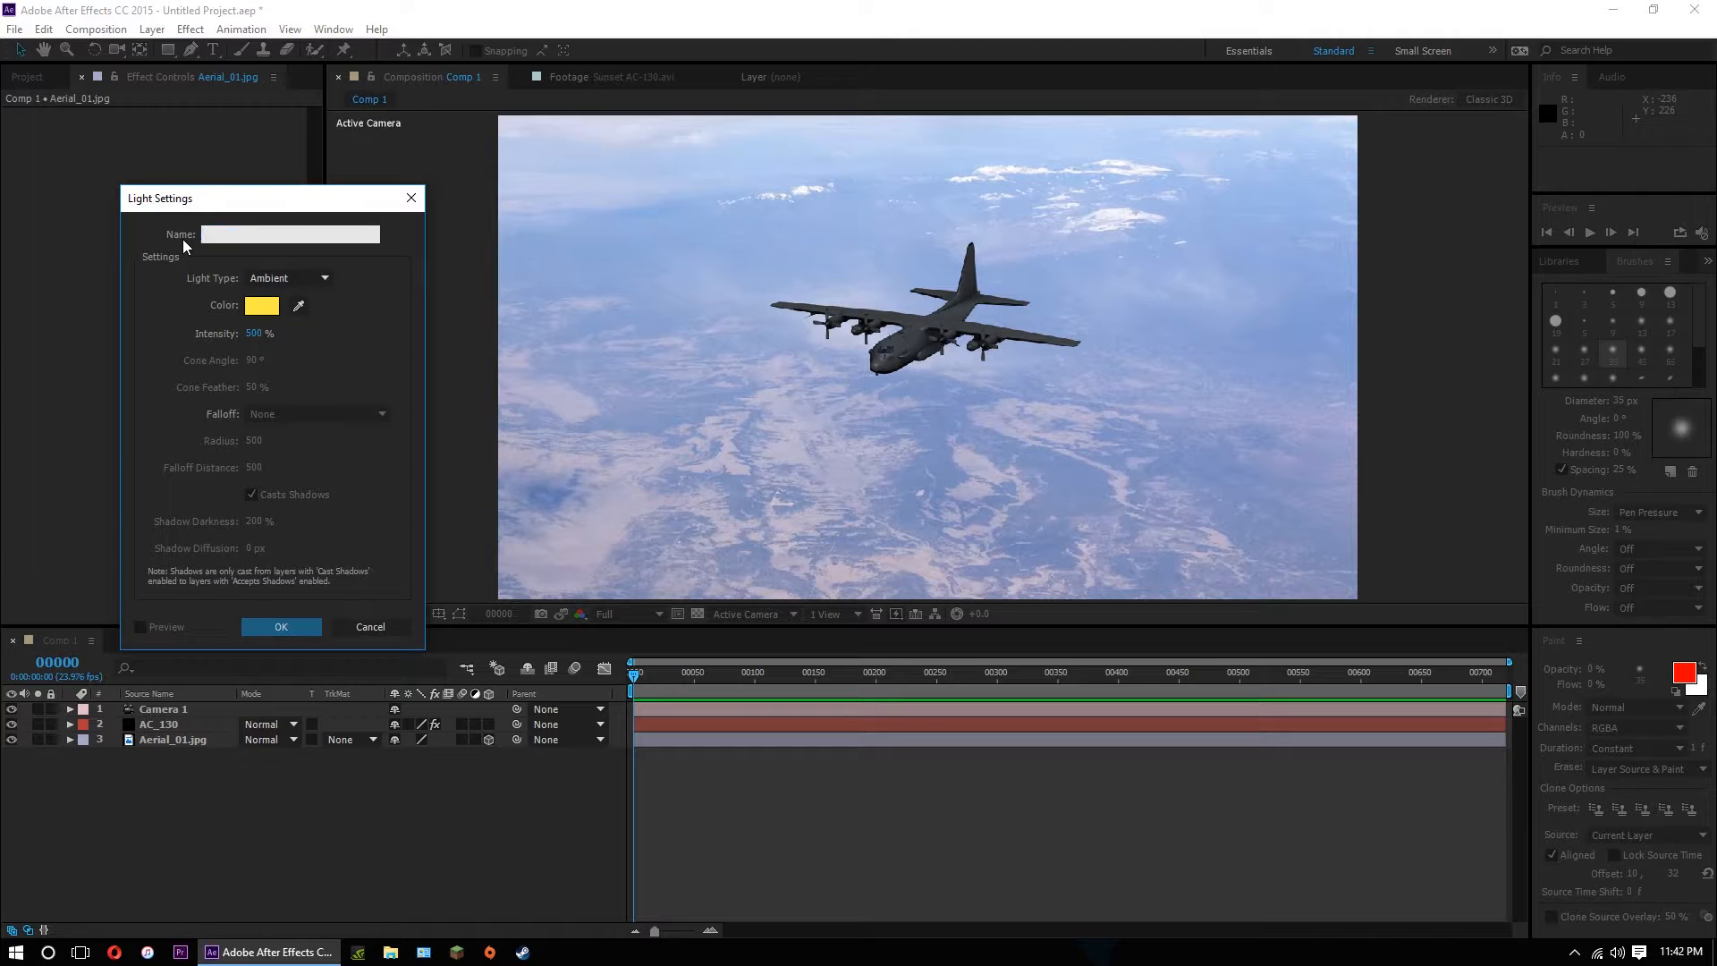
pyautogui.write('AMB')
pyautogui.click(298, 307)
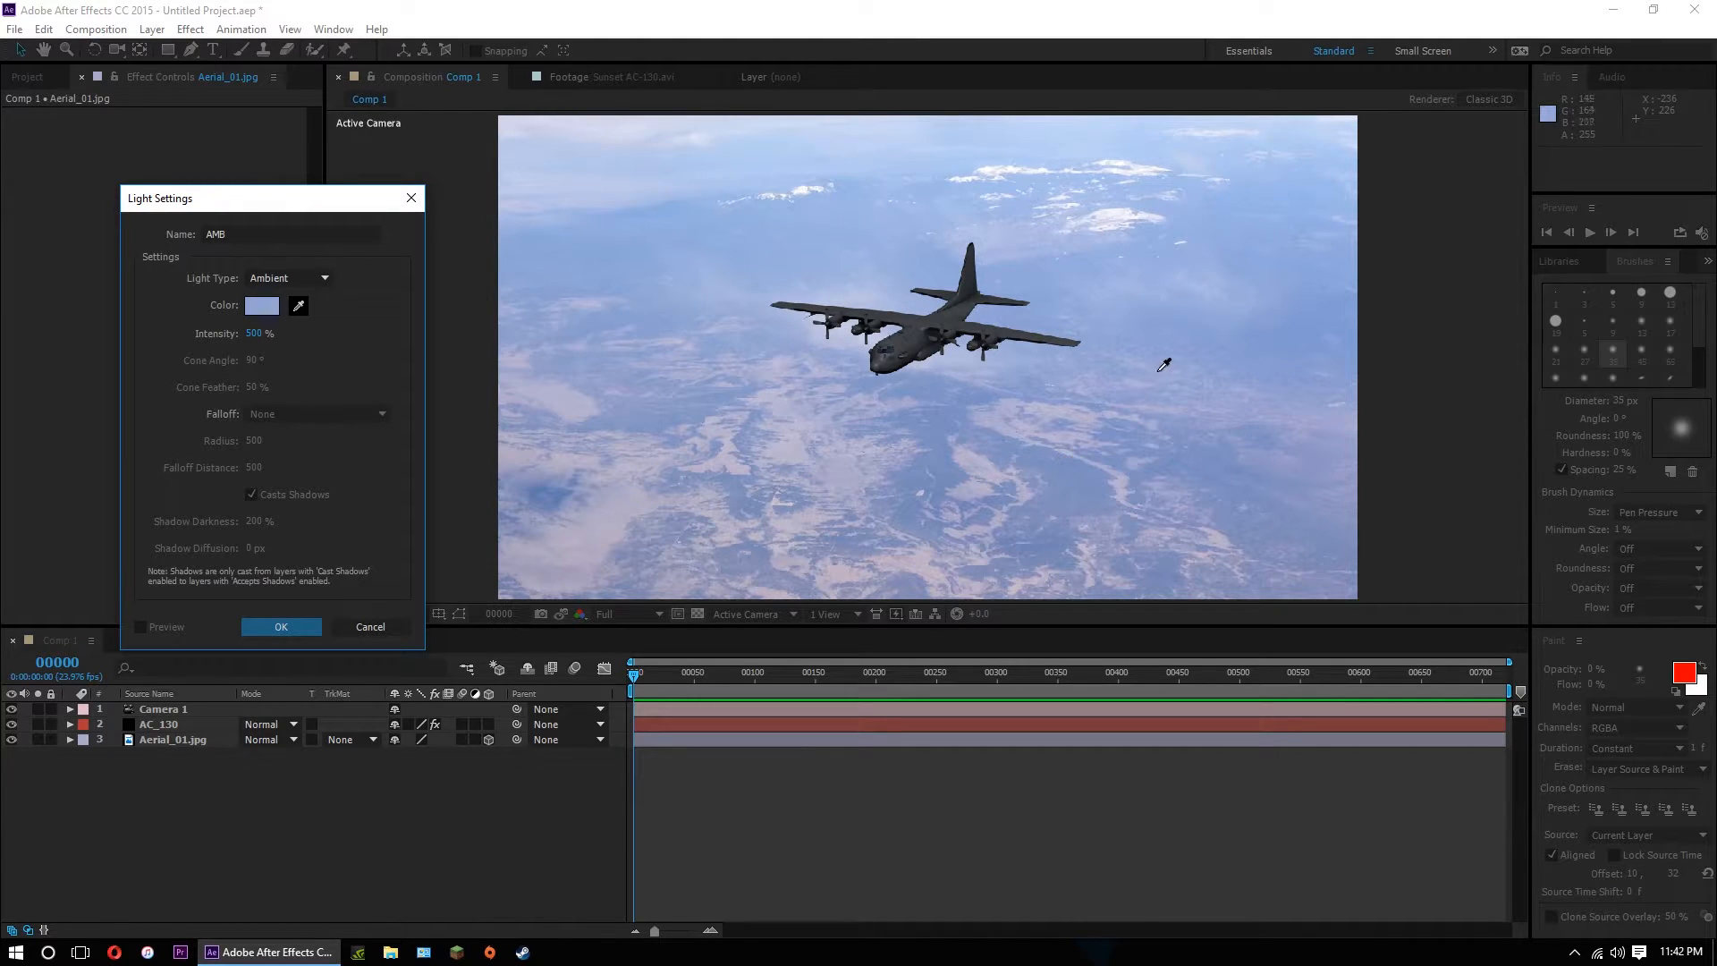
pyautogui.click(1084, 474)
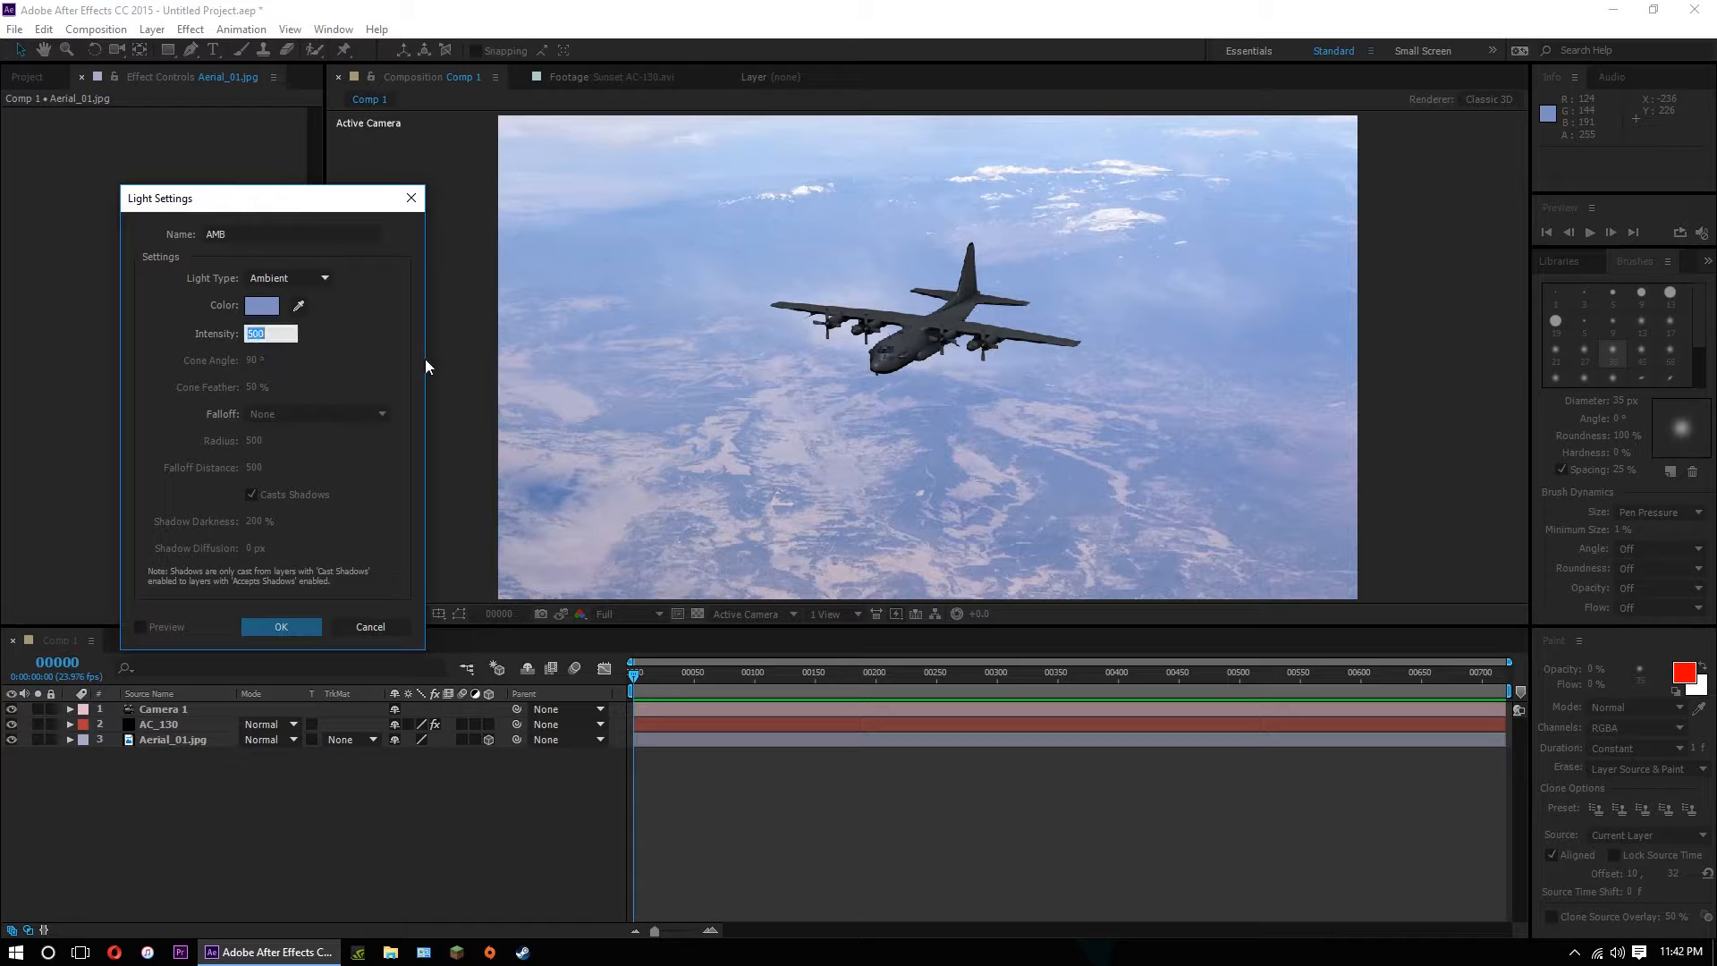
# Create the AMB ambient light with an intensity of 250%.
pyautogui.press('Return')
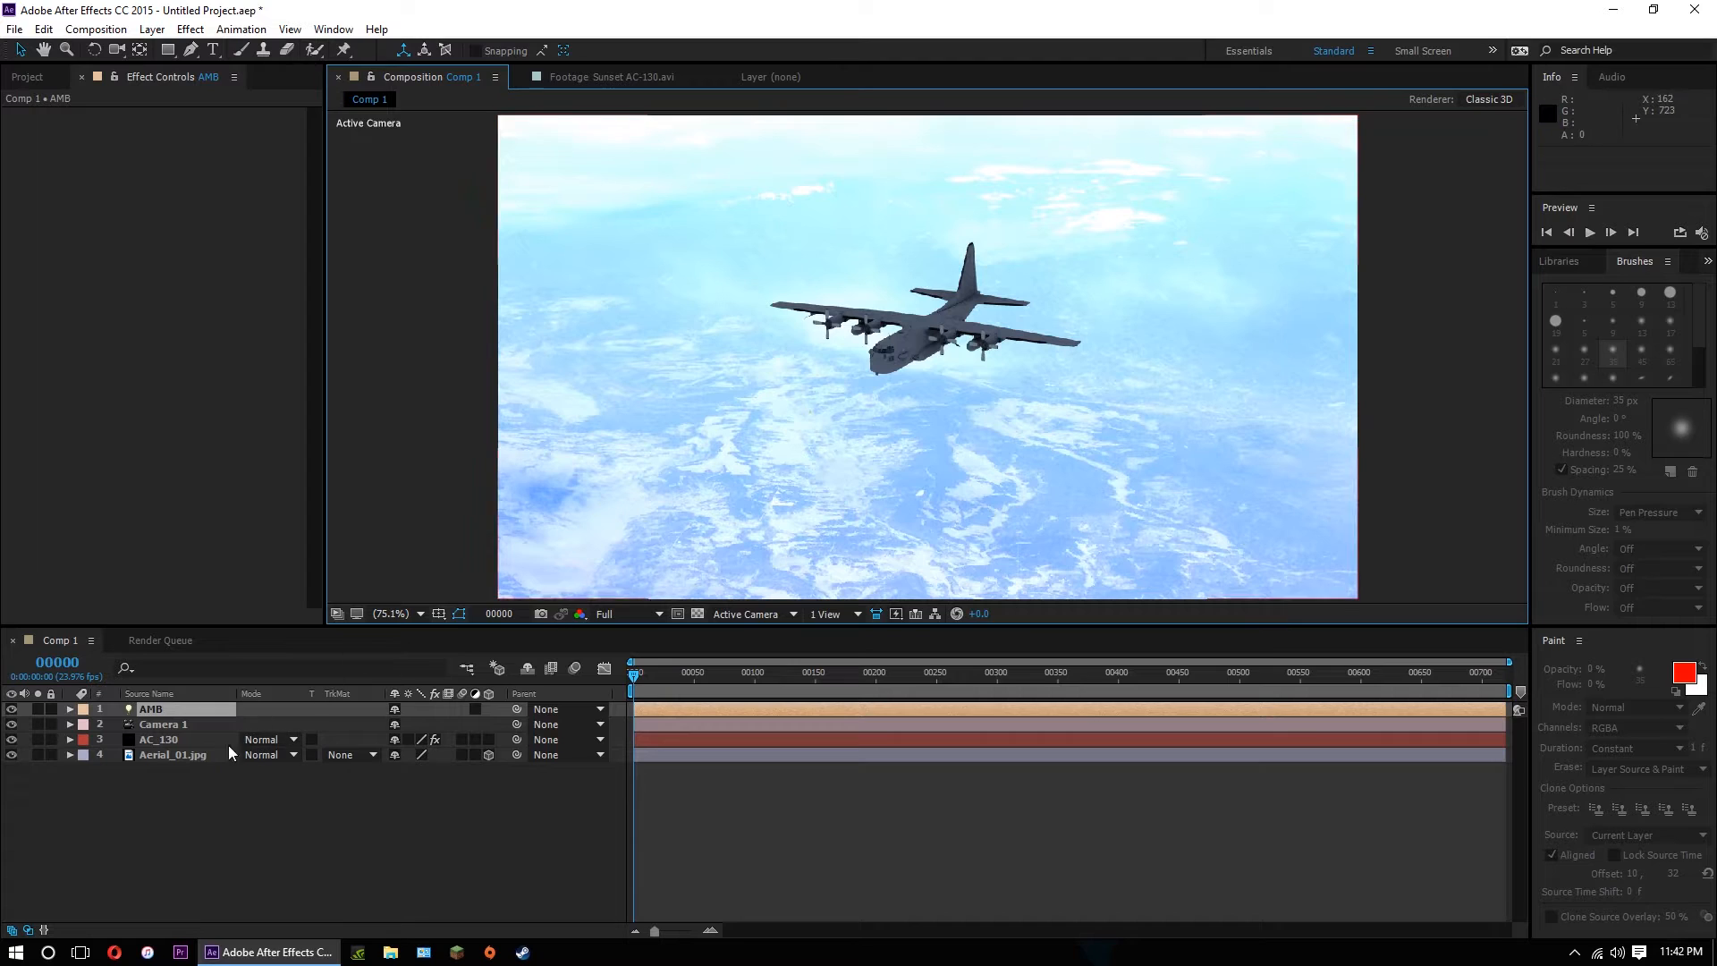
# Try Aerial_01.jpg as a 2D layer and undo the layer switch changes.
pyautogui.click(186, 753)
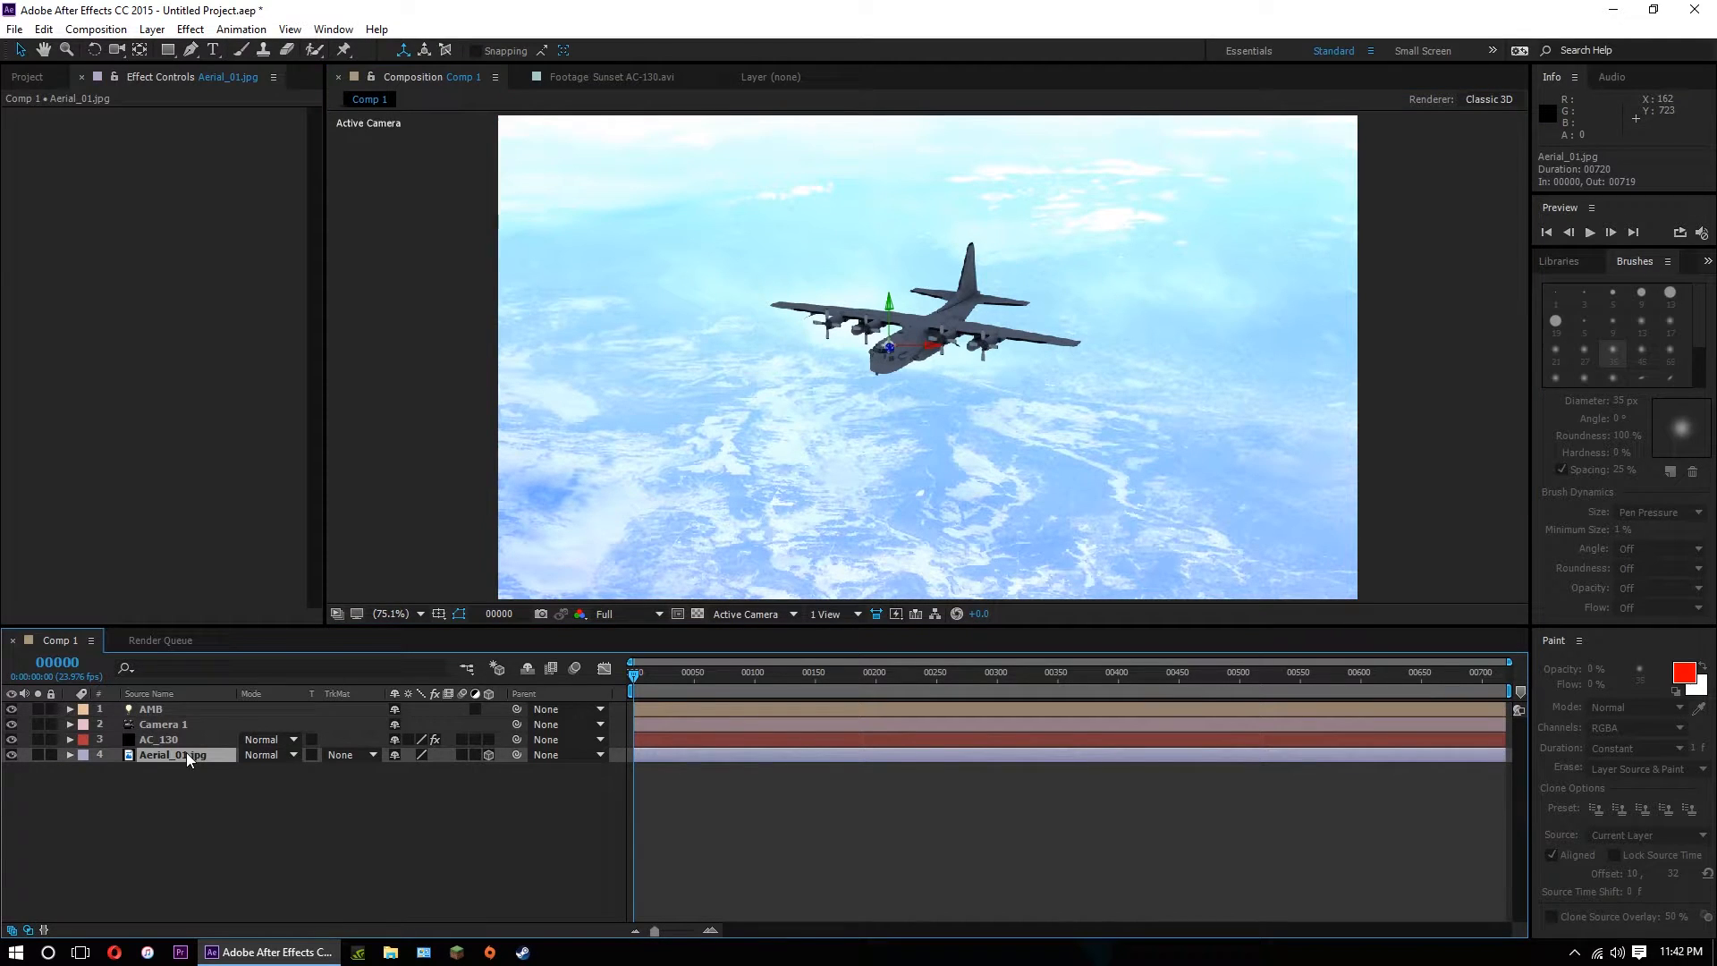
pyautogui.click(489, 754)
pyautogui.click(488, 754)
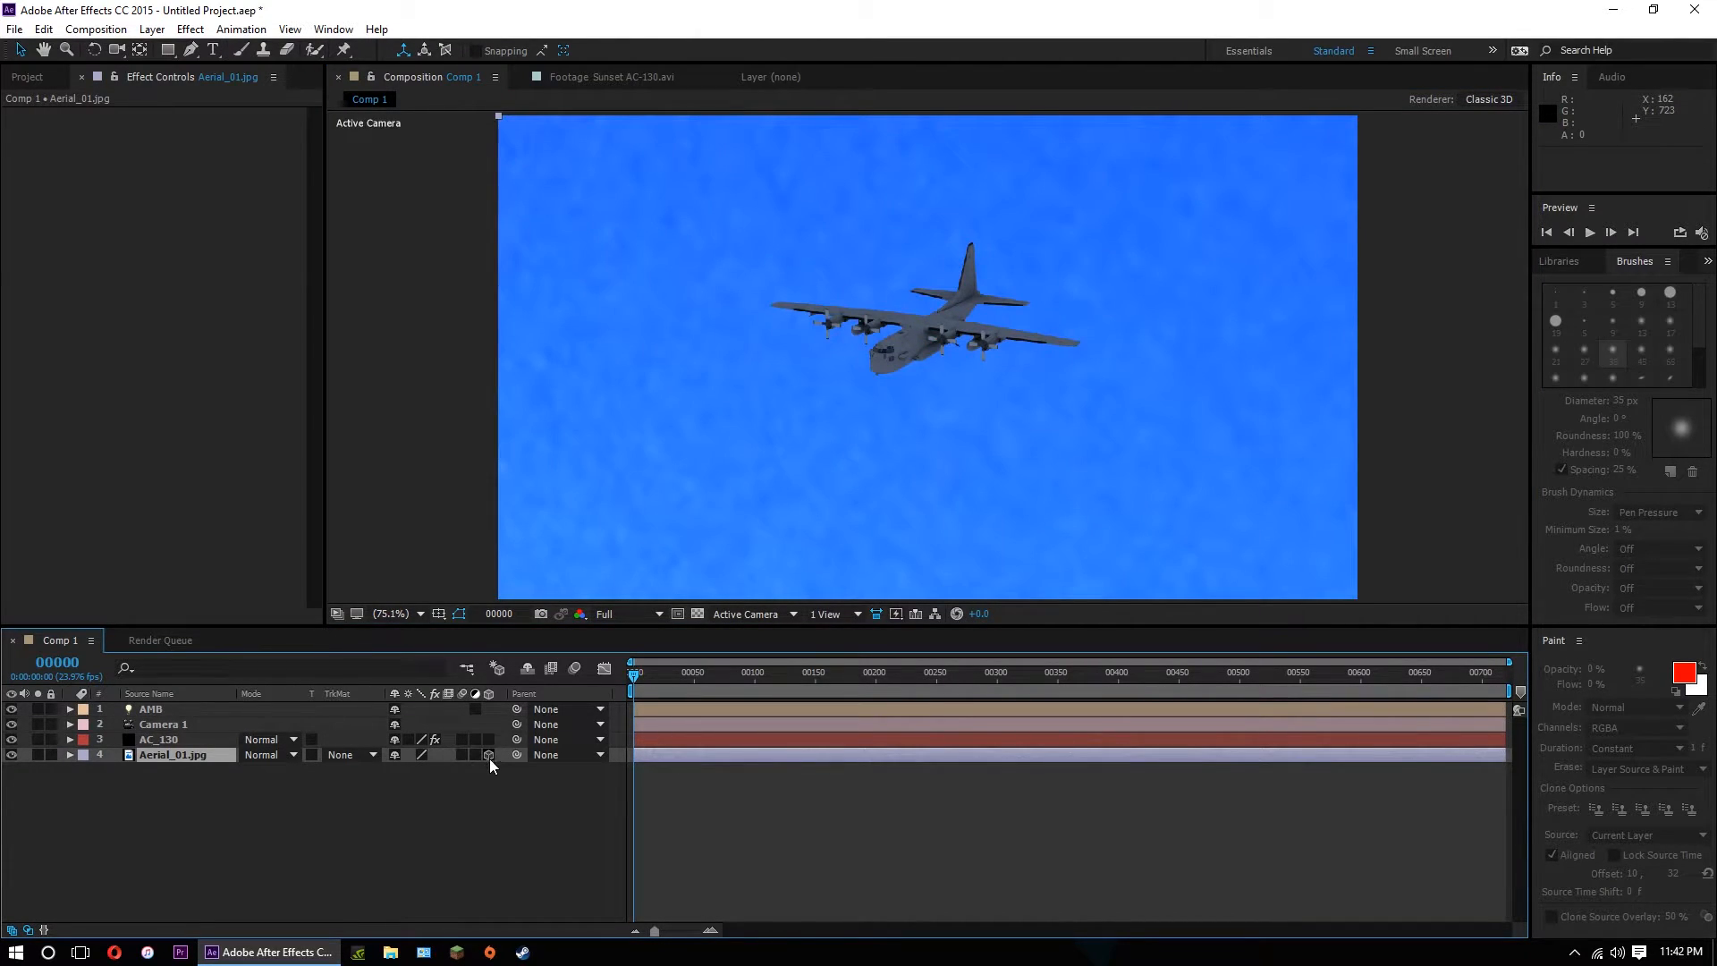
pyautogui.click(489, 754)
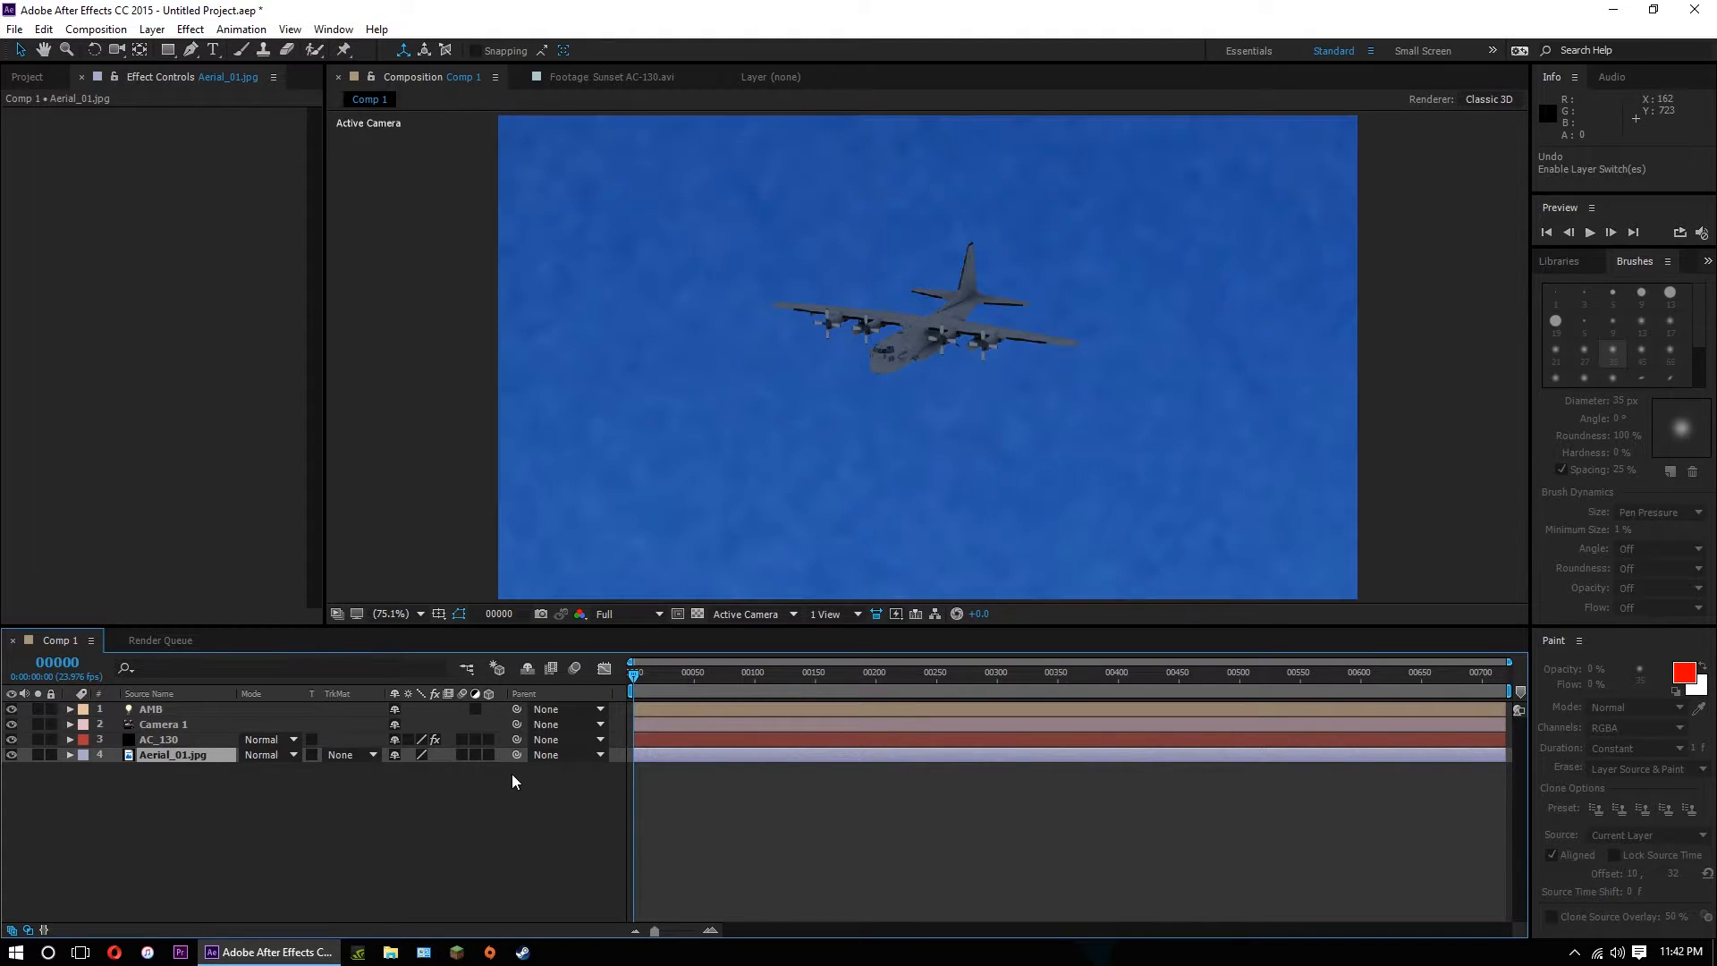
pyautogui.hotkey('ctrl', 'z')
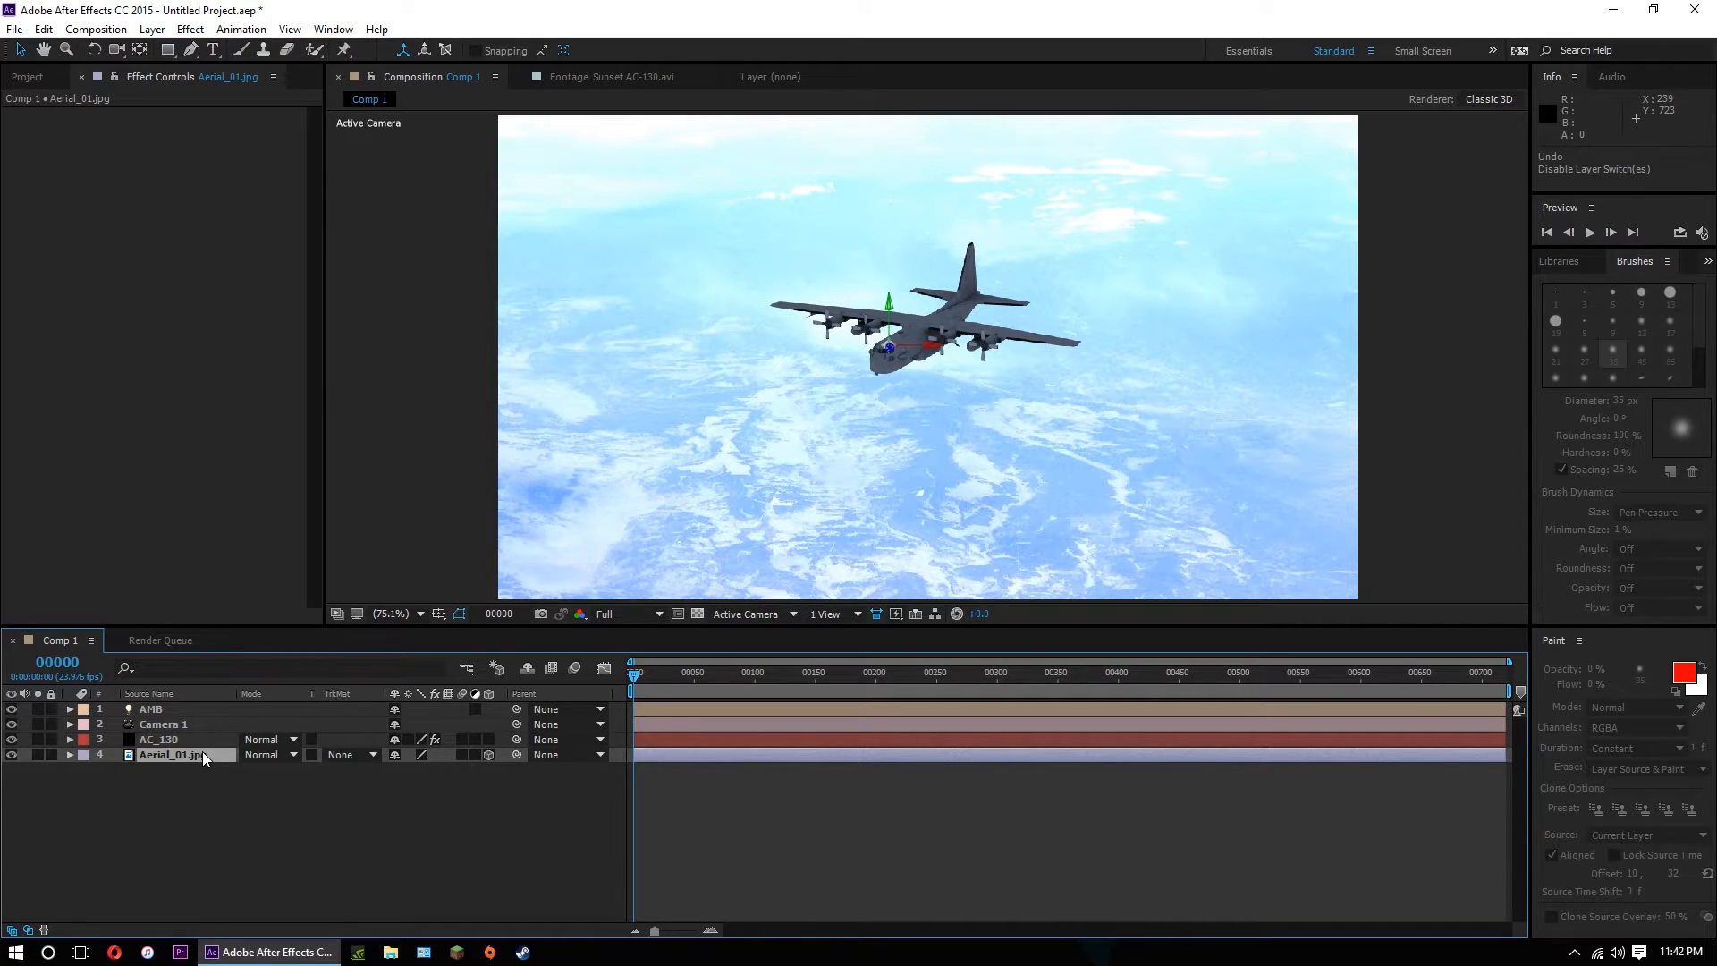
# Turn off Accepts Shadows and Accepts Lights in the material options of Aerial_01.jpg.
pyautogui.click(163, 754)
pyautogui.press('a')
pyautogui.press('a')
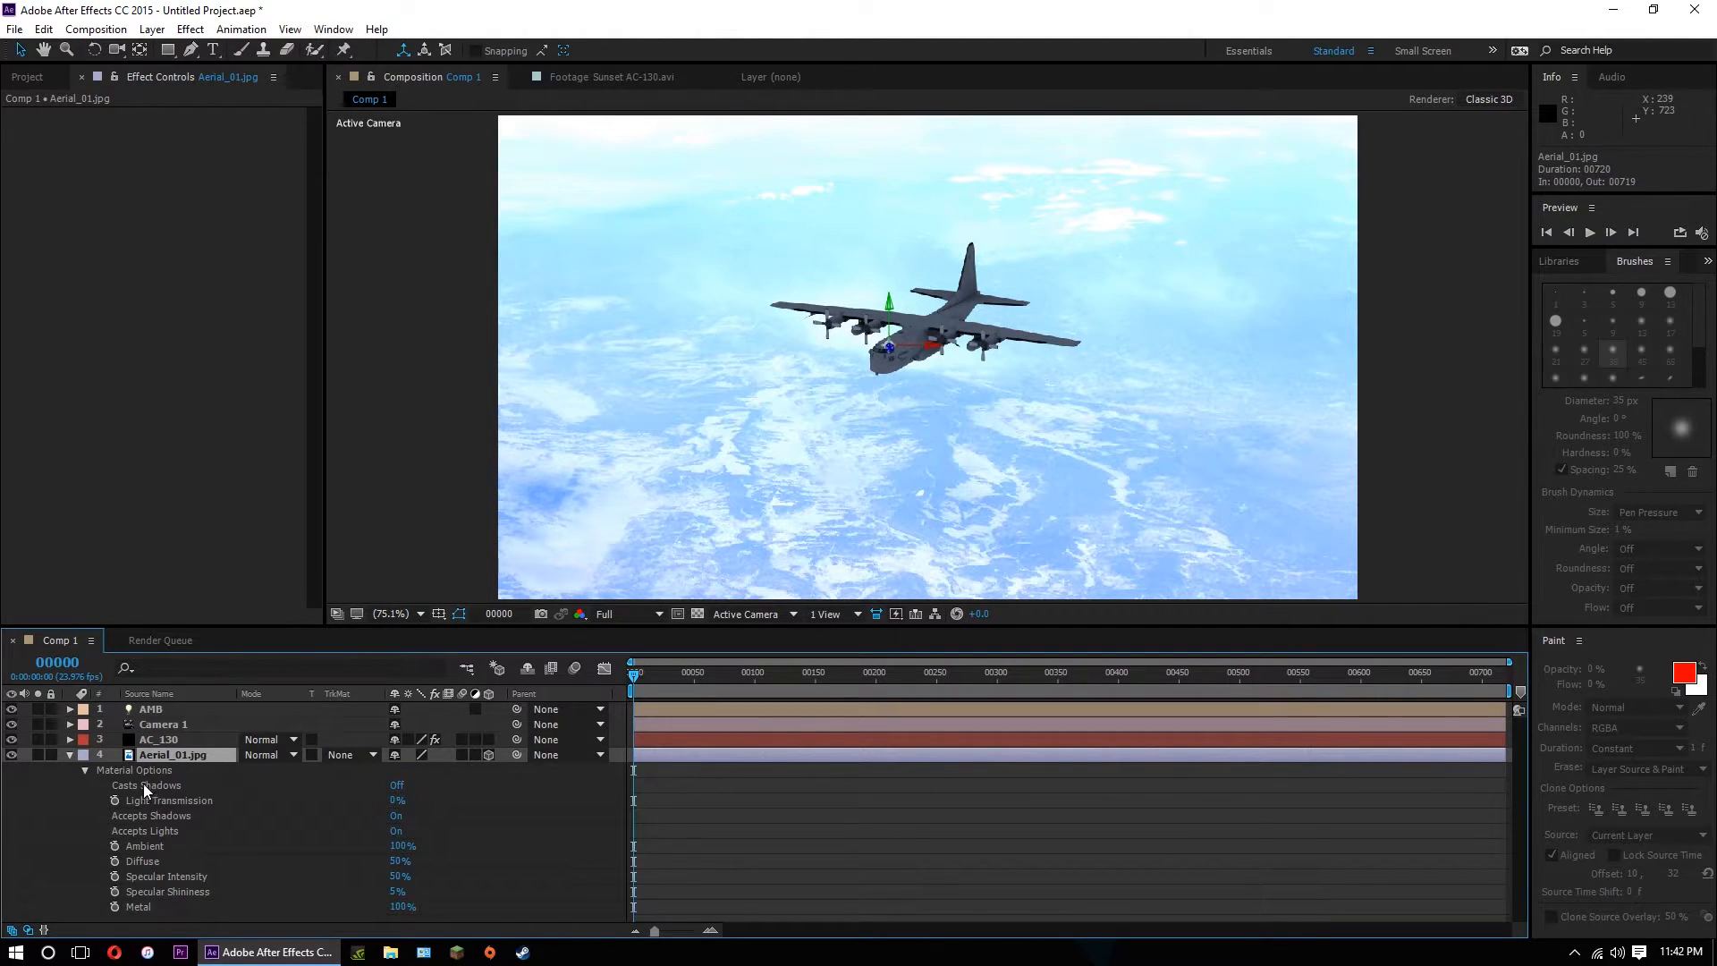
pyautogui.click(398, 821)
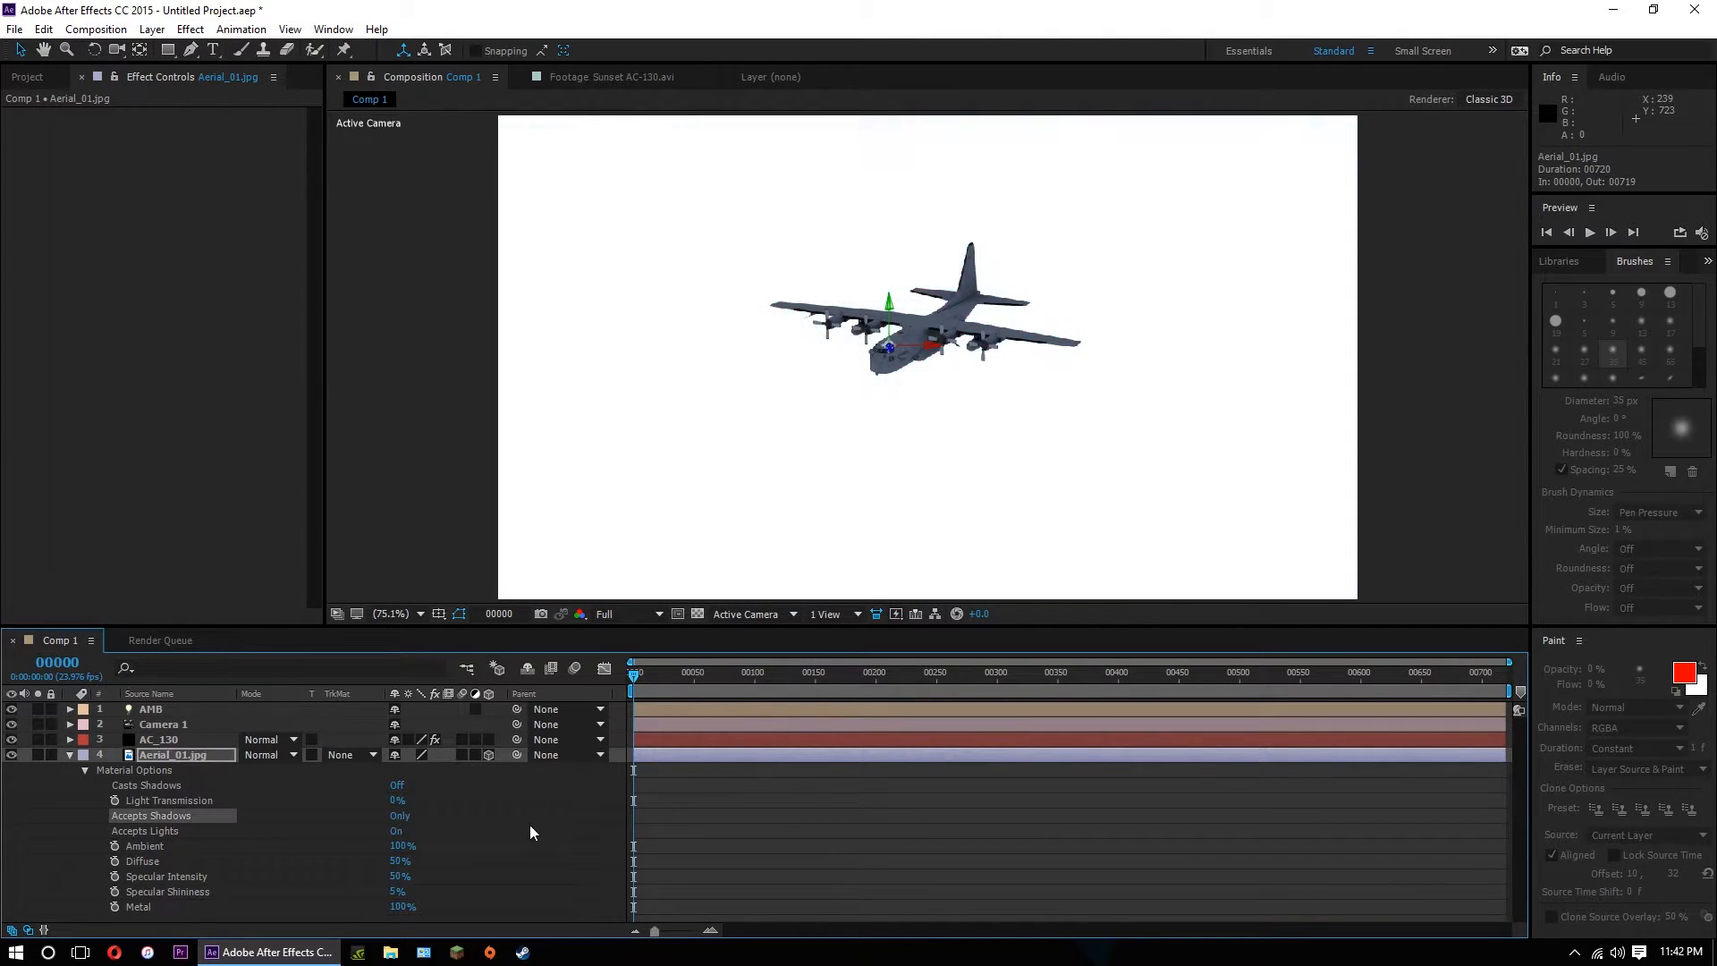
pyautogui.click(398, 816)
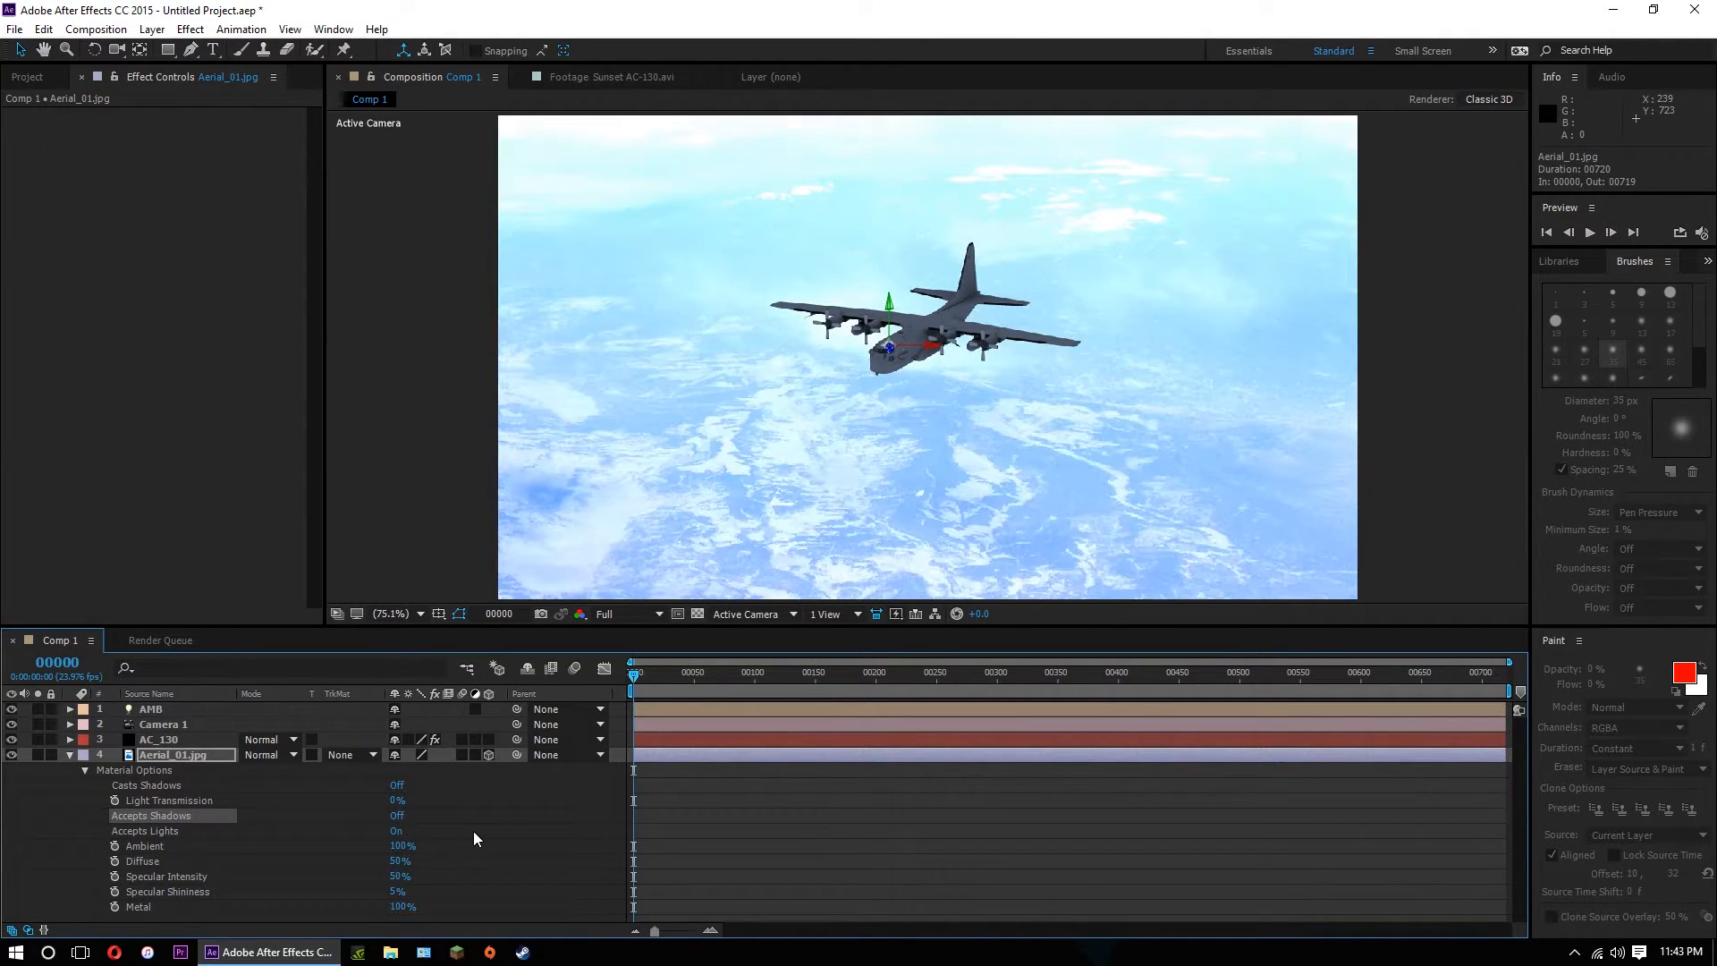
pyautogui.click(398, 830)
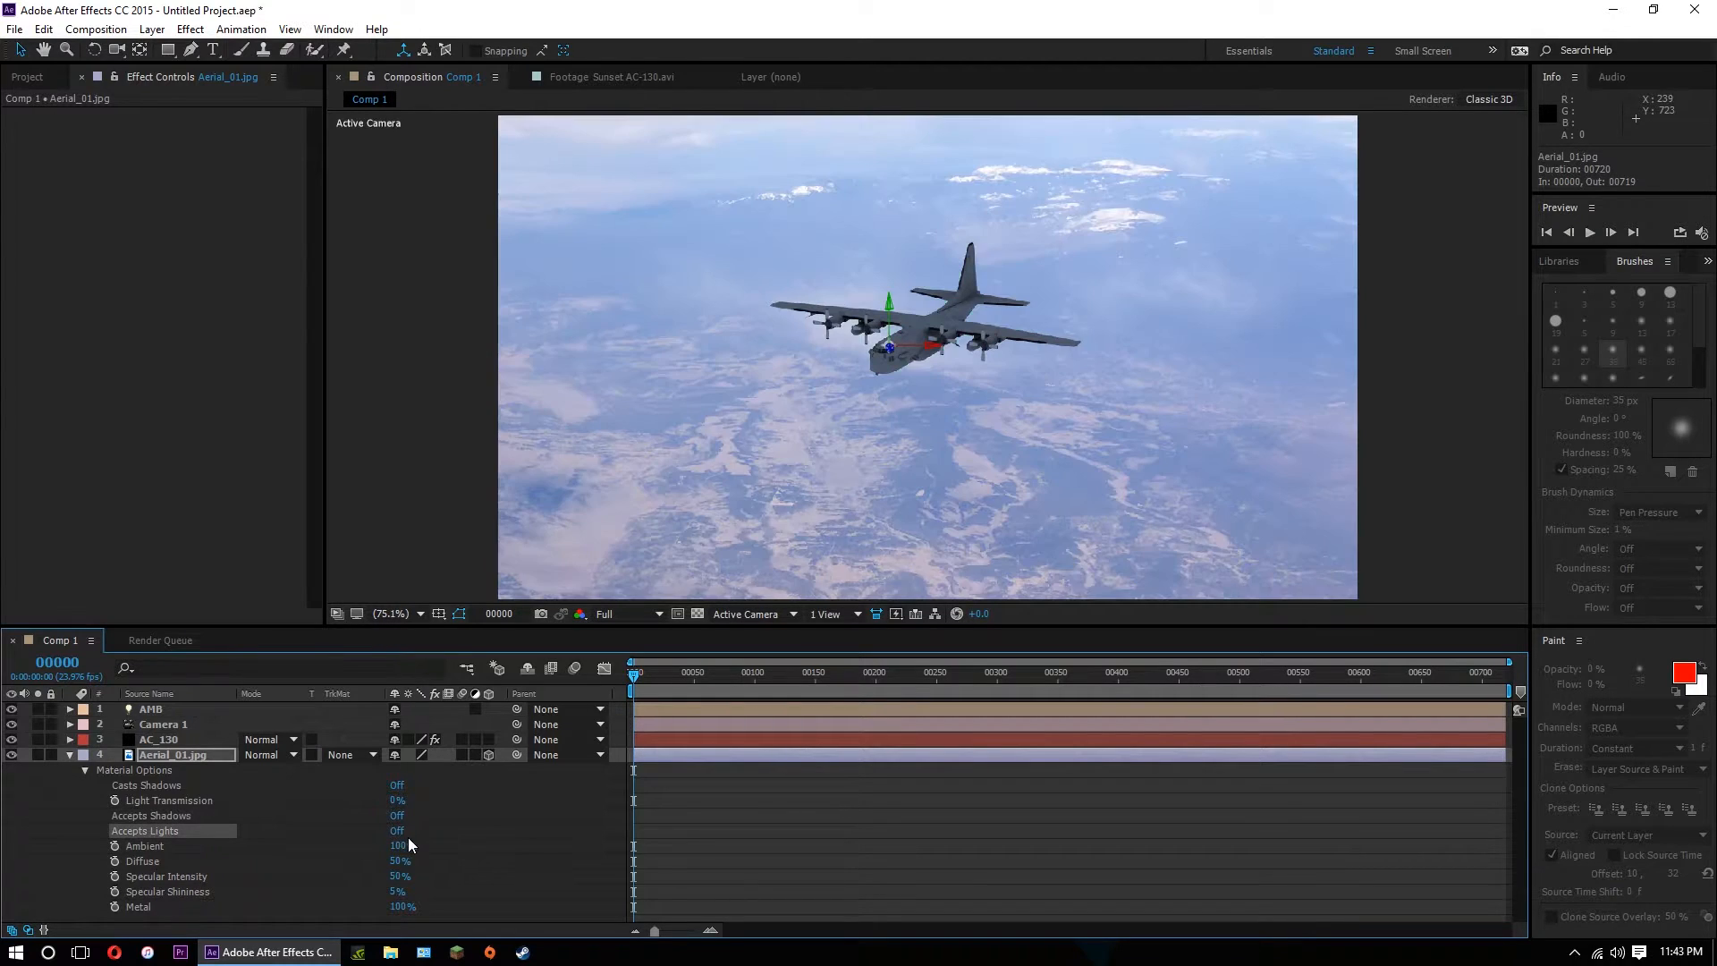
pyautogui.click(70, 756)
pyautogui.click(689, 797)
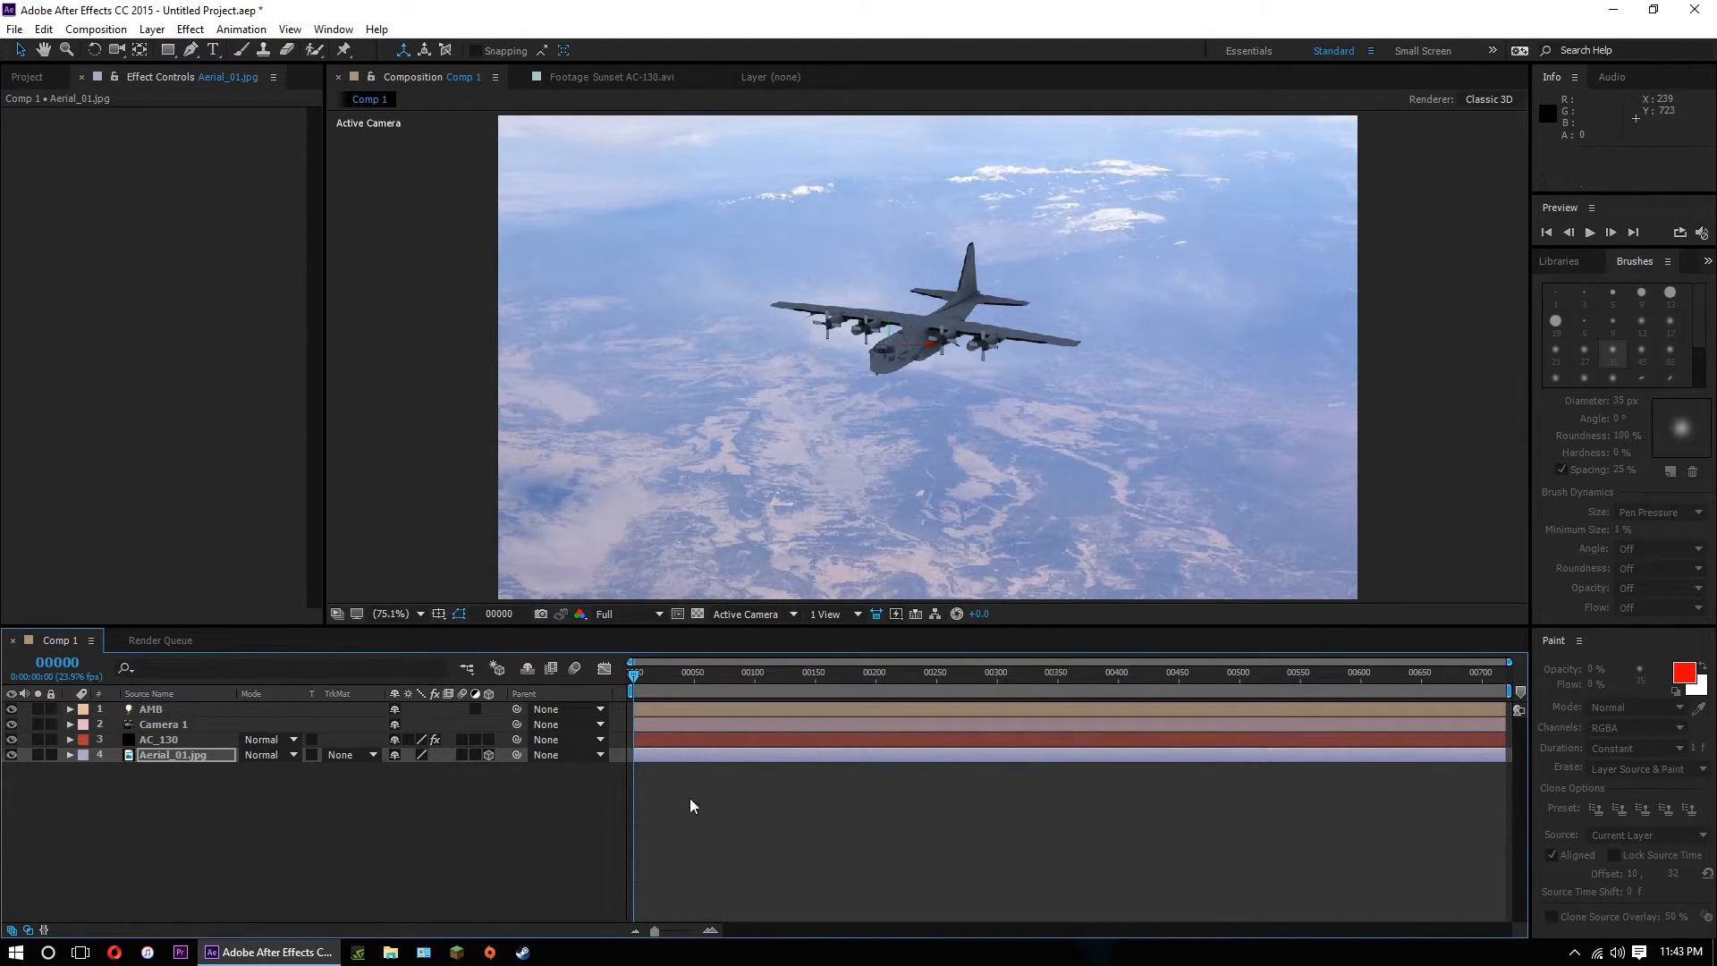
# Start another new light layer and set its light type to Parallel.
pyautogui.scroll(1, 823, 468)
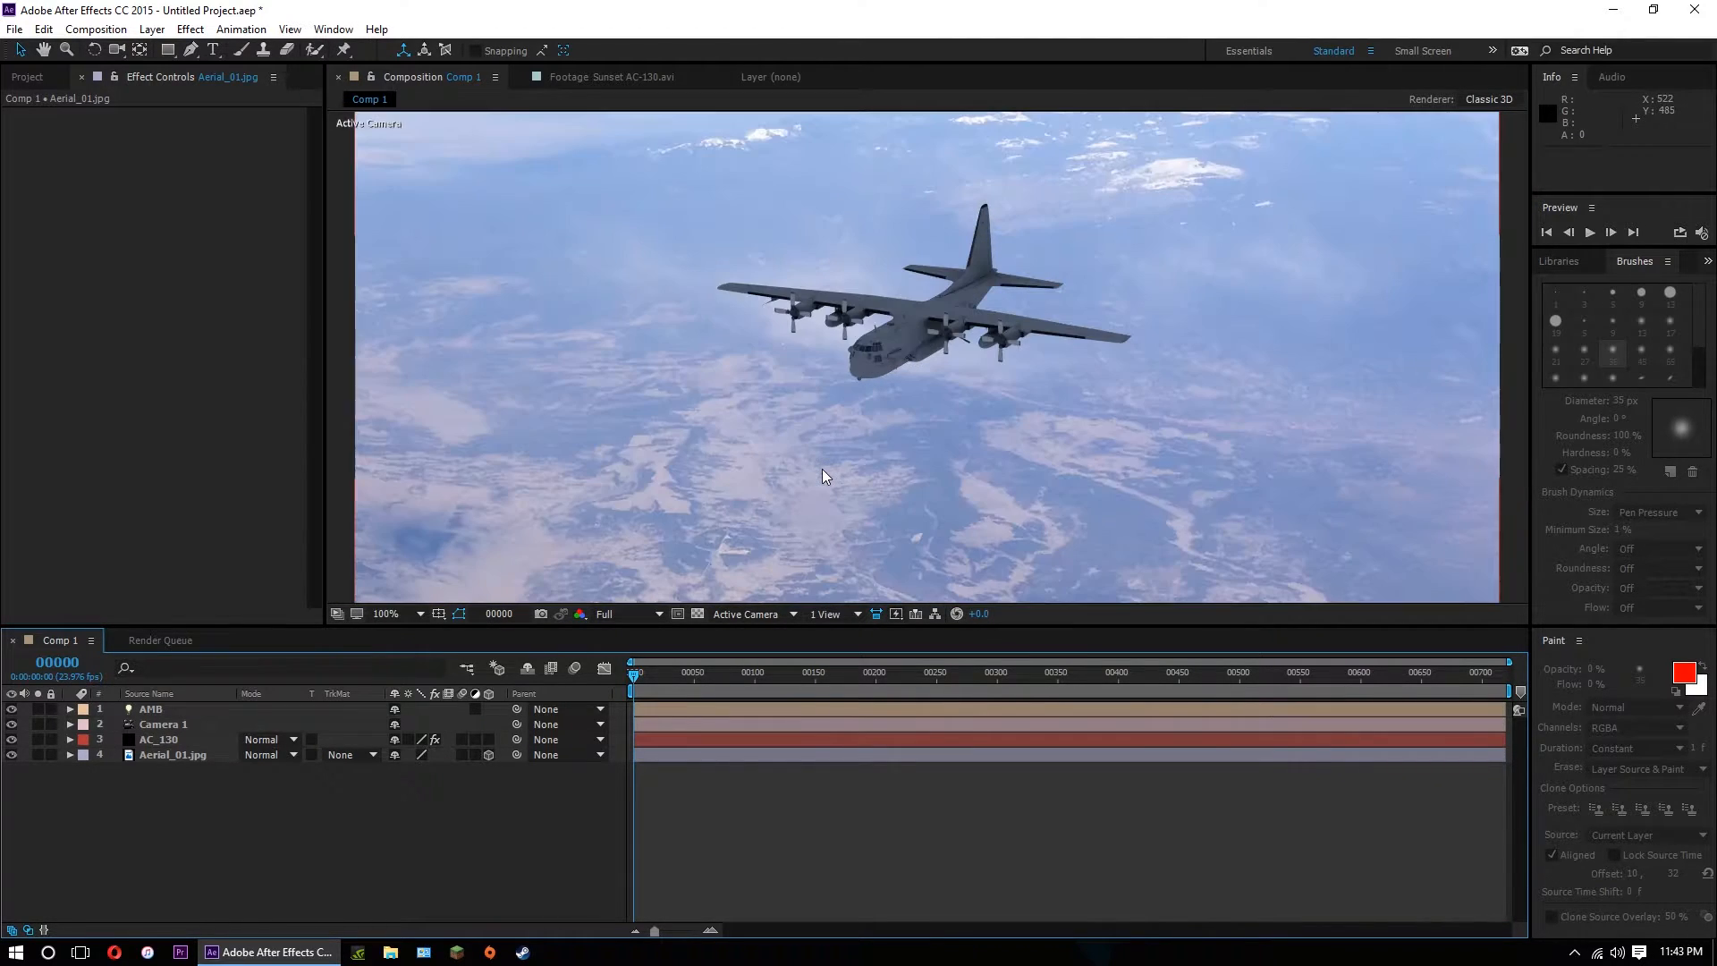
pyautogui.click(400, 609)
pyautogui.click(443, 313)
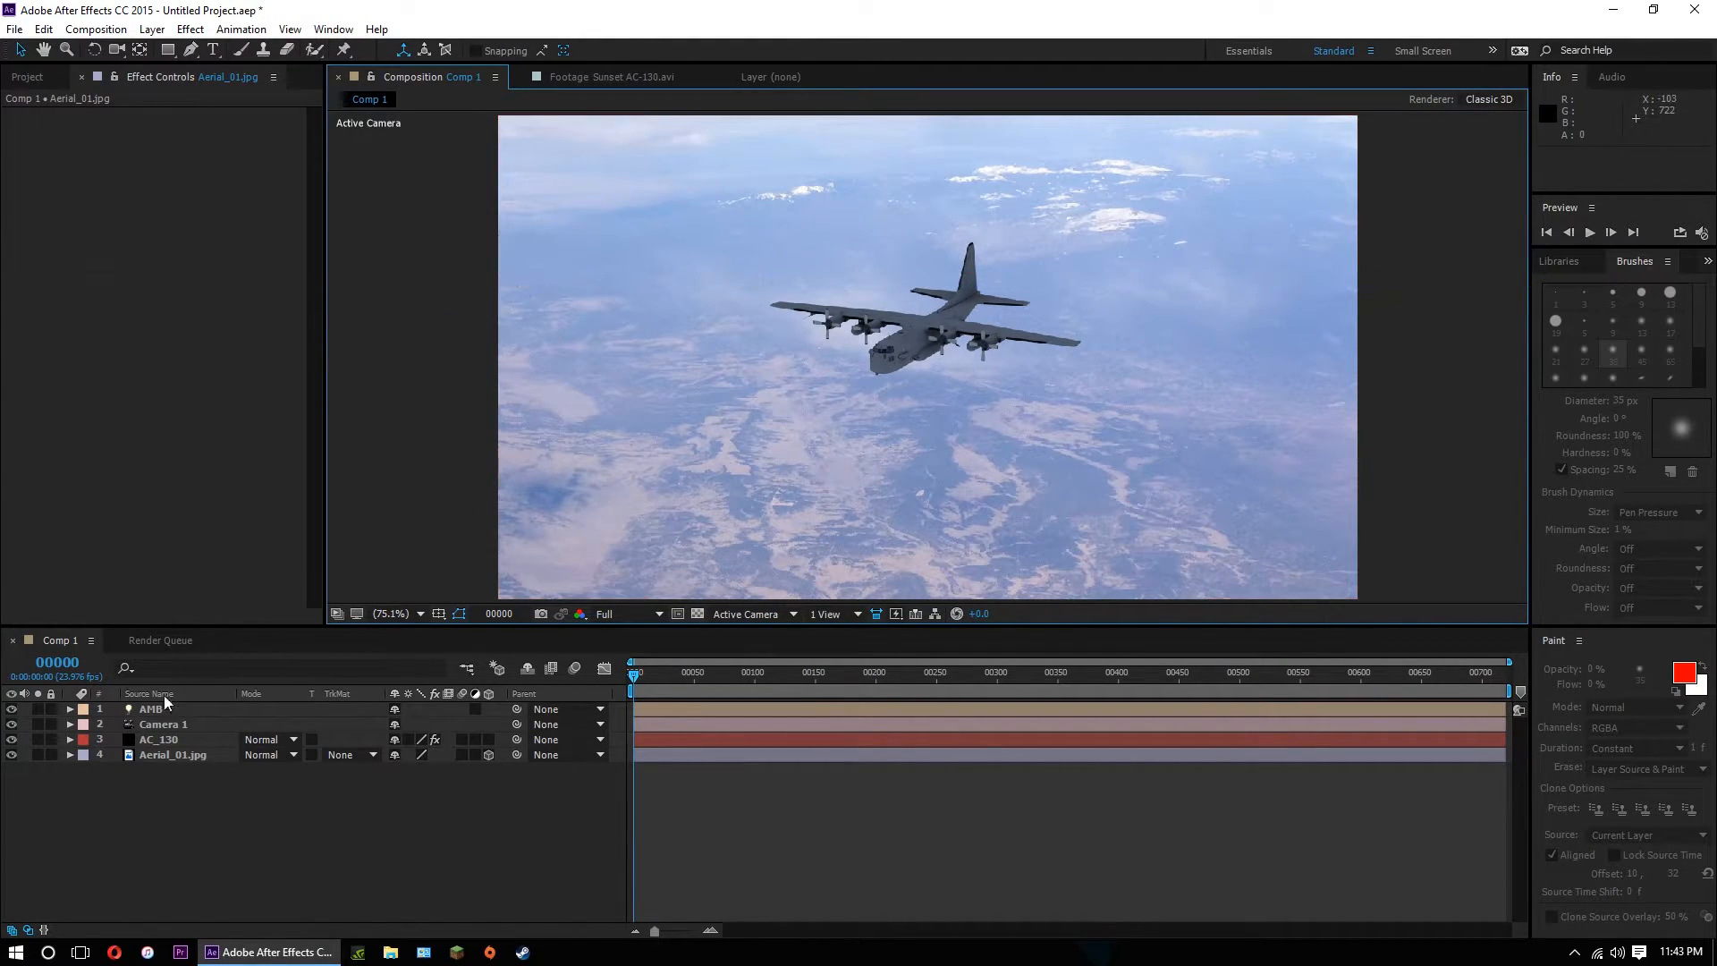
pyautogui.click(154, 29)
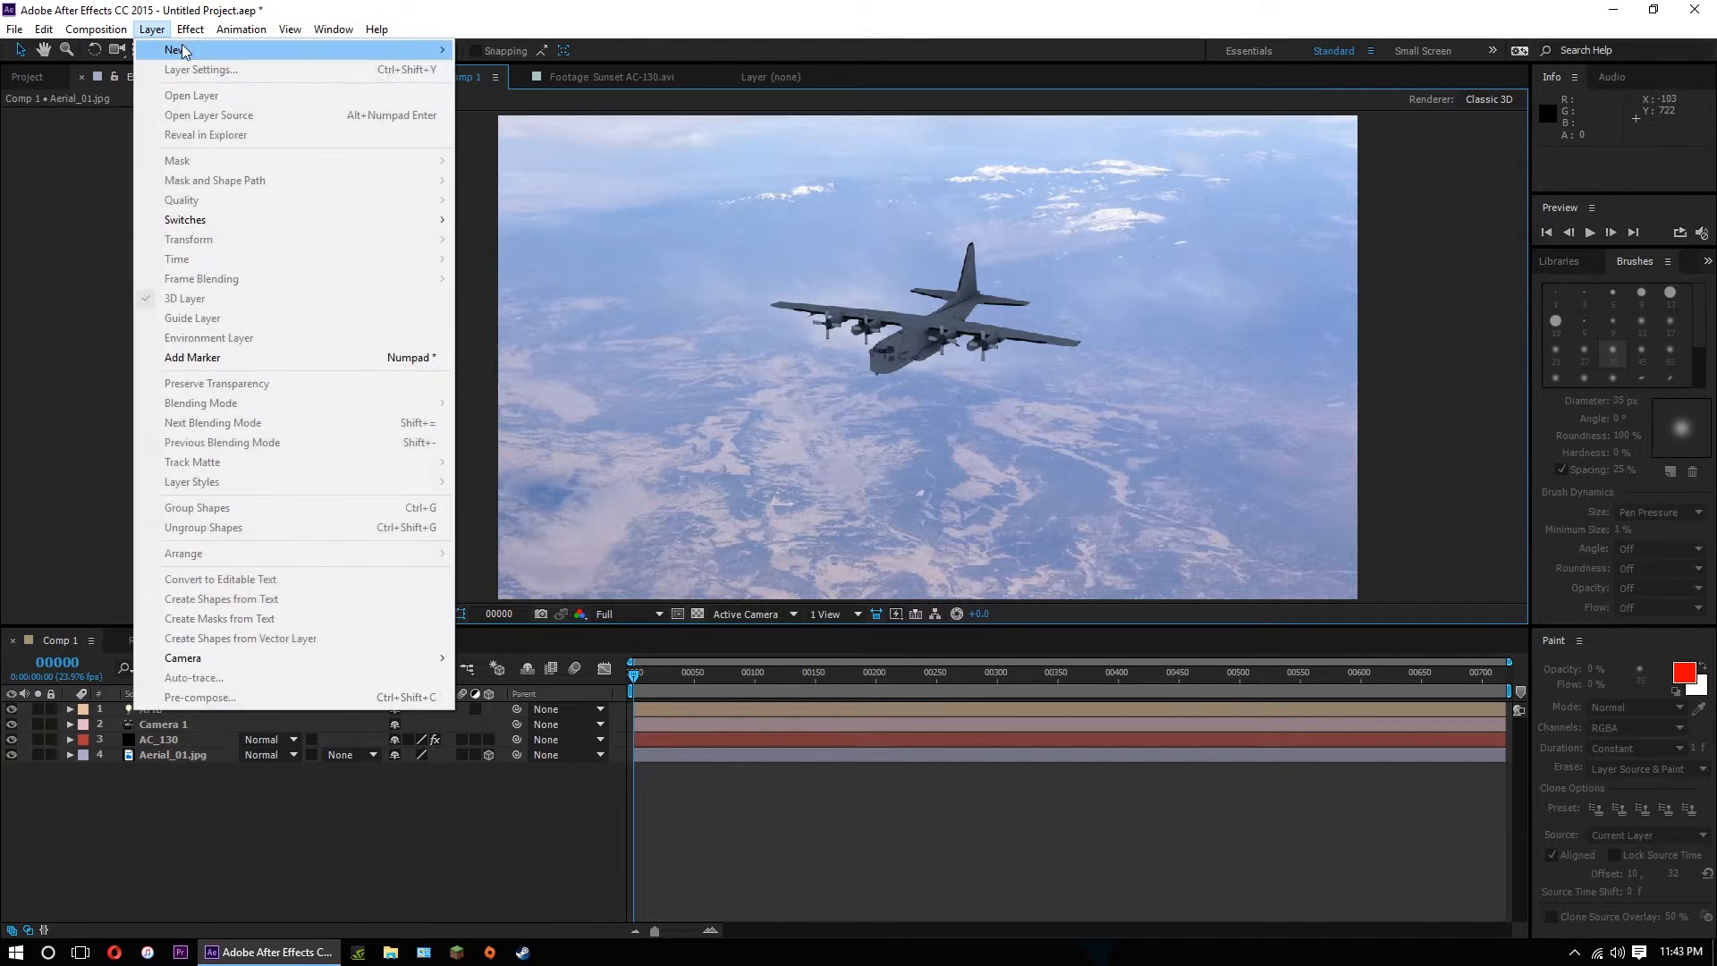
pyautogui.moveTo(190, 51)
pyautogui.click(523, 90)
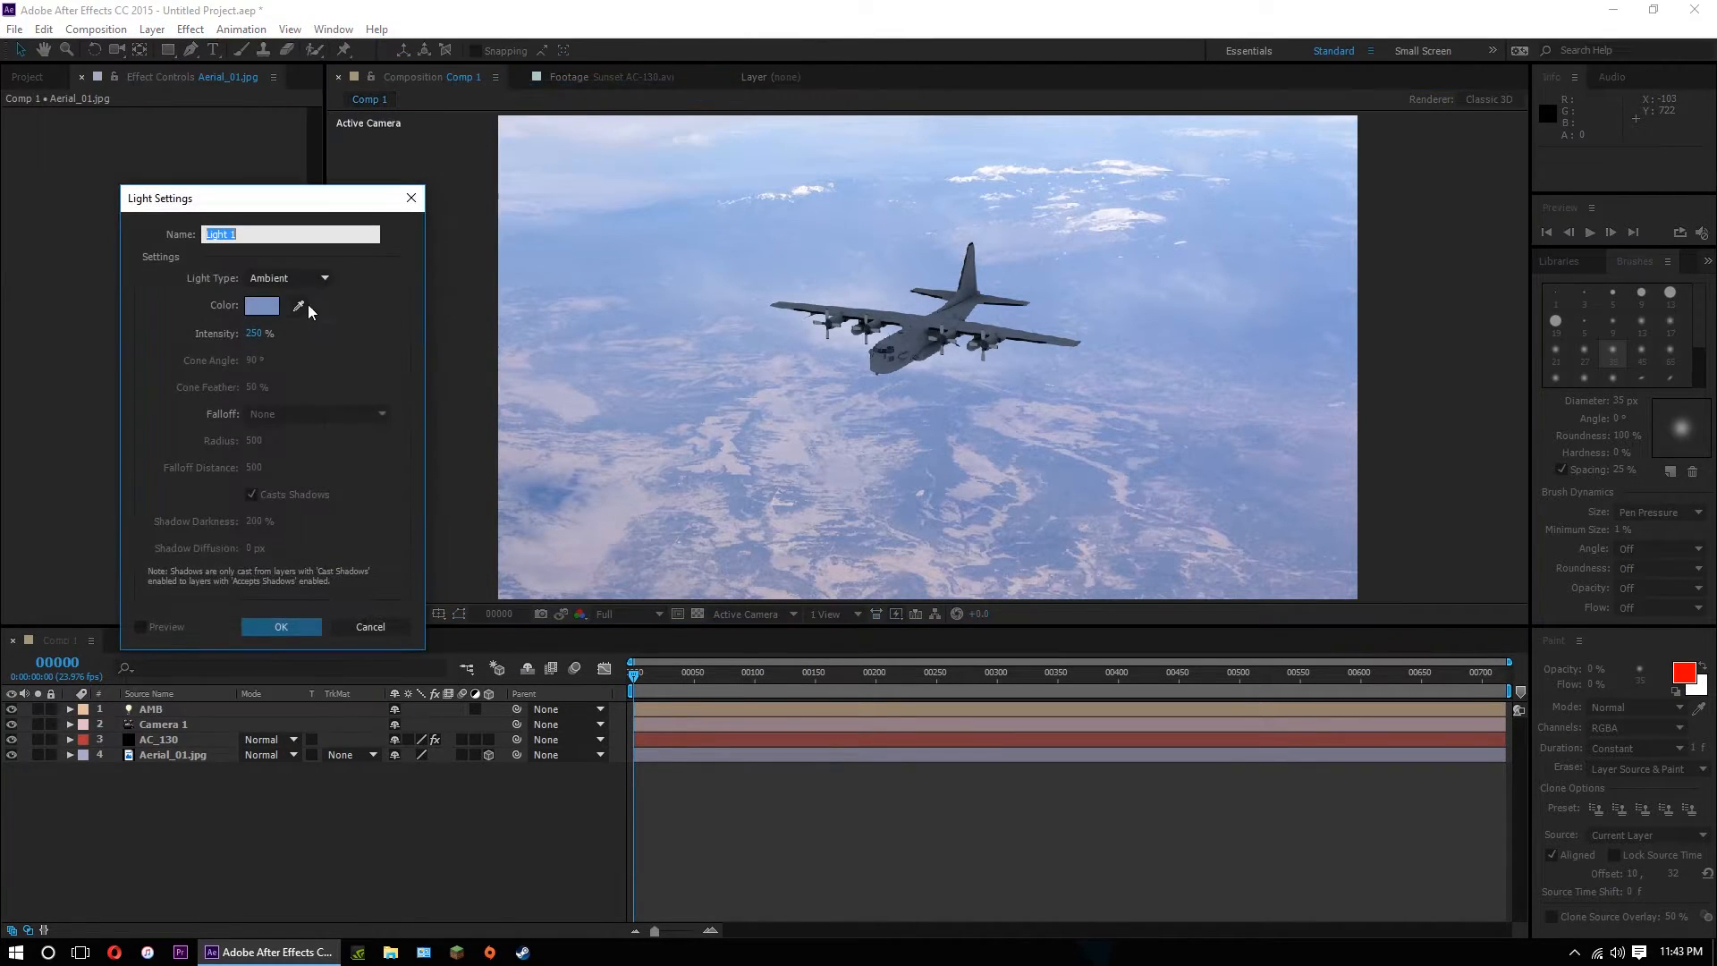
pyautogui.click(304, 278)
pyautogui.click(311, 299)
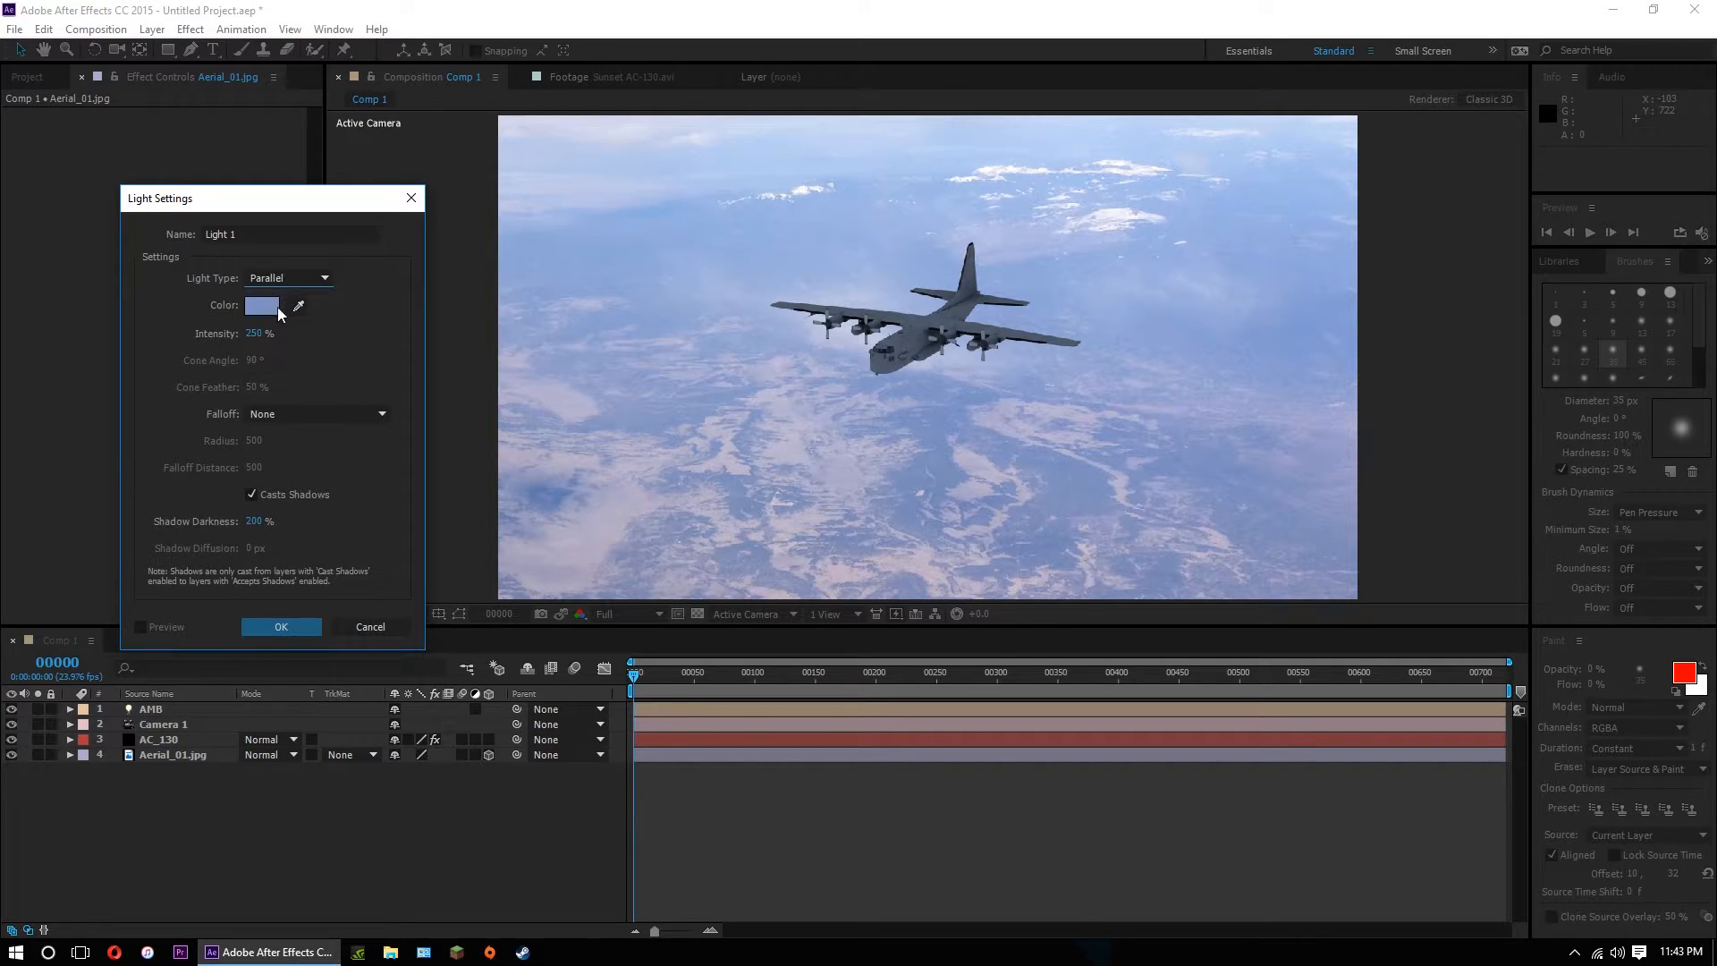
# Give the parallel light a pale yellow color and an intensity of 1000%, and create it.
pyautogui.click(301, 306)
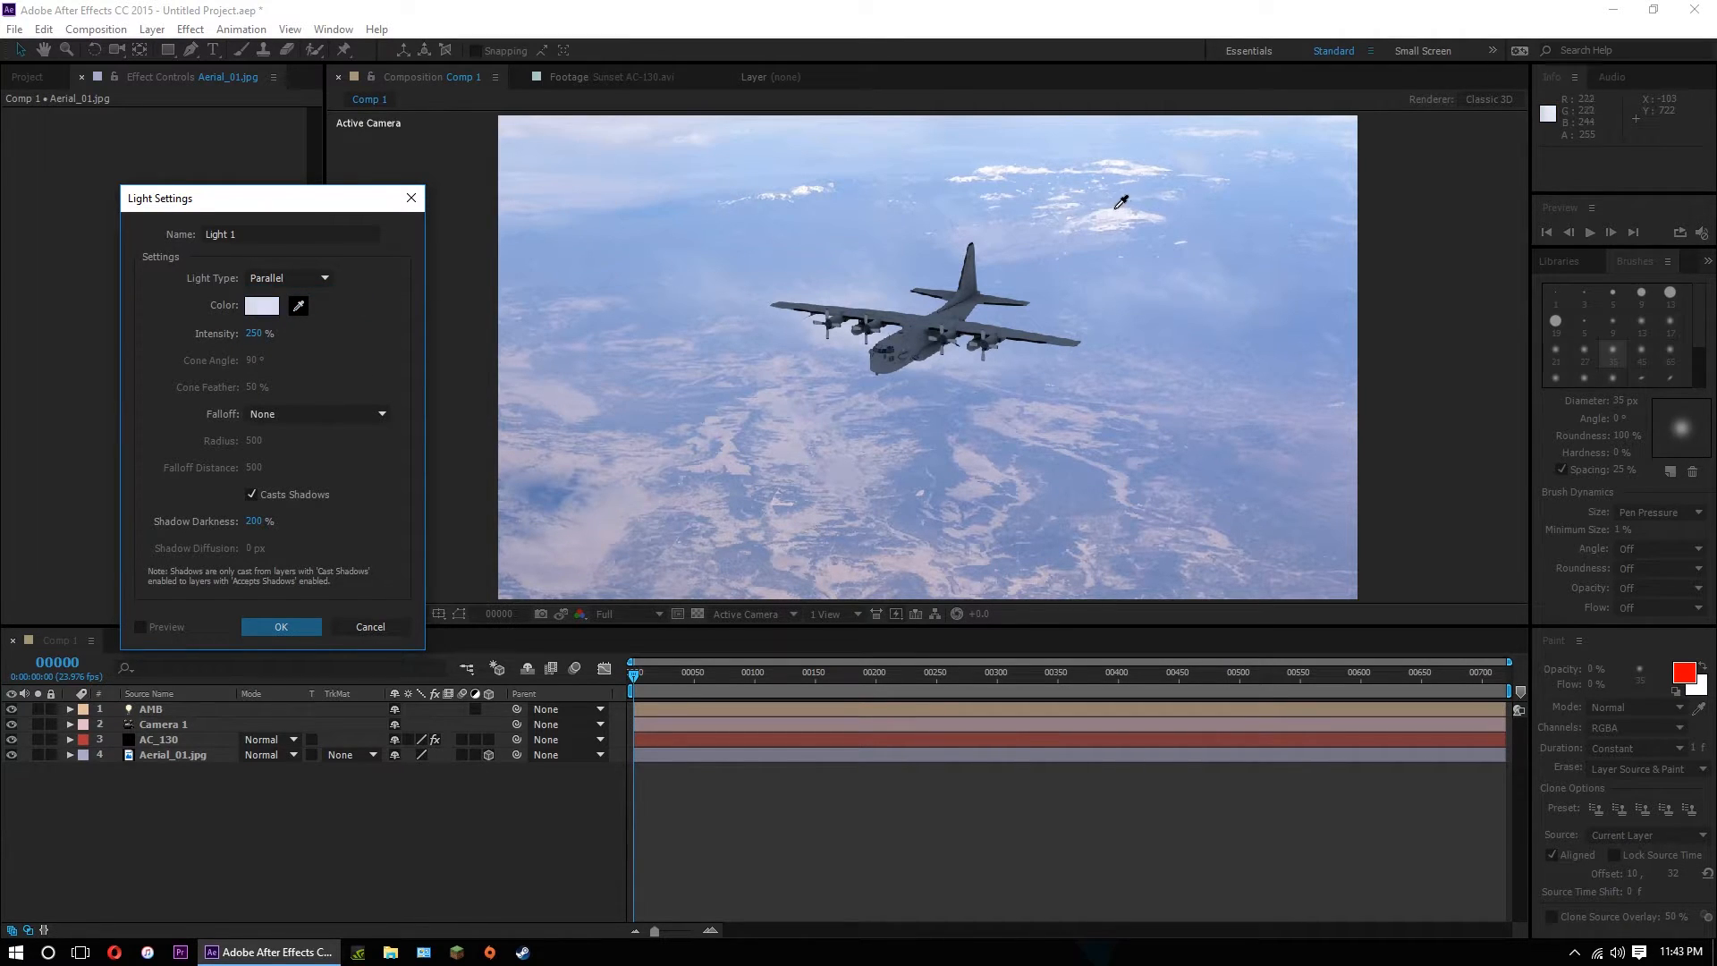
pyautogui.click(1058, 238)
pyautogui.click(262, 305)
pyautogui.moveTo(1125, 406); pyautogui.dragTo(1129, 505)
pyautogui.moveTo(875, 325); pyautogui.dragTo(911, 321)
pyautogui.click(1258, 323)
pyautogui.click(254, 333)
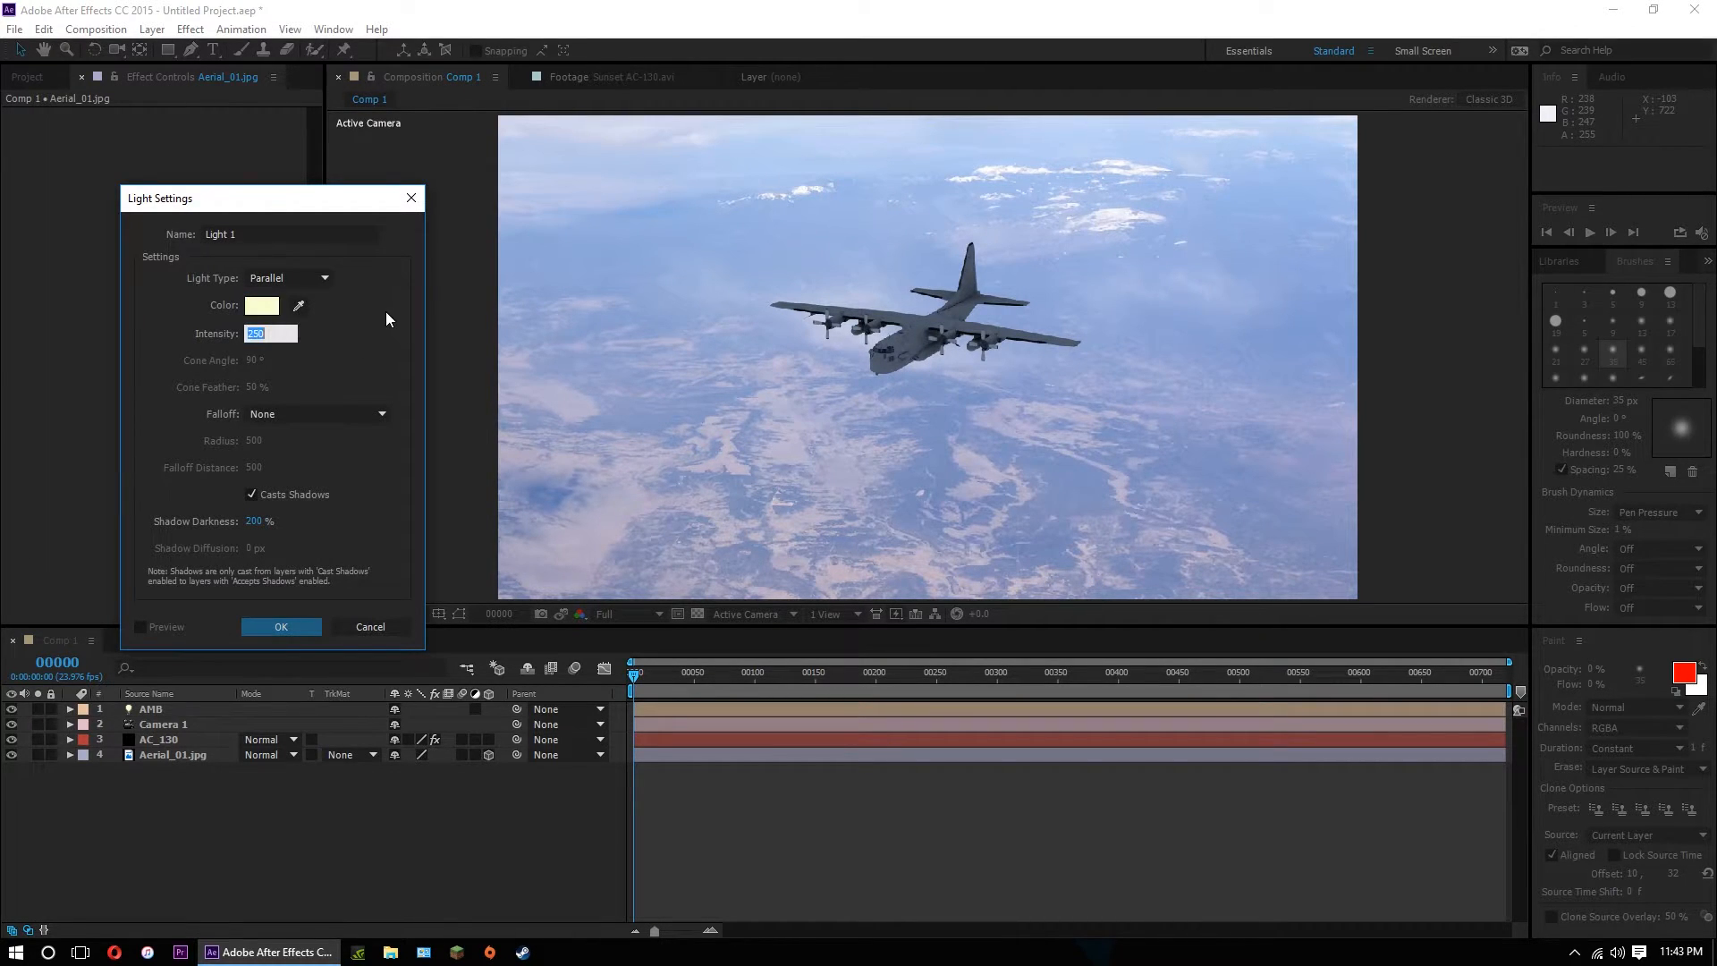
pyautogui.write('1000')
pyautogui.click(280, 629)
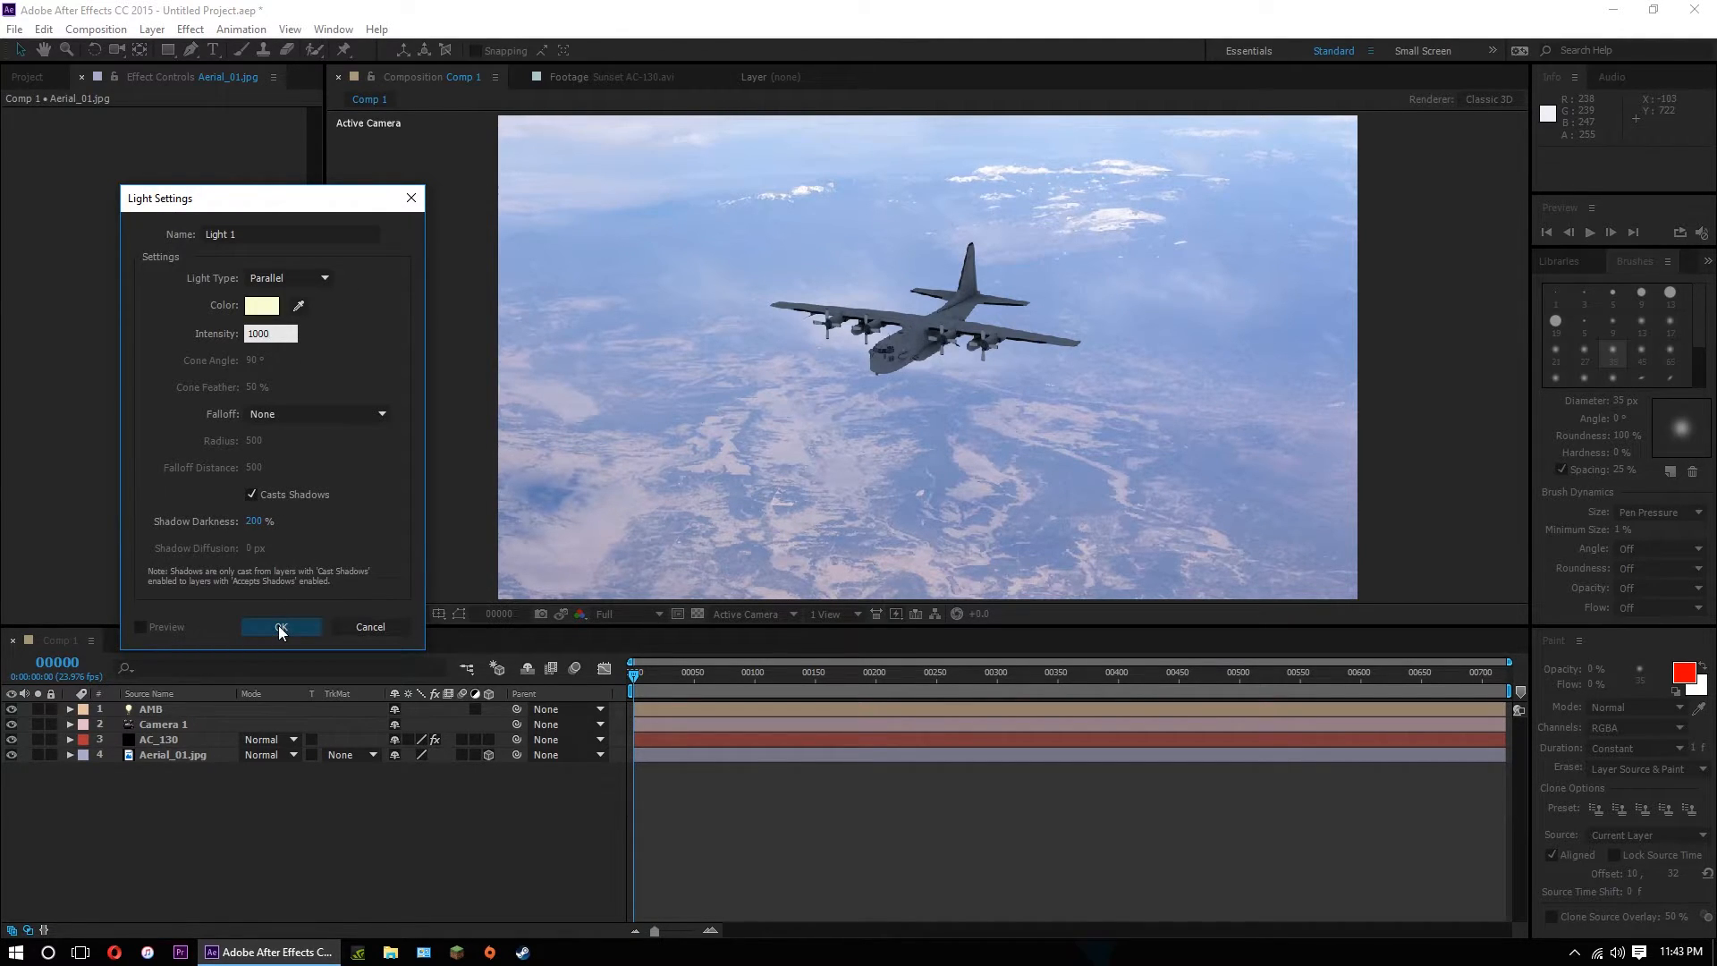
# Rename the new parallel light layer as SUN.
pyautogui.click(159, 710)
pyautogui.rightClick(159, 711)
pyautogui.click(186, 698)
pyautogui.press('BackSpace')
pyautogui.write('SUN')
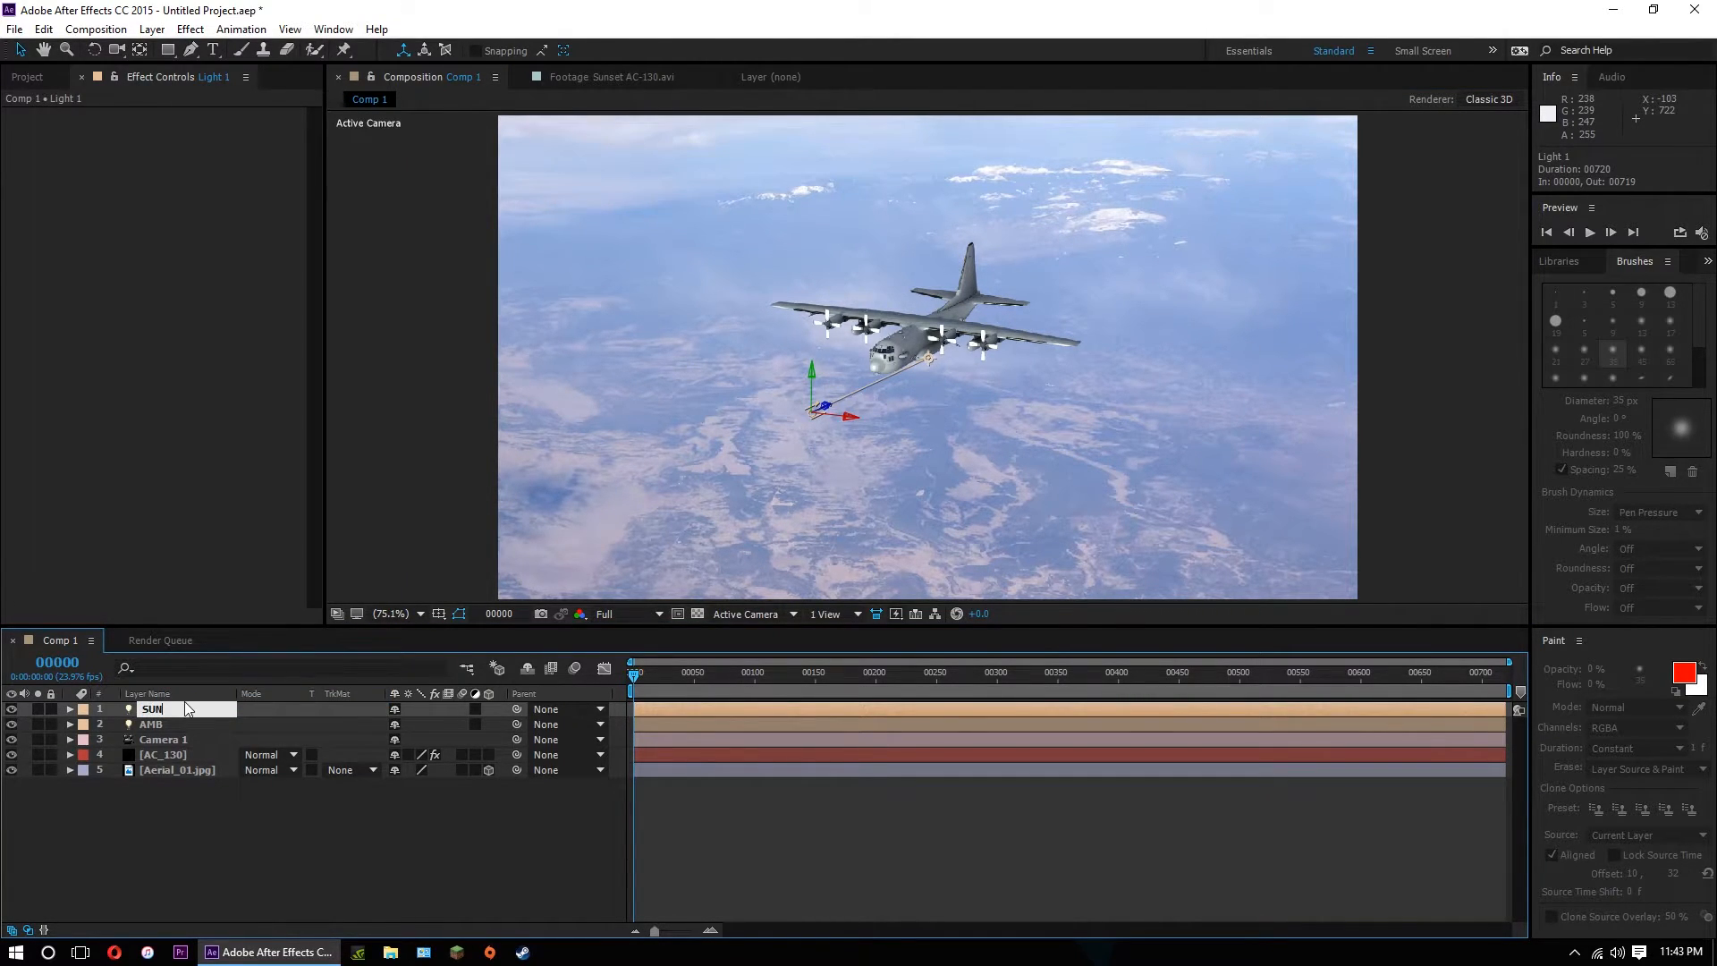
pyautogui.click(361, 839)
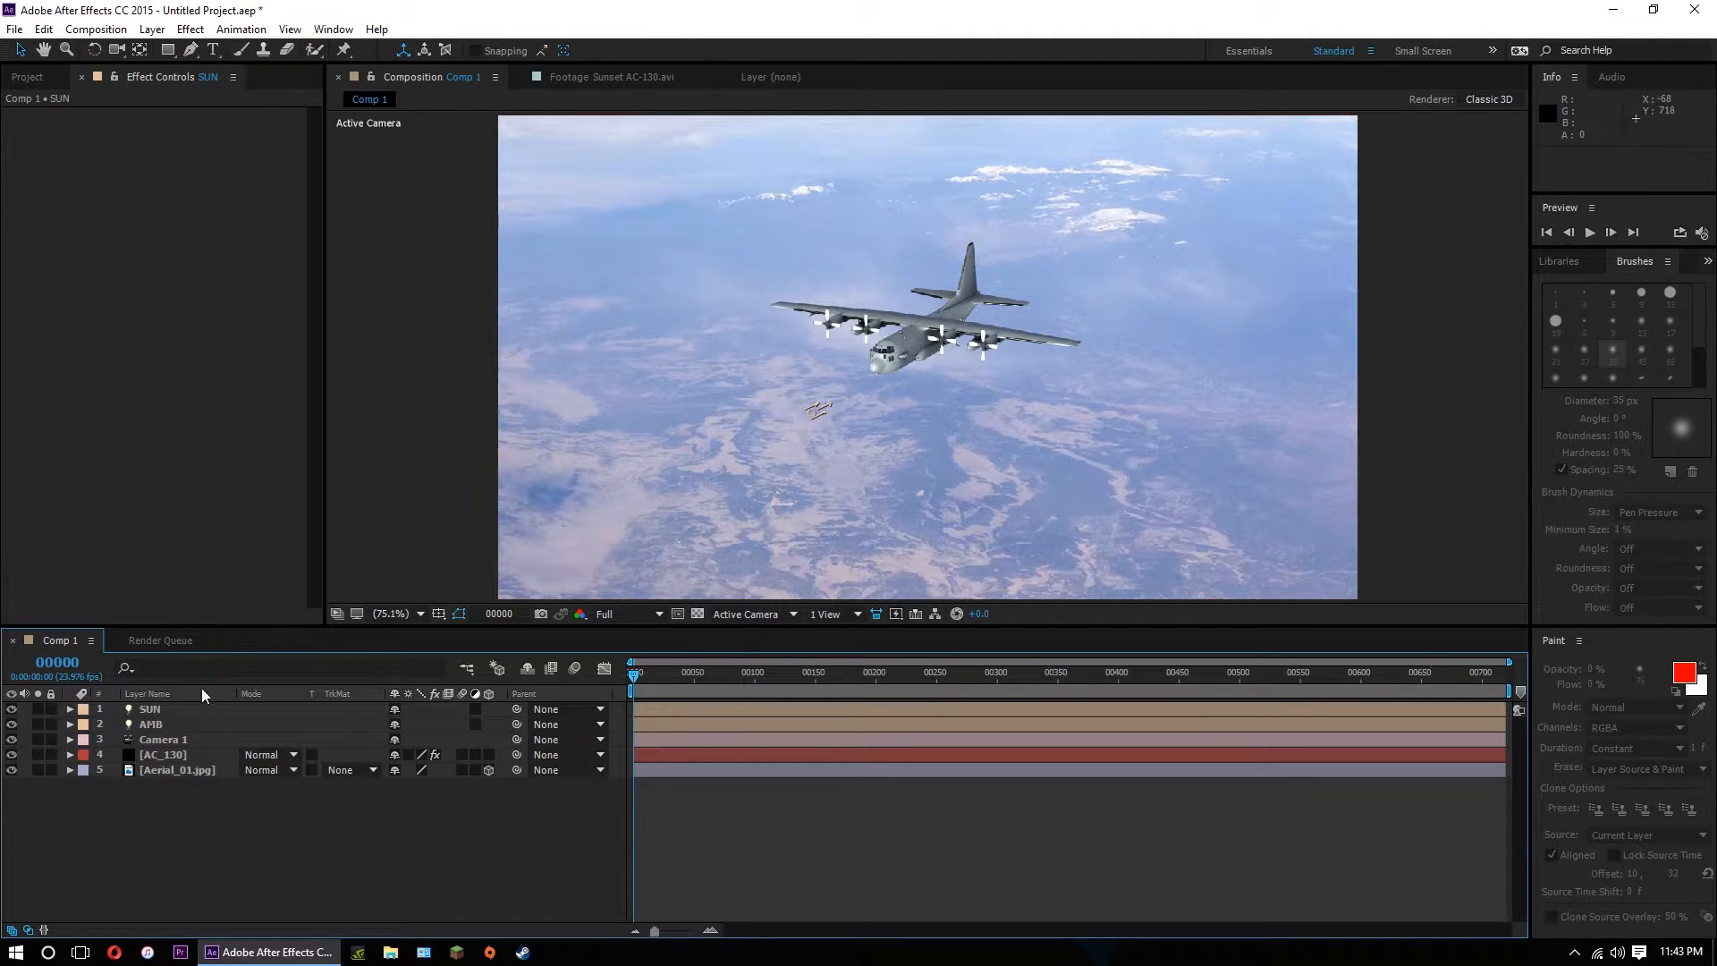
# Move the SUN light just outside the frame's left edge and place its point of interest at about -427.6, 578.3, 471.3.
pyautogui.click(175, 707)
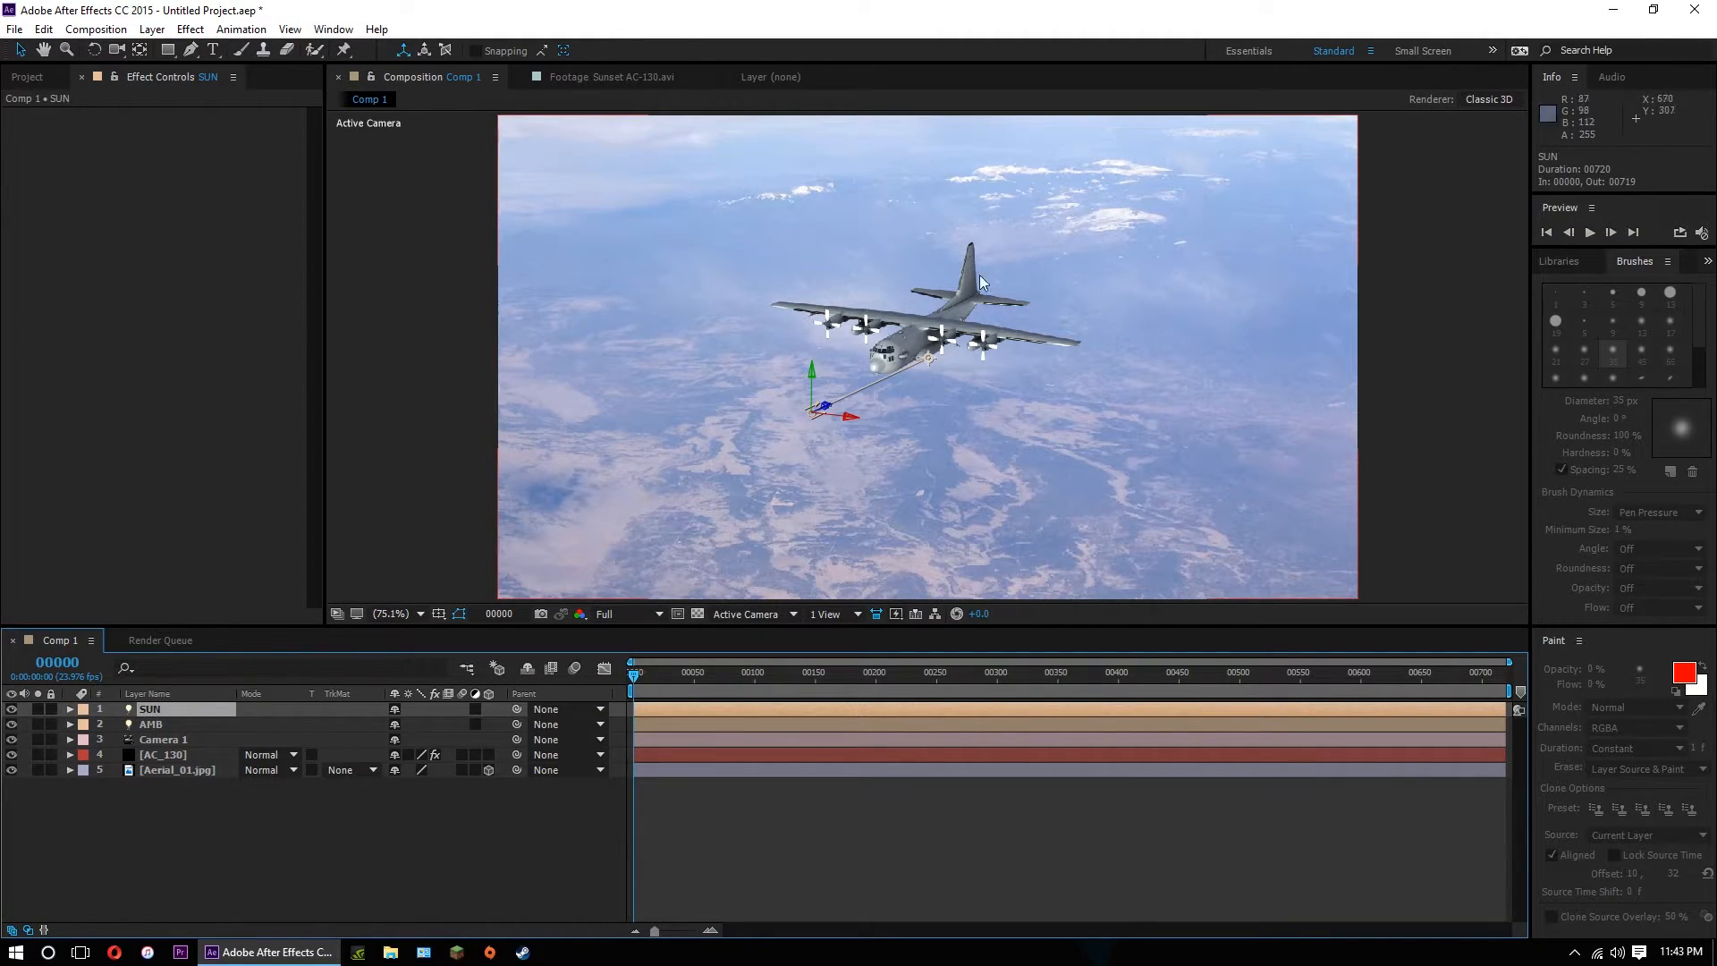
pyautogui.moveTo(821, 409); pyautogui.dragTo(846, 165)
pyautogui.moveTo(677, 308); pyautogui.dragTo(436, 201)
pyautogui.moveTo(581, 260); pyautogui.dragTo(548, 334)
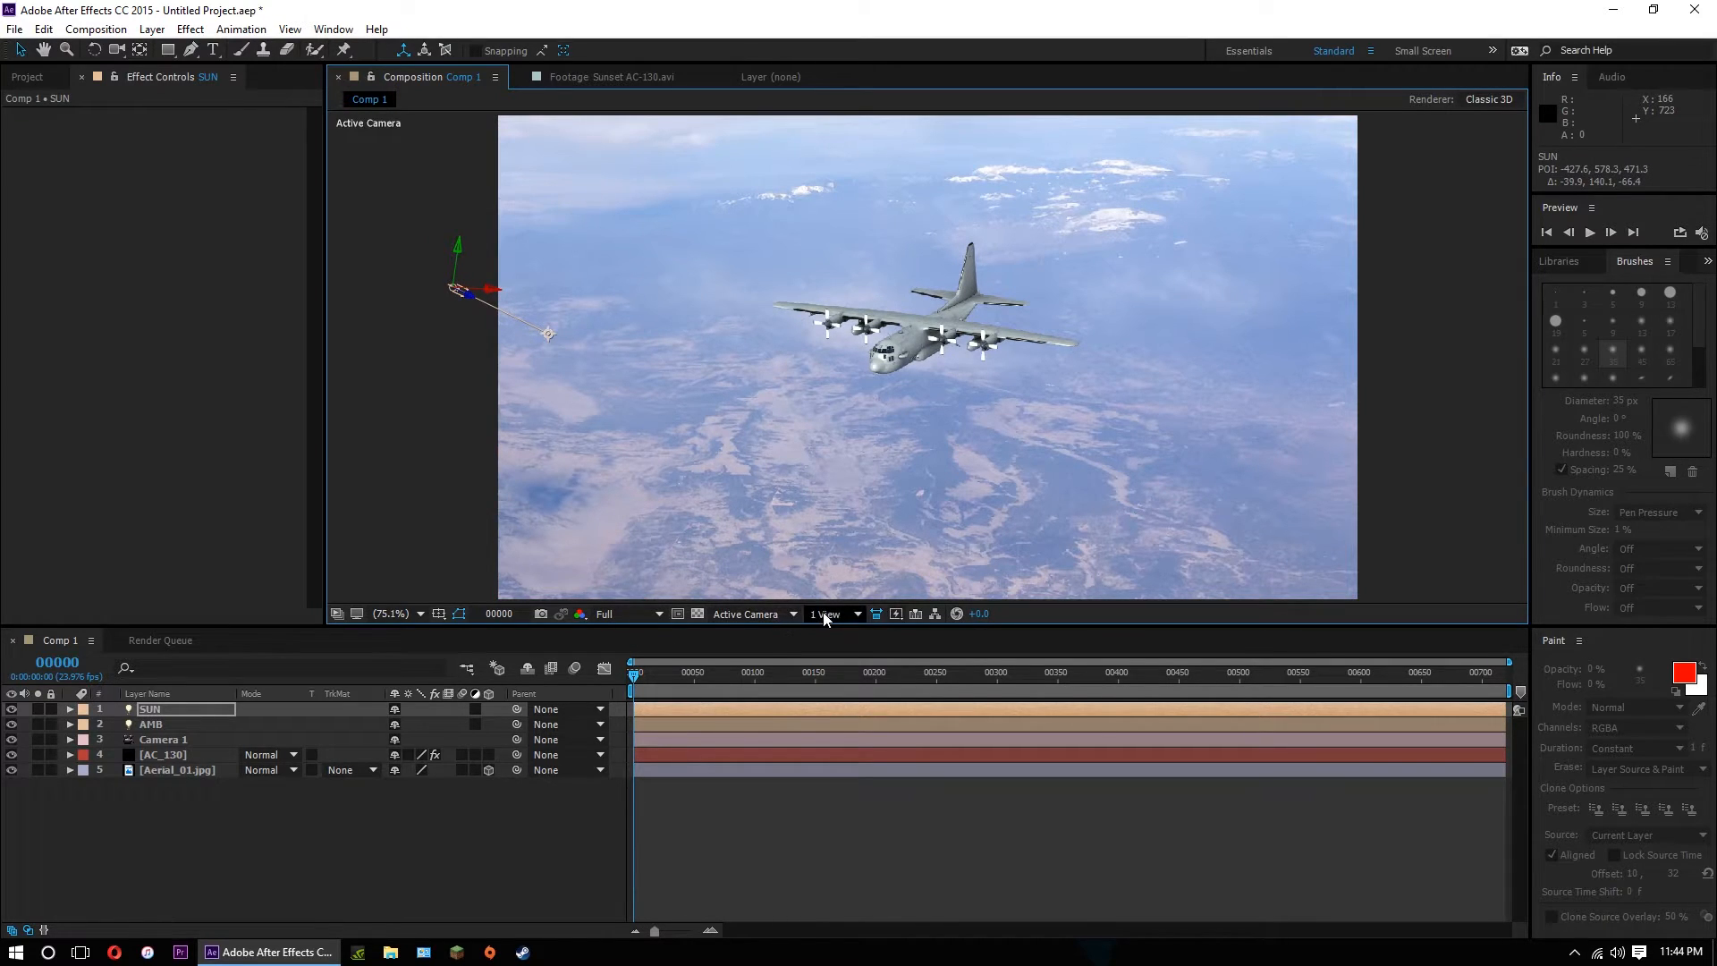
# Using the Top view, move SUN's point of interest to about 300.4, 578.3, -56.7 beside the aircraft, and return to the Active Camera view.
pyautogui.click(754, 614)
pyautogui.click(777, 726)
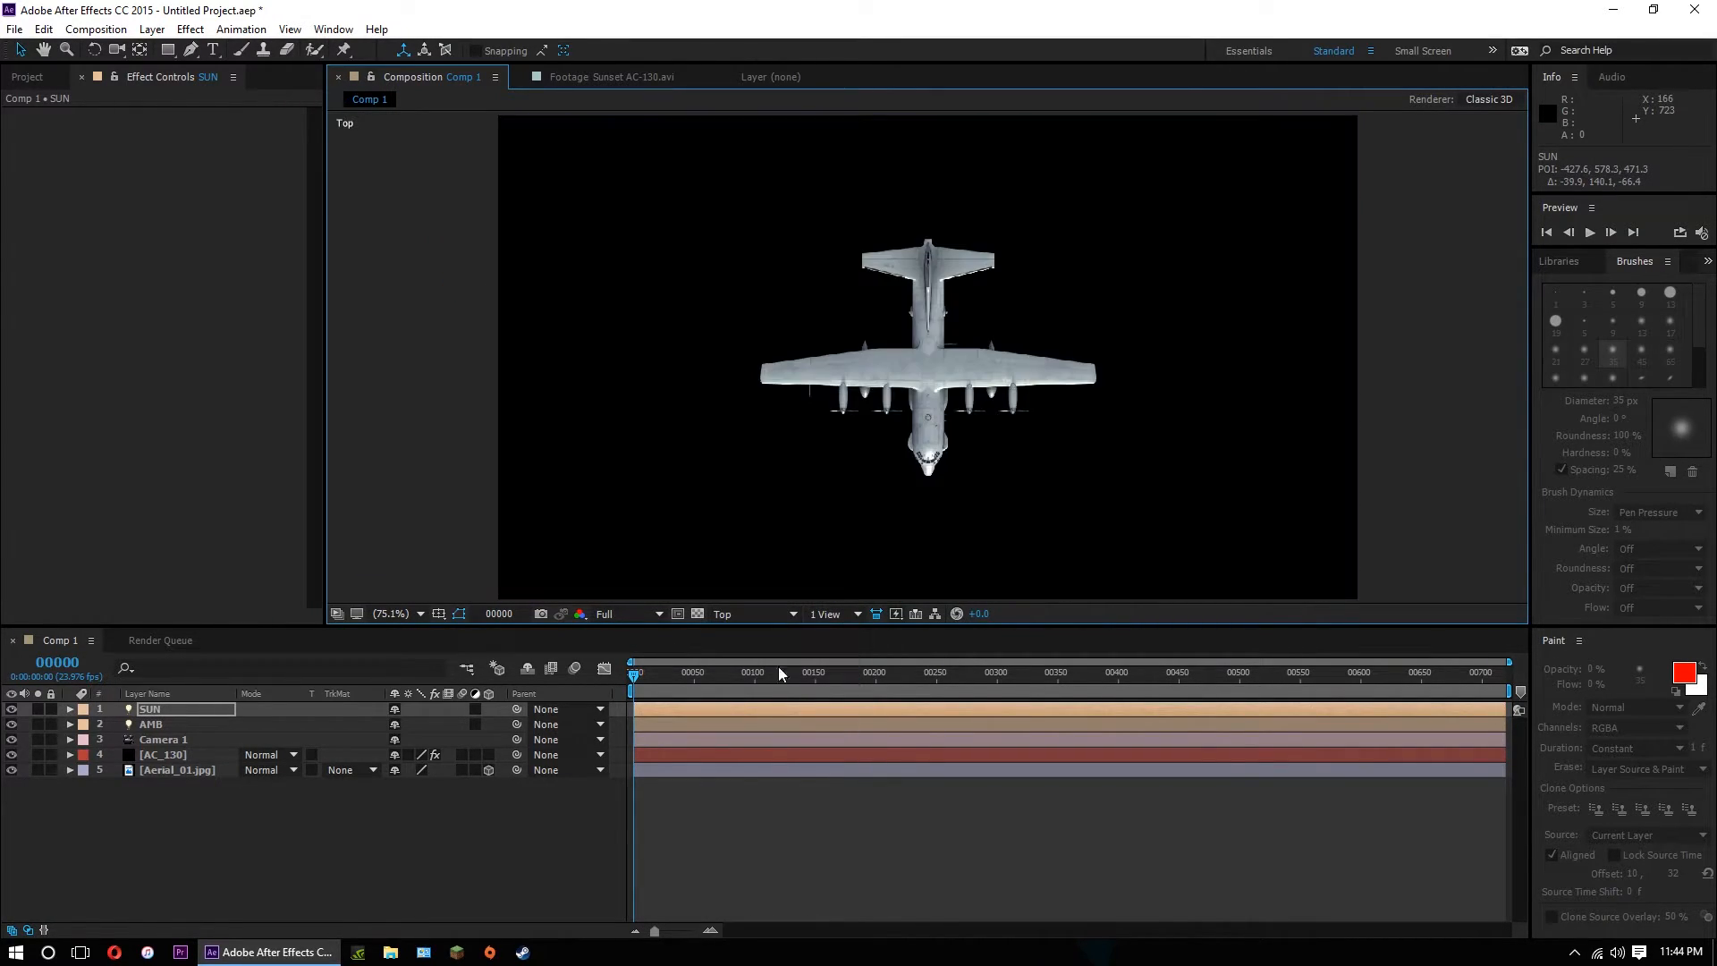
pyautogui.press(',')
pyautogui.press(',')
pyautogui.moveTo(692, 255); pyautogui.dragTo(852, 370)
pyautogui.click(759, 615)
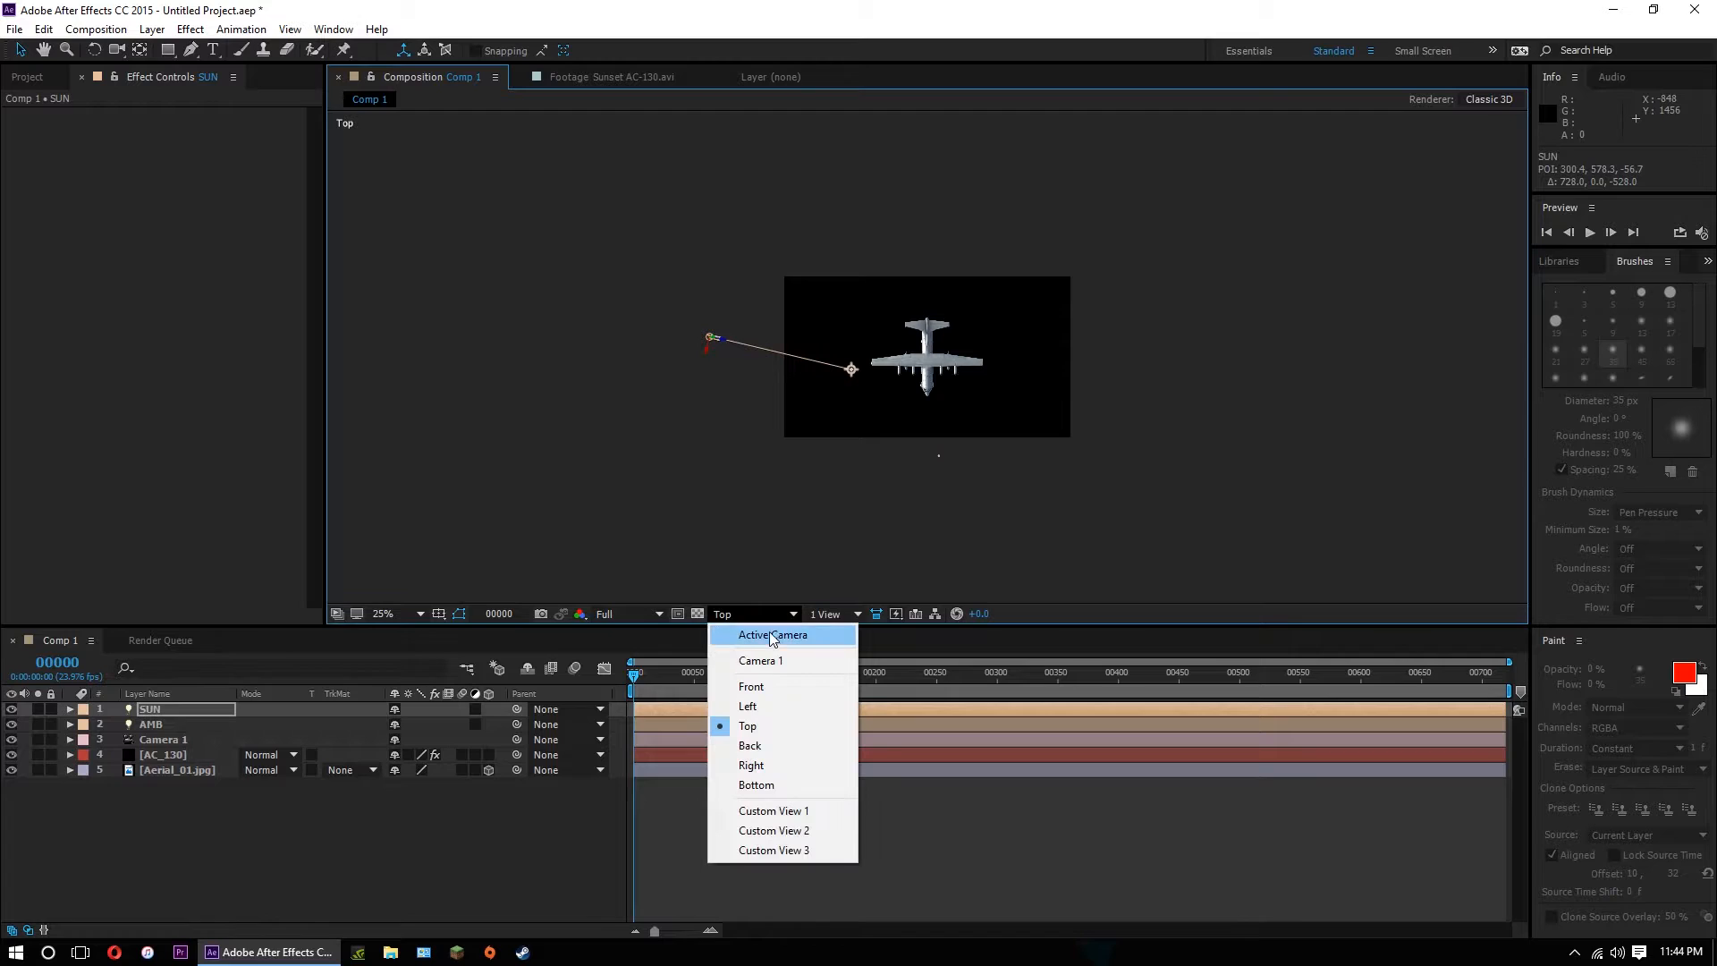
pyautogui.click(771, 636)
pyautogui.press('.')
pyautogui.press('.')
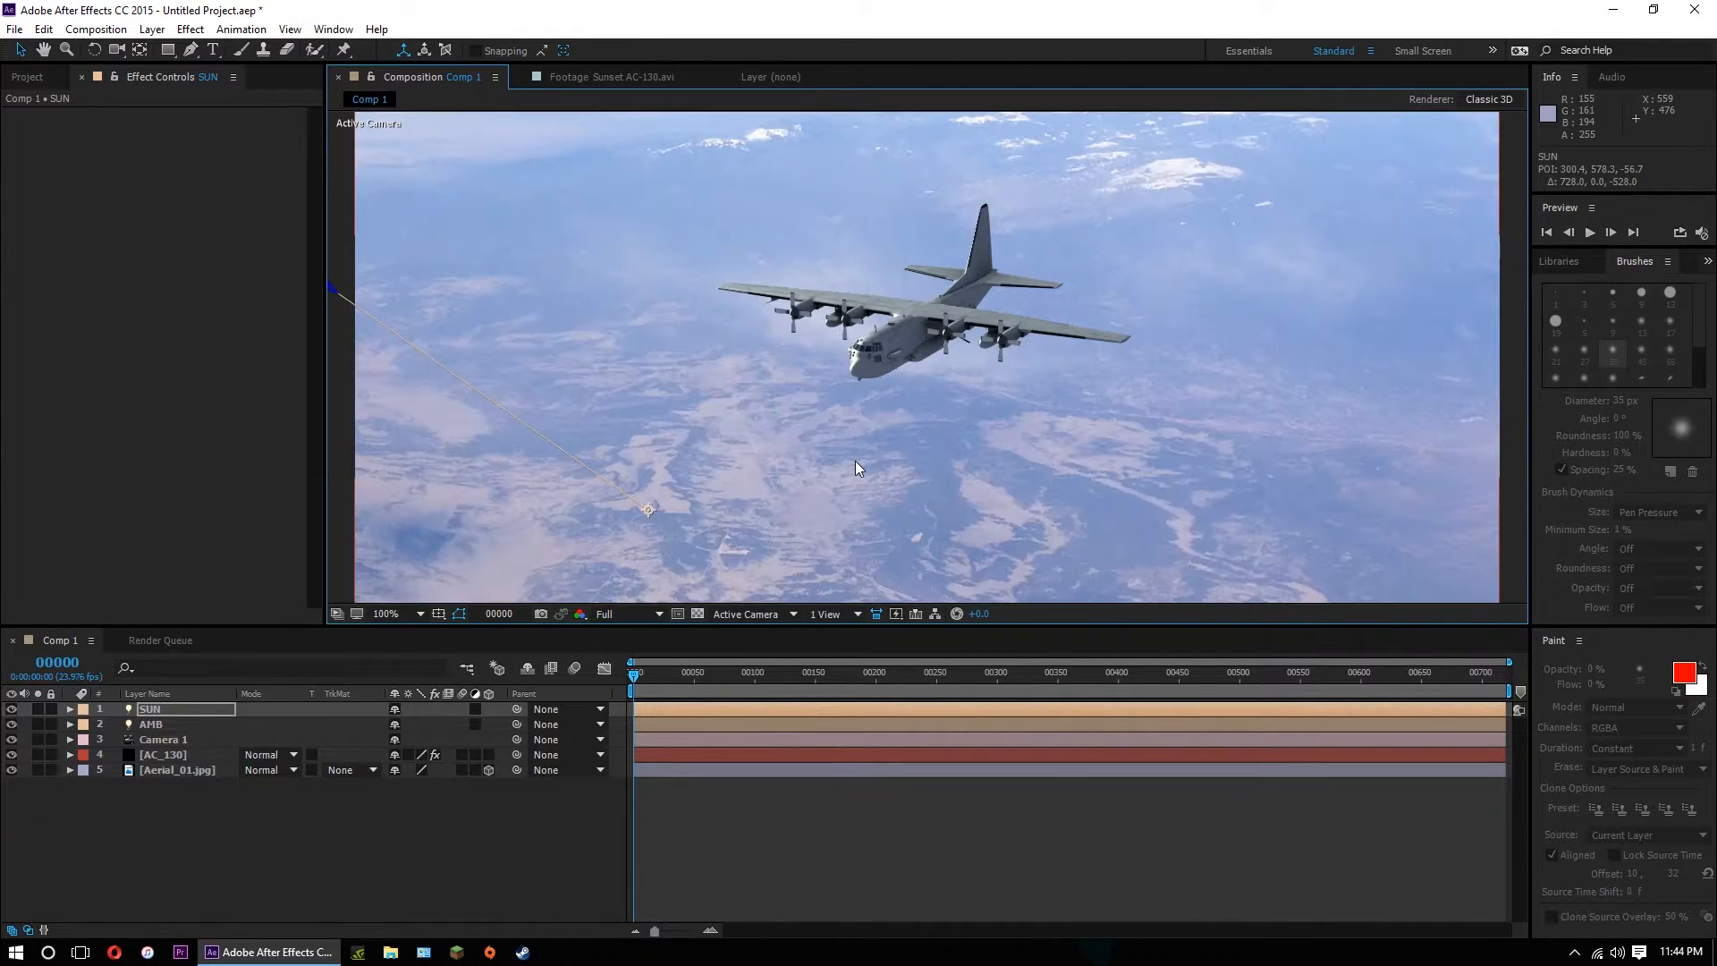
pyautogui.press(',')
pyautogui.click(390, 614)
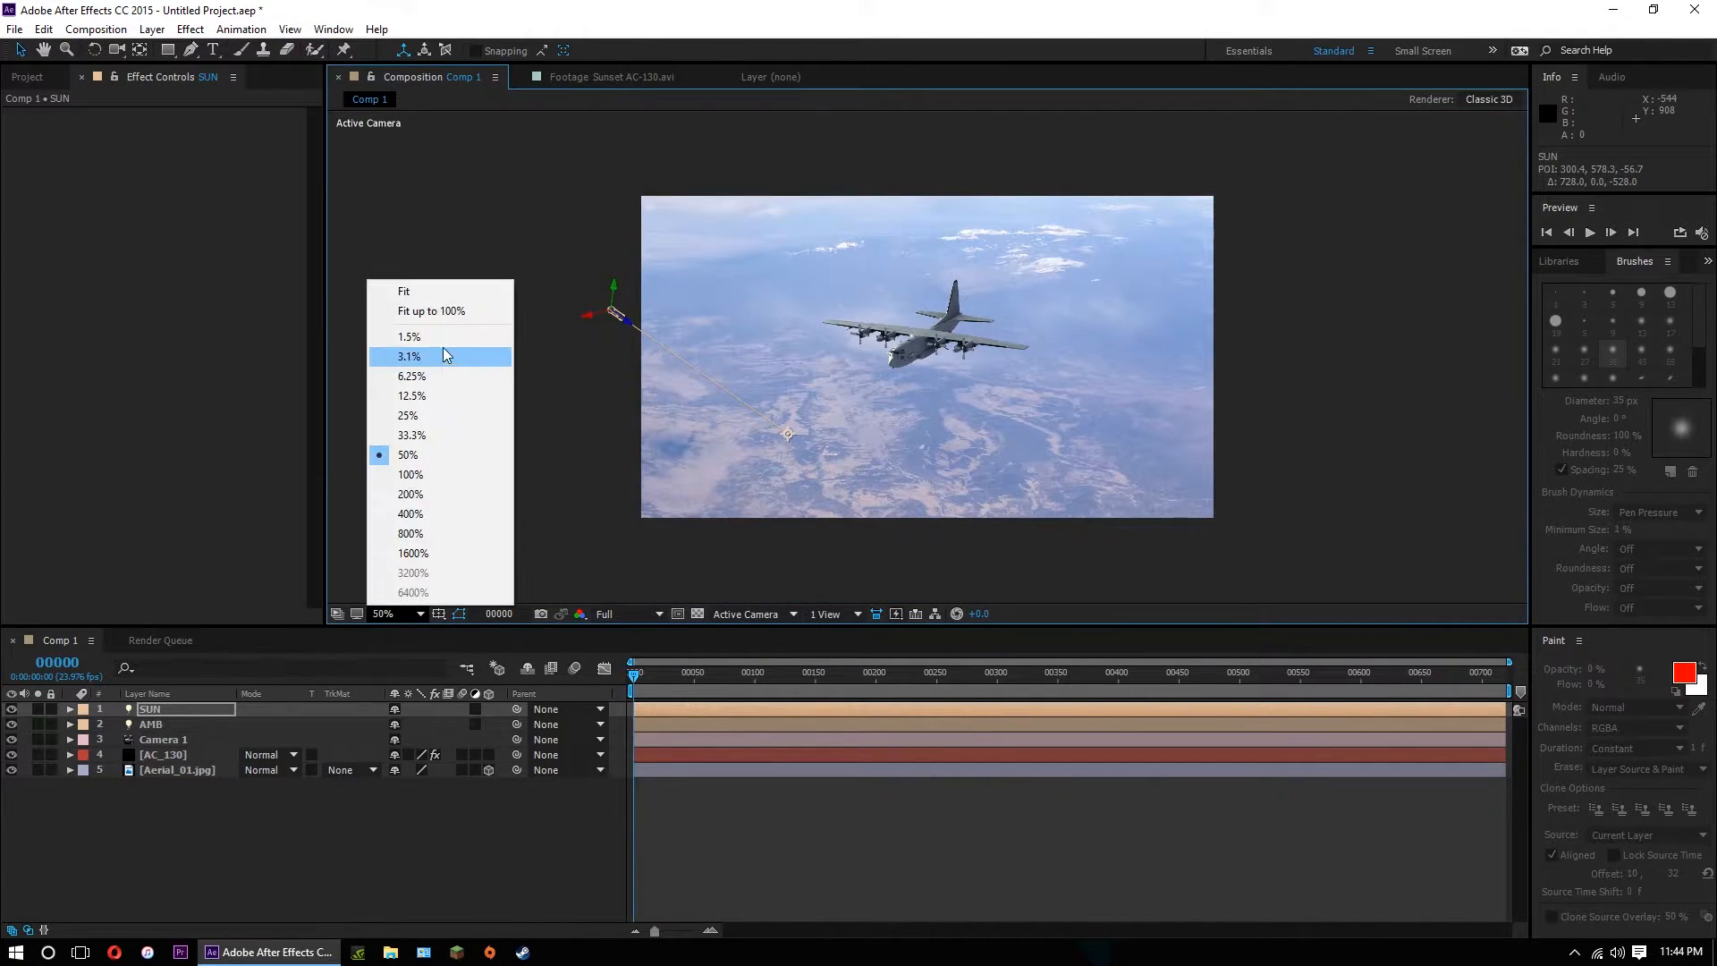
pyautogui.click(448, 310)
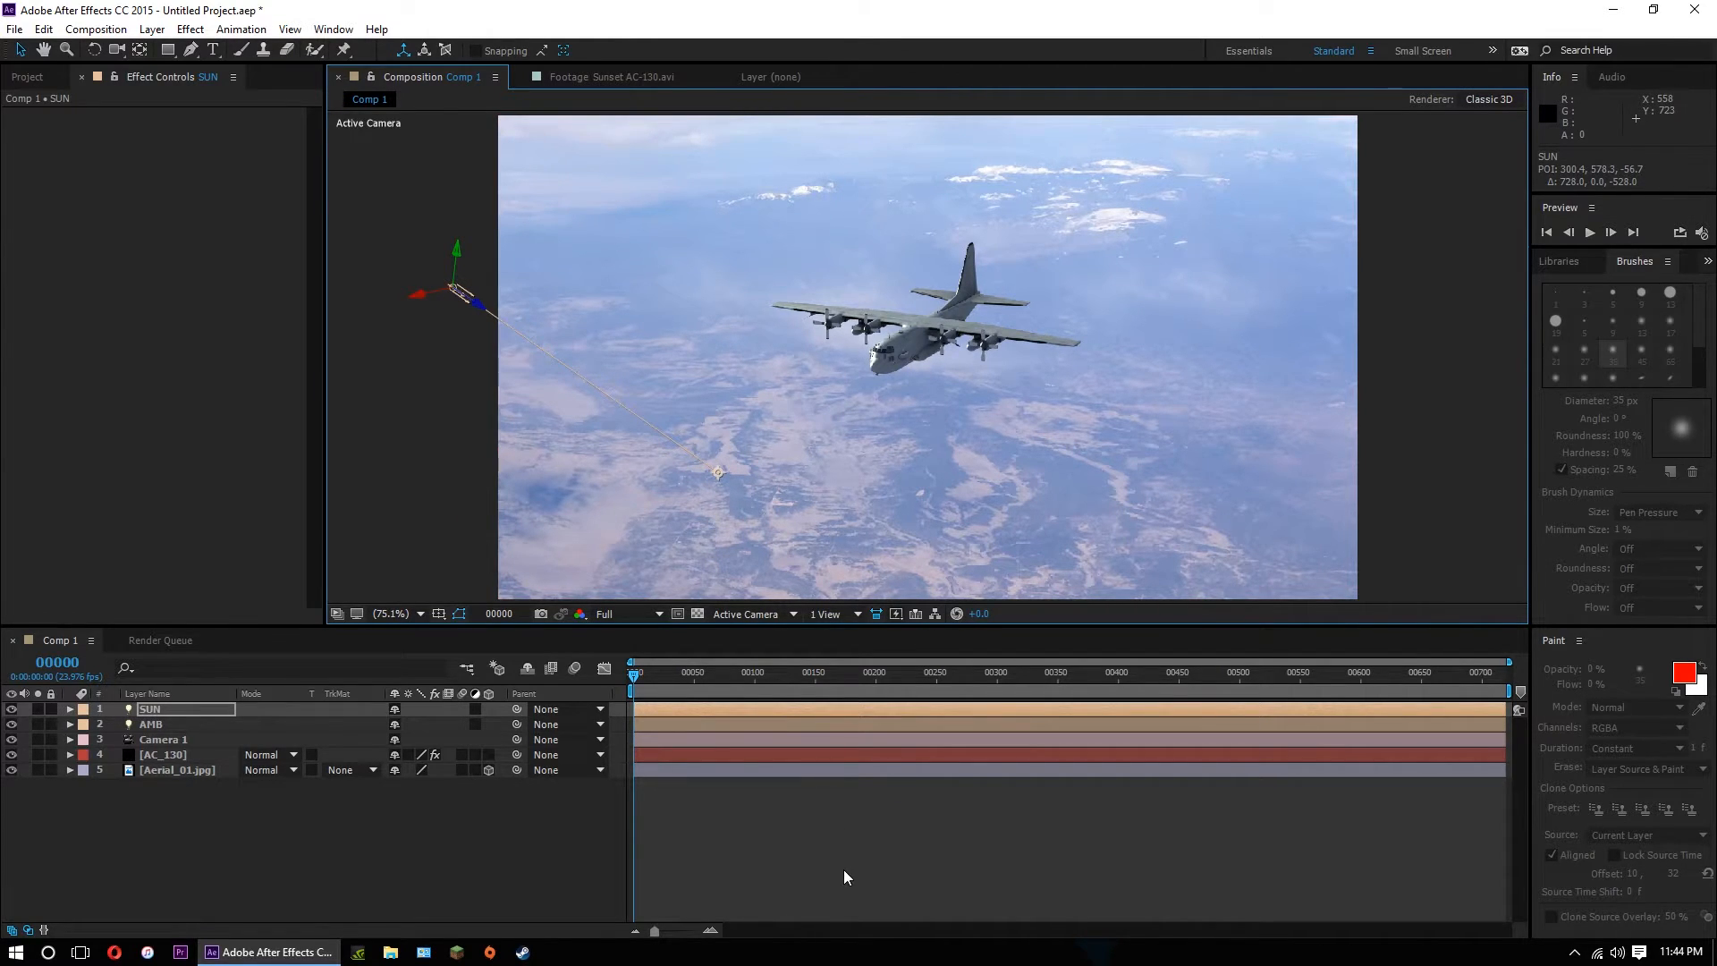
# Set the AMB light's intensity to 150%.
pyautogui.click(151, 726)
pyautogui.doubleClick(151, 728)
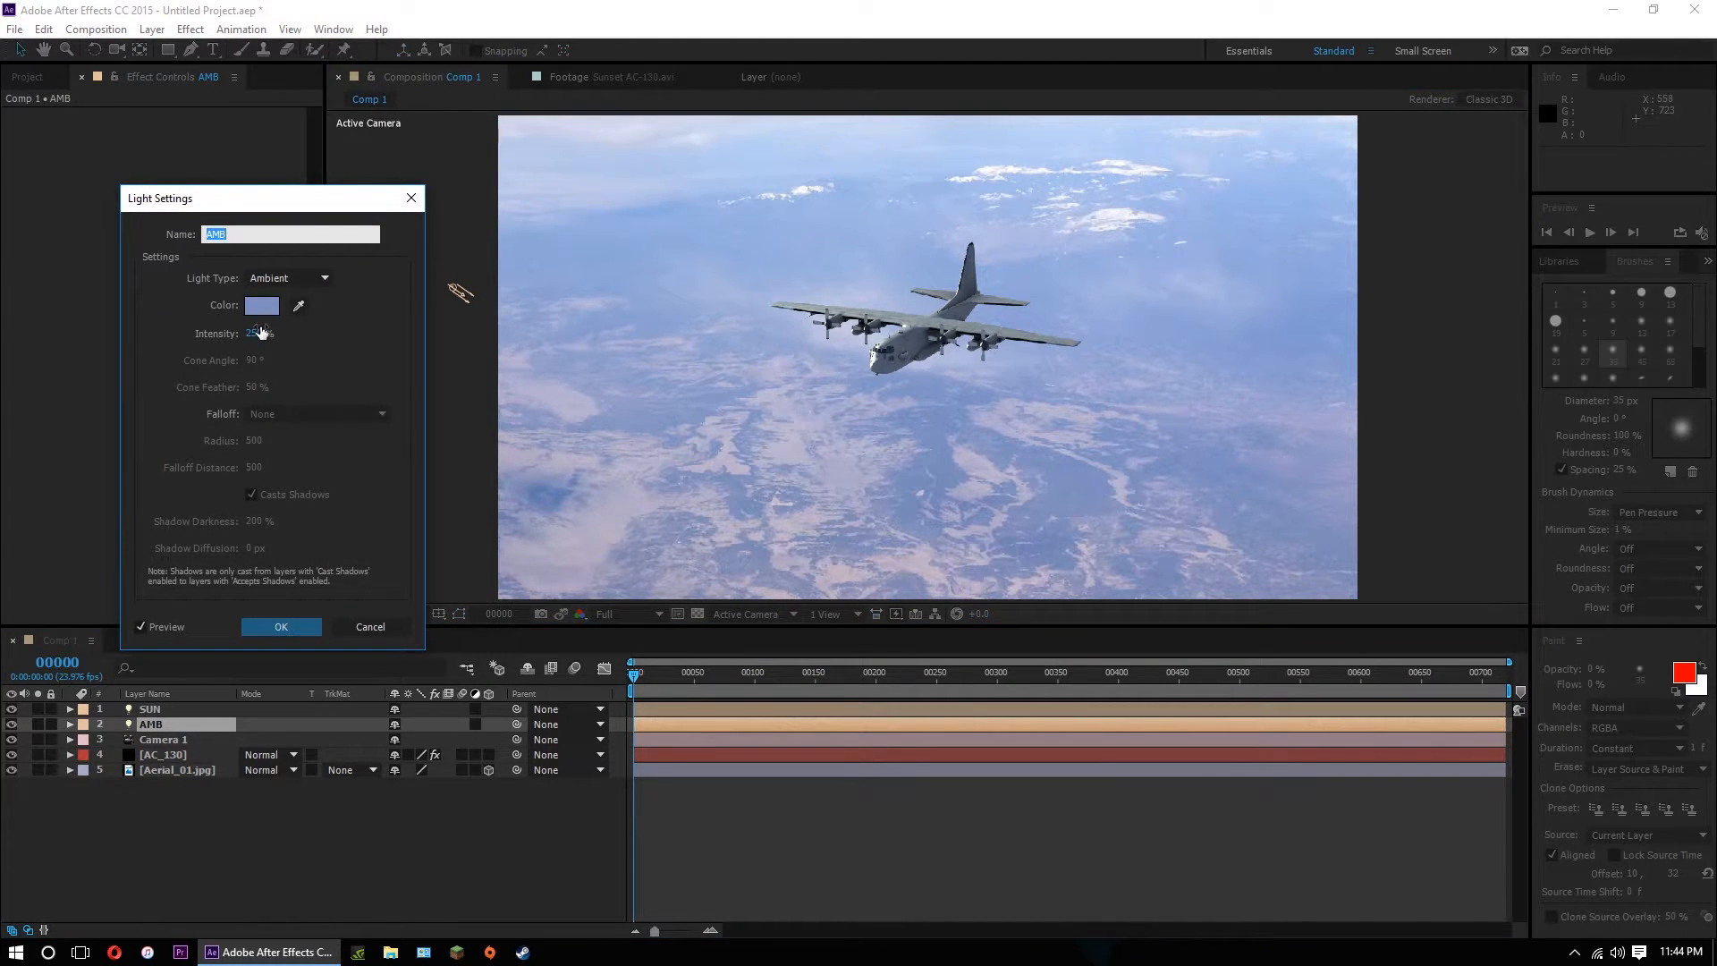
pyautogui.click(260, 333)
pyautogui.write('150')
pyautogui.press('Return')
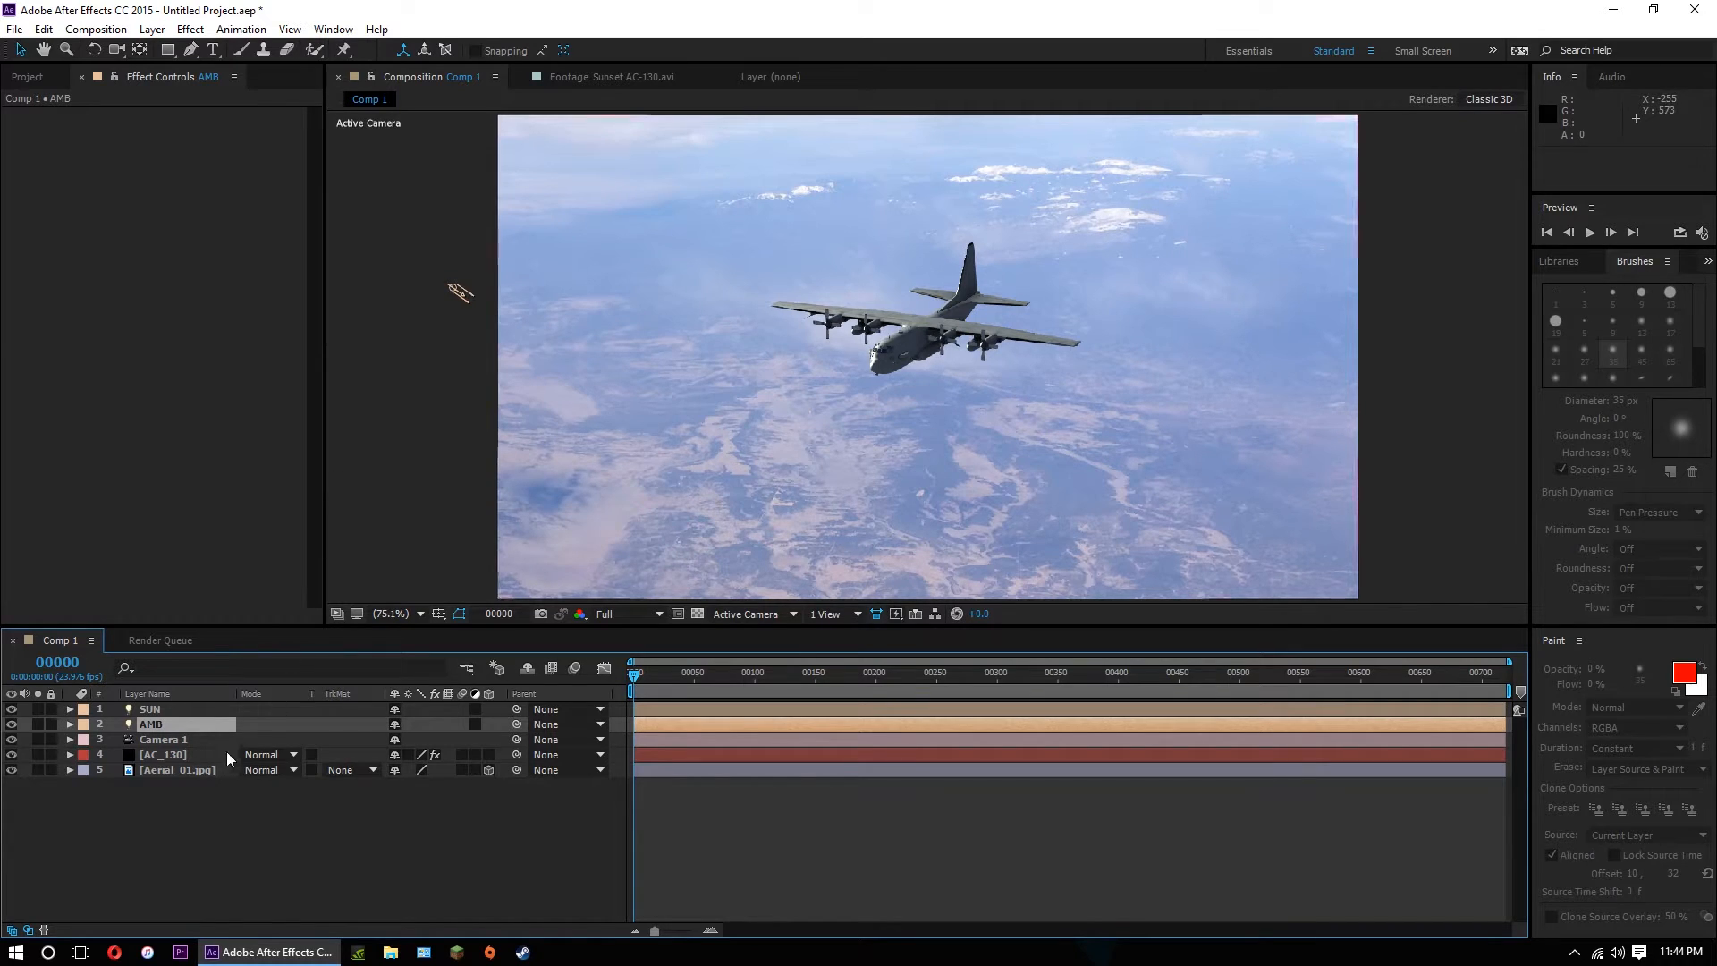
pyautogui.scroll(3, 797, 402)
pyautogui.scroll(-2, 798, 394)
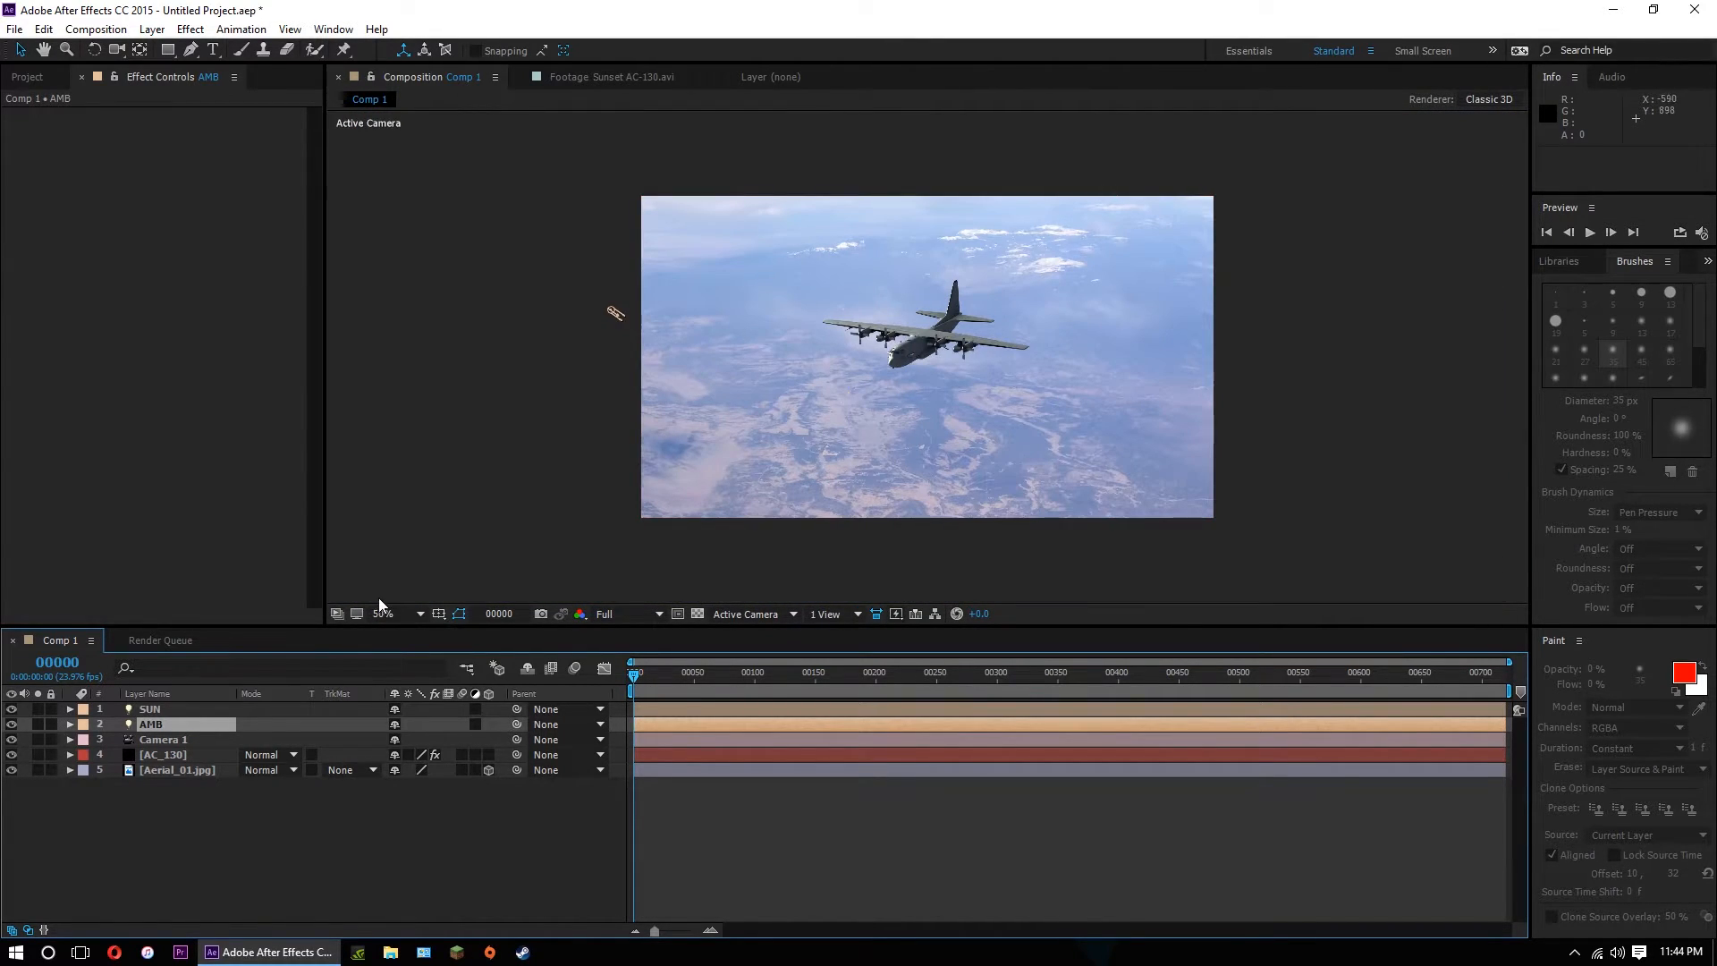
pyautogui.click(387, 613)
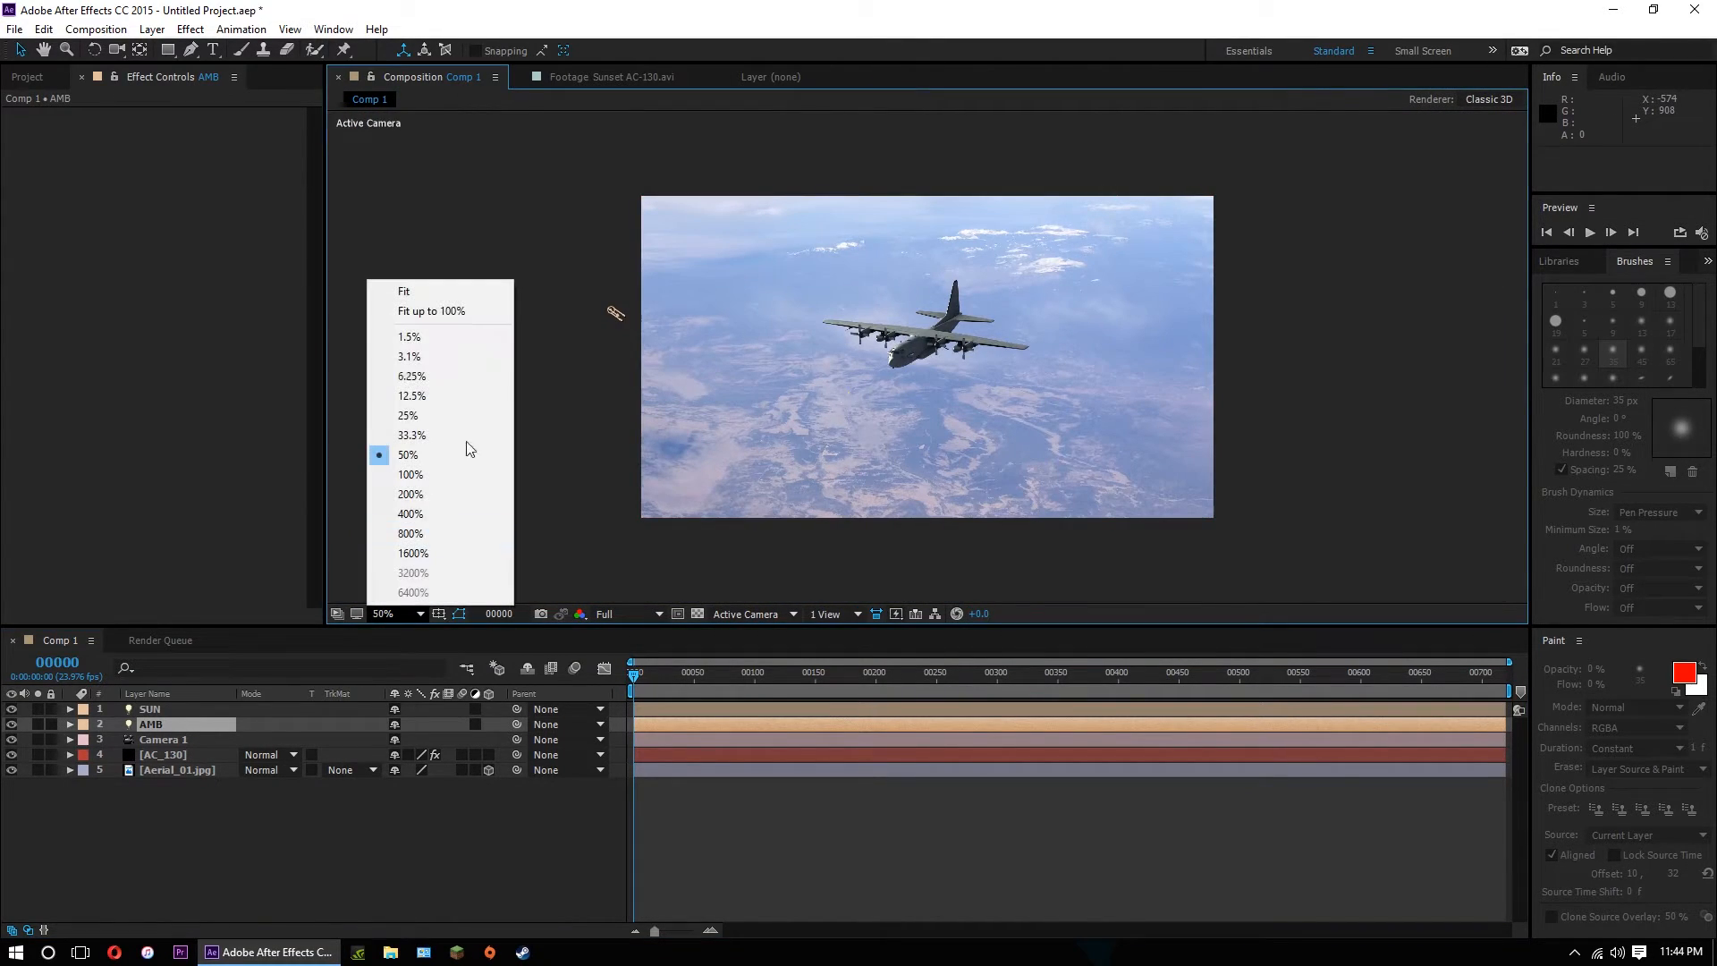
pyautogui.click(476, 313)
# Duplicate the SUN light, rename the copy as PHIL, and place it directly beneath SUN in the layer order.
pyautogui.click(161, 710)
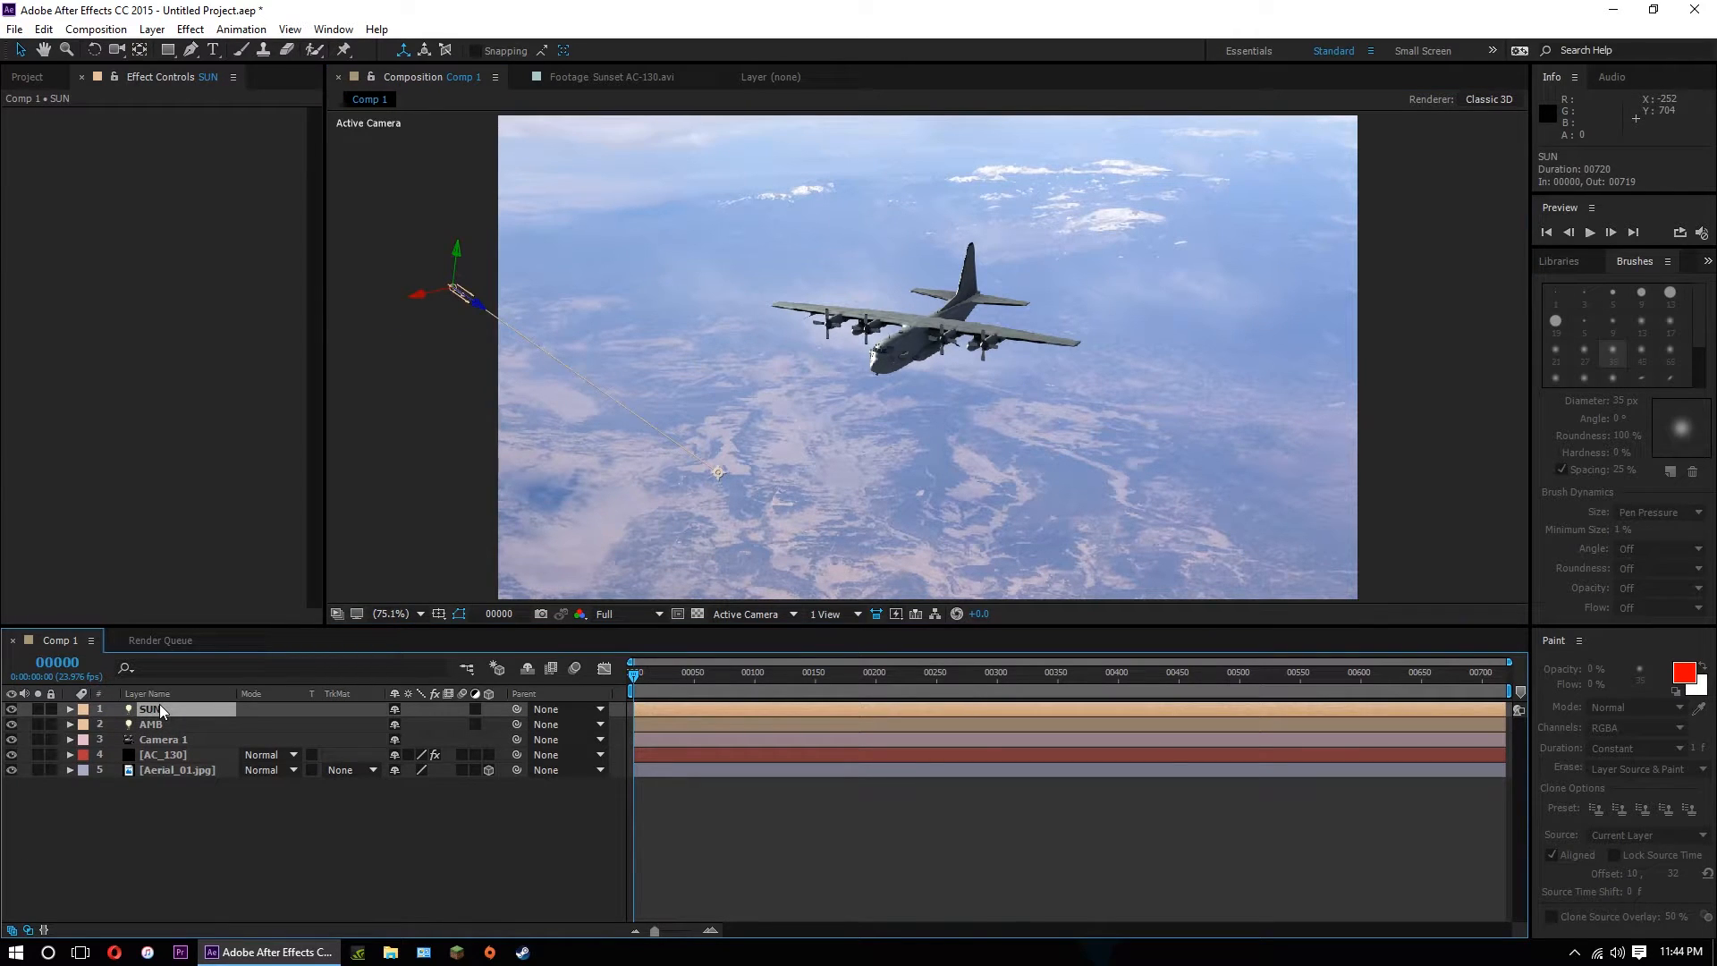
pyautogui.hotkey('ctrl', 'd')
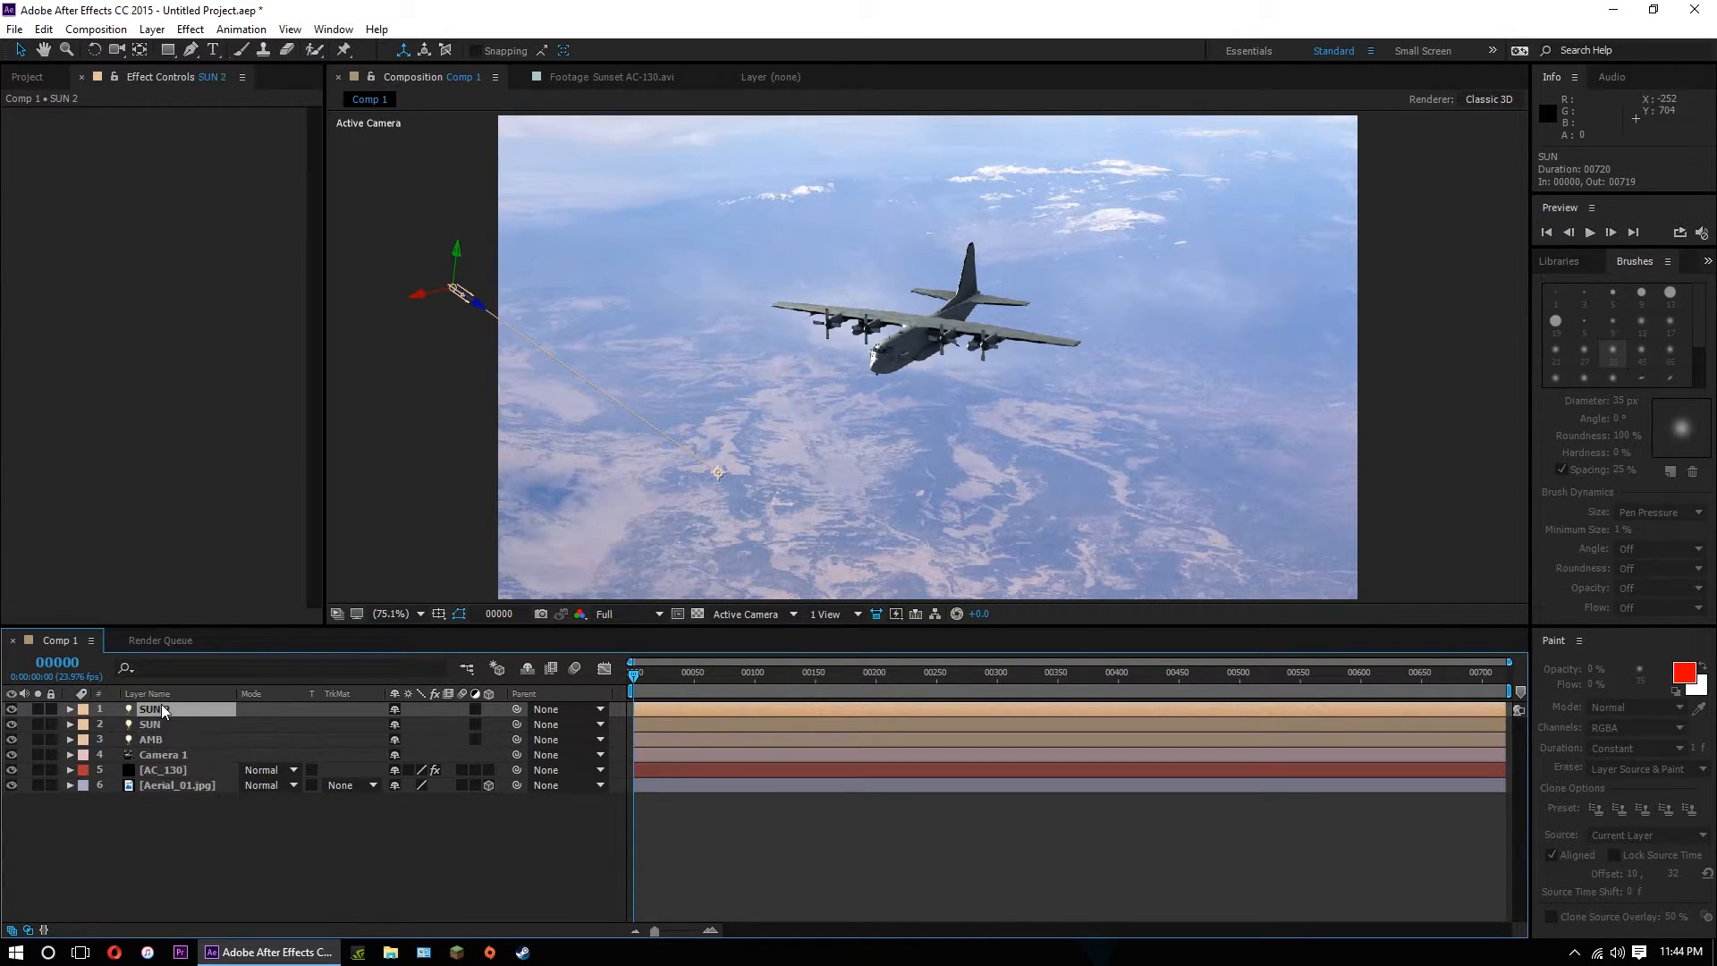
pyautogui.doubleClick(168, 708)
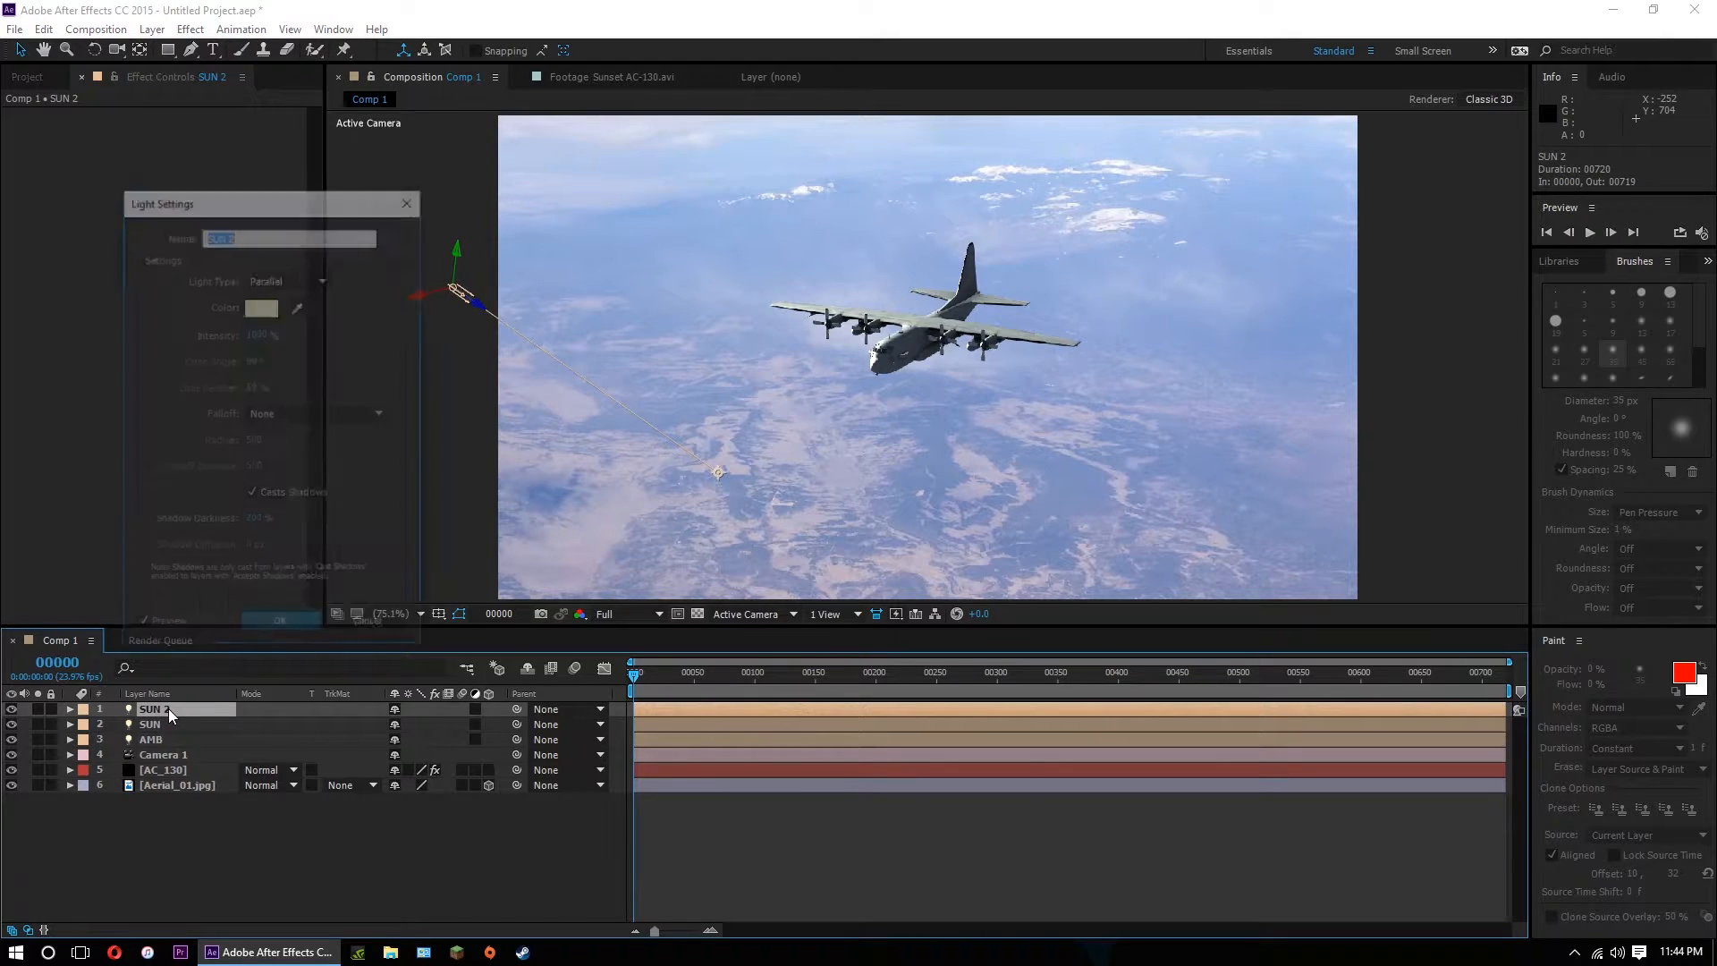
pyautogui.press('BackSpace')
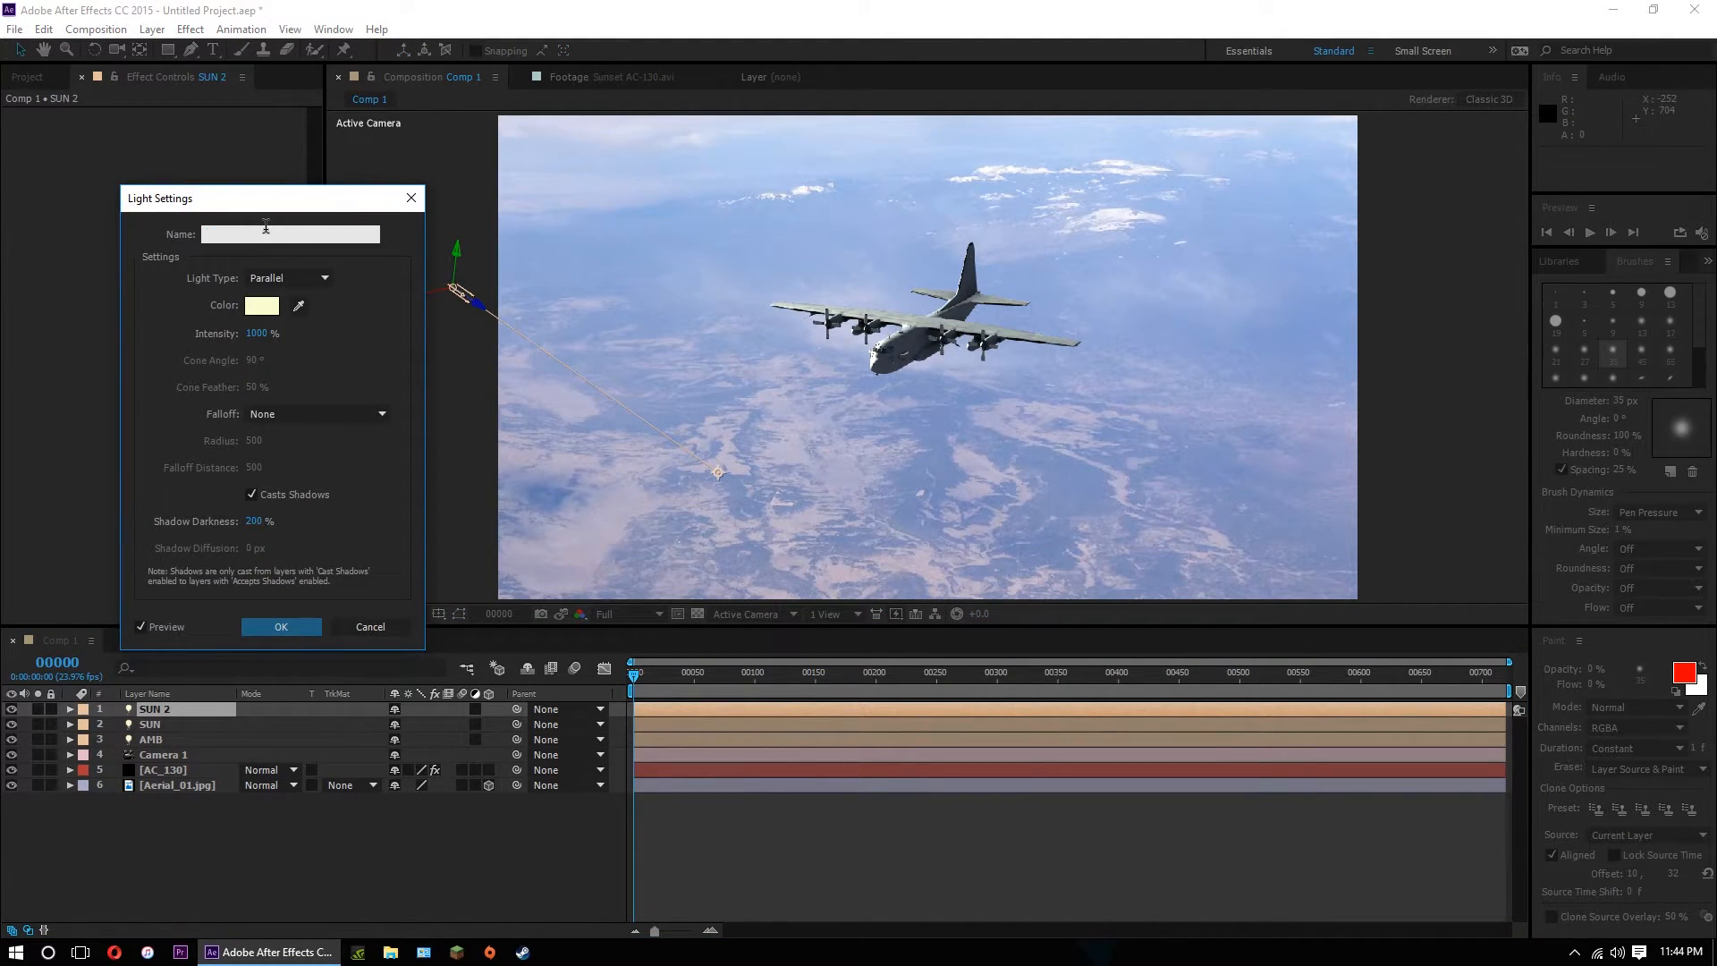
pyautogui.write('FiFl')
pyautogui.click(304, 628)
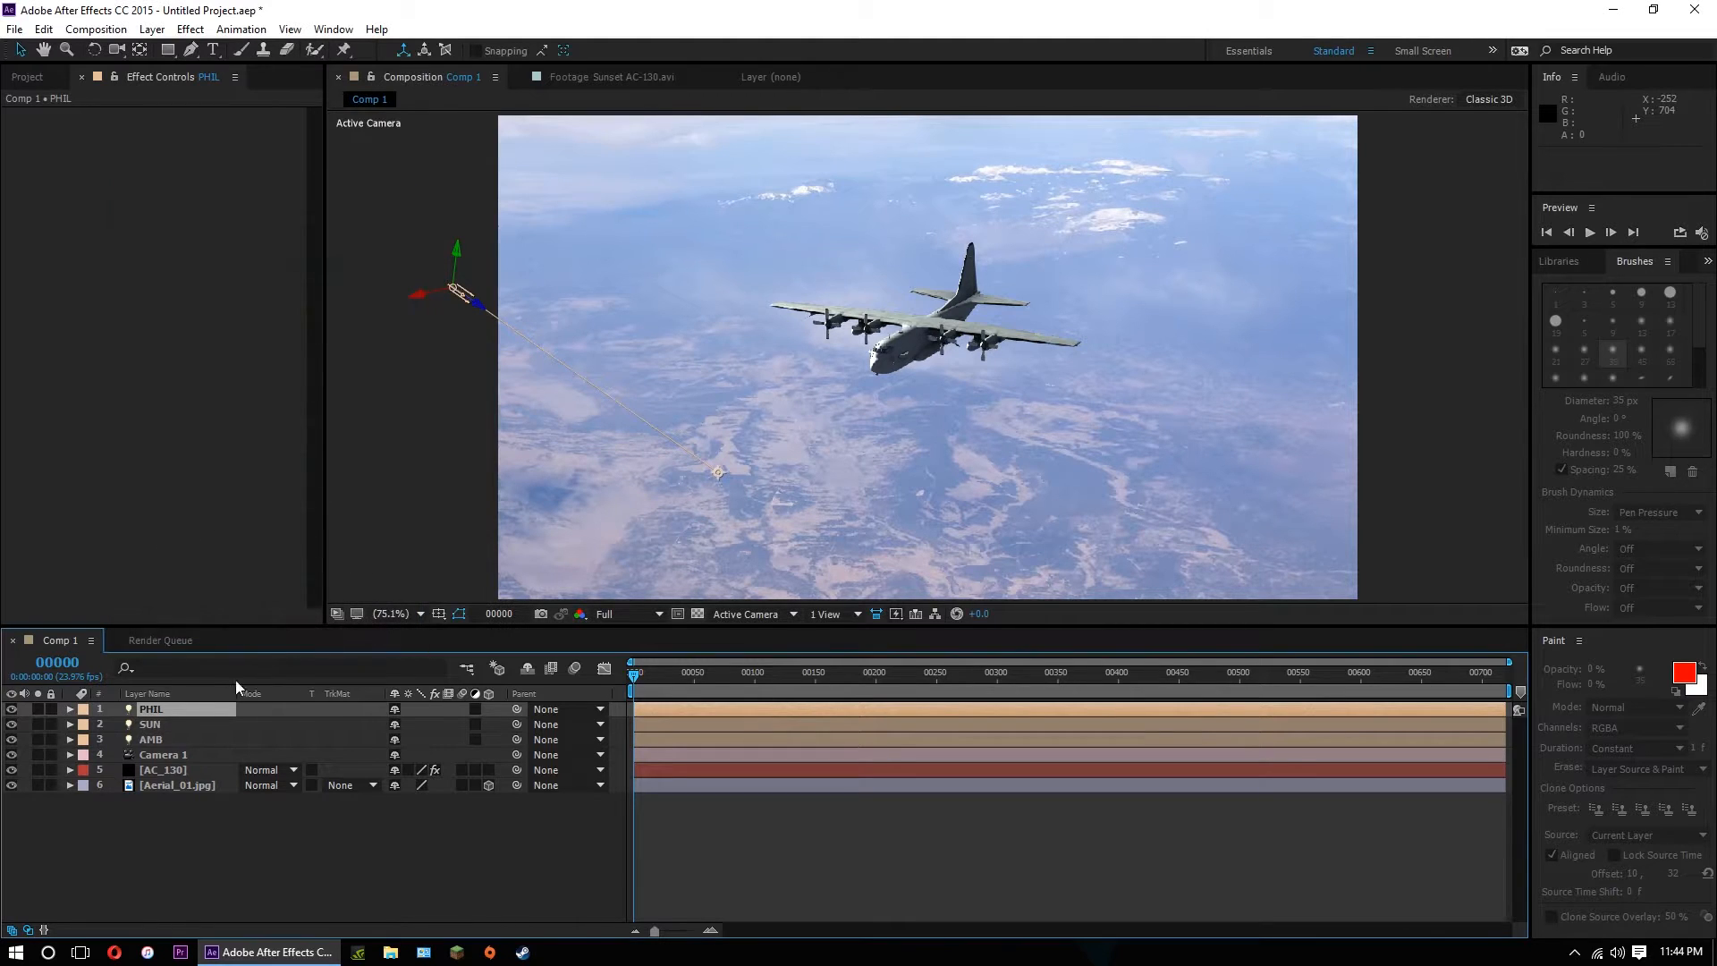
pyautogui.moveTo(162, 711); pyautogui.dragTo(176, 726)
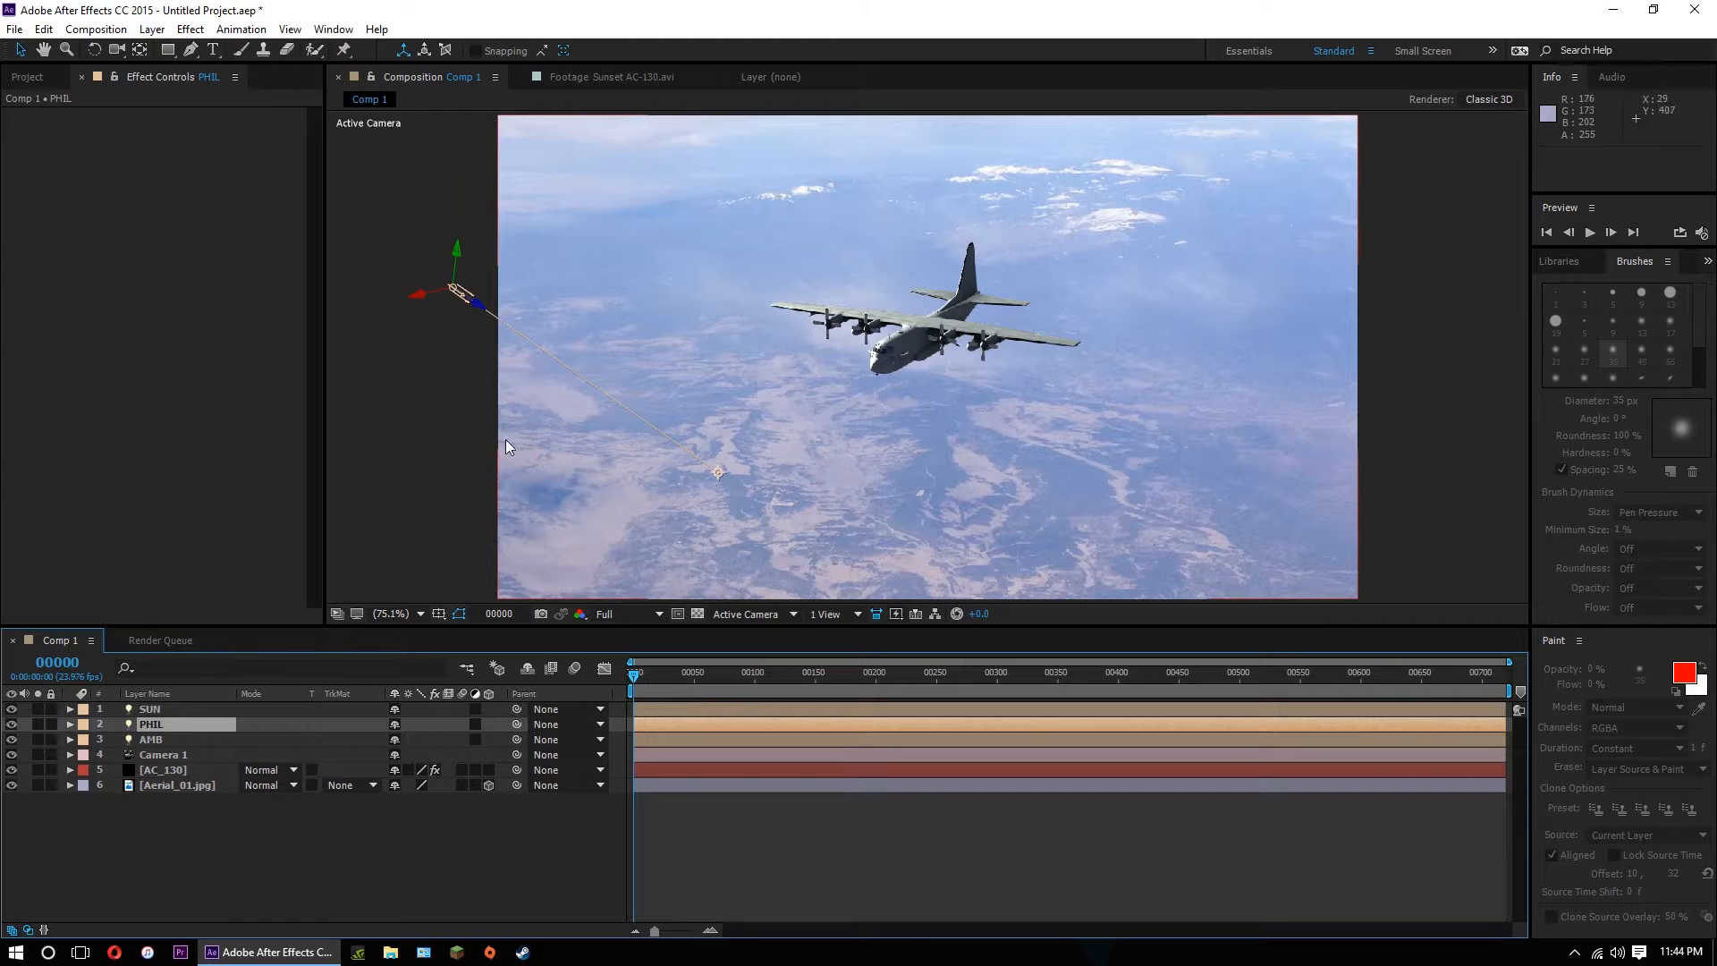
# Using the Top view, move the PHIL light behind the aircraft to a position of about 240.7, 540.3, 248.0.
pyautogui.click(769, 614)
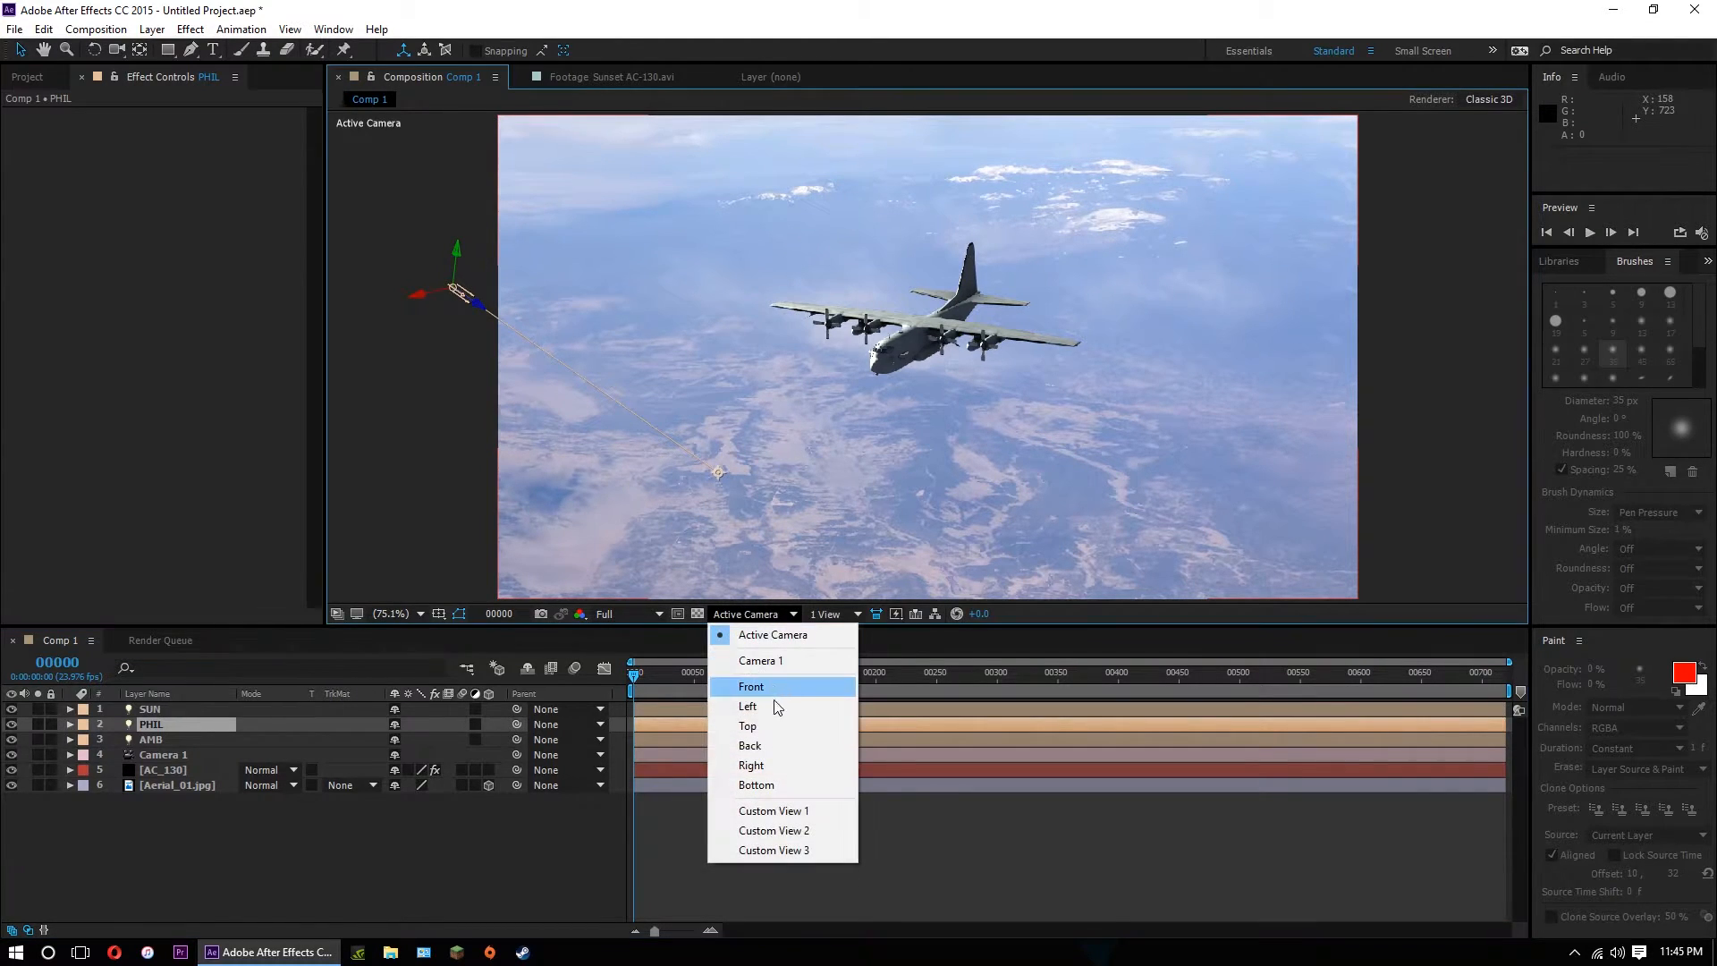
pyautogui.click(774, 731)
pyautogui.press(',')
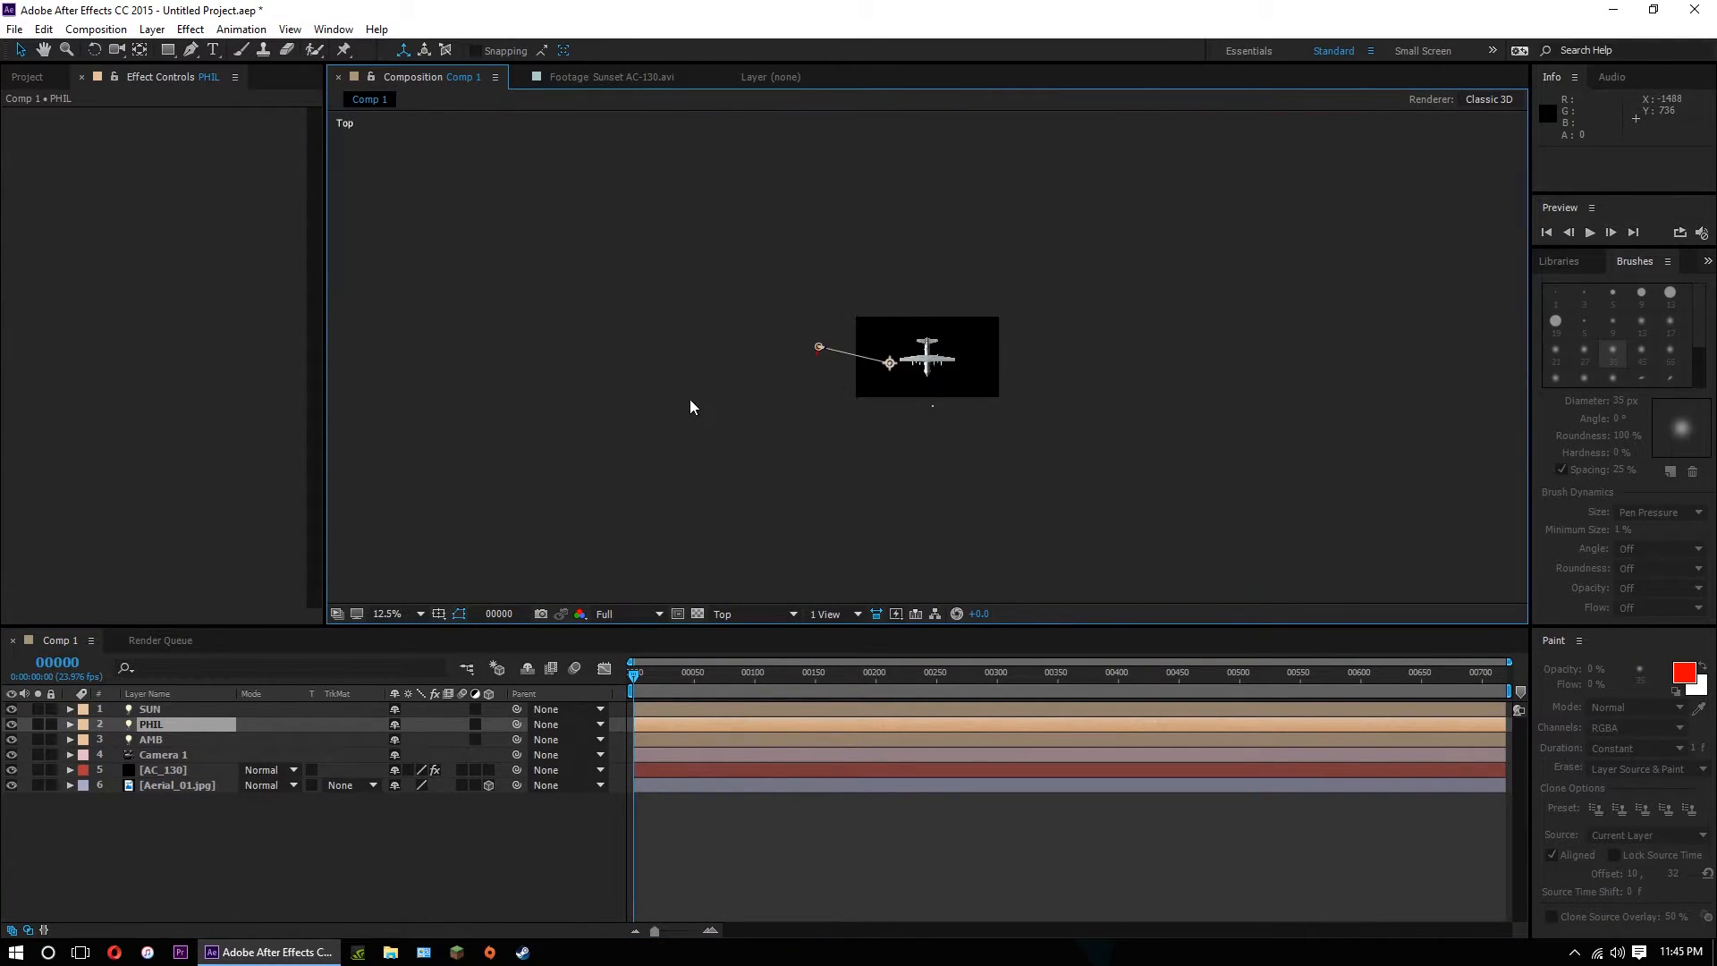
pyautogui.moveTo(517, 324); pyautogui.dragTo(779, 254)
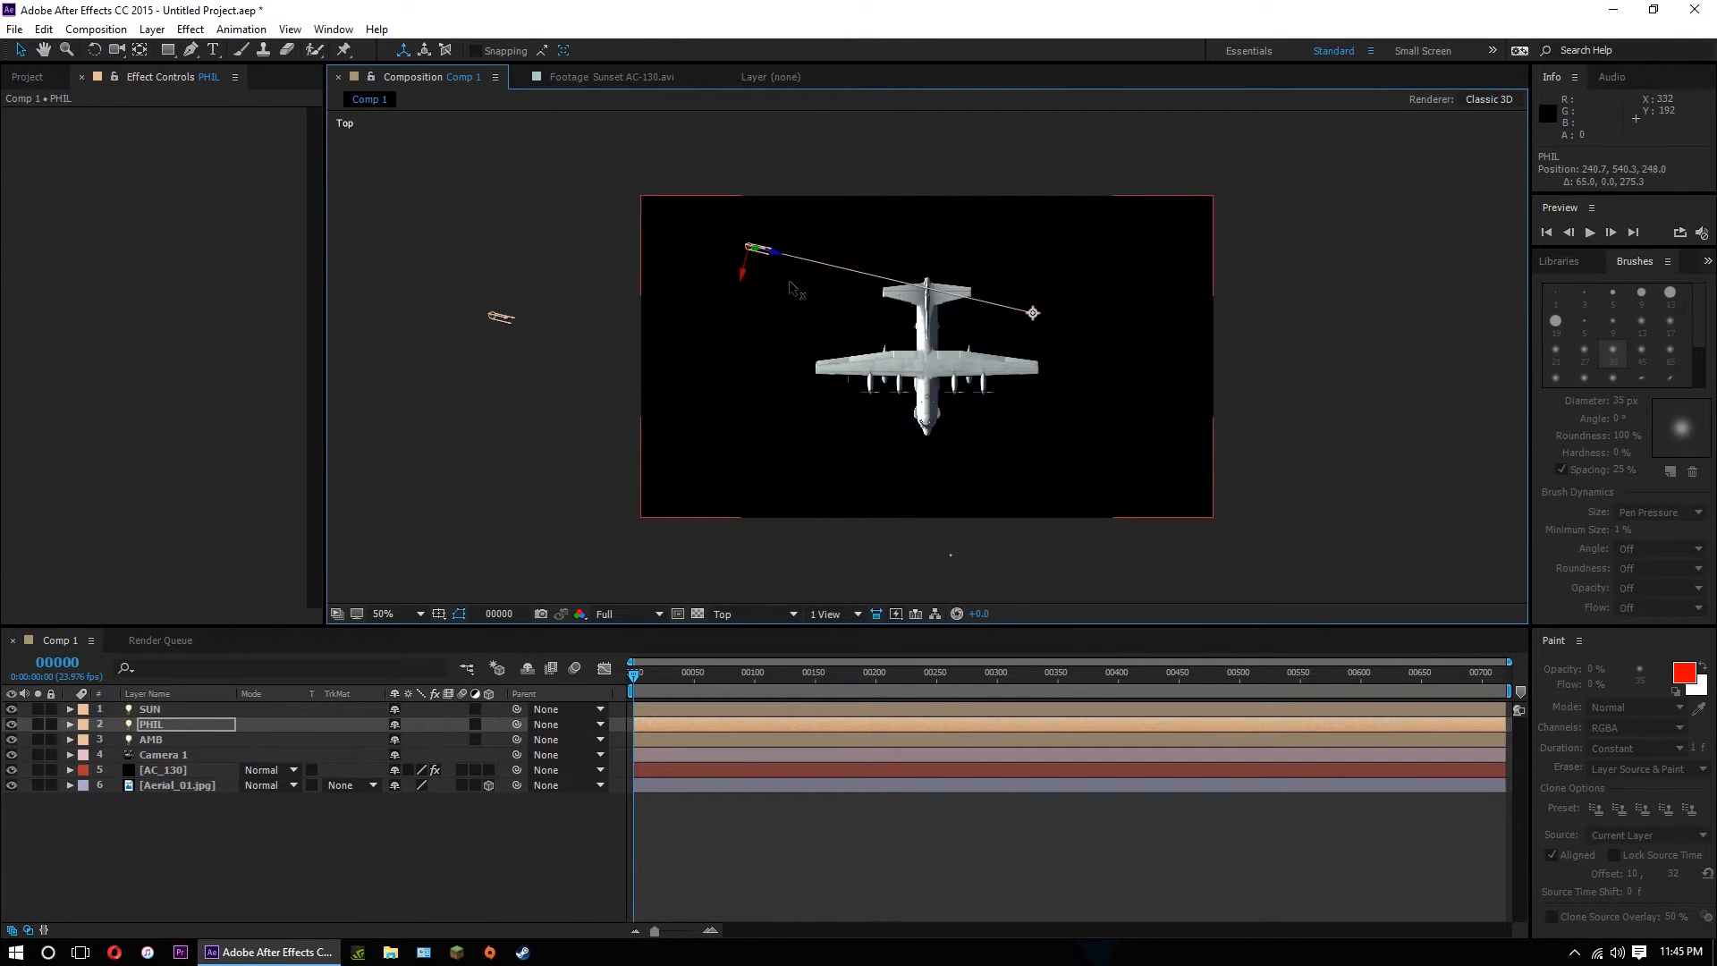
# Using the Front view, raise PHIL above the aircraft, set its point of interest at about 643.2, 329.6, 52.8, and return to Active Camera.
pyautogui.click(747, 613)
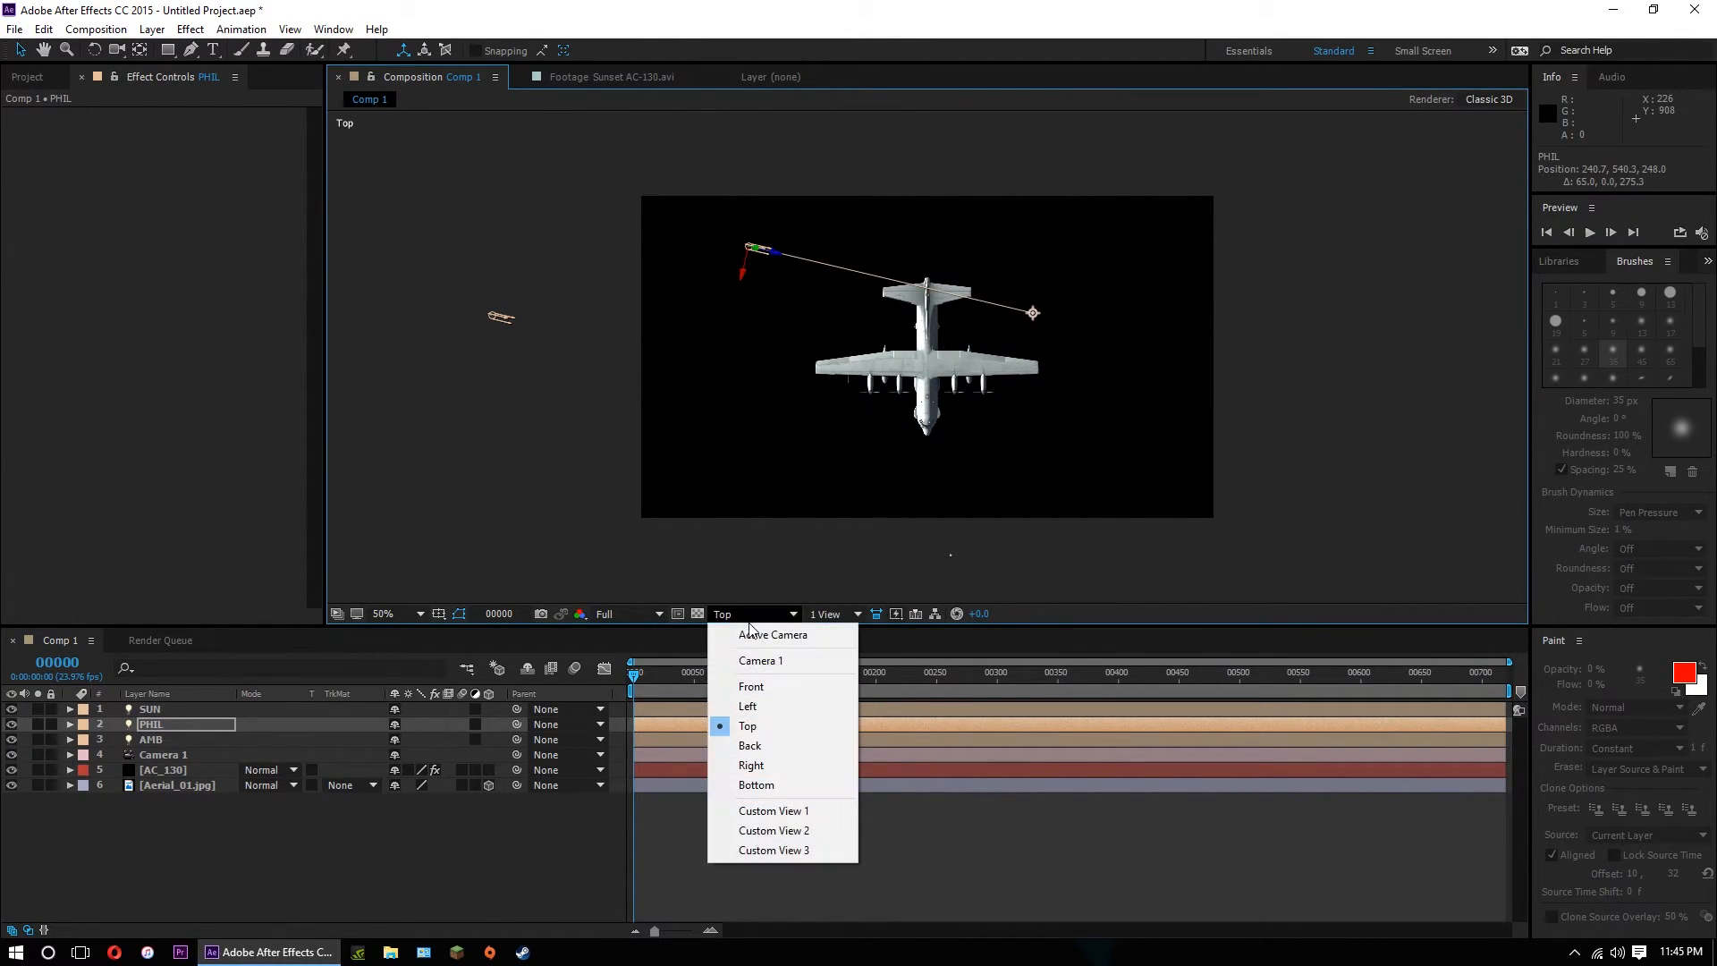
pyautogui.click(774, 687)
pyautogui.moveTo(756, 423); pyautogui.dragTo(889, 136)
pyautogui.moveTo(1119, 228); pyautogui.dragTo(931, 347)
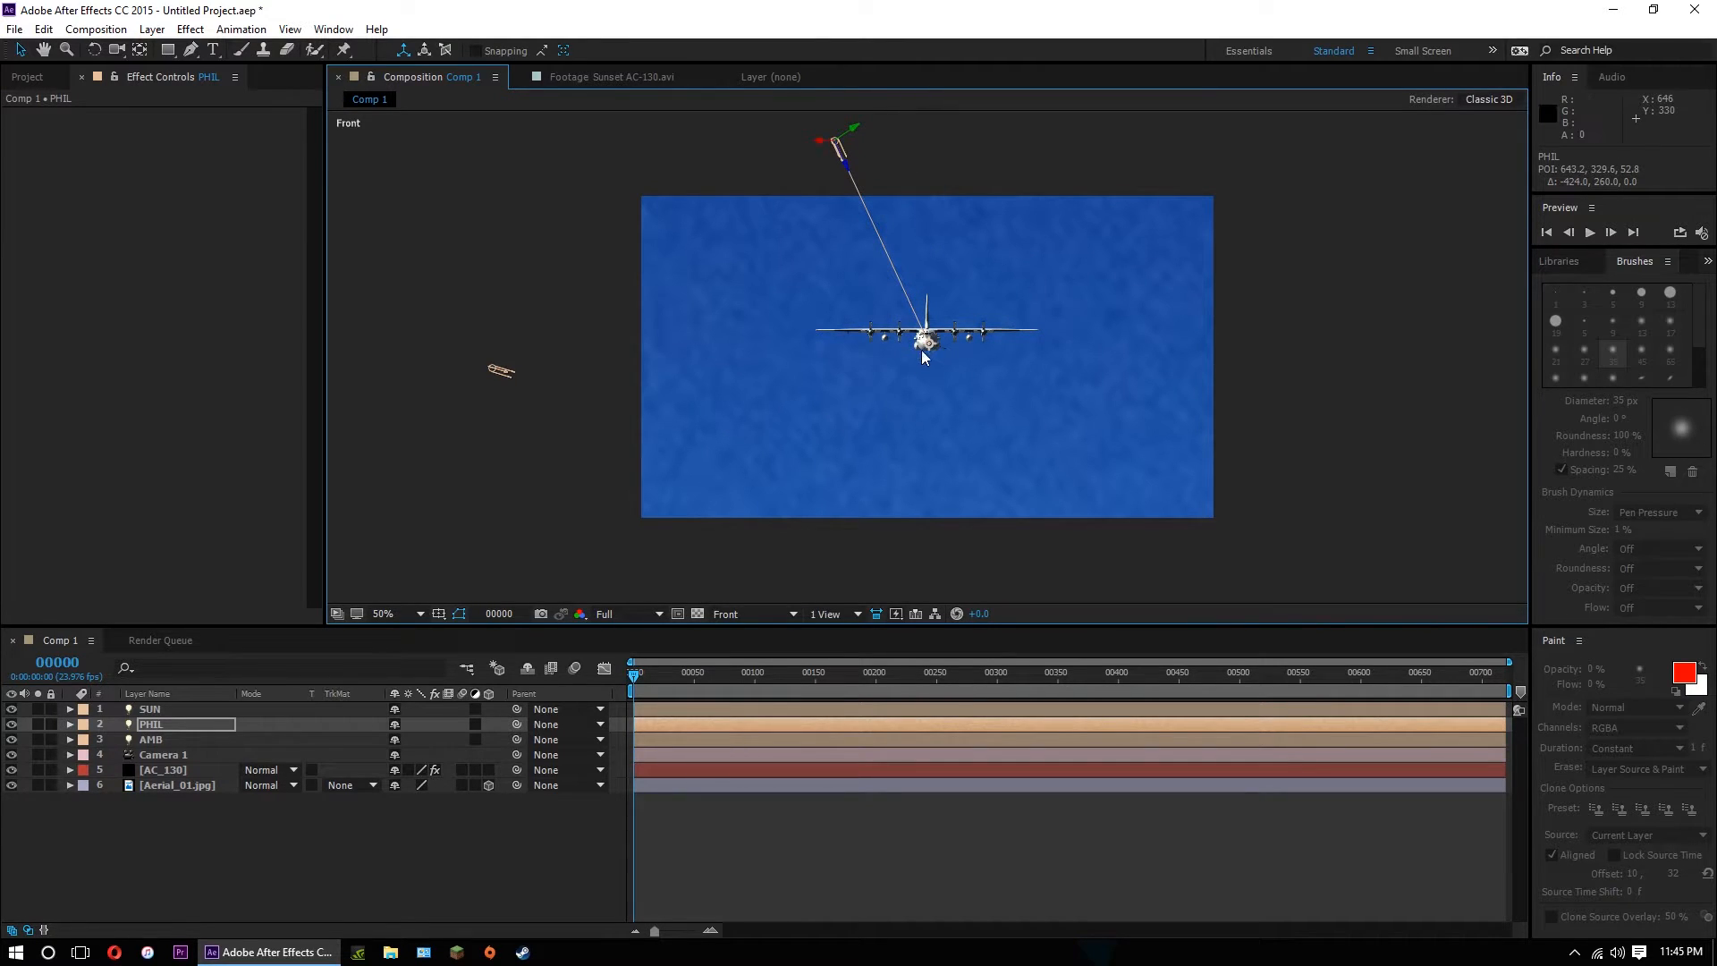
pyautogui.click(756, 614)
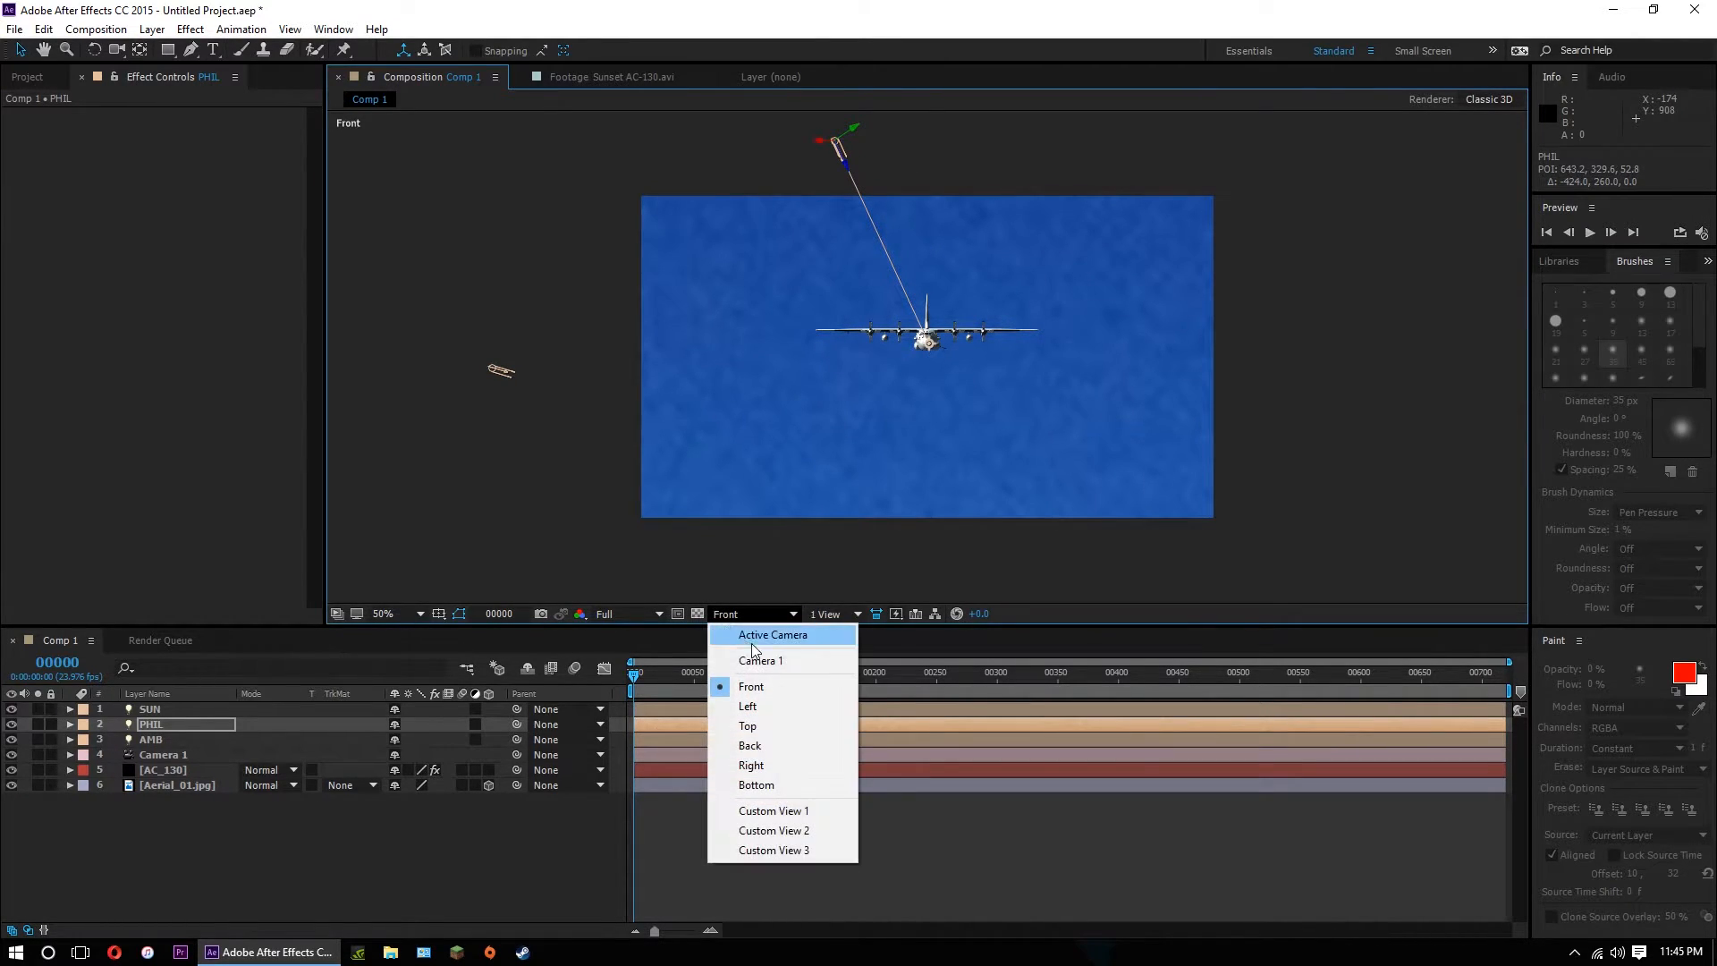
pyautogui.click(771, 637)
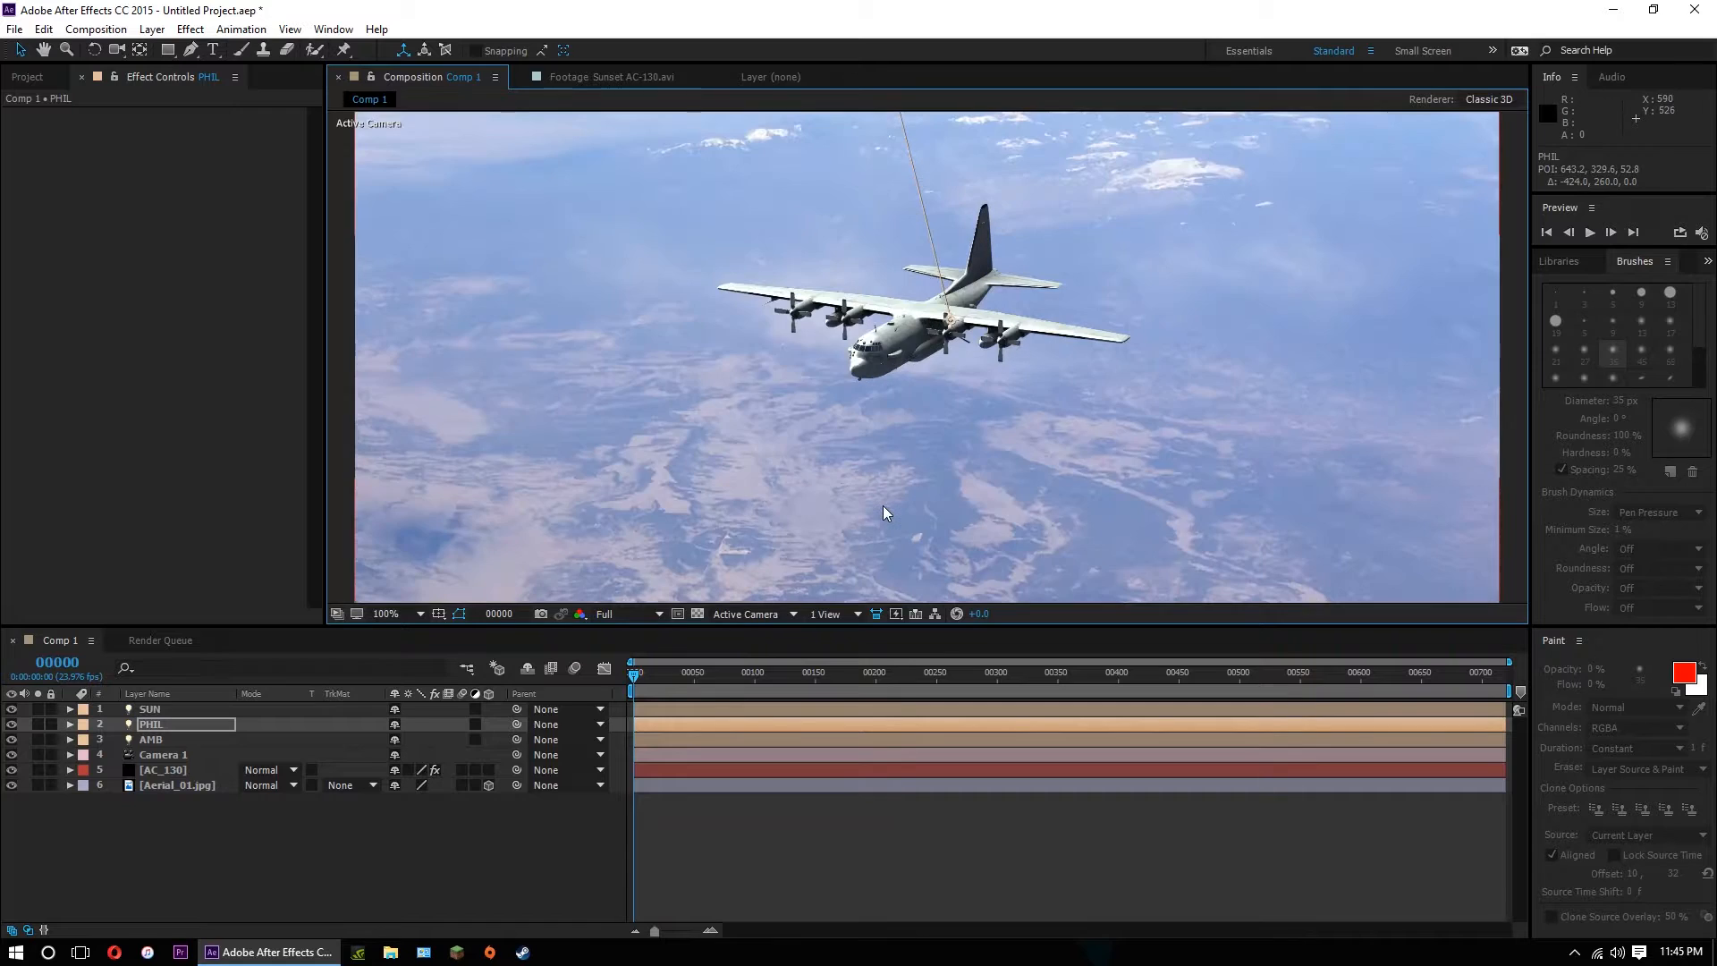
# Set the PHIL light's intensity to 250%.
pyautogui.press('/')
pyautogui.doubleClick(184, 721)
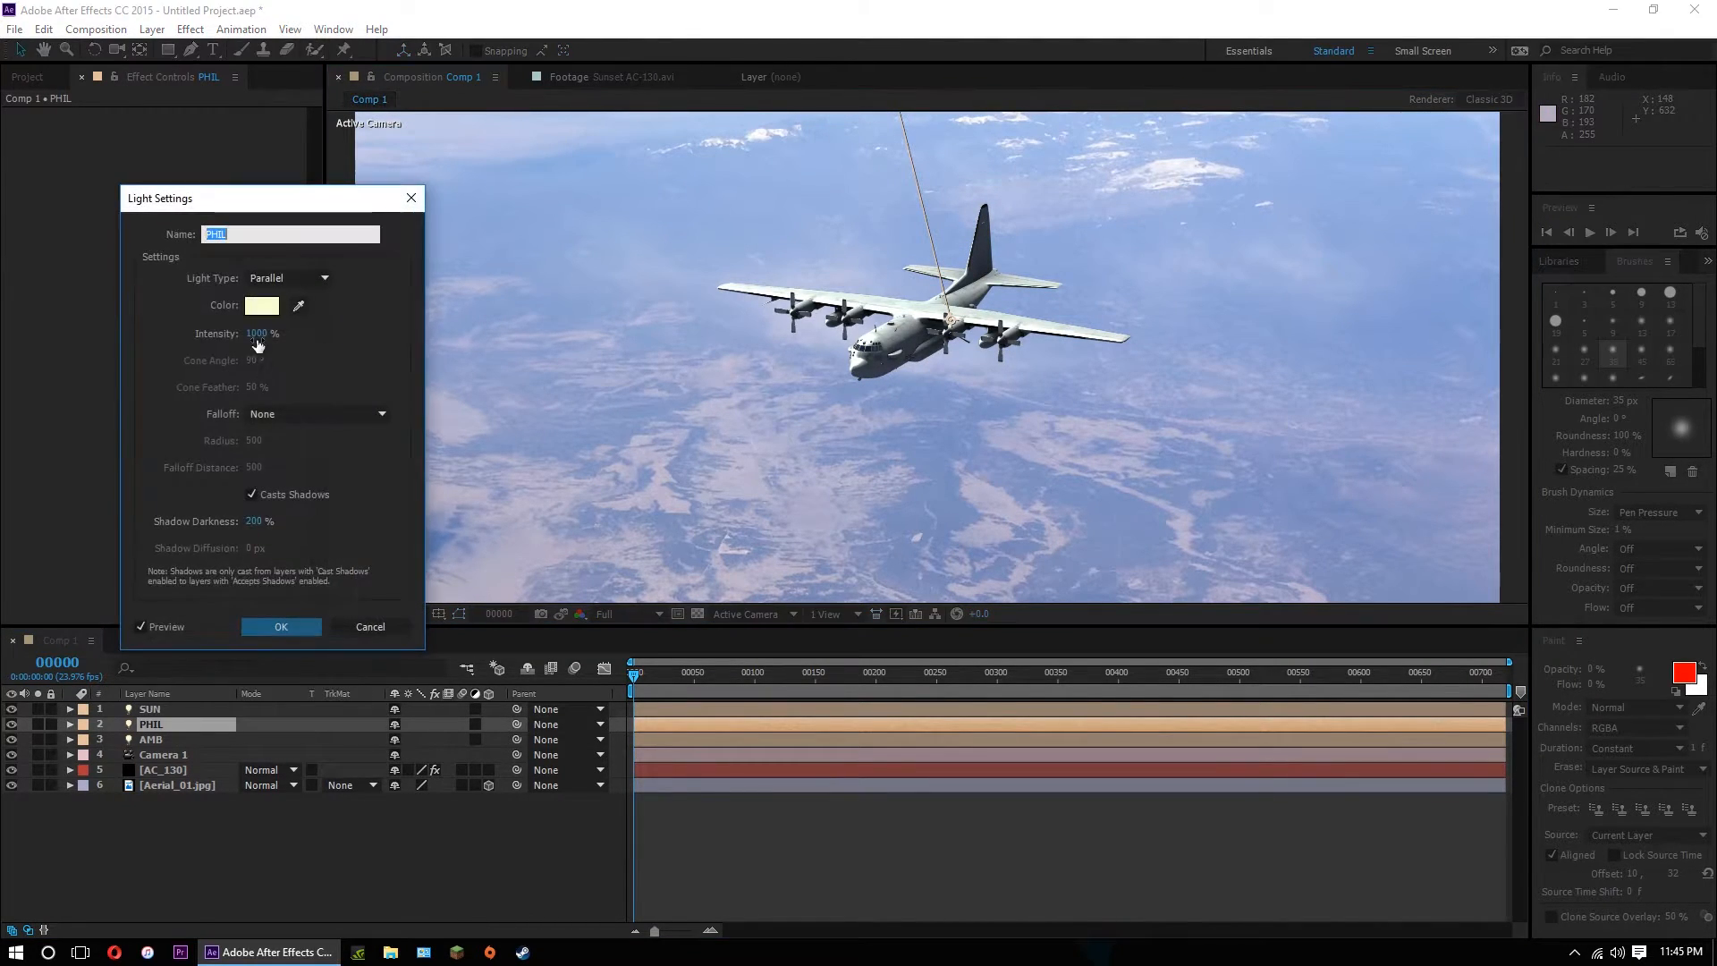
pyautogui.click(262, 335)
pyautogui.write('250')
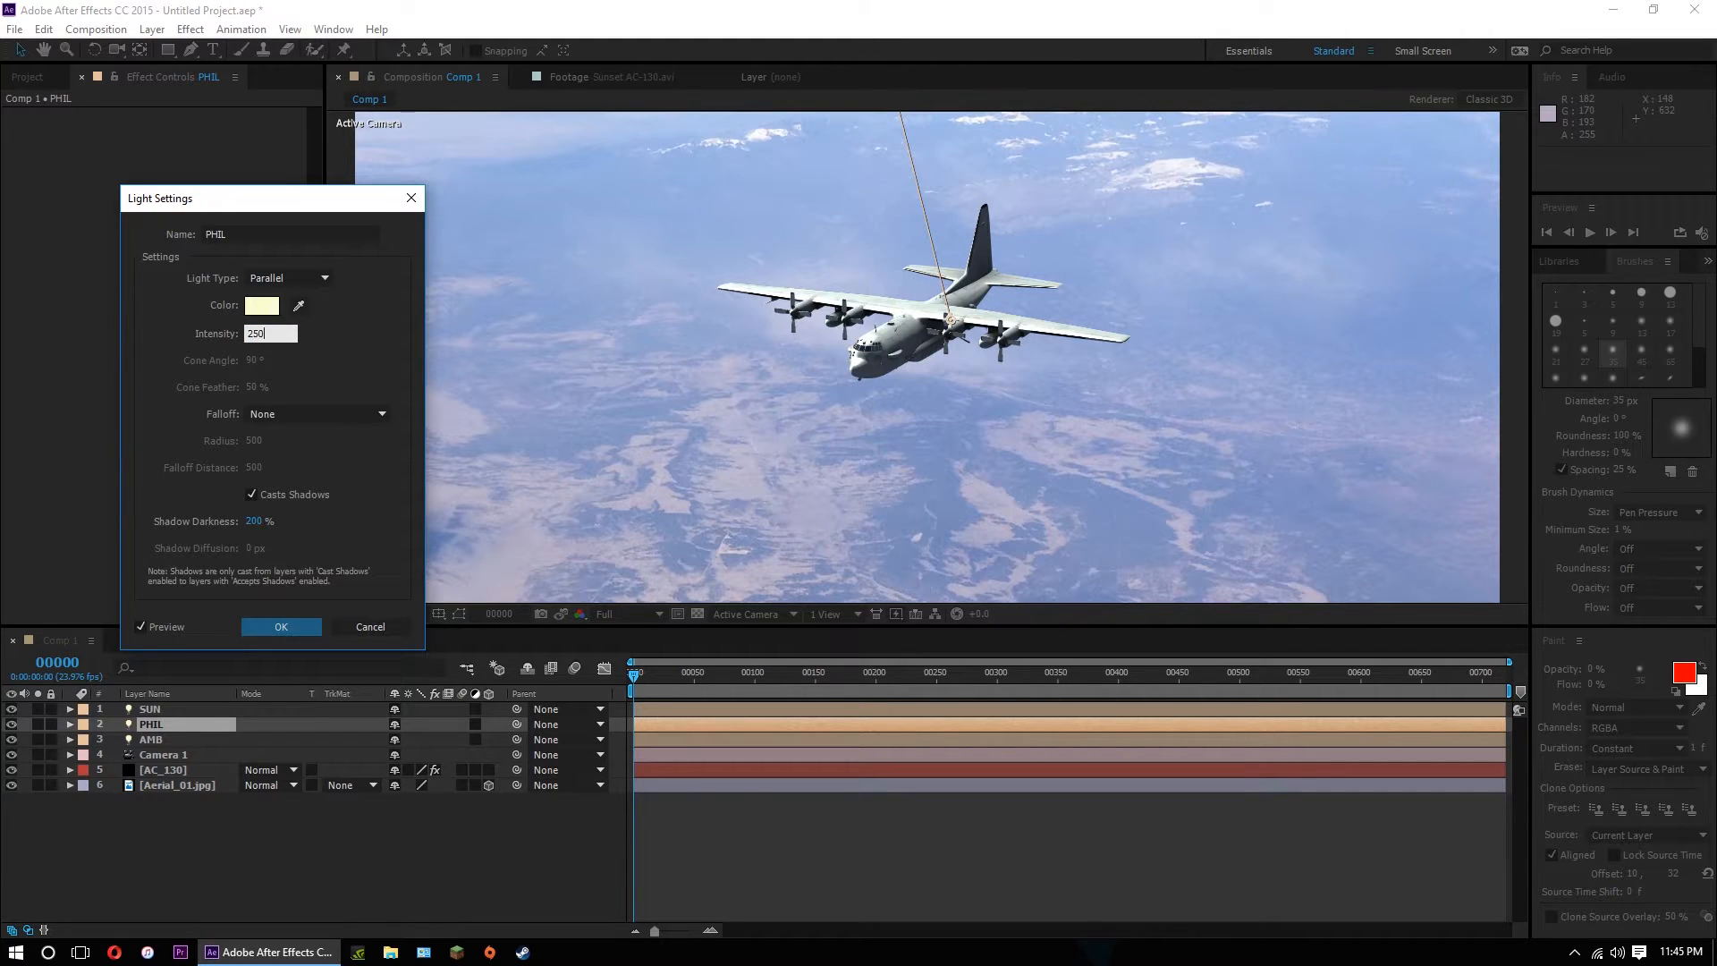
pyautogui.press('Return')
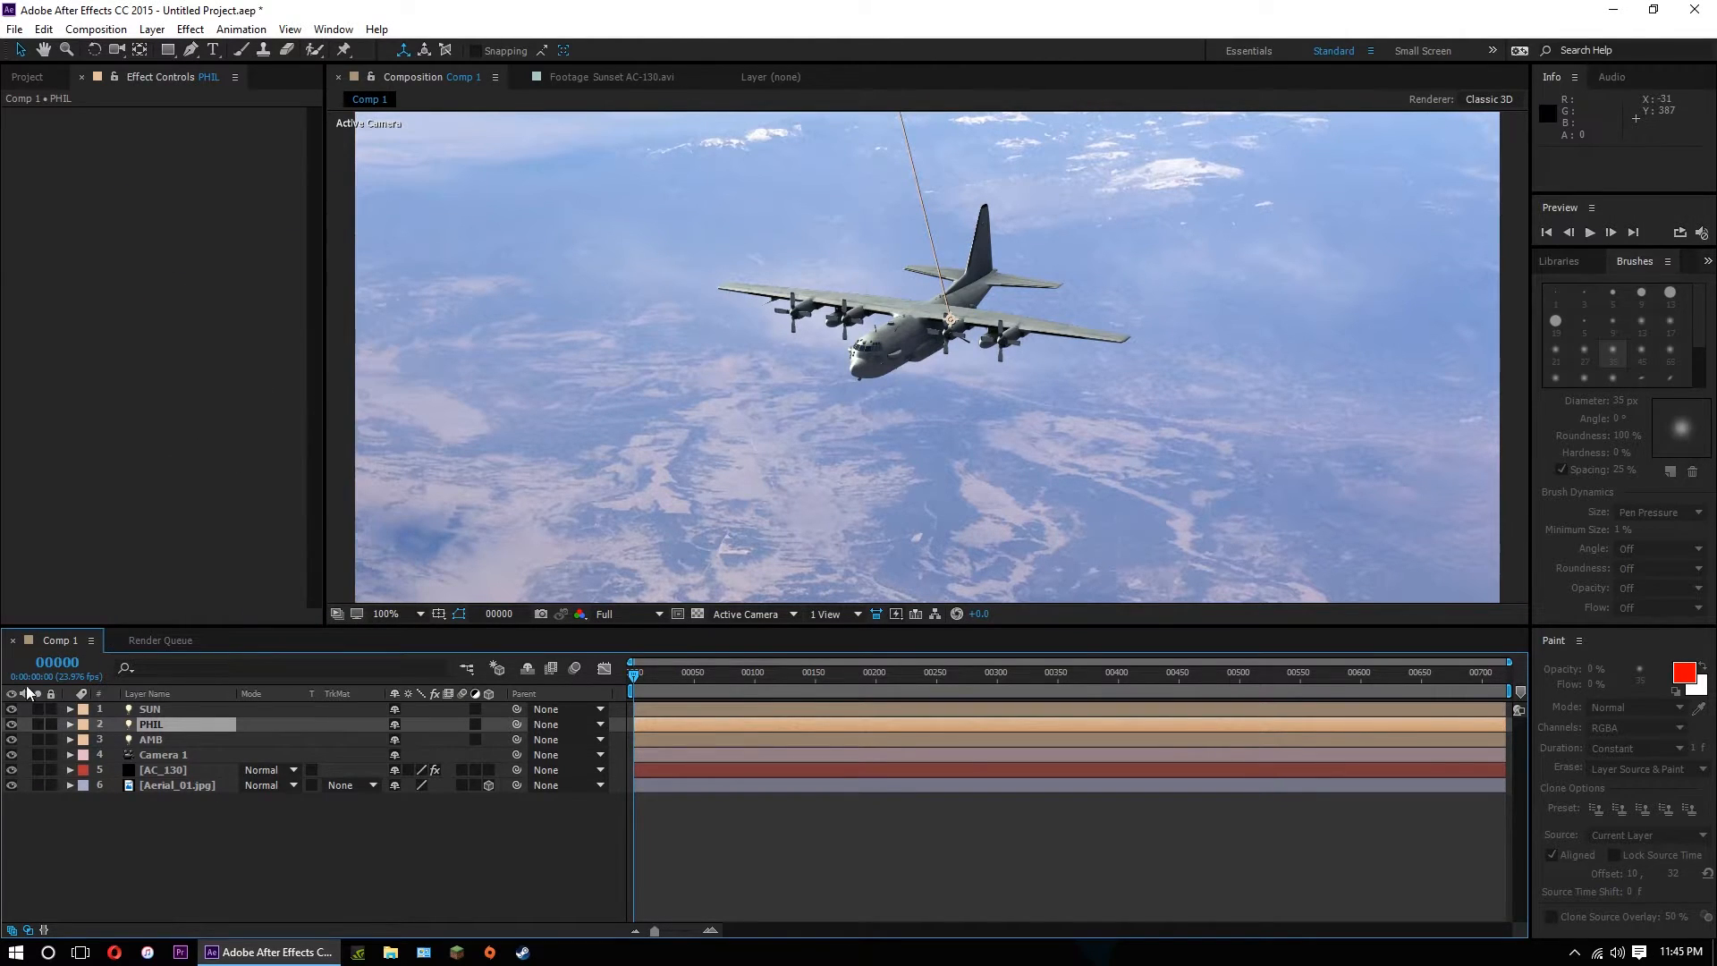
# Compare the aircraft's lighting with PHIL hidden and shown, leaving the light visible and deselected.
pyautogui.click(11, 726)
pyautogui.click(12, 725)
pyautogui.click(11, 726)
pyautogui.click(12, 725)
pyautogui.click(11, 725)
pyautogui.click(12, 725)
pyautogui.click(11, 726)
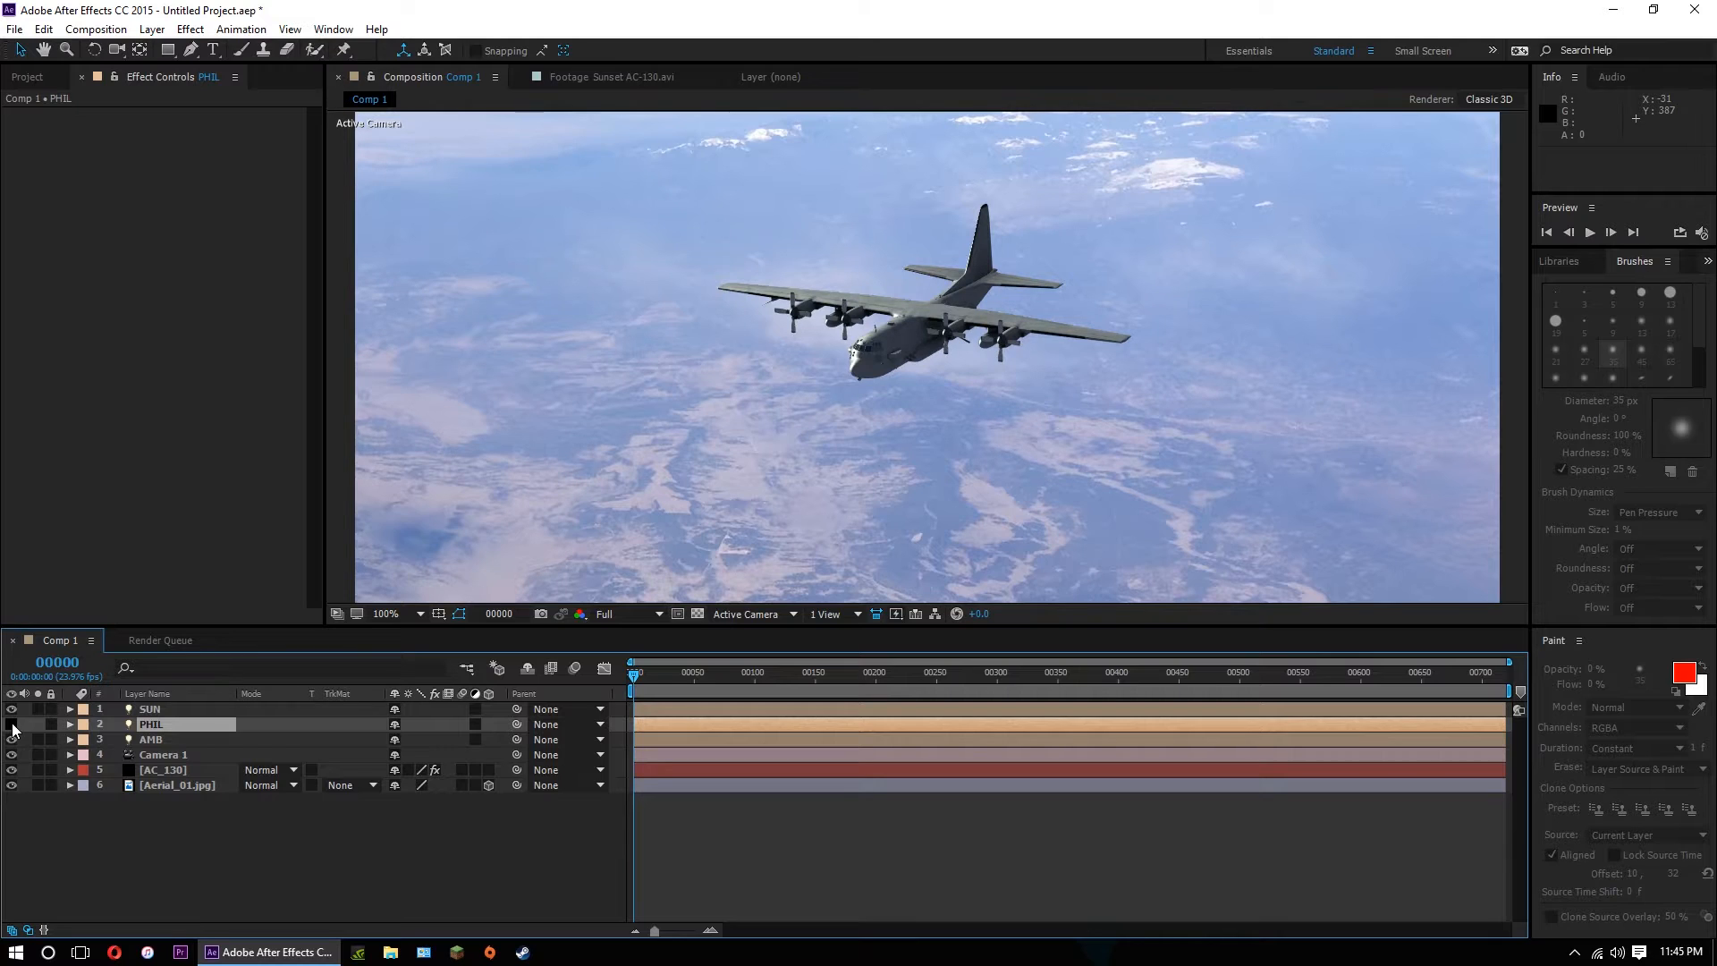
pyautogui.click(11, 725)
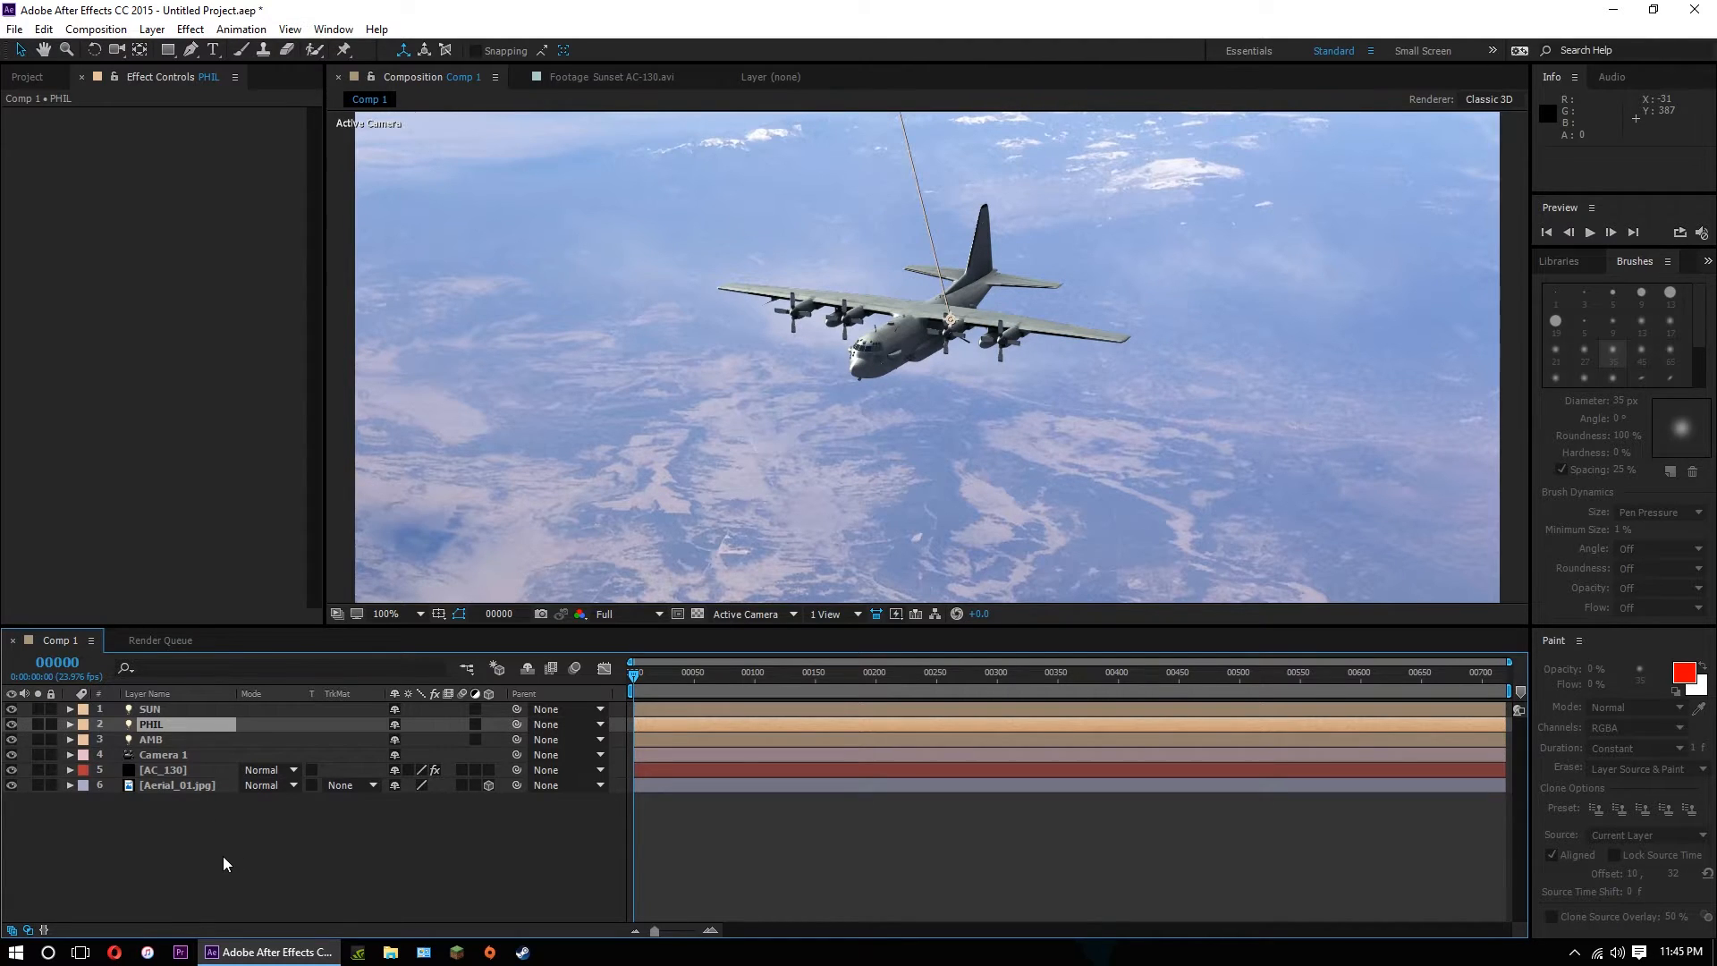
pyautogui.click(984, 840)
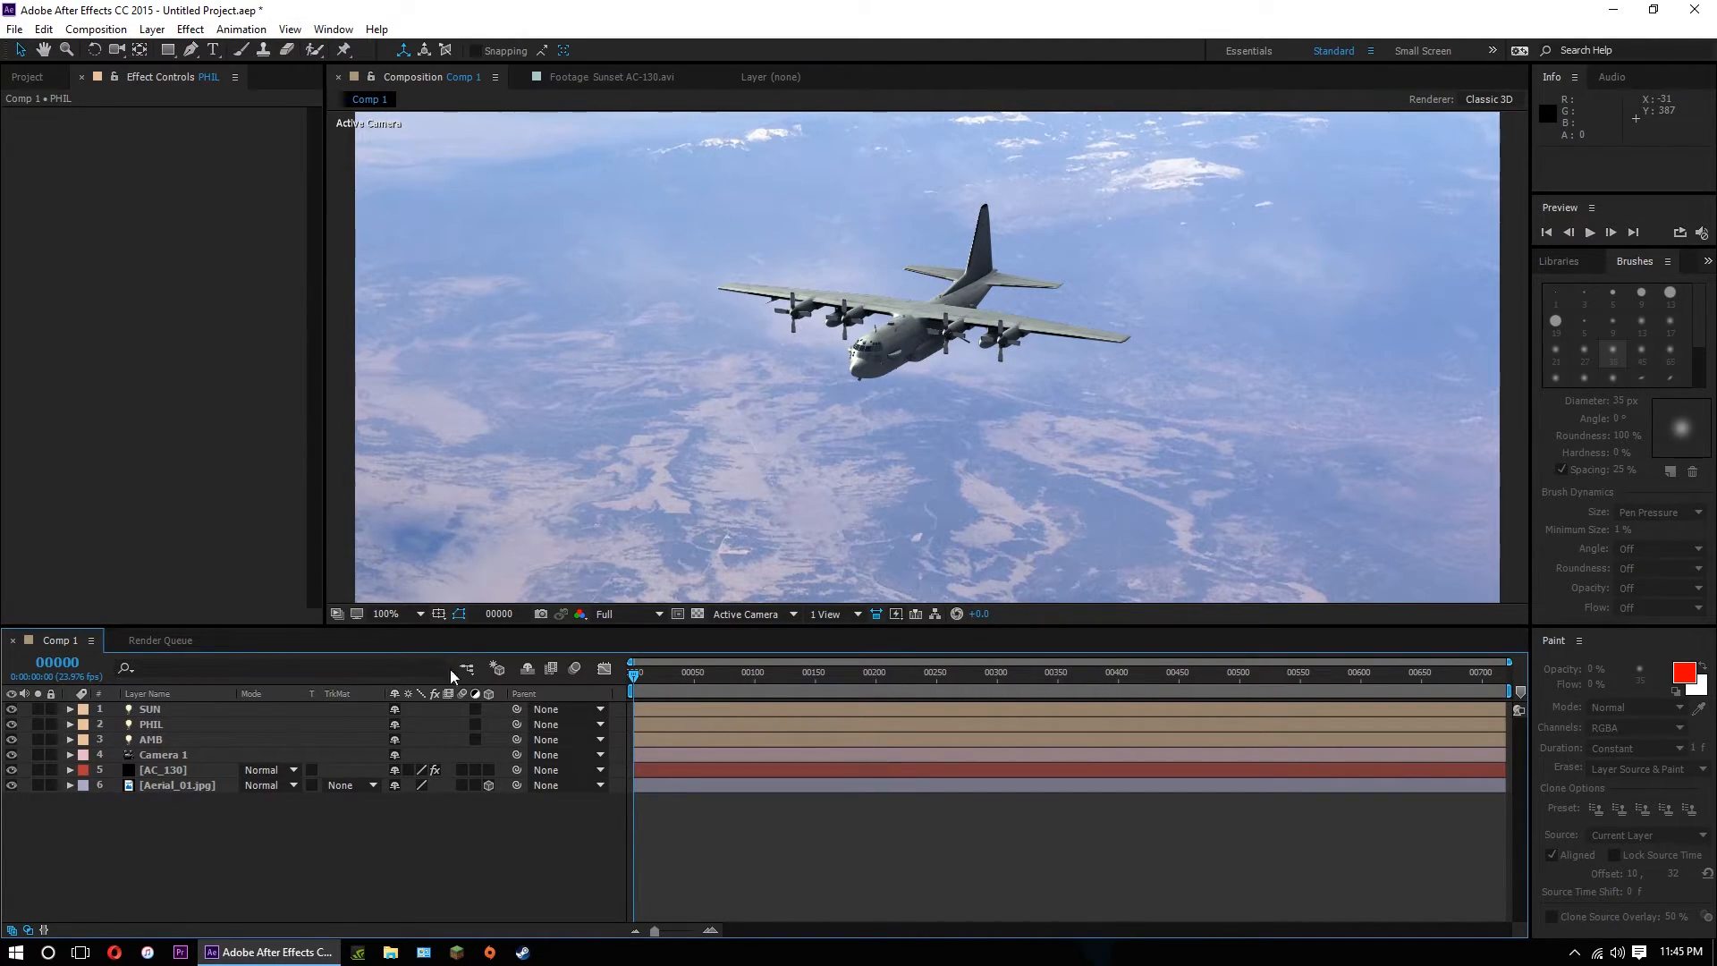
# At frame 0, start keyframing Camera 1's point of interest, position, orientation, and X, Y and Z rotation.
pyautogui.click(393, 614)
pyautogui.click(492, 320)
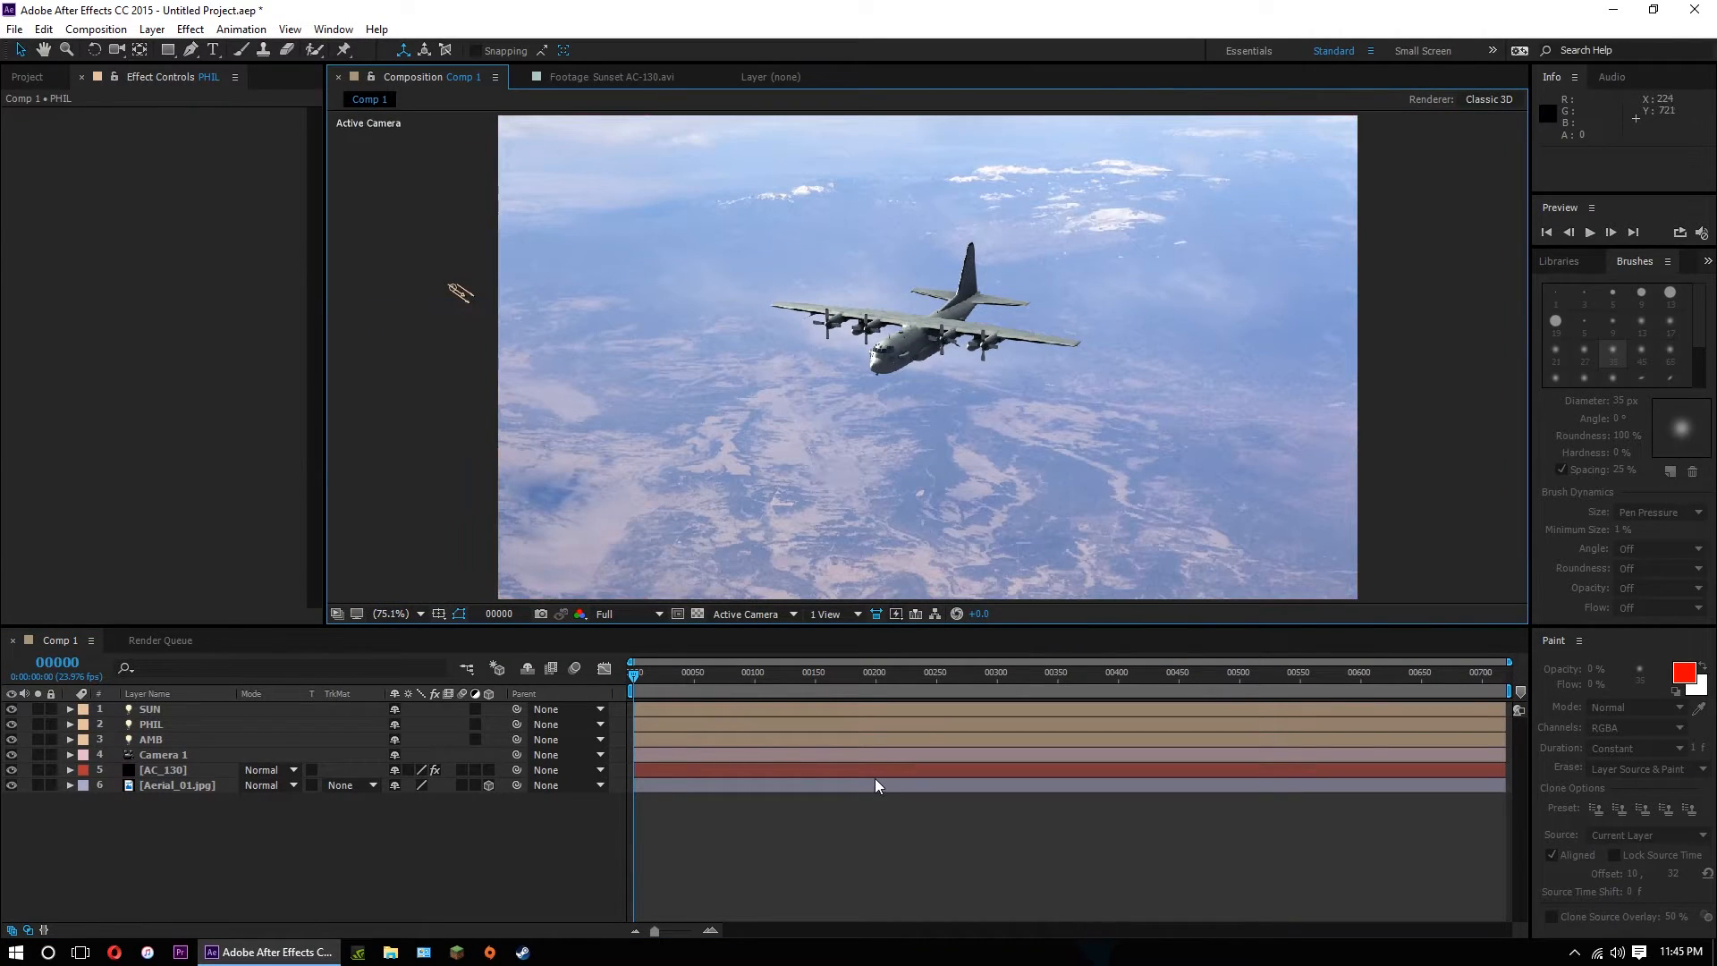
pyautogui.scroll(2, 930, 583)
pyautogui.scroll(-1, 930, 583)
pyautogui.click(387, 612)
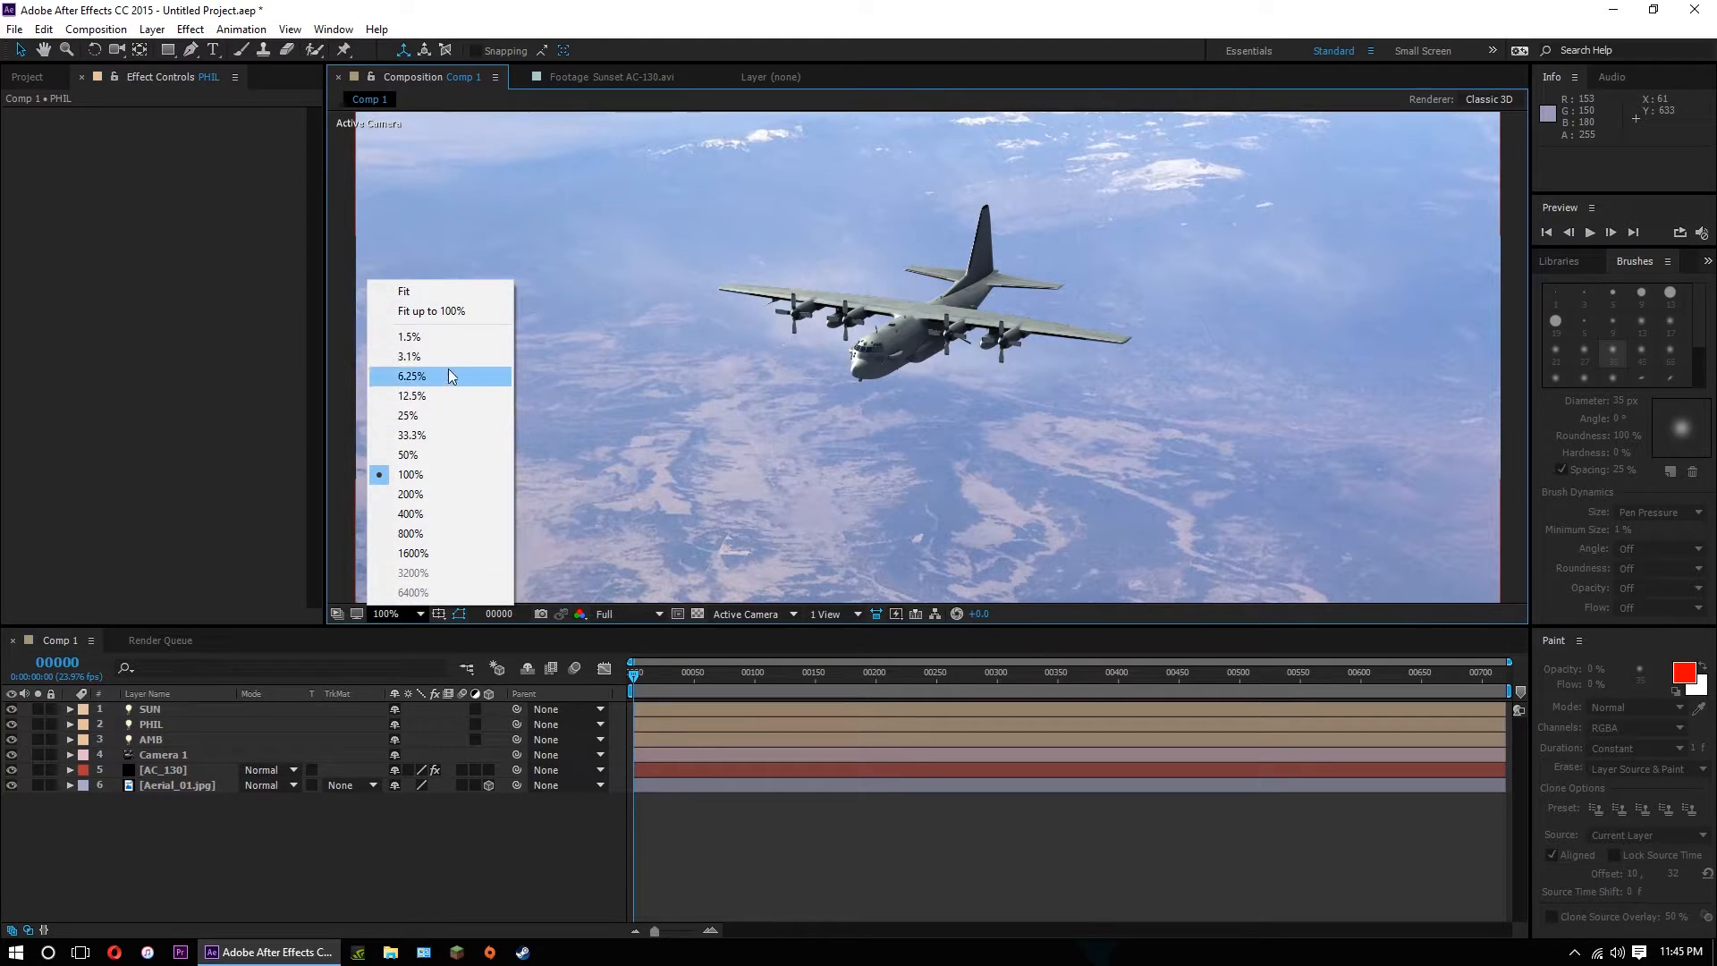
pyautogui.click(464, 315)
pyautogui.moveTo(703, 674); pyautogui.dragTo(608, 678)
pyautogui.click(160, 754)
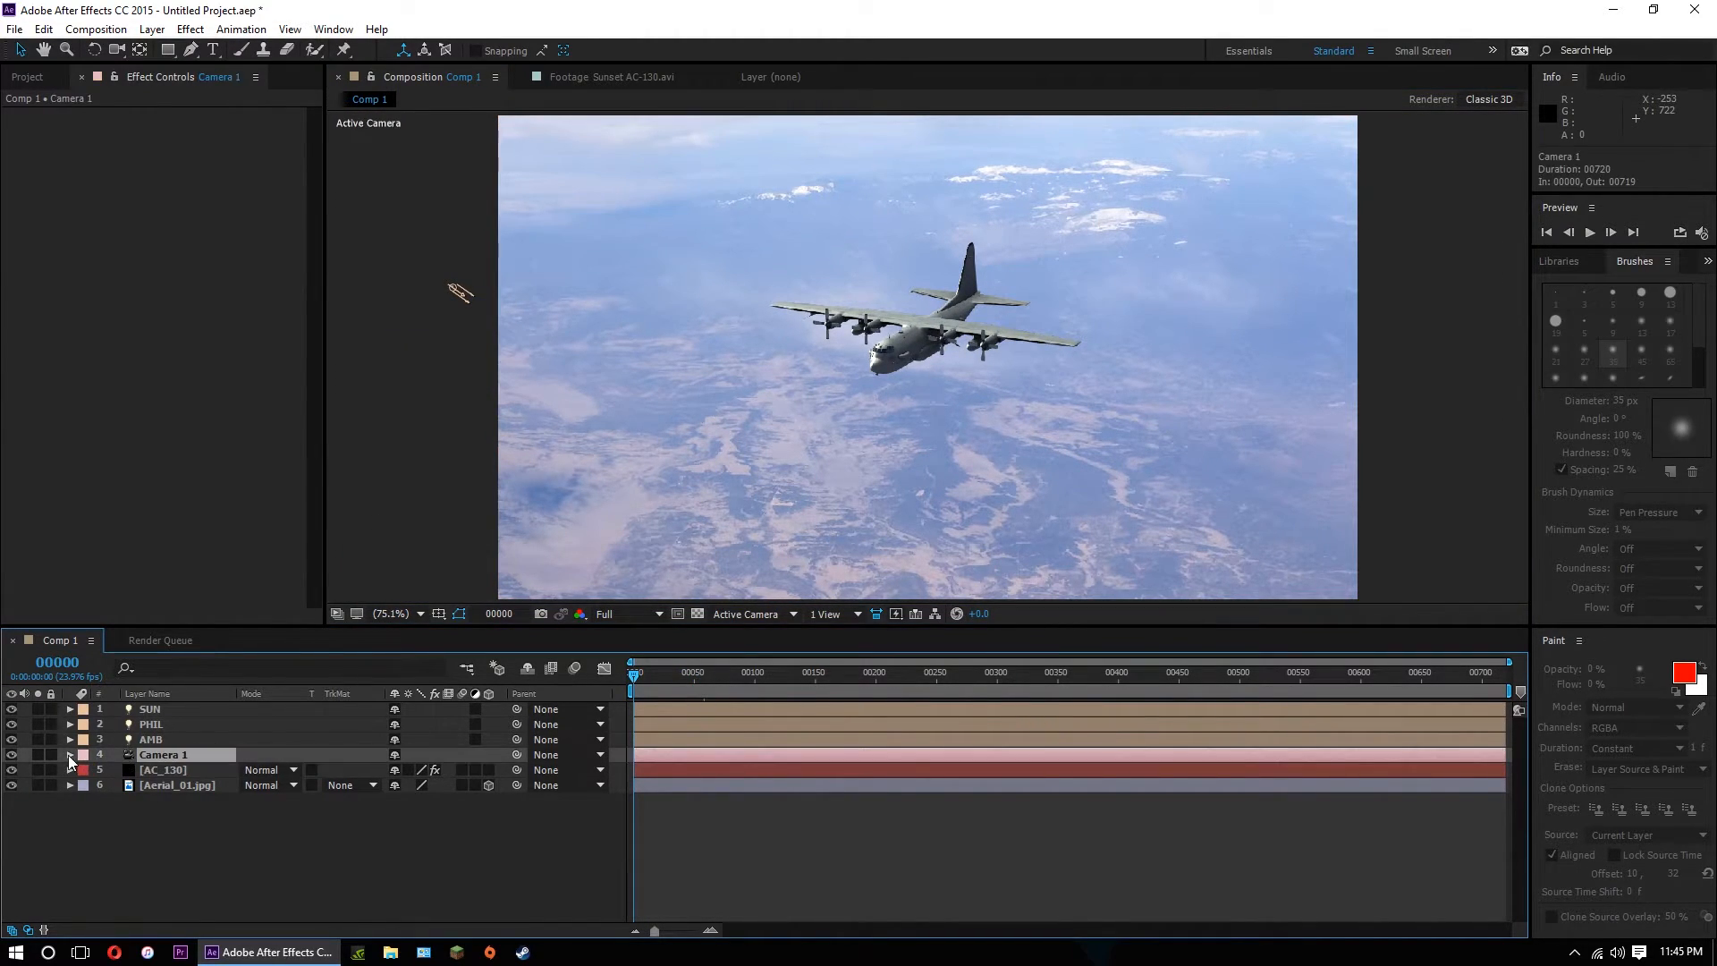
pyautogui.click(68, 754)
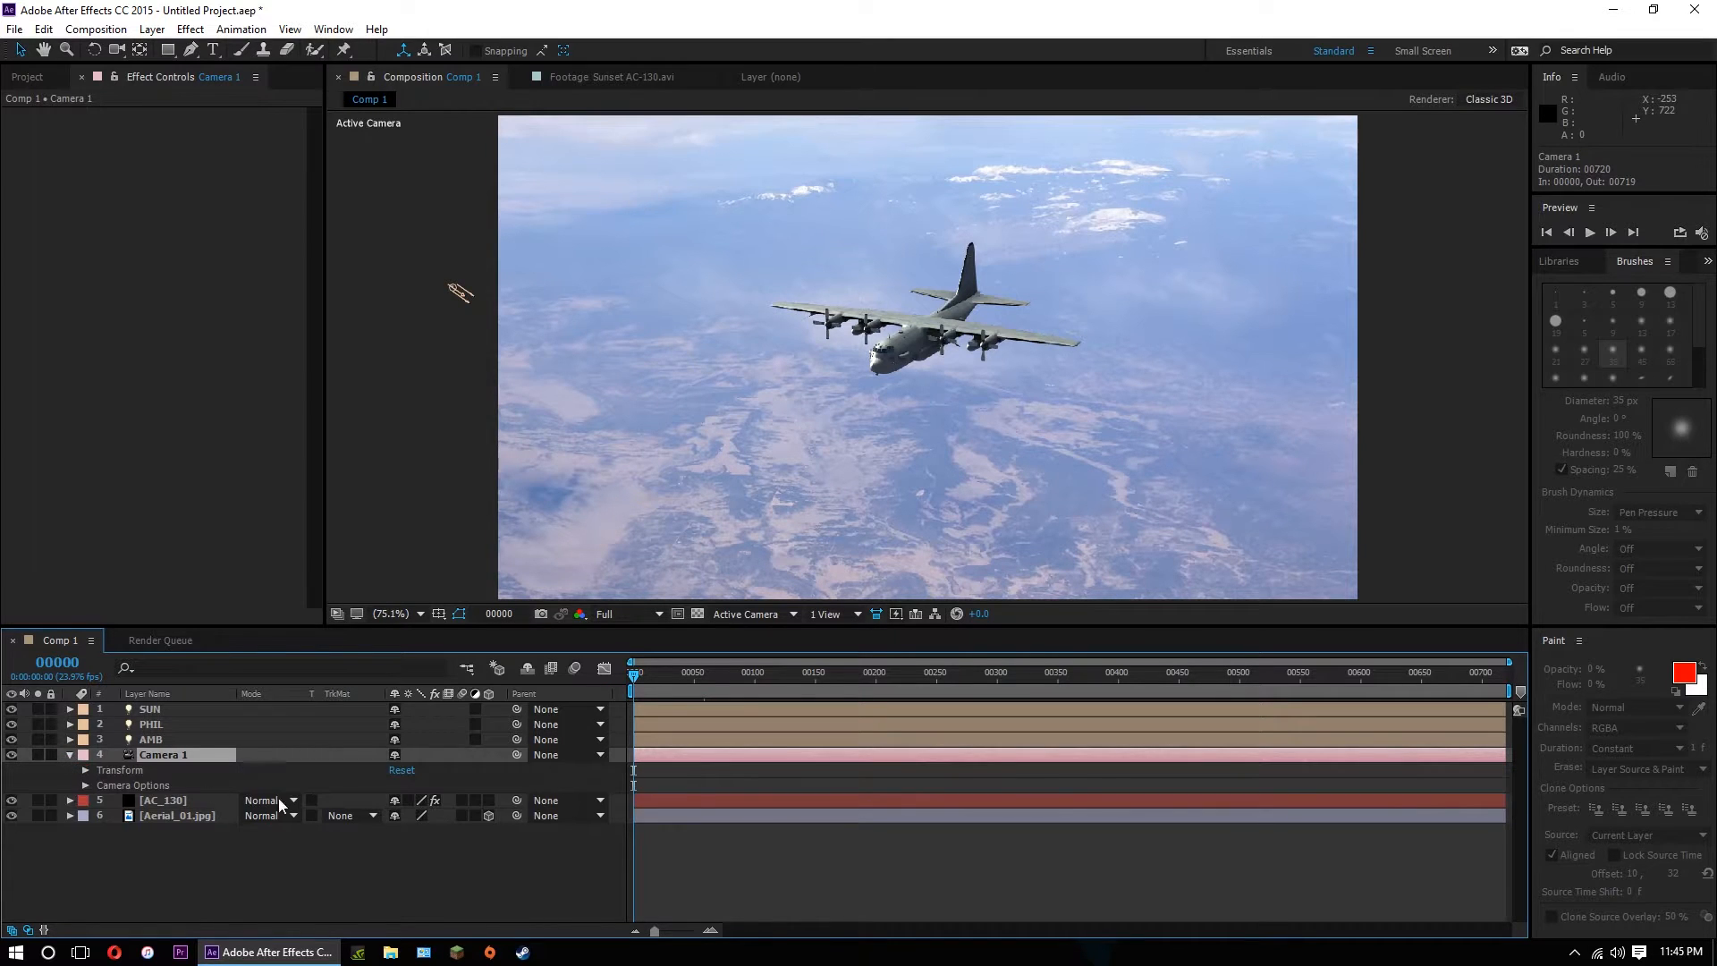
pyautogui.click(85, 770)
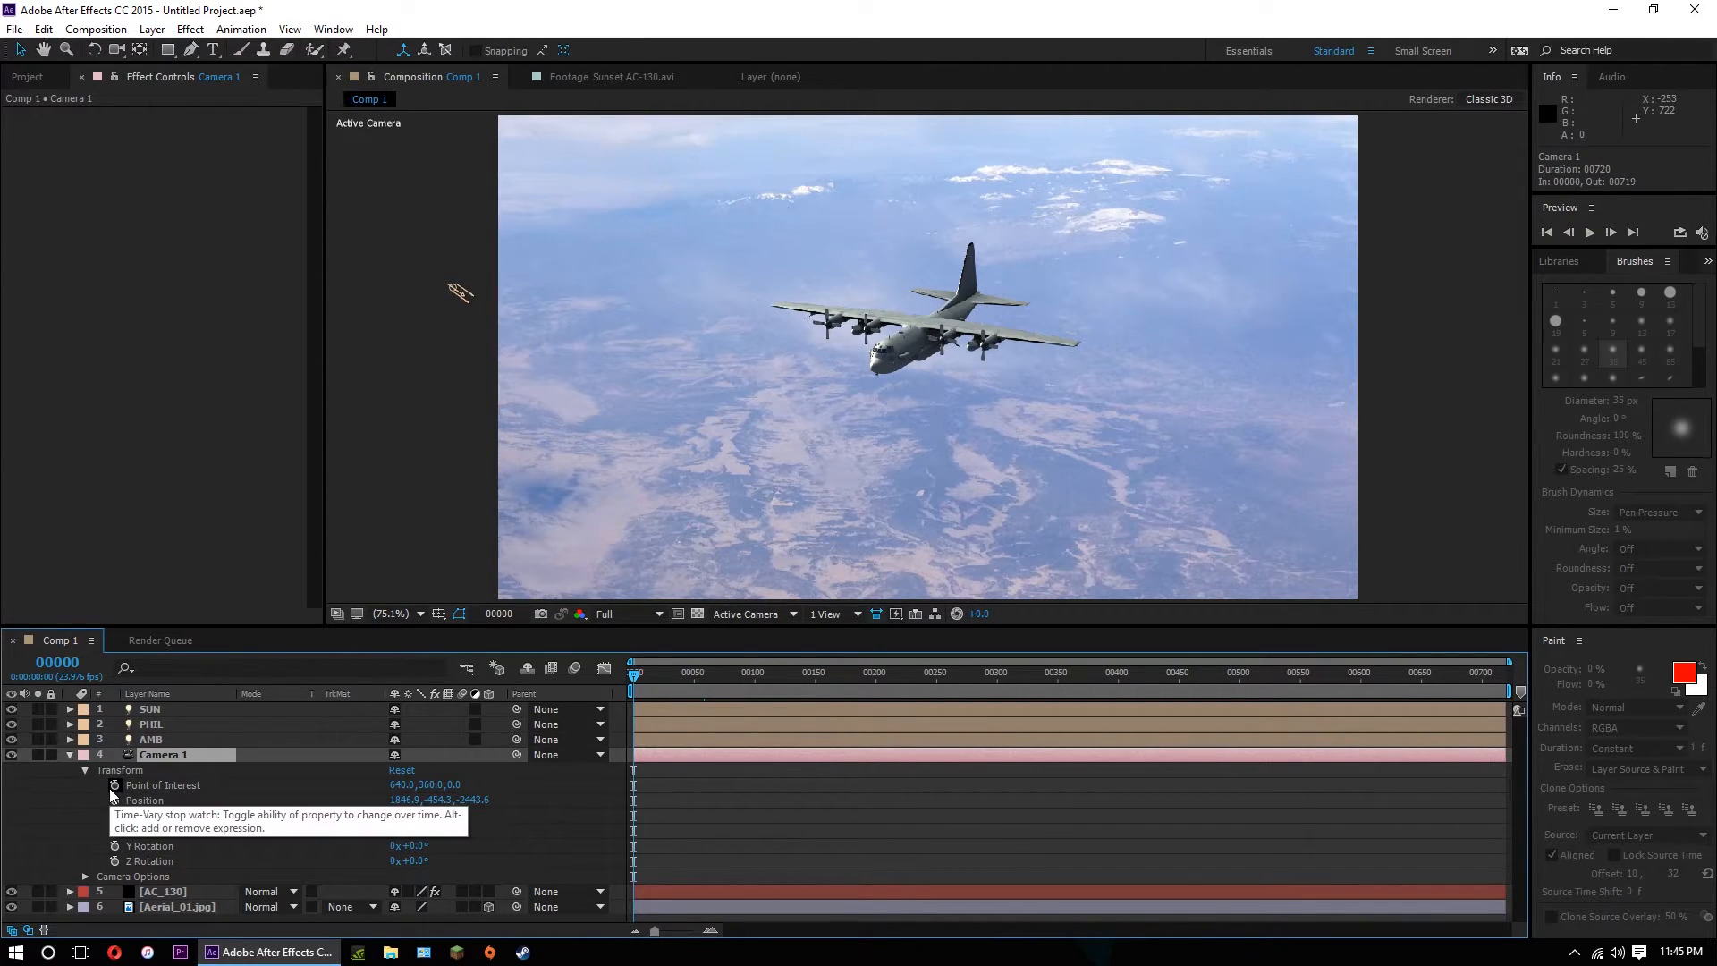
pyautogui.moveTo(114, 789); pyautogui.dragTo(121, 863)
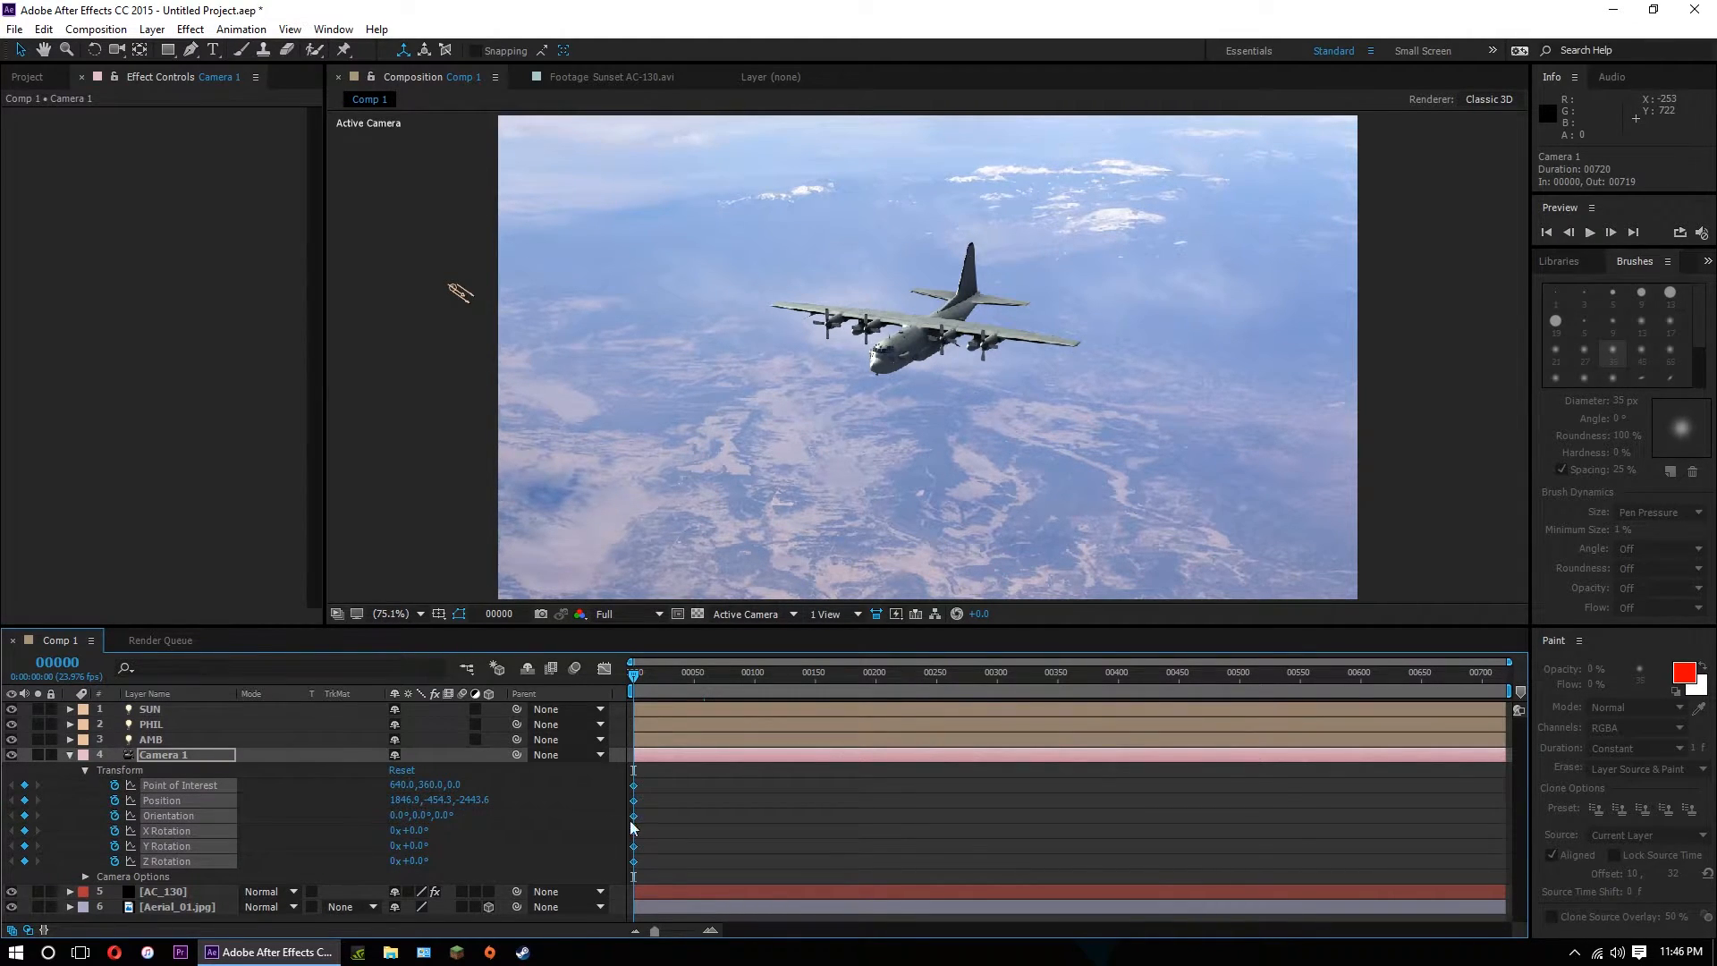
# At frame 719, bring Camera 1 closer to the aircraft and reframe it, at a position of about 1176.4, -28.8, -1088.7.
pyautogui.moveTo(705, 668); pyautogui.dragTo(1327, 673)
pyautogui.moveTo(1495, 677); pyautogui.dragTo(1518, 681)
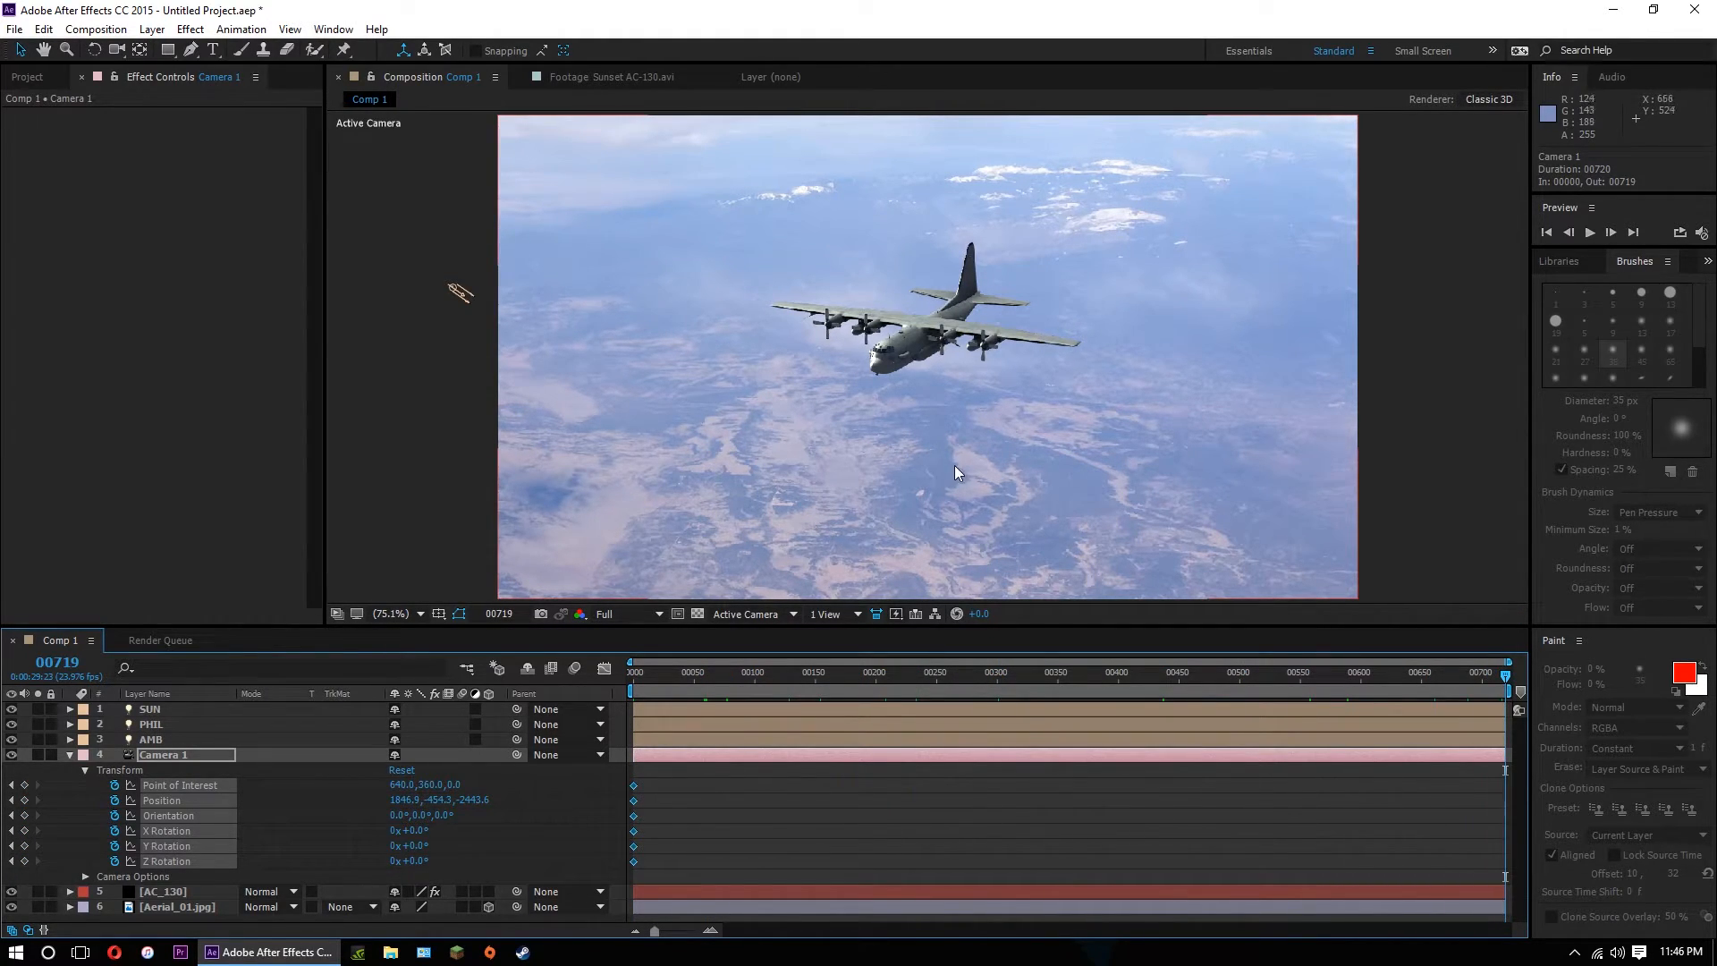
pyautogui.press('c')
pyautogui.moveTo(935, 482); pyautogui.dragTo(986, 139)
pyautogui.moveTo(935, 402); pyautogui.dragTo(950, 297)
# Orbit Camera 1 at frame 719 to face the aircraft's nose, at a position of about 738.7, 210.4, -1257.9.
pyautogui.press('c')
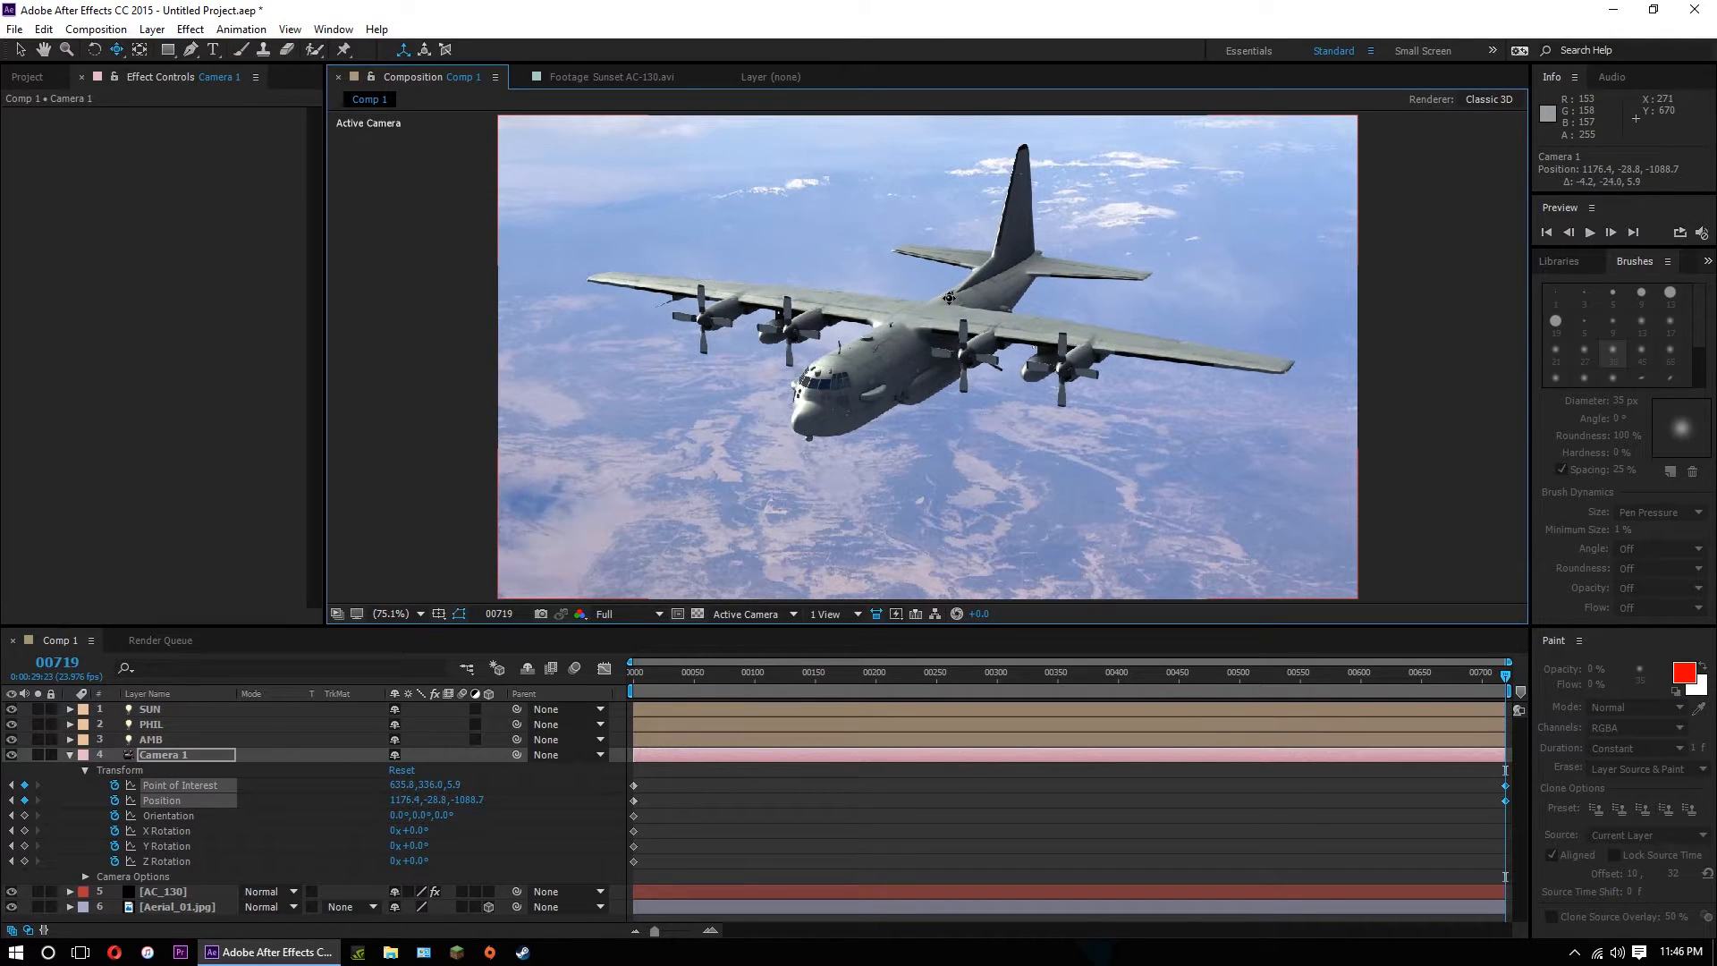
pyautogui.press('c')
pyautogui.moveTo(871, 353); pyautogui.dragTo(931, 322)
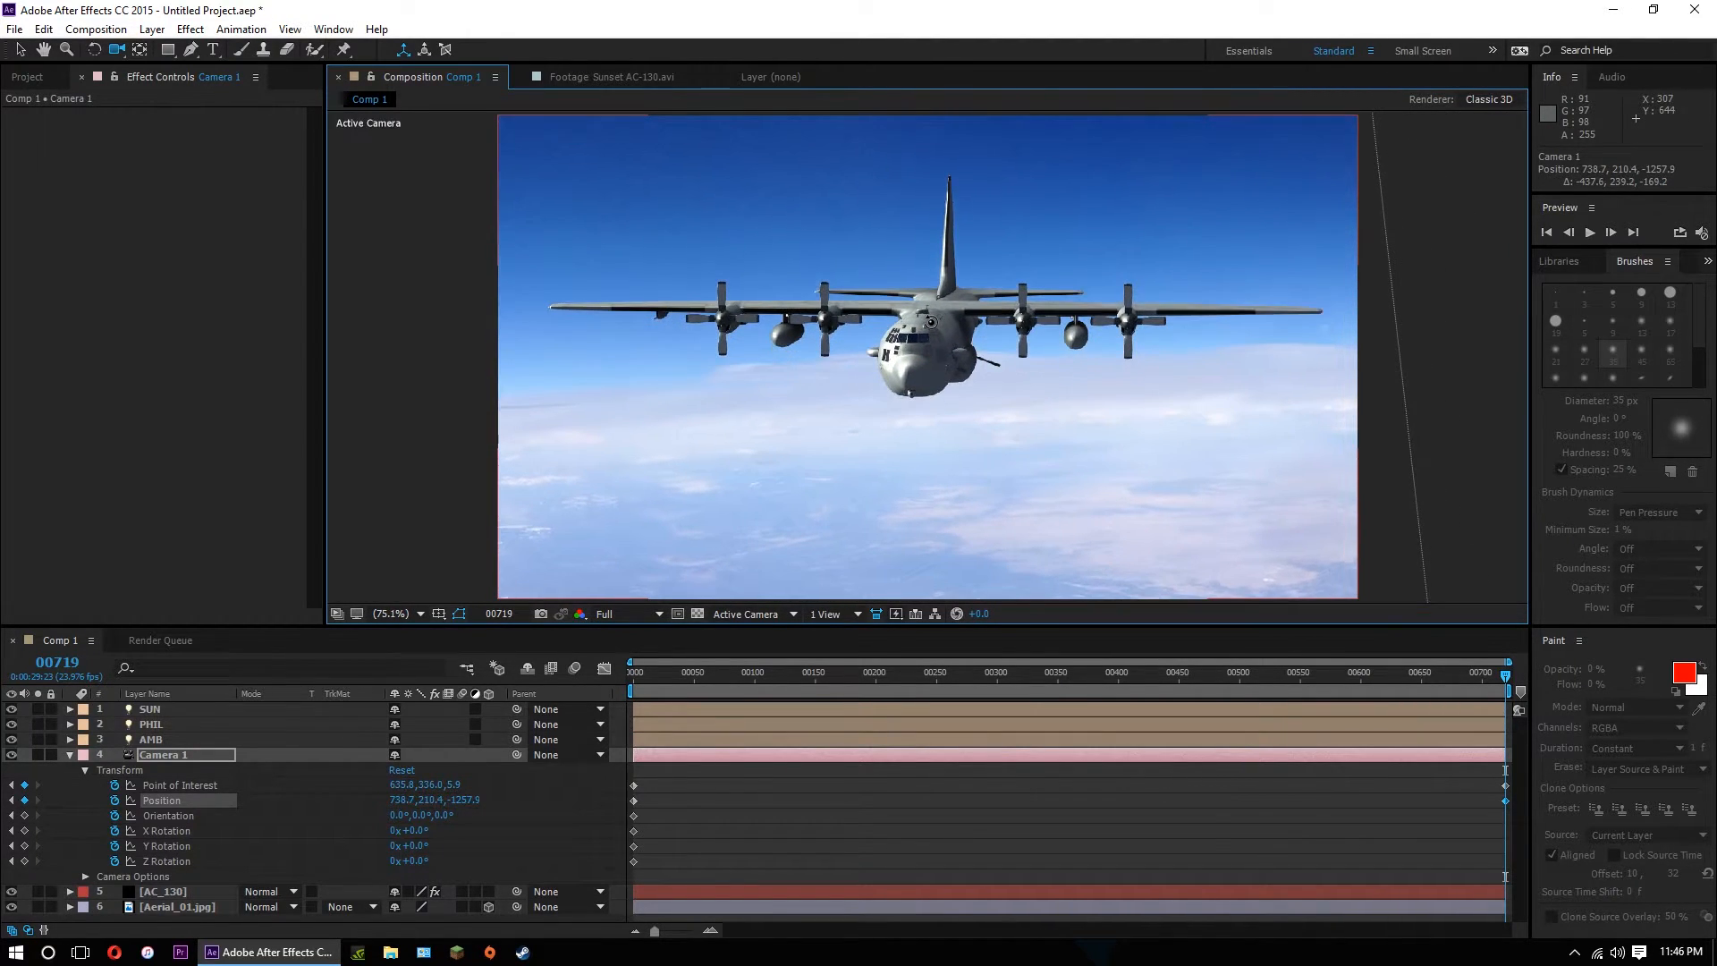
pyautogui.press('v')
pyautogui.click(1028, 446)
# Reposition the Aerial_01.jpg background to about -12009.7, 8802.8, 27582.8 so it fills the frame at both the first and last frames.
pyautogui.click(165, 909)
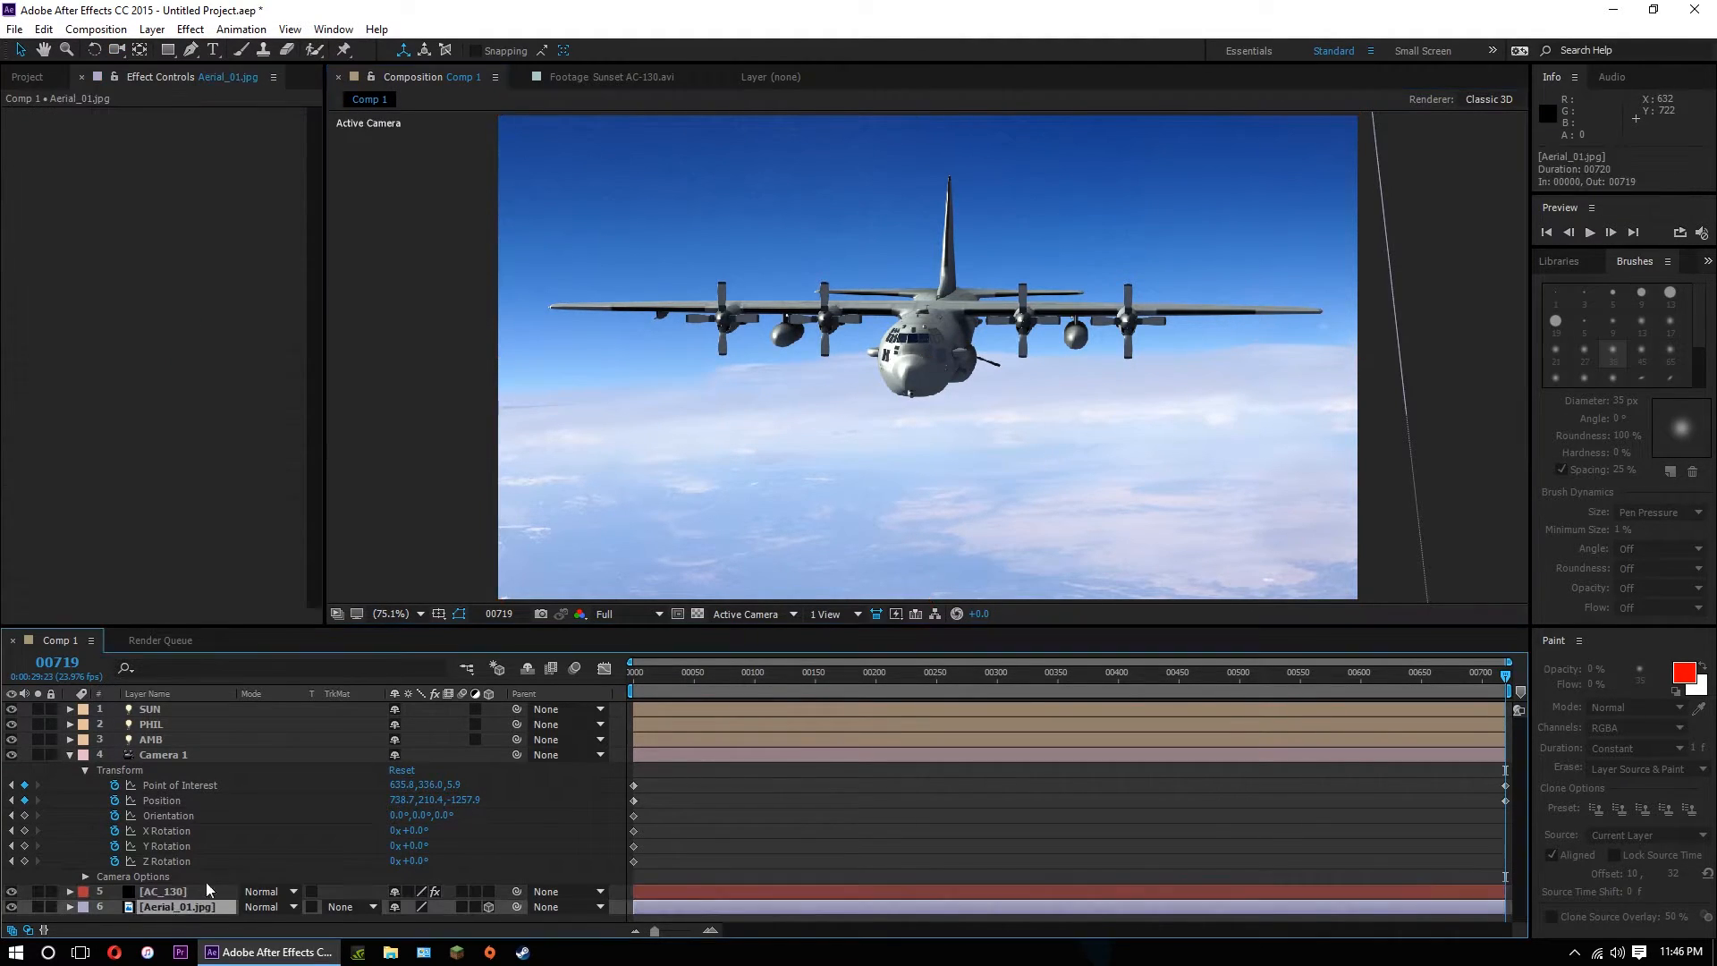
pyautogui.moveTo(924, 499); pyautogui.dragTo(957, 421)
pyautogui.moveTo(677, 675); pyautogui.dragTo(626, 679)
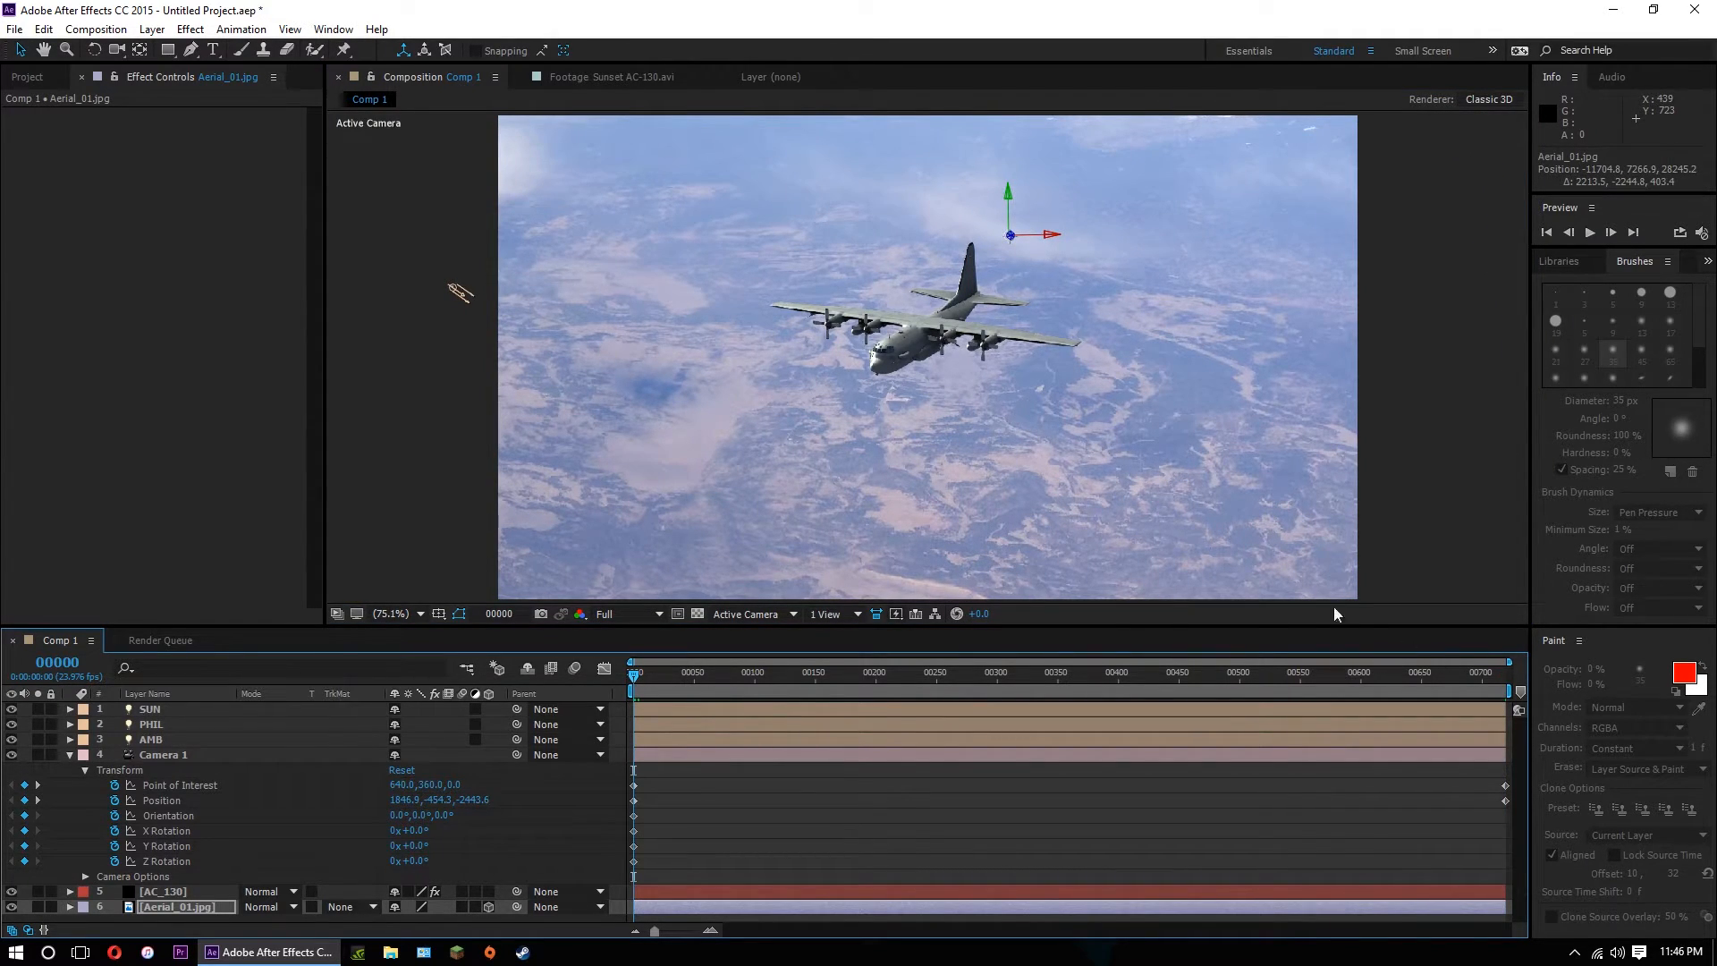
pyautogui.moveTo(1069, 441); pyautogui.dragTo(1035, 540)
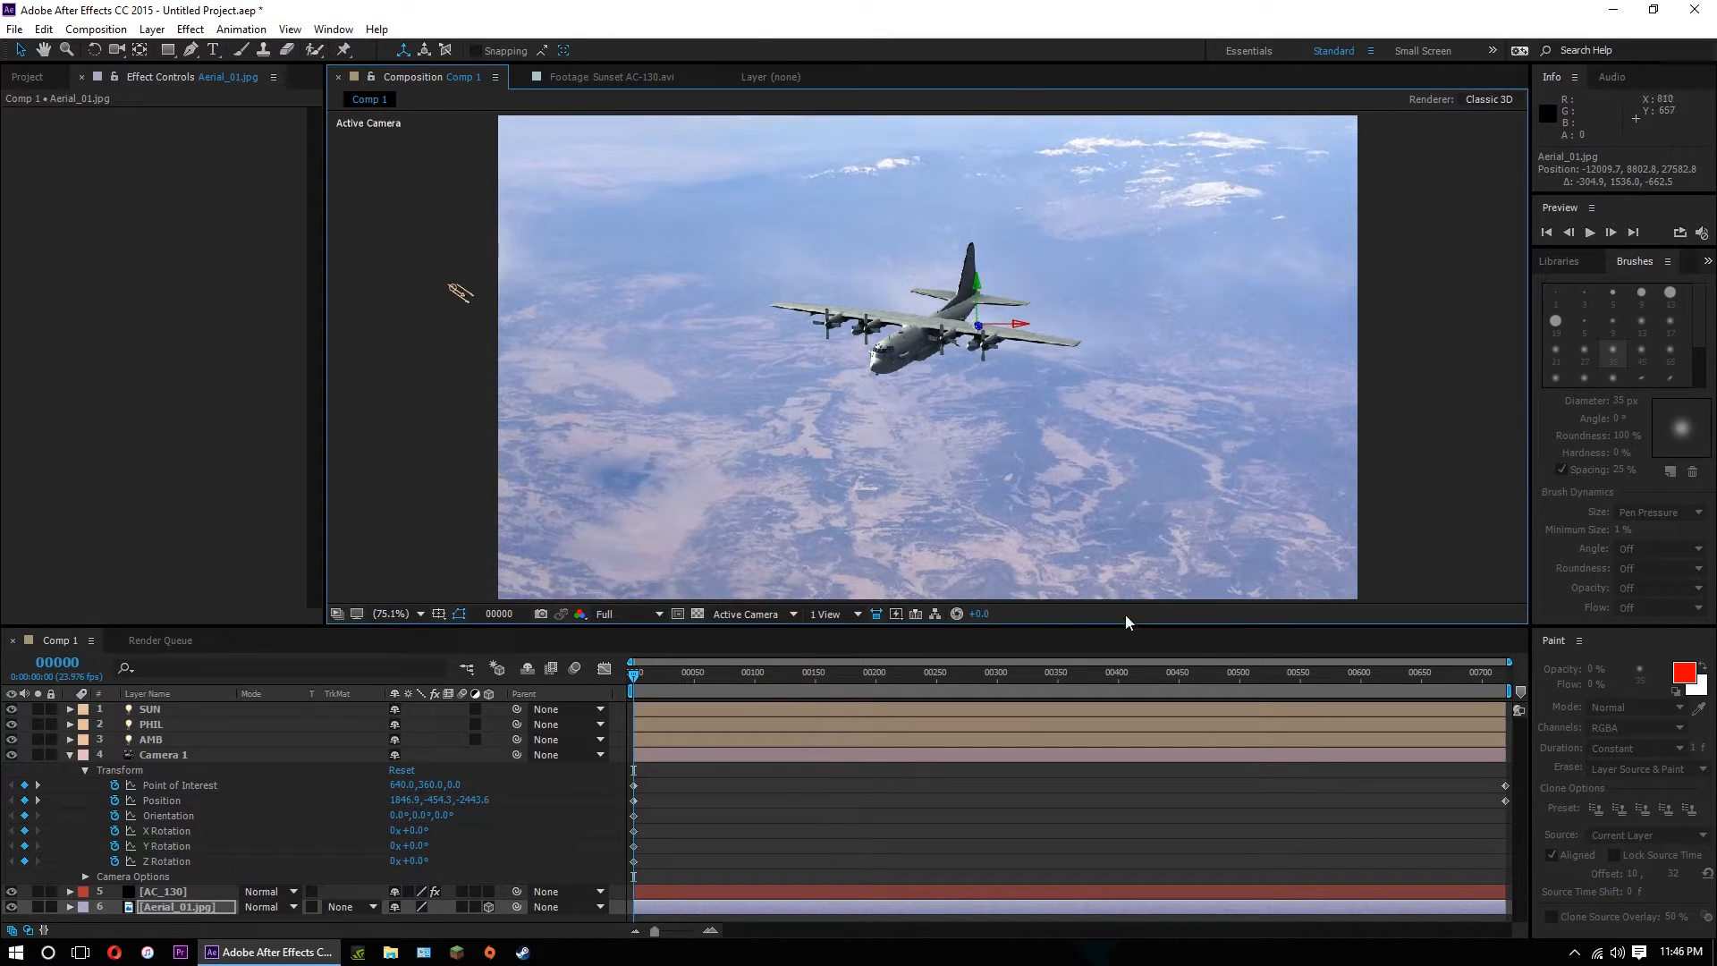
pyautogui.moveTo(1499, 674); pyautogui.dragTo(1513, 680)
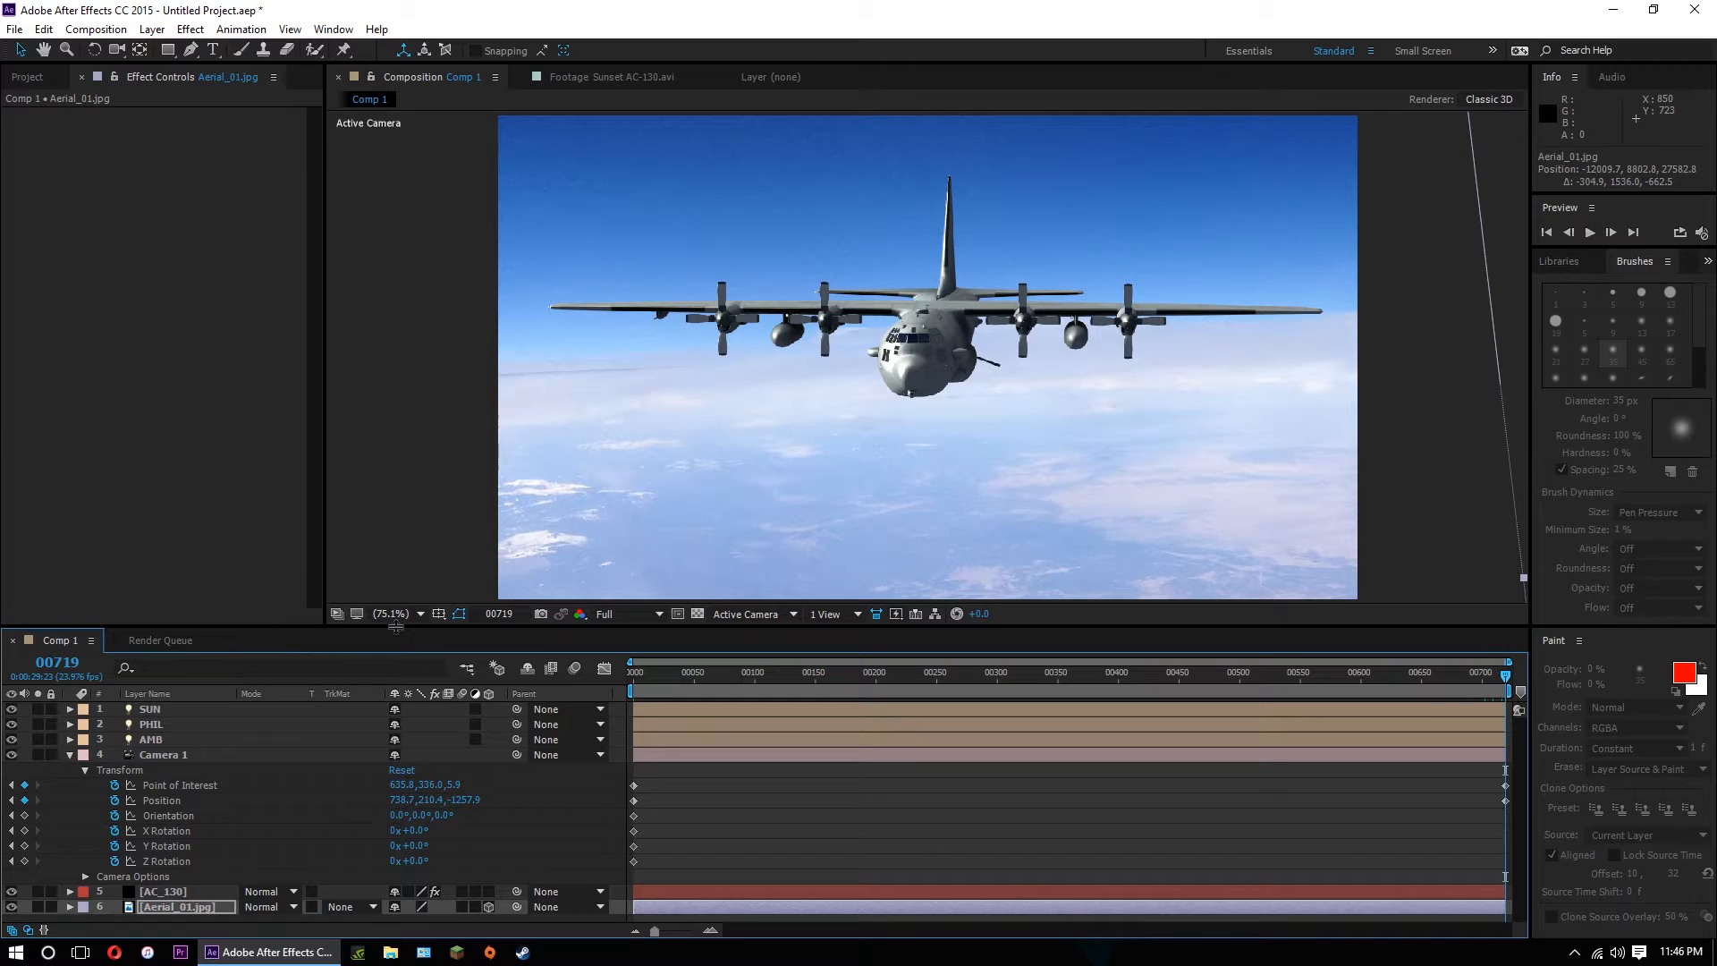
# Collapse Camera 1's properties and set the composition preview resolution to Half.
pyautogui.click(69, 756)
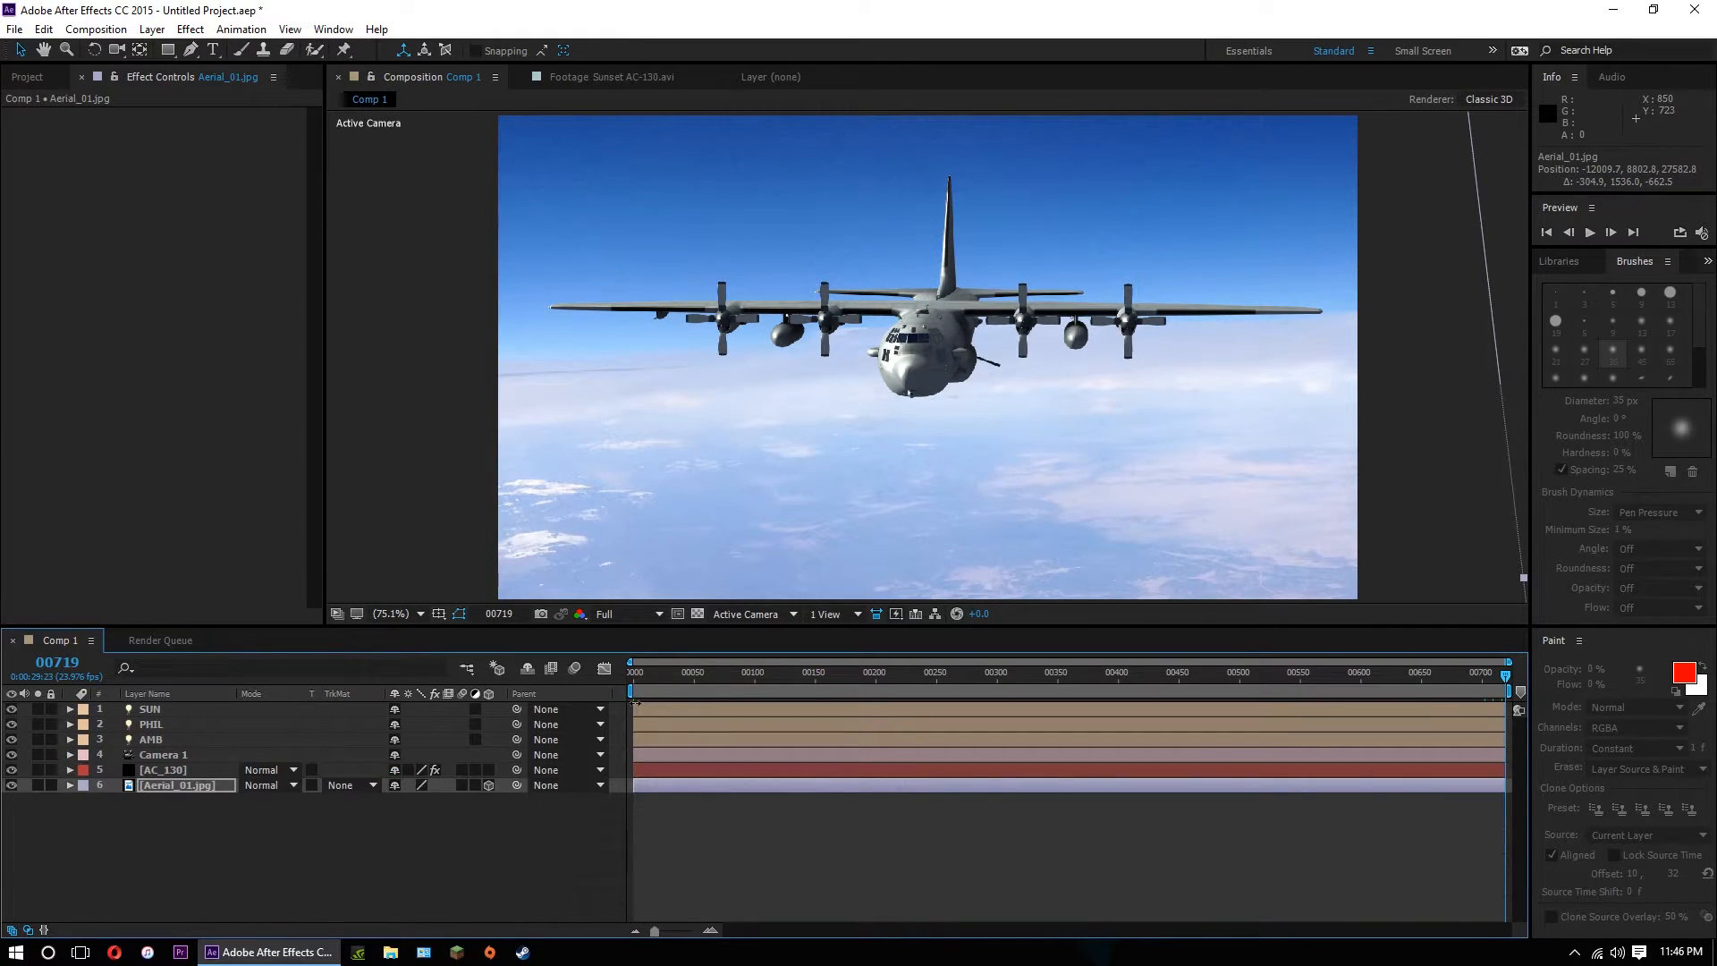
pyautogui.click(644, 619)
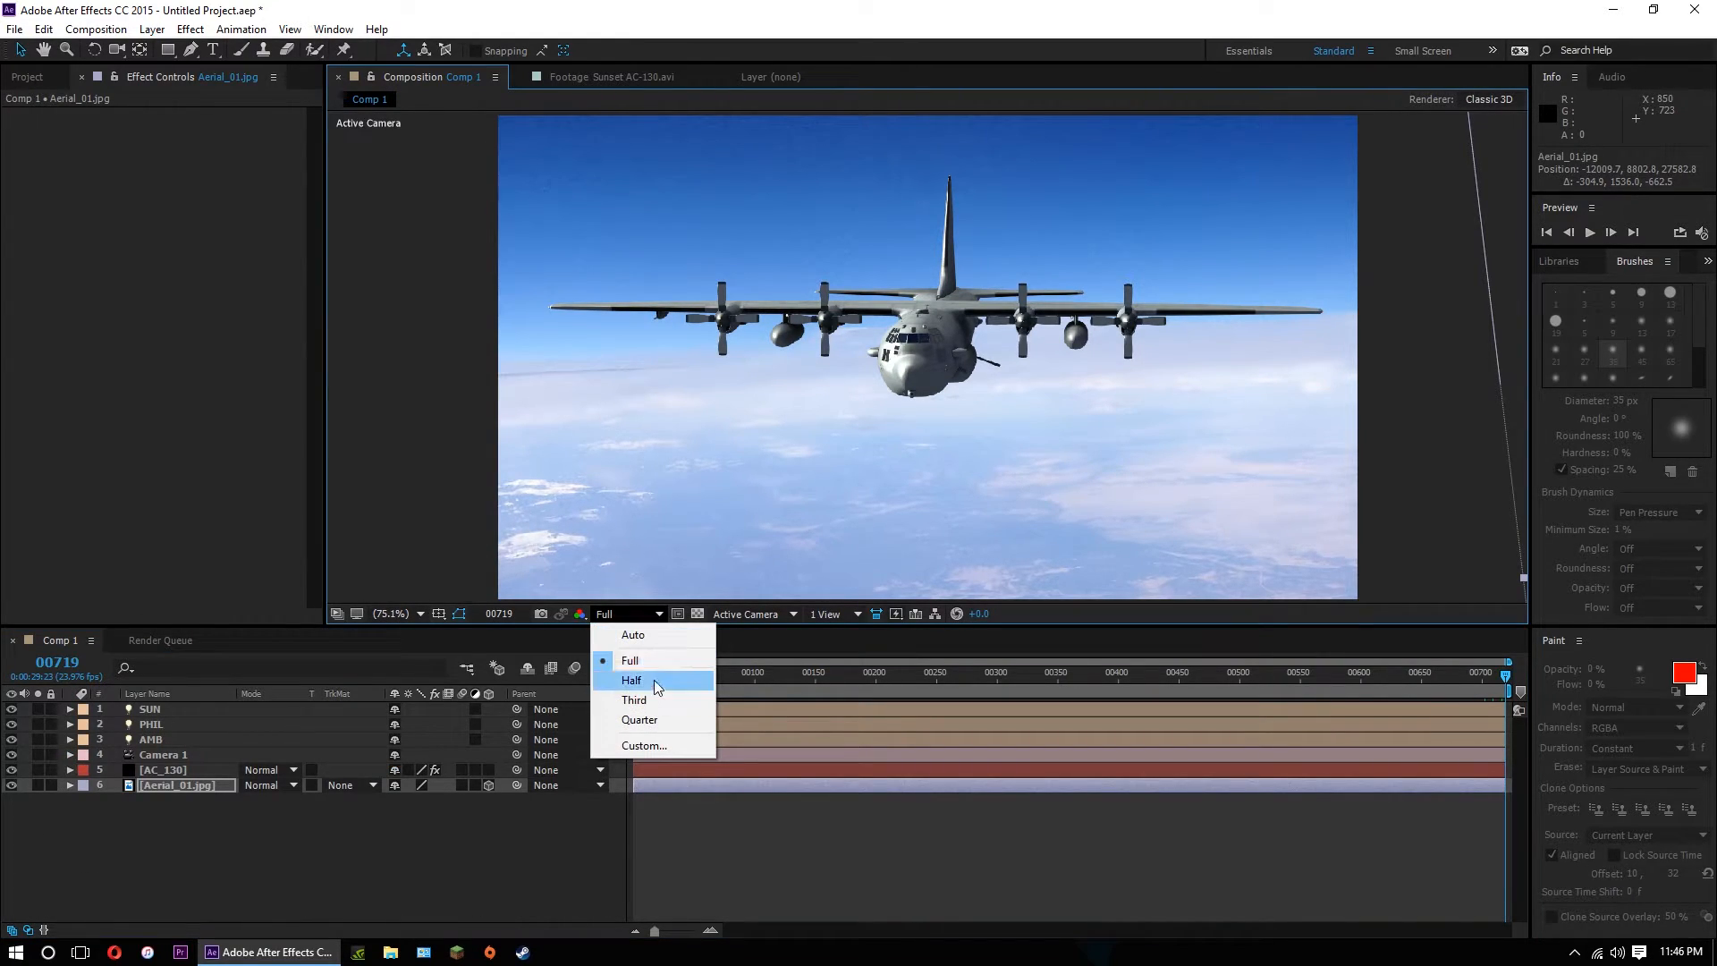
pyautogui.click(654, 691)
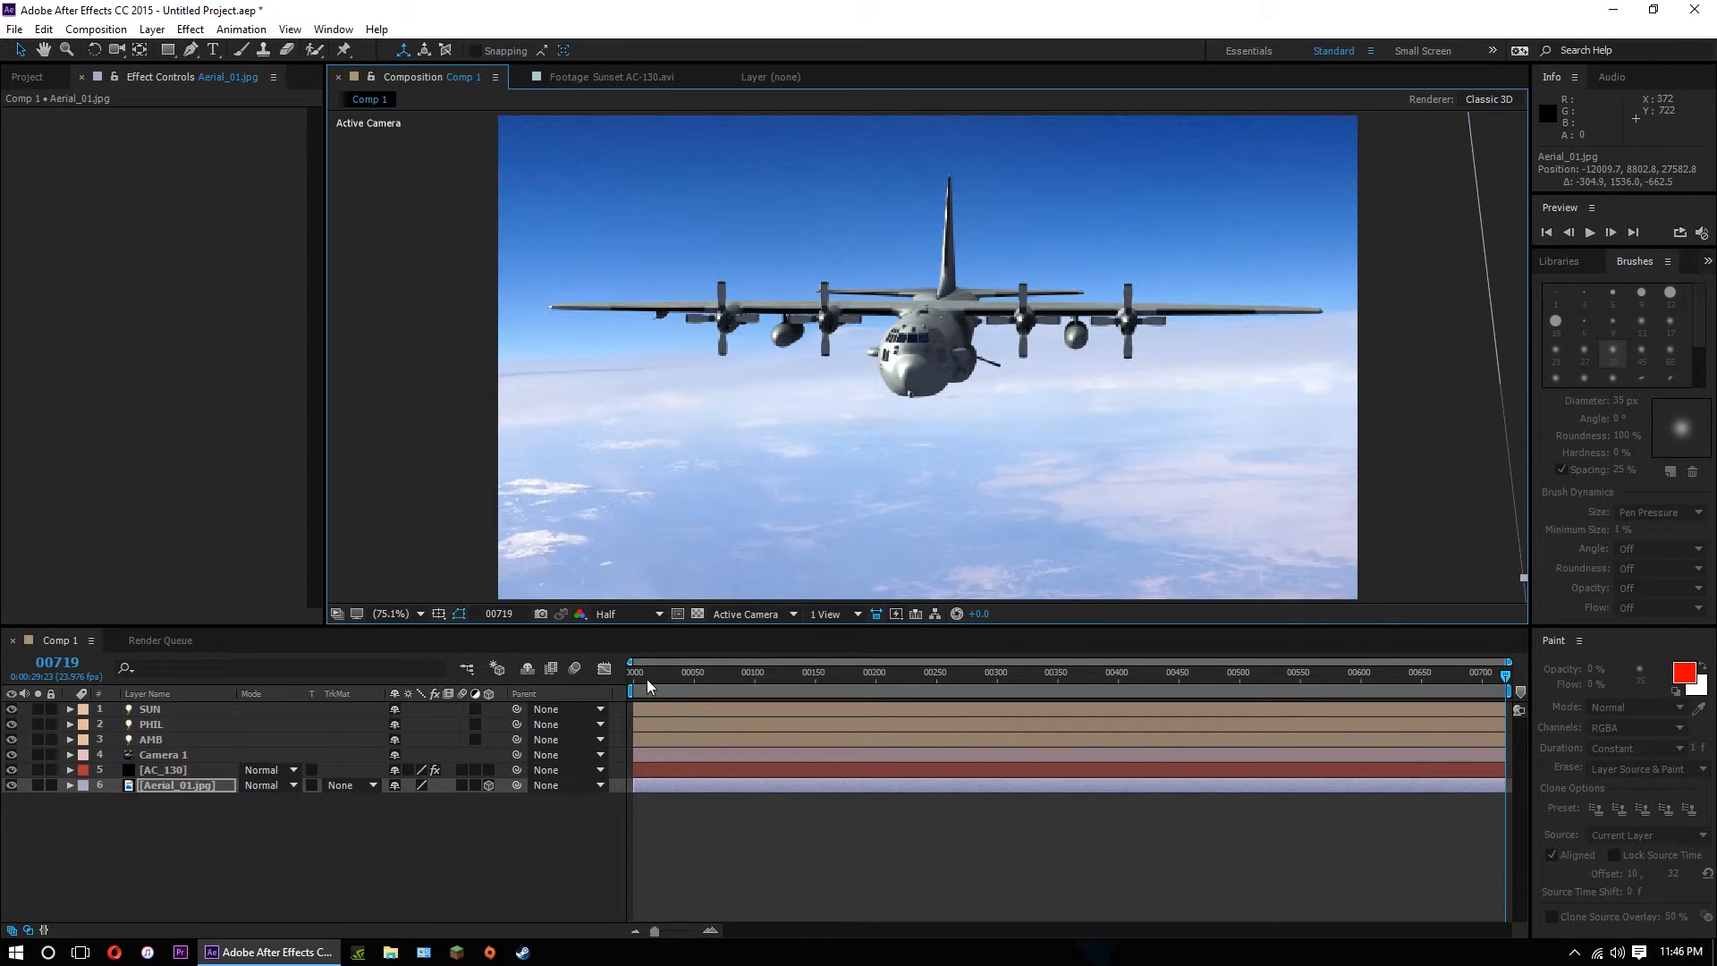
# Preview the camera move from frame 0 and scrub through to frame 719.
pyautogui.moveTo(647, 681); pyautogui.dragTo(609, 681)
pyautogui.click(766, 886)
pyautogui.press('space')
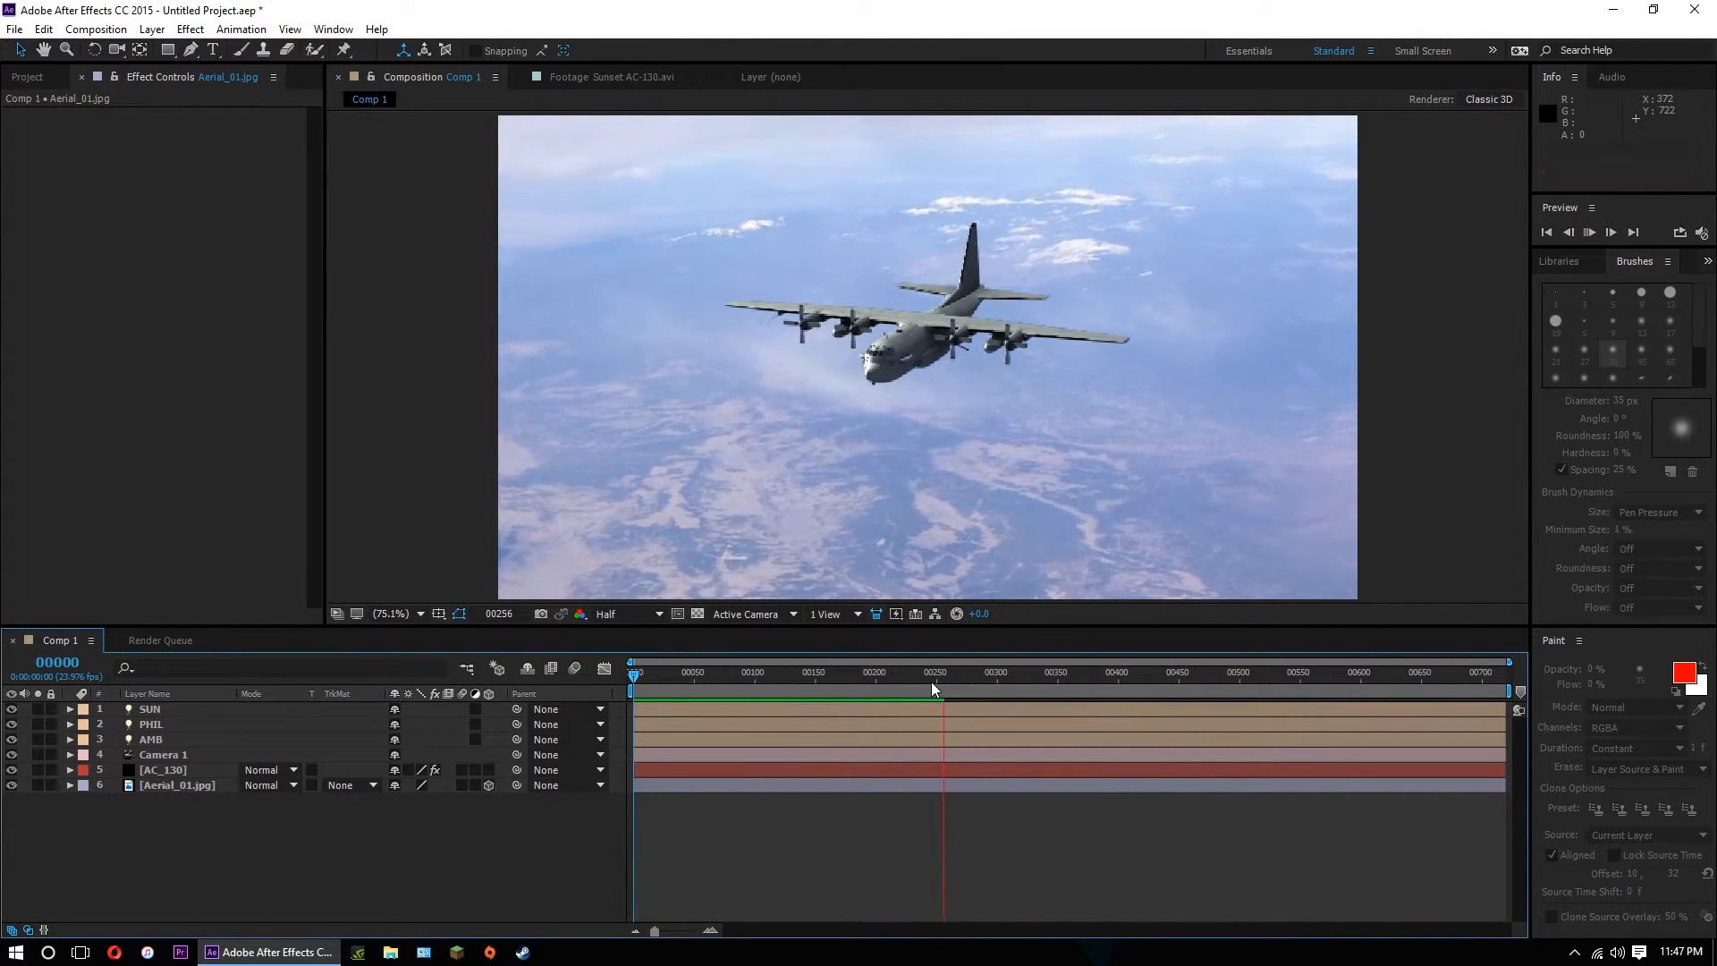
pyautogui.click(670, 682)
pyautogui.moveTo(738, 686); pyautogui.dragTo(1509, 669)
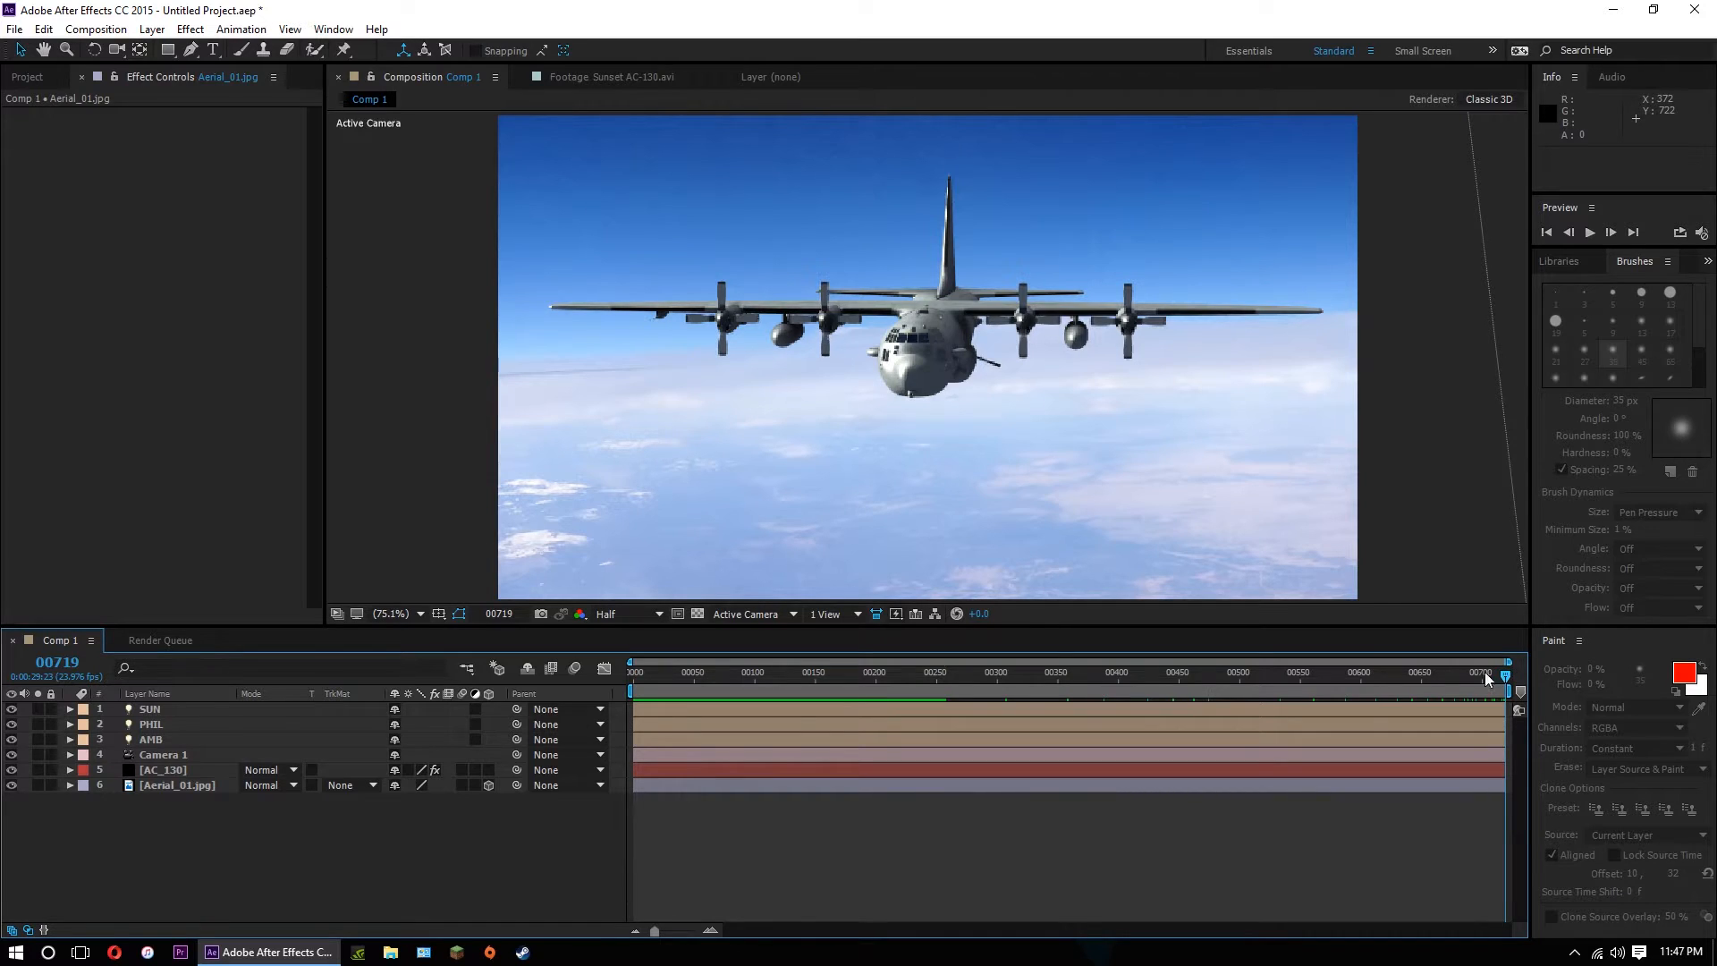
# At frame 719, reorbit, track and dolly Camera 1 closer to the aircraft, at a position of about 766.3, 271.6, -947.4.
pyautogui.press('c')
pyautogui.moveTo(981, 403); pyautogui.dragTo(988, 407)
pyautogui.press('F2')
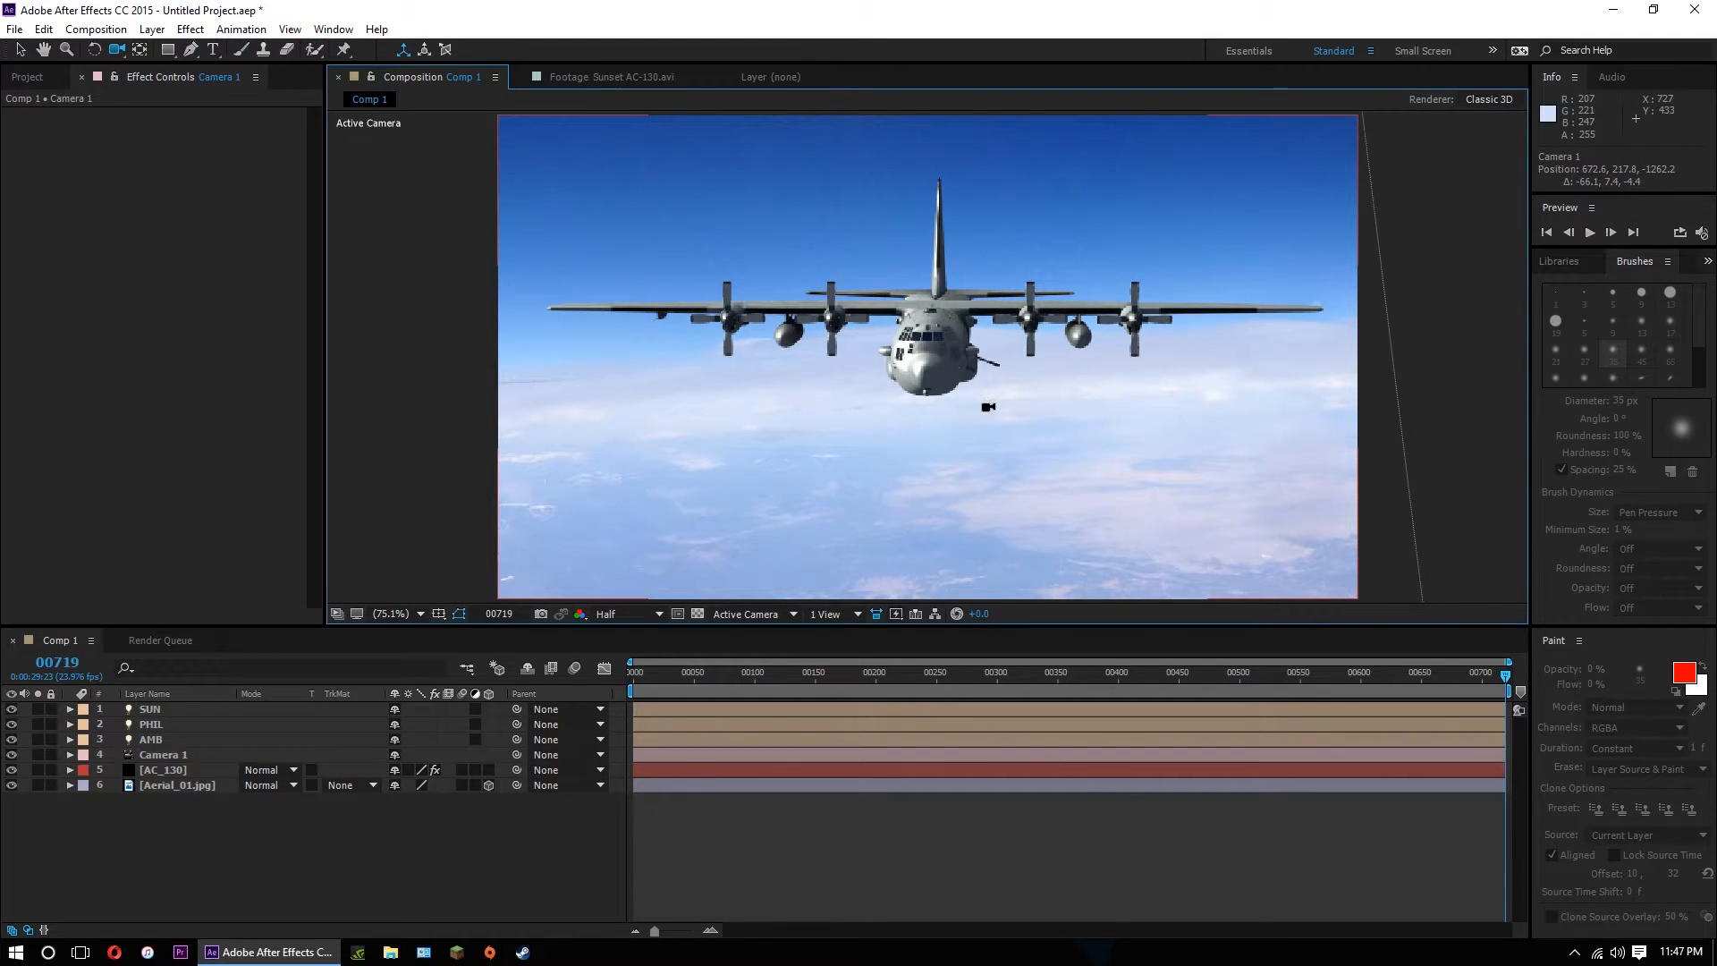
pyautogui.moveTo(988, 407)
pyautogui.mouseDown()
pyautogui.moveTo(988, 391)
pyautogui.moveTo(971, 400)
pyautogui.mouseUp()
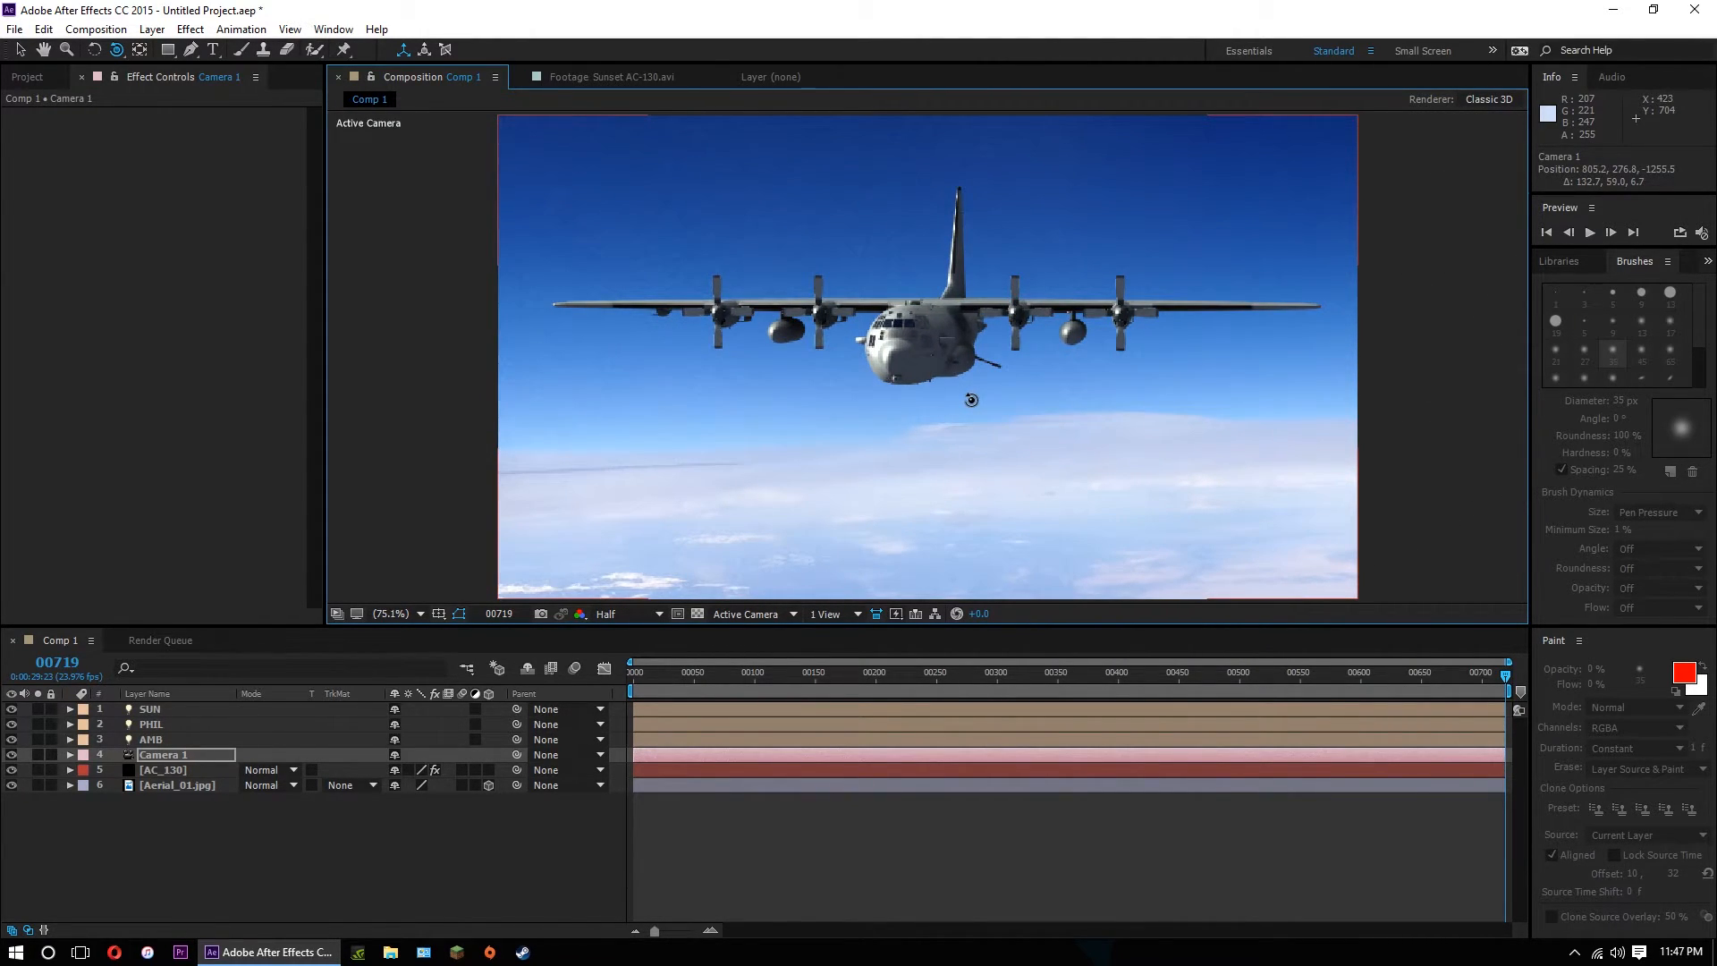
pyautogui.press('F2')
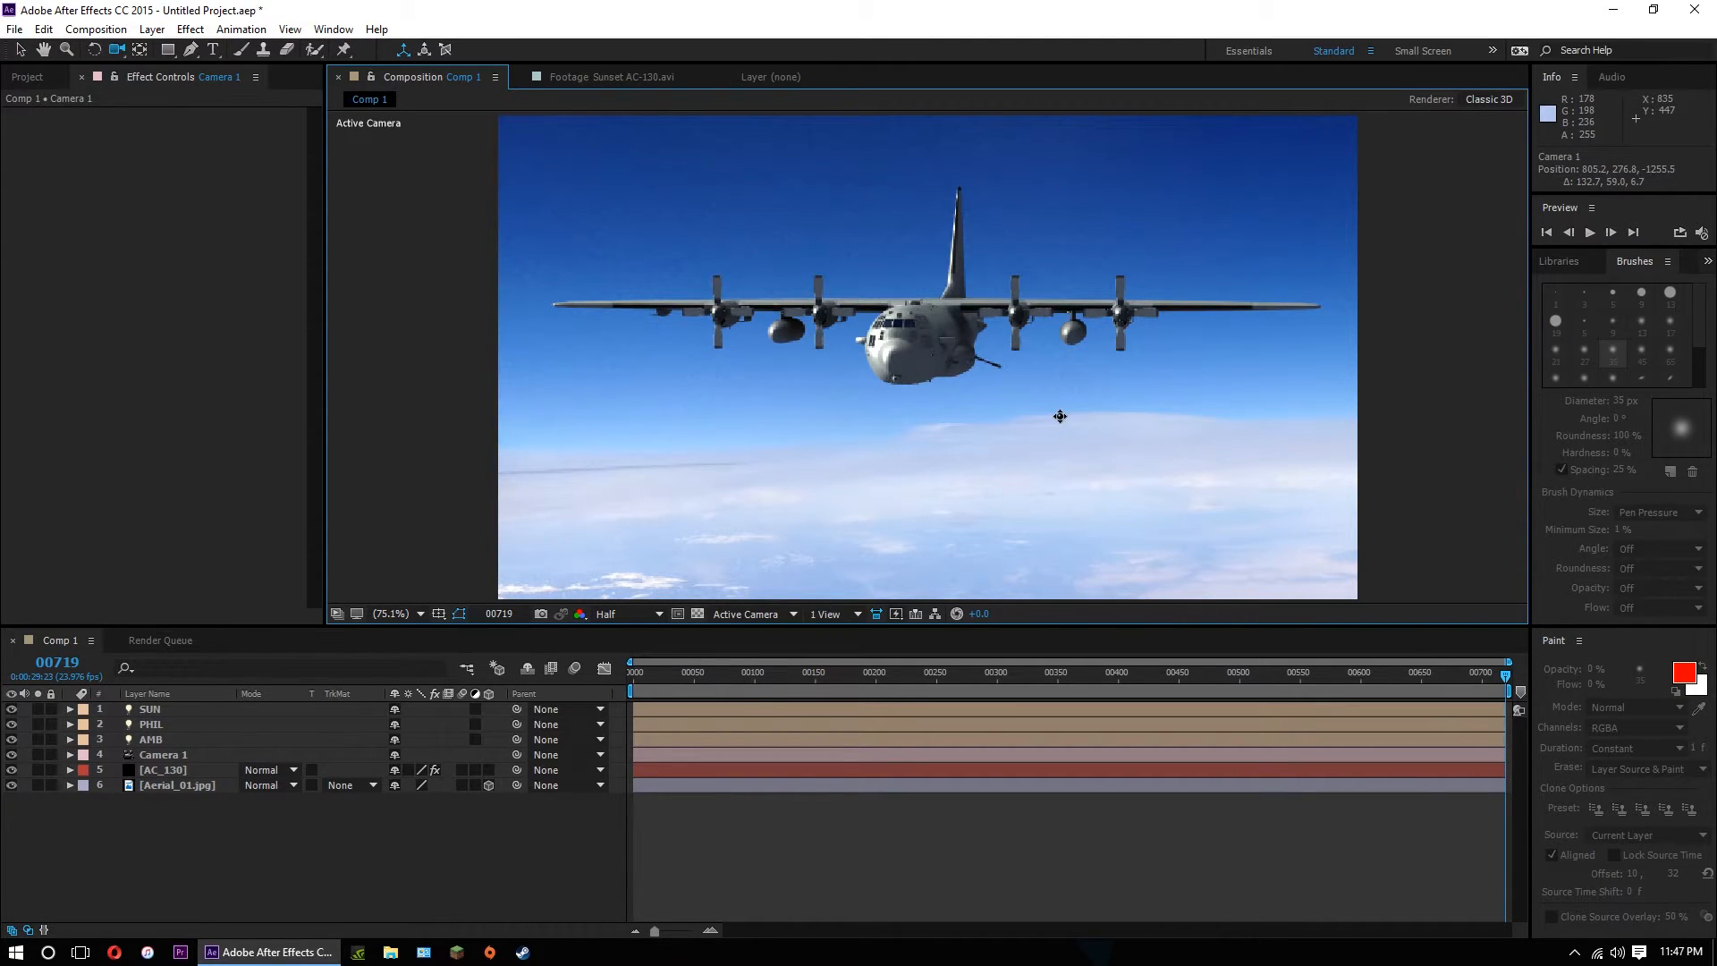
pyautogui.moveTo(1058, 413); pyautogui.dragTo(1055, 443)
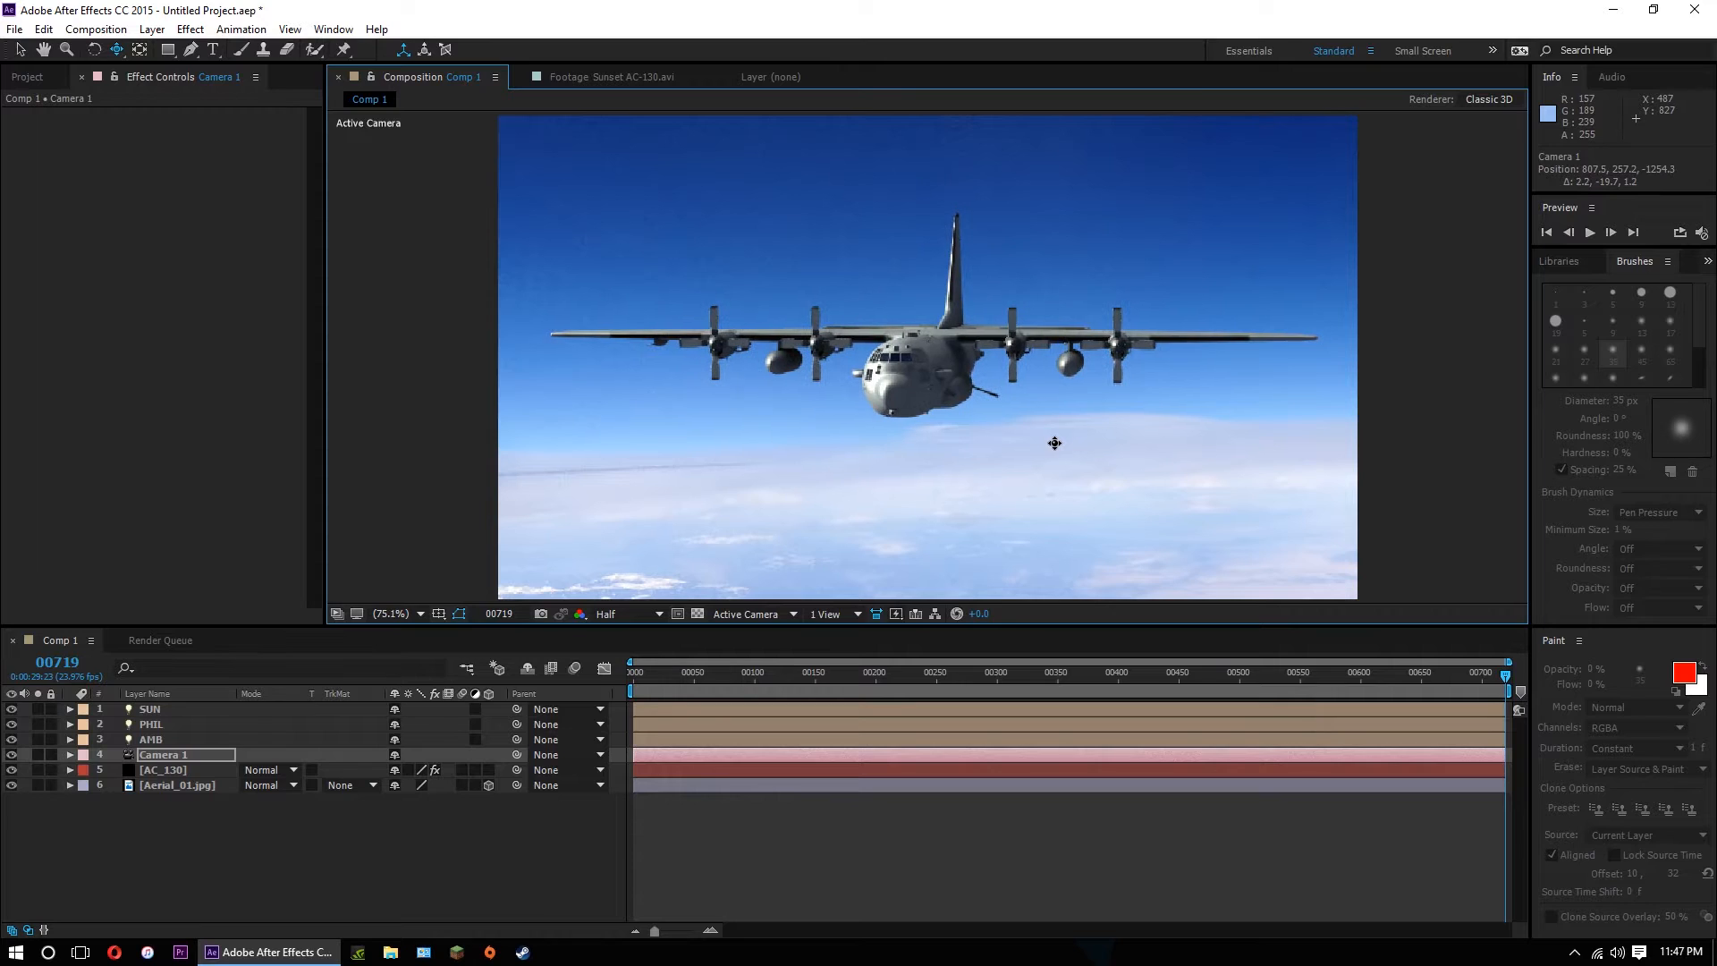
pyautogui.moveTo(1057, 375); pyautogui.dragTo(1034, 219)
# Scrub the timeline back from frame 719 to frame 0 to review the revised camera move.
pyautogui.moveTo(1489, 682); pyautogui.dragTo(1060, 688)
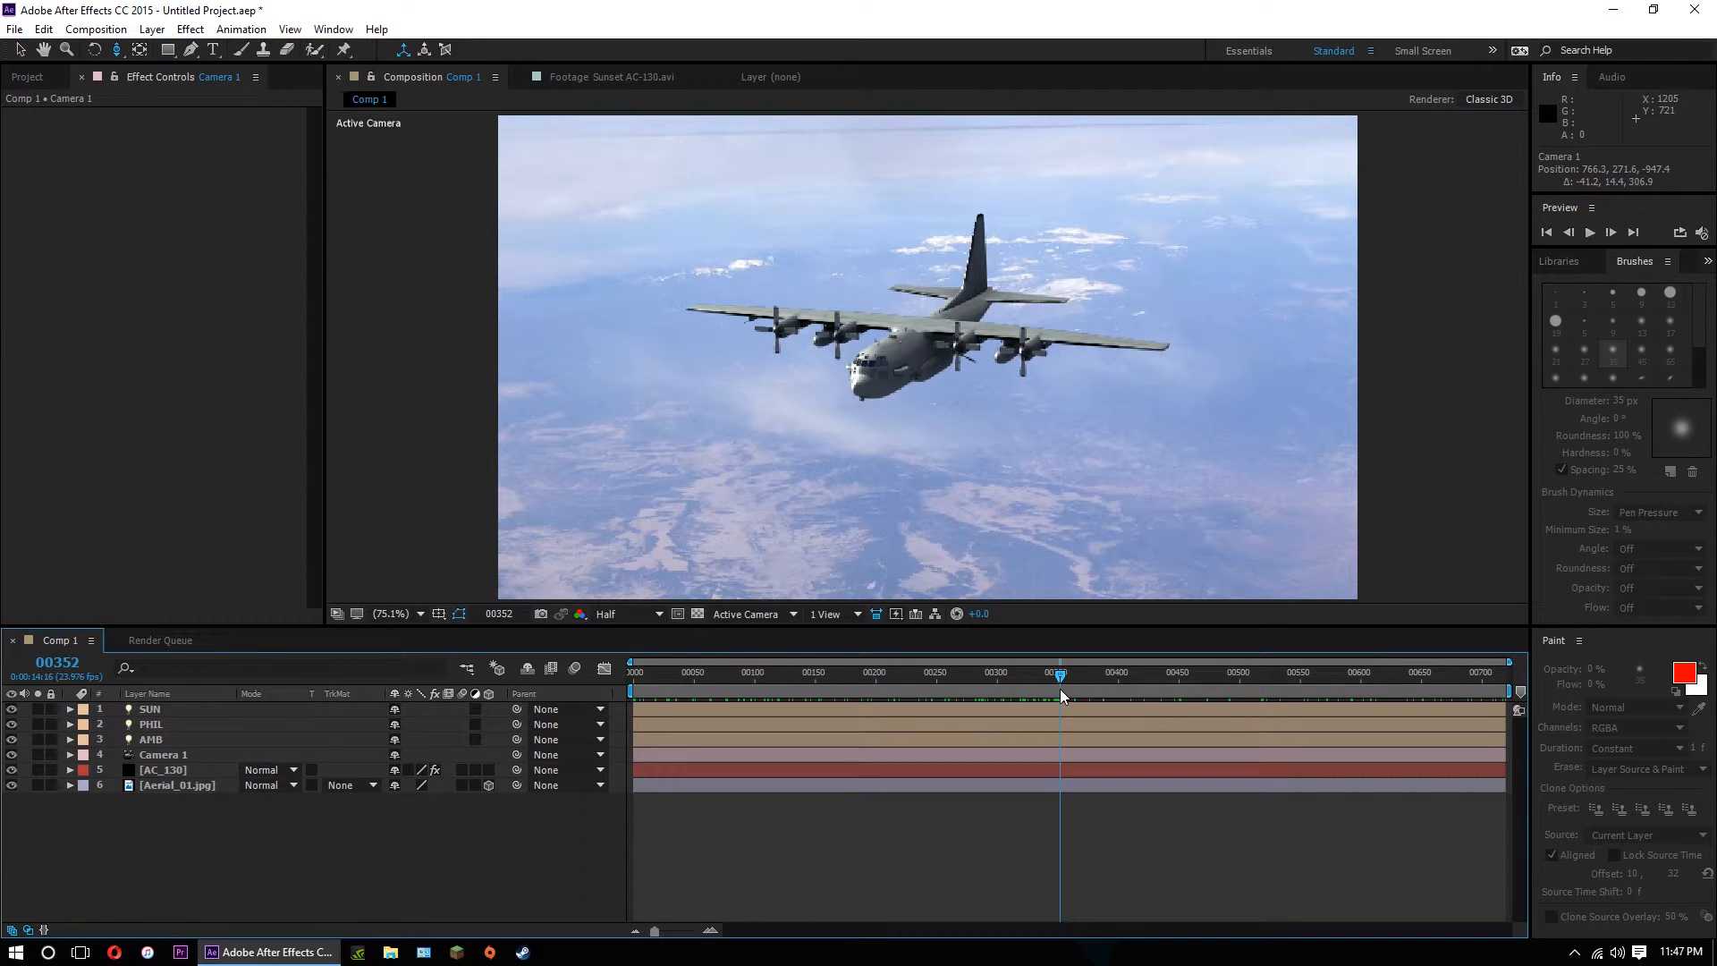
pyautogui.moveTo(1060, 689); pyautogui.dragTo(624, 694)
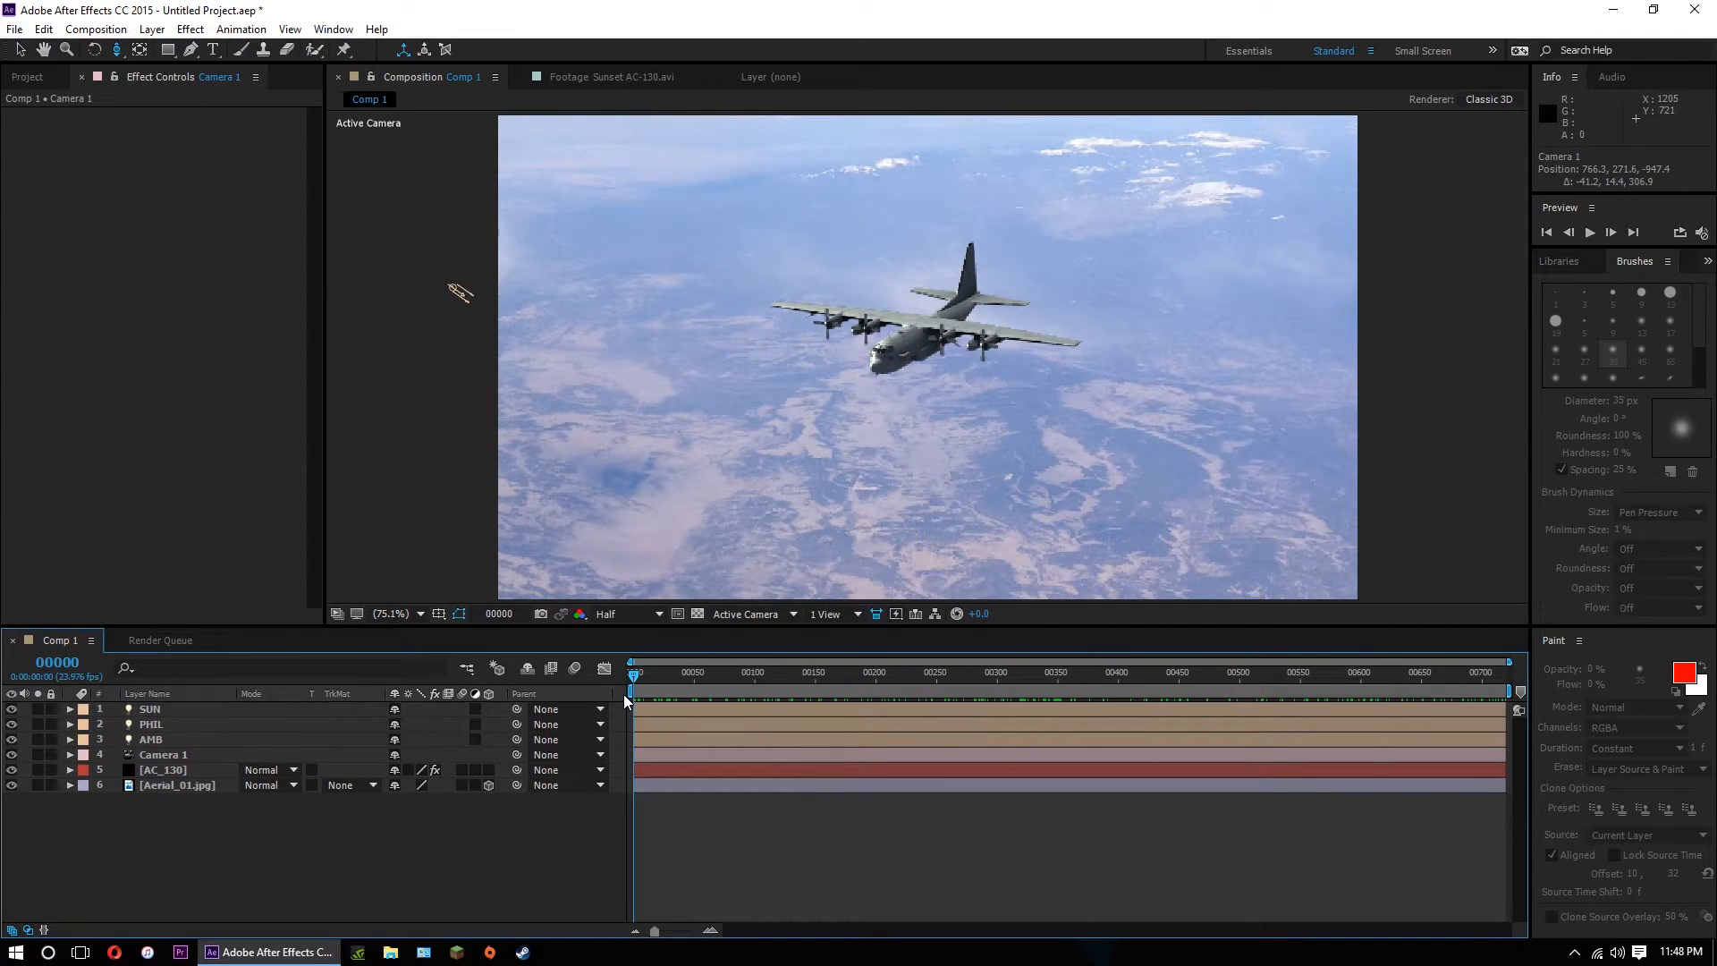
pyautogui.moveTo(625, 694)
pyautogui.mouseDown()
pyautogui.moveTo(1542, 707)
pyautogui.moveTo(592, 690)
pyautogui.mouseUp()
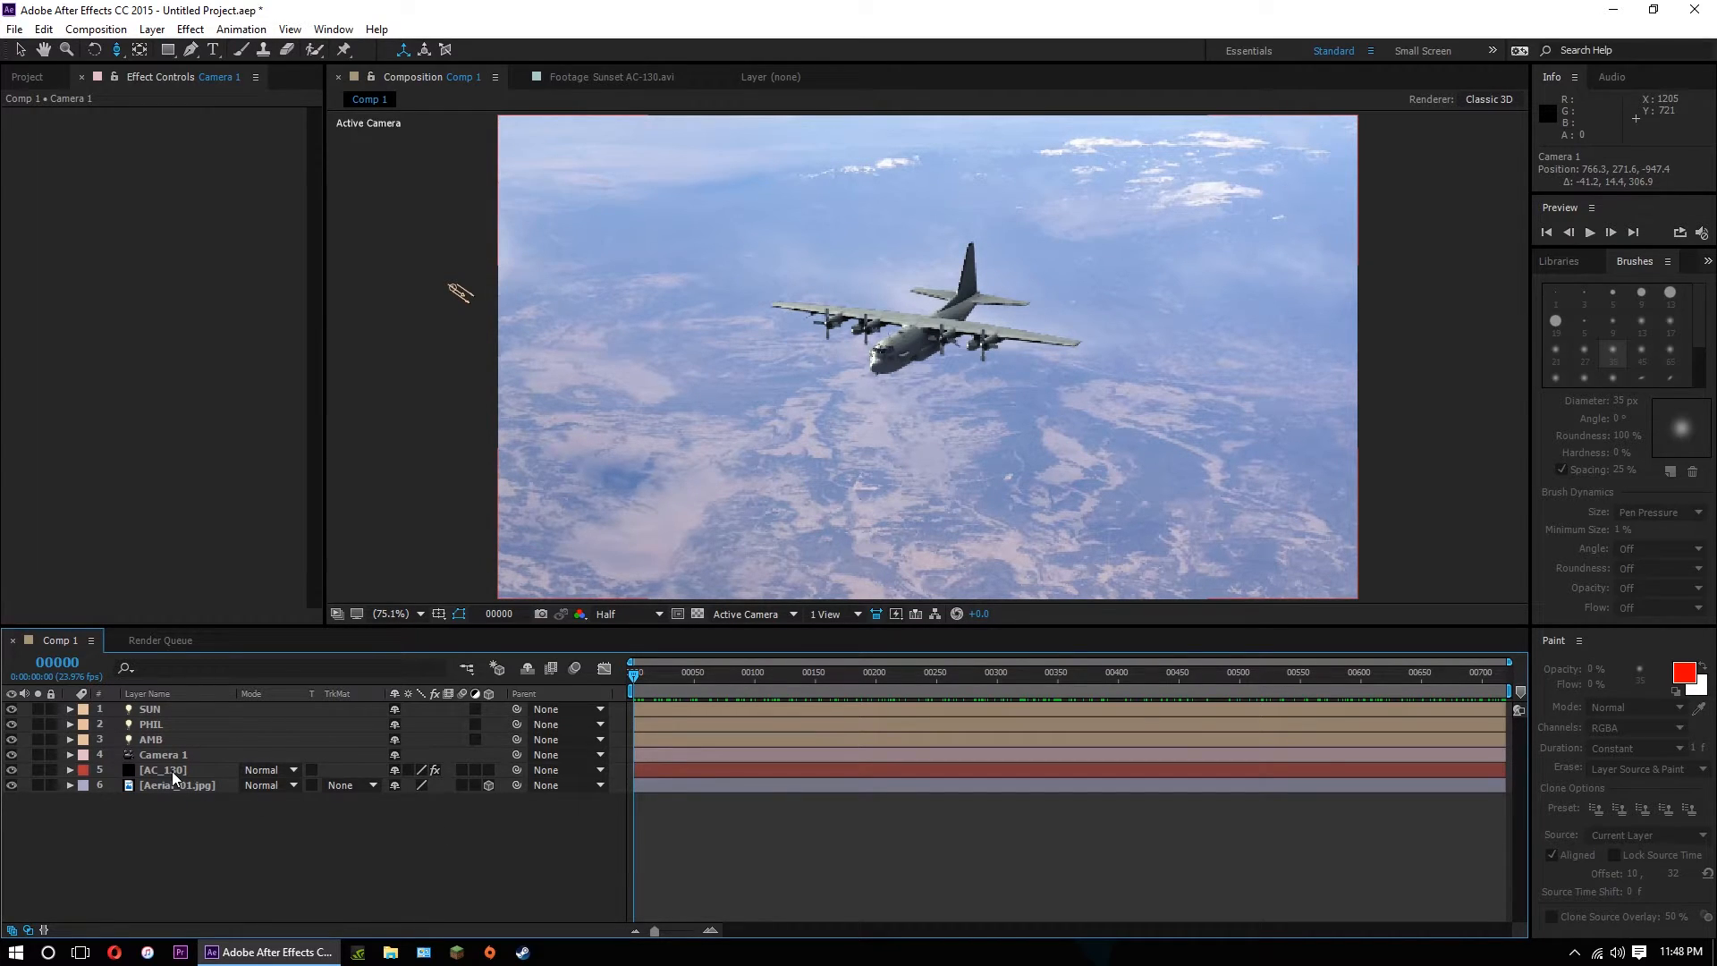
pyautogui.moveTo(646, 674); pyautogui.dragTo(593, 713)
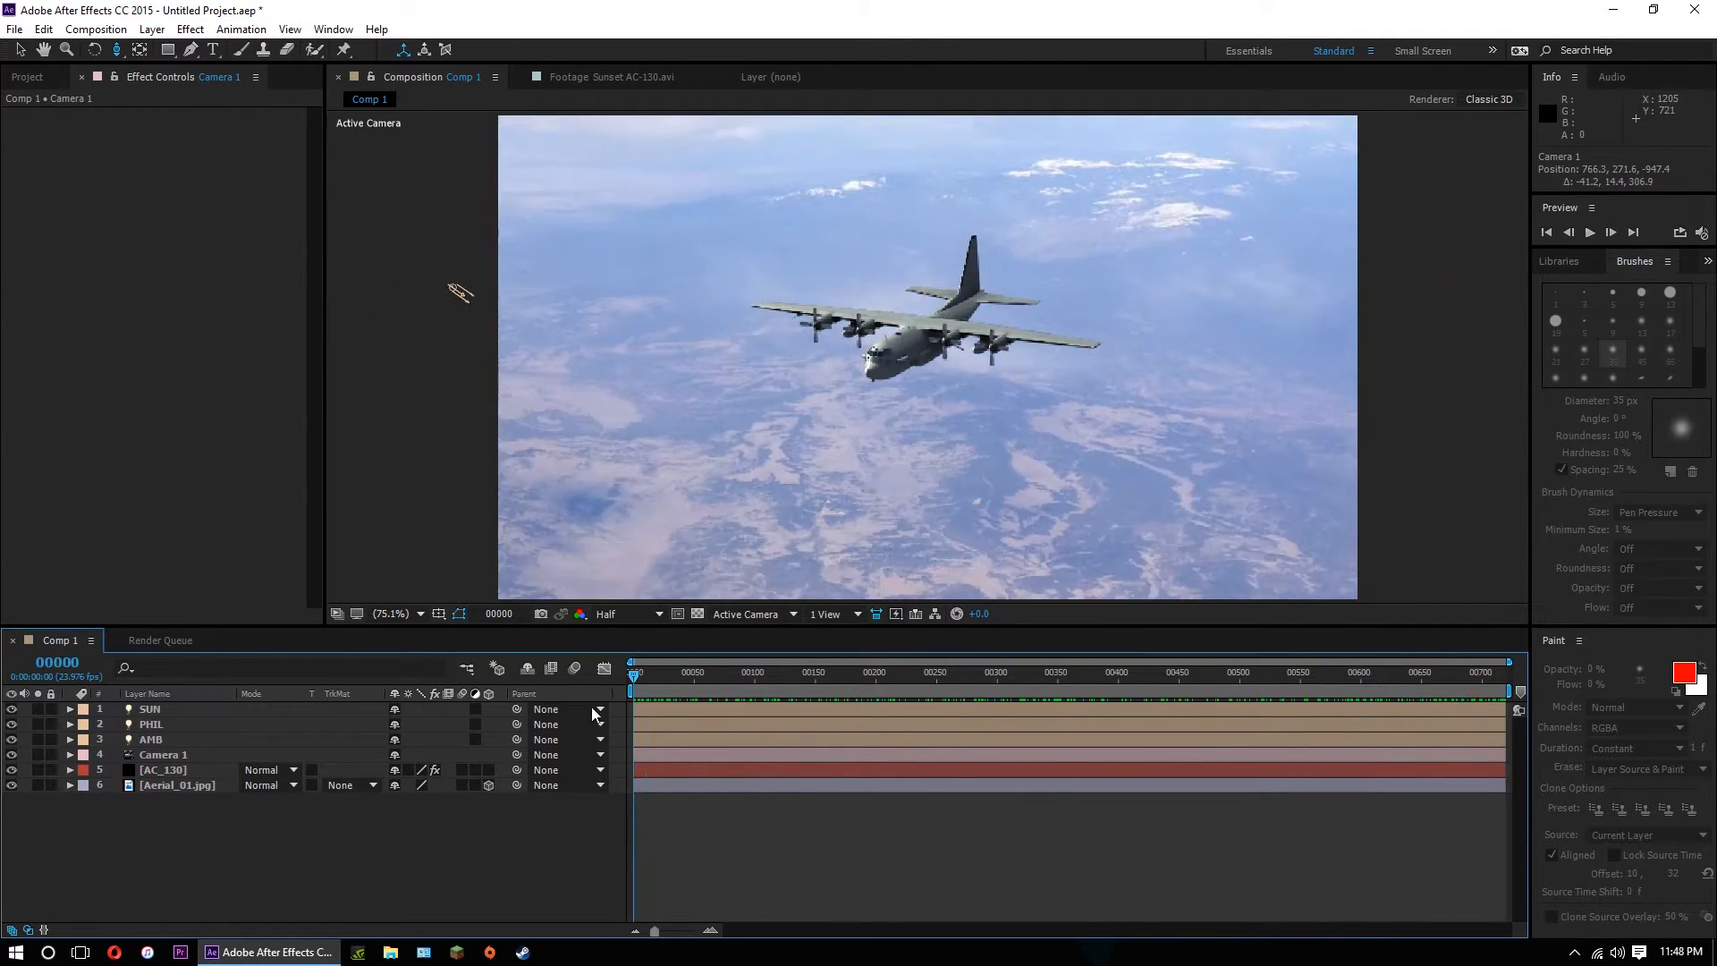
# Create a group null for Group 1 of the Element effect on the AC_130 layer.
pyautogui.click(159, 769)
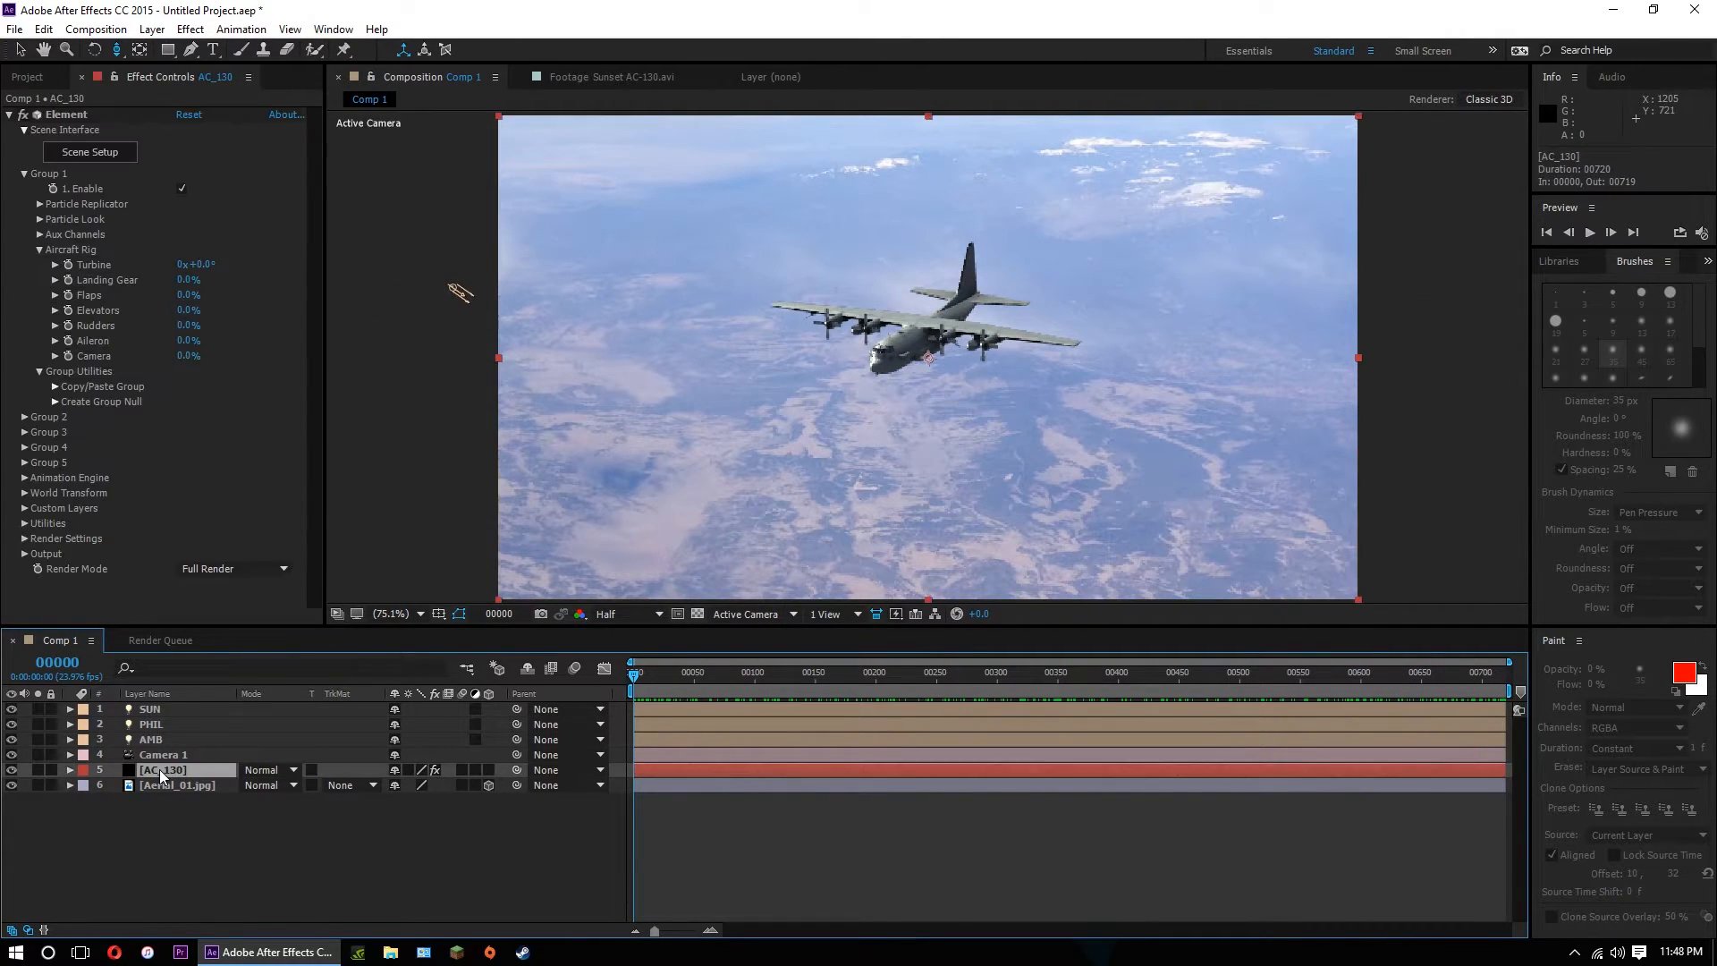
pyautogui.click(37, 250)
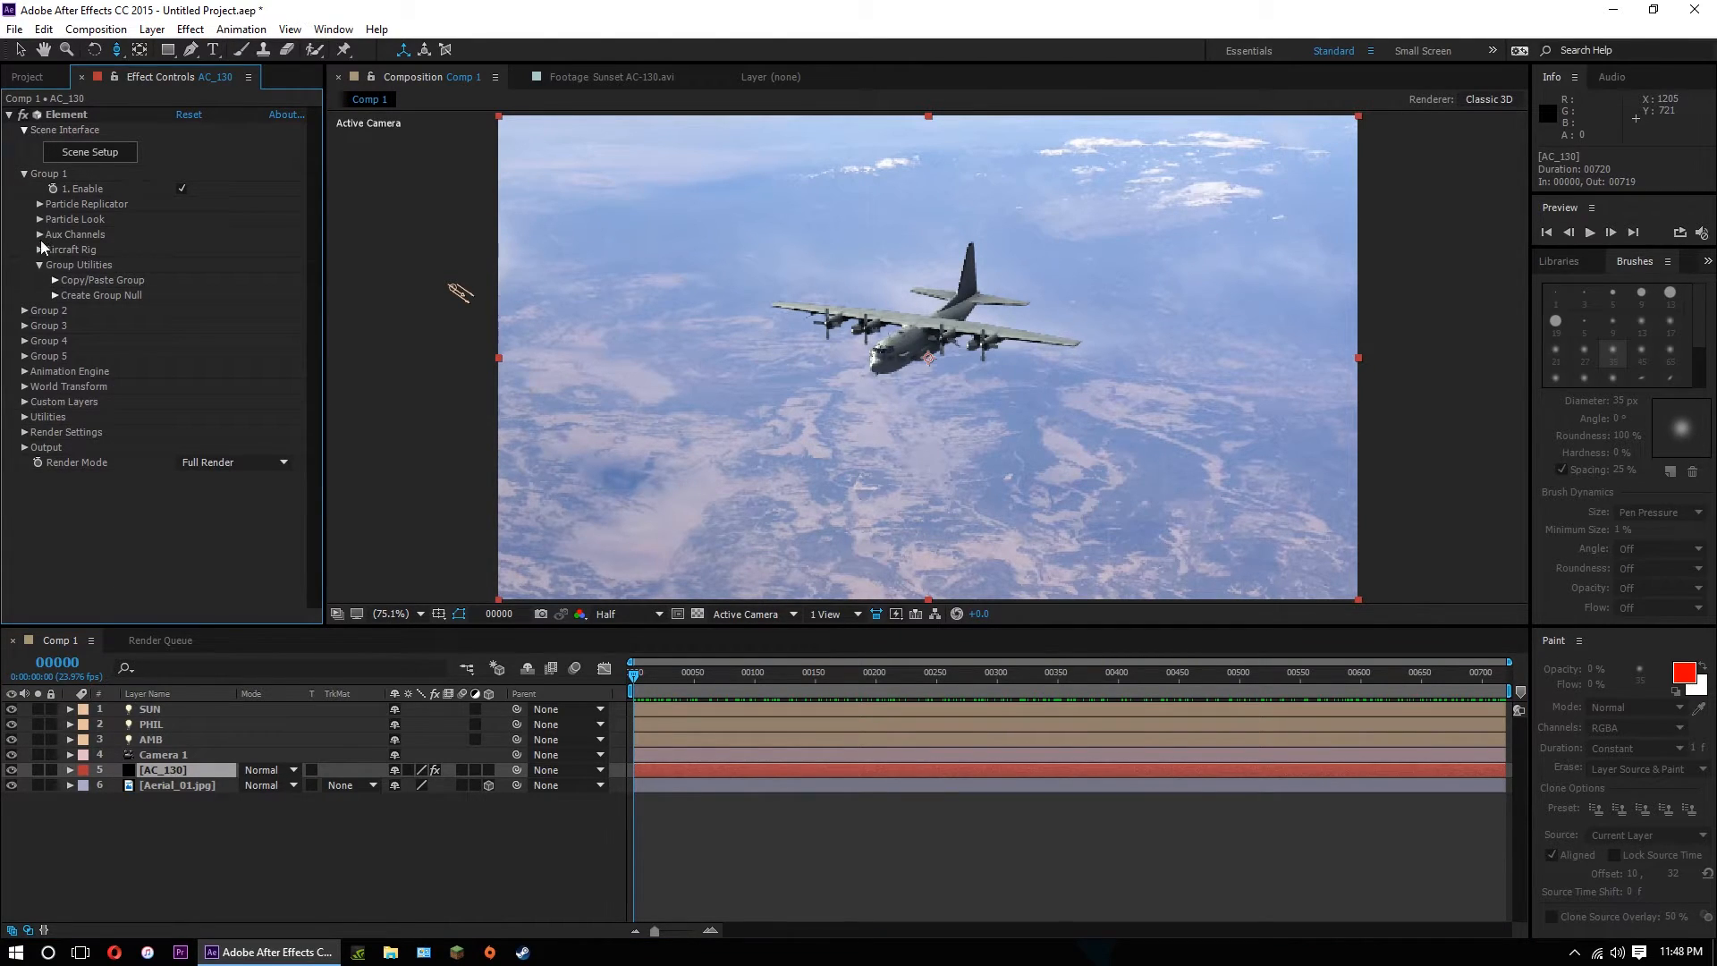
pyautogui.click(39, 219)
pyautogui.click(39, 219)
pyautogui.click(40, 219)
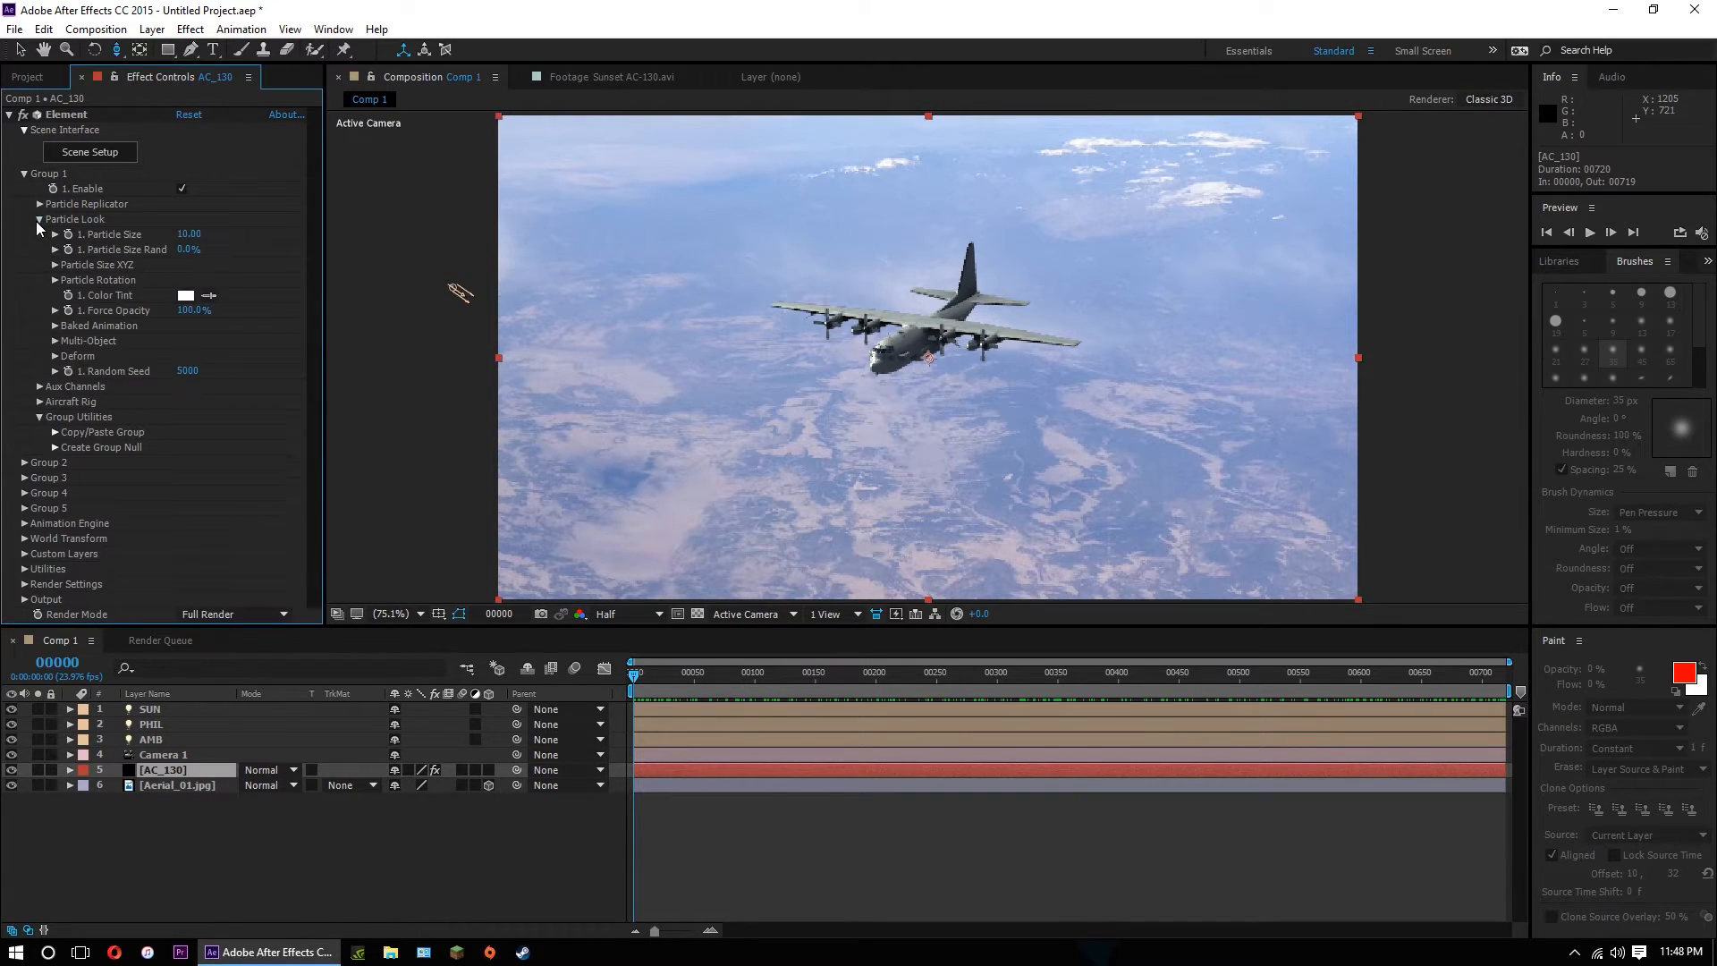
pyautogui.click(54, 448)
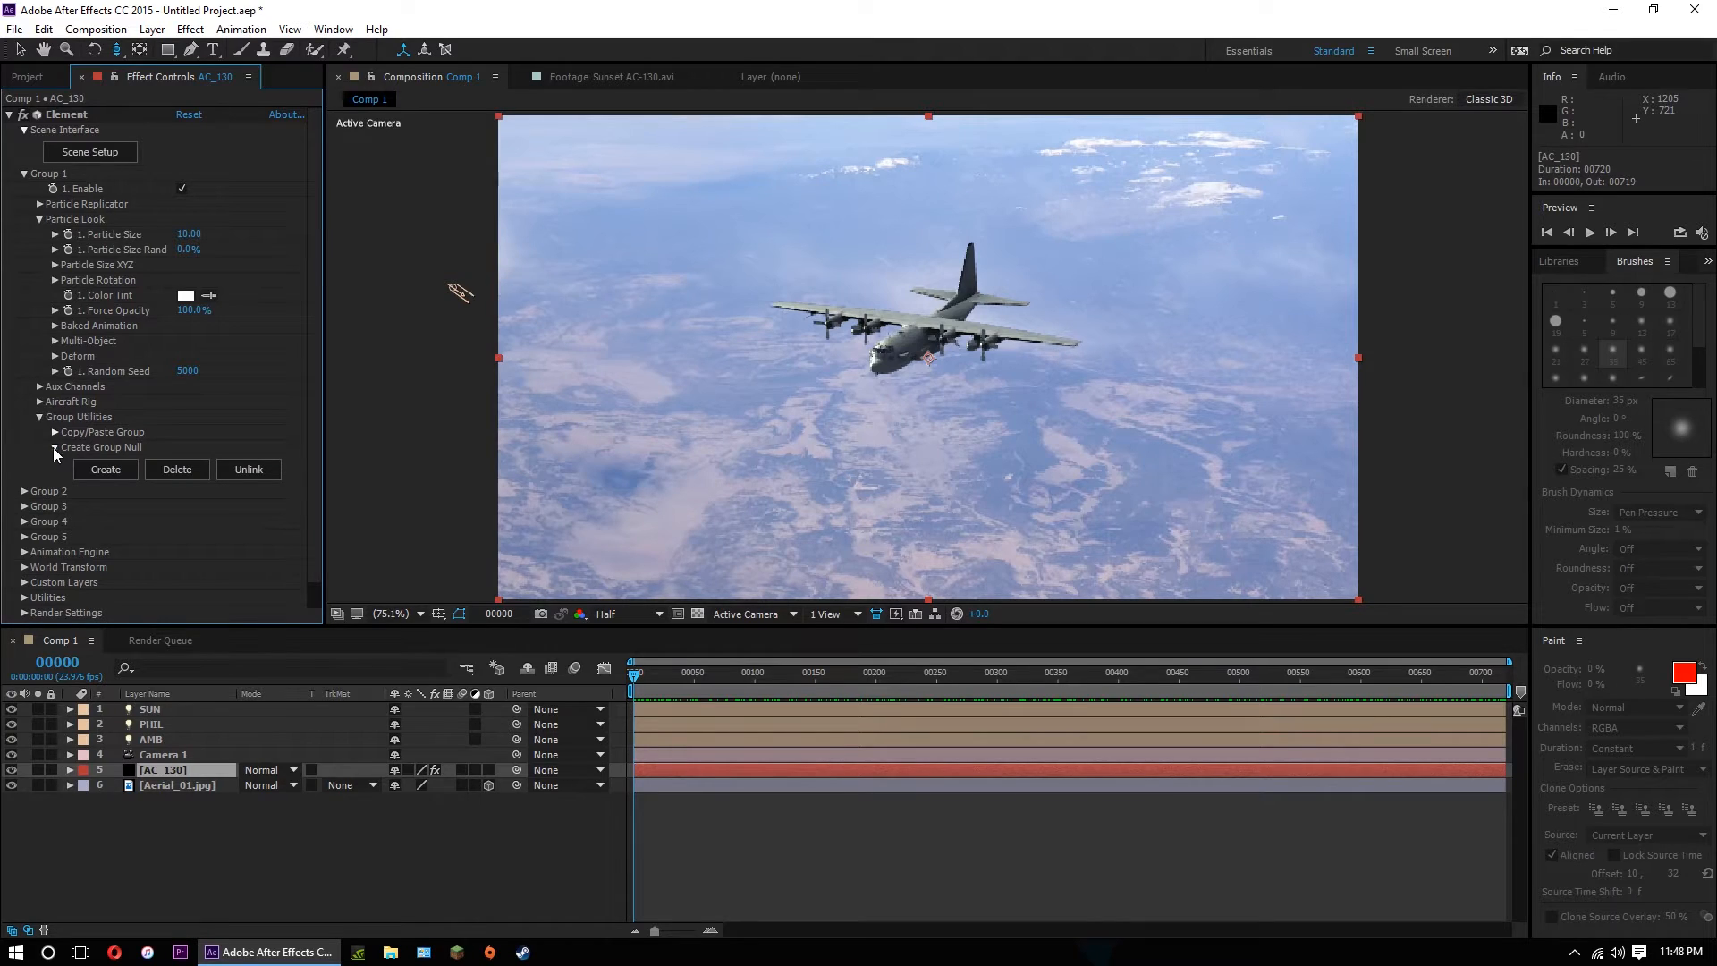
pyautogui.click(115, 470)
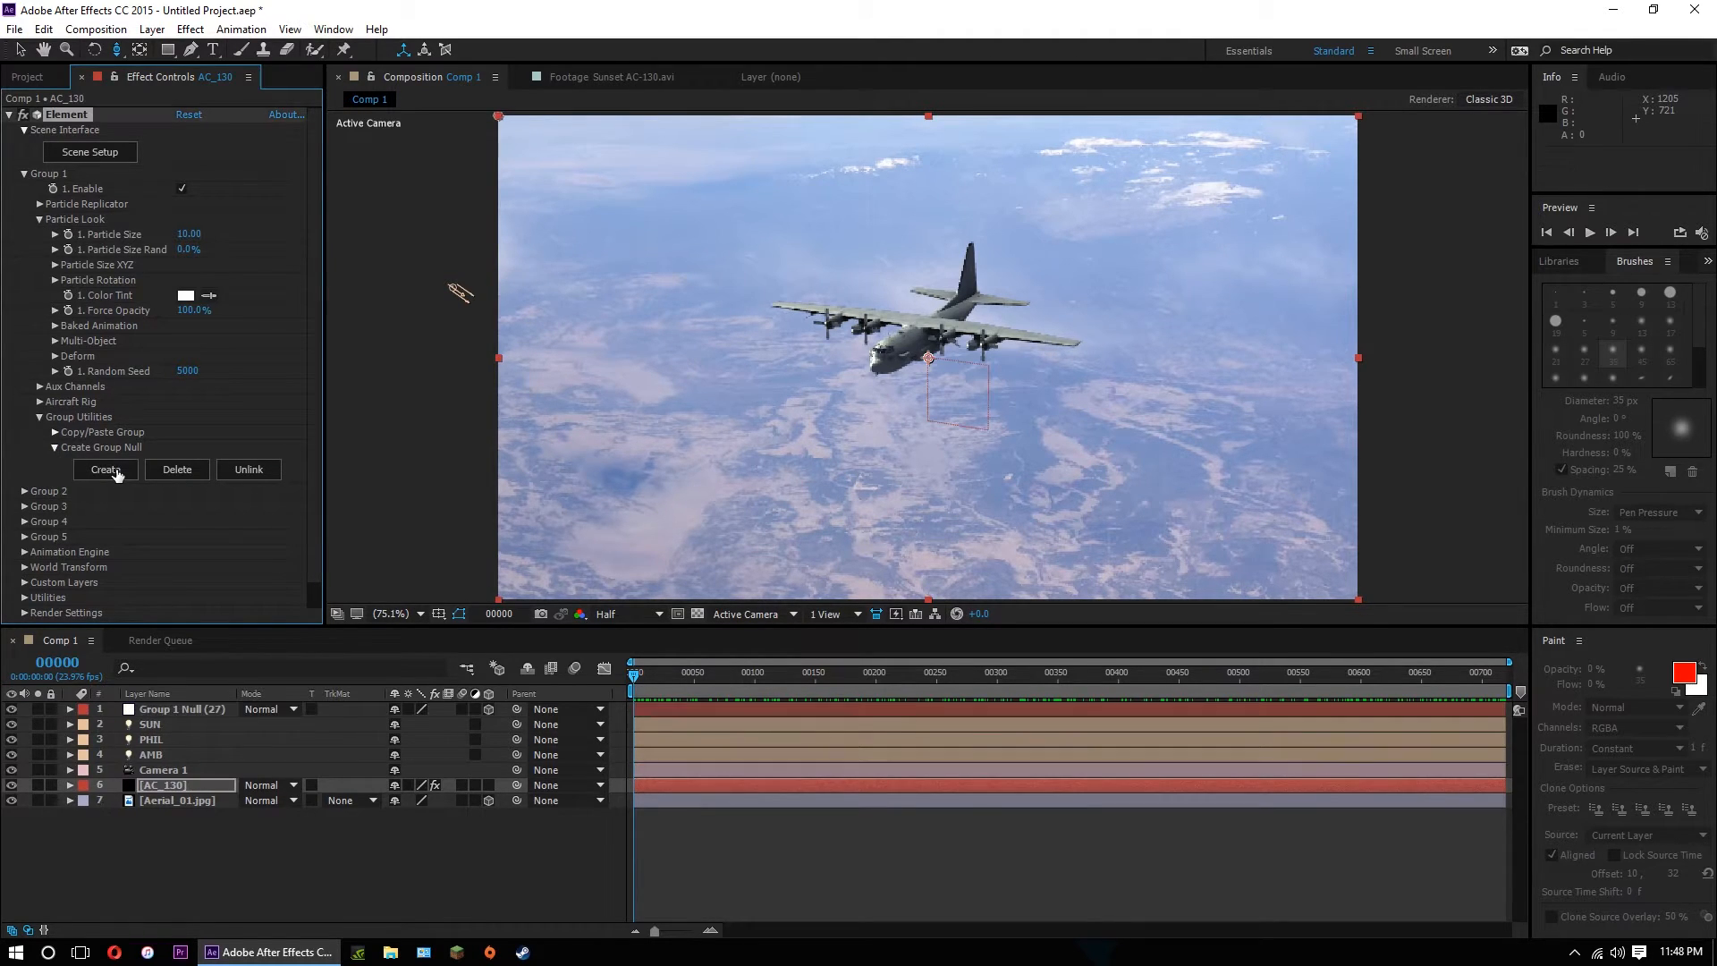
# Place the new group null below the AC_130 layer and rename it ac130_null.
pyautogui.click(186, 710)
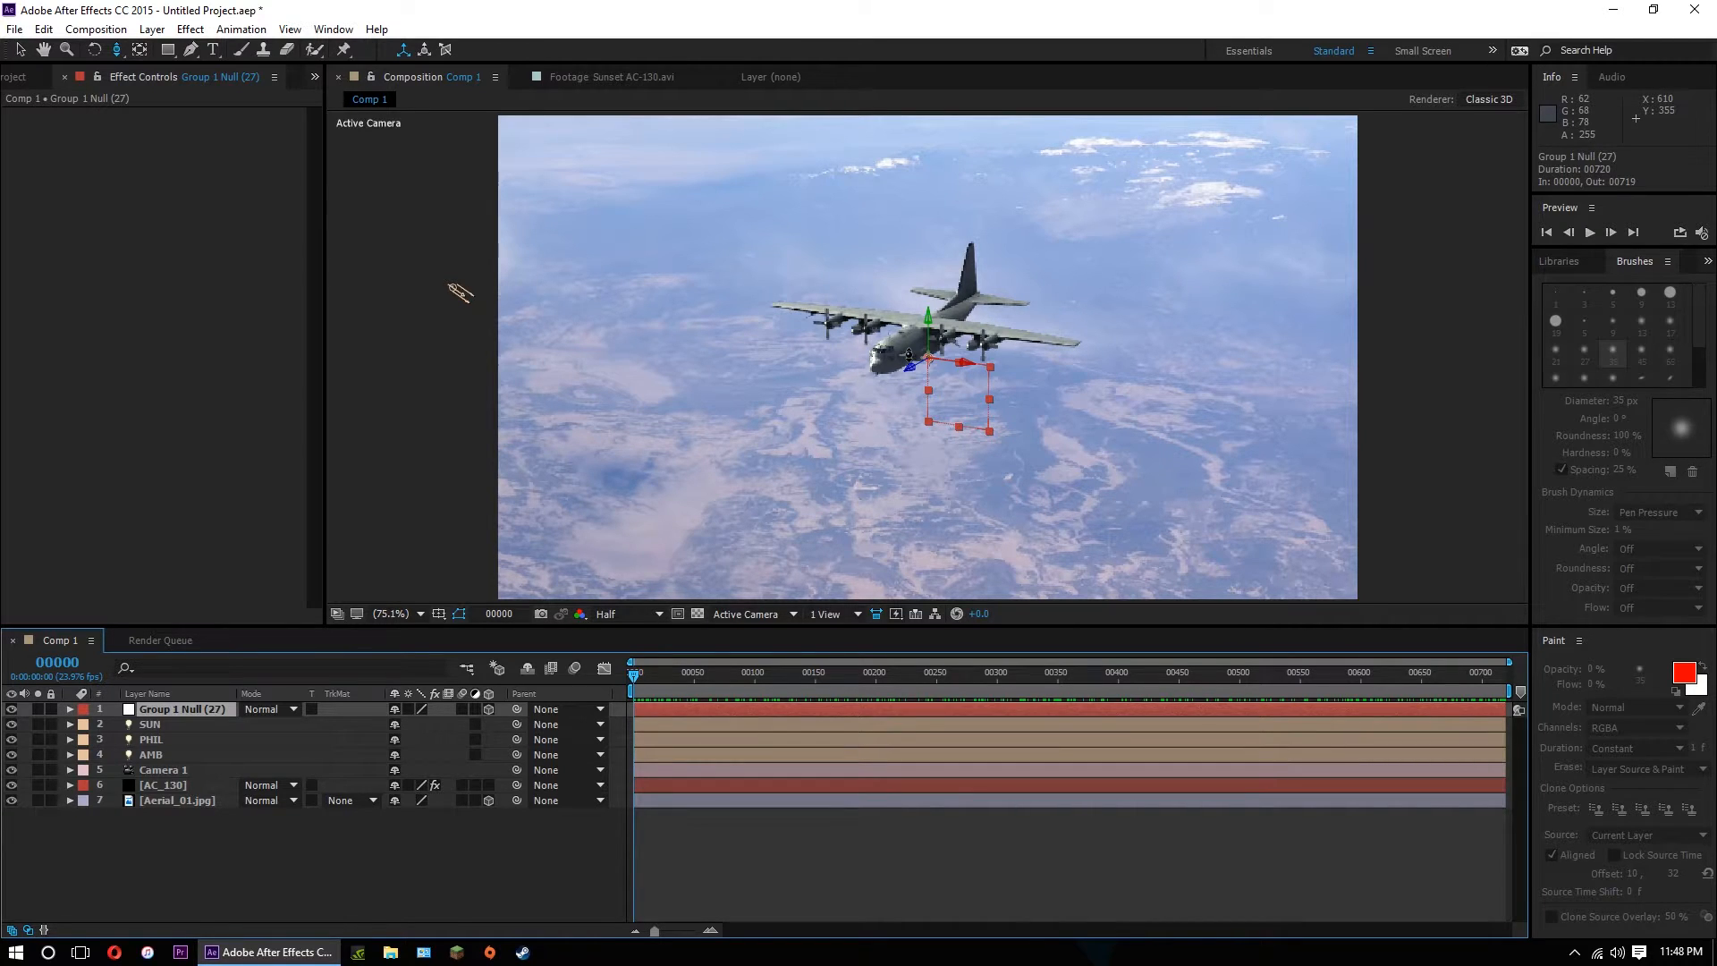
pyautogui.press('v')
pyautogui.moveTo(910, 365)
pyautogui.mouseDown()
pyautogui.moveTo(824, 443)
pyautogui.moveTo(992, 358)
pyautogui.moveTo(847, 443)
pyautogui.moveTo(978, 356)
pyautogui.moveTo(928, 390)
pyautogui.mouseUp()
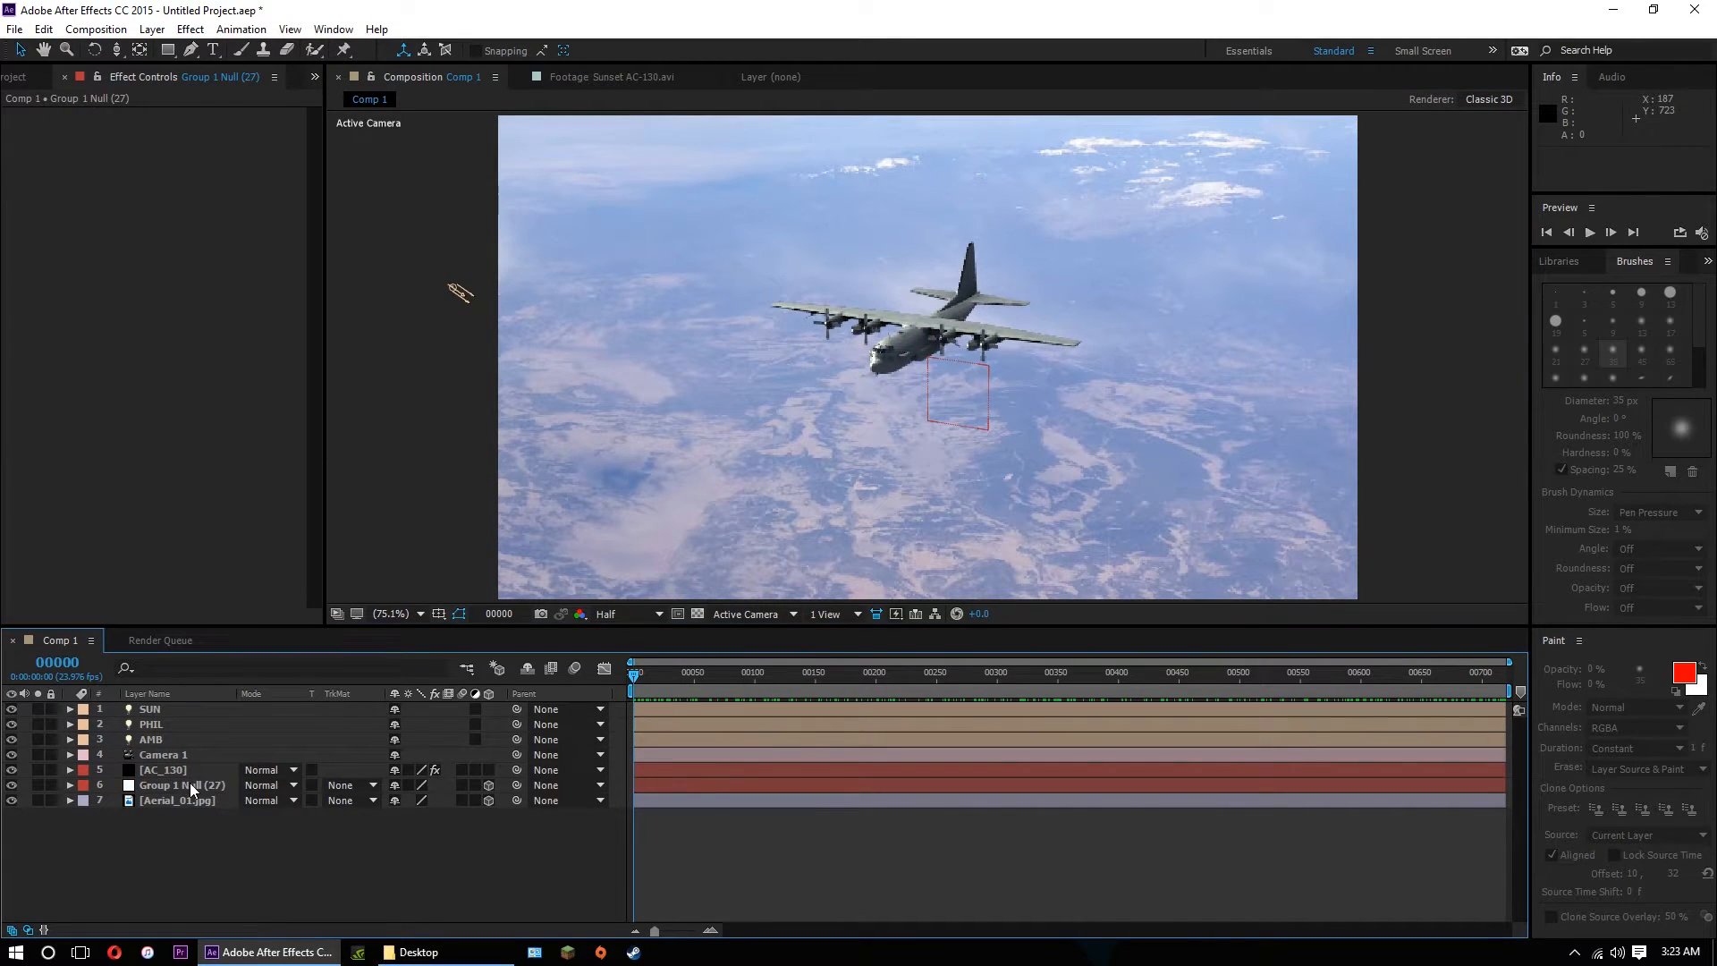
pyautogui.click(189, 784)
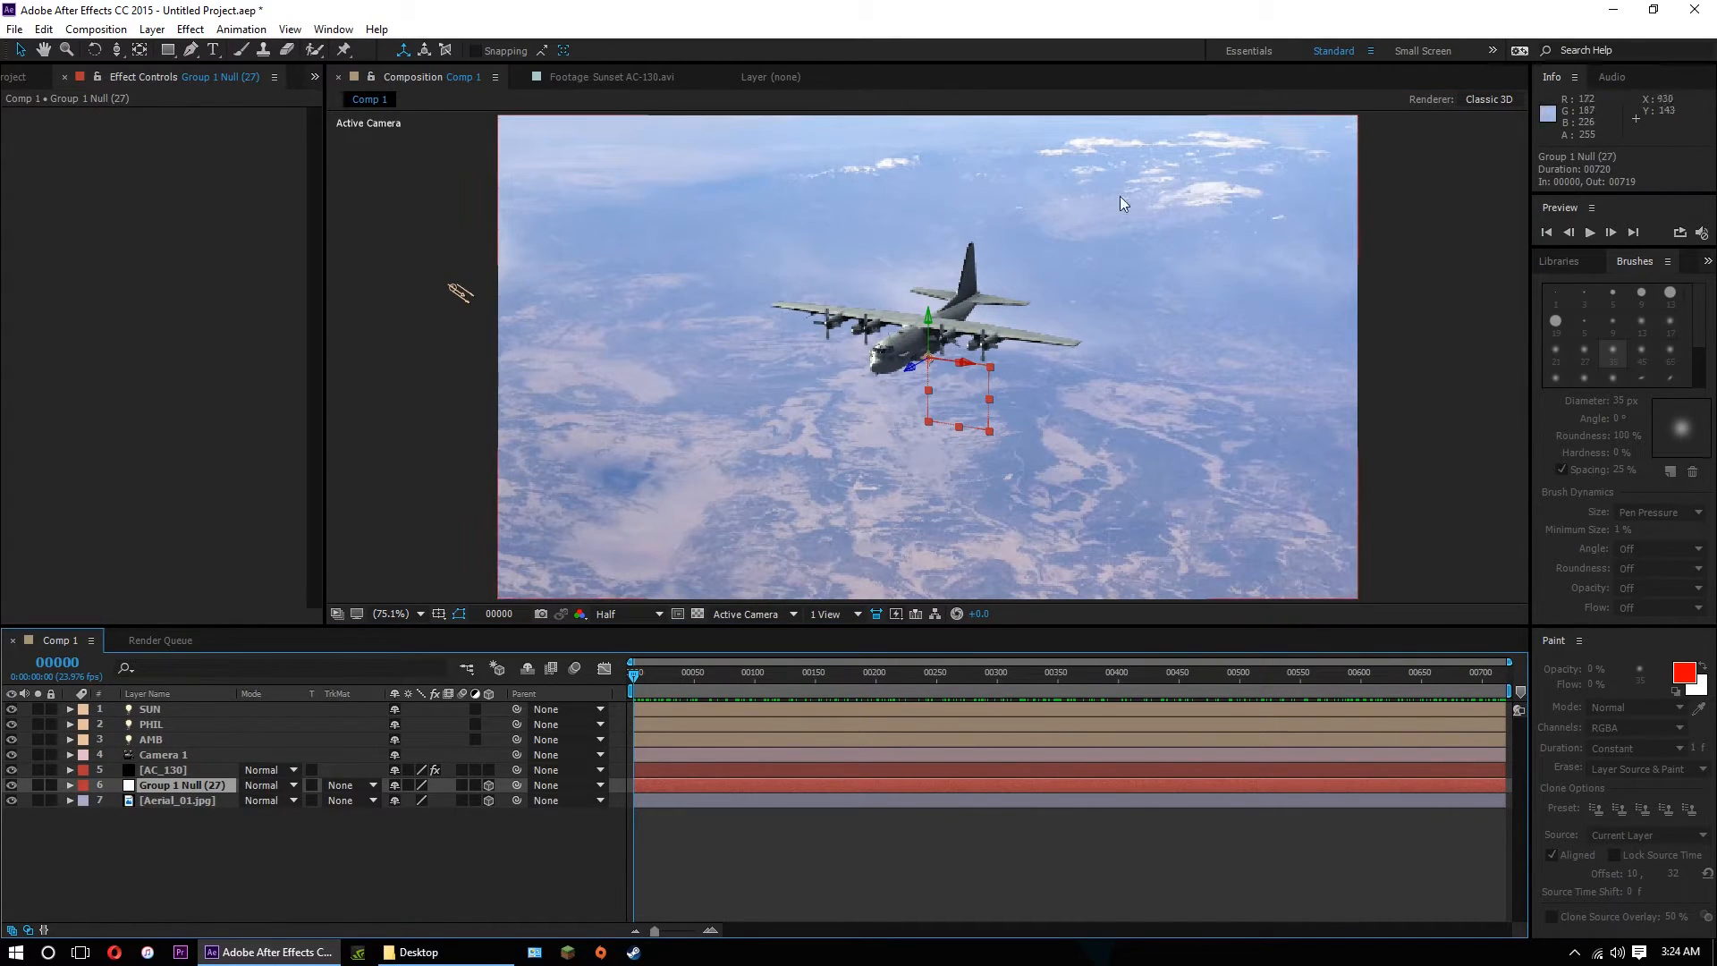
pyautogui.rightClick(197, 784)
pyautogui.click(315, 772)
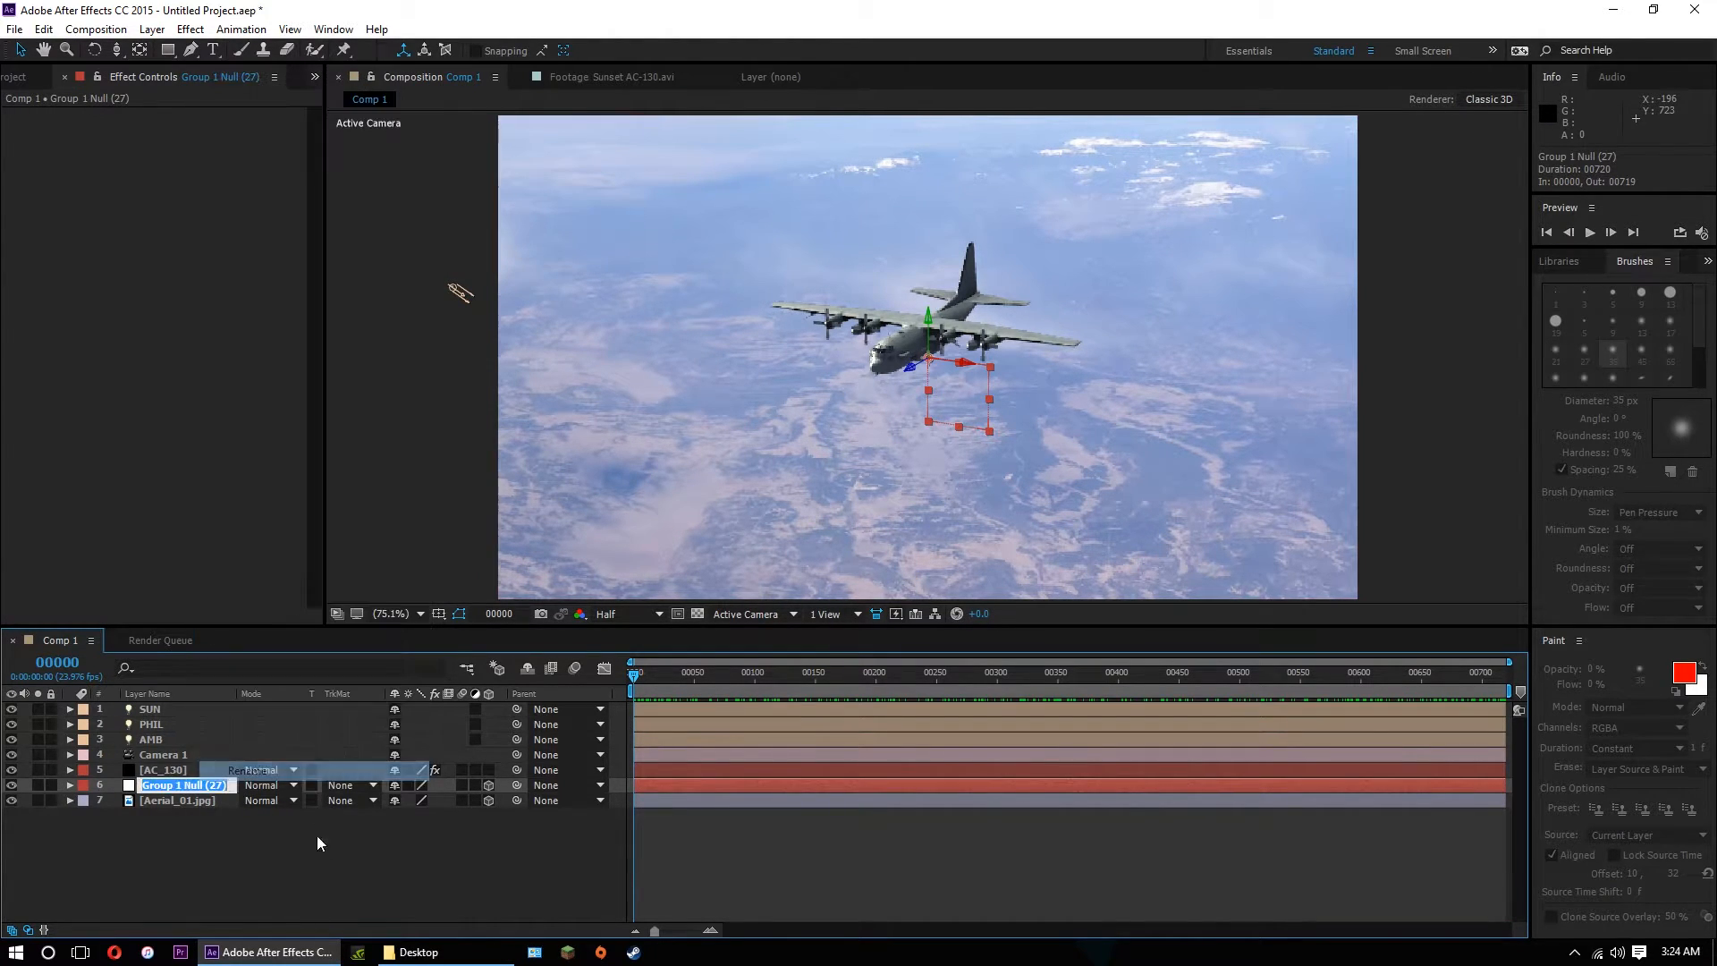
pyautogui.press('BackSpace')
pyautogui.write('ac130')
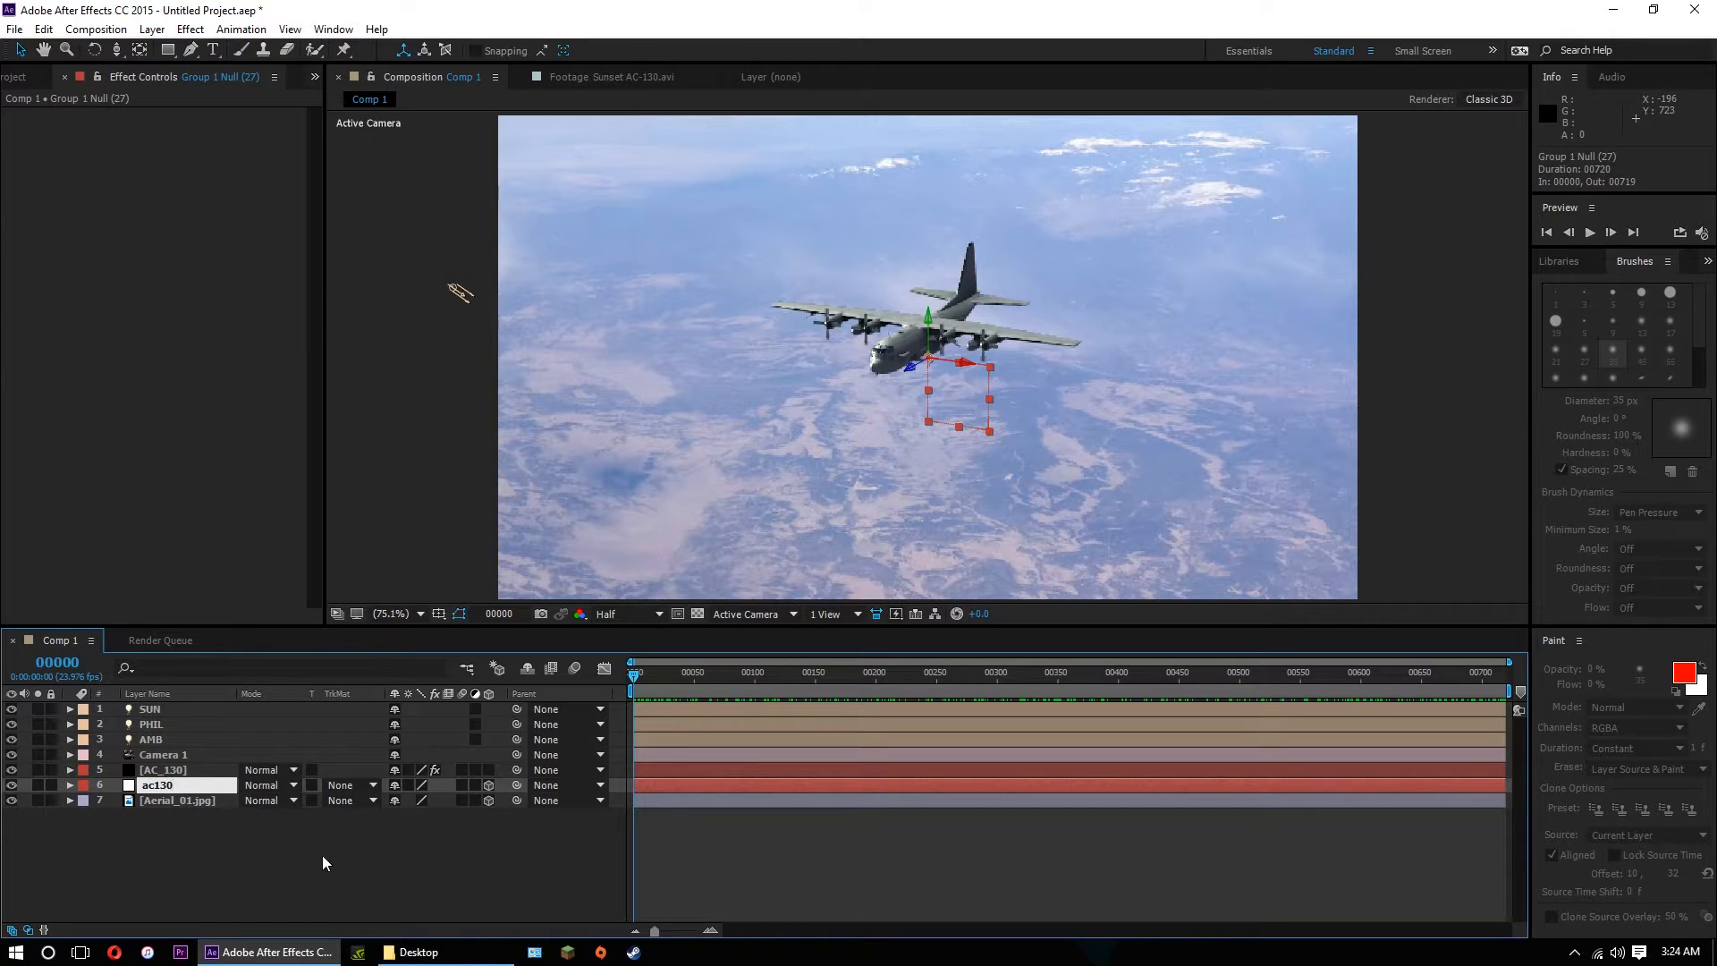
pyautogui.write('_null')
pyautogui.click(257, 847)
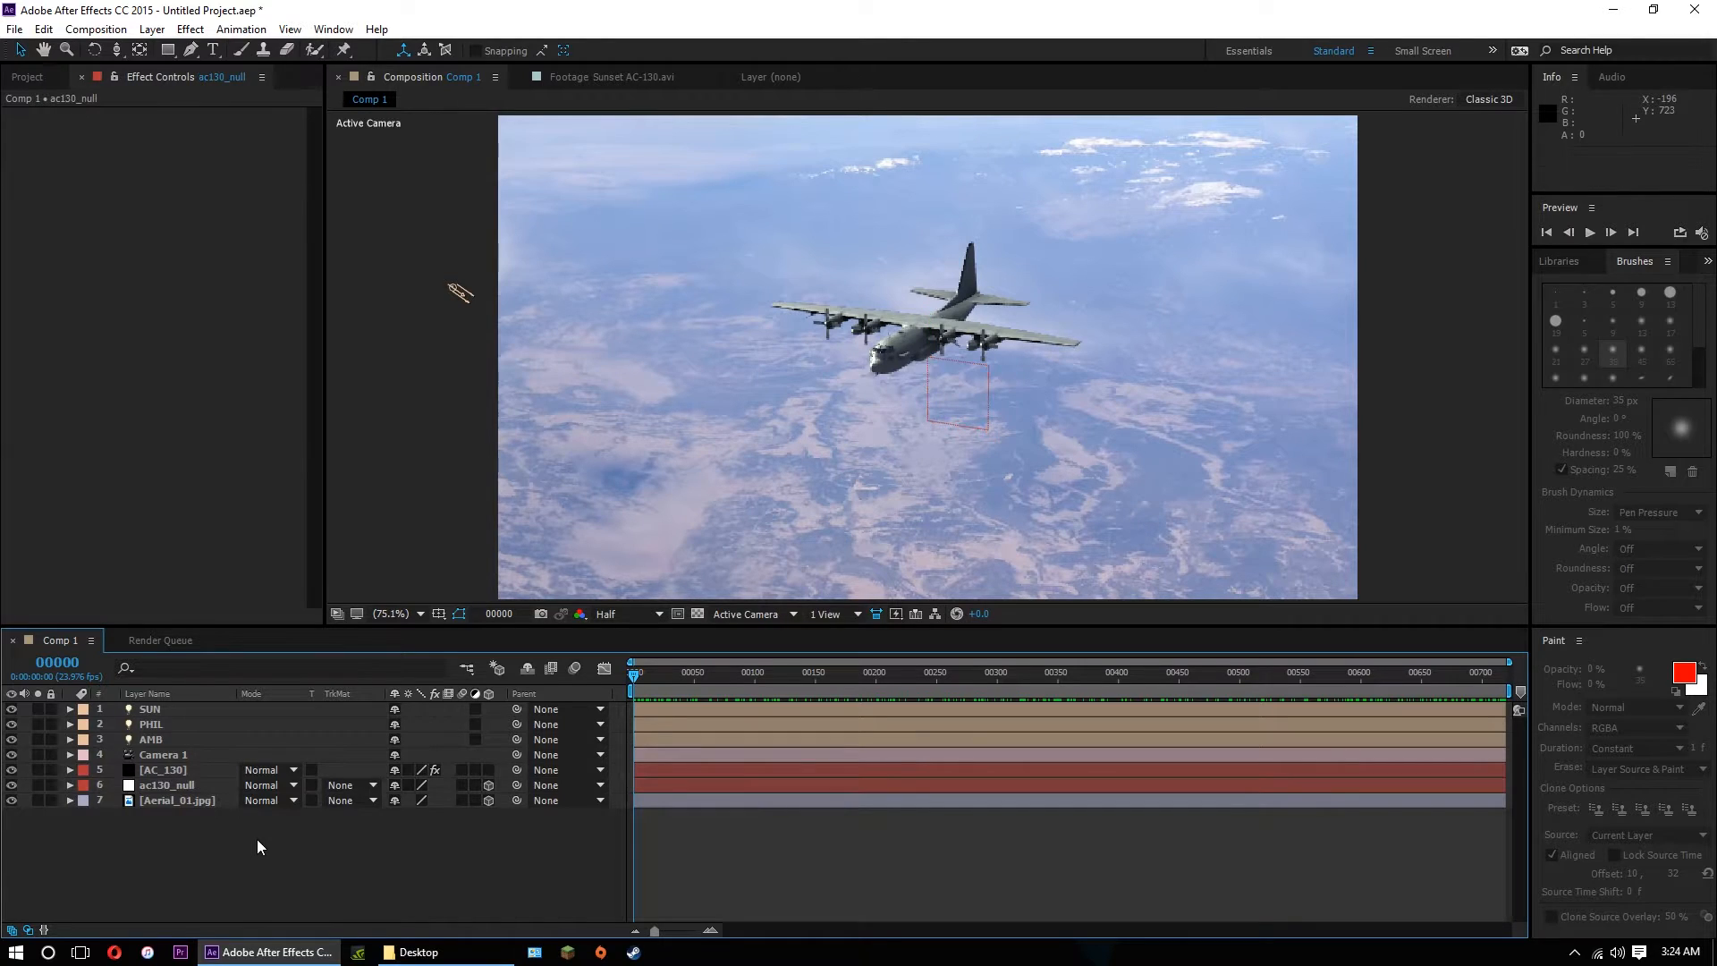
# Set keyframes at frame 0 for all of ac130_null's transform properties, from Anchor Point to Opacity.
pyautogui.click(200, 786)
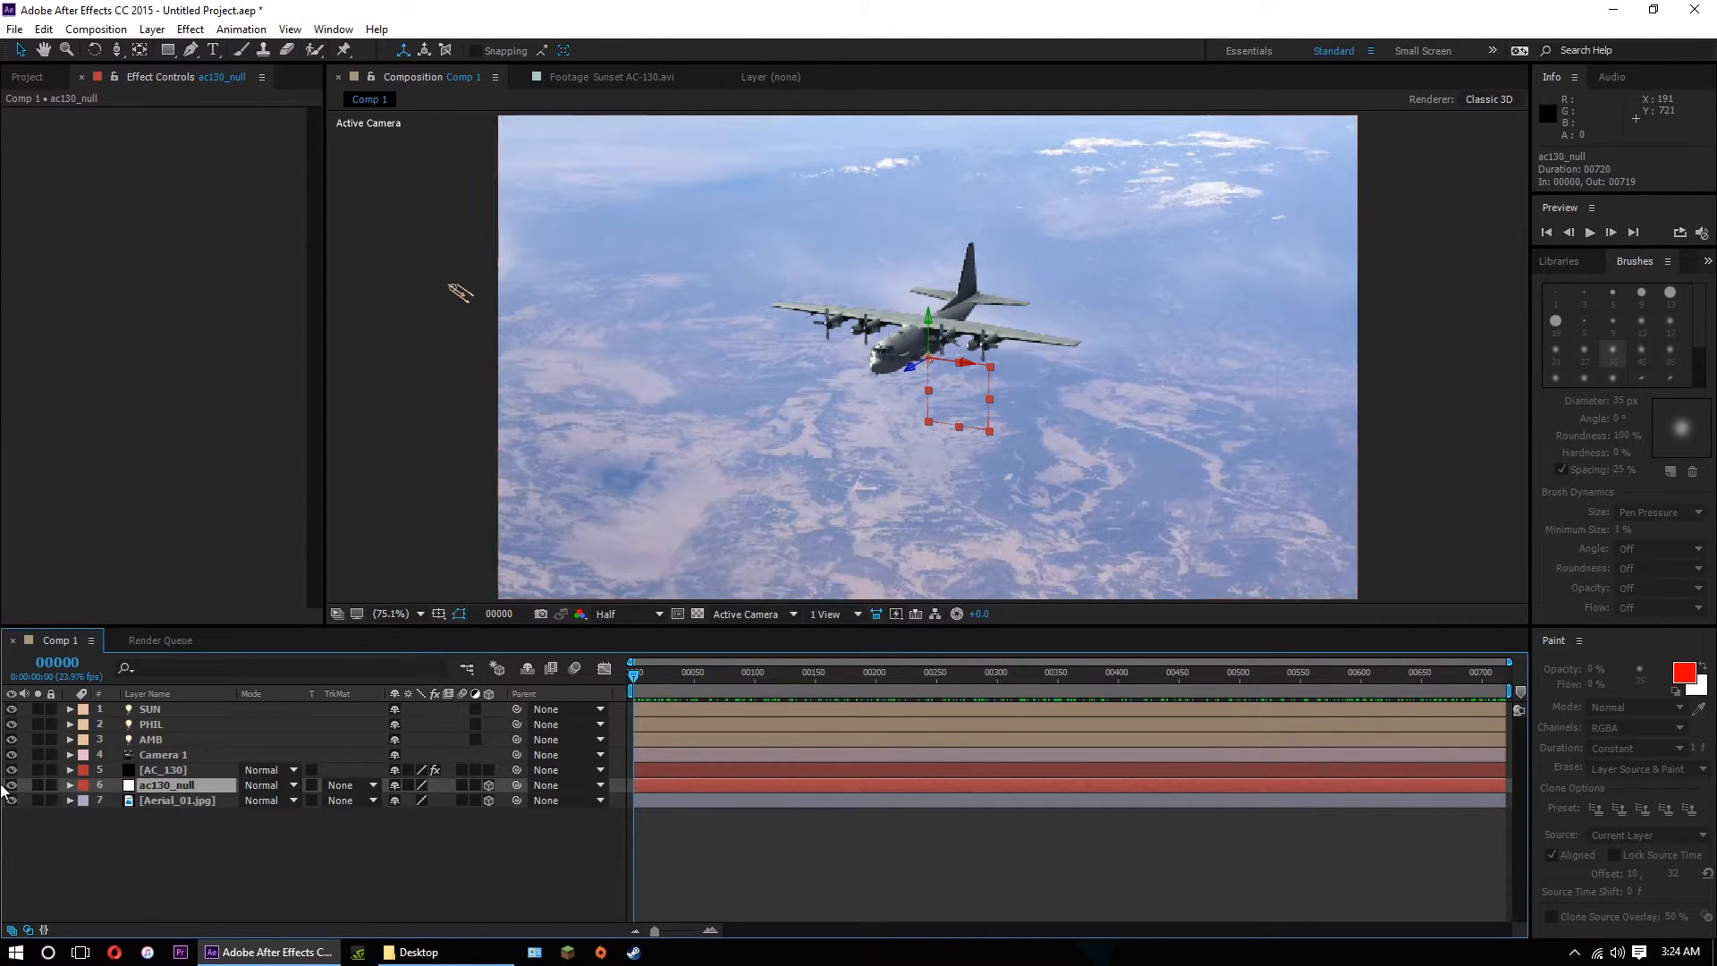
pyautogui.click(70, 786)
pyautogui.click(85, 801)
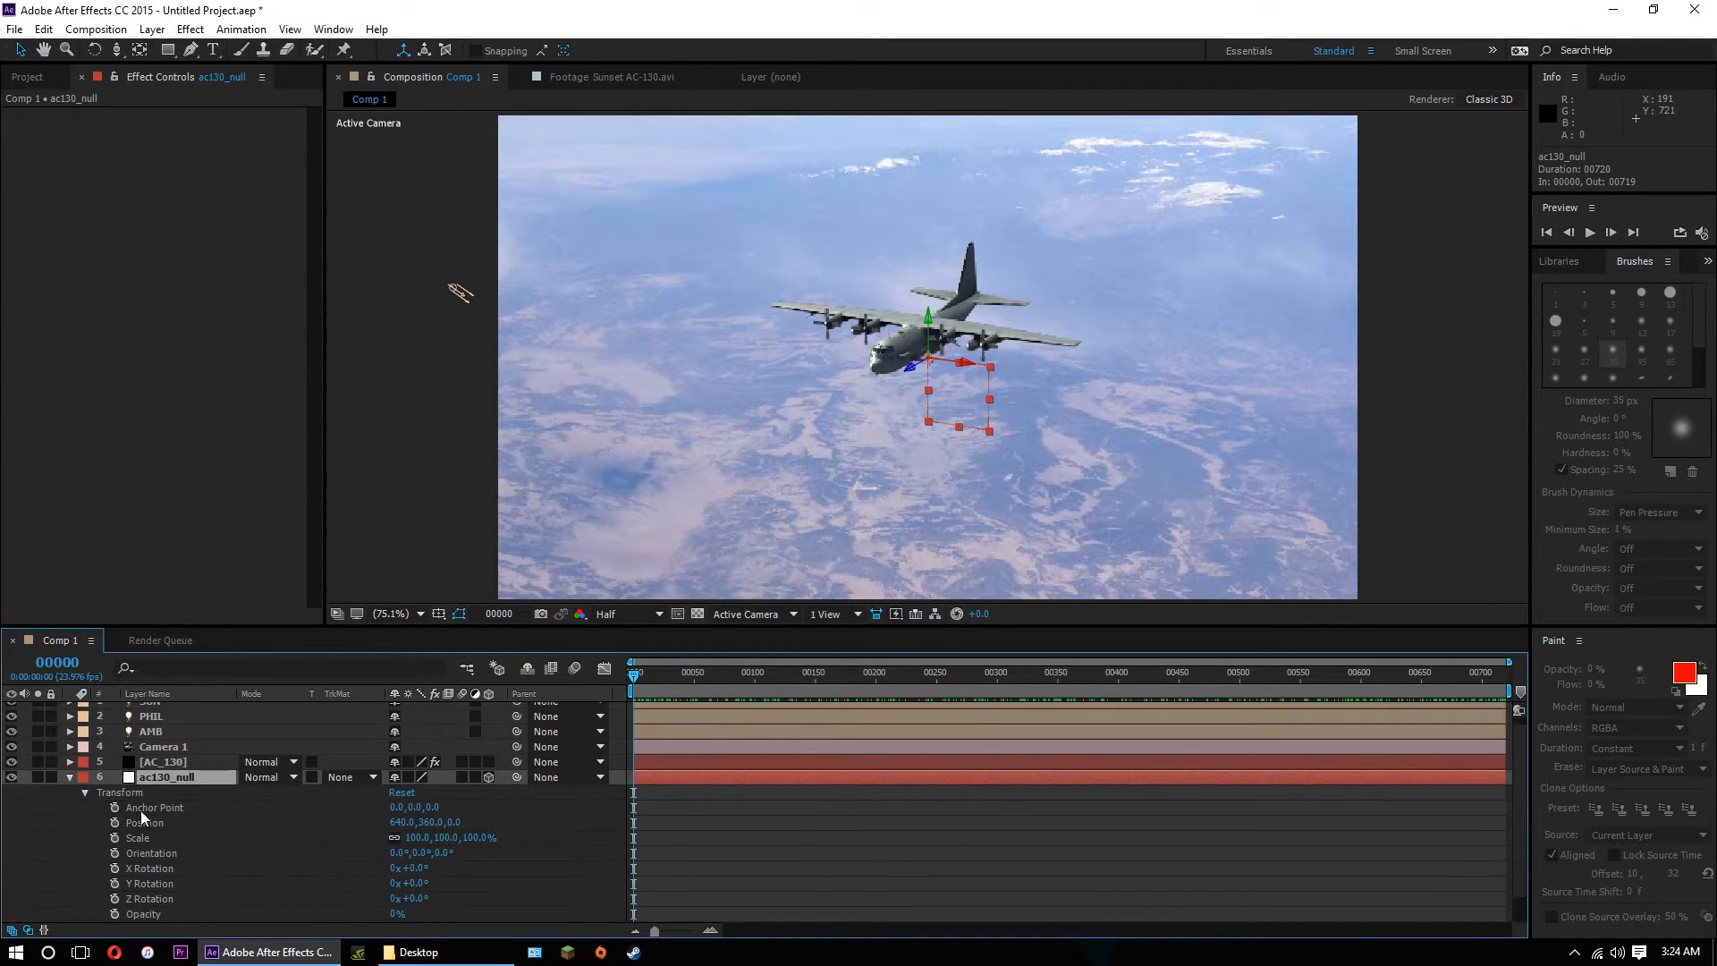
pyautogui.scroll(-1, 137, 812)
pyautogui.moveTo(114, 777); pyautogui.dragTo(116, 885)
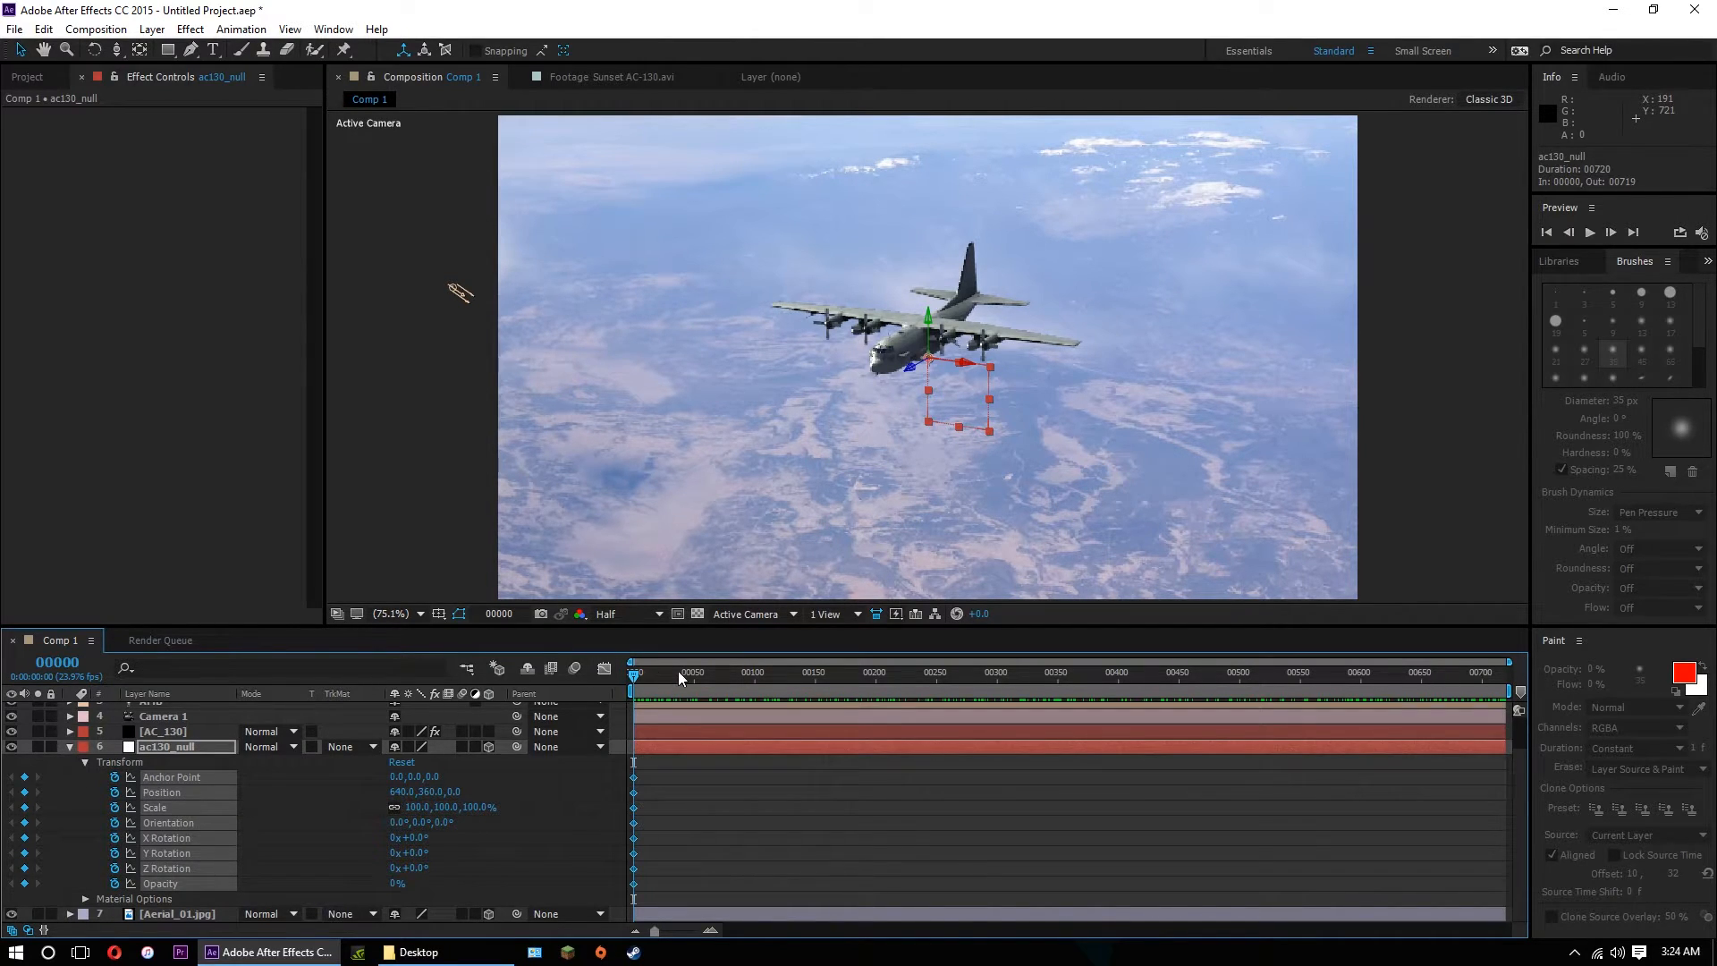
# Roll ac130_null with Orientation keyframes of about 4.7° on Z at frame 97 and 357.0° at frame 167.
pyautogui.moveTo(683, 678); pyautogui.dragTo(750, 678)
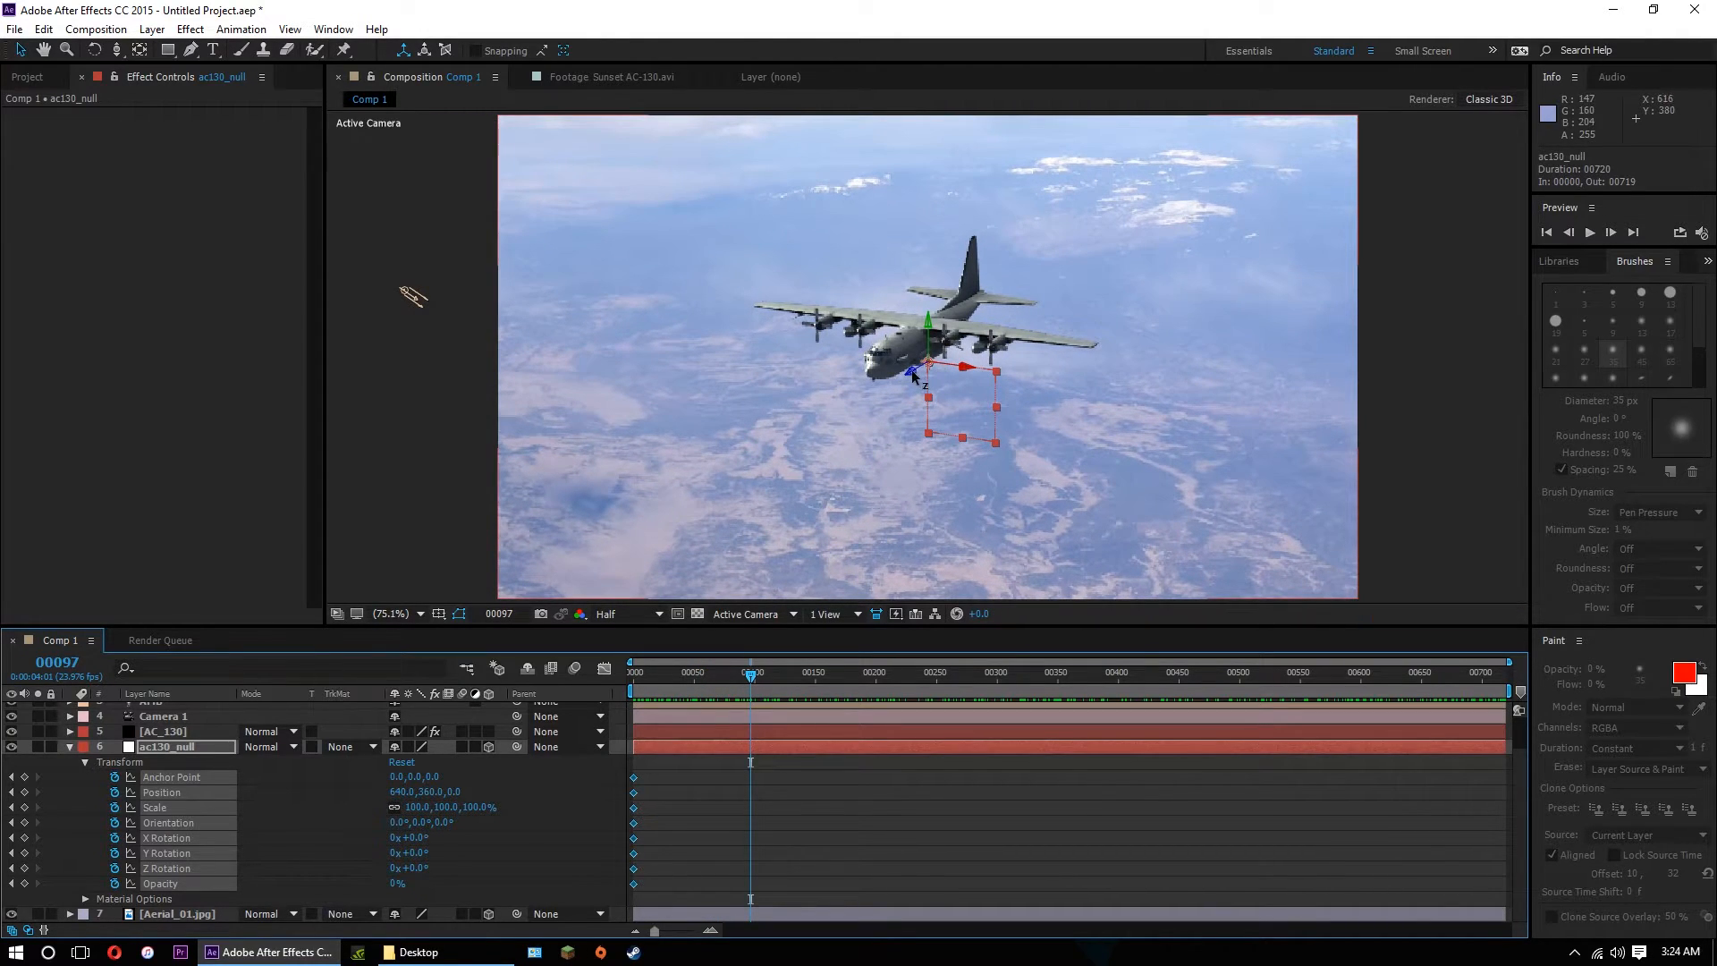
pyautogui.press('w')
pyautogui.click(413, 295)
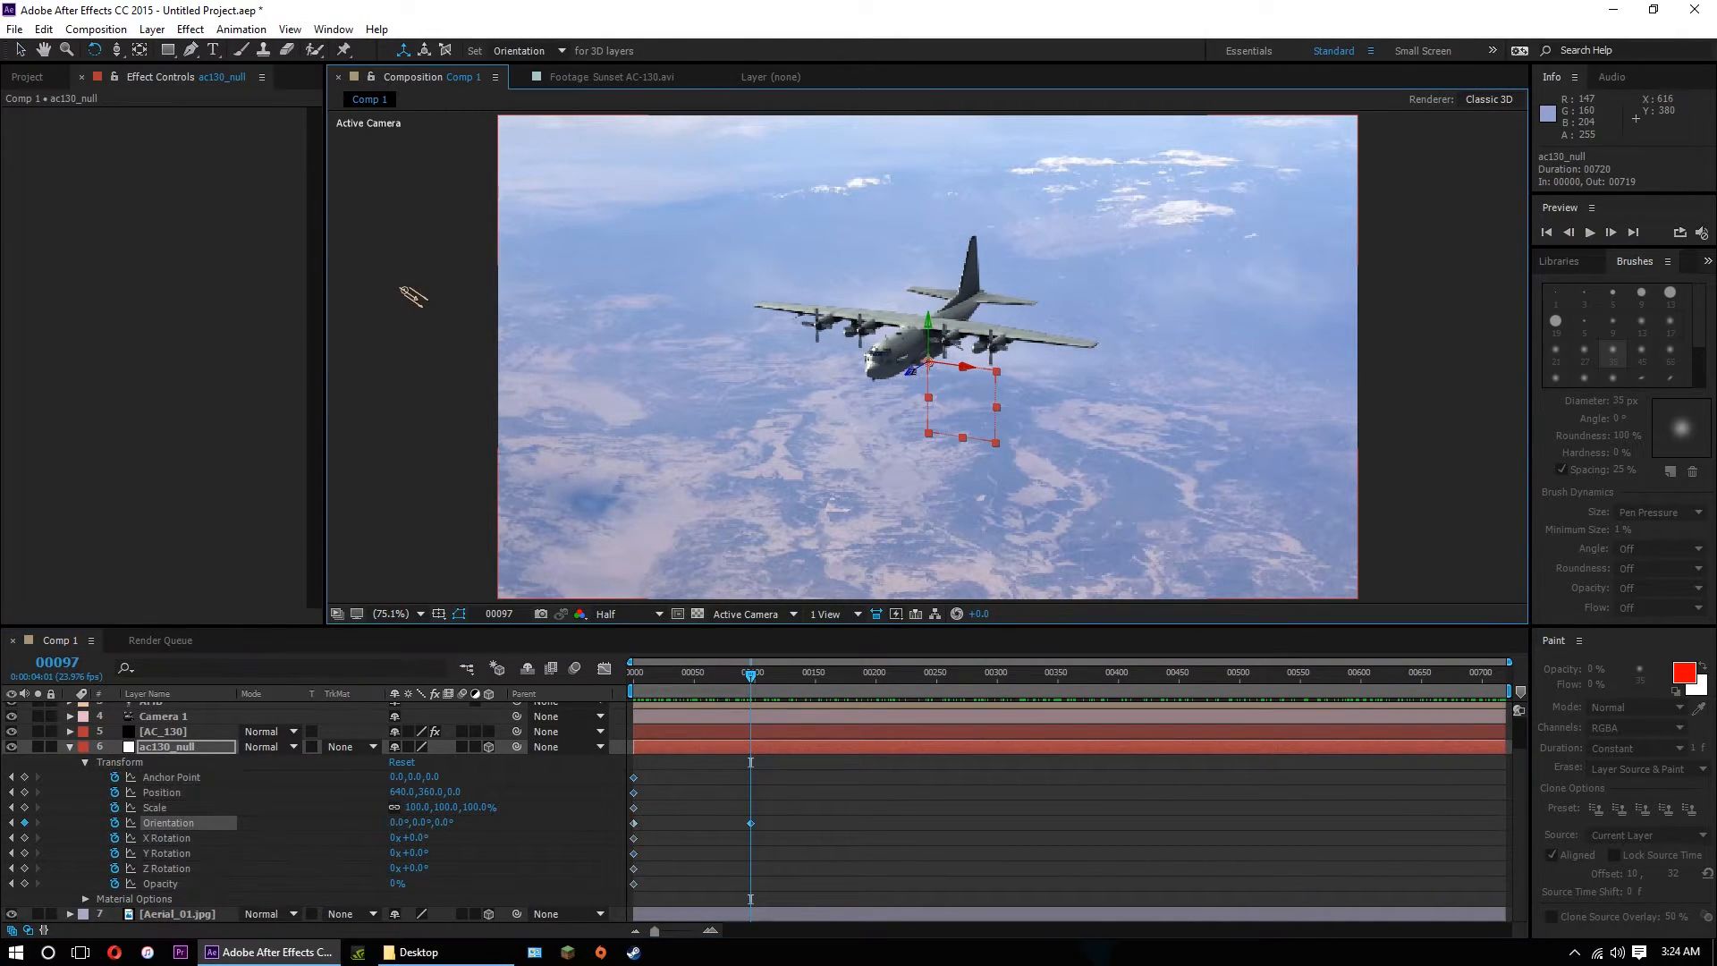
pyautogui.moveTo(413, 295); pyautogui.dragTo(418, 295)
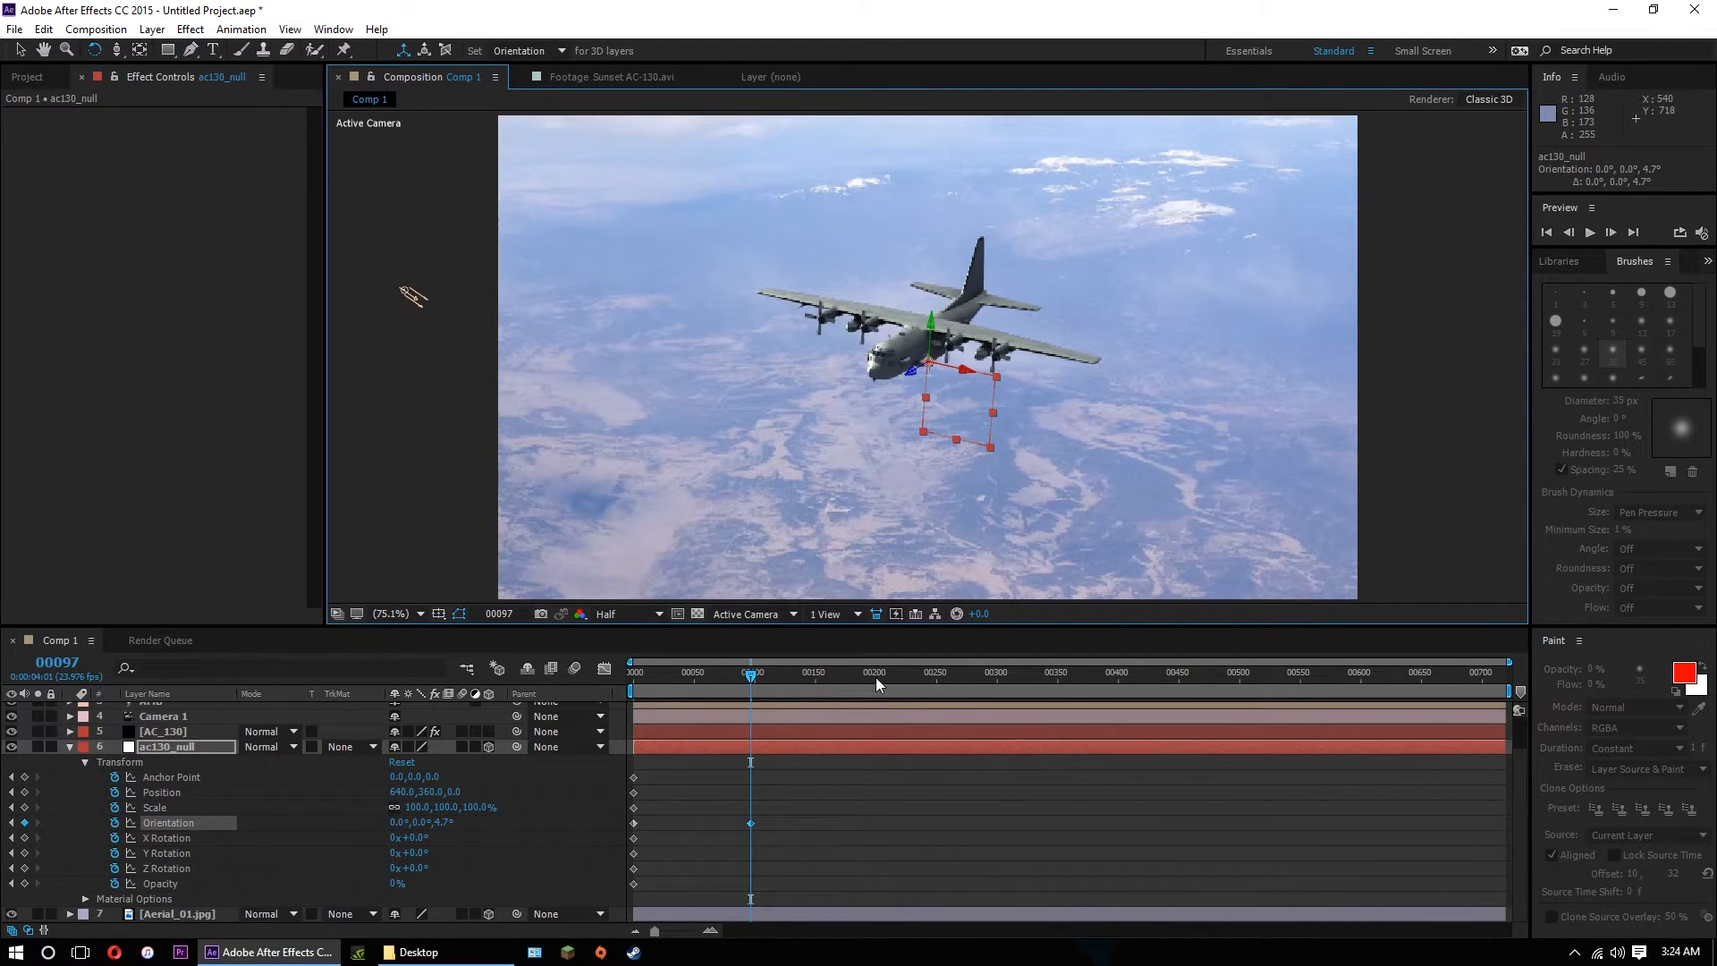
pyautogui.moveTo(884, 435); pyautogui.dragTo(901, 373)
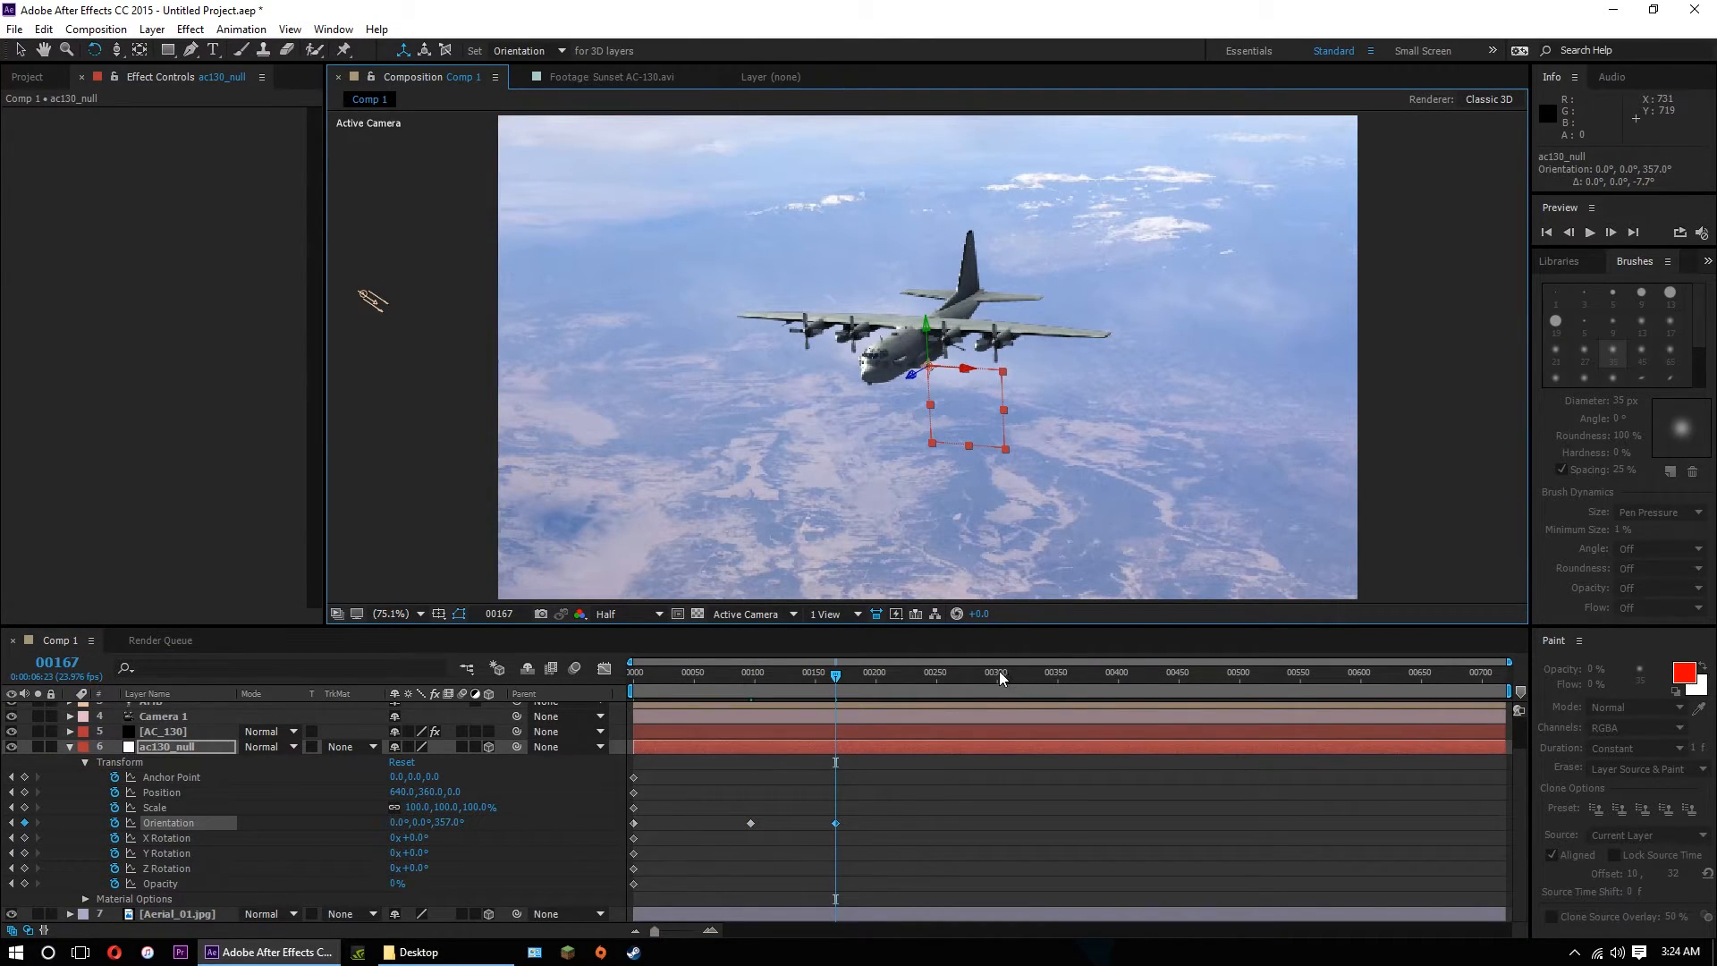
# Add ac130_null roll keyframes by tilting it around frame 270 and rotating it back to about 1.4° on Z at frame 389.
pyautogui.click(960, 675)
pyautogui.moveTo(910, 385); pyautogui.dragTo(922, 387)
pyautogui.click(1051, 677)
pyautogui.moveTo(1055, 677); pyautogui.dragTo(1107, 677)
pyautogui.moveTo(916, 388); pyautogui.dragTo(905, 387)
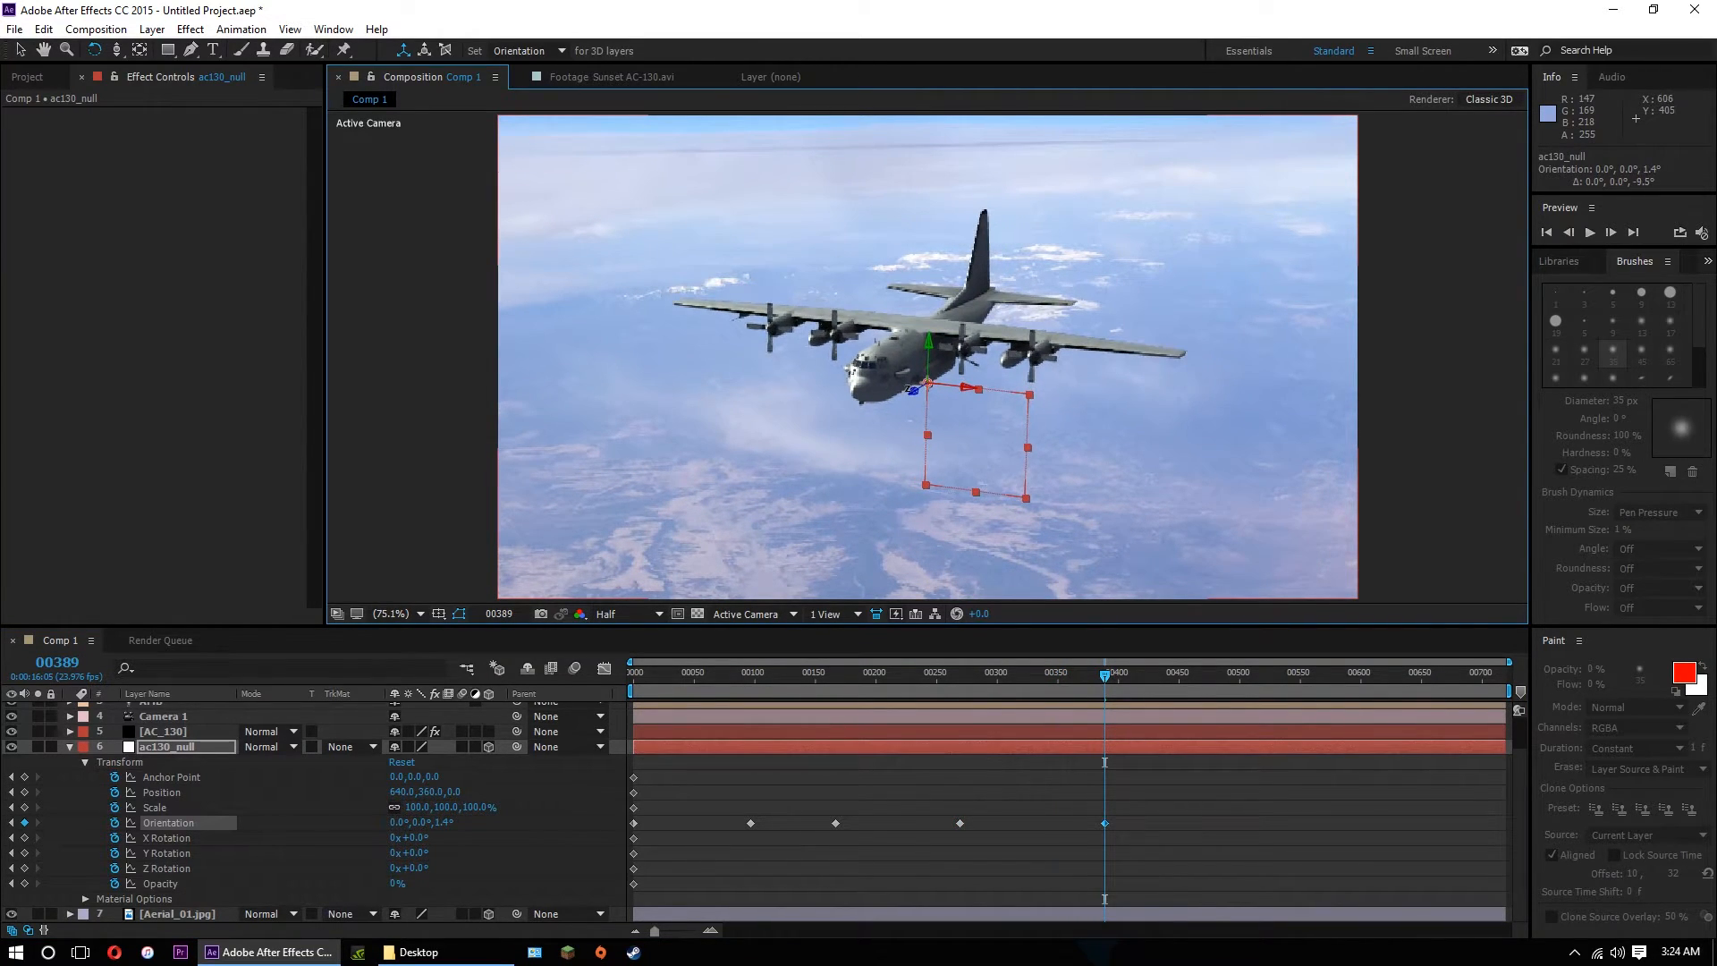
# Bank ac130_null with Orientation keyframes of about 3.0° on Z at frame 486 and 34.0° at frame 556.
pyautogui.moveTo(1149, 677); pyautogui.dragTo(1223, 677)
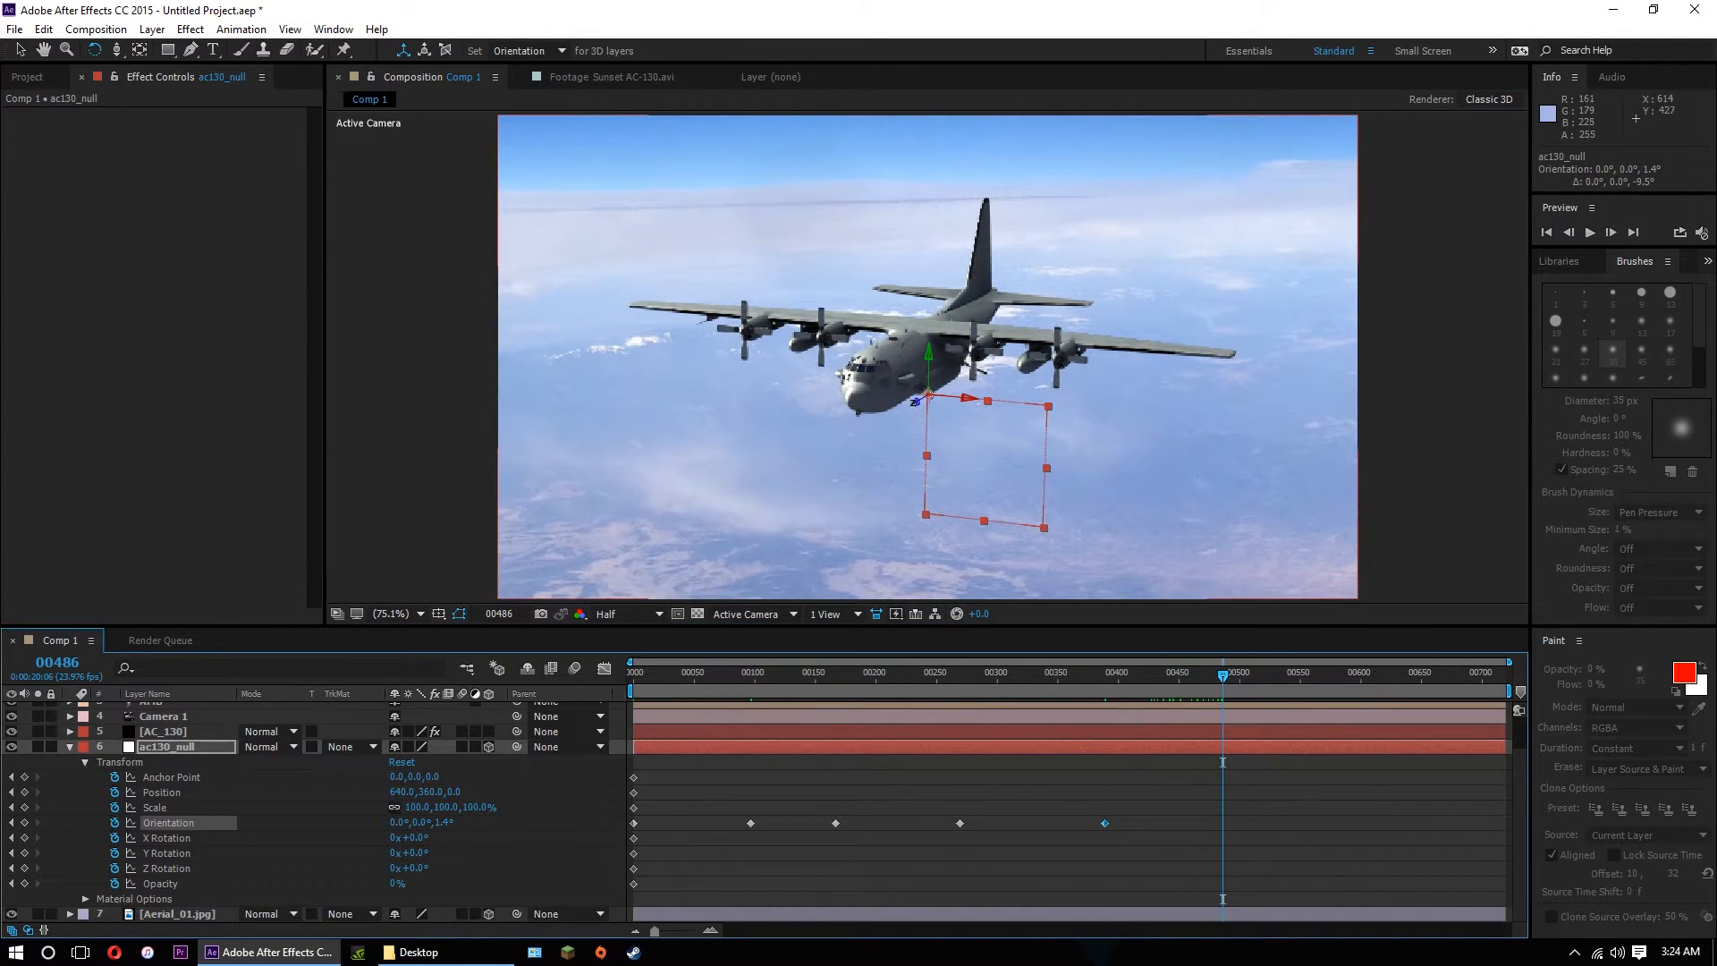
pyautogui.moveTo(912, 402); pyautogui.dragTo(920, 400)
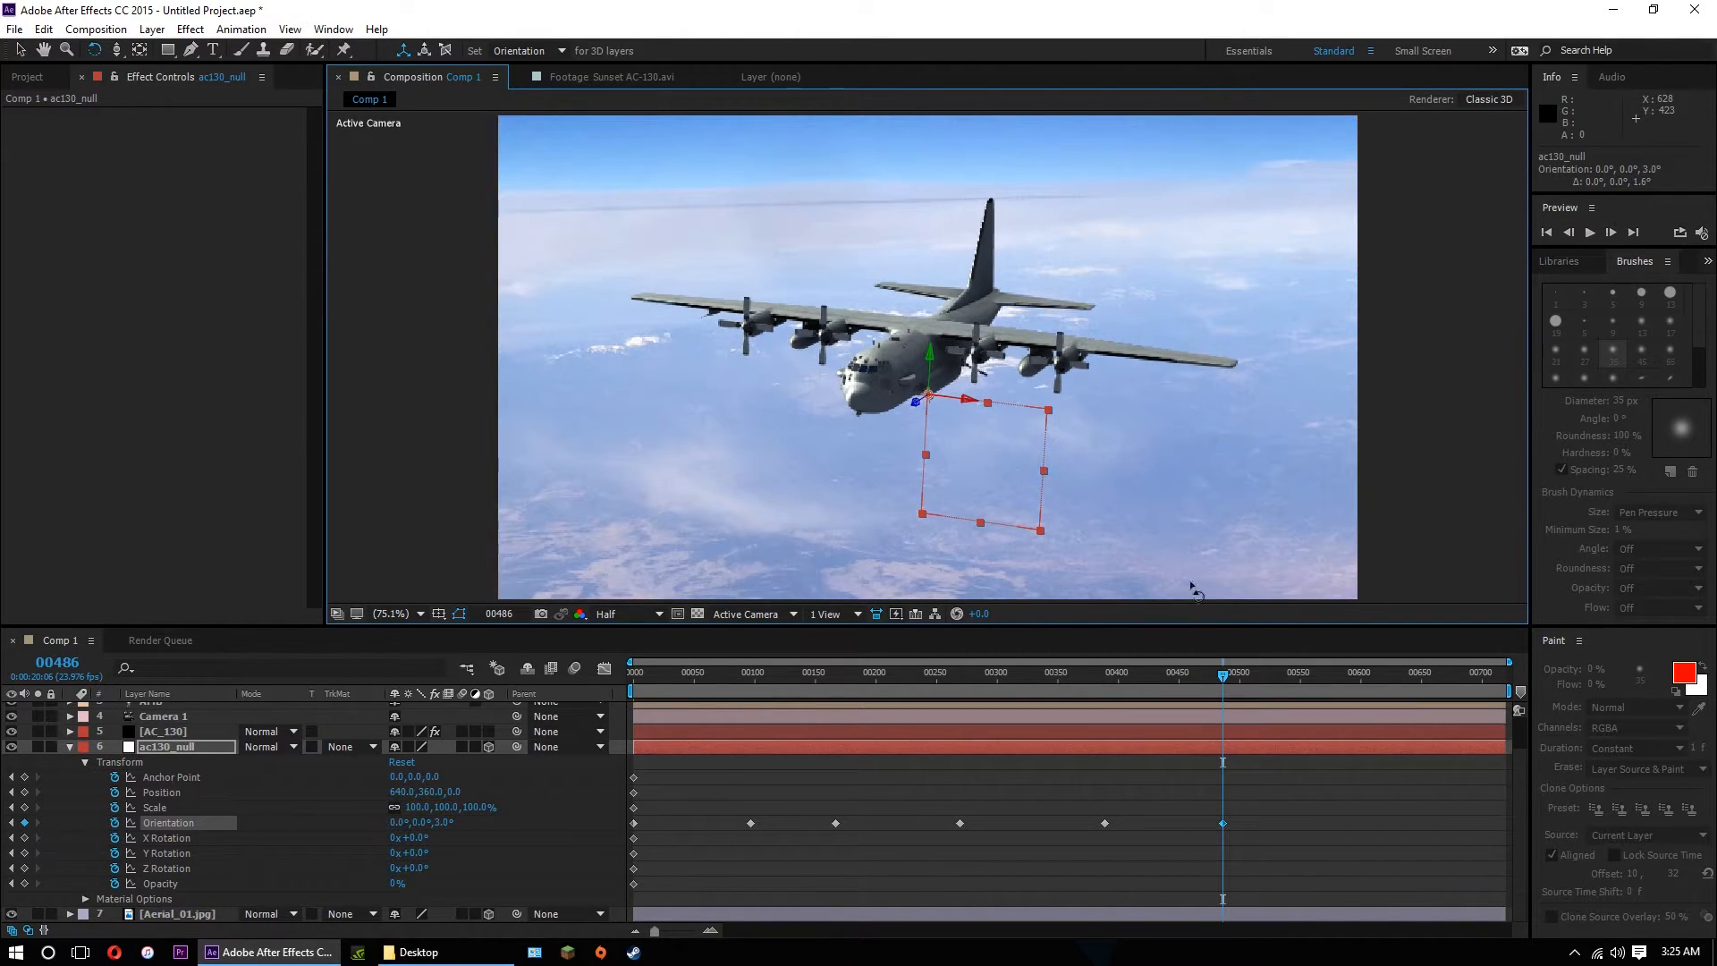
pyautogui.moveTo(1244, 673); pyautogui.dragTo(1308, 679)
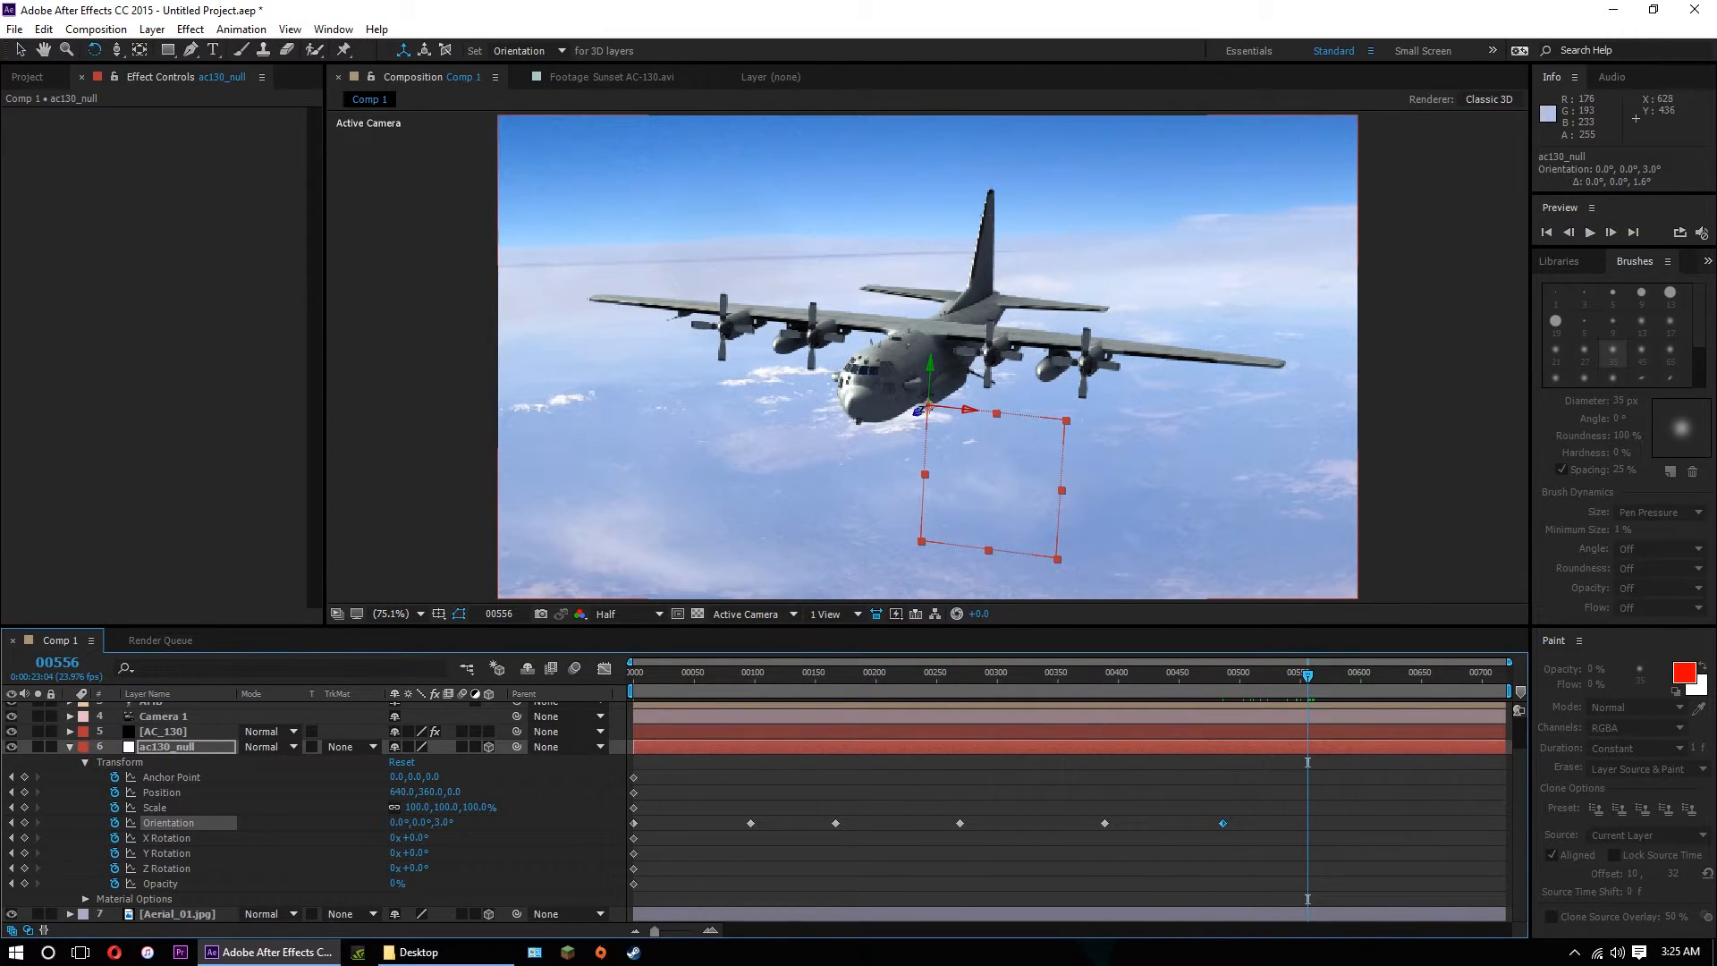
pyautogui.moveTo(919, 407); pyautogui.dragTo(948, 416)
# Apply Easy Ease to all of ac130_null's transform keyframes.
pyautogui.moveTo(1307, 677); pyautogui.dragTo(602, 667)
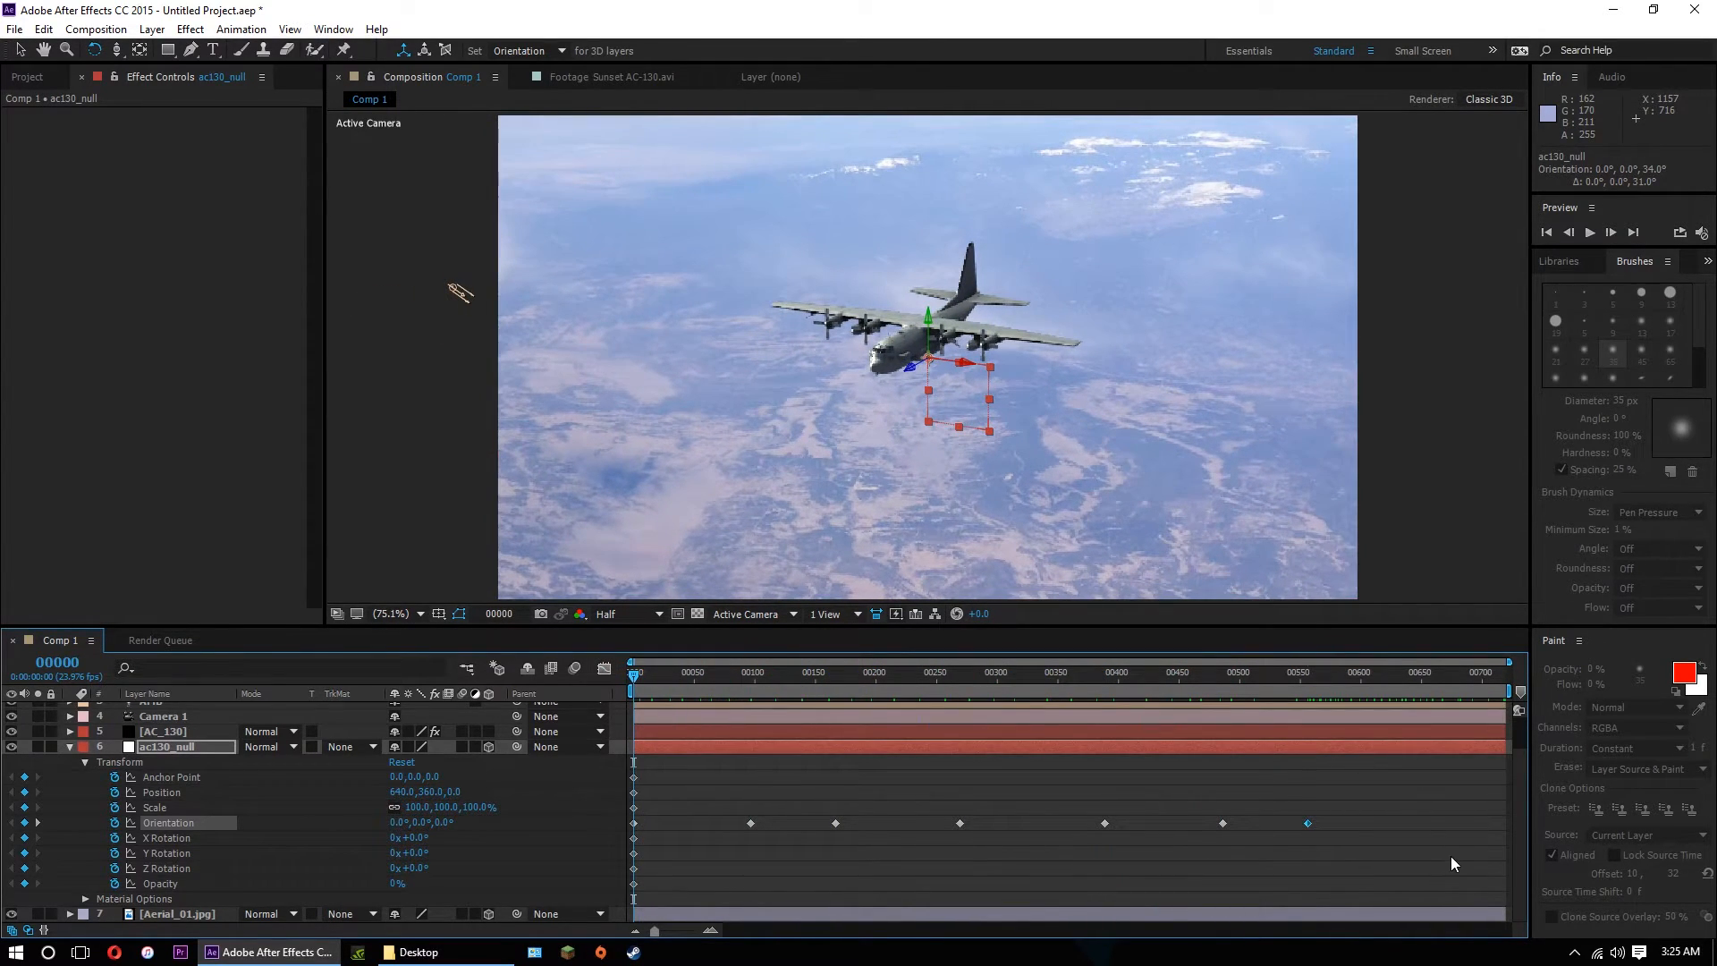
pyautogui.moveTo(1440, 893); pyautogui.dragTo(631, 771)
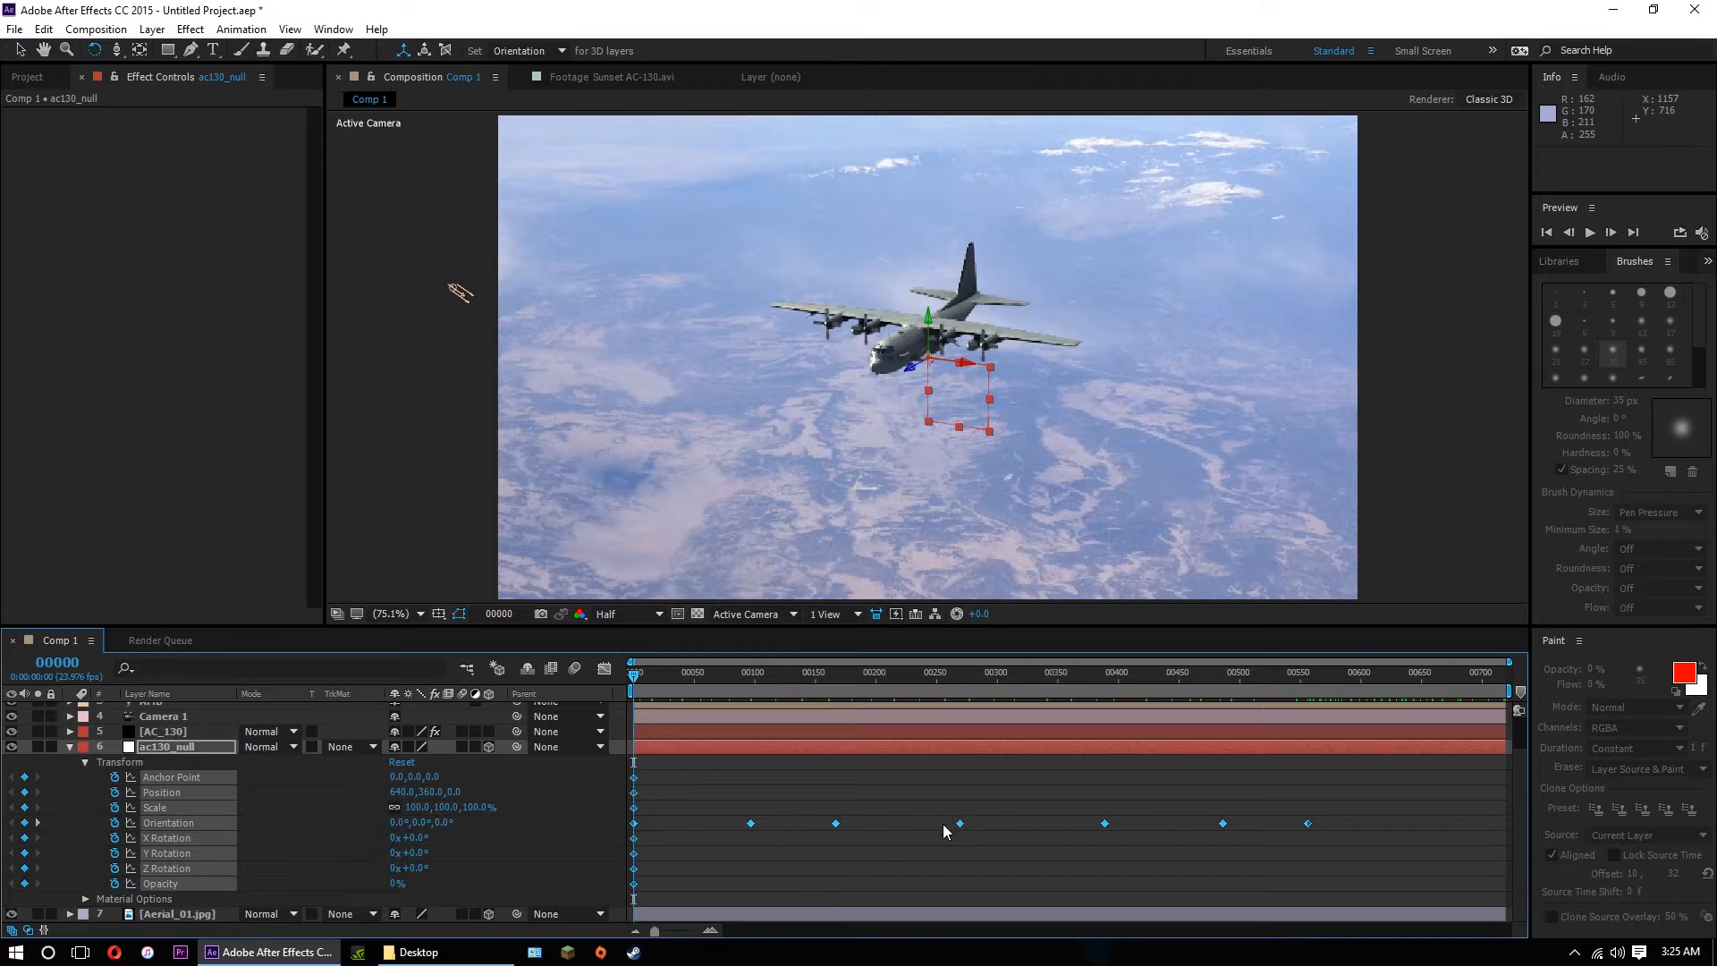
pyautogui.rightClick(1106, 824)
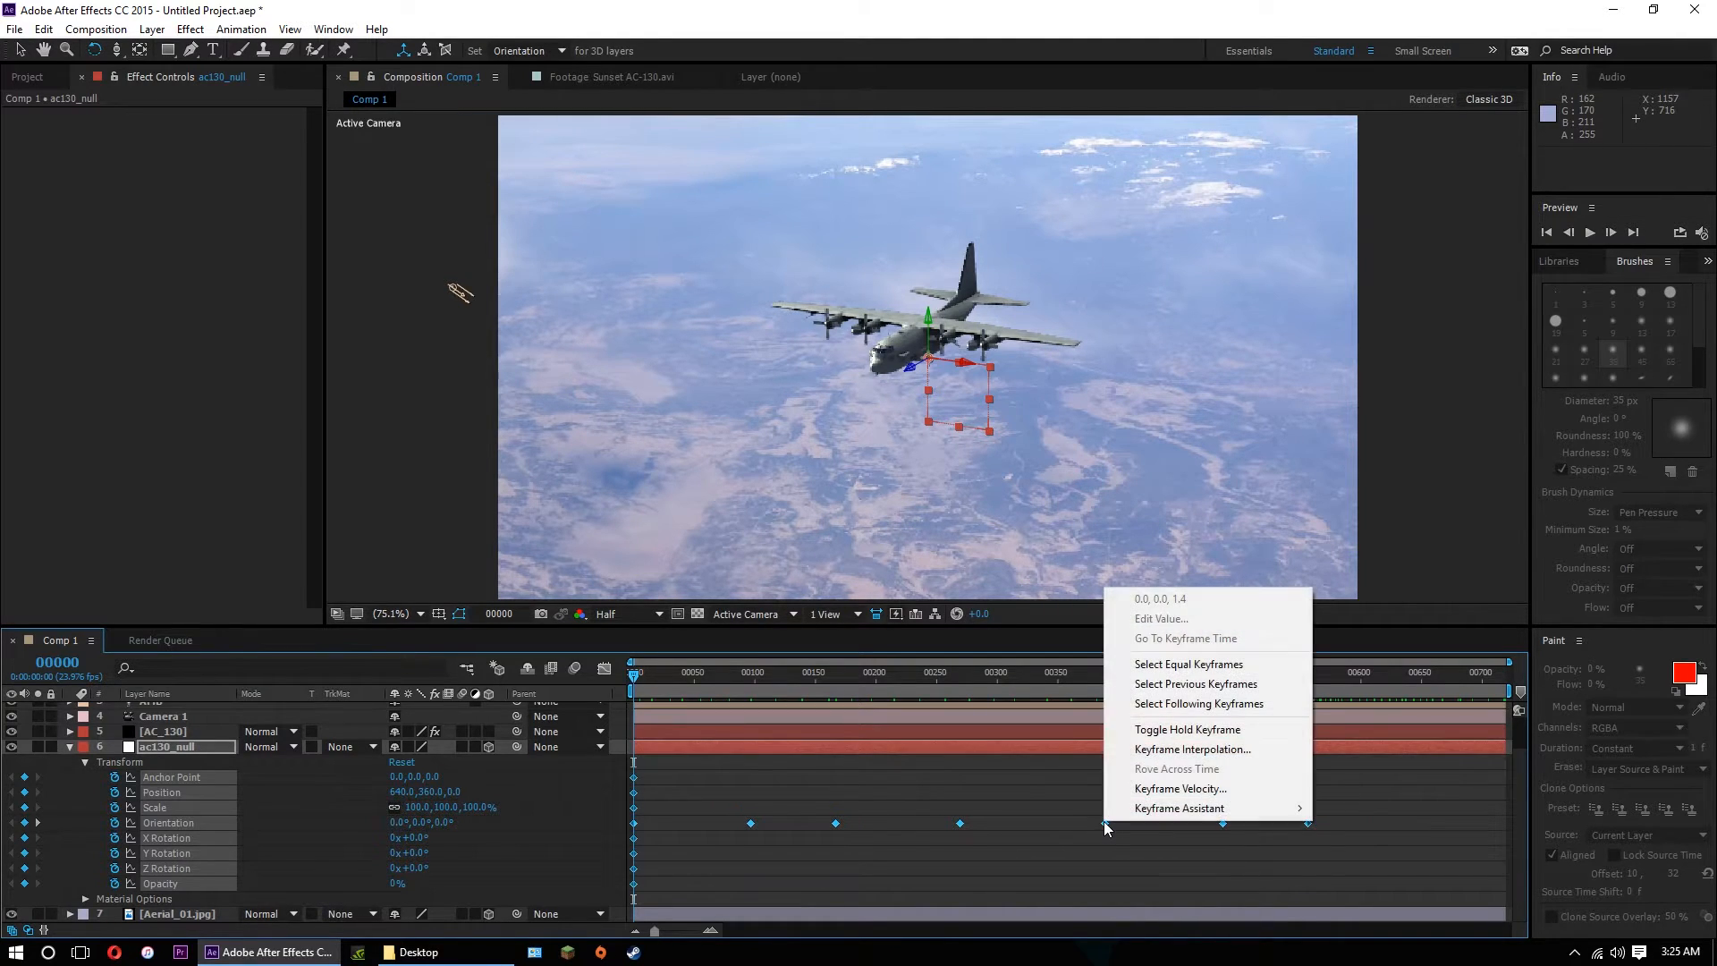
pyautogui.moveTo(1168, 810)
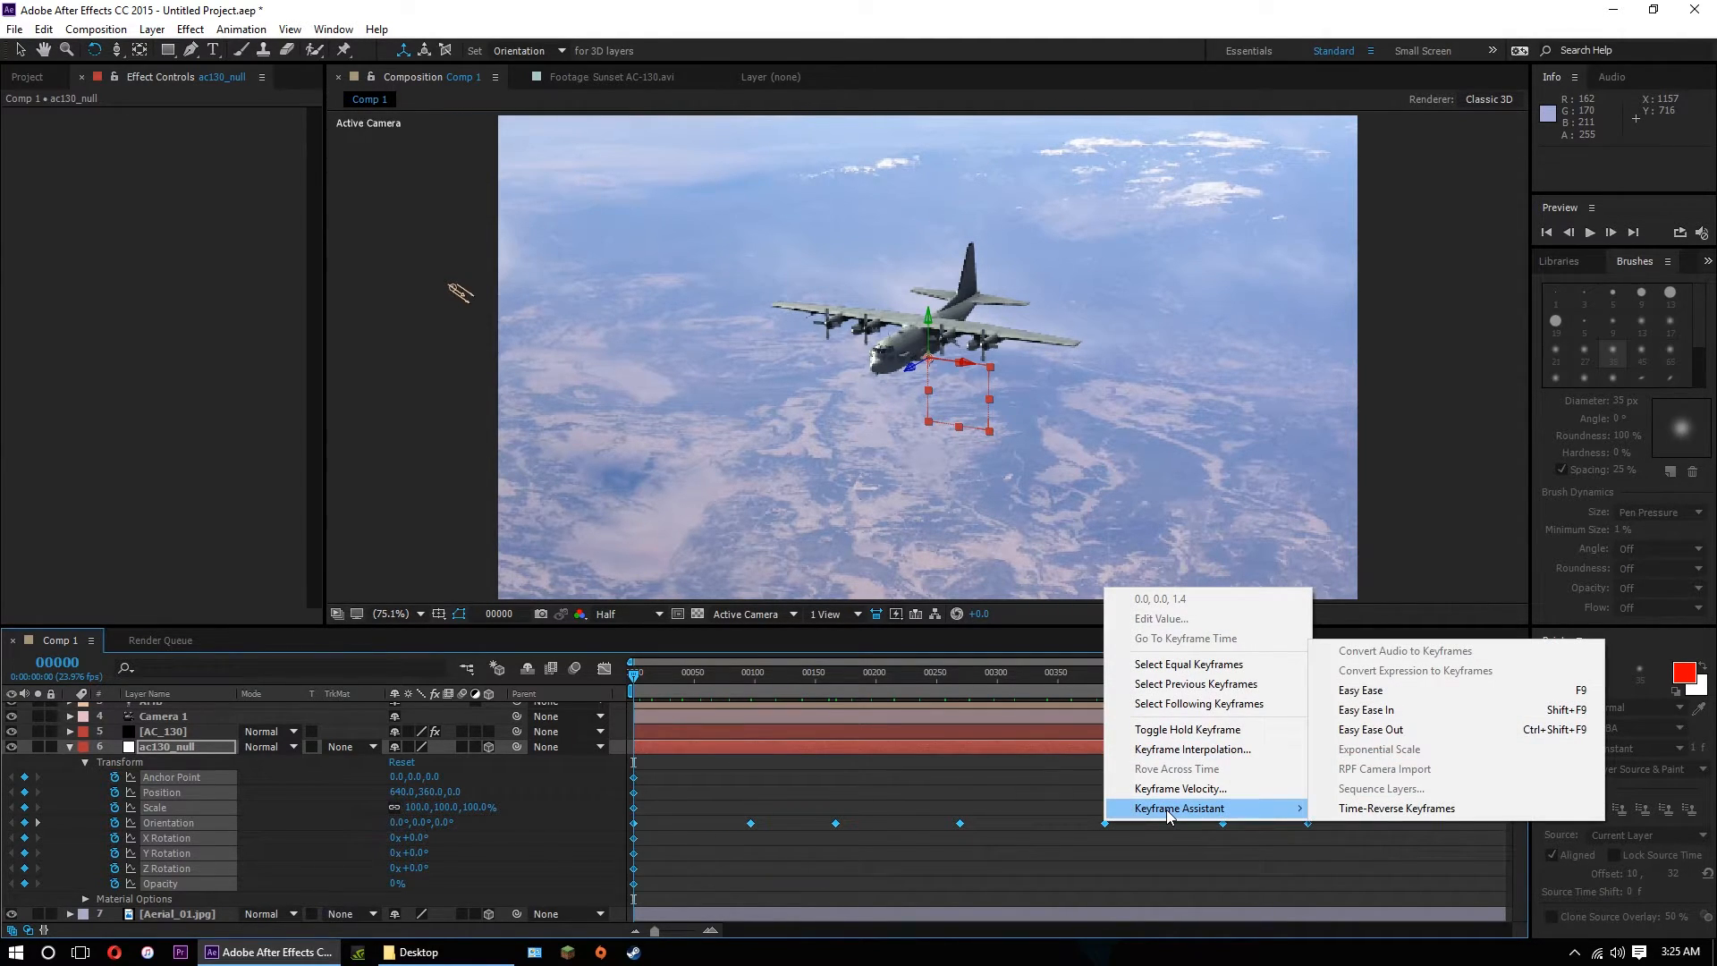
pyautogui.click(1378, 691)
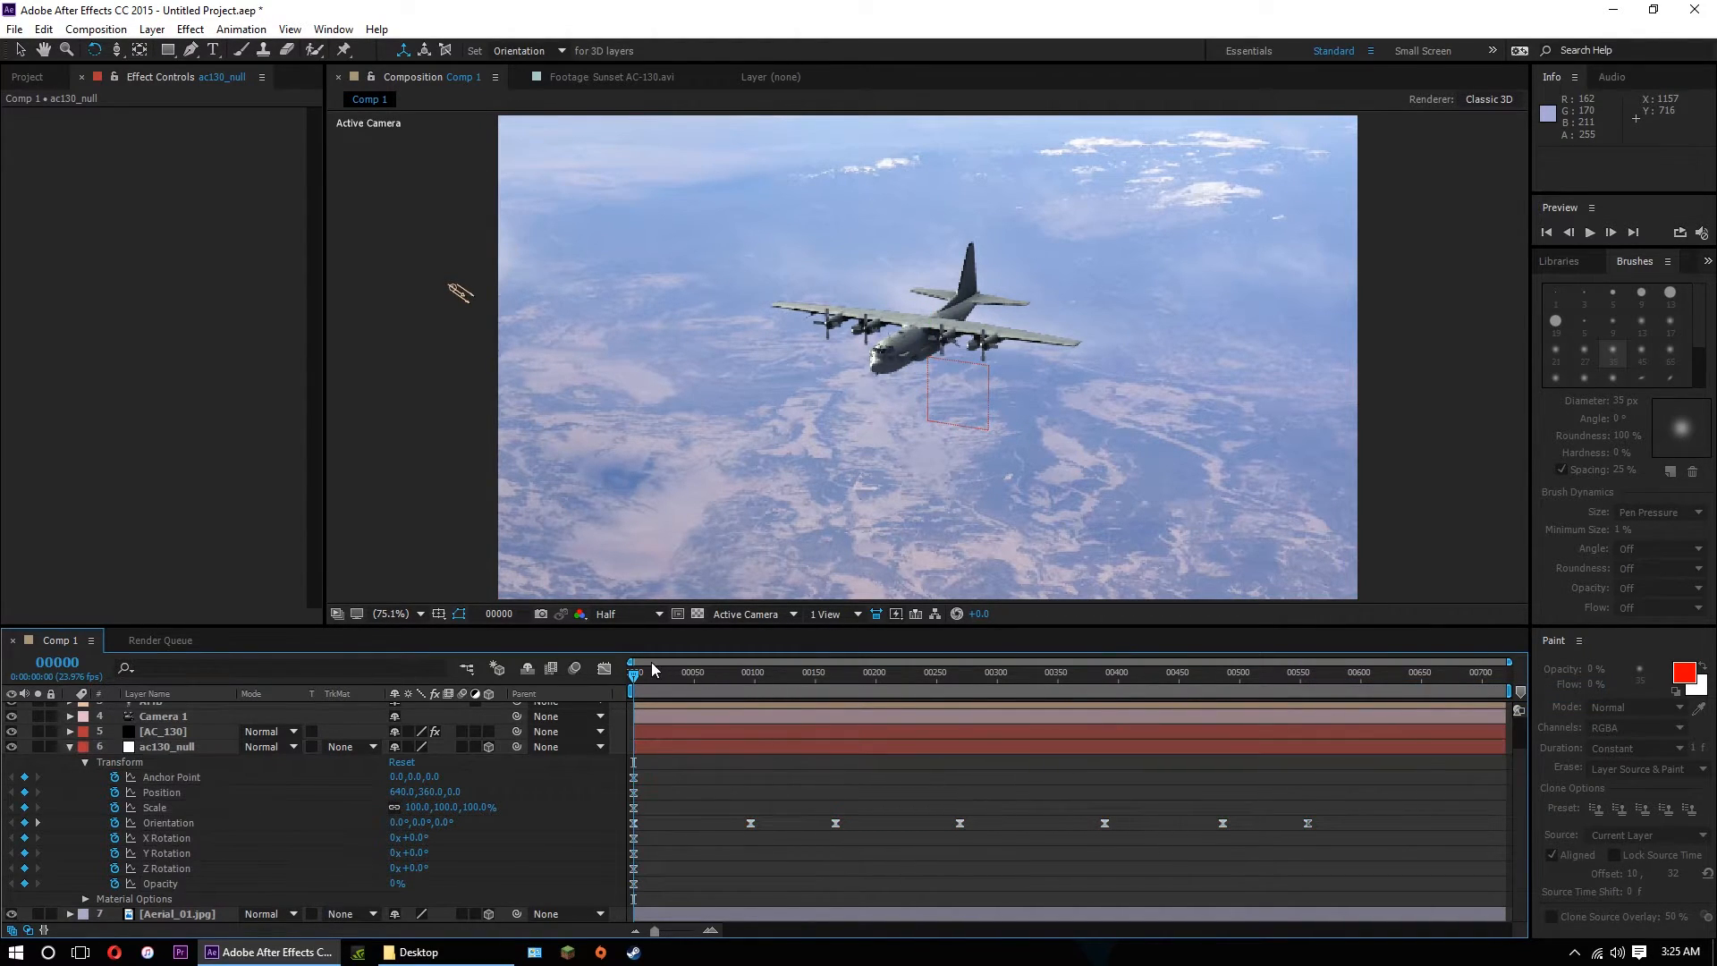
# Preview the banking from frame 0 and delete ac130_null's Orientation keyframes at frames 167 and 269.
pyautogui.moveTo(649, 675); pyautogui.dragTo(603, 680)
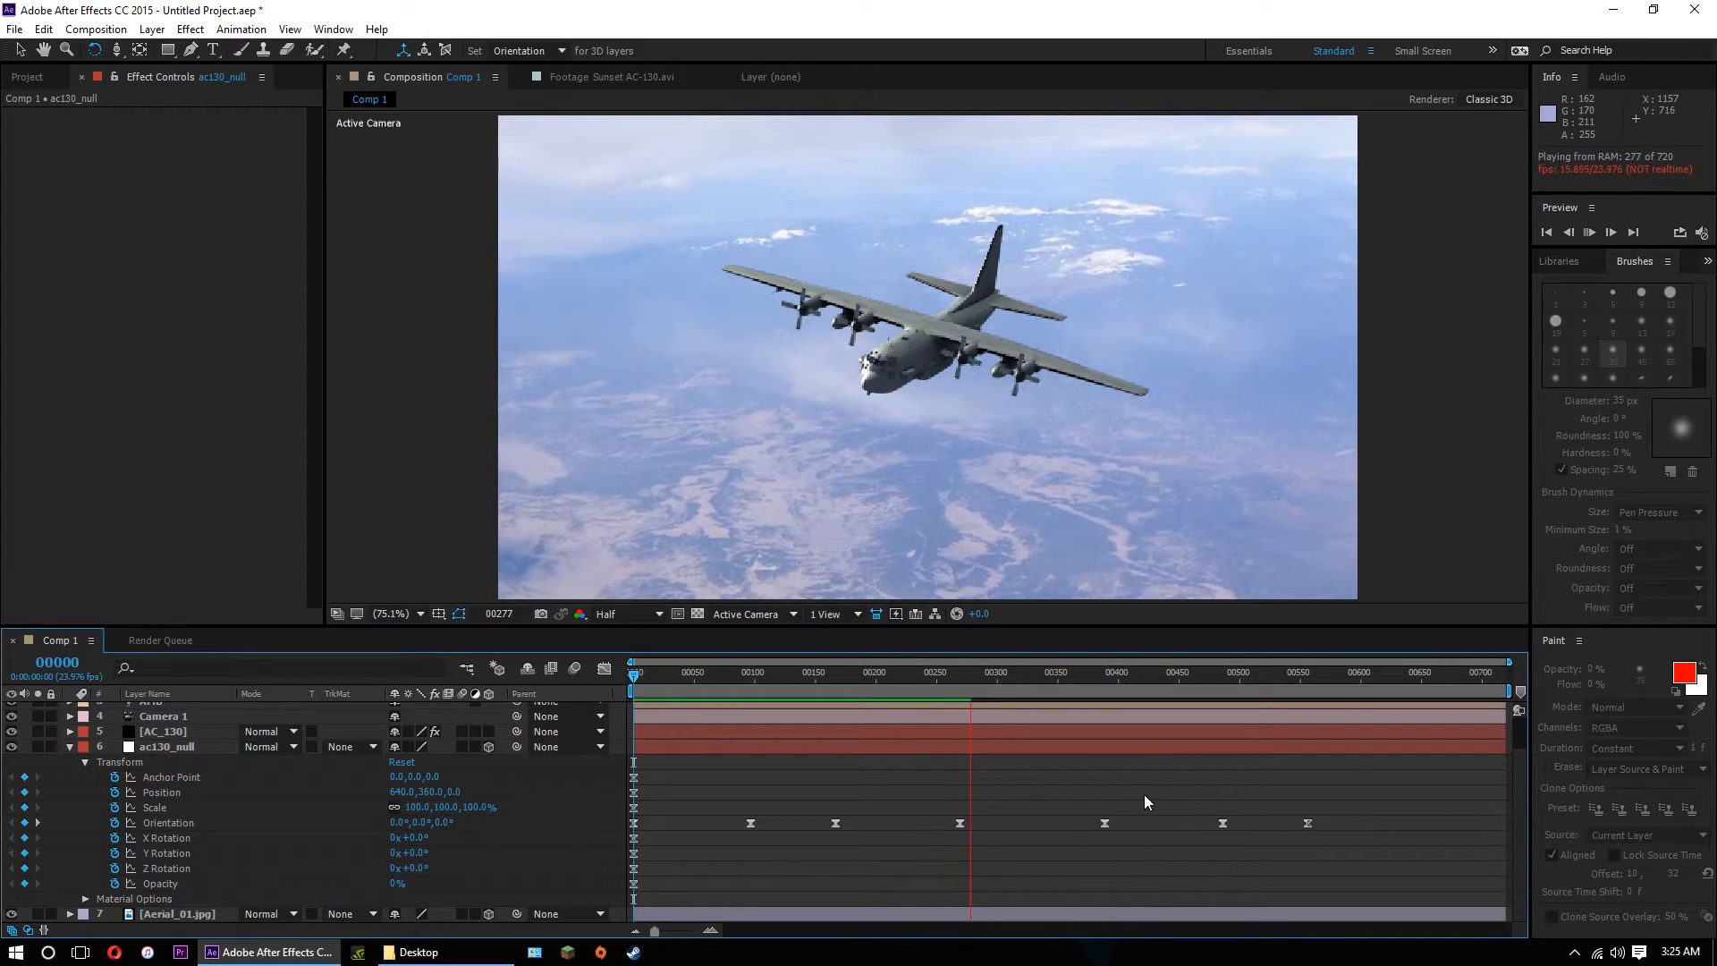
pyautogui.click(835, 823)
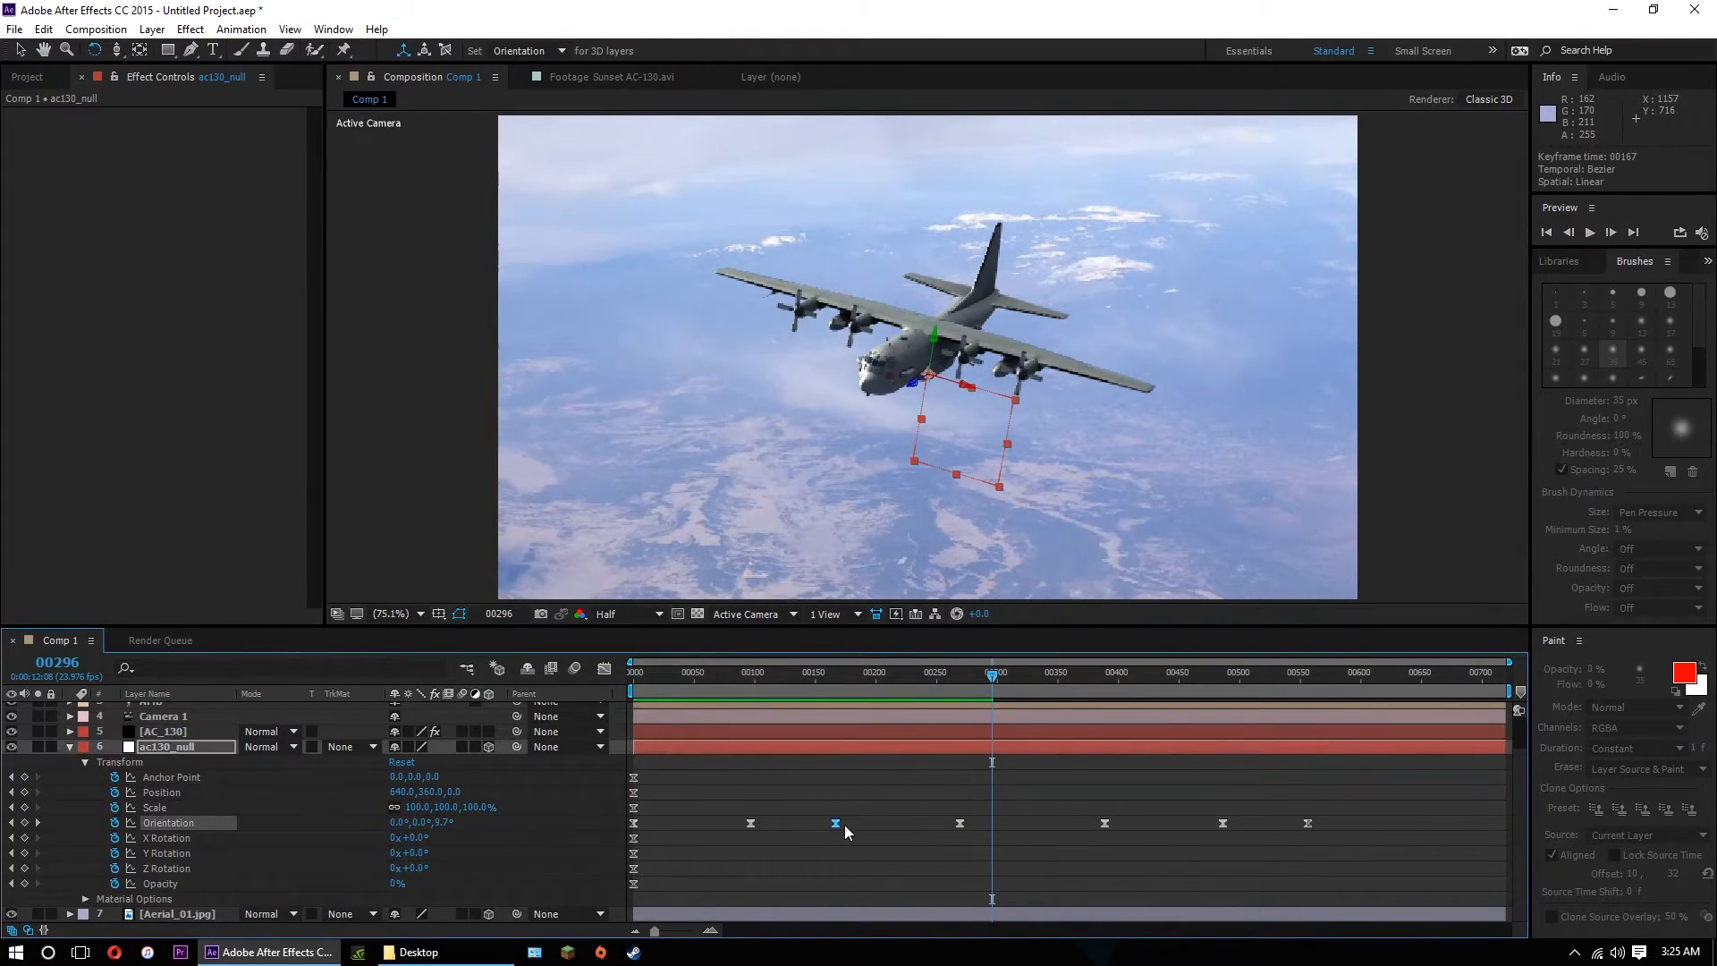
pyautogui.keyDown('shift'); pyautogui.click(960, 822); pyautogui.keyUp('shift')
pyautogui.press('Delete')
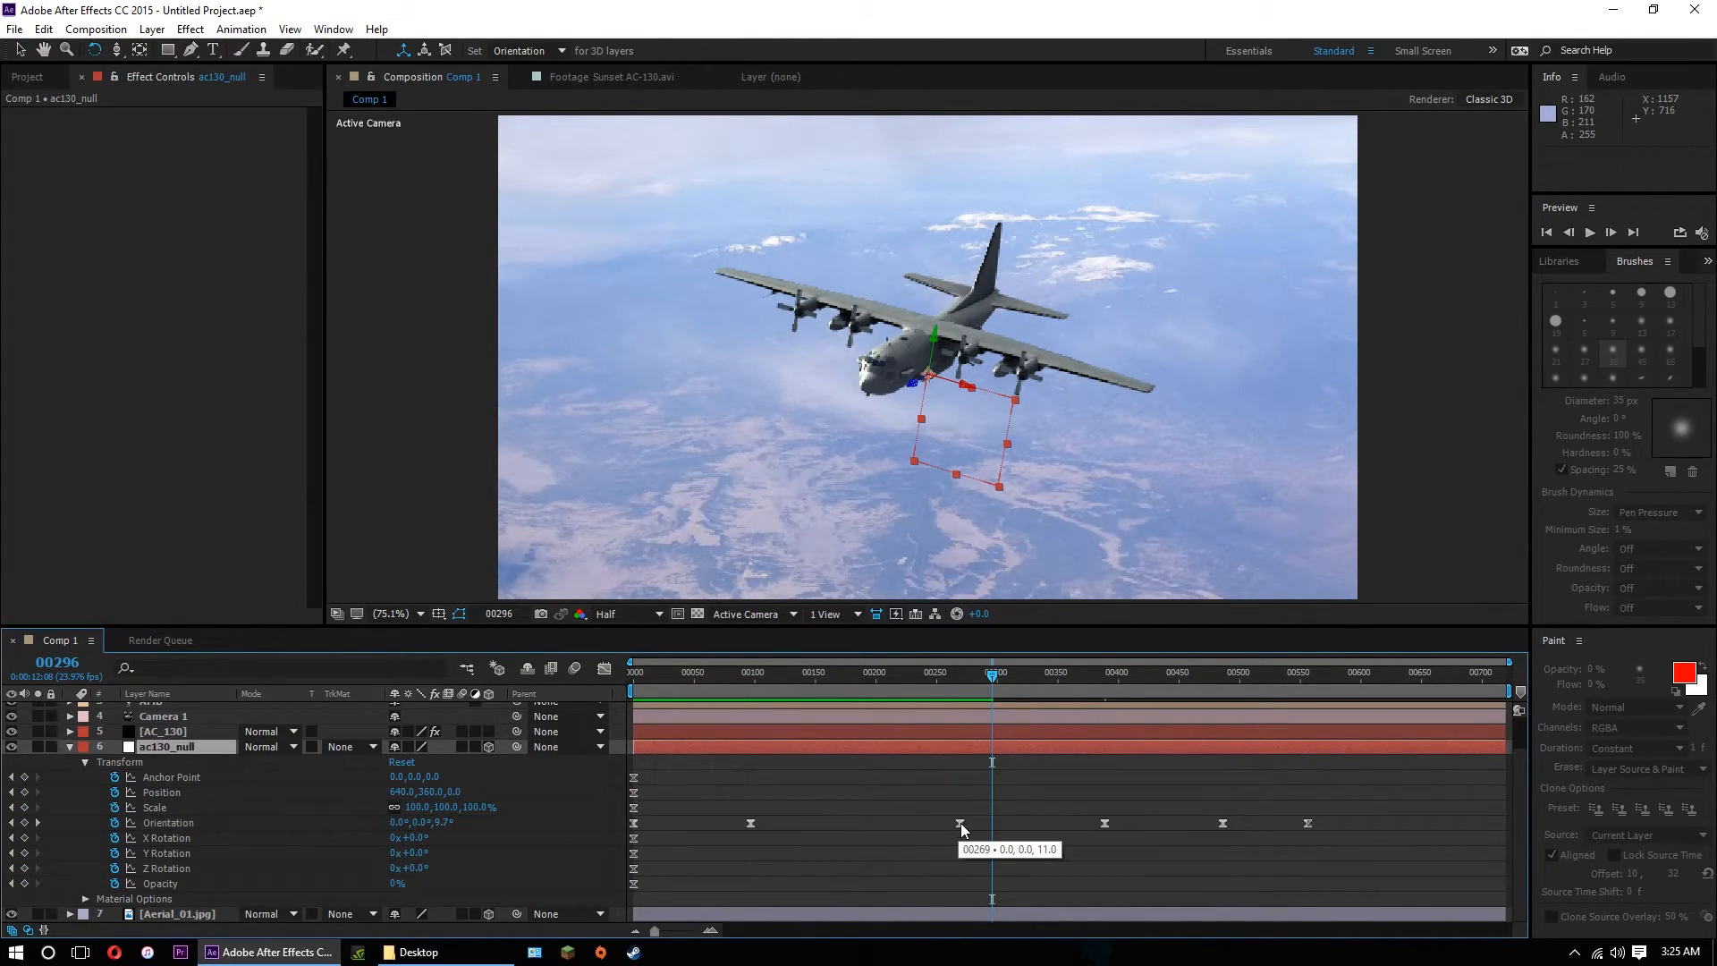
pyautogui.moveTo(989, 672); pyautogui.dragTo(572, 696)
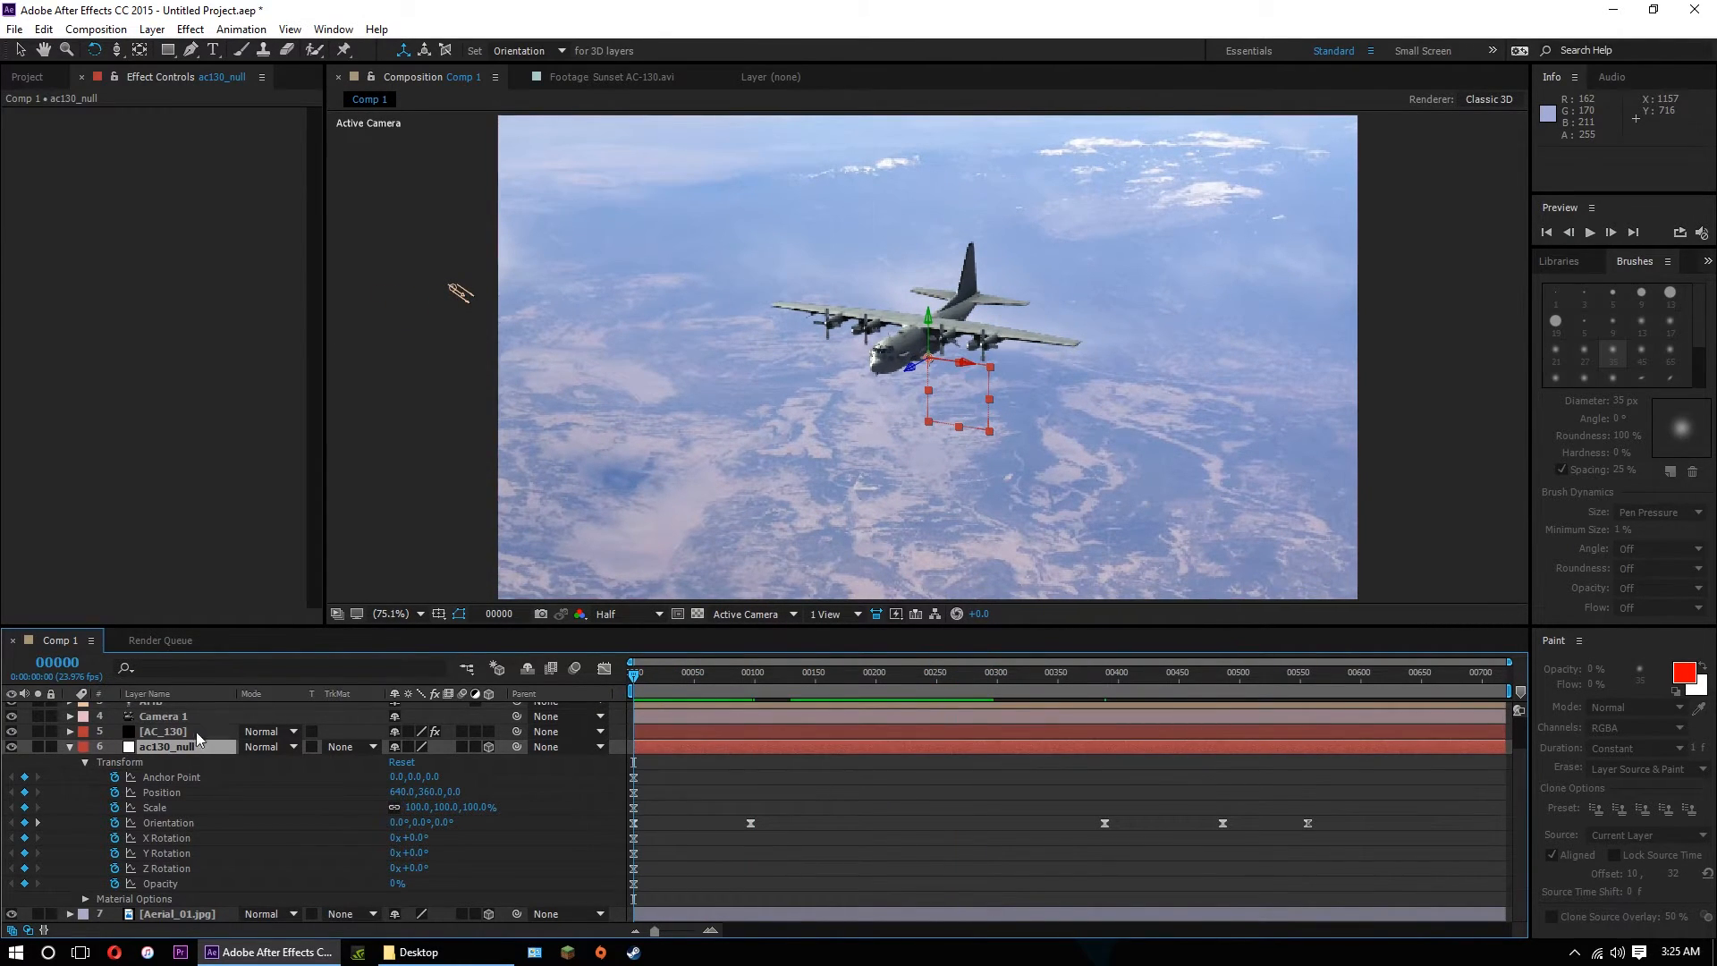
# Pull Camera 1 farther back from the aircraft at frame 0 and preview the shot from frame 440.
pyautogui.click(70, 746)
pyautogui.click(164, 756)
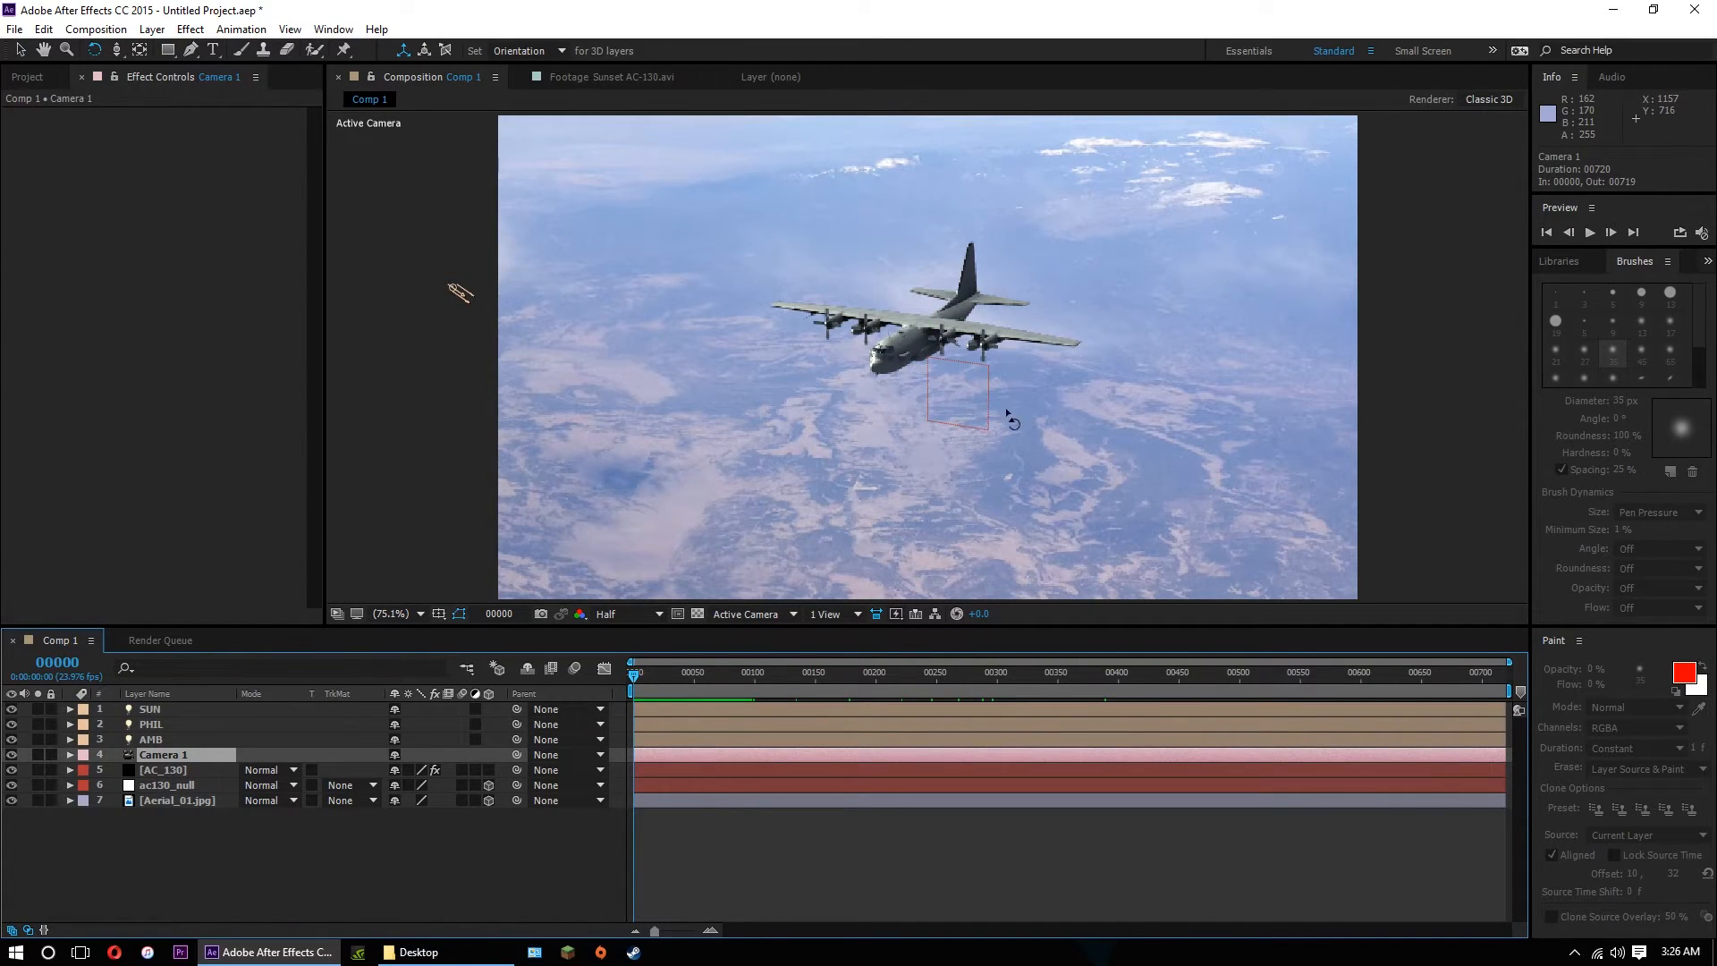
pyautogui.press('c')
pyautogui.moveTo(1020, 366); pyautogui.dragTo(1035, 623)
pyautogui.moveTo(1066, 283); pyautogui.dragTo(1105, 667)
pyautogui.moveTo(1084, 473); pyautogui.dragTo(1070, 628)
pyautogui.moveTo(643, 689); pyautogui.dragTo(1168, 703)
pyautogui.press('space')
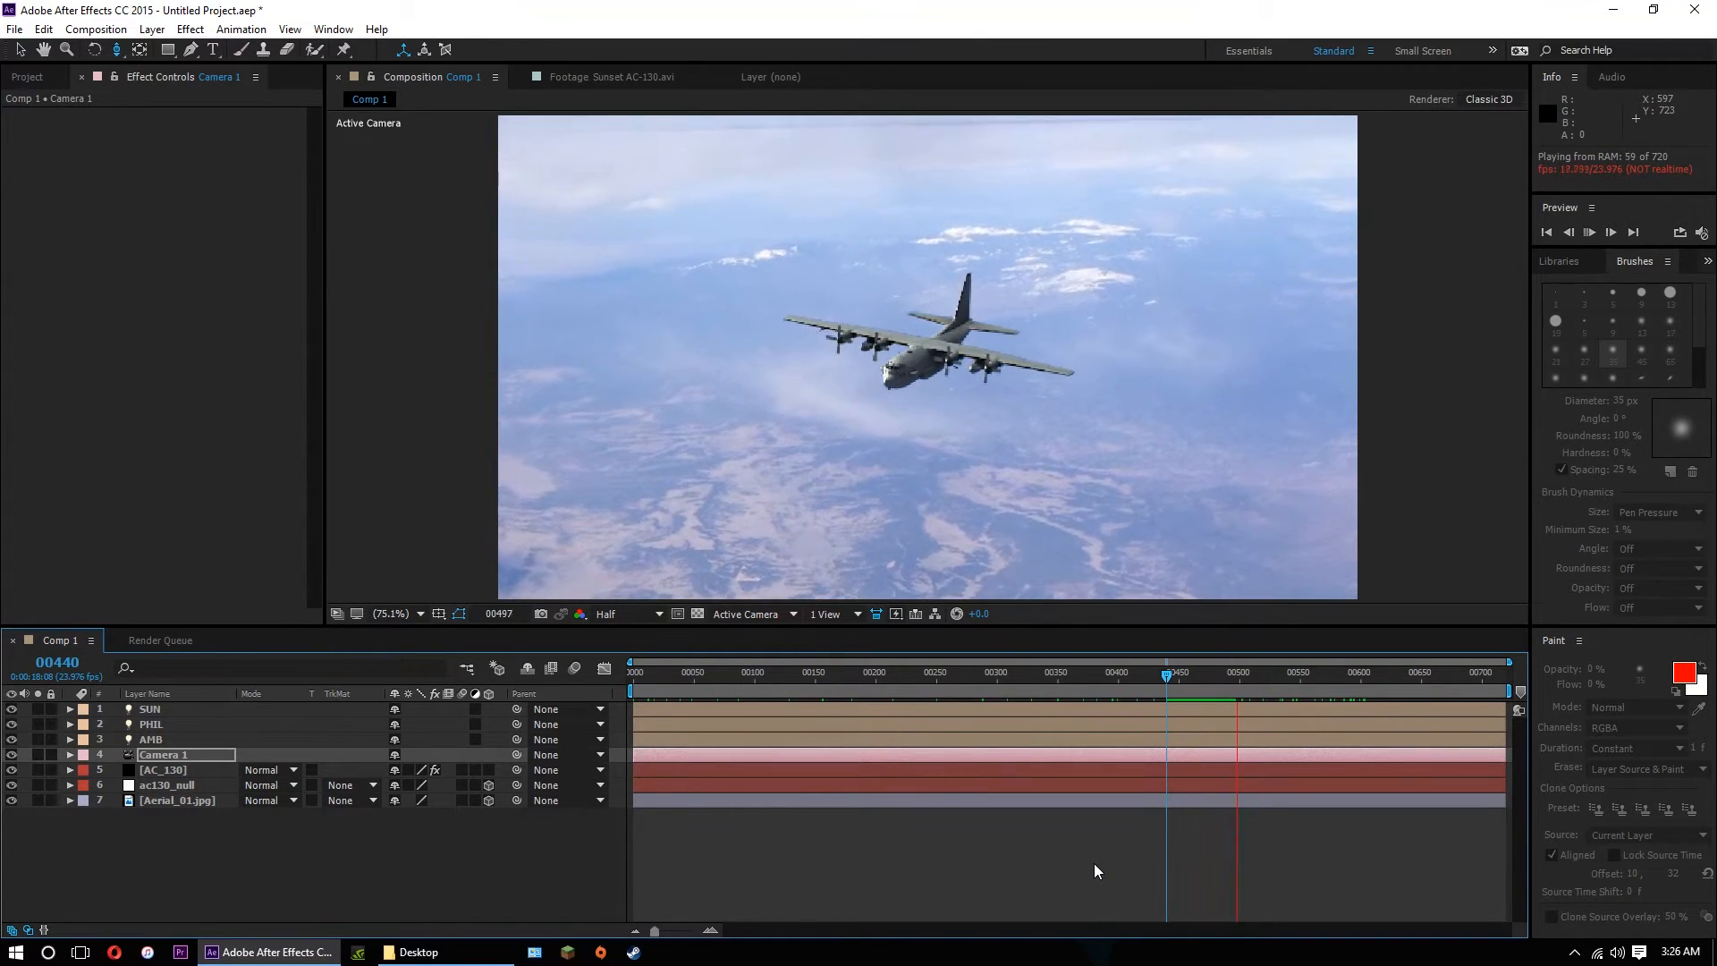
pyautogui.press('space')
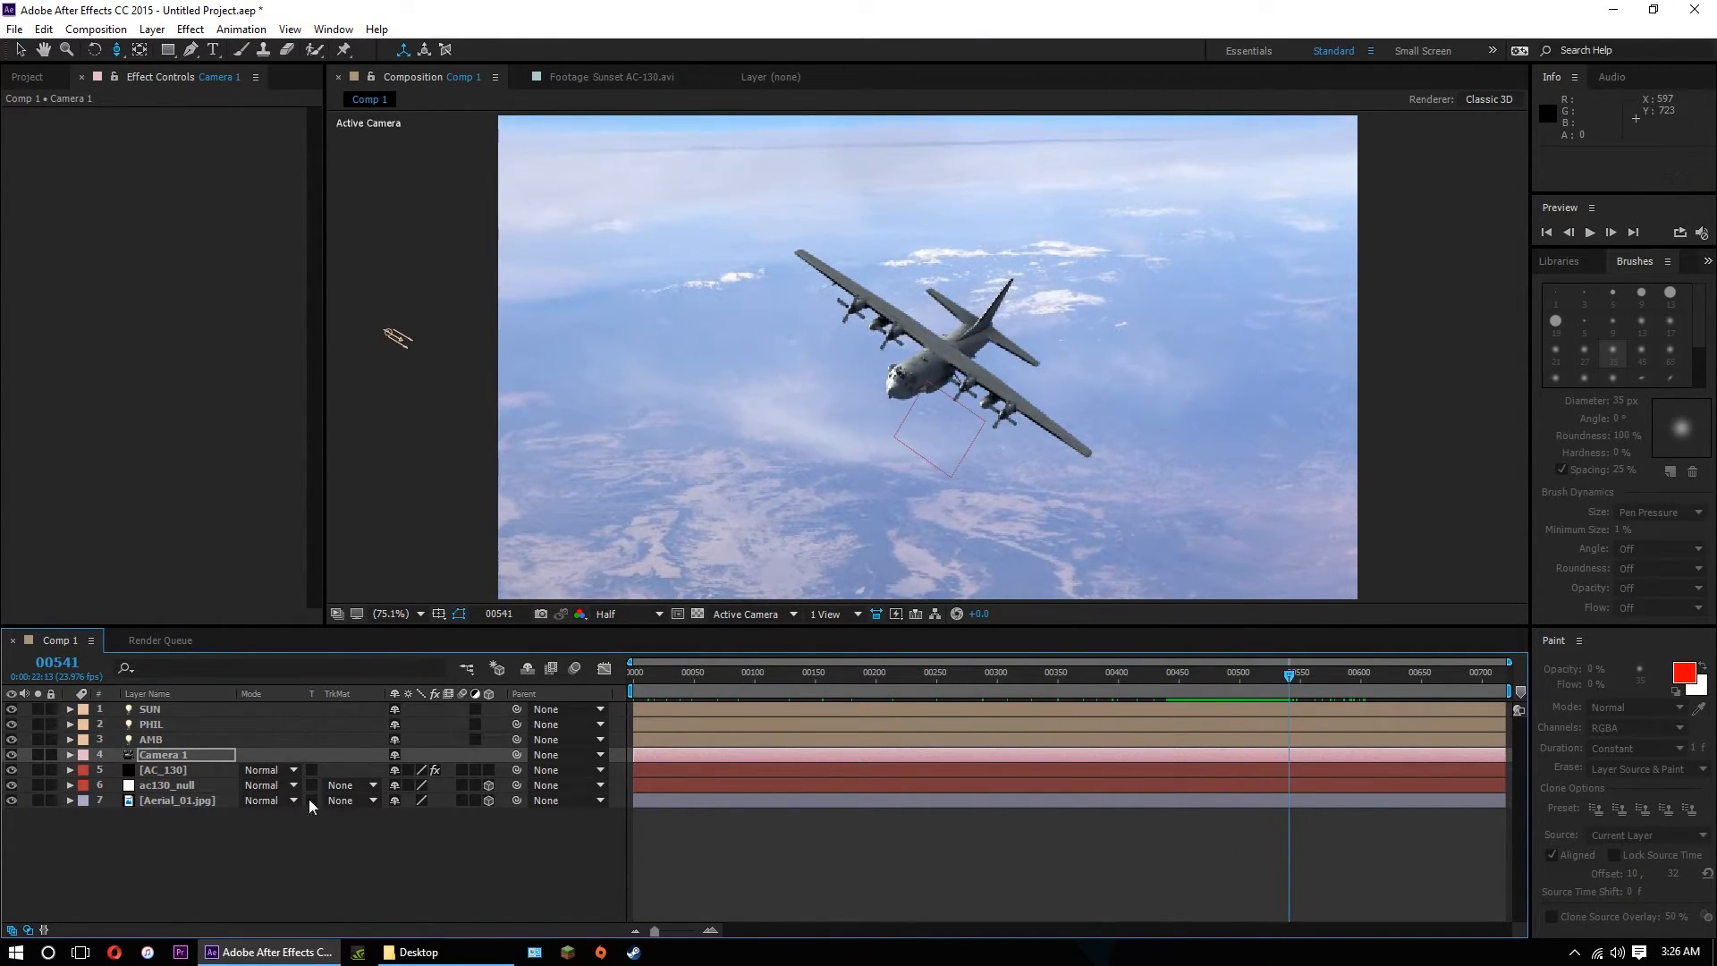
# Retime ac130_null's last three Orientation keyframes to frame 272, frame 491 and about frame 616, and check the motion.
pyautogui.click(70, 785)
pyautogui.moveTo(1310, 839); pyautogui.dragTo(1381, 843)
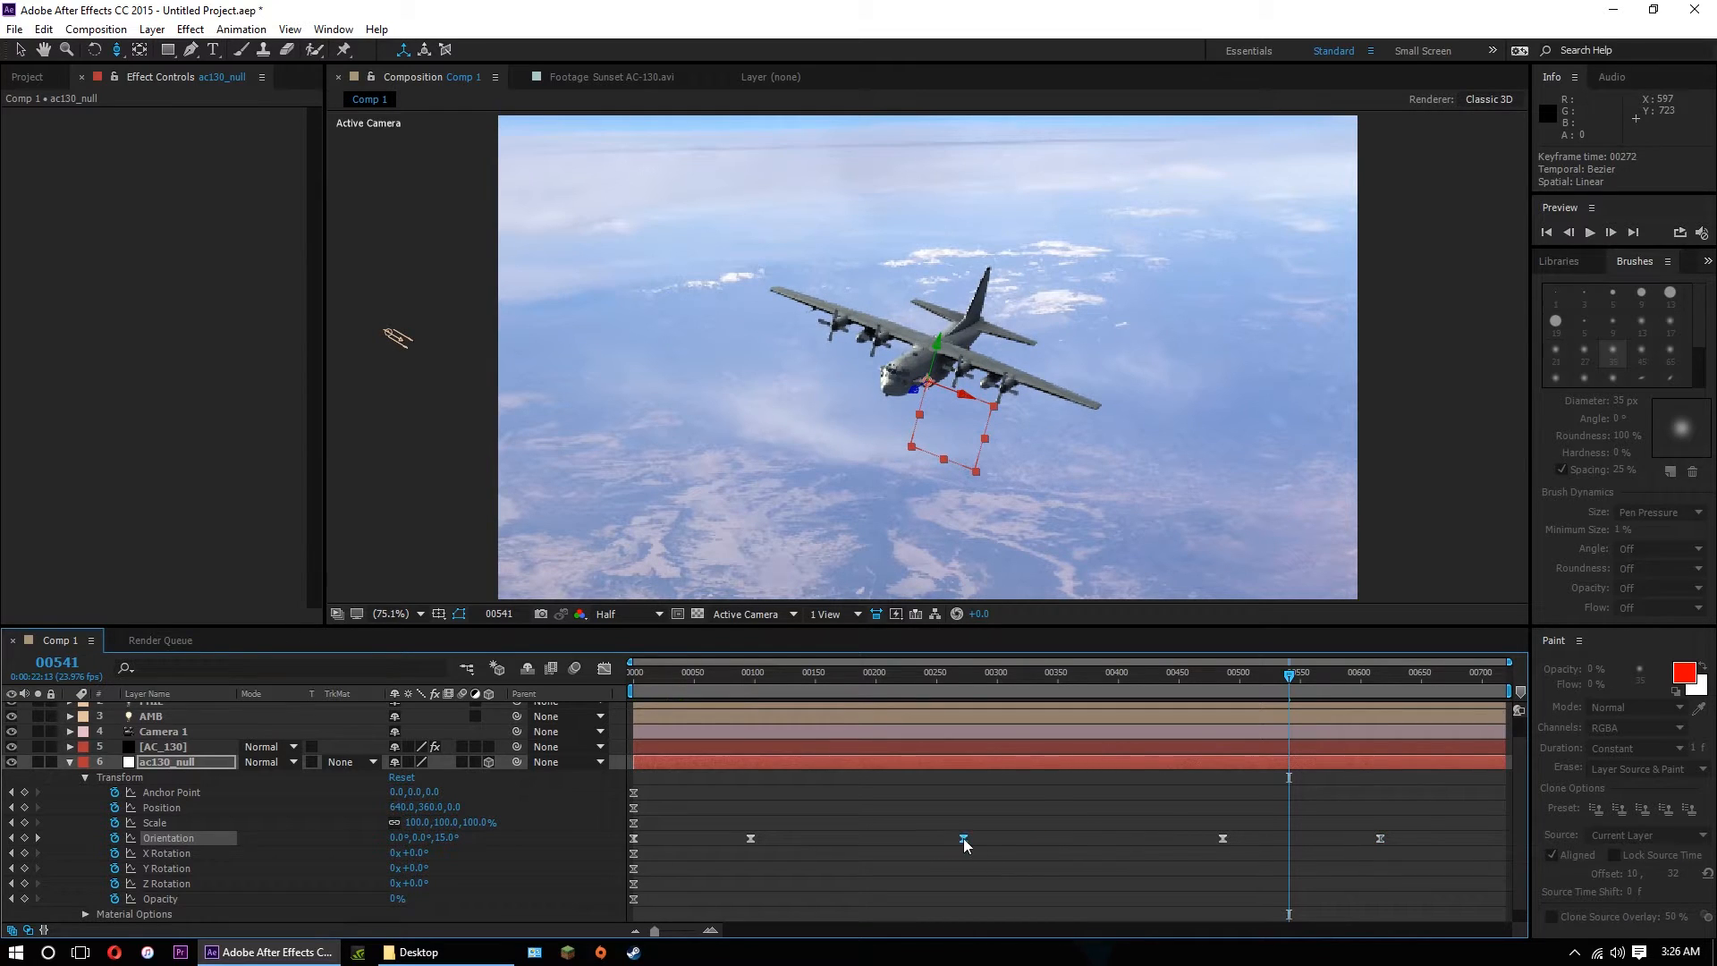
pyautogui.moveTo(1224, 839); pyautogui.dragTo(1231, 841)
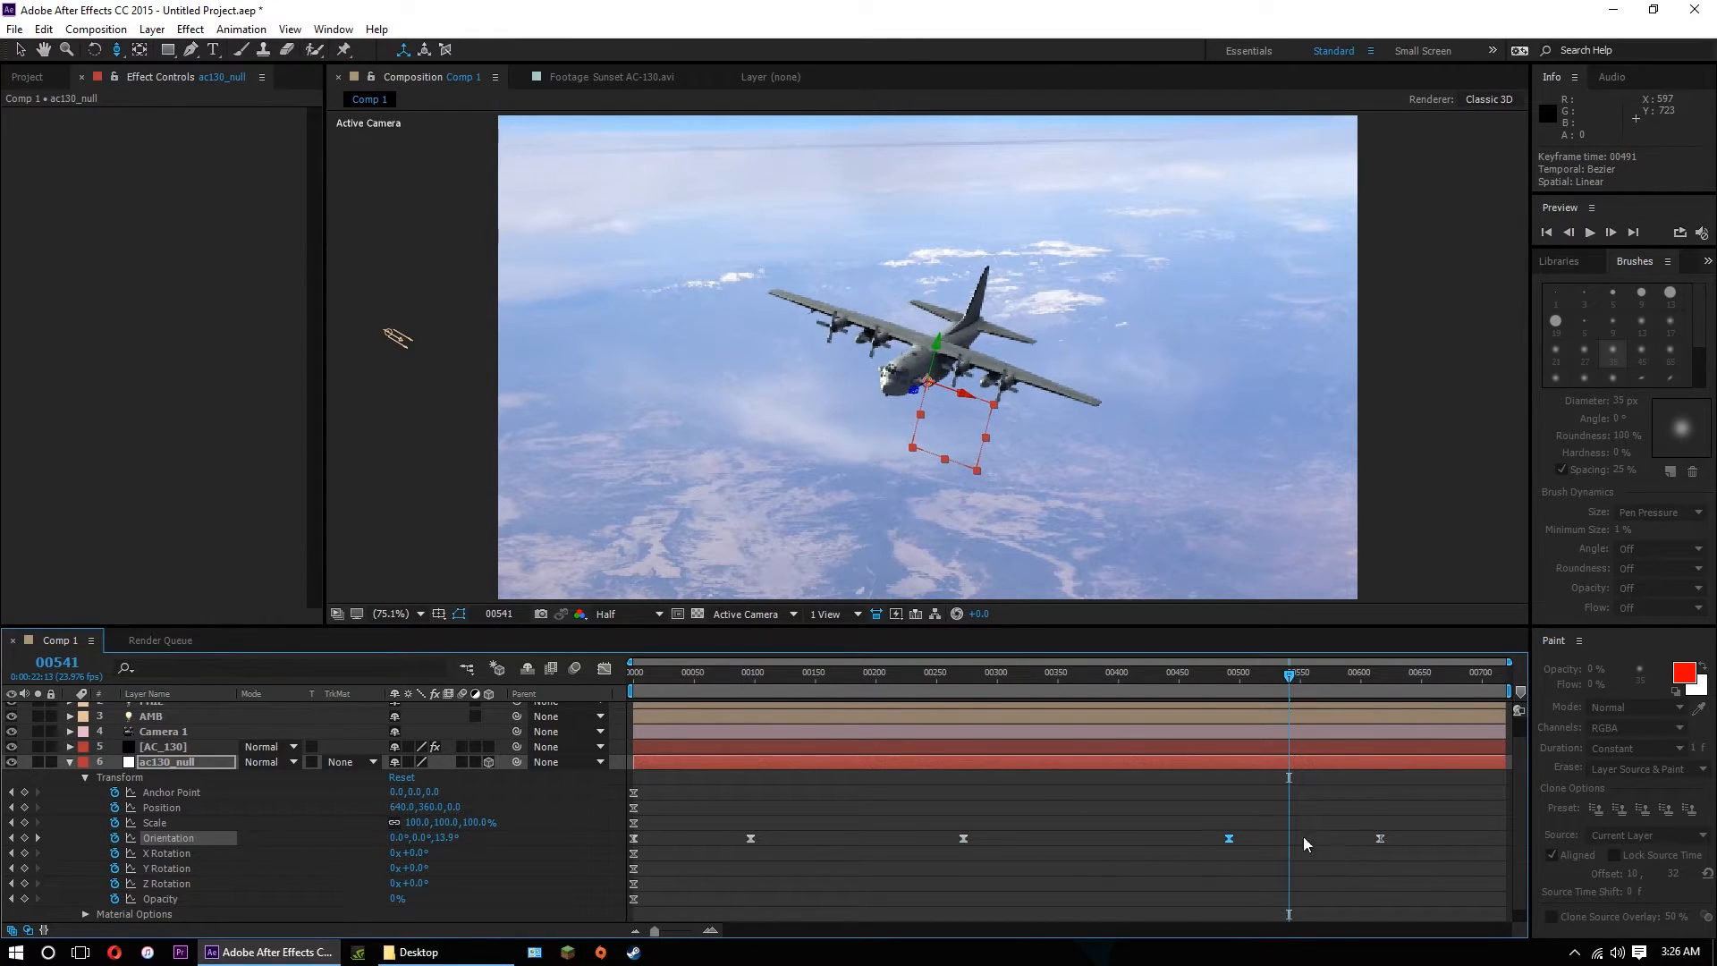
pyautogui.moveTo(1177, 679); pyautogui.dragTo(1393, 707)
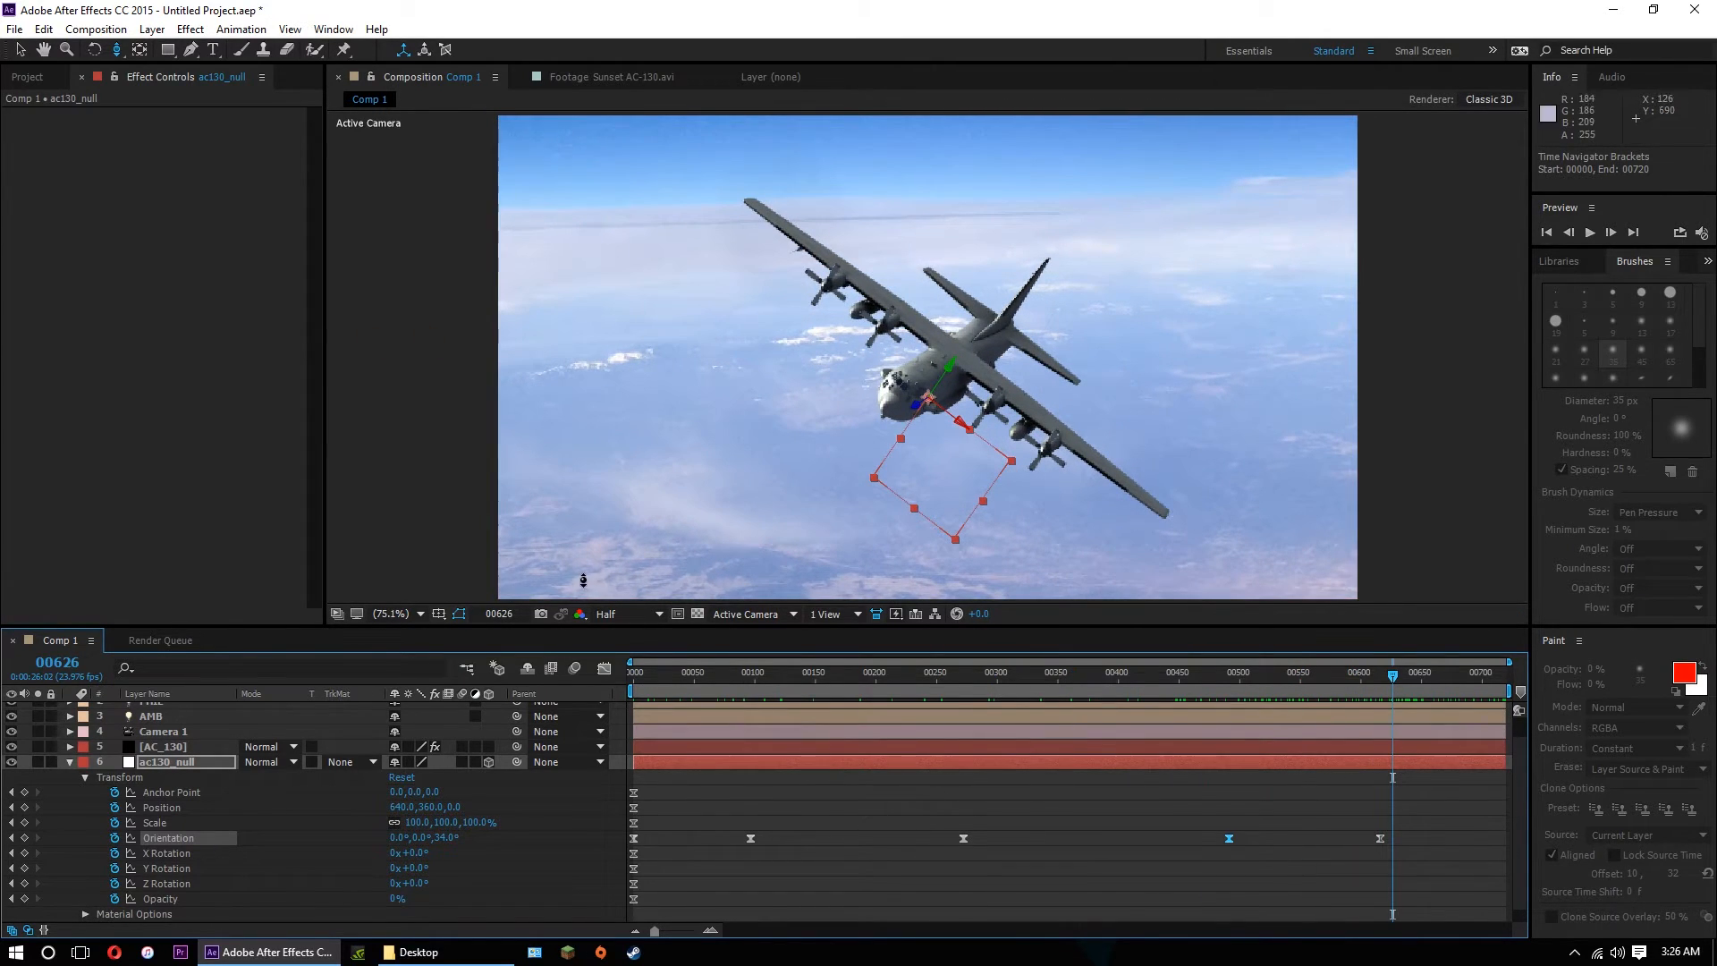
# Set the composition preview resolution to Full and hide the ac130_null layer.
pyautogui.click(626, 615)
pyautogui.click(653, 662)
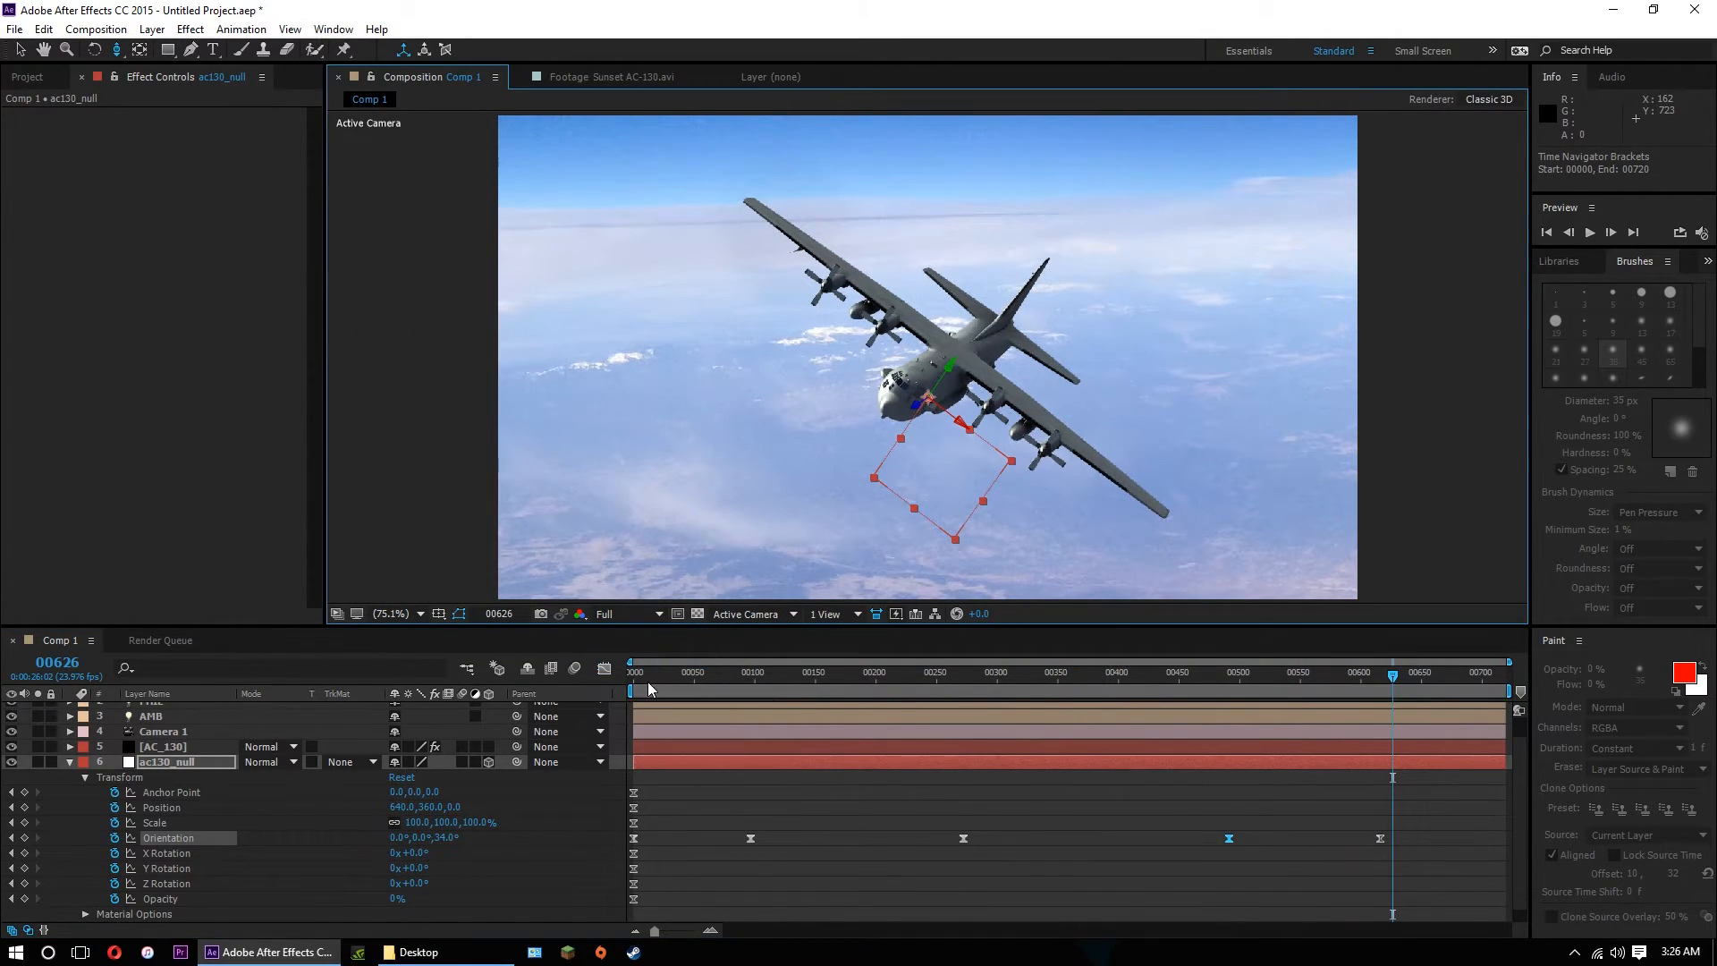
pyautogui.click(71, 761)
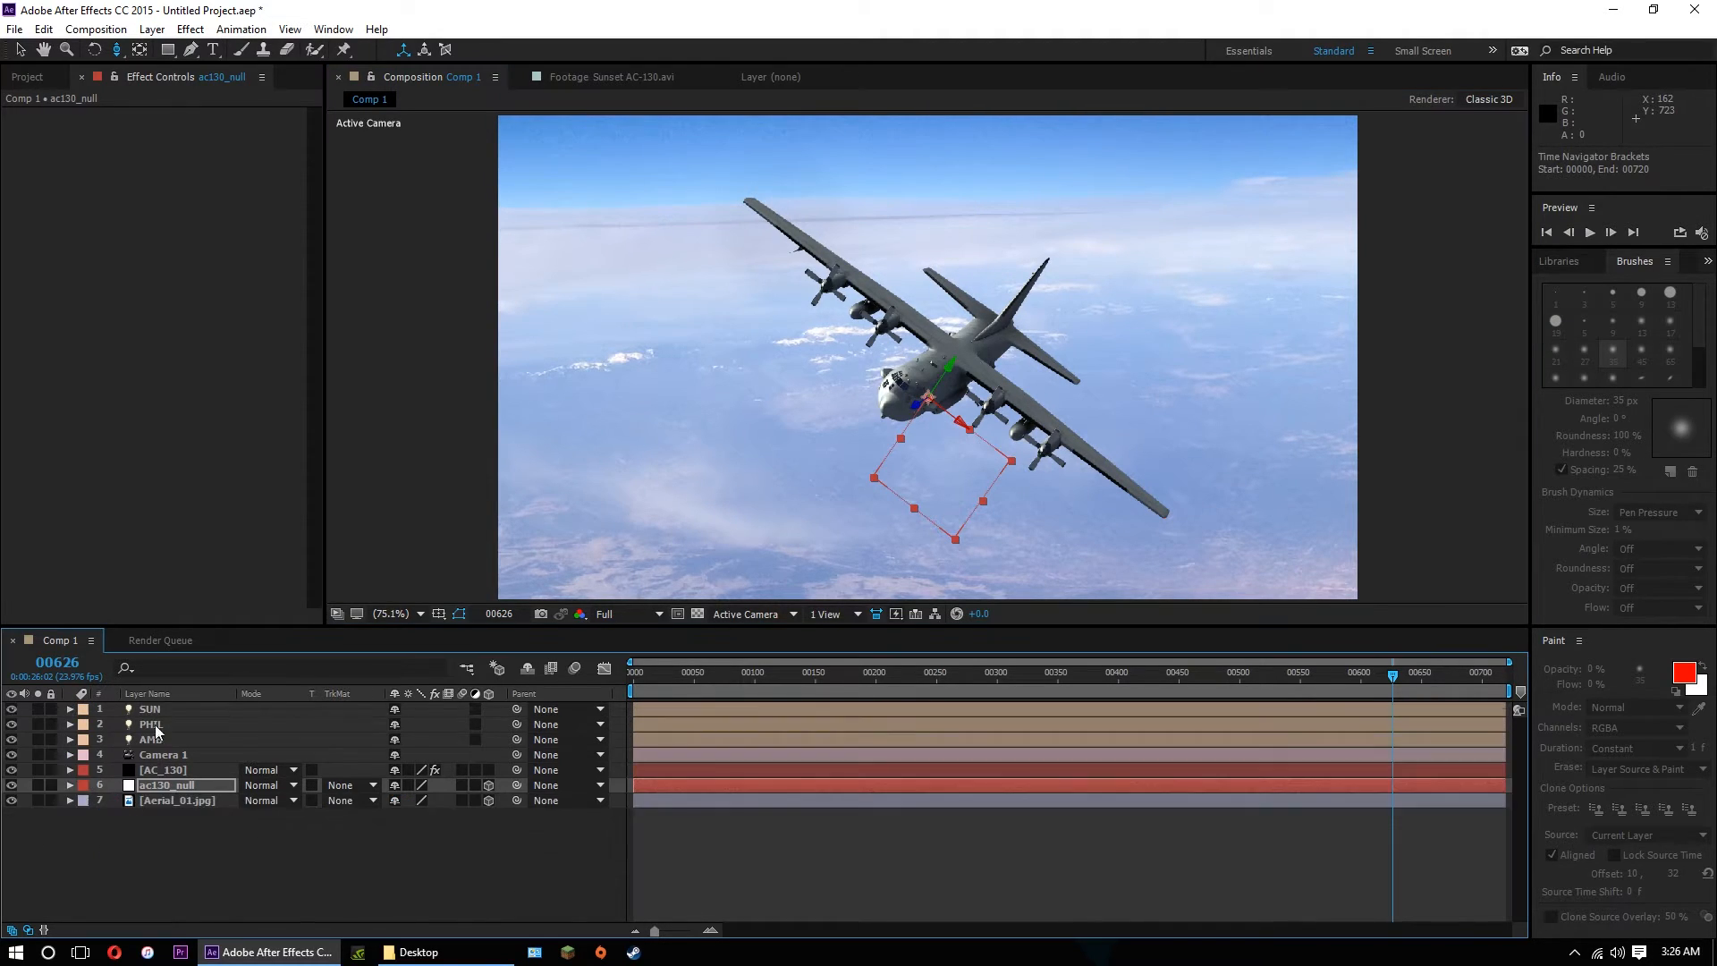
pyautogui.click(914, 860)
pyautogui.click(12, 785)
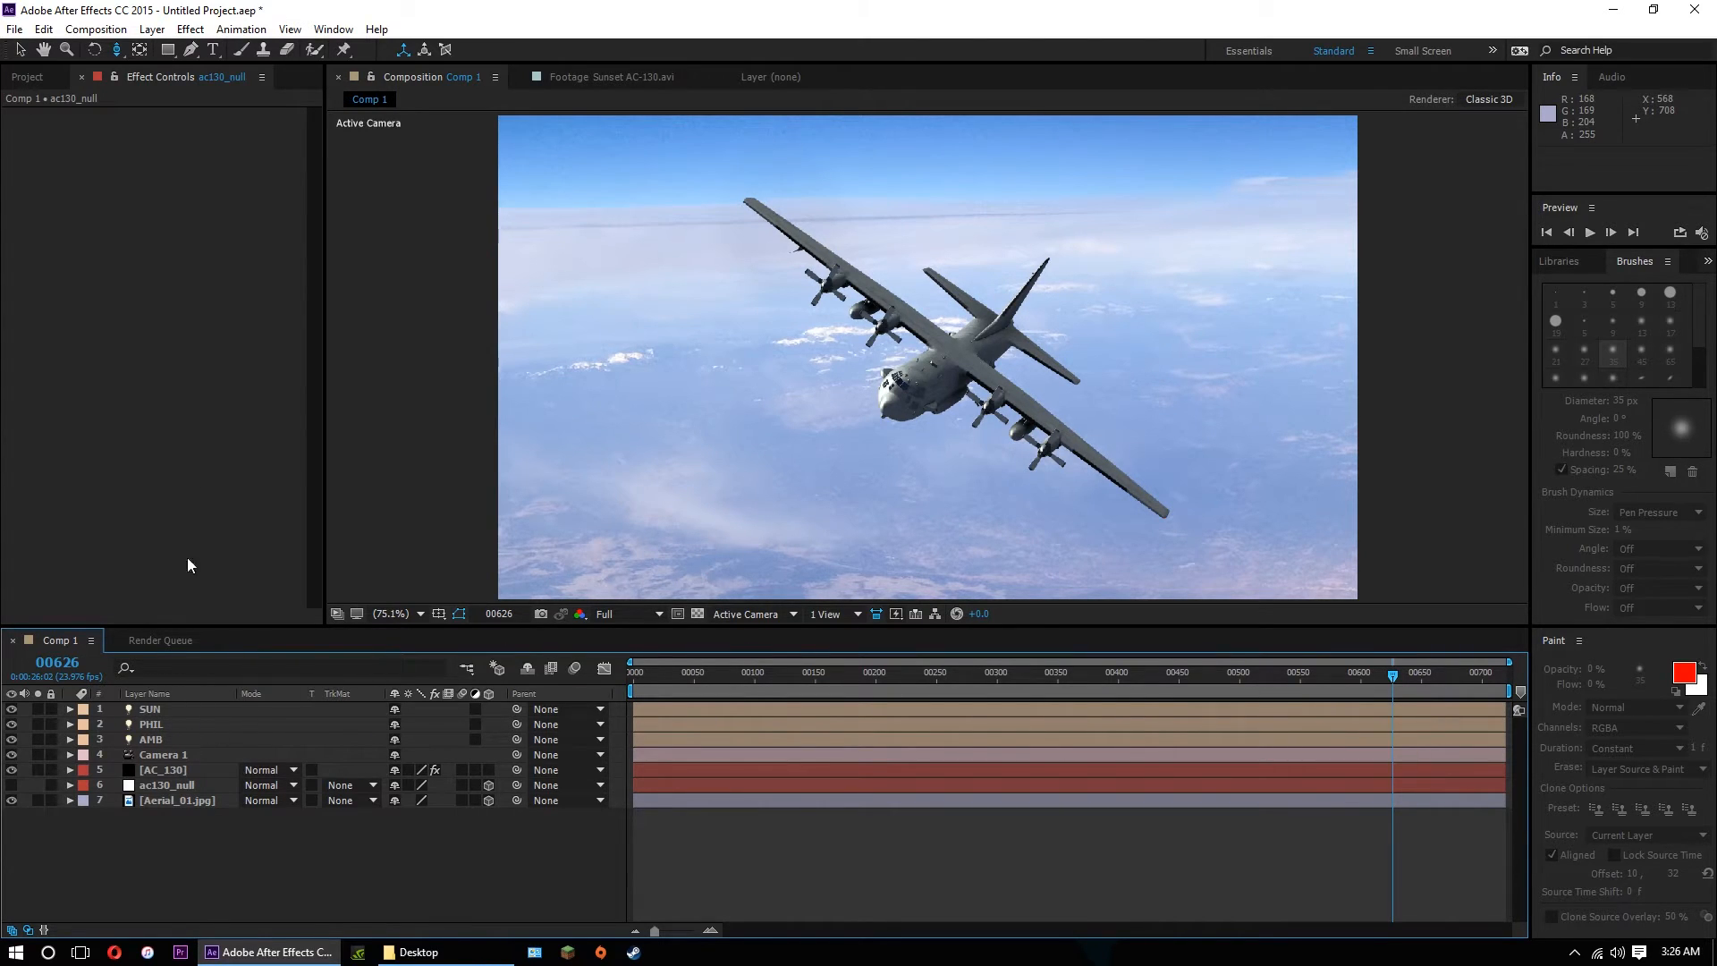
# Add a new adjustment layer above all other layers in Comp 1.
pyautogui.click(145, 33)
pyautogui.moveTo(185, 50)
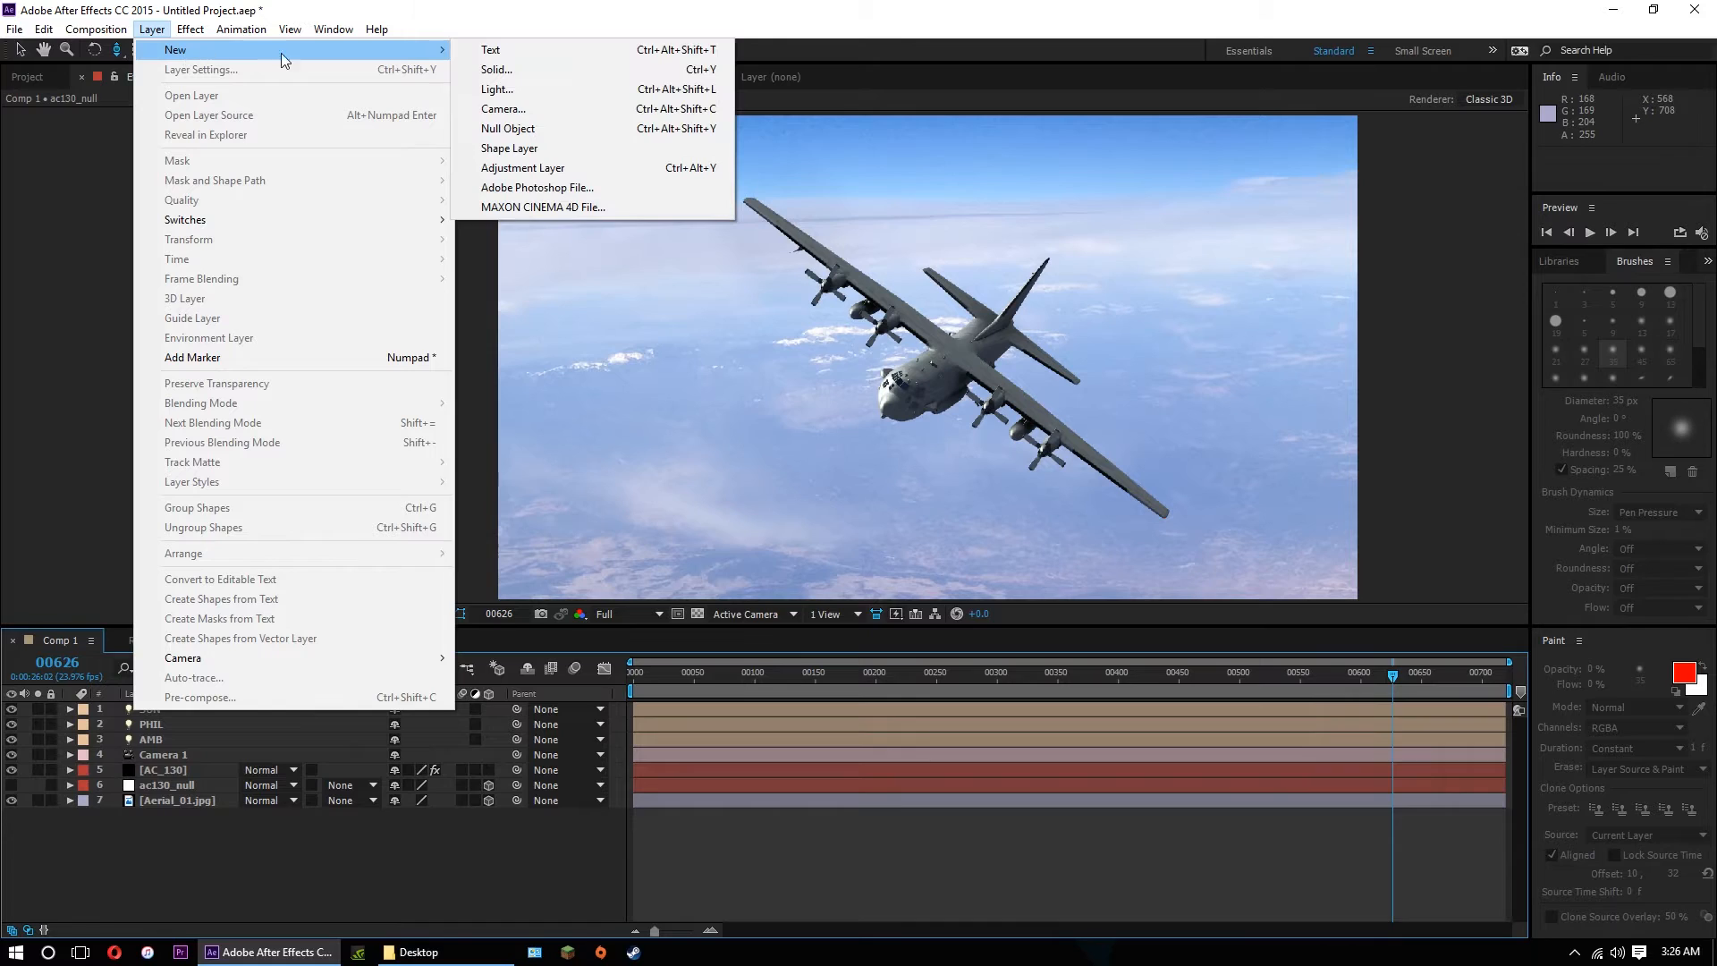
pyautogui.click(543, 169)
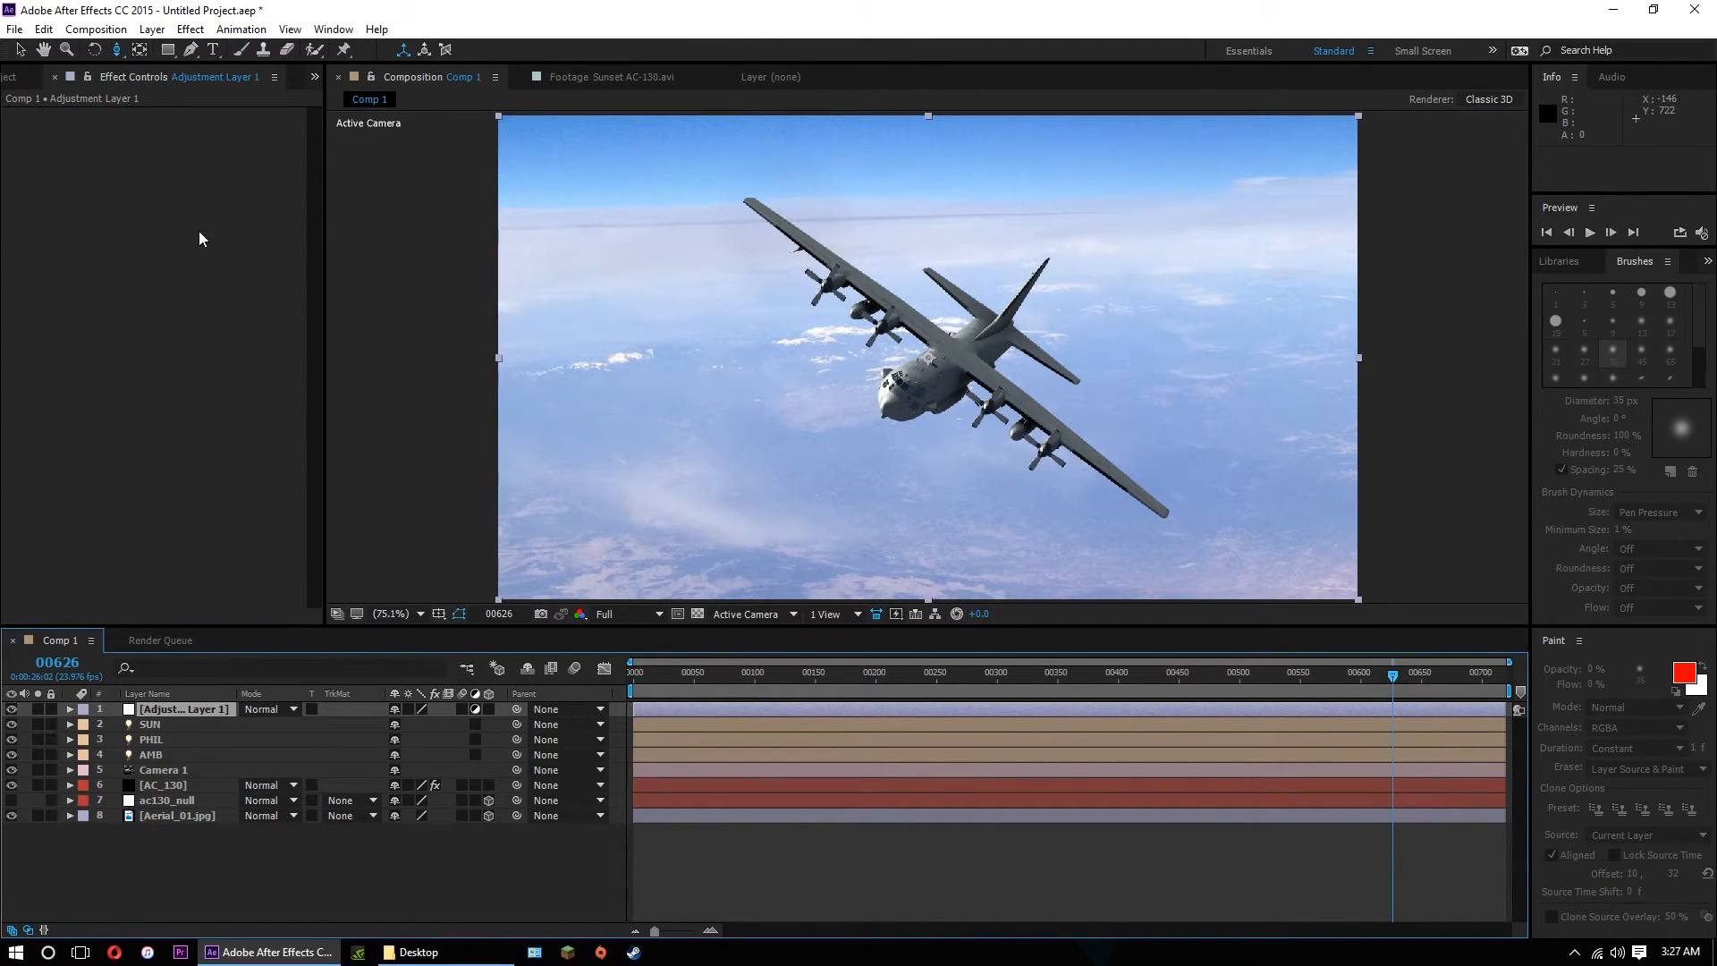
# Apply the Magic Bullet Looks effect to the adjustment layer and open its look editor maximised.
pyautogui.click(177, 33)
pyautogui.moveTo(278, 475)
pyautogui.moveTo(295, 306)
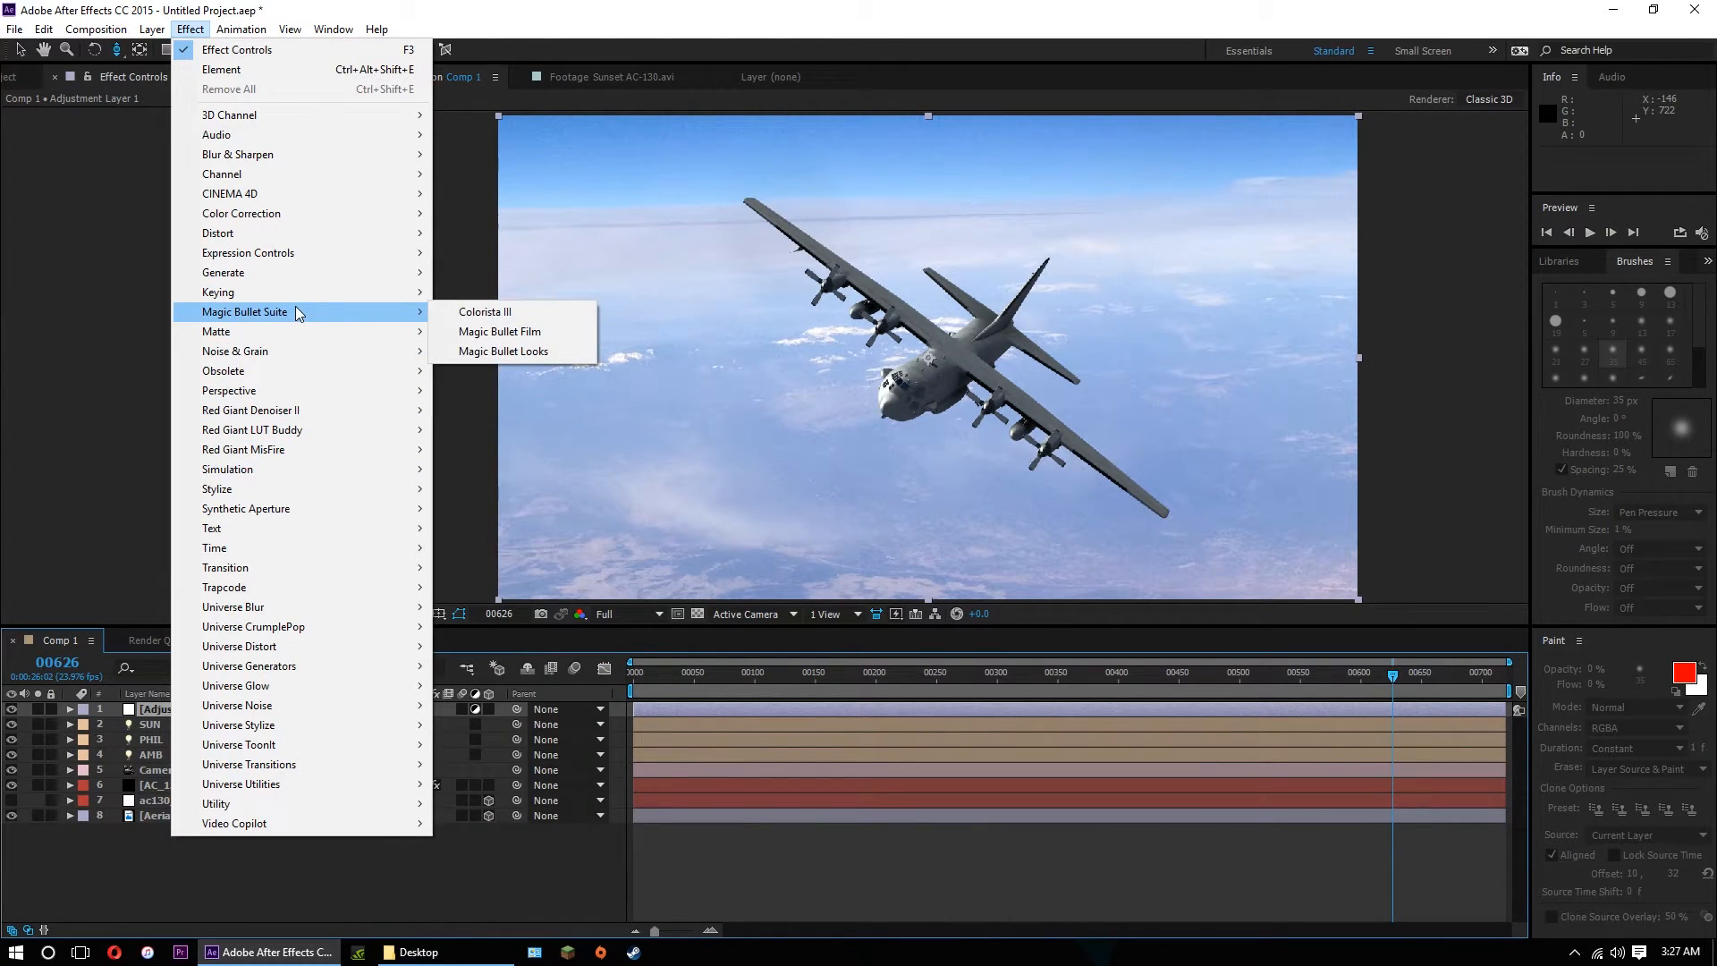
pyautogui.click(507, 351)
pyautogui.click(63, 164)
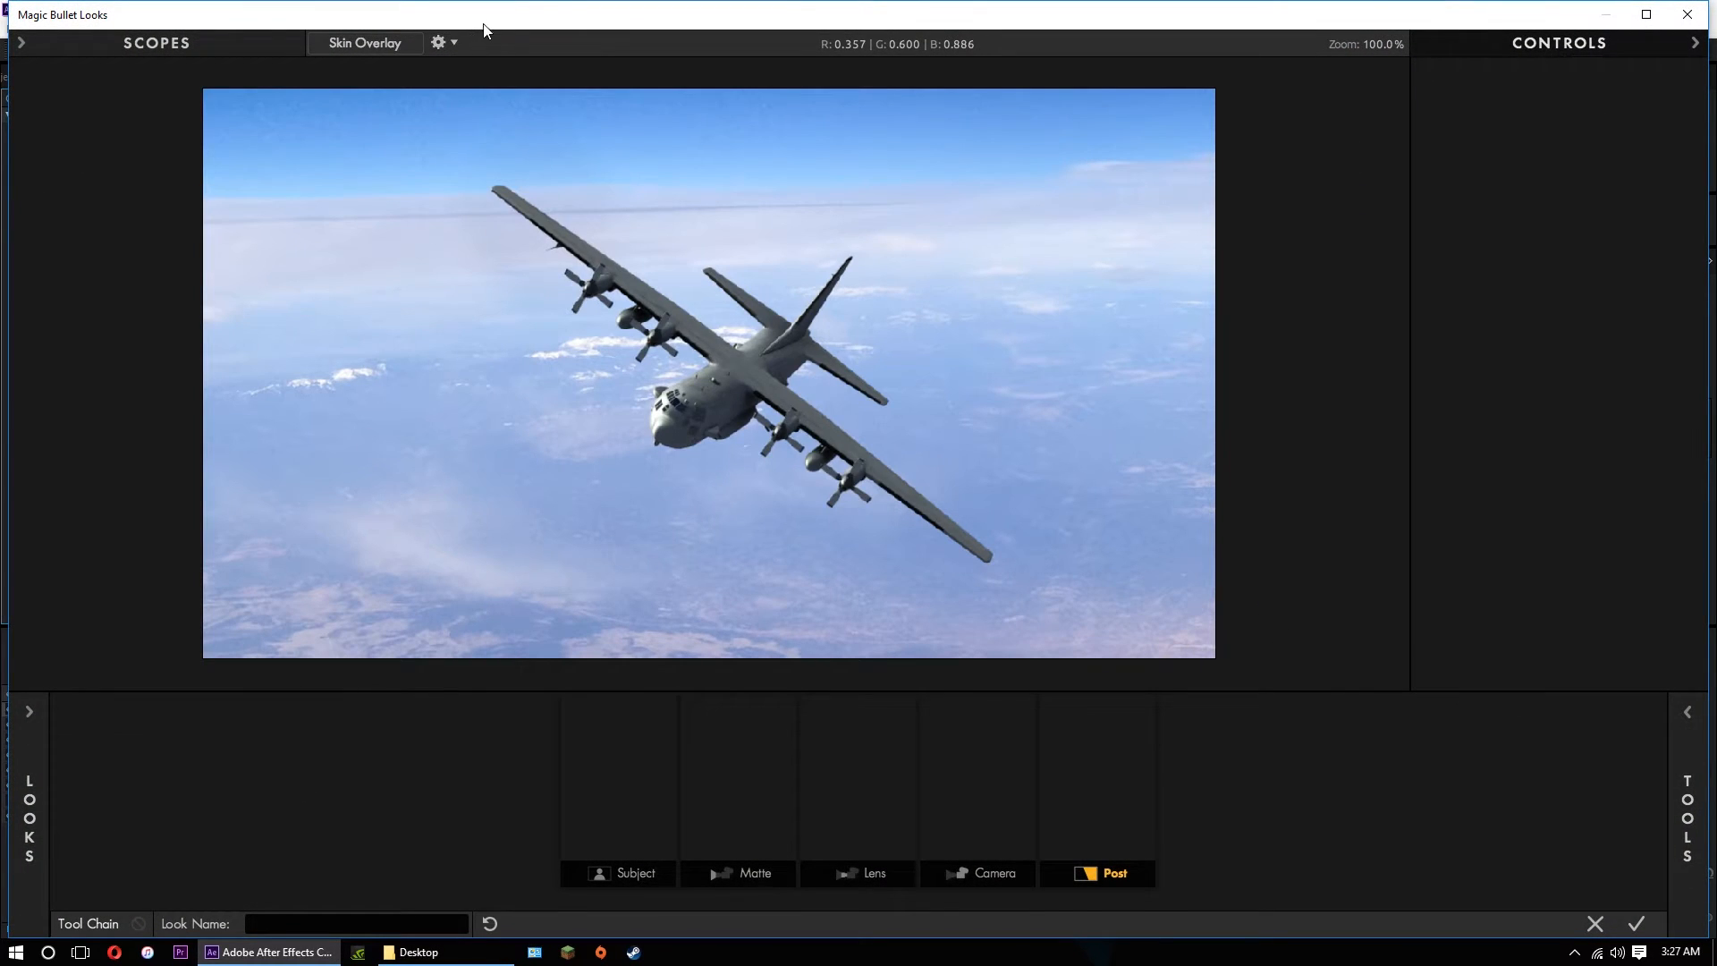
pyautogui.doubleClick(484, 25)
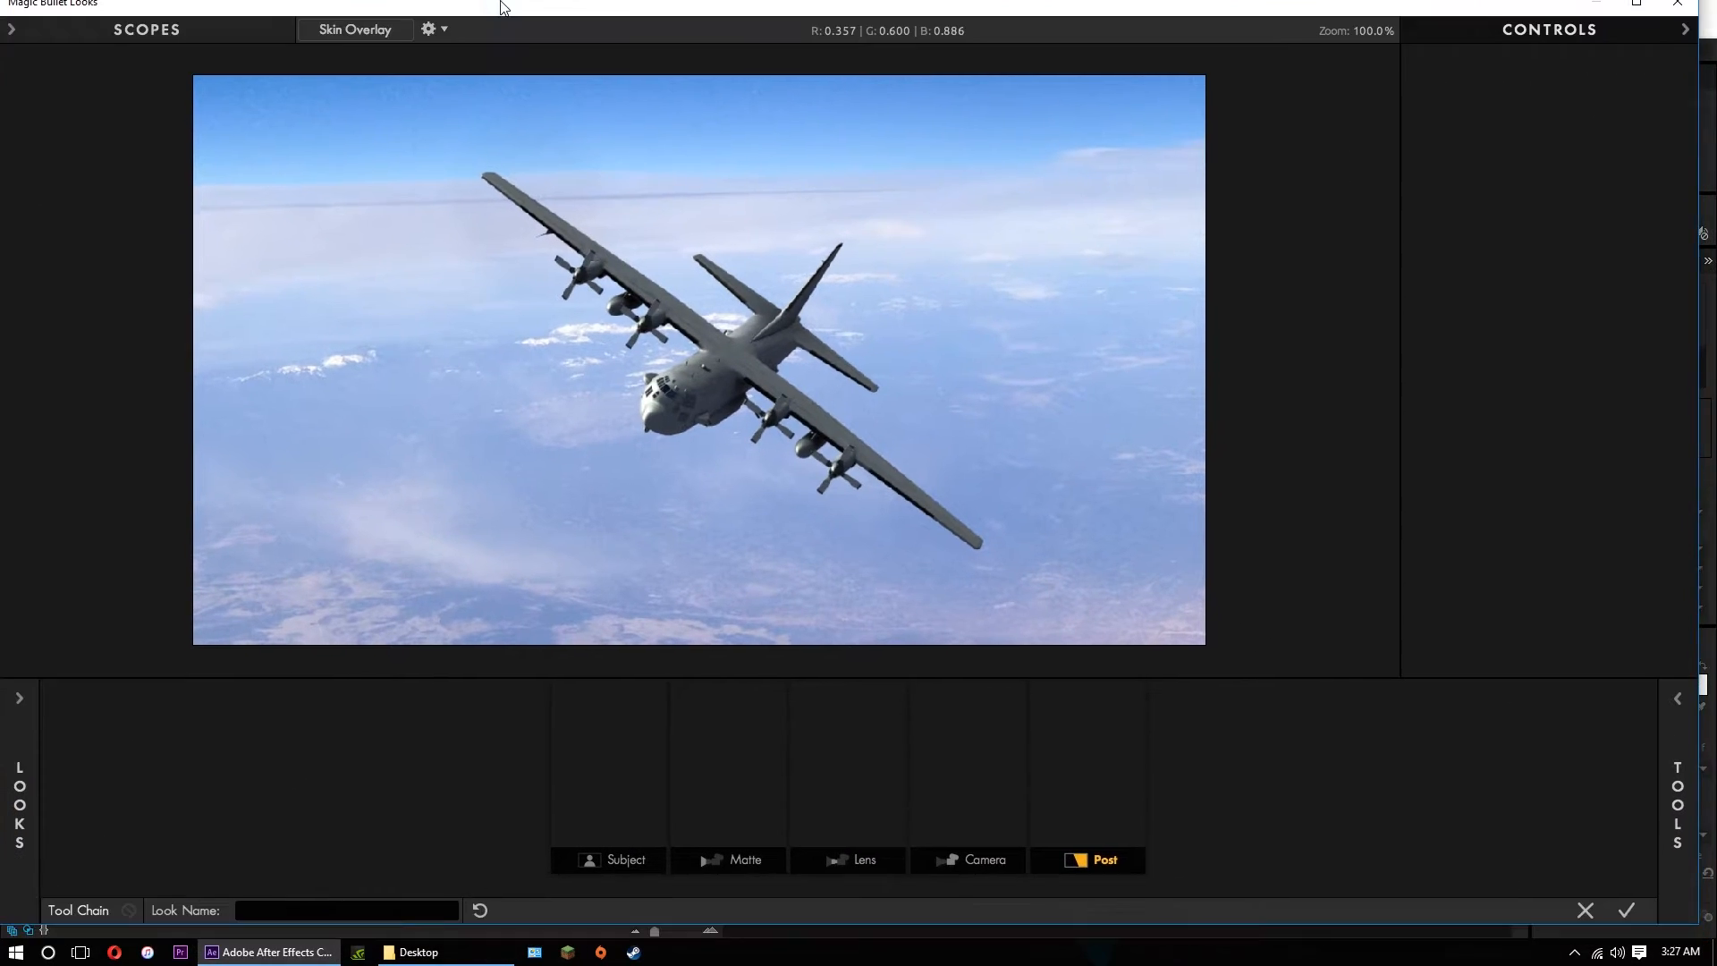
# Apply the Beijing look from the Times and Places category.
pyautogui.moveTo(22, 782)
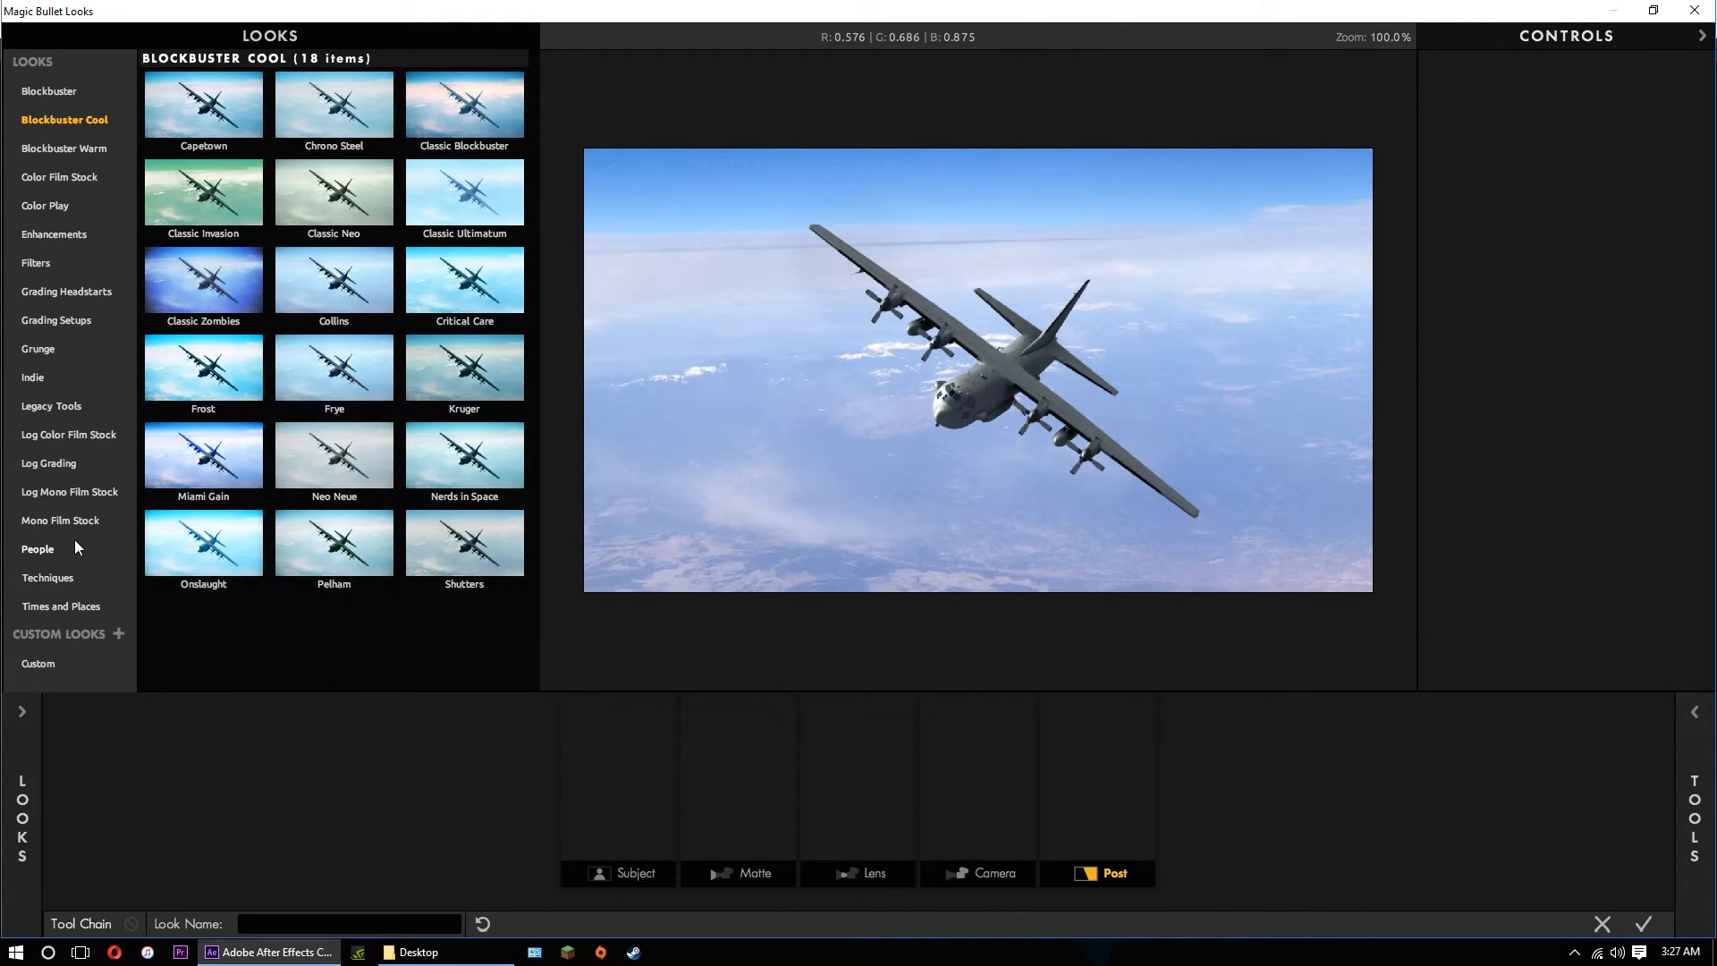
pyautogui.click(56, 610)
pyautogui.click(222, 109)
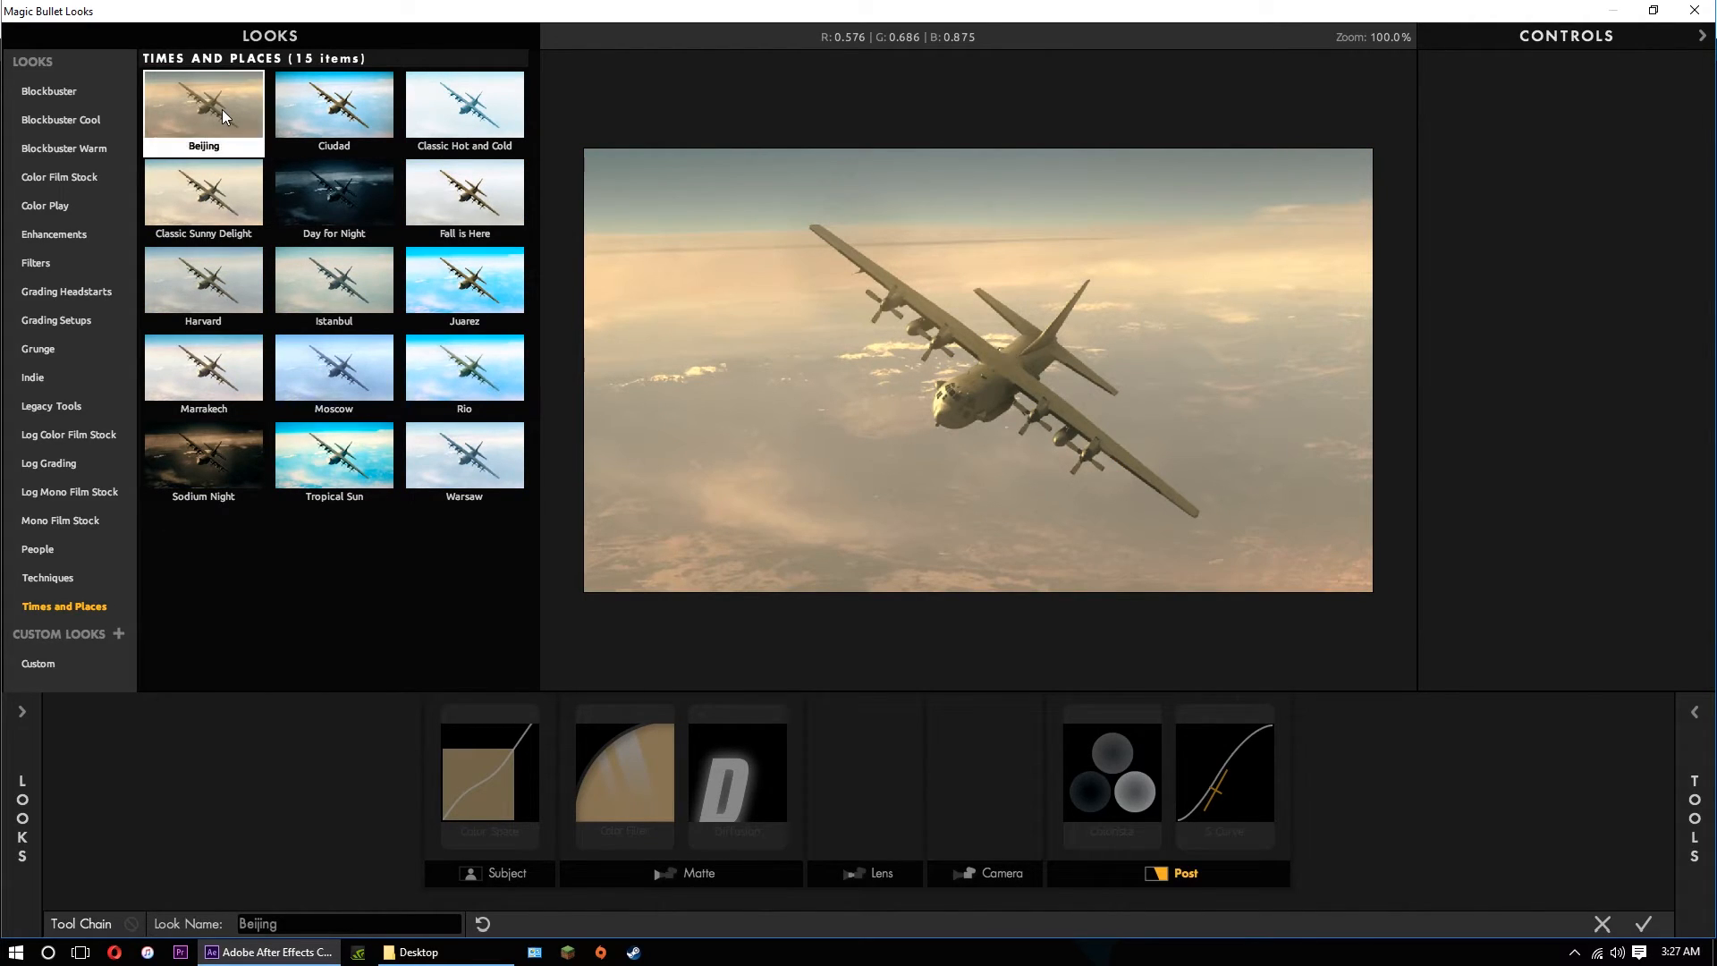
pyautogui.doubleClick(222, 110)
# Compare the other Times and Places looks on the shot, including Sodium Night, Harvard, Day for Night, Classic Sunny Delight and Rio.
pyautogui.moveTo(24, 787)
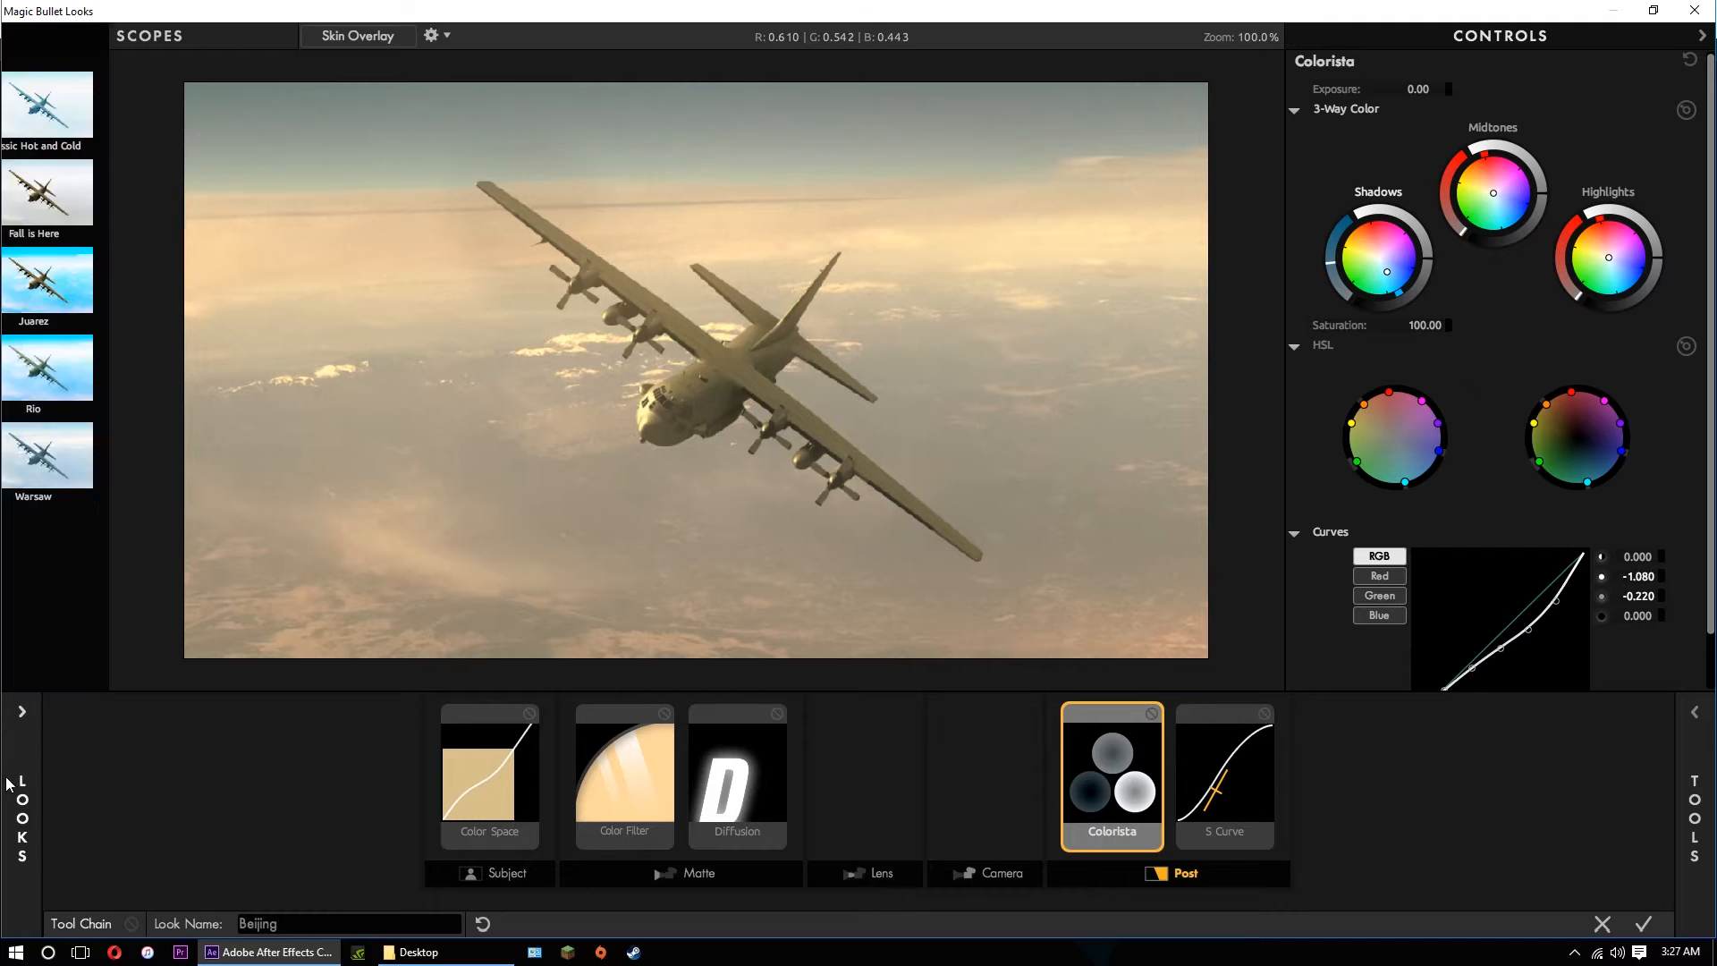
pyautogui.click(211, 473)
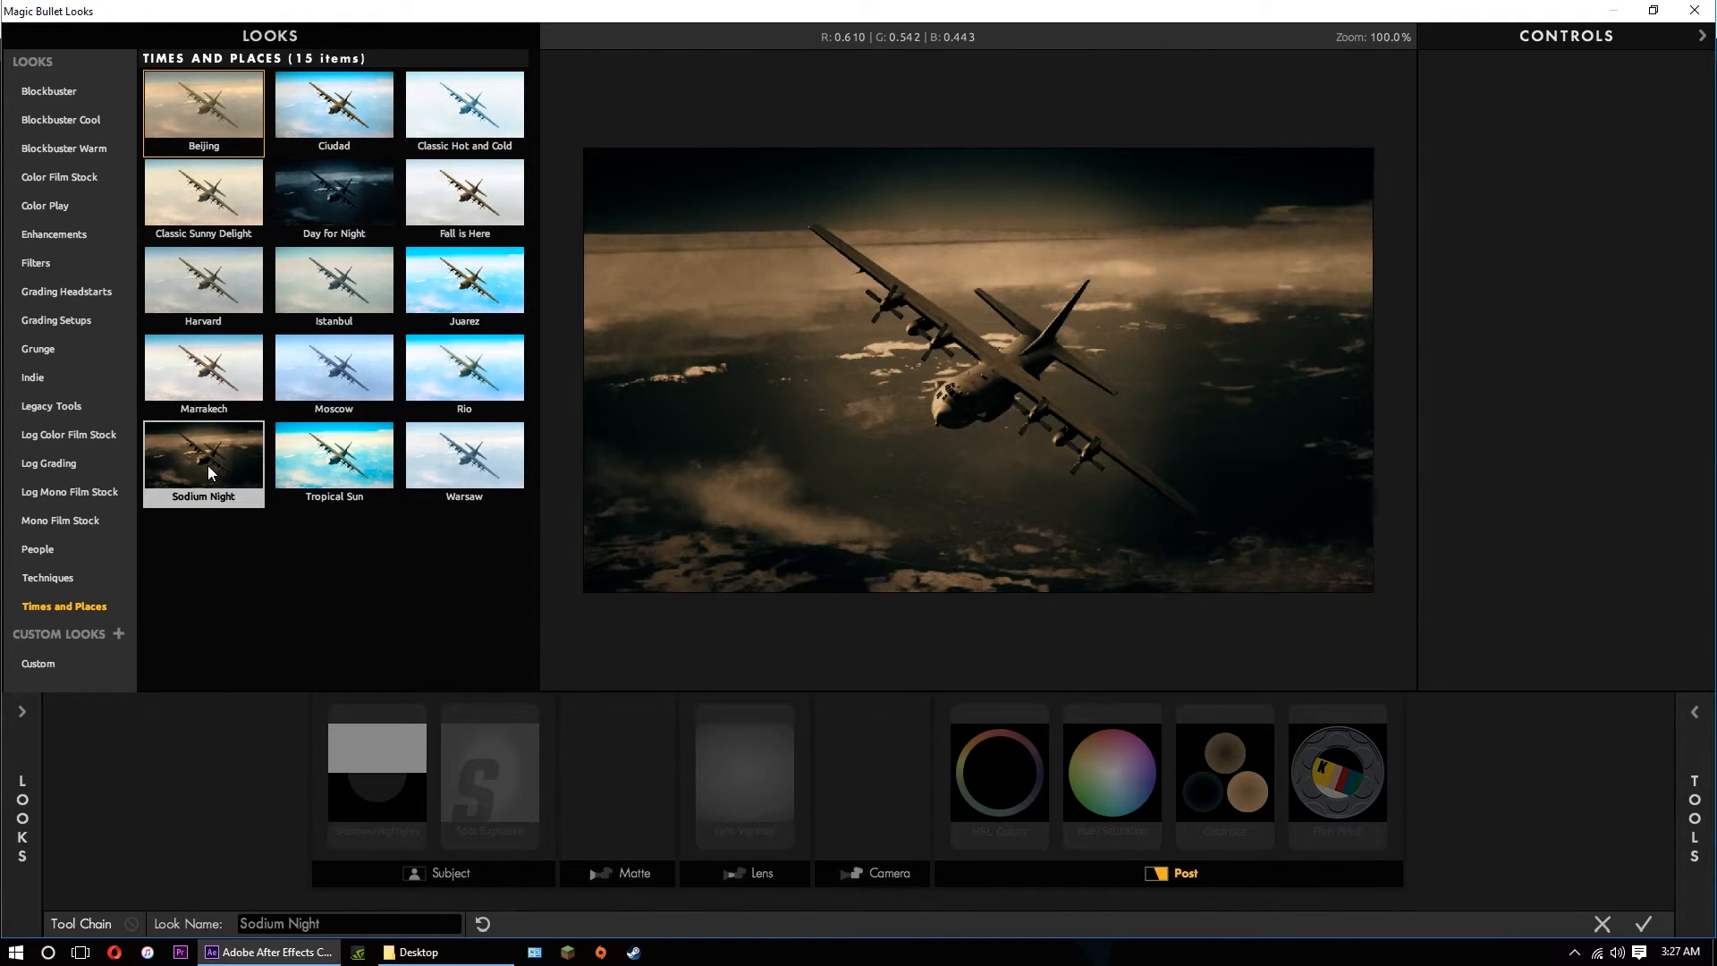
pyautogui.click(190, 293)
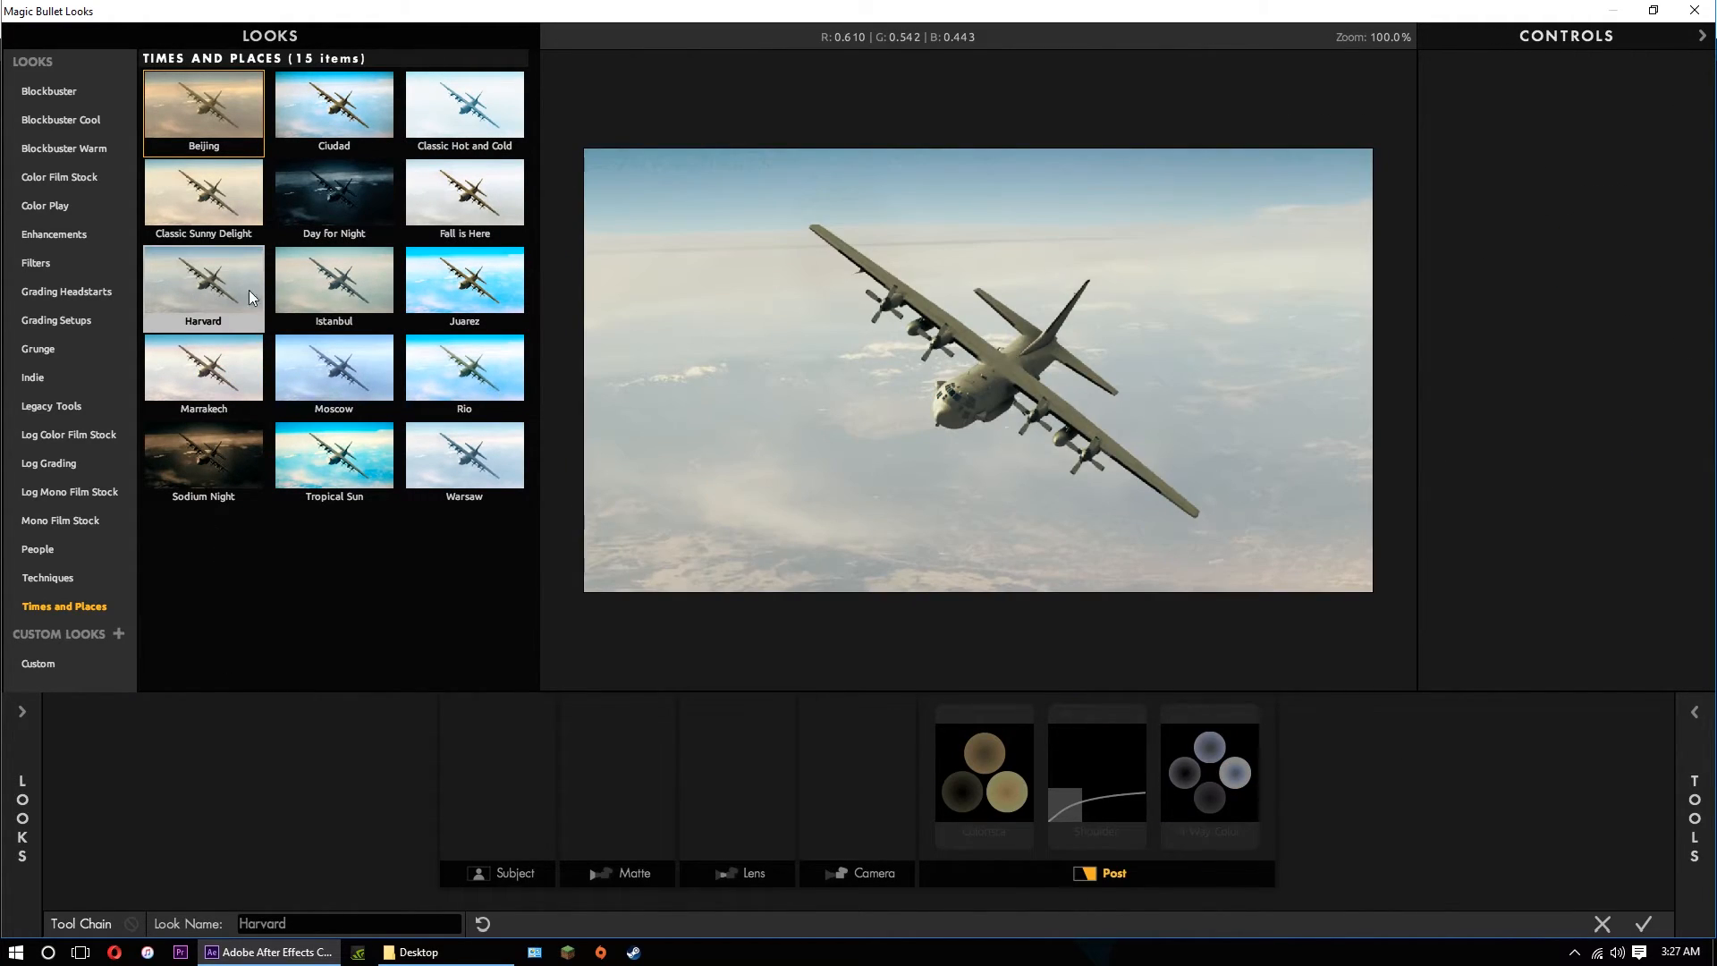
pyautogui.click(377, 224)
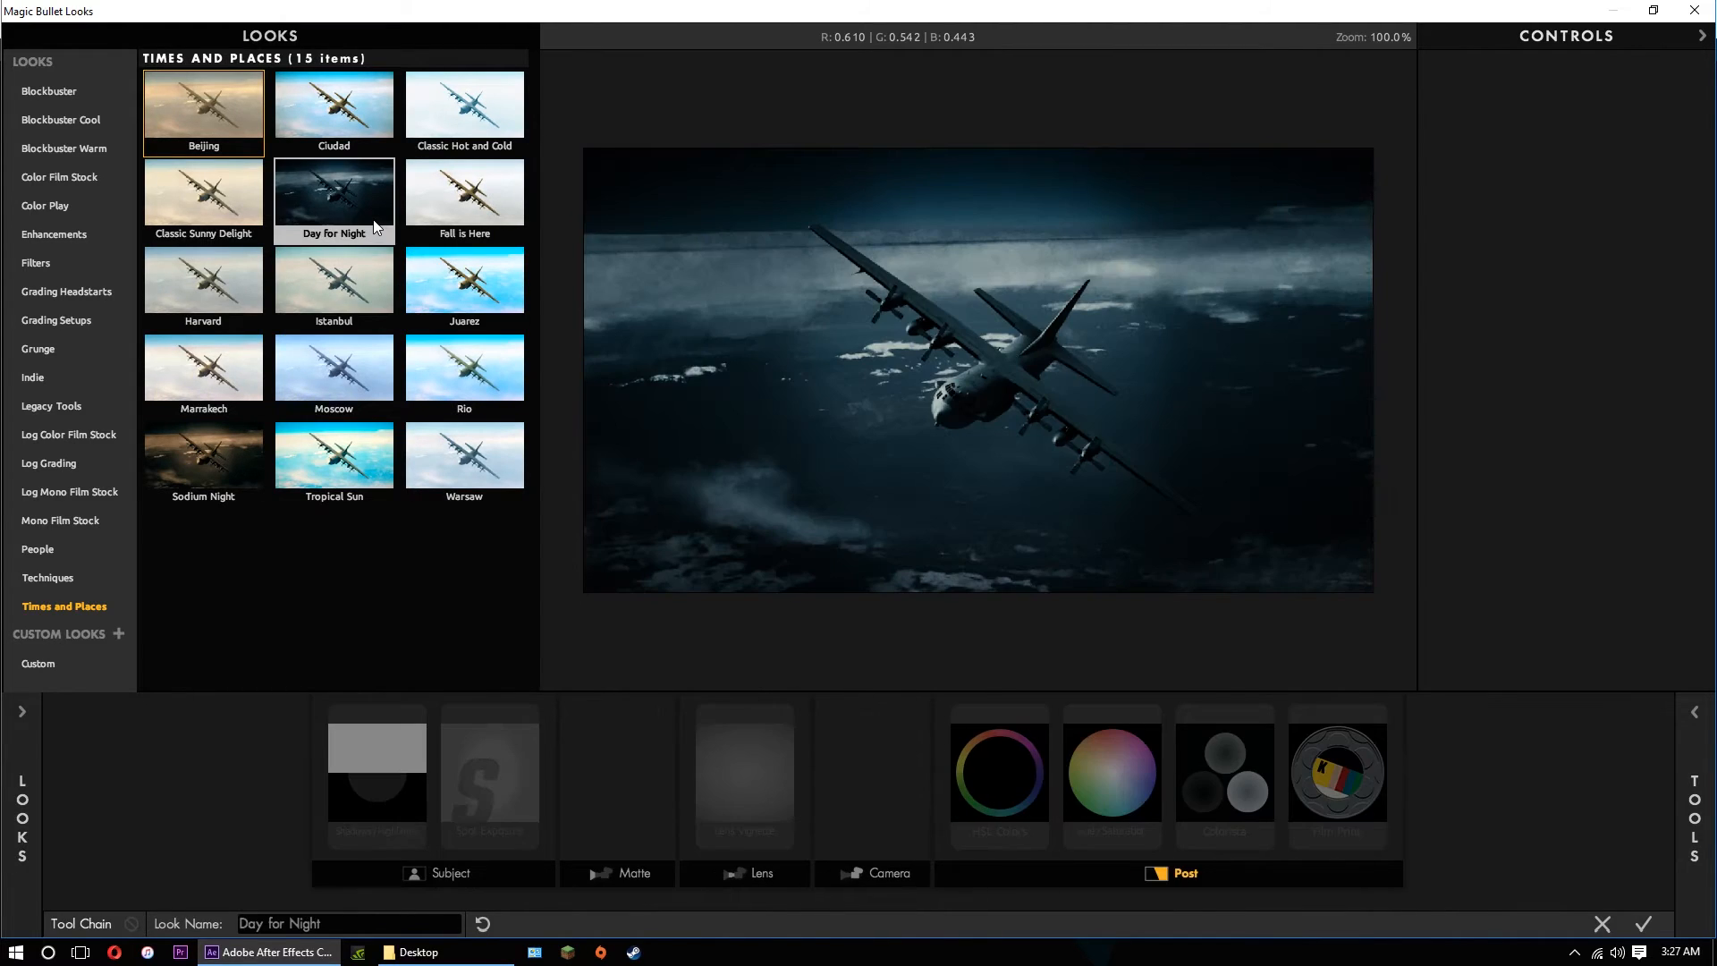
pyautogui.click(340, 83)
pyautogui.click(454, 110)
pyautogui.click(220, 183)
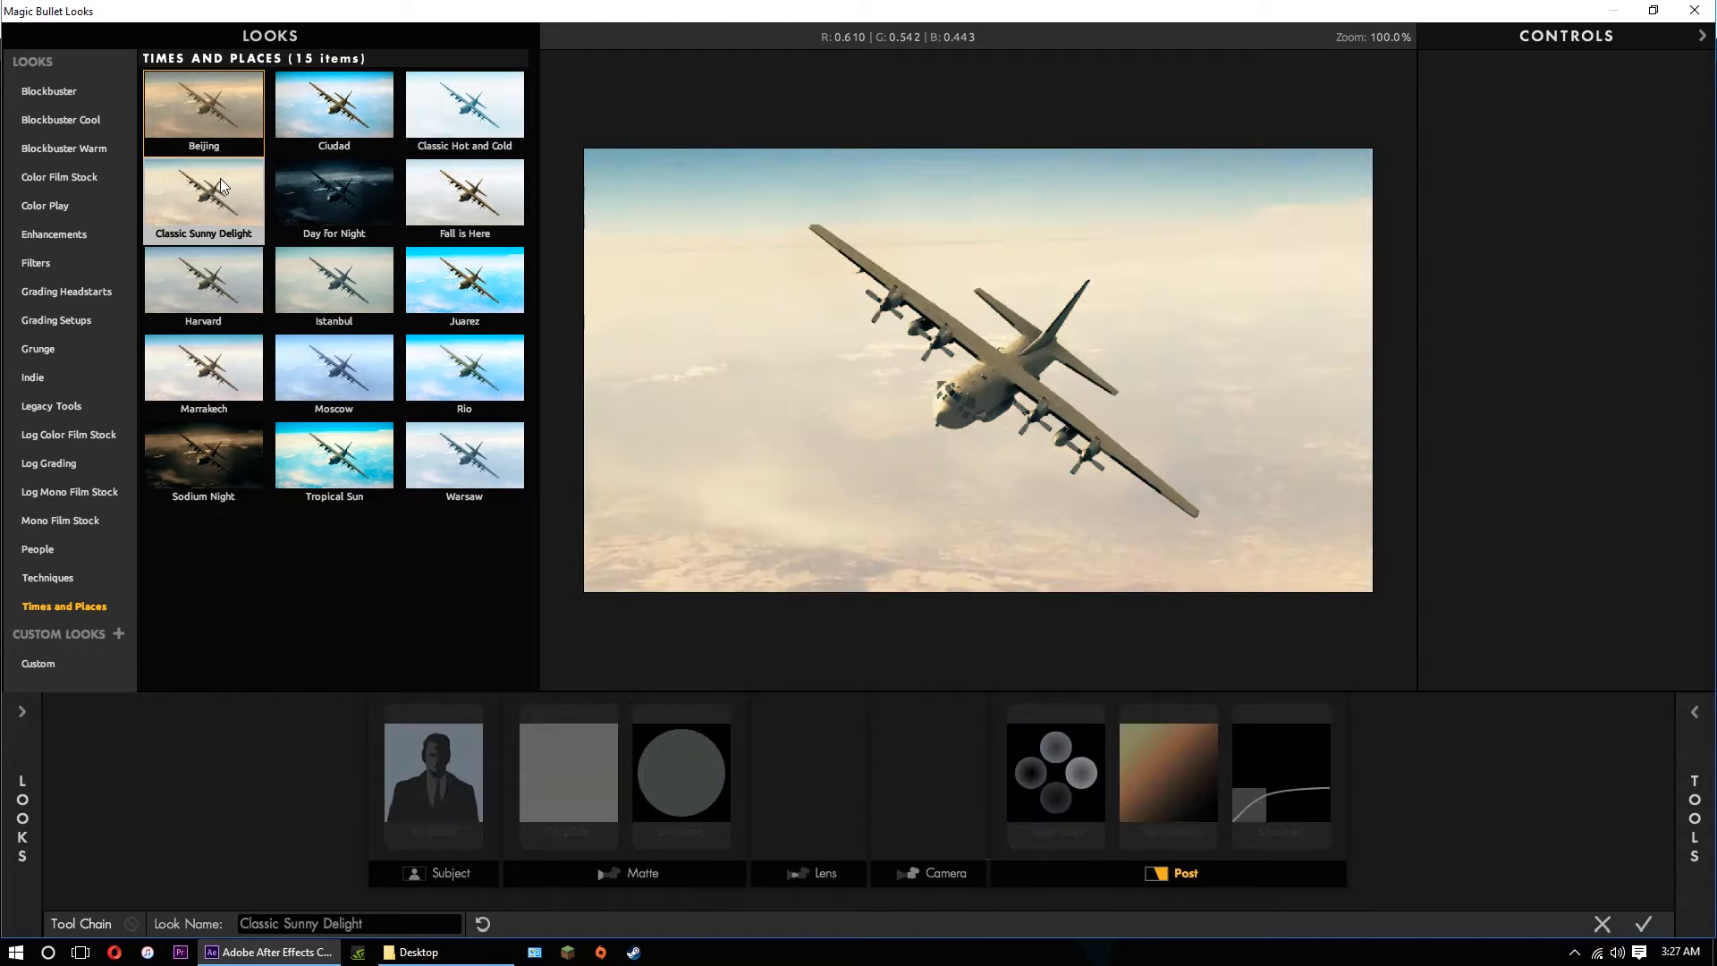
pyautogui.click(391, 201)
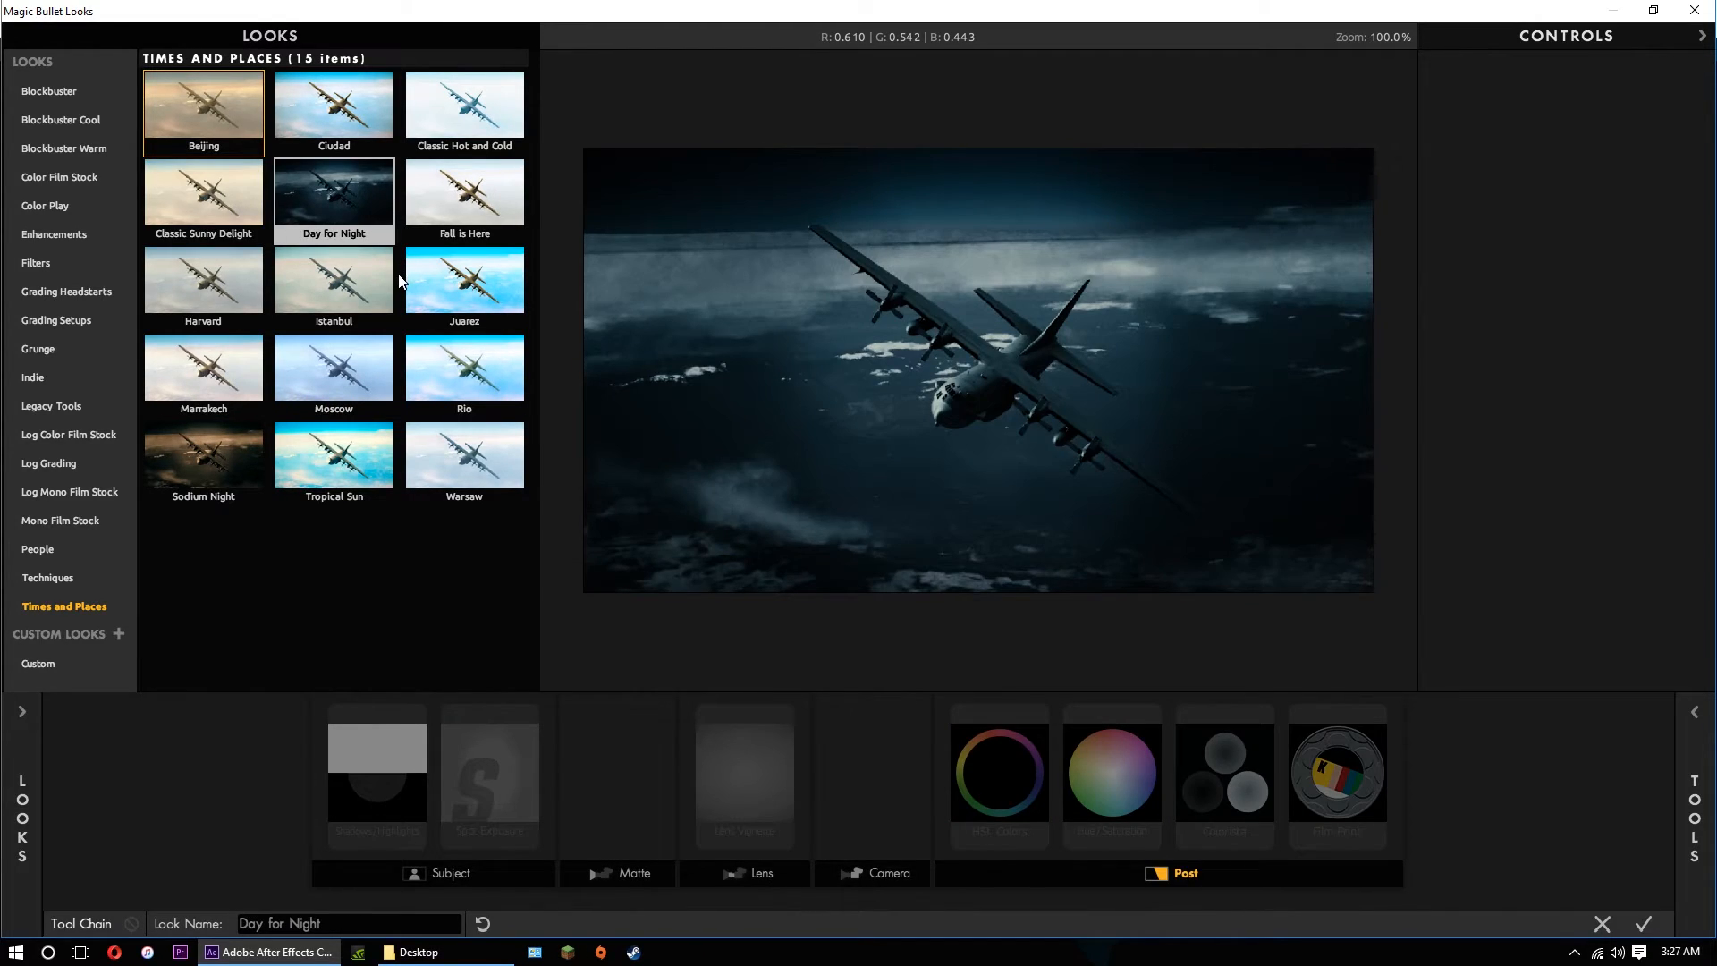
pyautogui.click(452, 294)
pyautogui.click(471, 377)
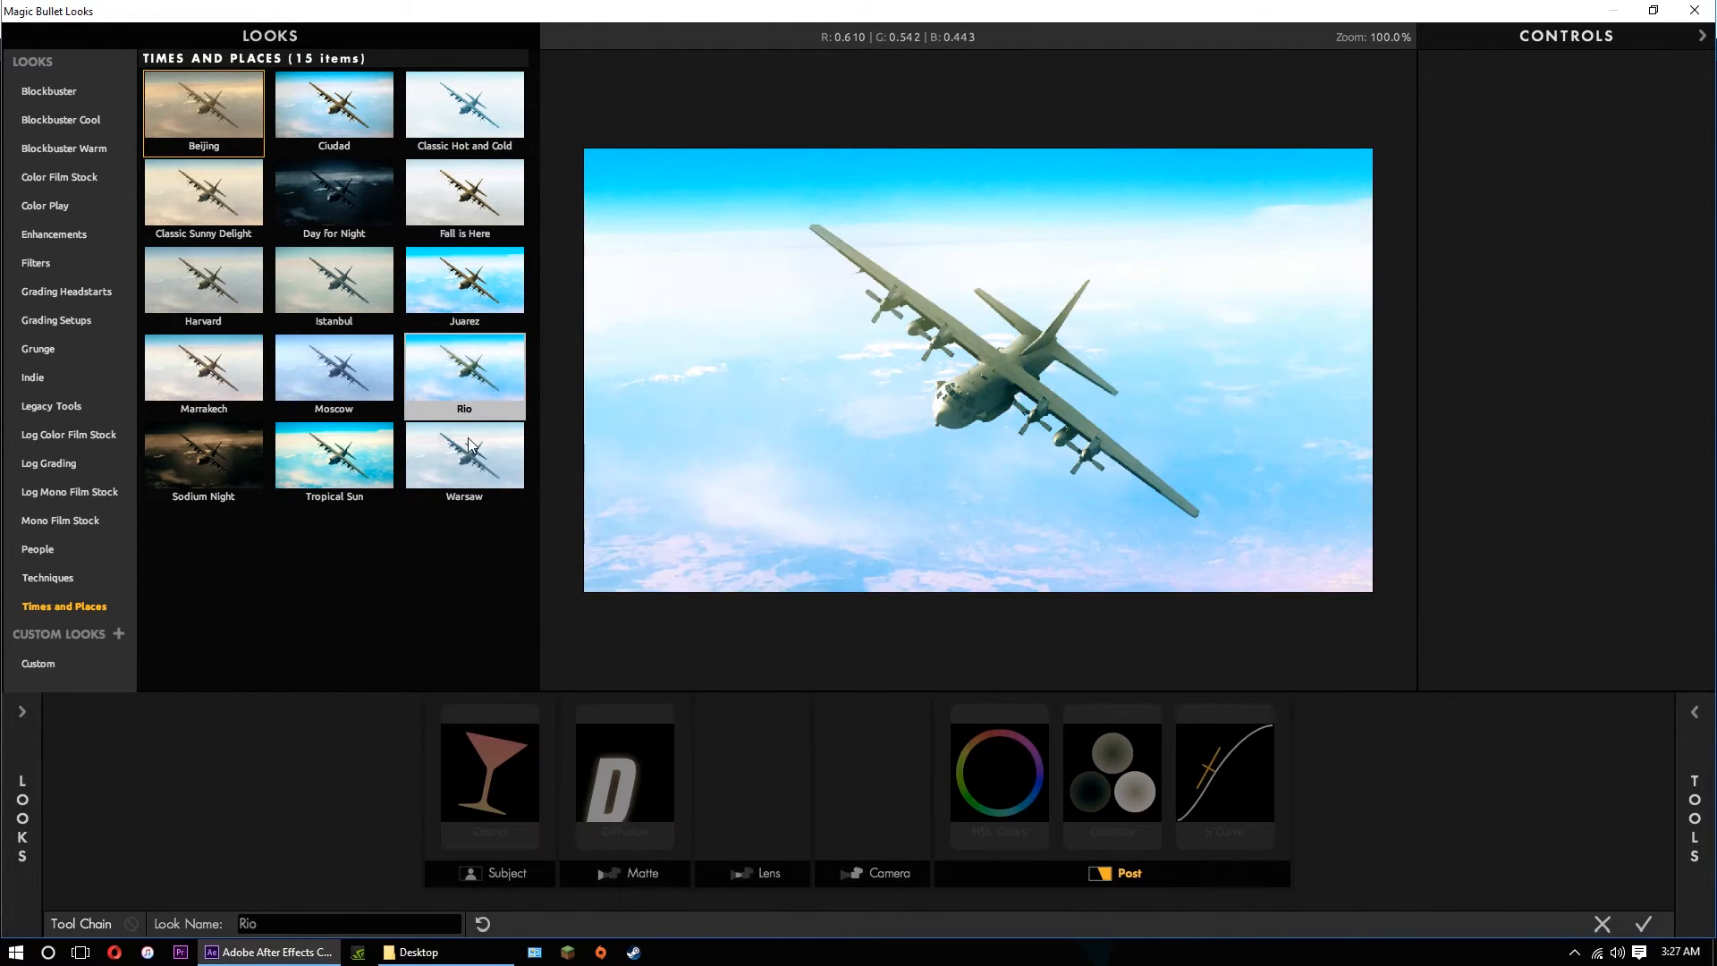
pyautogui.click(430, 442)
pyautogui.click(334, 451)
pyautogui.click(232, 451)
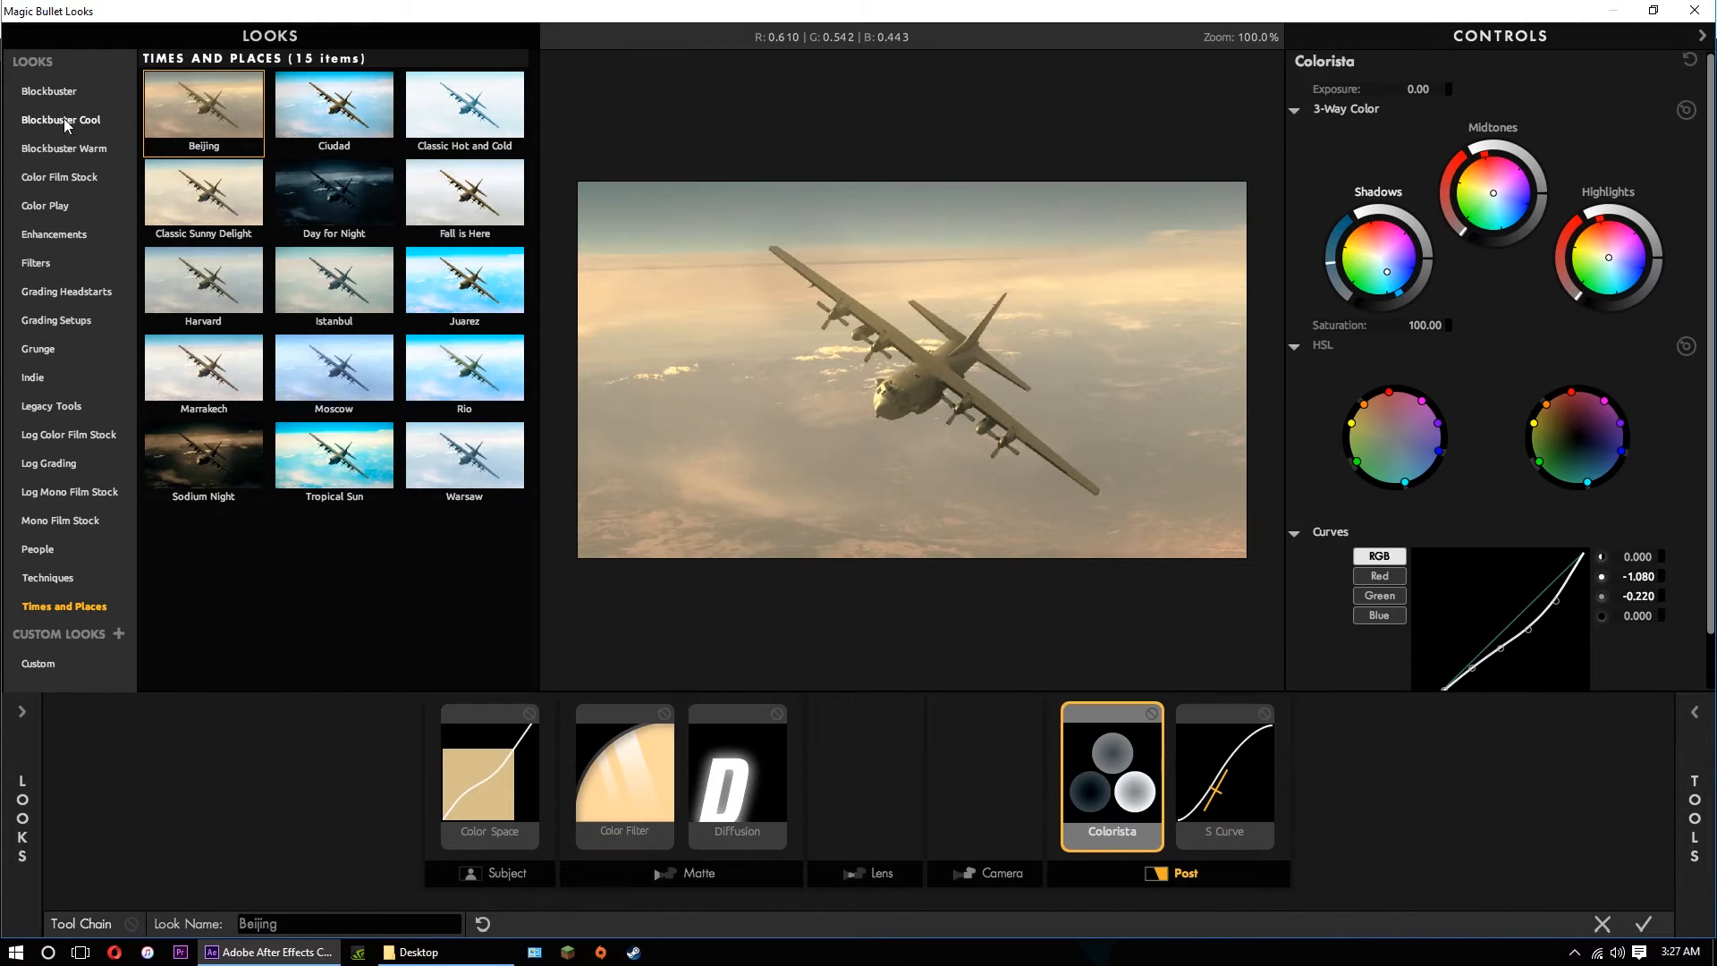
# Browse the Blockbuster Cool looks, checking Classic Zombies and Frye.
pyautogui.click(63, 118)
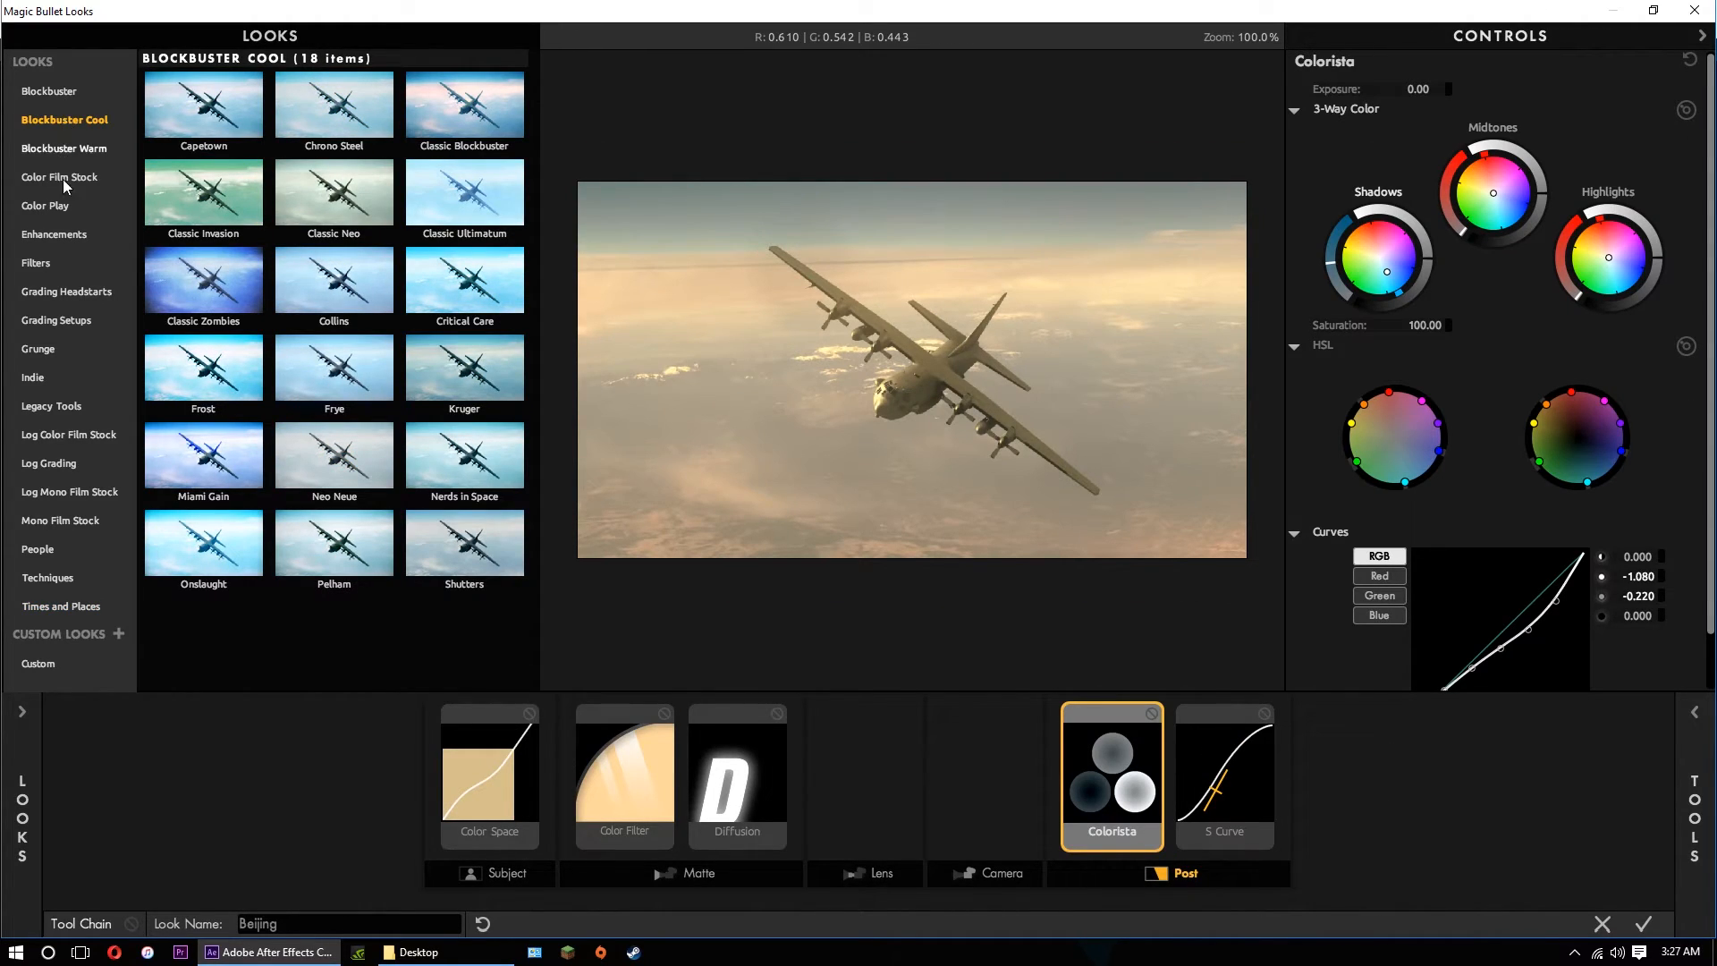
pyautogui.click(186, 276)
pyautogui.click(338, 366)
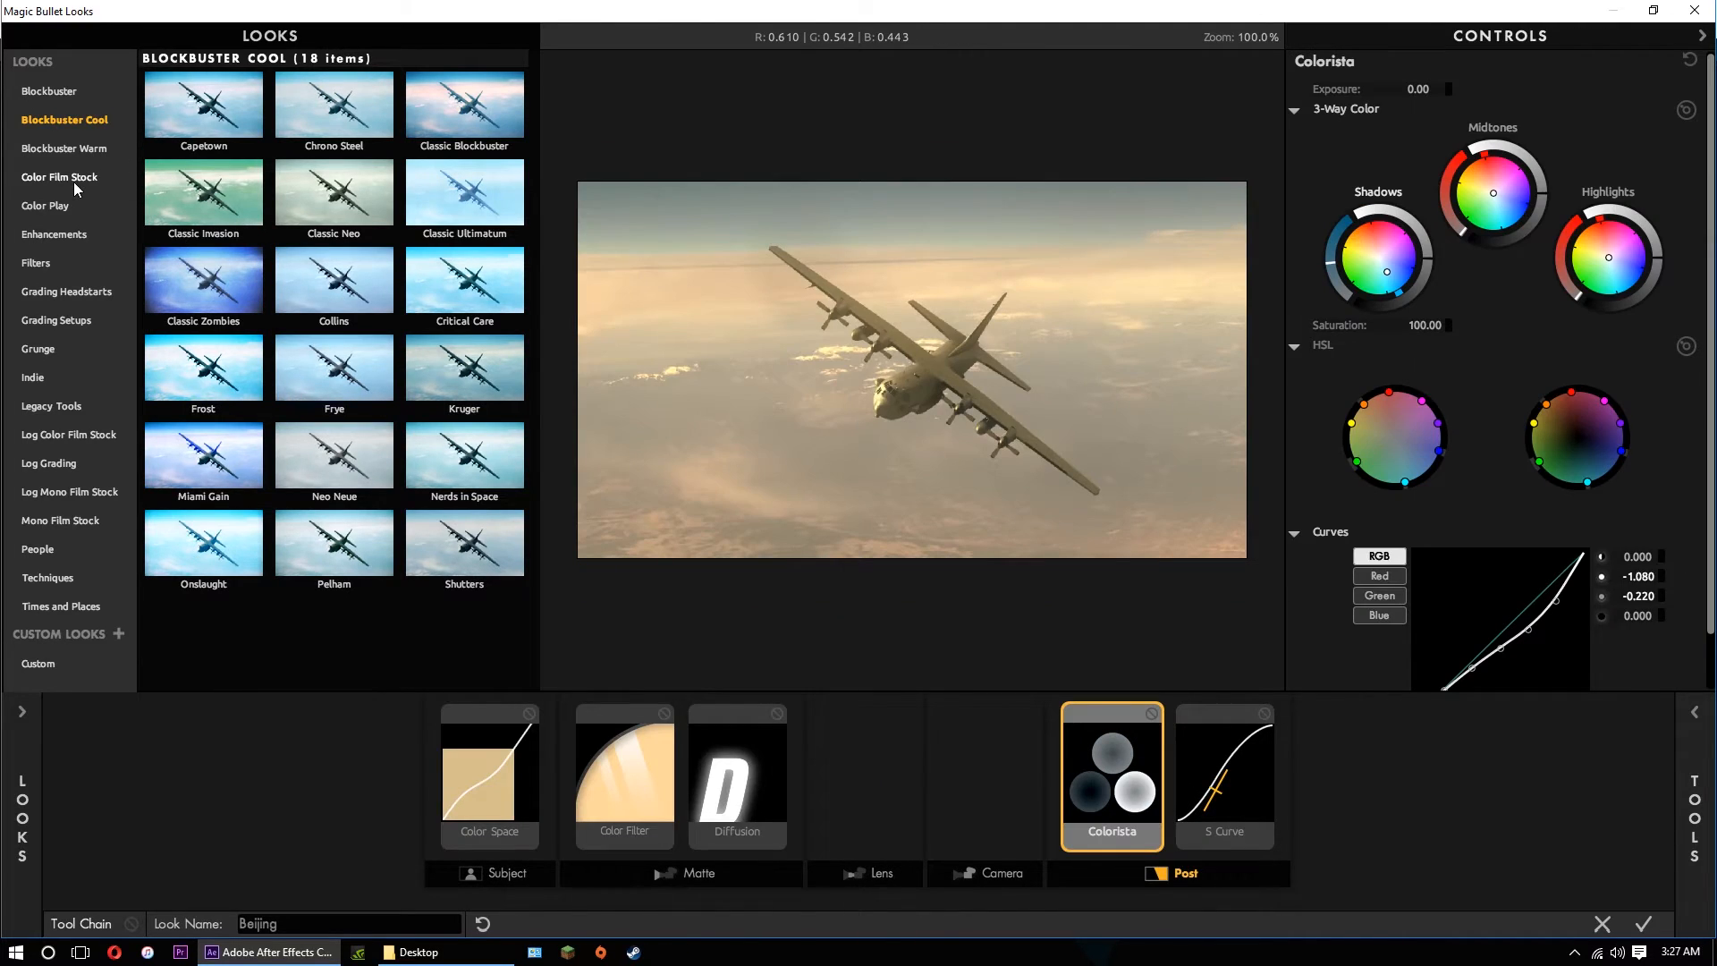
# Browse the Color Film Stock and Blockbuster Warm looks on the shot.
pyautogui.click(74, 180)
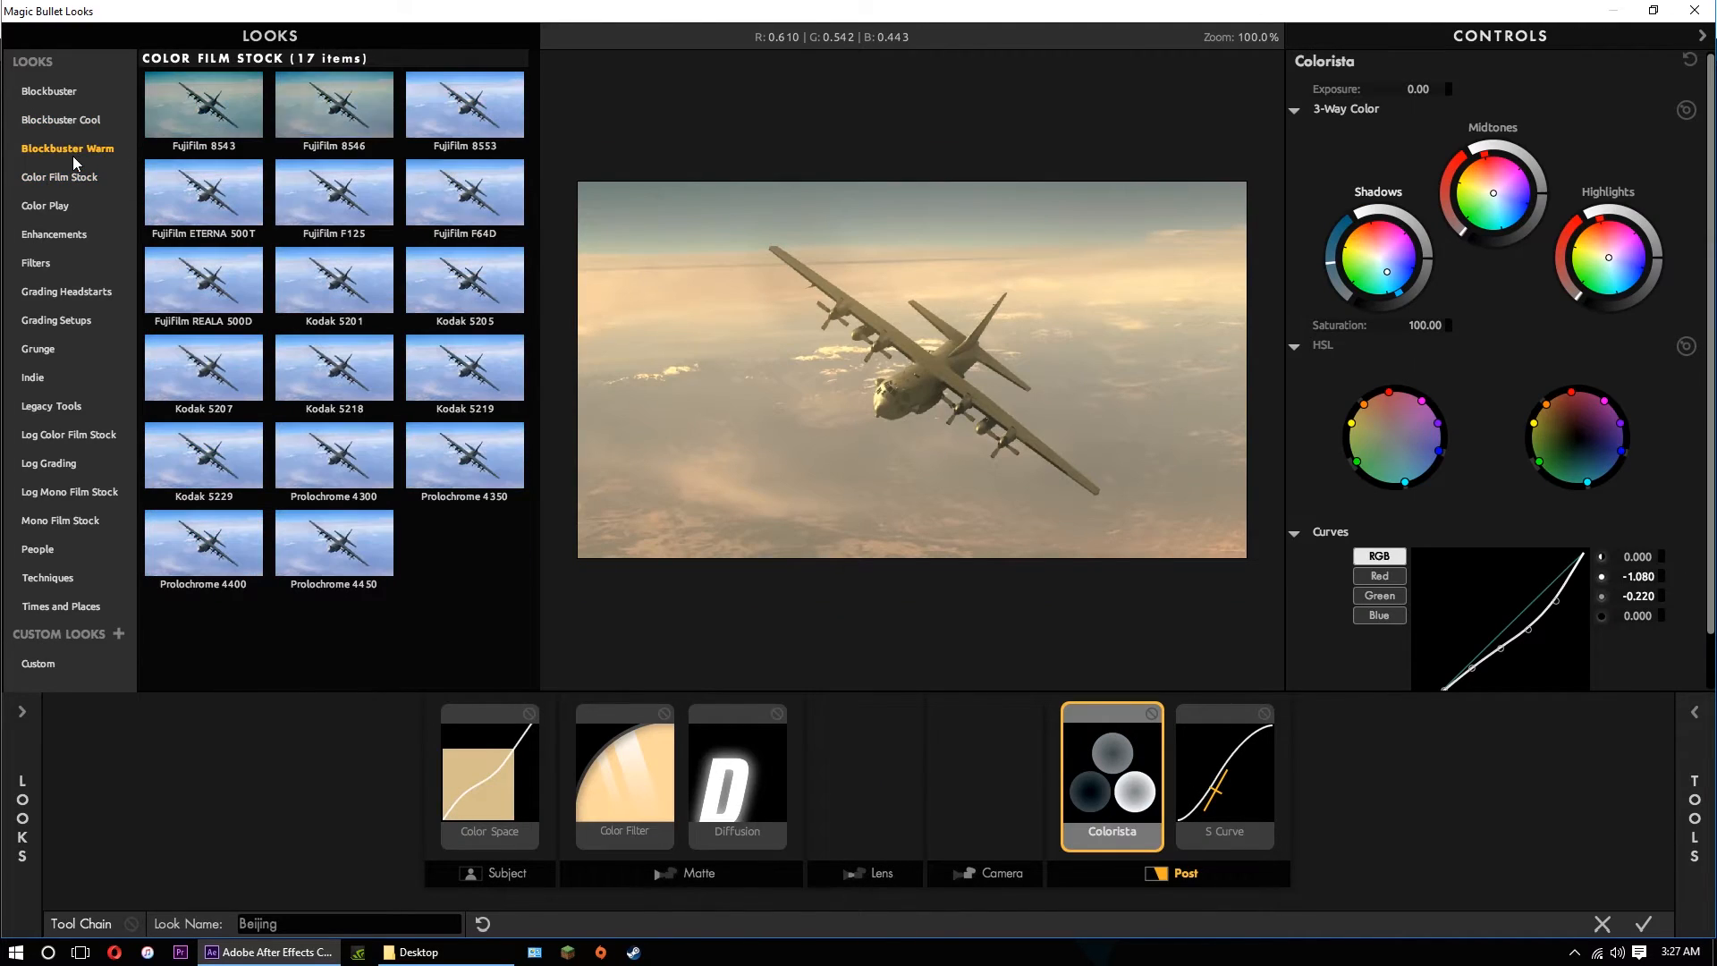
pyautogui.click(72, 154)
pyautogui.click(186, 104)
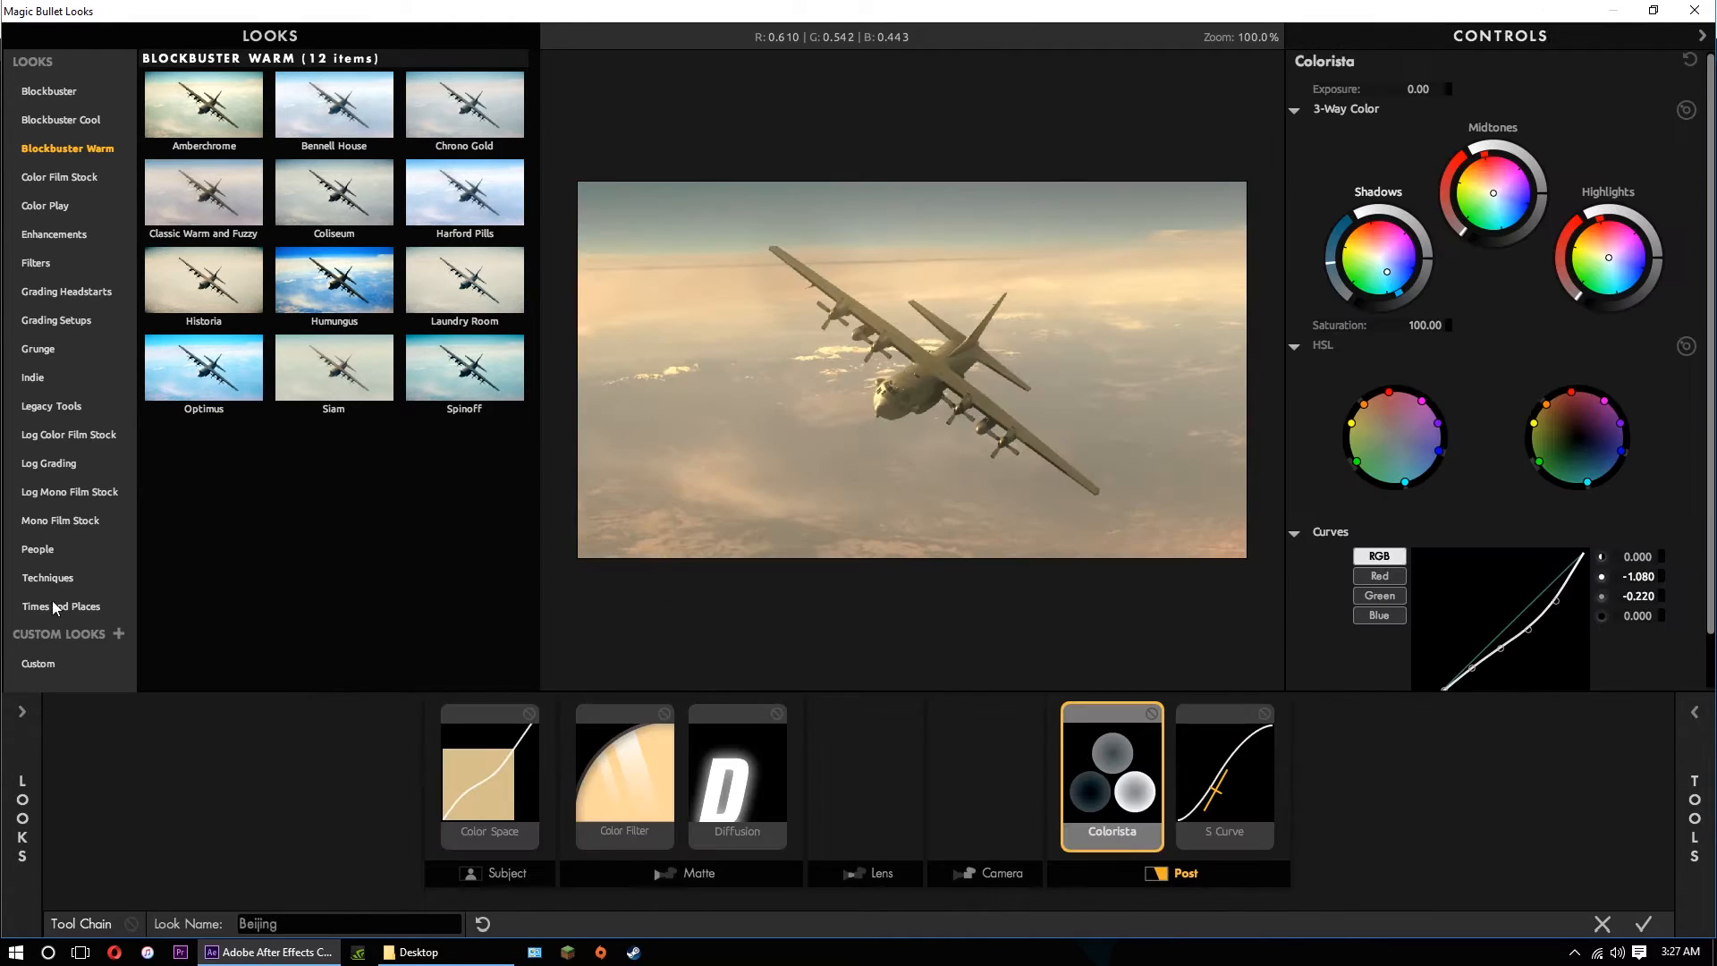
# Choose the Beijing look from Times and Places and accept it for the adjustment layer.
pyautogui.click(64, 606)
pyautogui.click(213, 105)
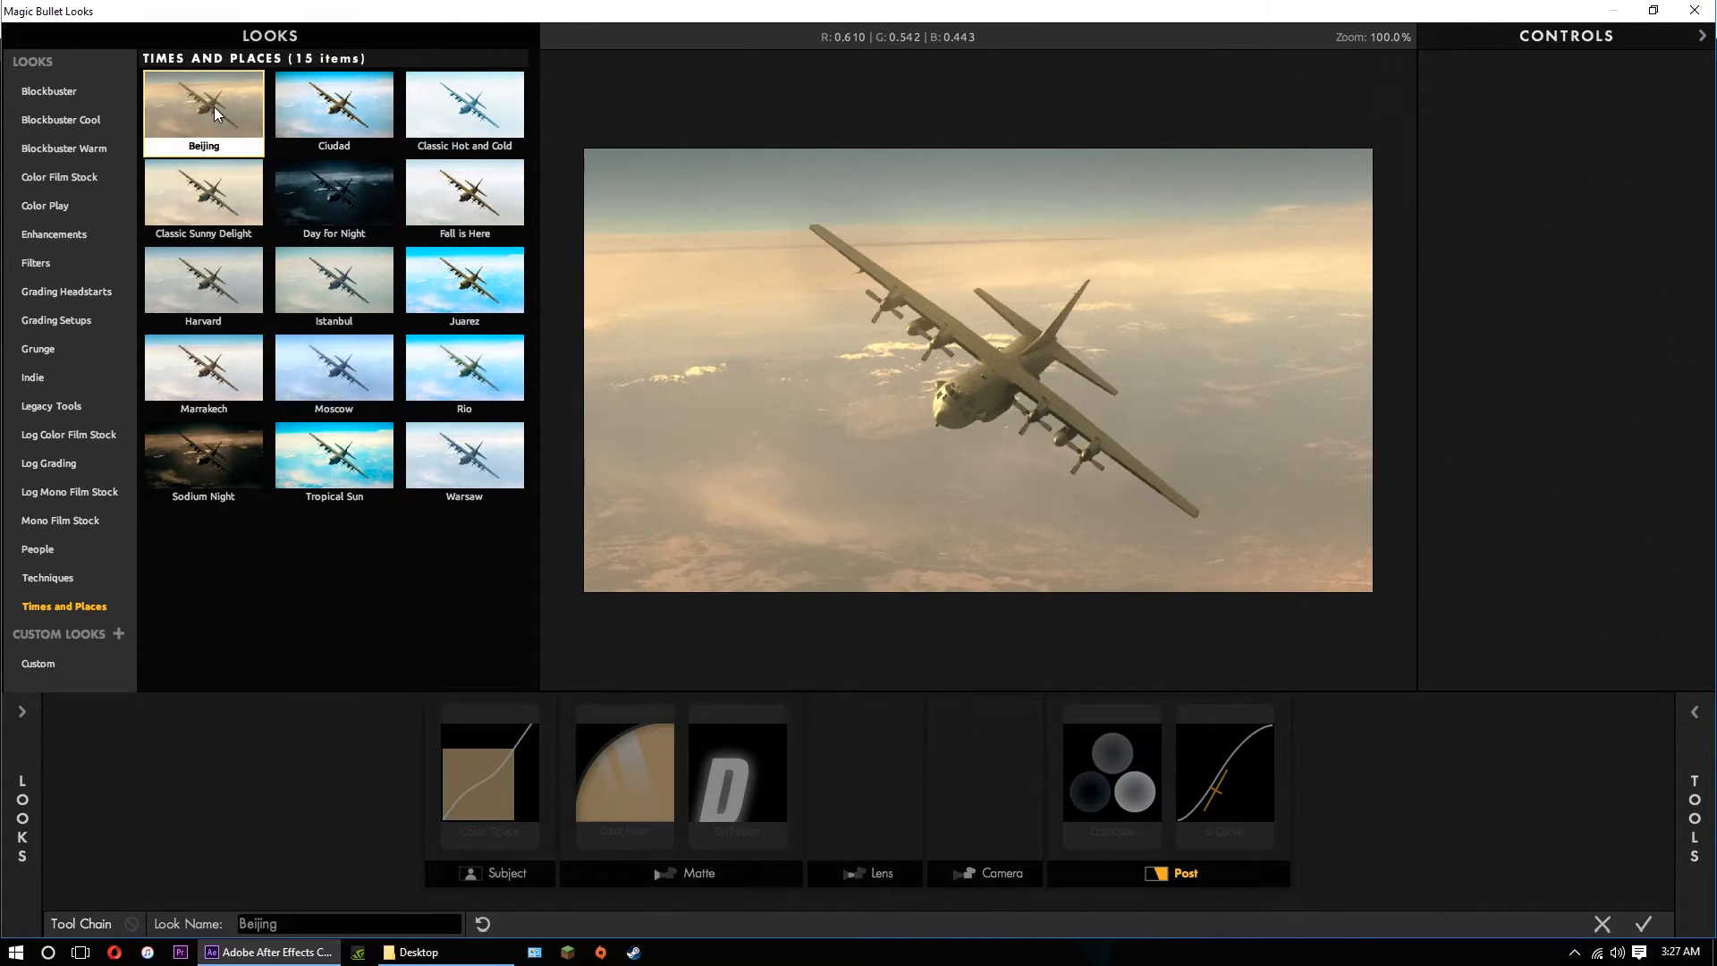
pyautogui.click(1644, 925)
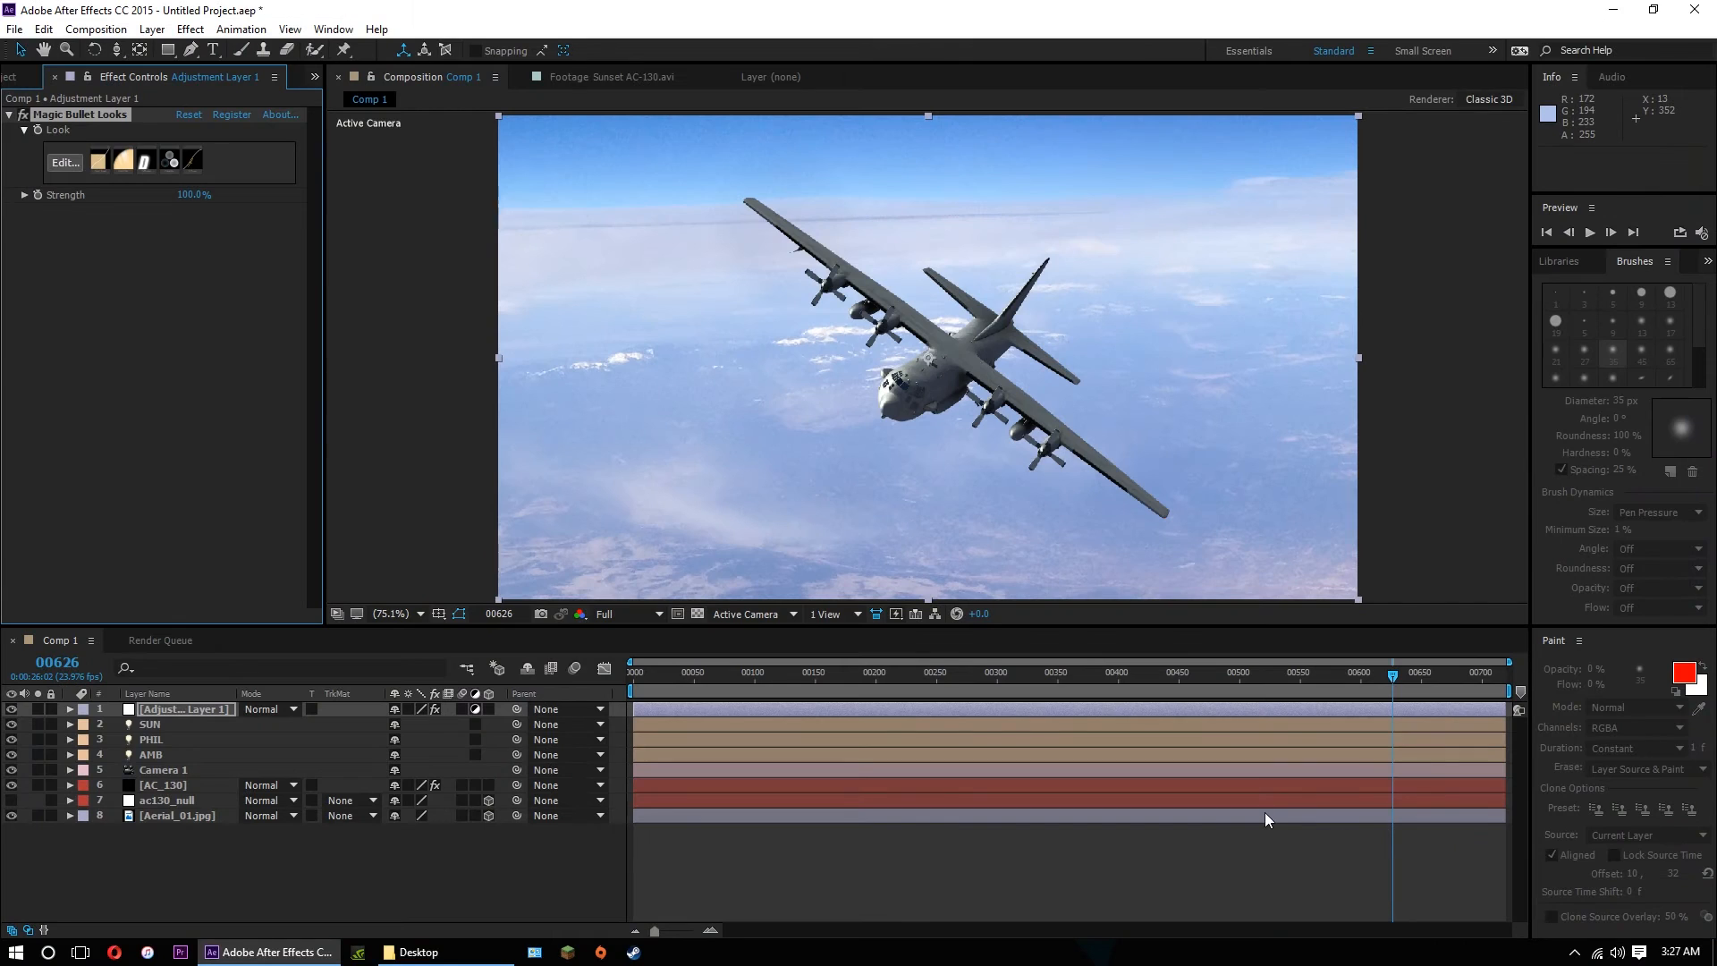
# Scrub through the graded shot from the first frame to frame 618 to review the look.
pyautogui.moveTo(1170, 674); pyautogui.dragTo(1465, 678)
pyautogui.moveTo(663, 676); pyautogui.dragTo(587, 679)
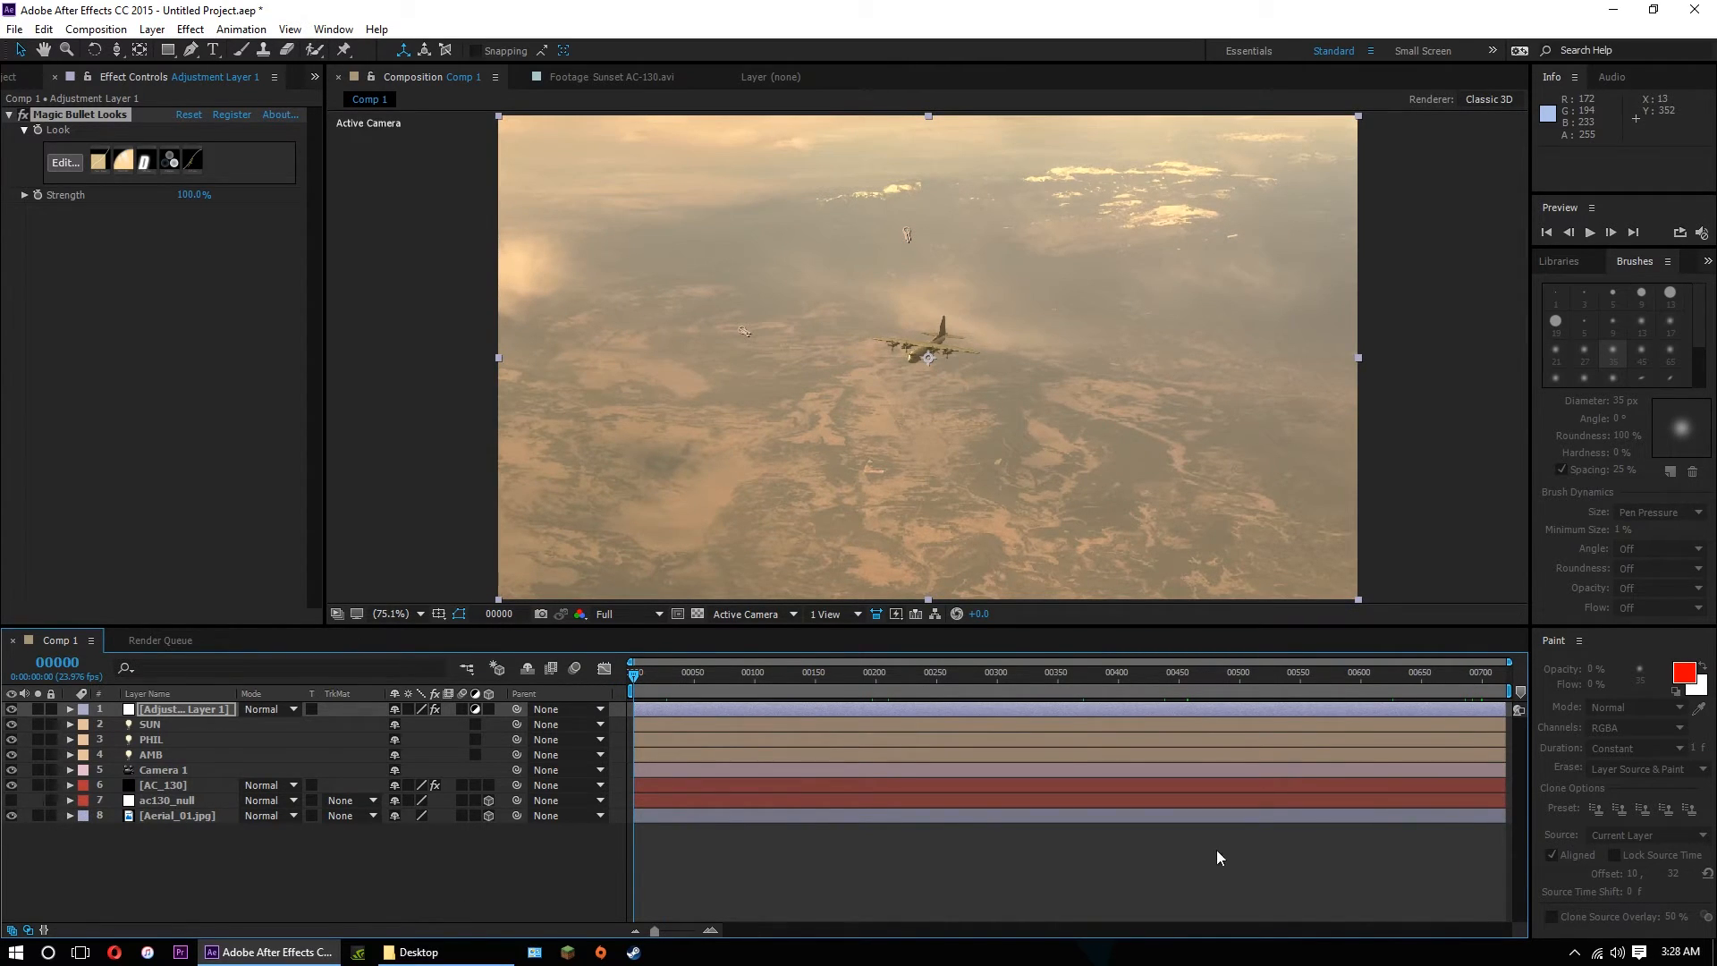
pyautogui.click(1411, 671)
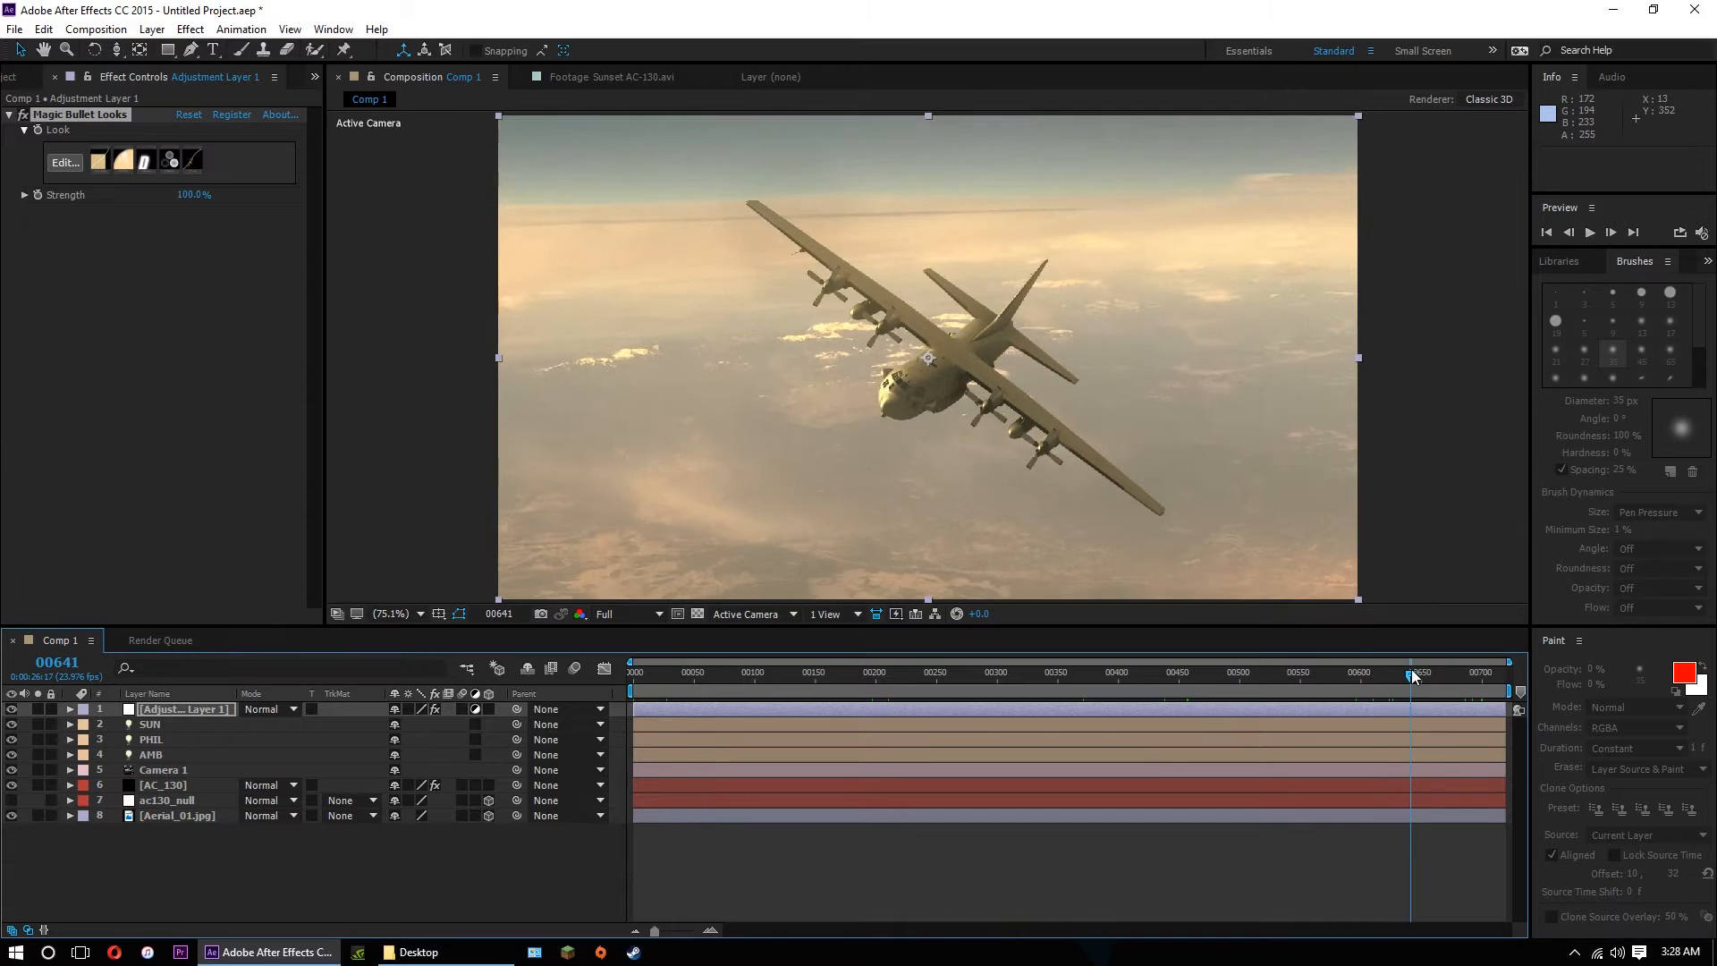
pyautogui.moveTo(1413, 669)
pyautogui.mouseDown()
pyautogui.moveTo(625, 646)
pyautogui.moveTo(986, 647)
pyautogui.moveTo(585, 679)
pyautogui.moveTo(1054, 653)
pyautogui.moveTo(1382, 660)
pyautogui.mouseUp()
# With the adjustment layer hidden, set Turbine to -11° in the Aircraft Rig of the AC_130 layer's Element effect.
pyautogui.click(12, 709)
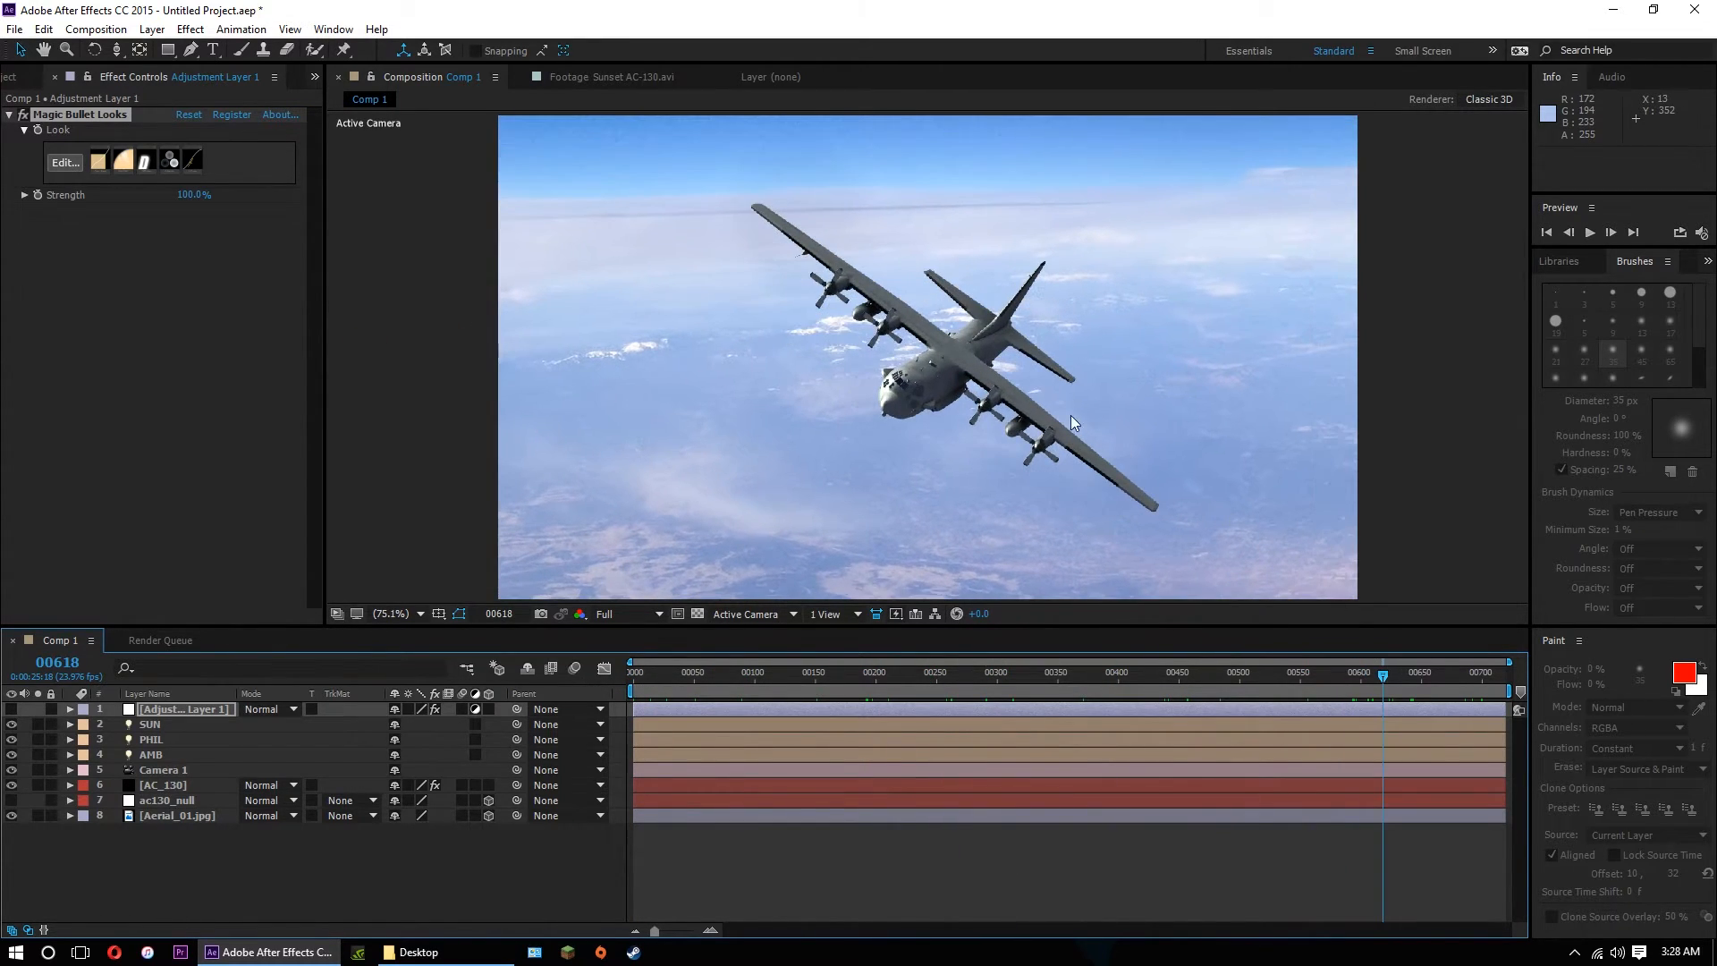
pyautogui.click(161, 782)
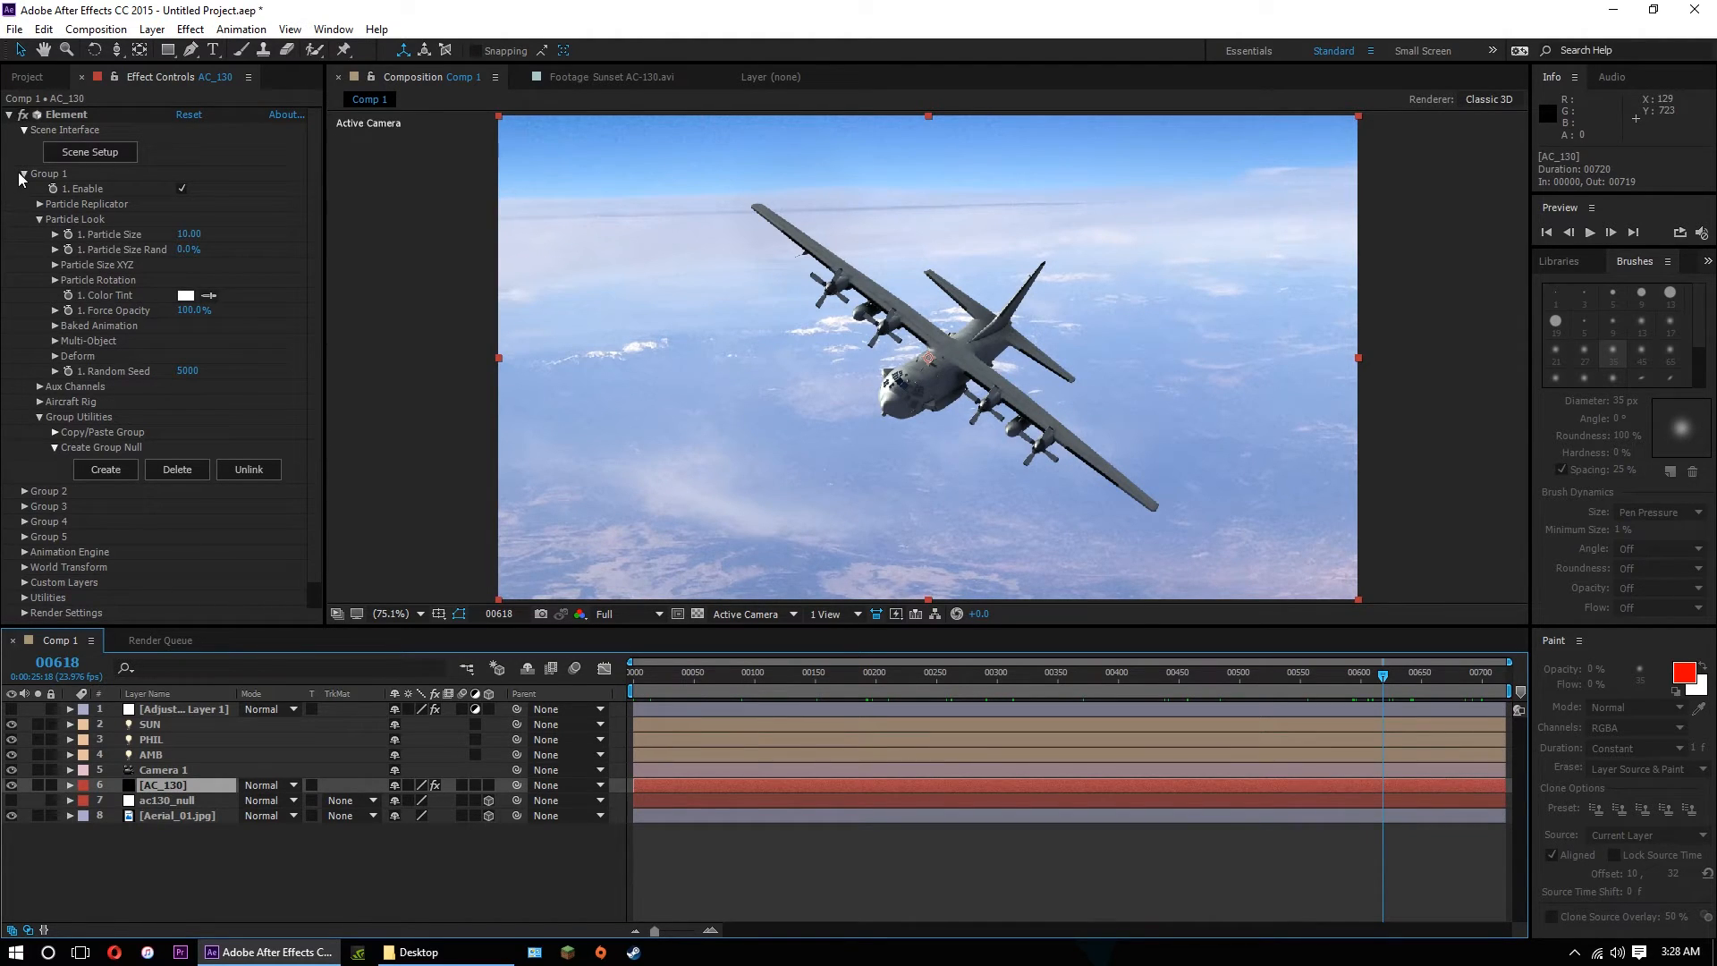
pyautogui.click(25, 174)
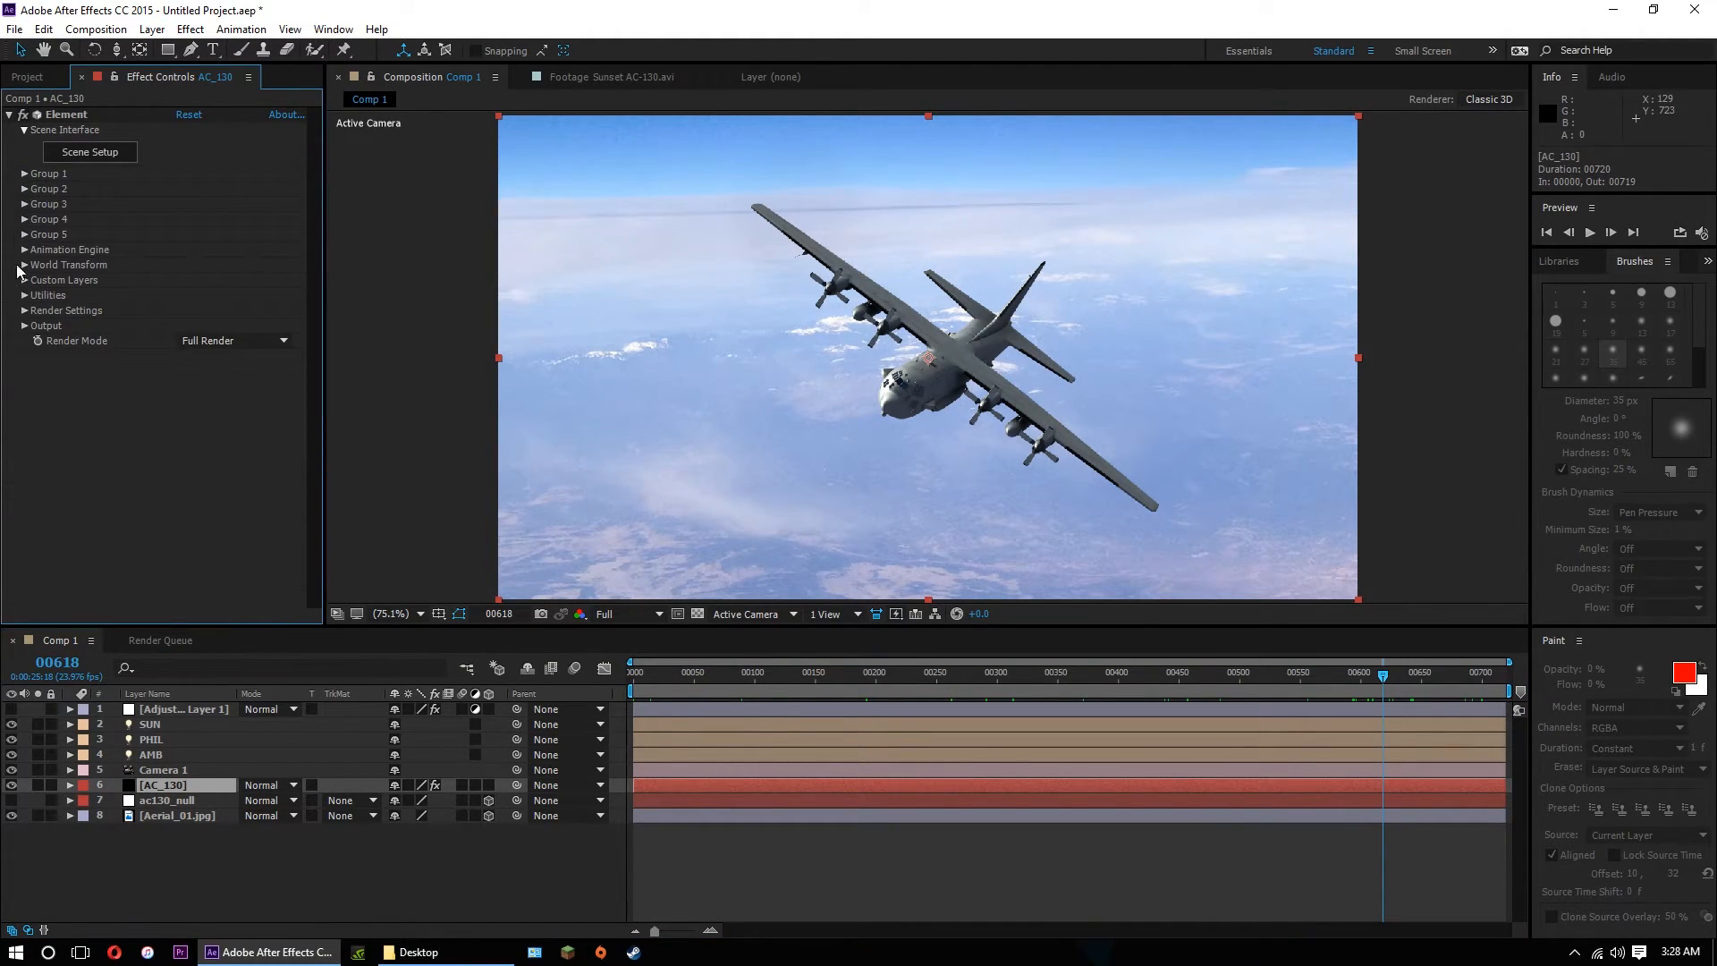
pyautogui.click(25, 174)
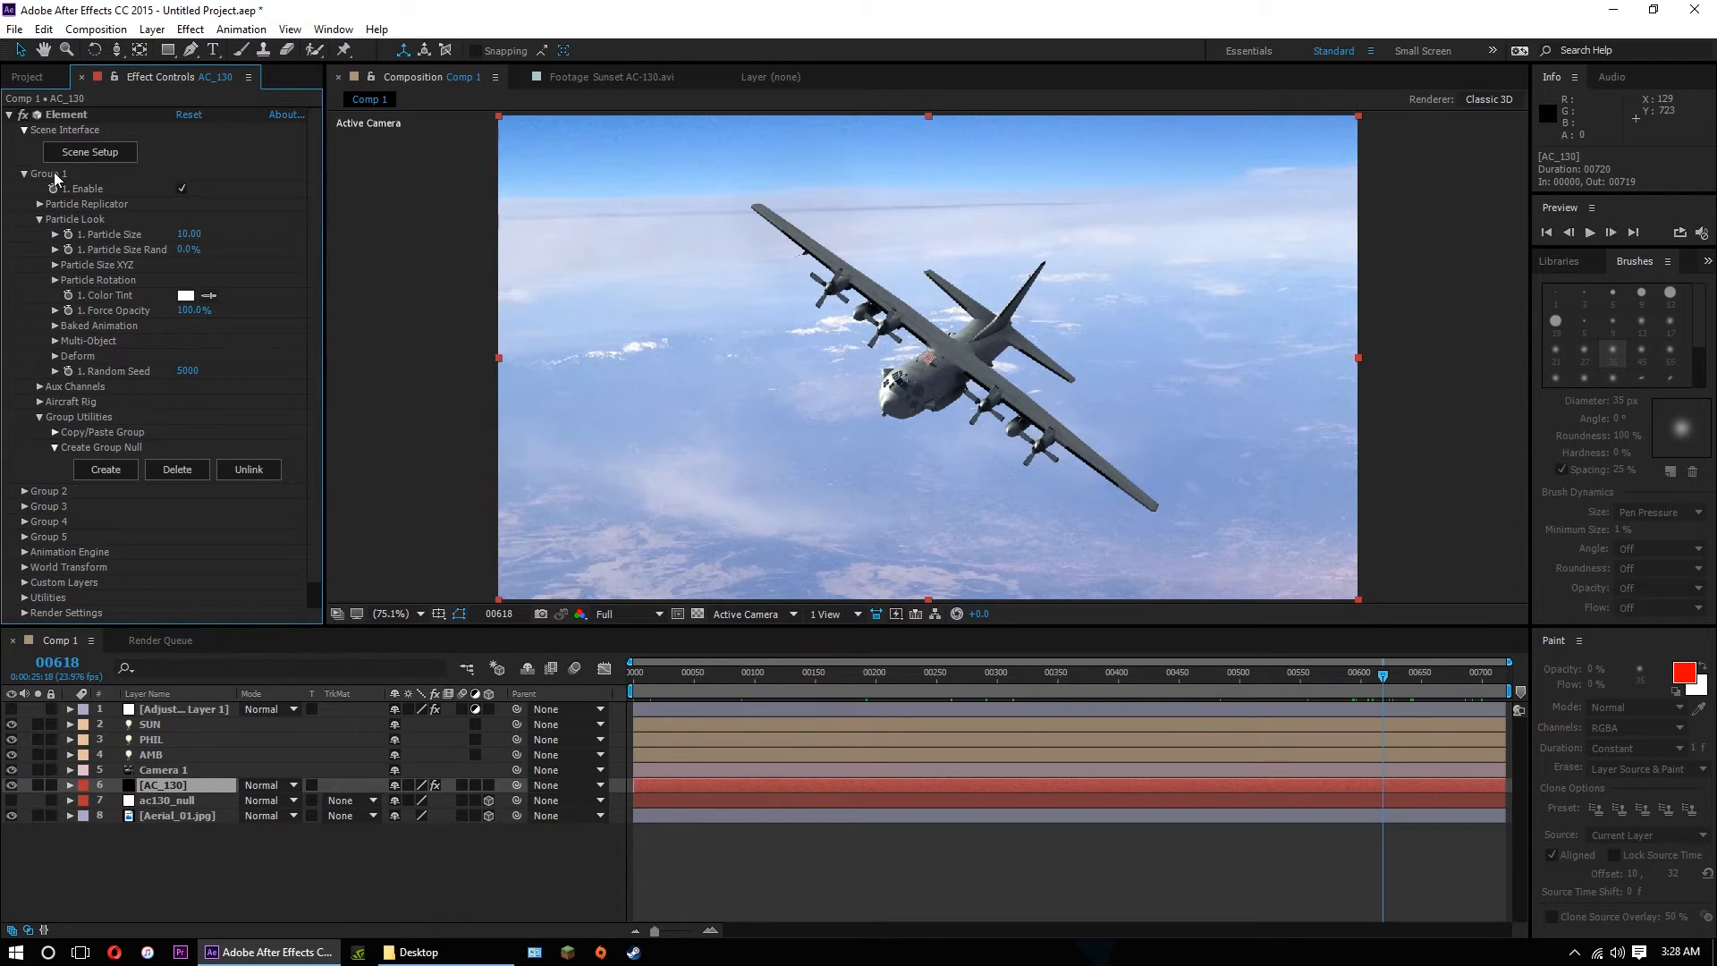
pyautogui.click(37, 218)
pyautogui.click(39, 220)
pyautogui.click(39, 219)
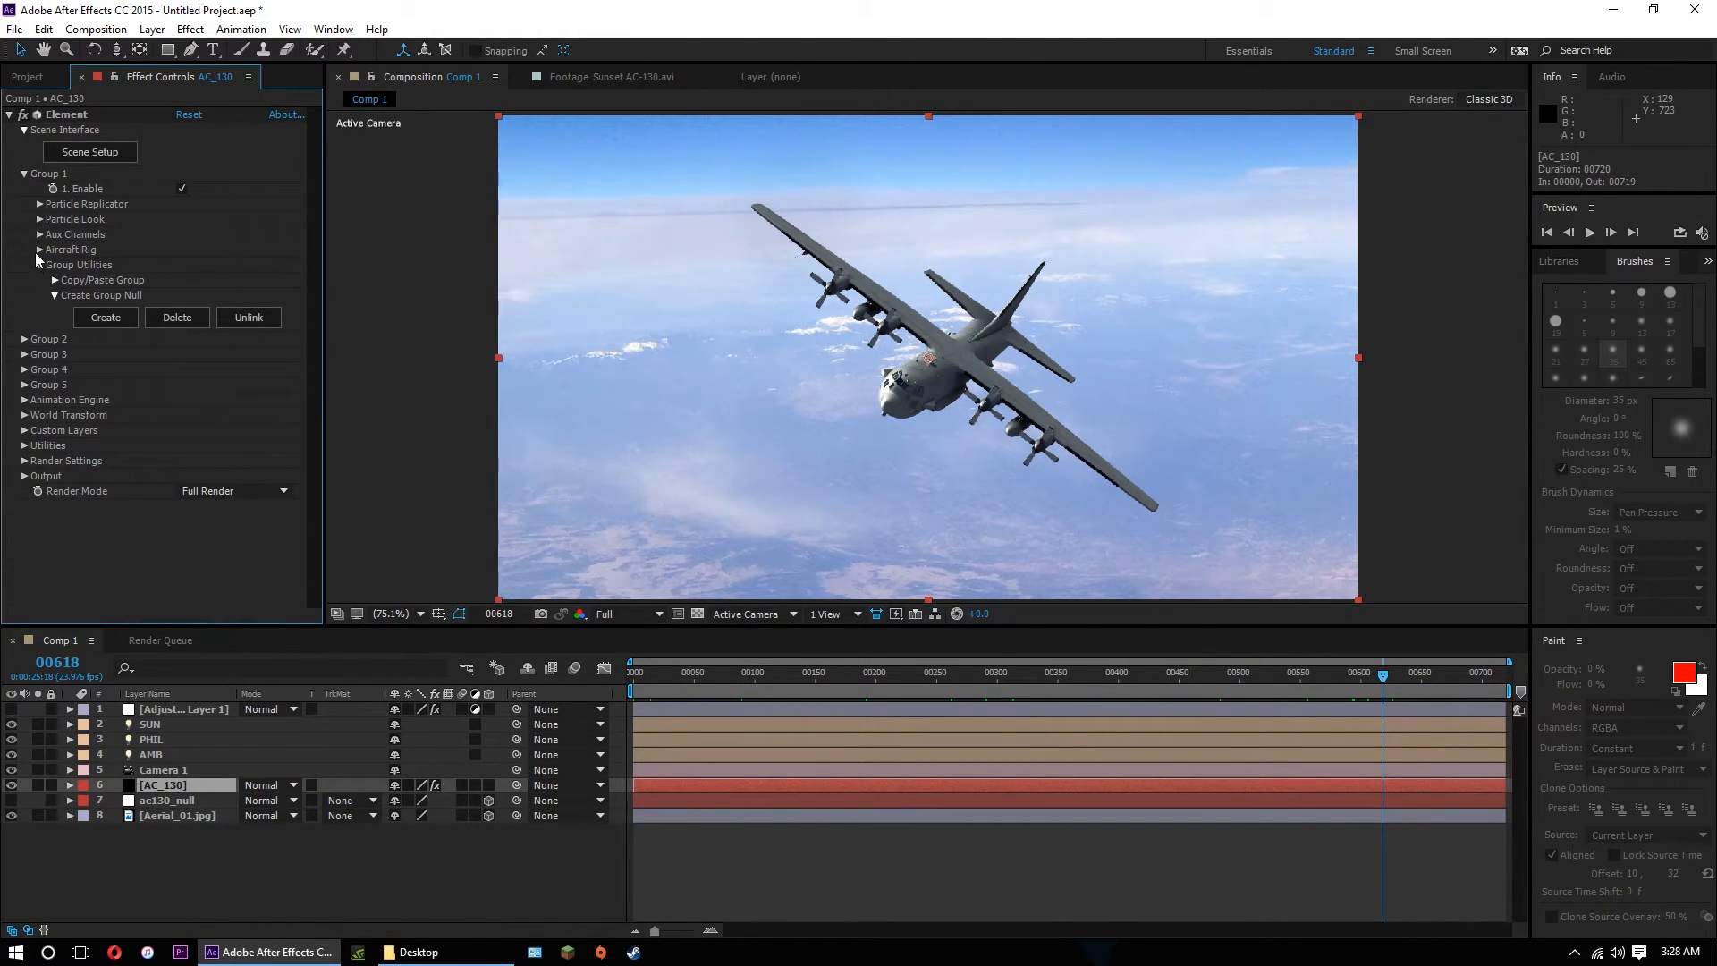
pyautogui.click(38, 251)
pyautogui.moveTo(205, 265)
pyautogui.mouseDown()
pyautogui.moveTo(410, 271)
pyautogui.moveTo(197, 277)
pyautogui.mouseUp()
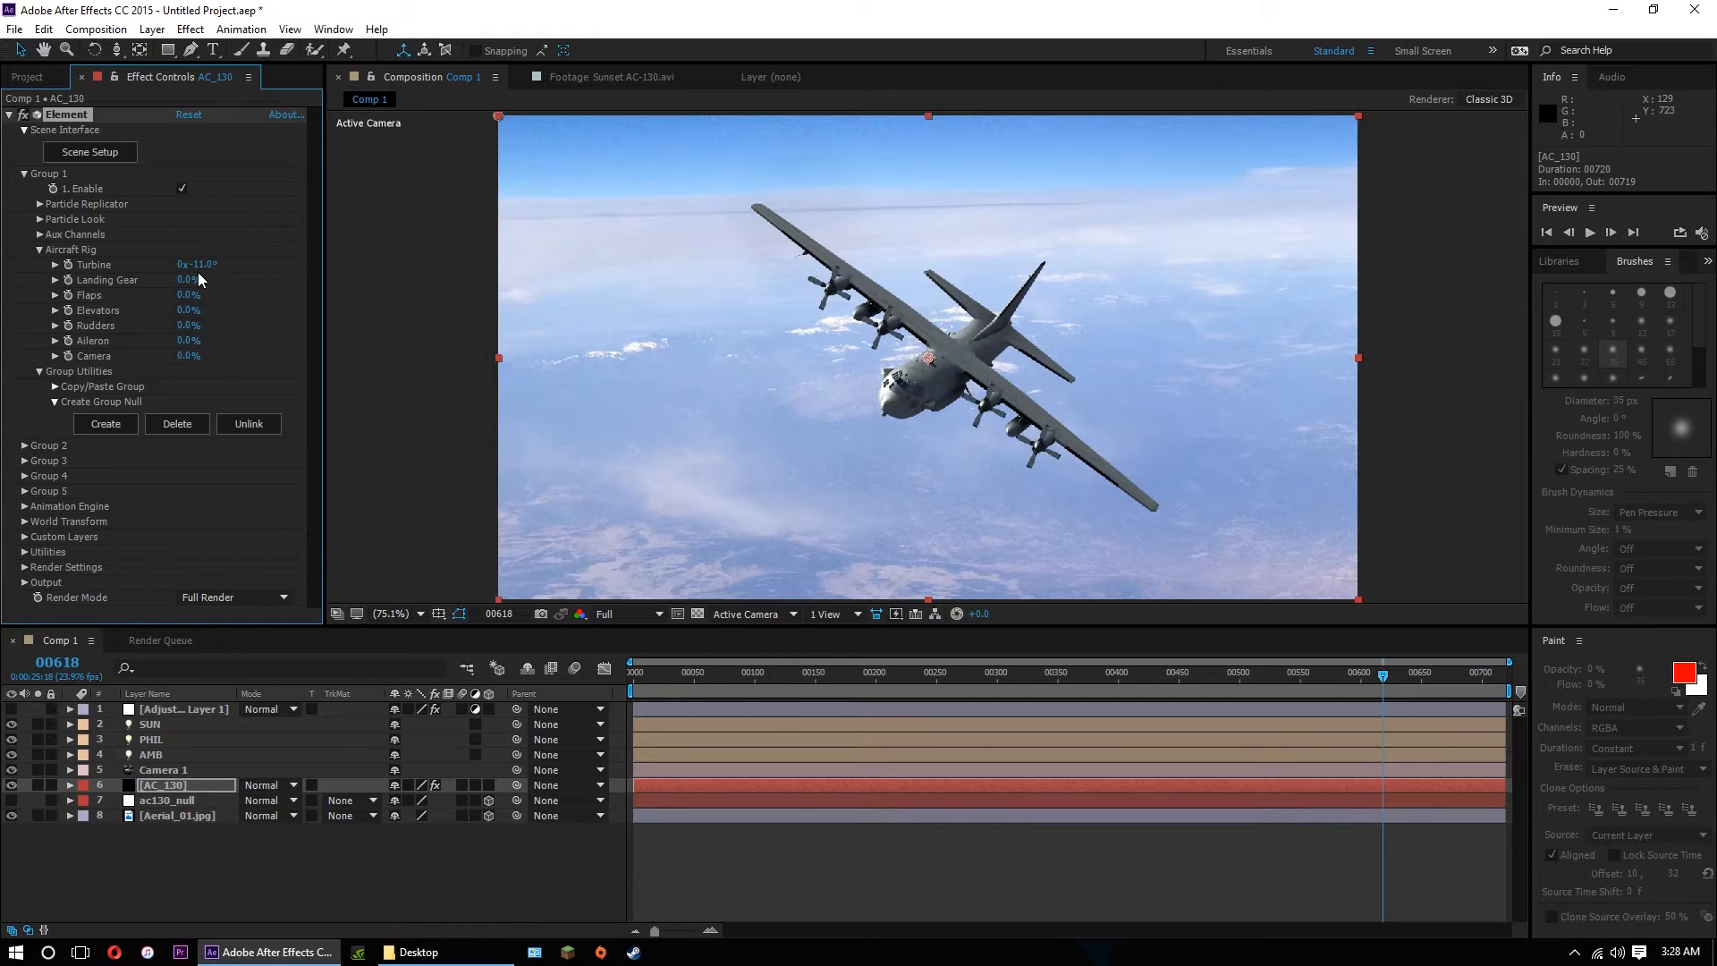
# Animate the Turbine with a keyframe at frame 0 and a far higher number of revolutions at frame 719.
pyautogui.moveTo(694, 671); pyautogui.dragTo(586, 668)
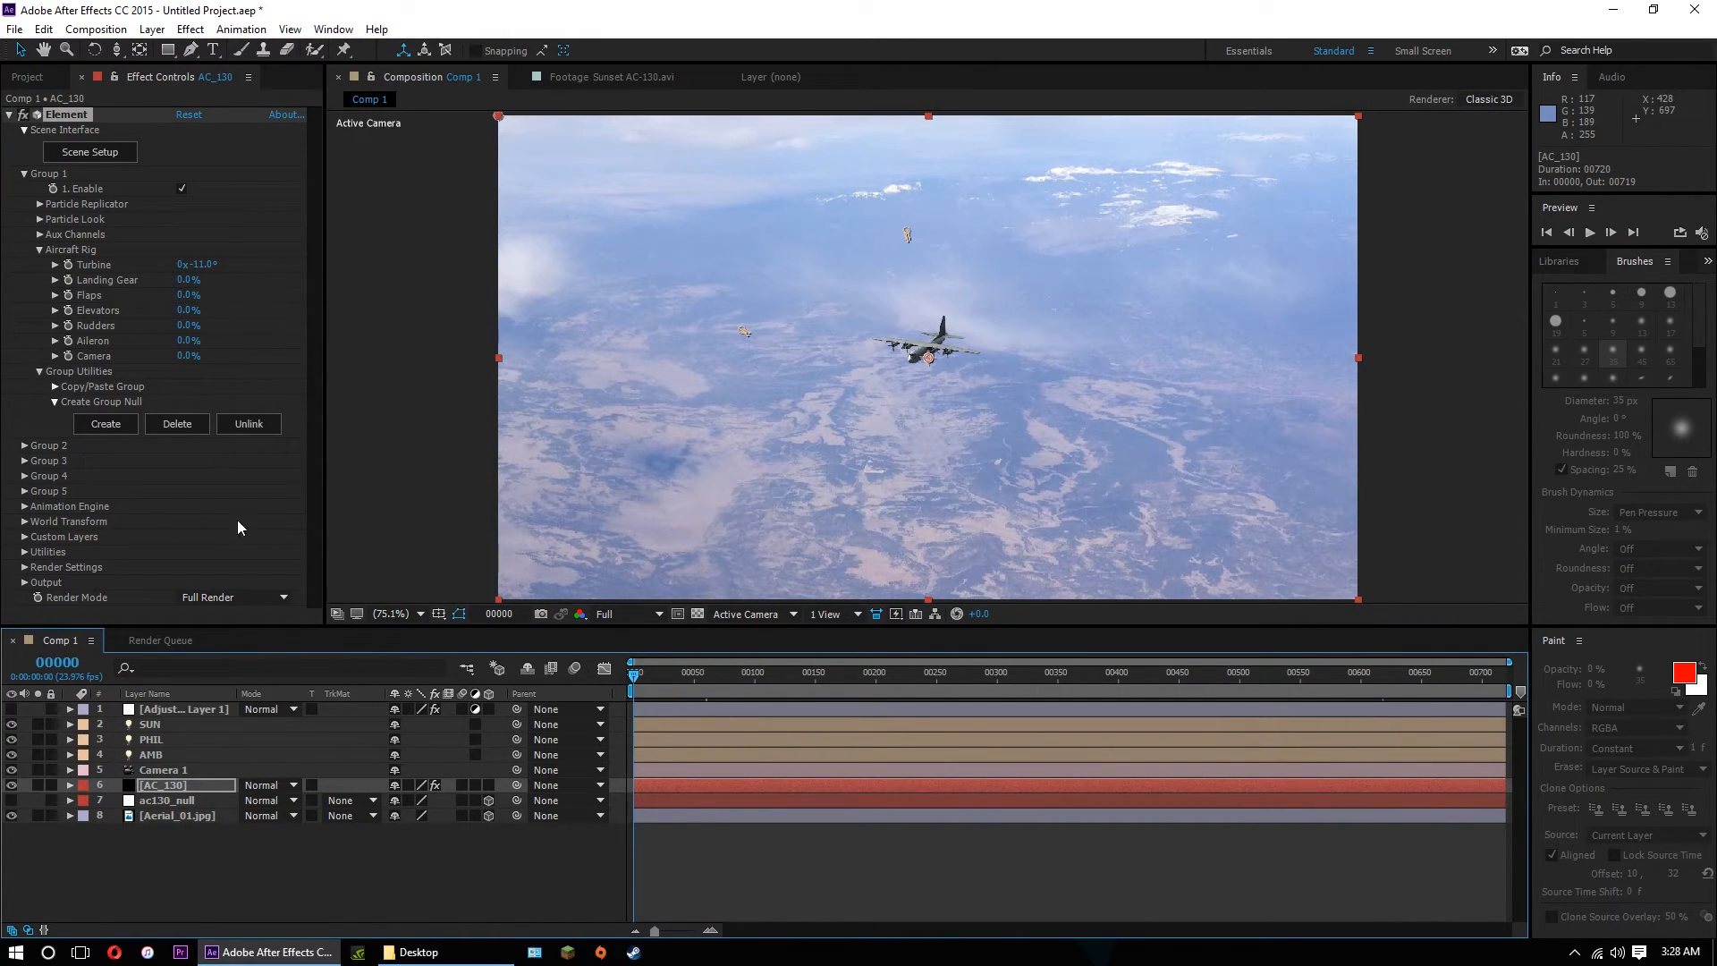
pyautogui.click(72, 265)
pyautogui.moveTo(717, 673); pyautogui.dragTo(1523, 698)
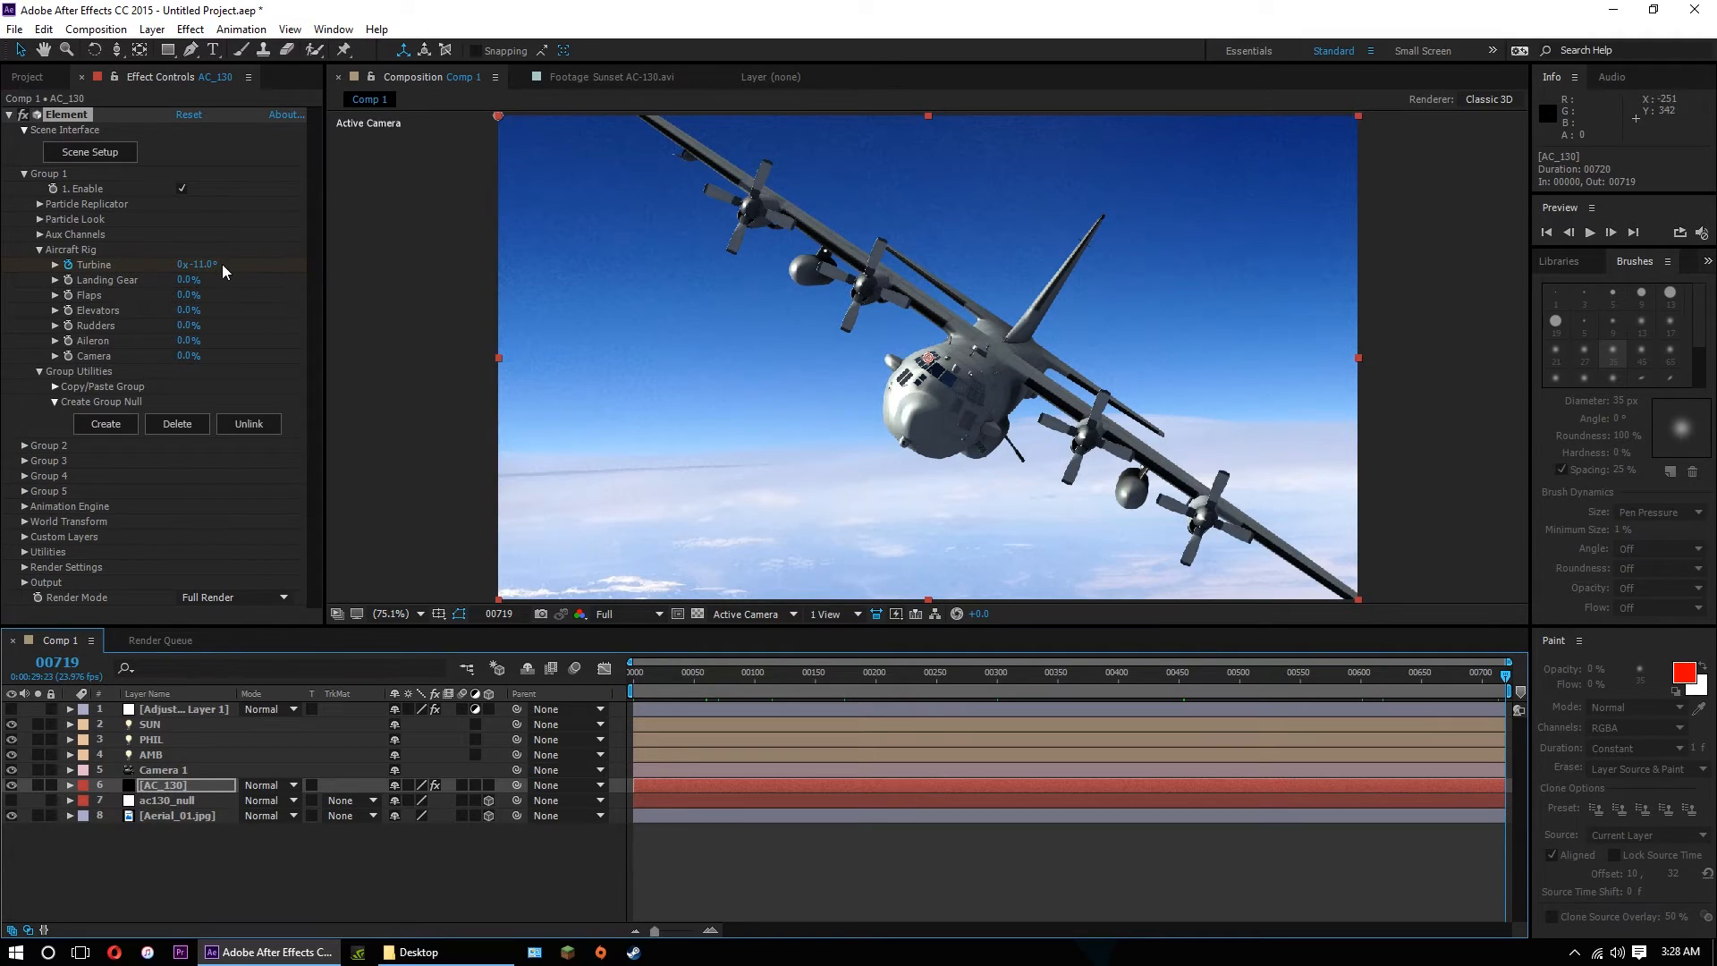
pyautogui.moveTo(200, 264); pyautogui.dragTo(749, 266)
pyautogui.click(181, 263)
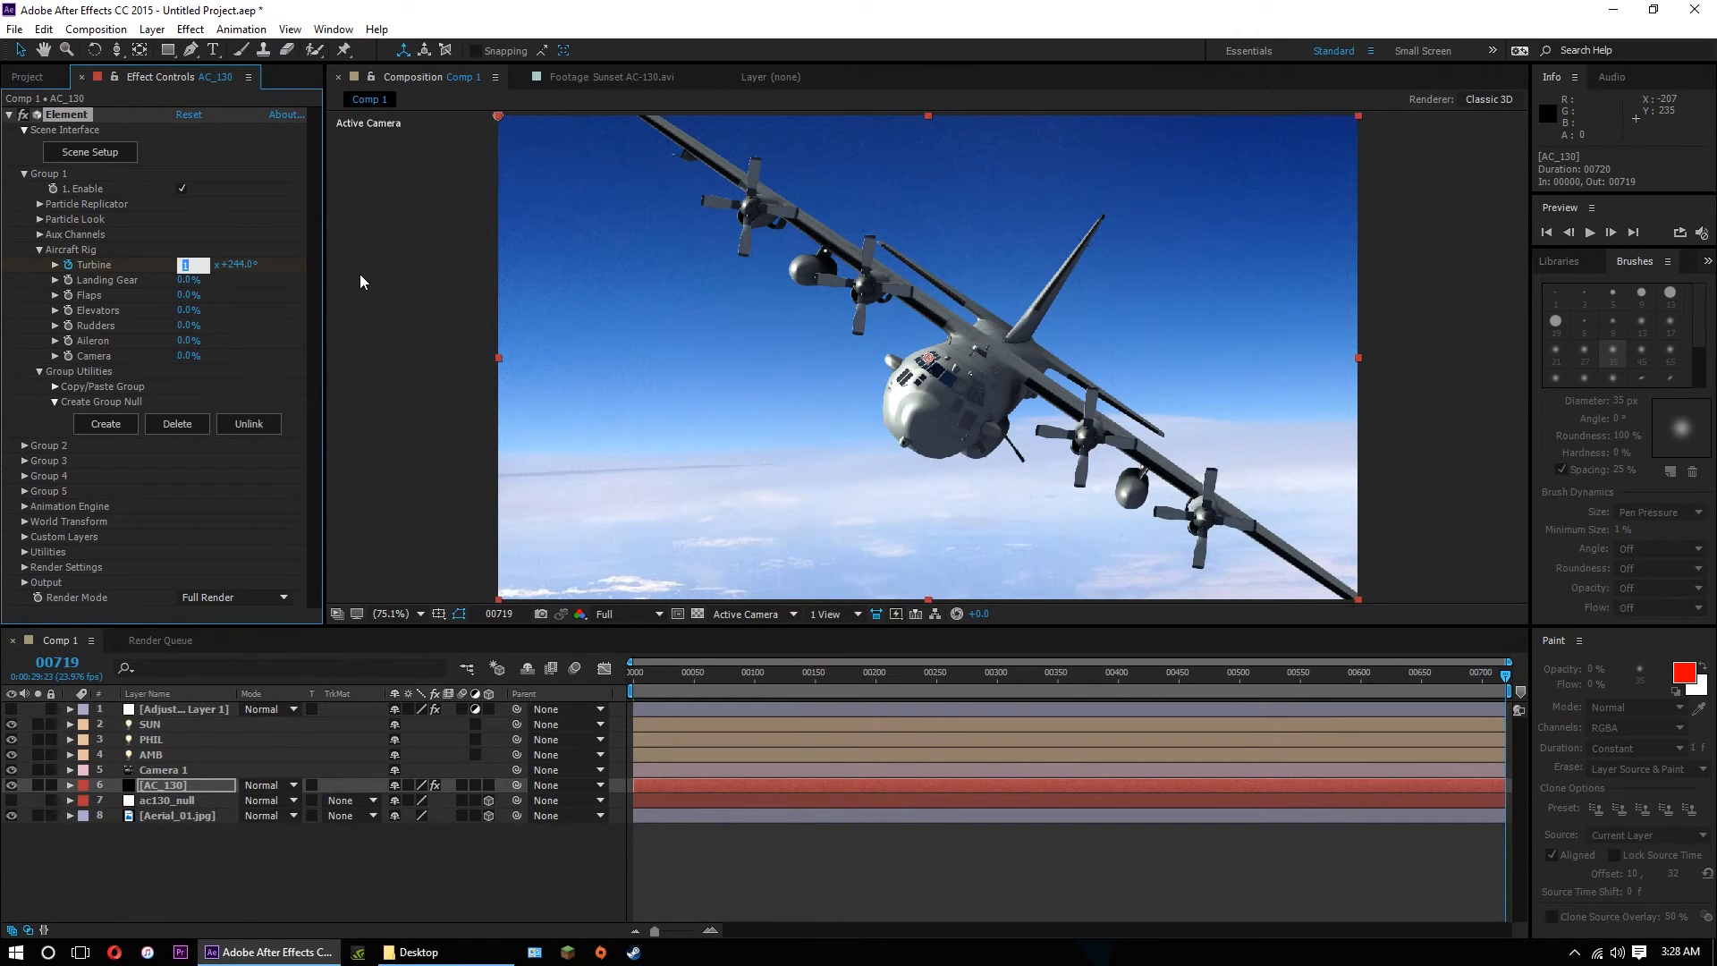
pyautogui.write('1')
pyautogui.press('Return')
# Preview the spinning turbines from frame 503 and inspect the aircraft up close at frame 473.
pyautogui.click(635, 686)
pyautogui.moveTo(1179, 685); pyautogui.dragTo(1243, 686)
pyautogui.press('space')
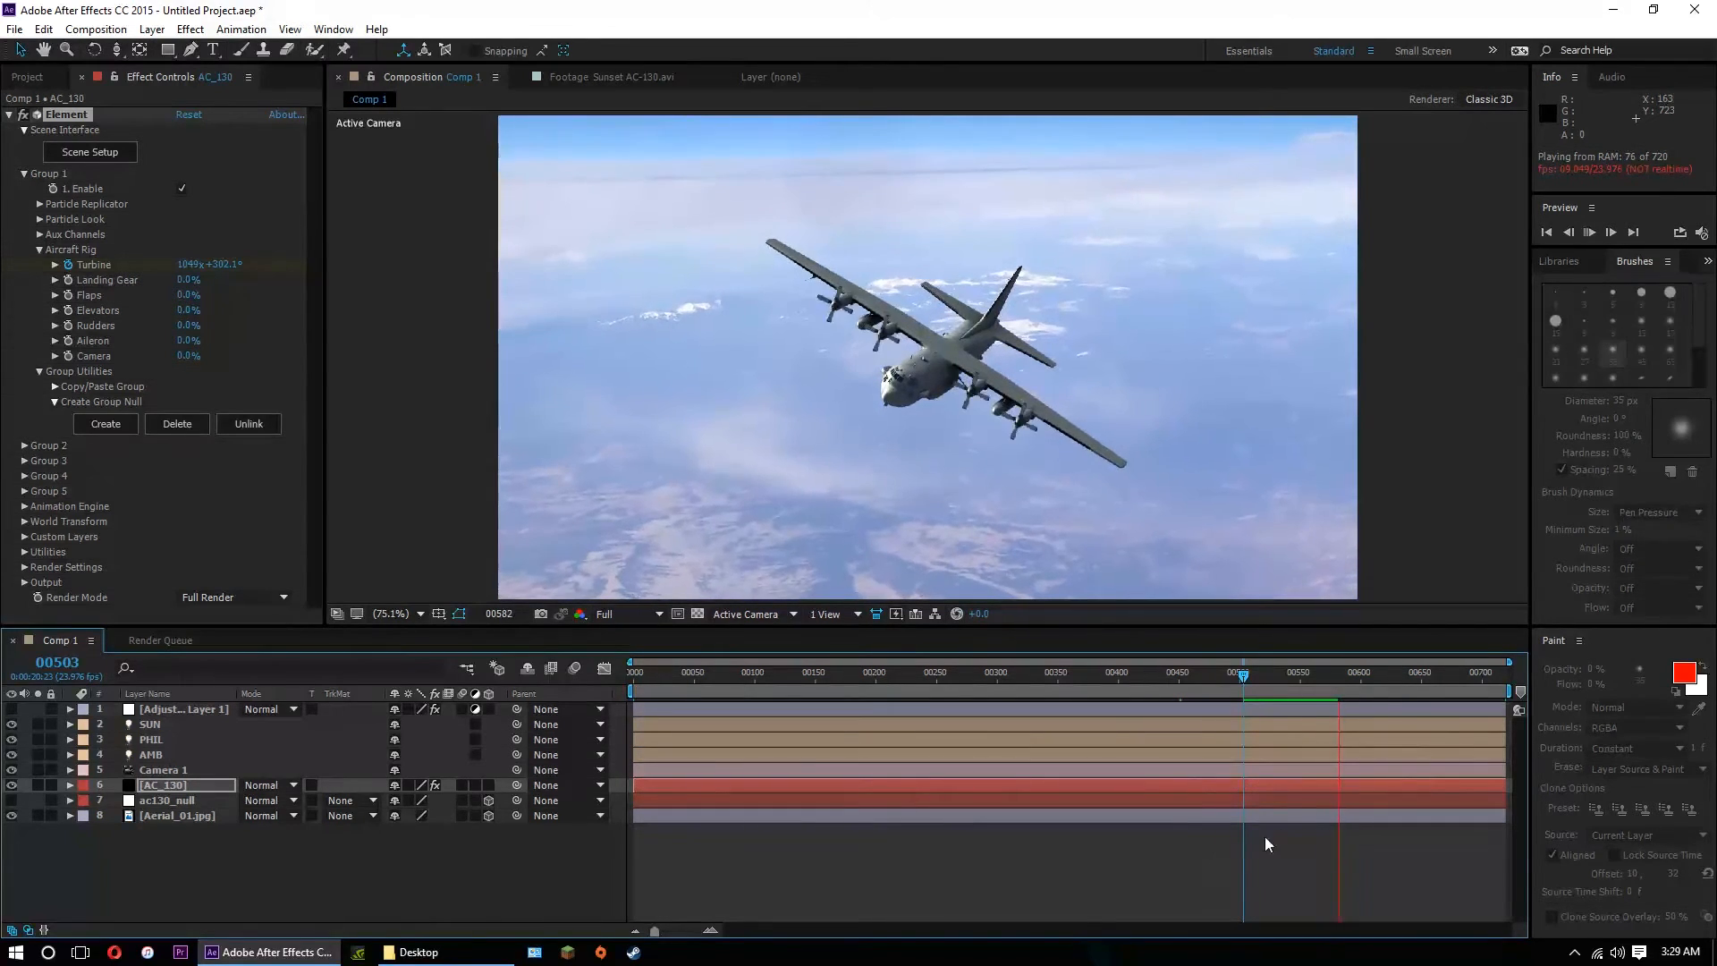
pyautogui.click(1317, 672)
pyautogui.moveTo(1316, 677); pyautogui.dragTo(1207, 678)
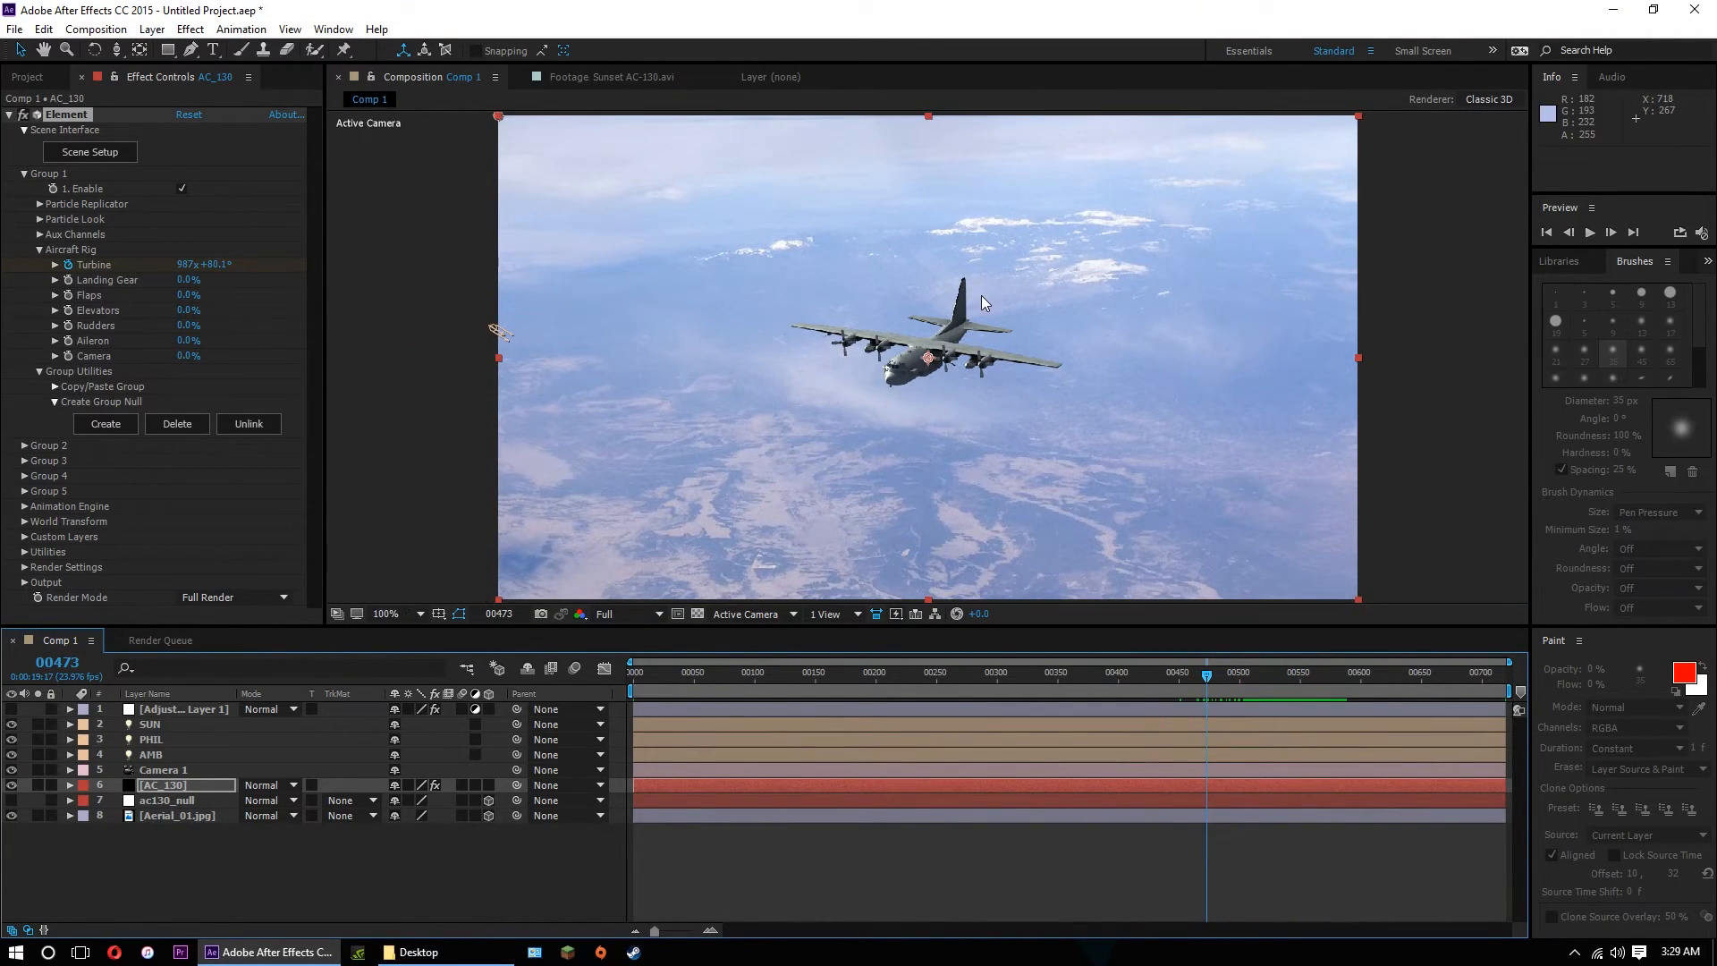
pyautogui.press('.')
pyautogui.press('.')
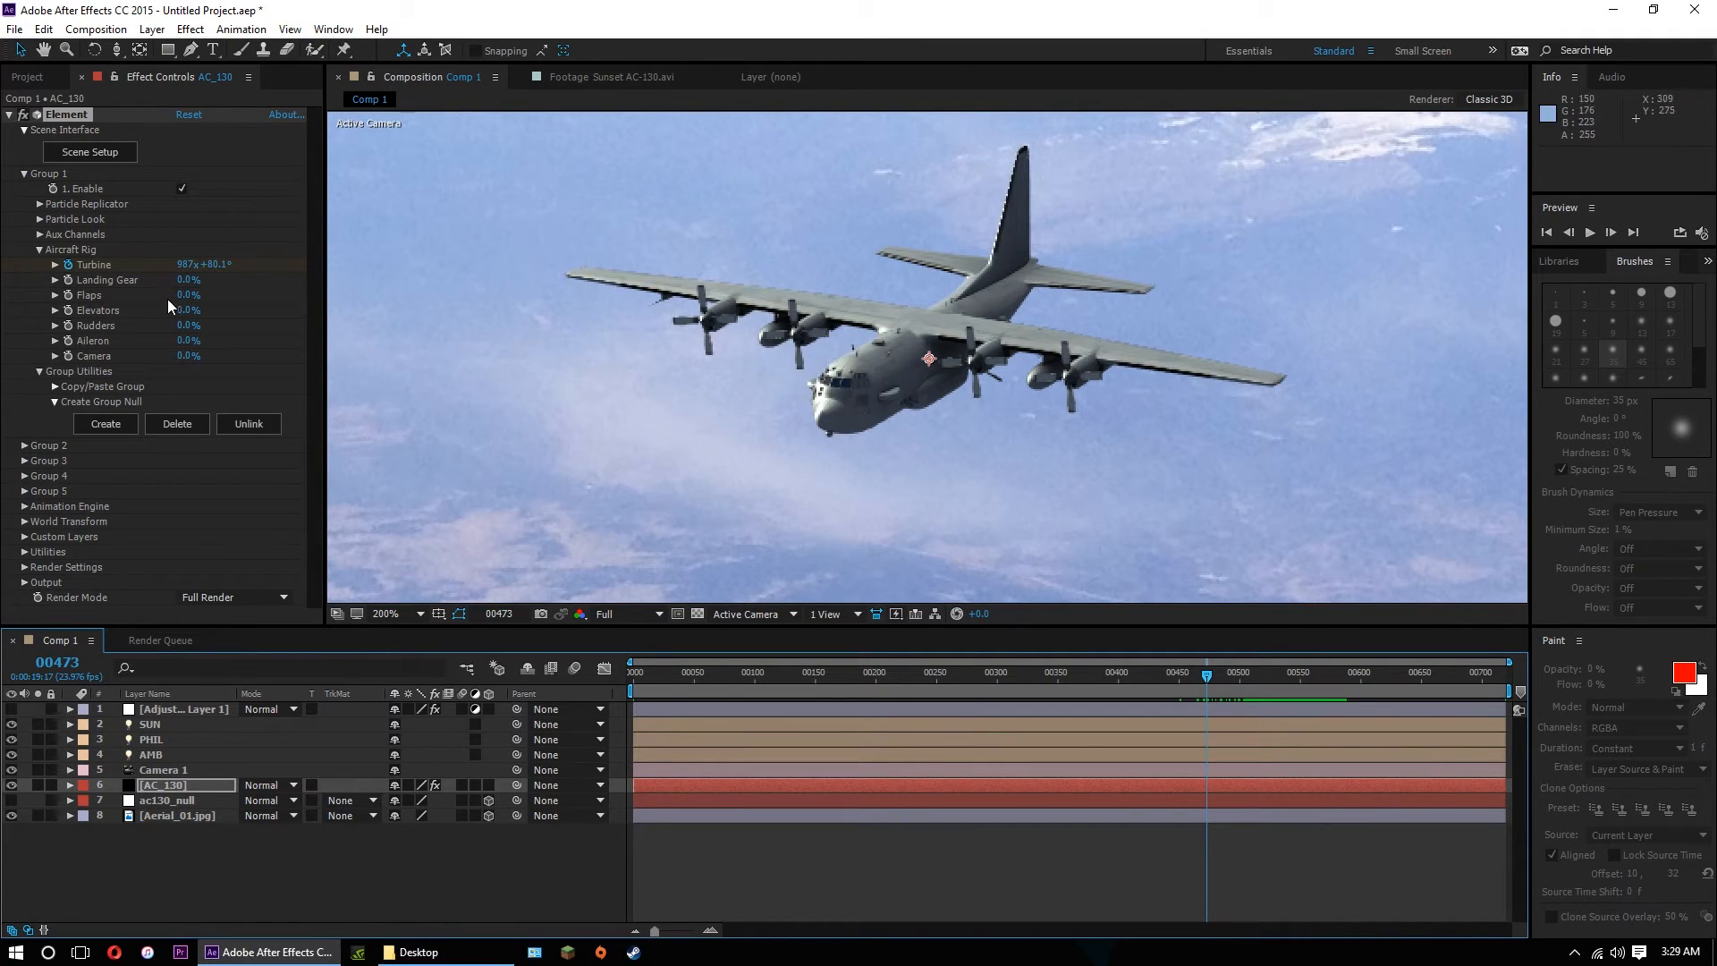
# Try changing the aircraft rig's Flaps and Elevators at frame 473, undoing each change.
pyautogui.moveTo(185, 294)
pyautogui.mouseDown()
pyautogui.moveTo(295, 294)
pyautogui.moveTo(181, 294)
pyautogui.mouseUp()
pyautogui.hotkey('ctrl', 'z')
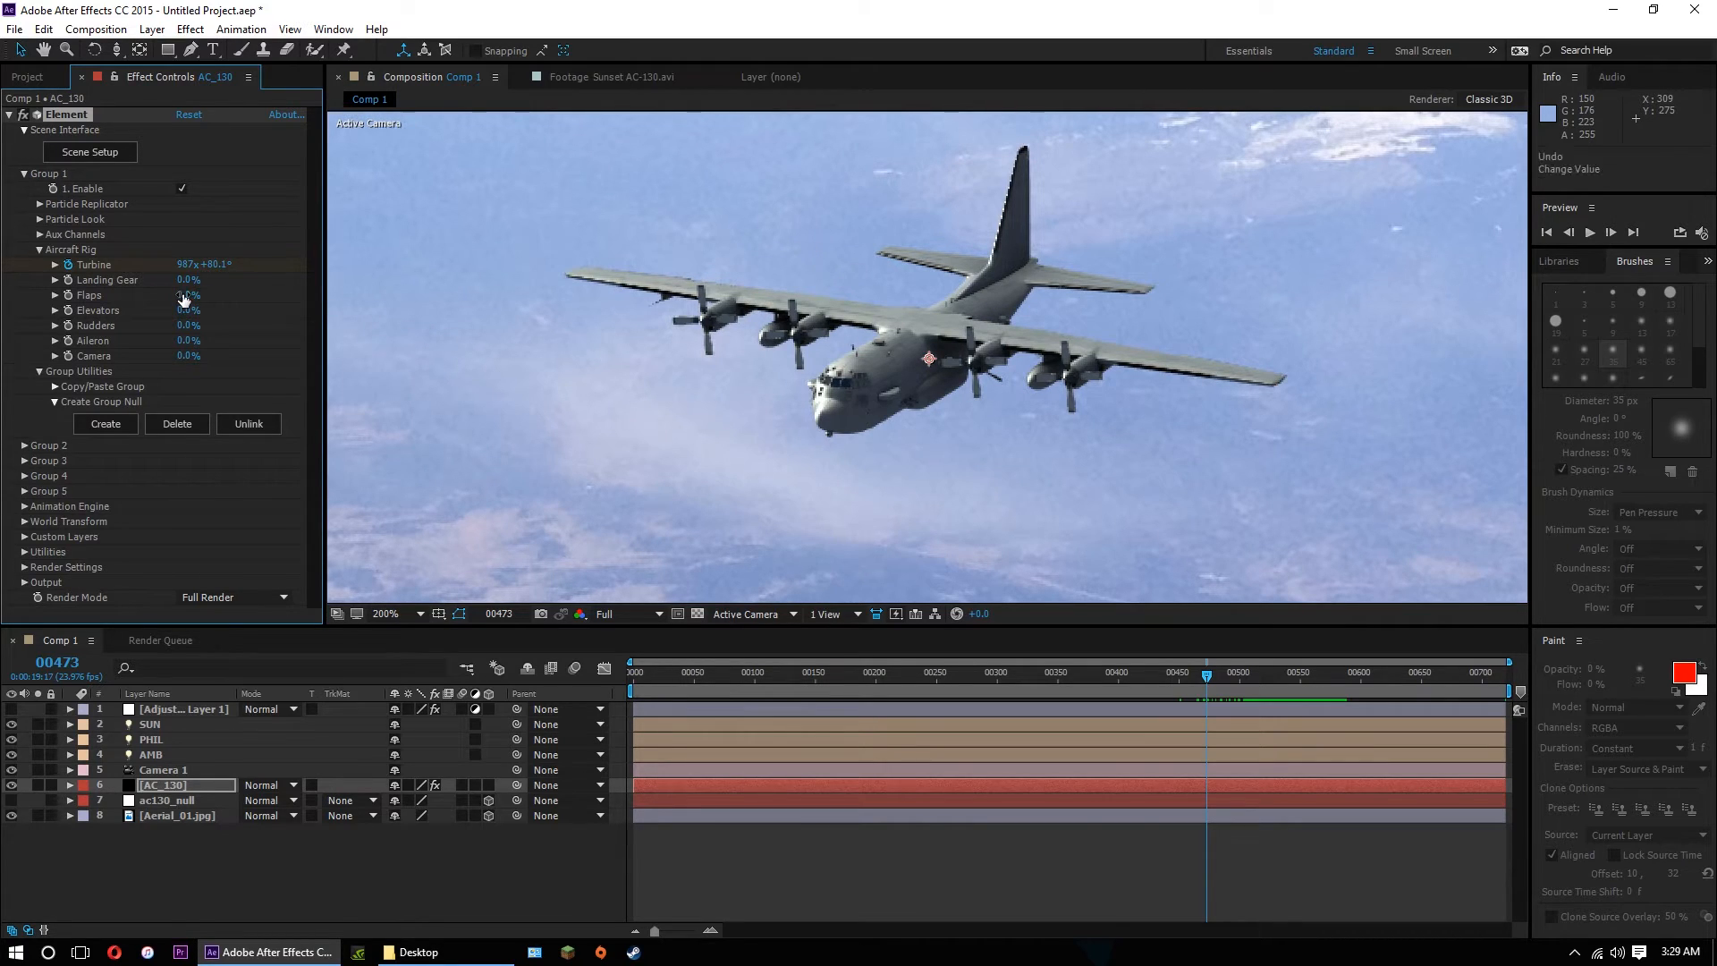
pyautogui.moveTo(276, 308); pyautogui.dragTo(374, 307)
pyautogui.hotkey('ctrl', 'z')
# Animate the Aileron from 0% at frame 473 to -100% at frame 548.
pyautogui.moveTo(209, 341)
pyautogui.mouseDown()
pyautogui.moveTo(336, 339)
pyautogui.moveTo(192, 341)
pyautogui.moveTo(221, 341)
pyautogui.mouseUp()
pyautogui.click(193, 340)
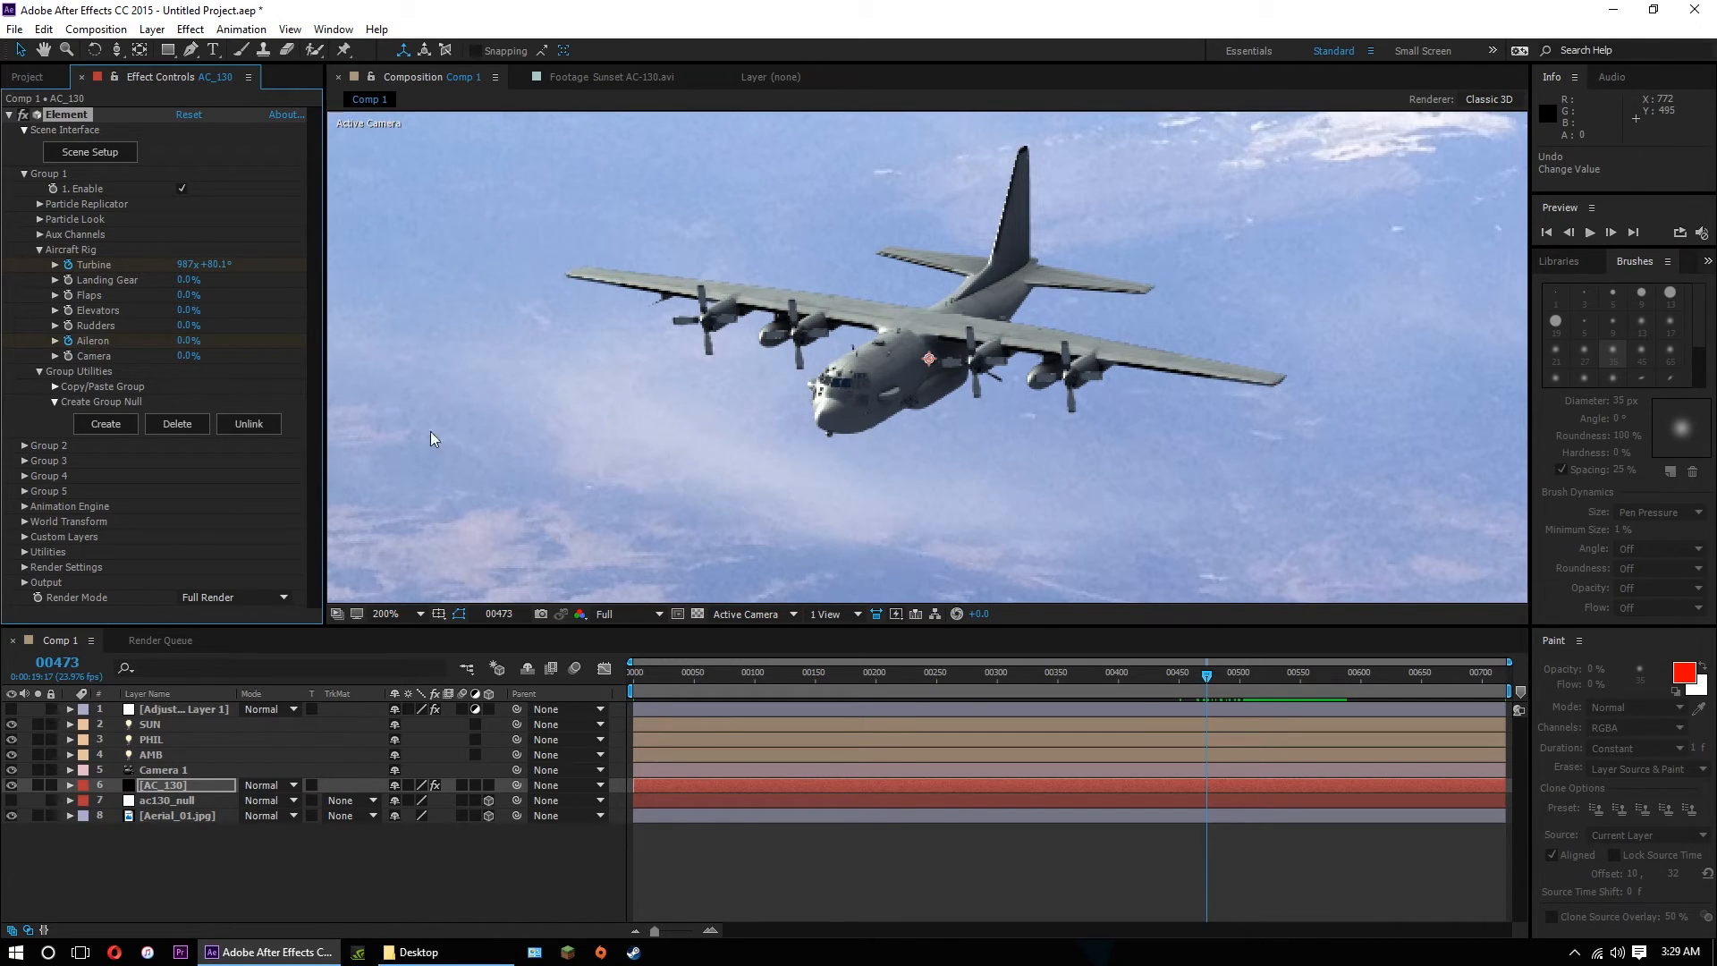
pyautogui.moveTo(1234, 672); pyautogui.dragTo(1299, 667)
pyautogui.moveTo(195, 341); pyautogui.dragTo(27, 334)
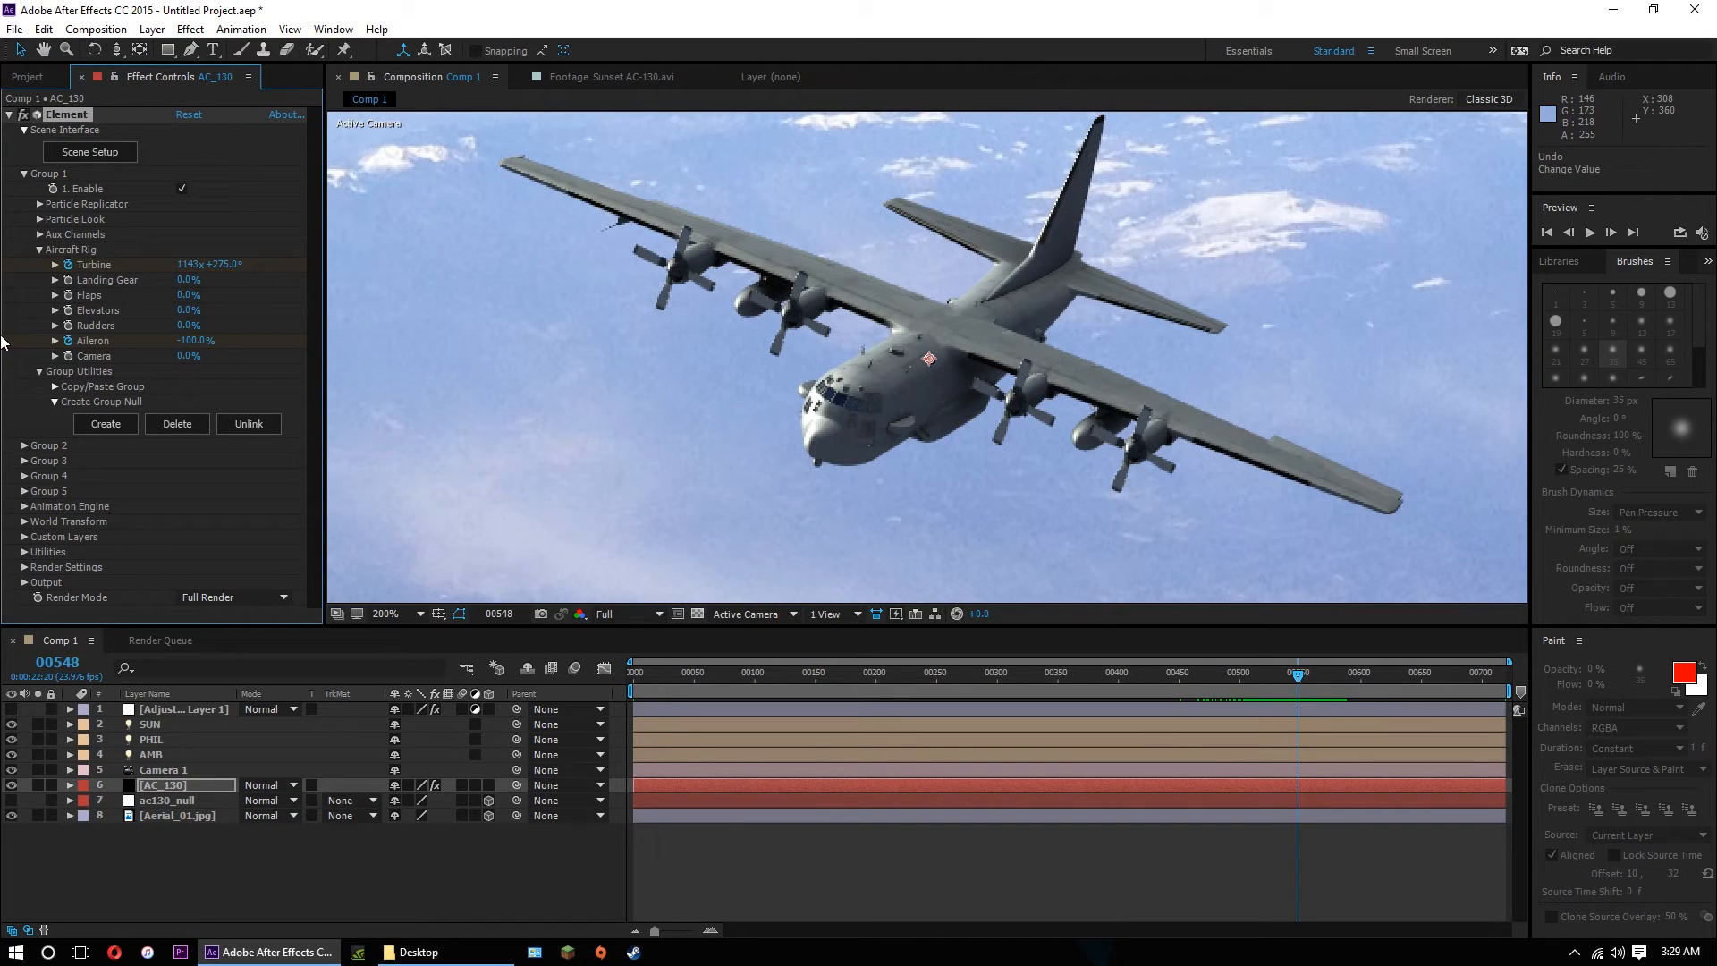
# Preview the aileron movement from frame 488 and check the aircraft up to frame 692.
pyautogui.moveTo(1268, 673); pyautogui.dragTo(1227, 677)
pyautogui.press('space')
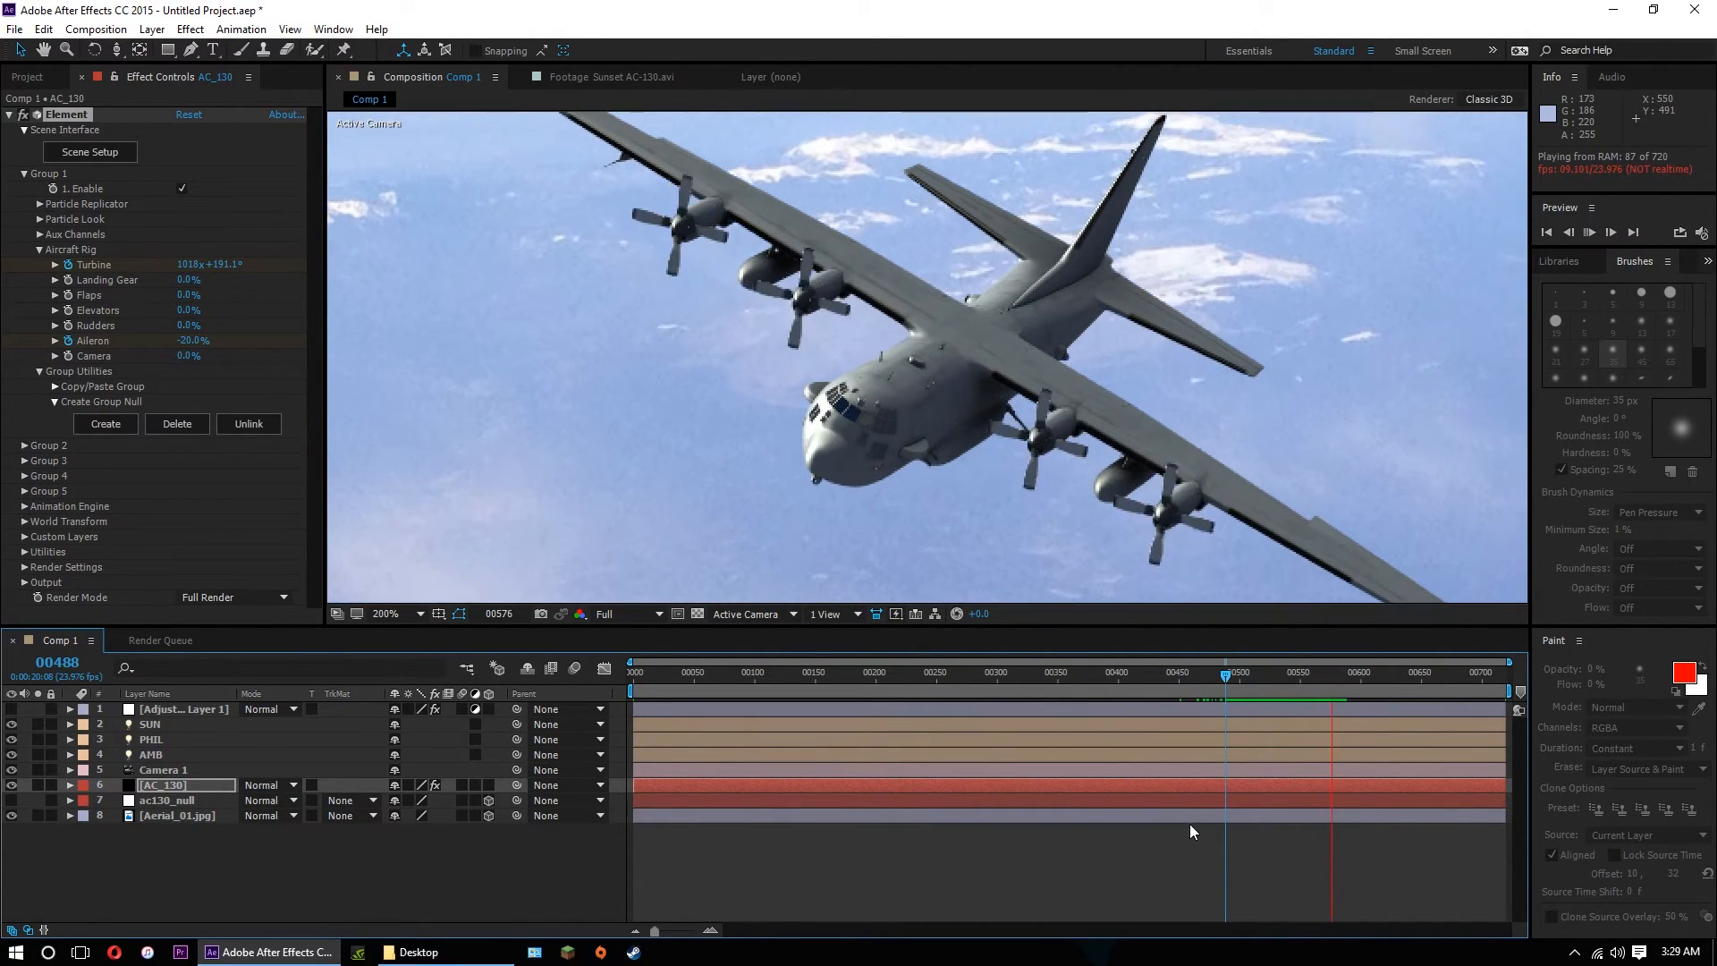
pyautogui.click(1259, 674)
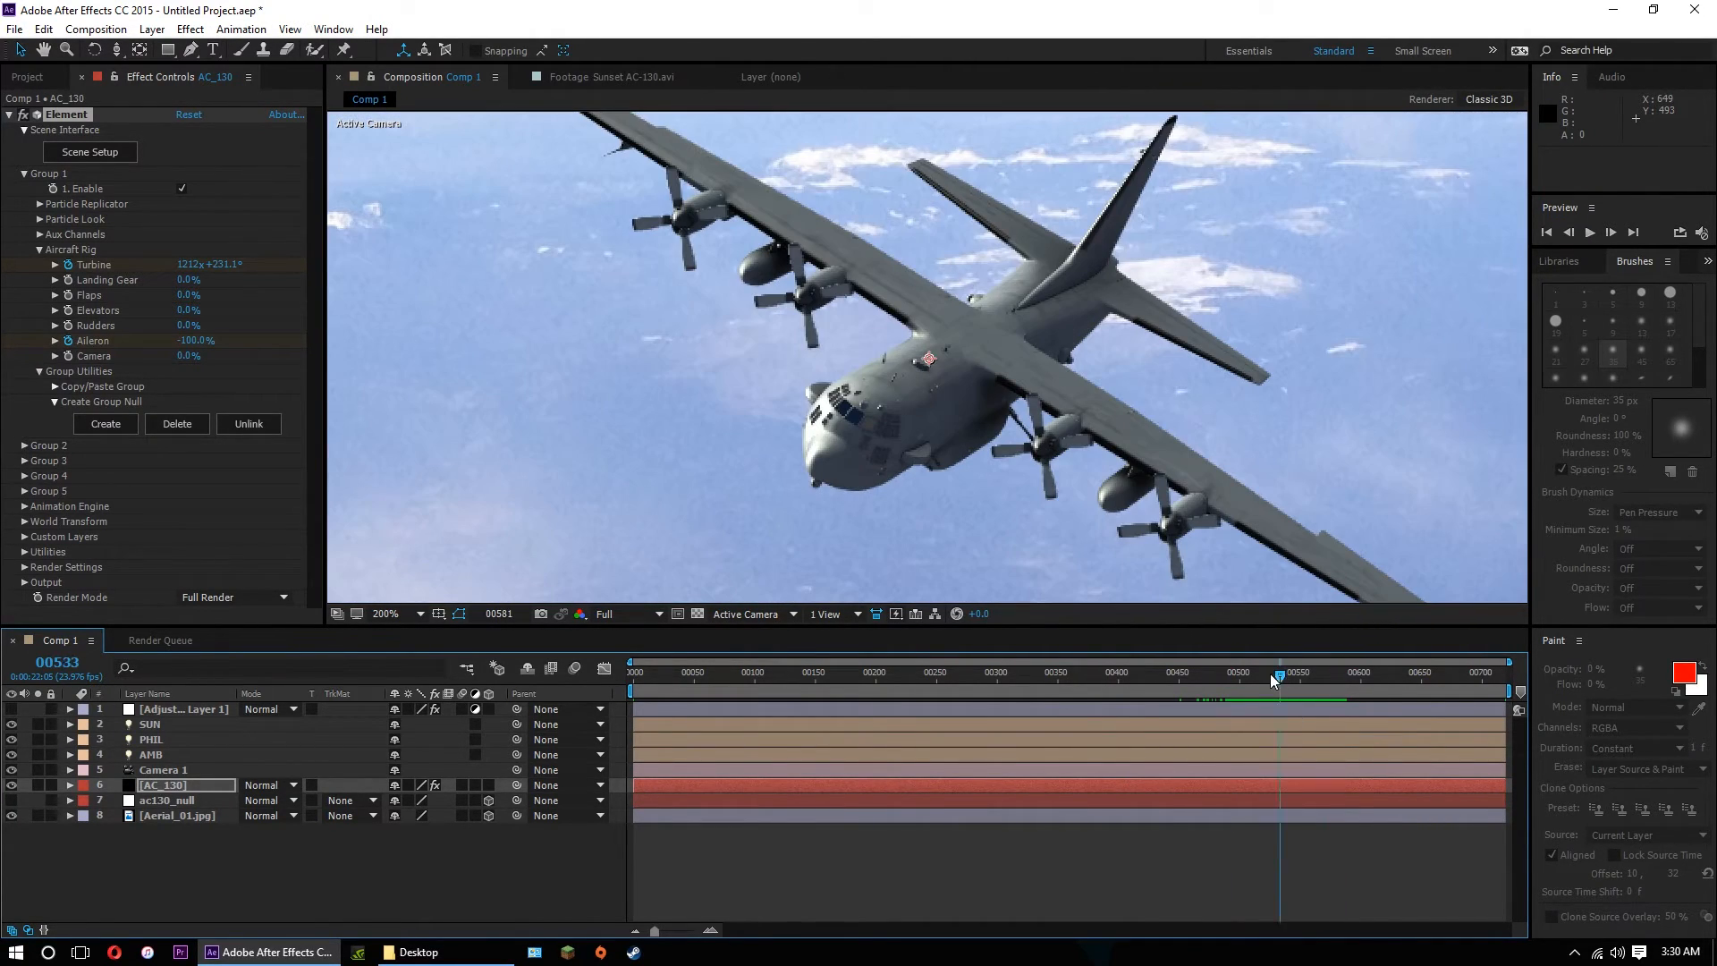
pyautogui.moveTo(1259, 675); pyautogui.dragTo(1473, 675)
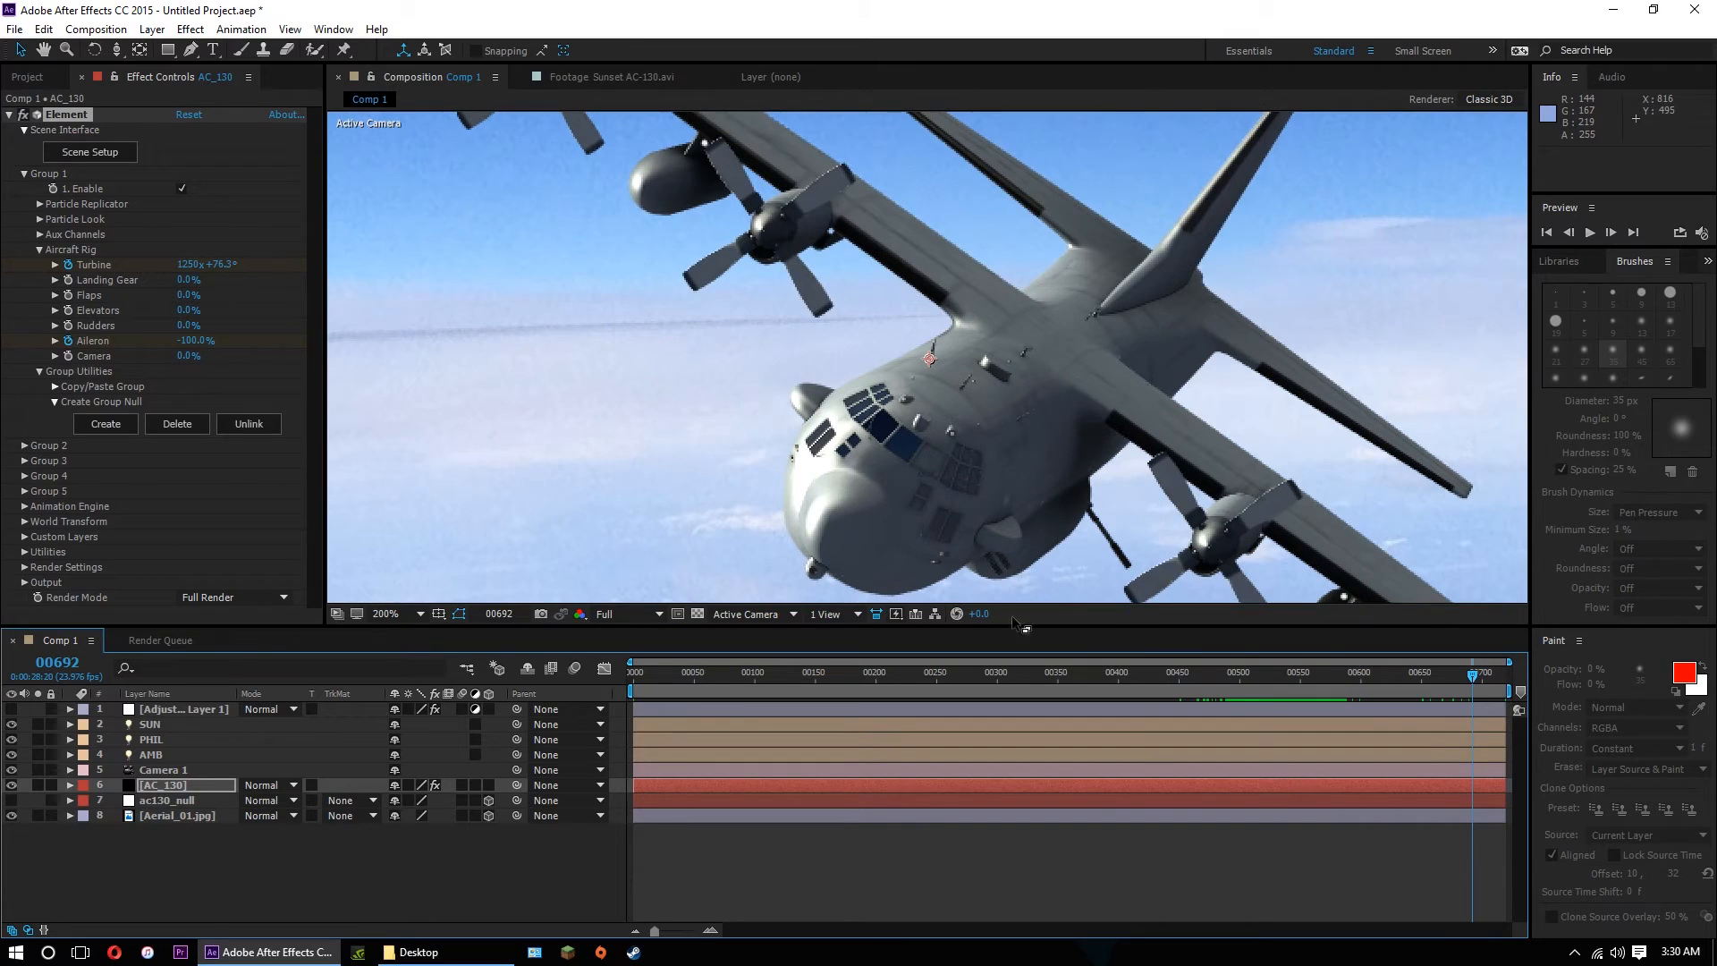
# Fit the whole frame in view and compare the shot with the adjustment layer's grade shown and hidden.
pyautogui.click(386, 614)
pyautogui.click(426, 309)
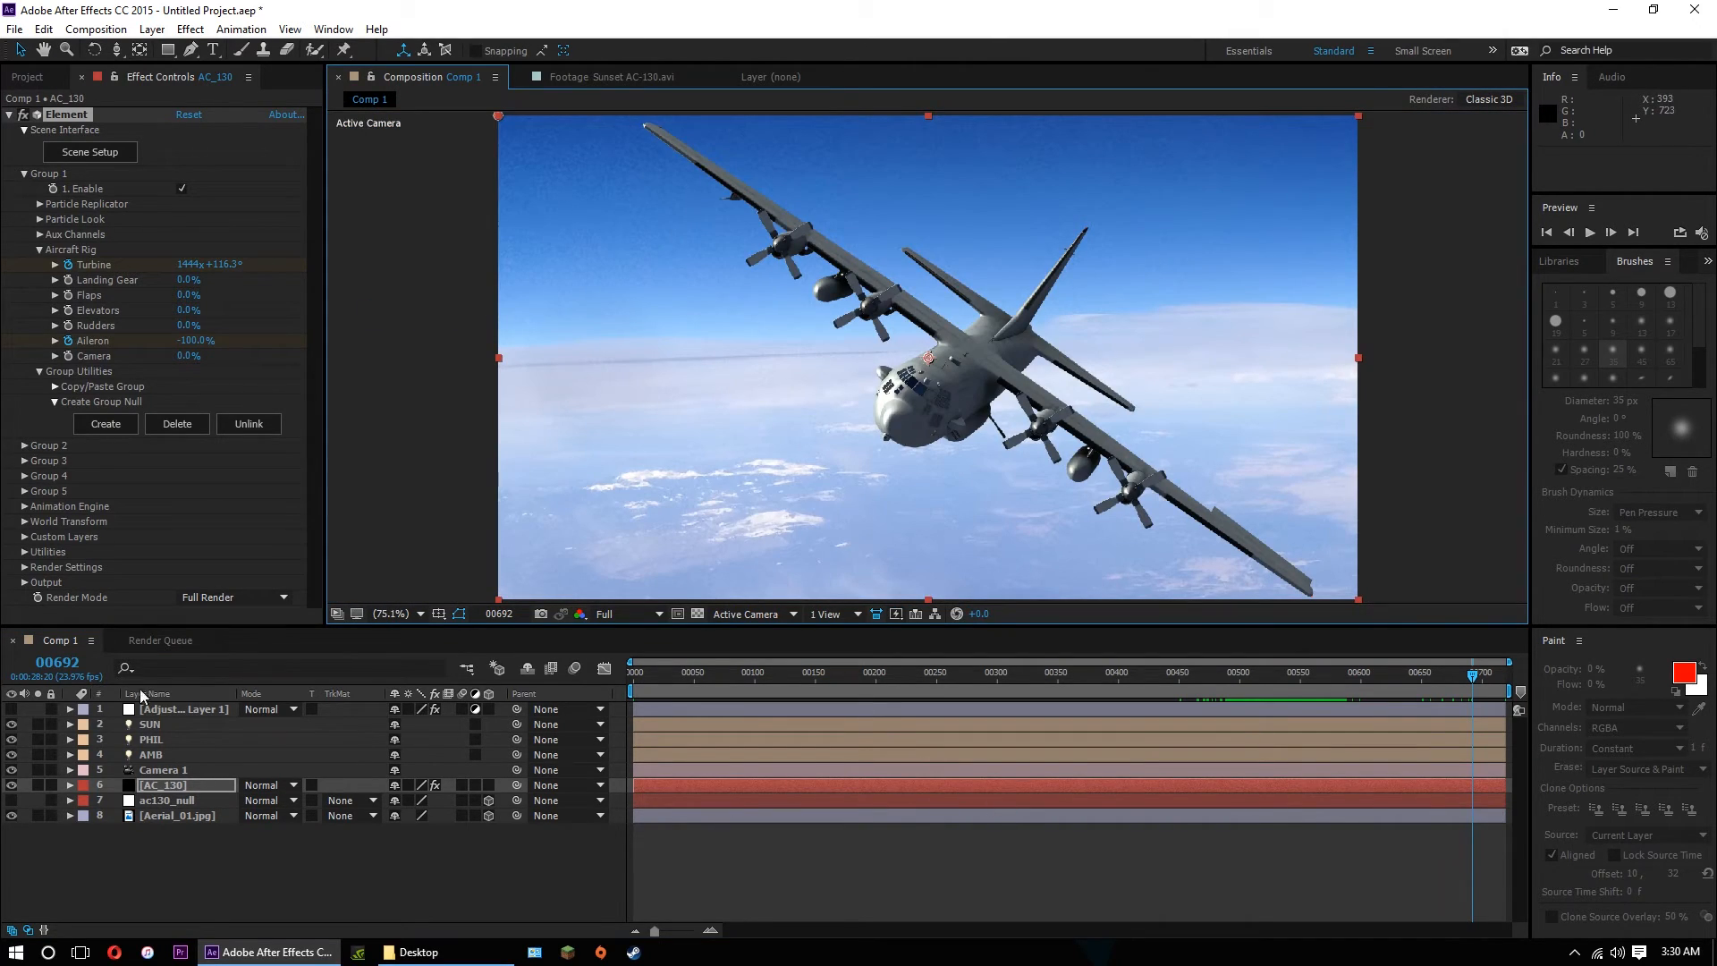
pyautogui.click(12, 708)
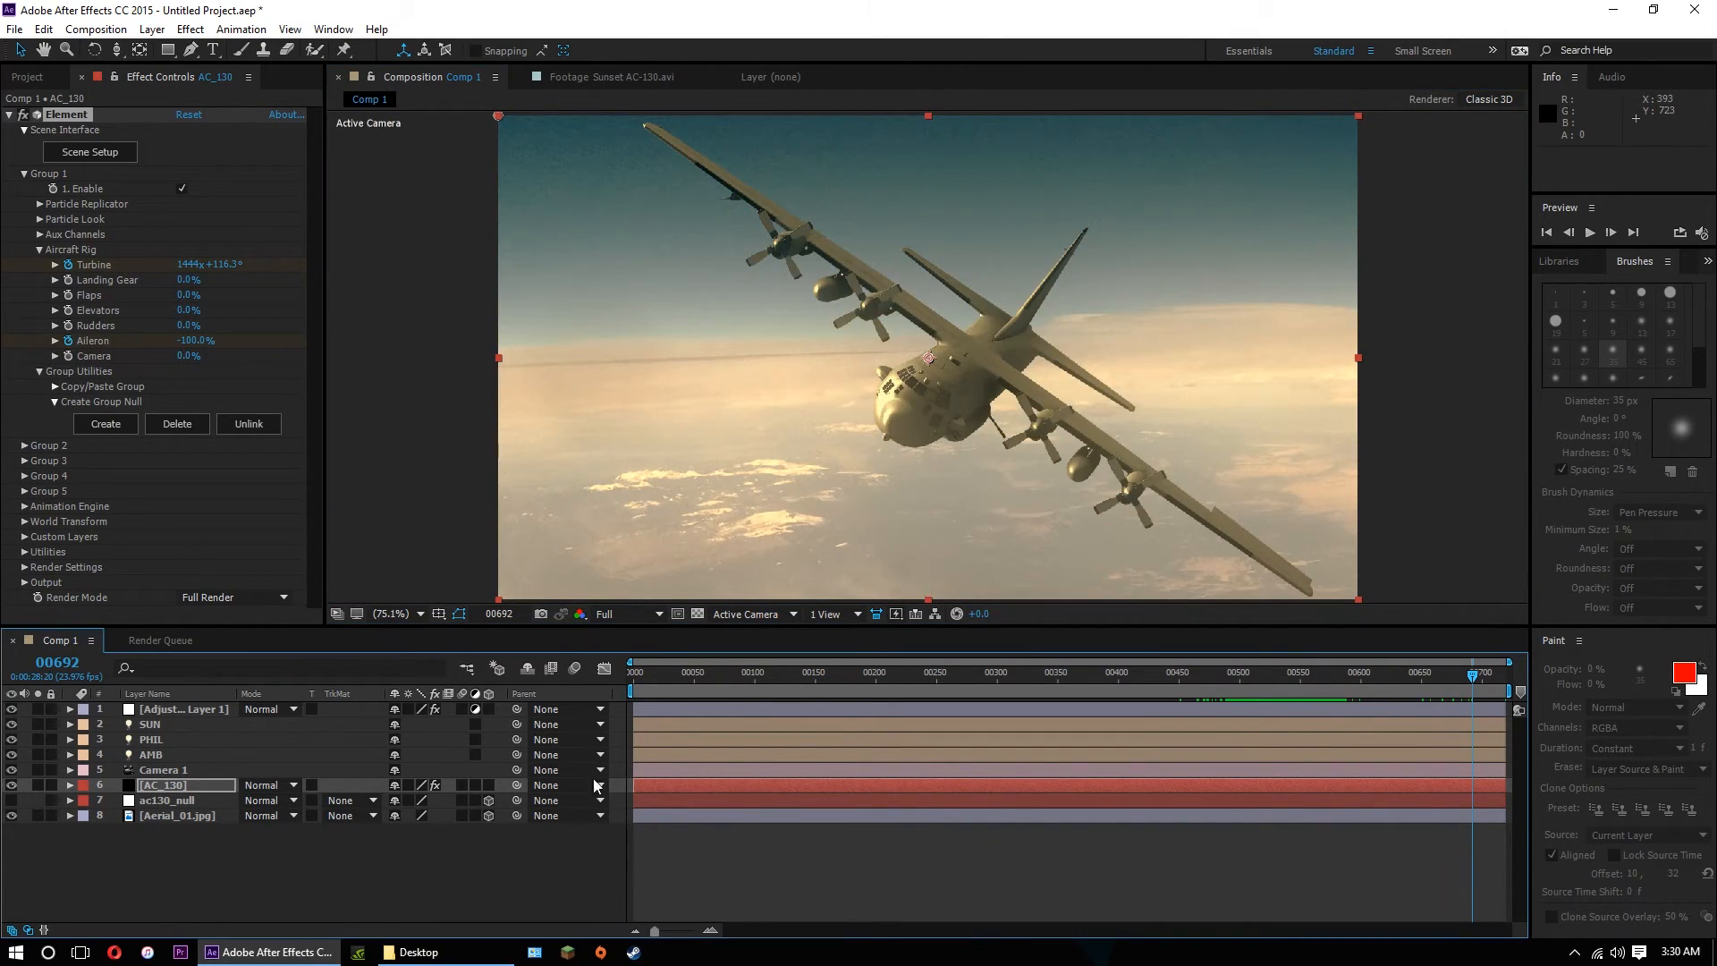
pyautogui.click(822, 854)
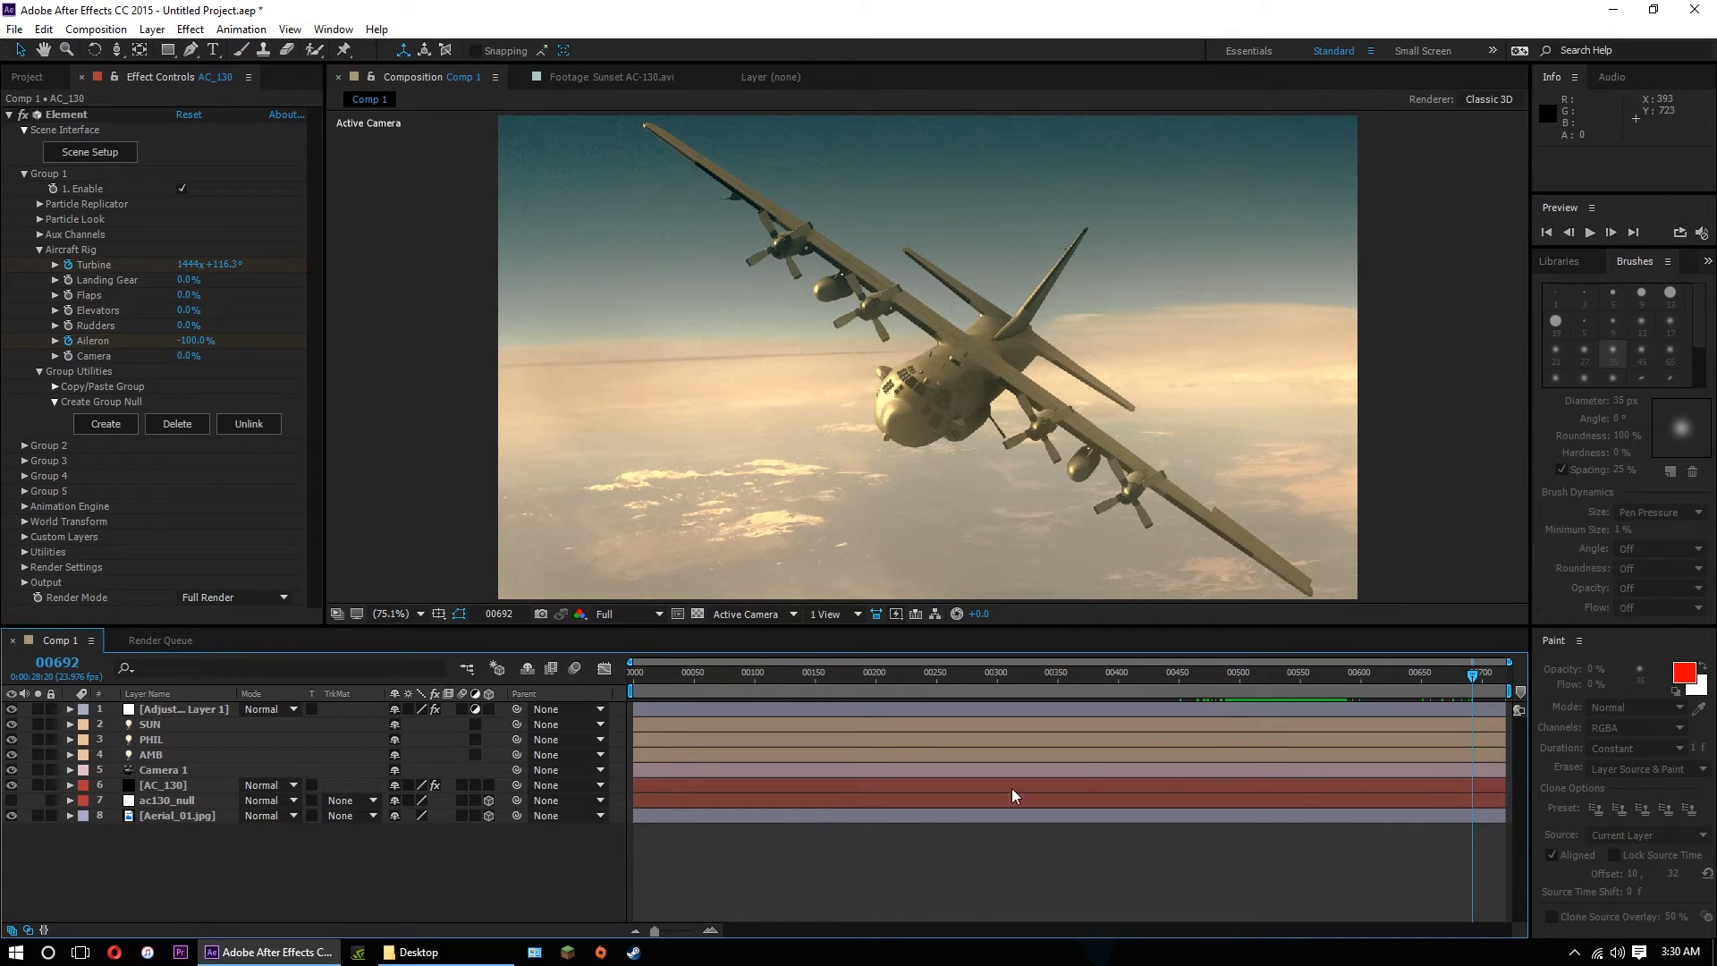
pyautogui.moveTo(1310, 673); pyautogui.dragTo(1358, 666)
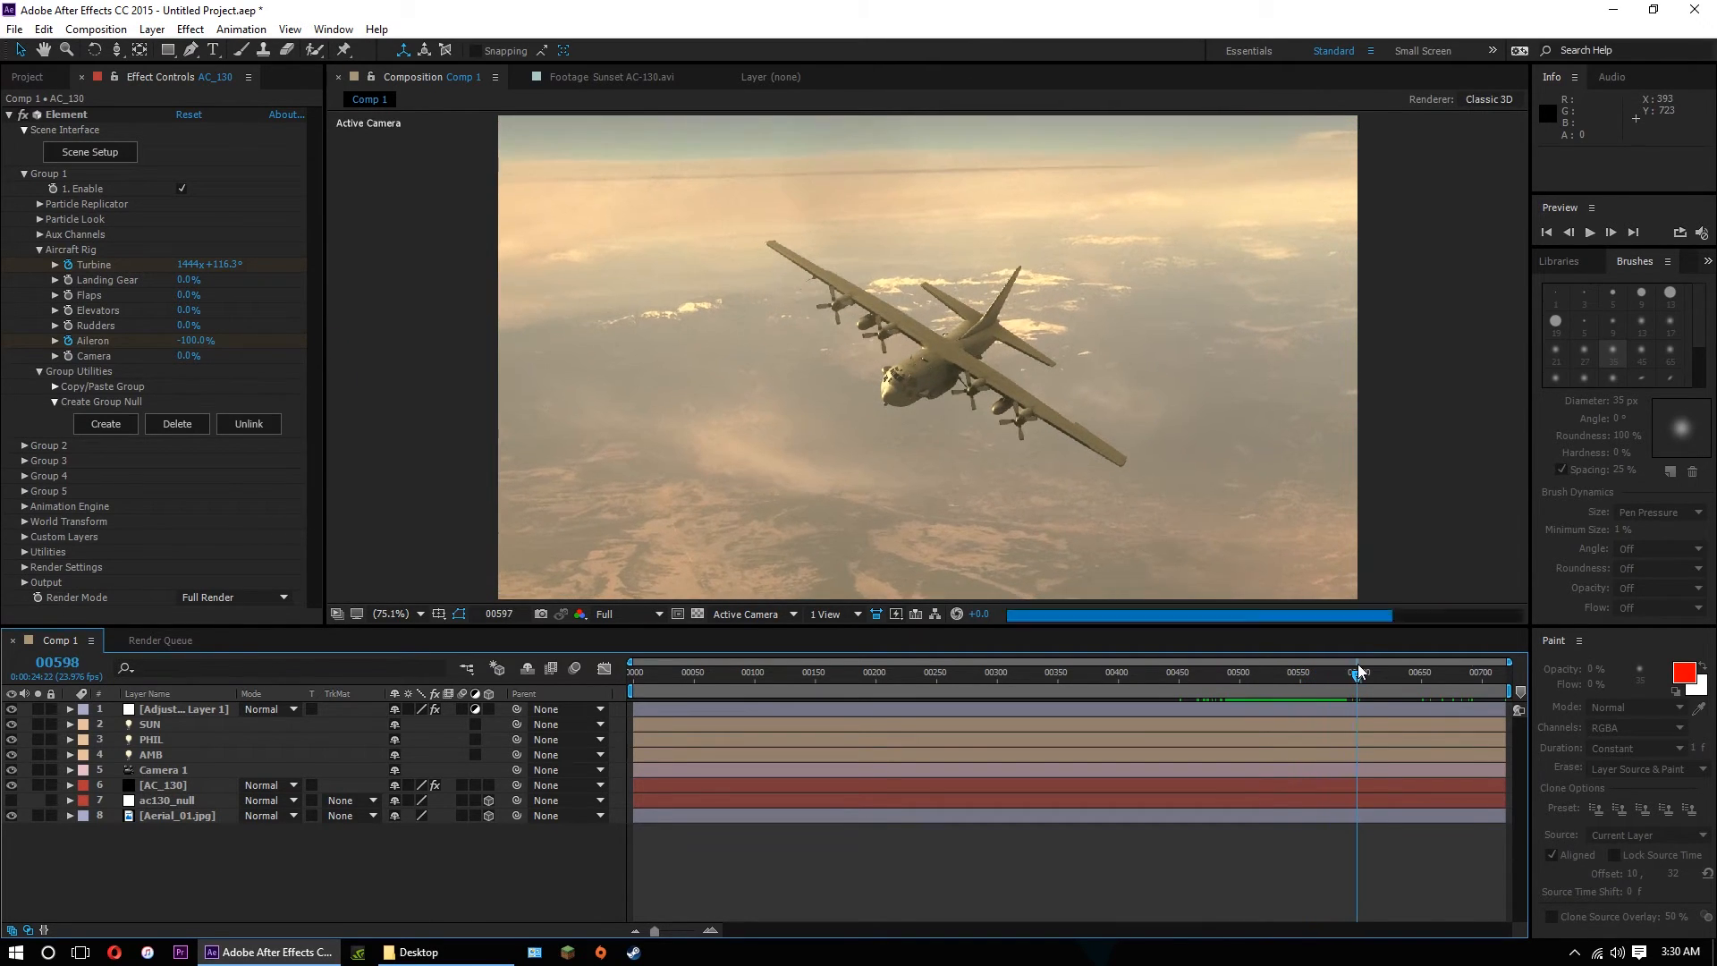
pyautogui.click(14, 708)
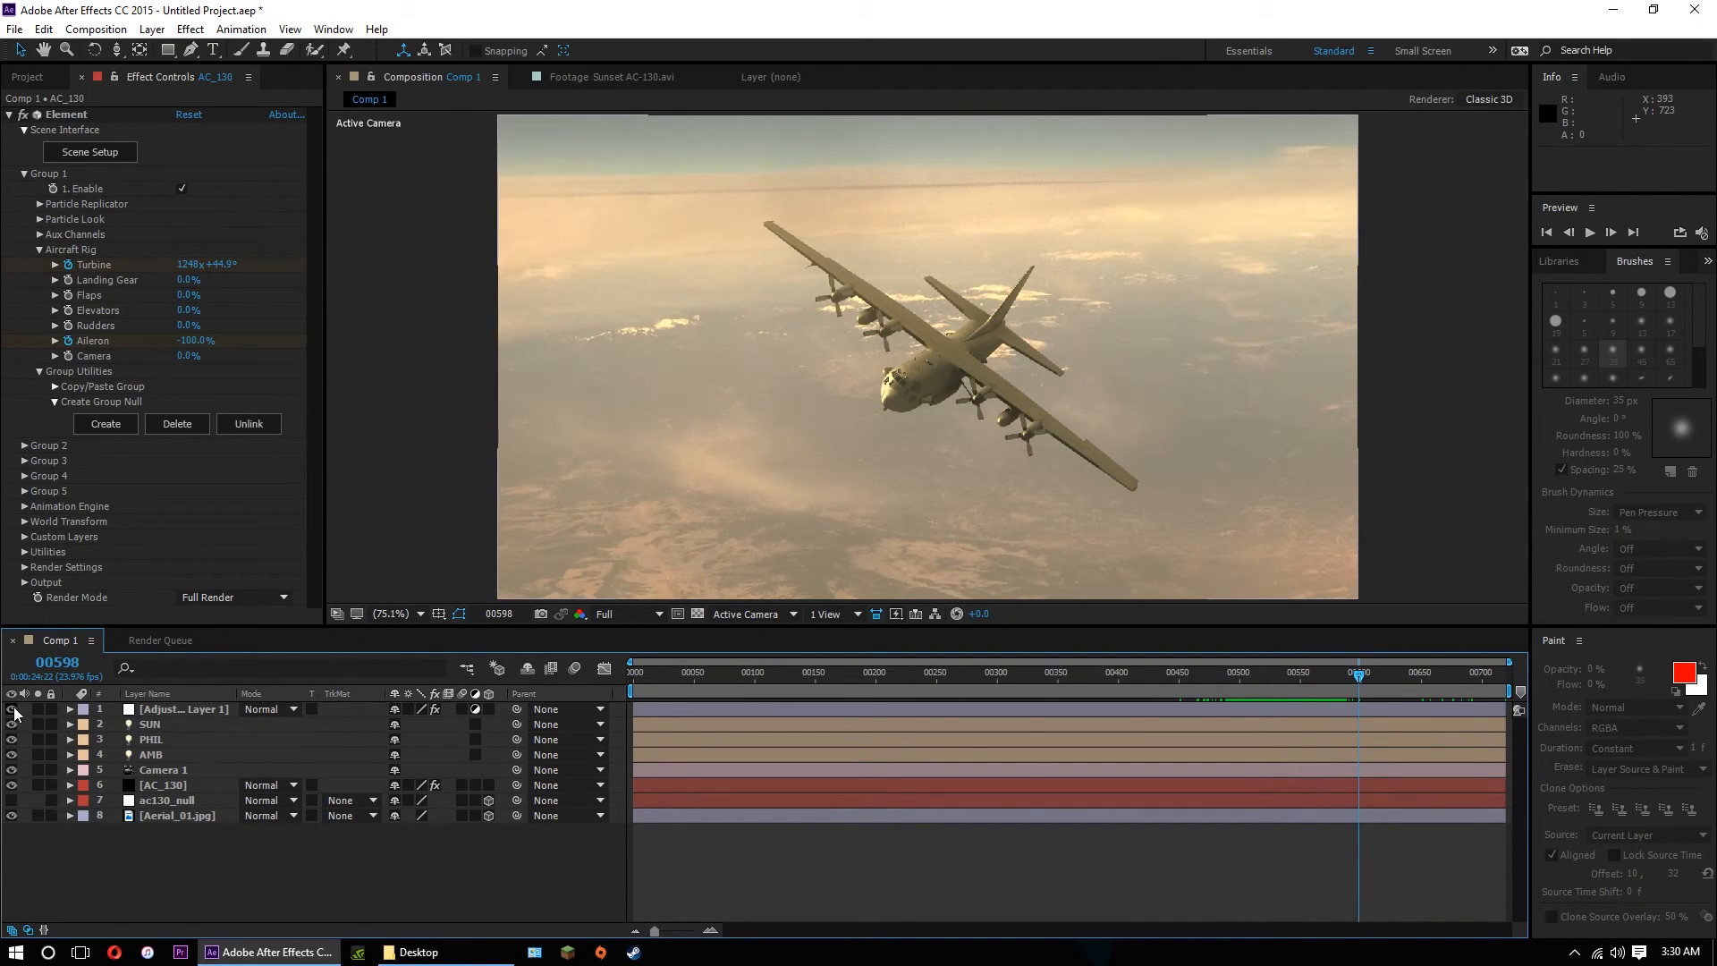
pyautogui.click(14, 708)
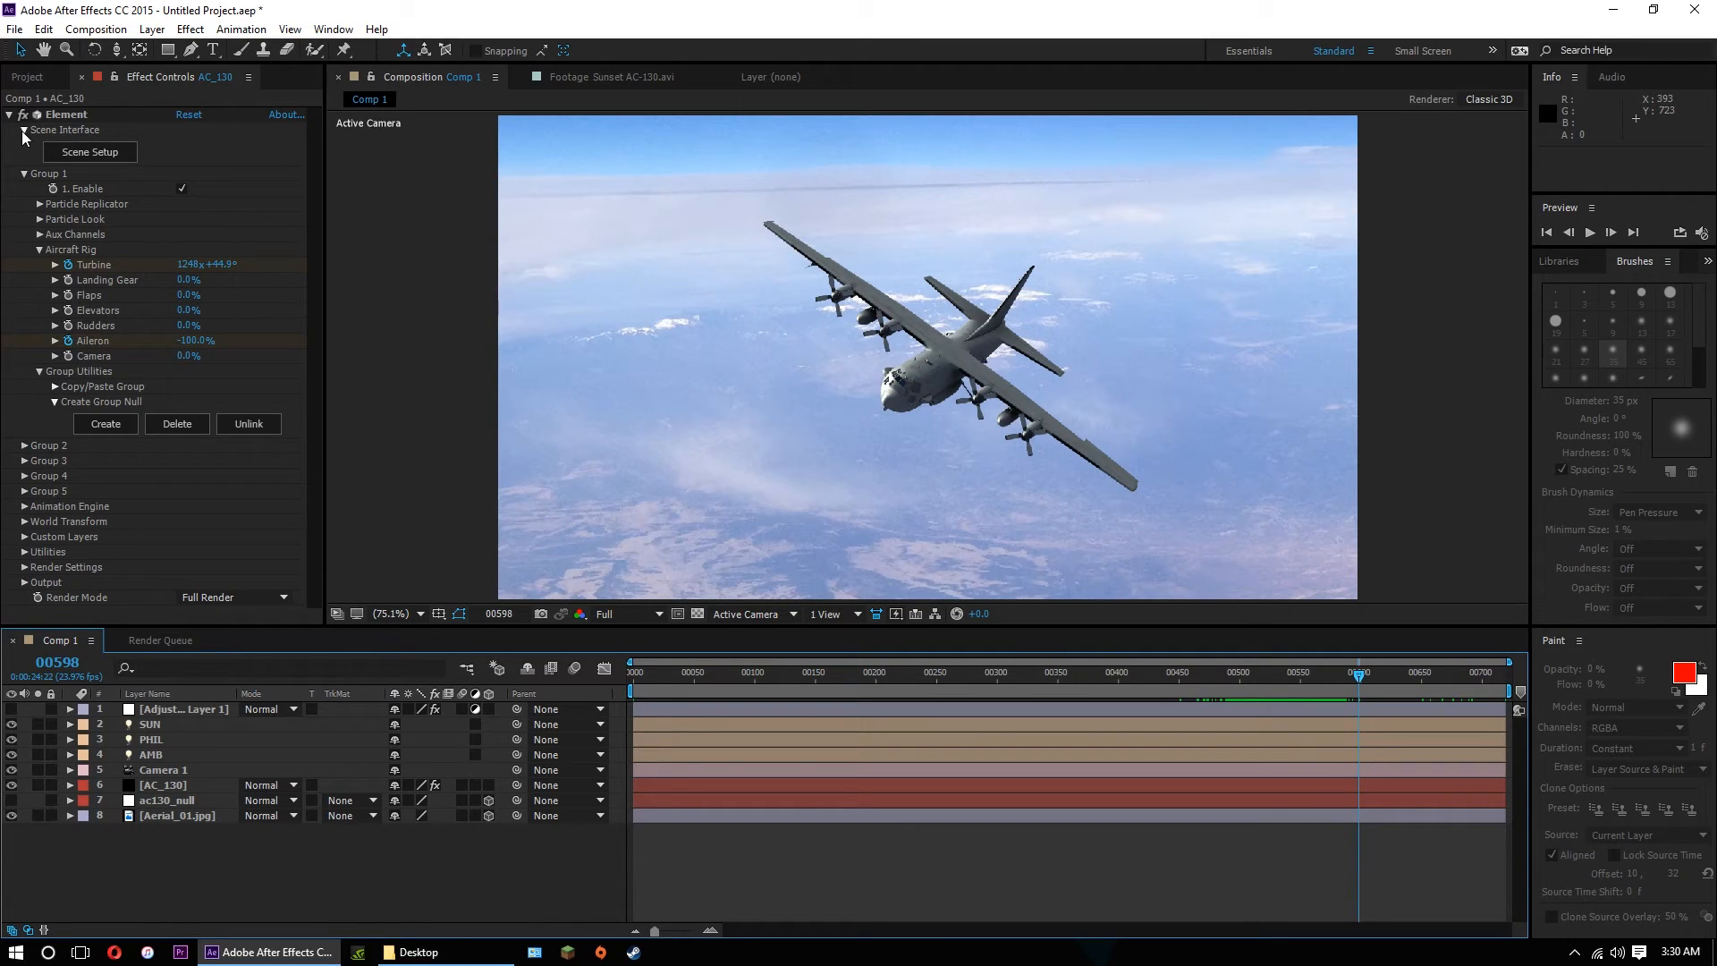
# Set the Element effect's Motion Blur Samples to 116 and preview the shot from frame 437.
pyautogui.click(21, 175)
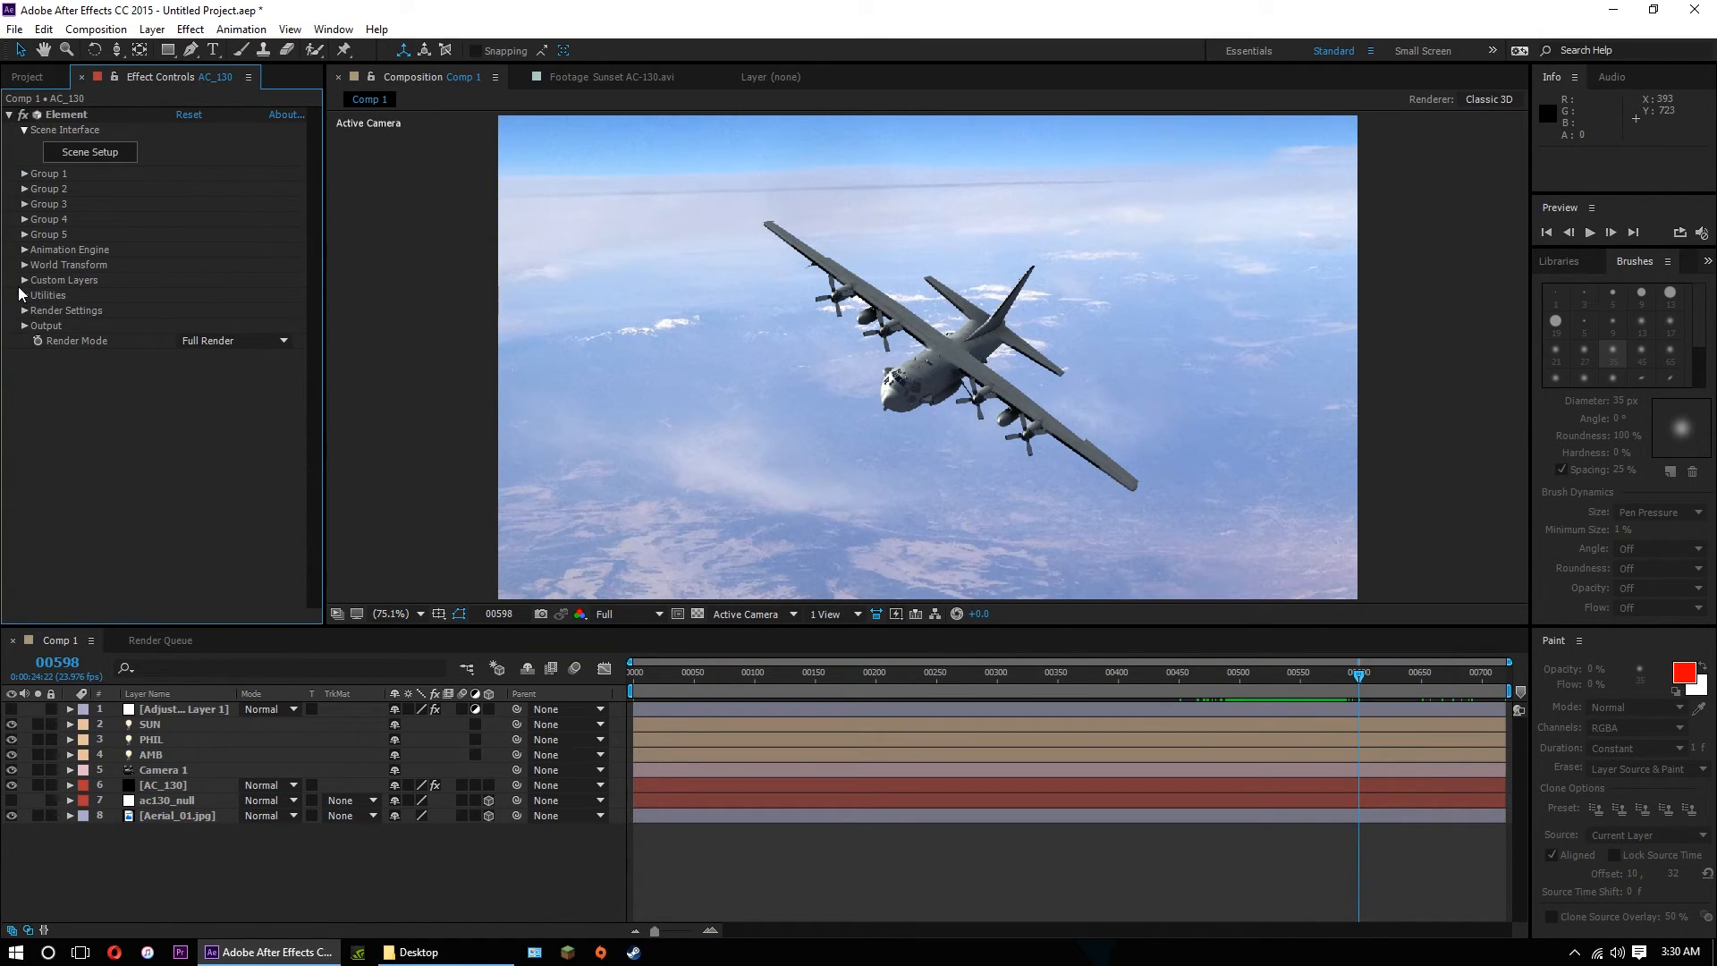
pyautogui.click(23, 310)
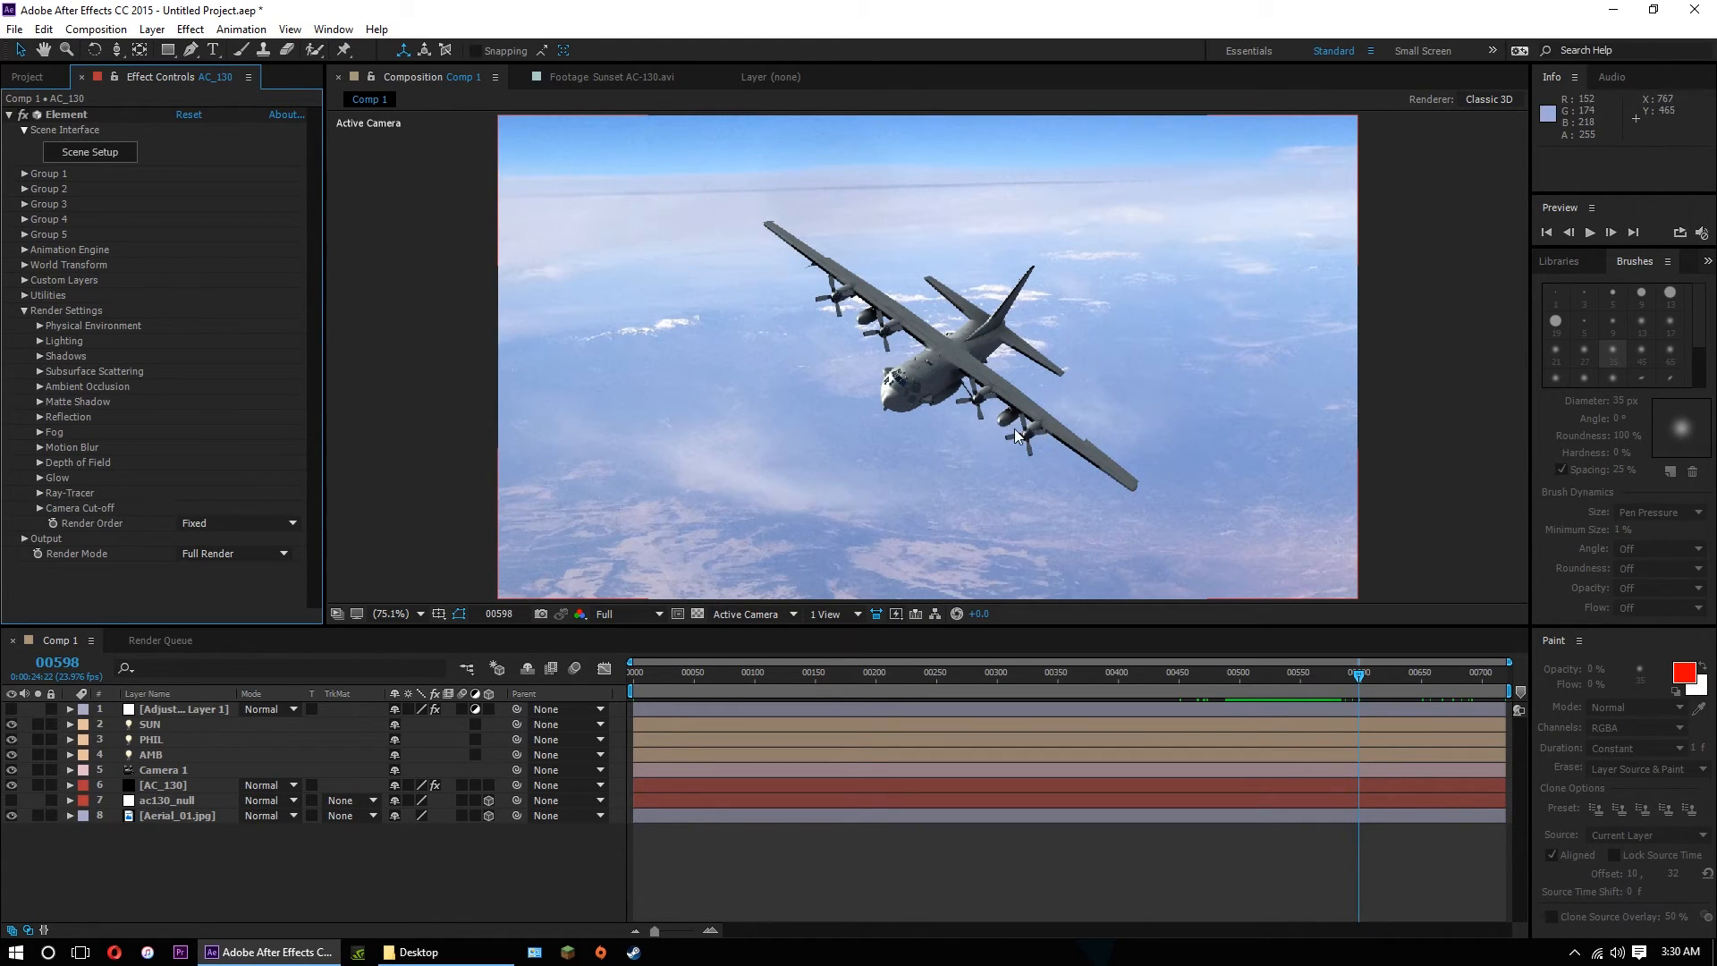
pyautogui.click(39, 448)
pyautogui.click(53, 478)
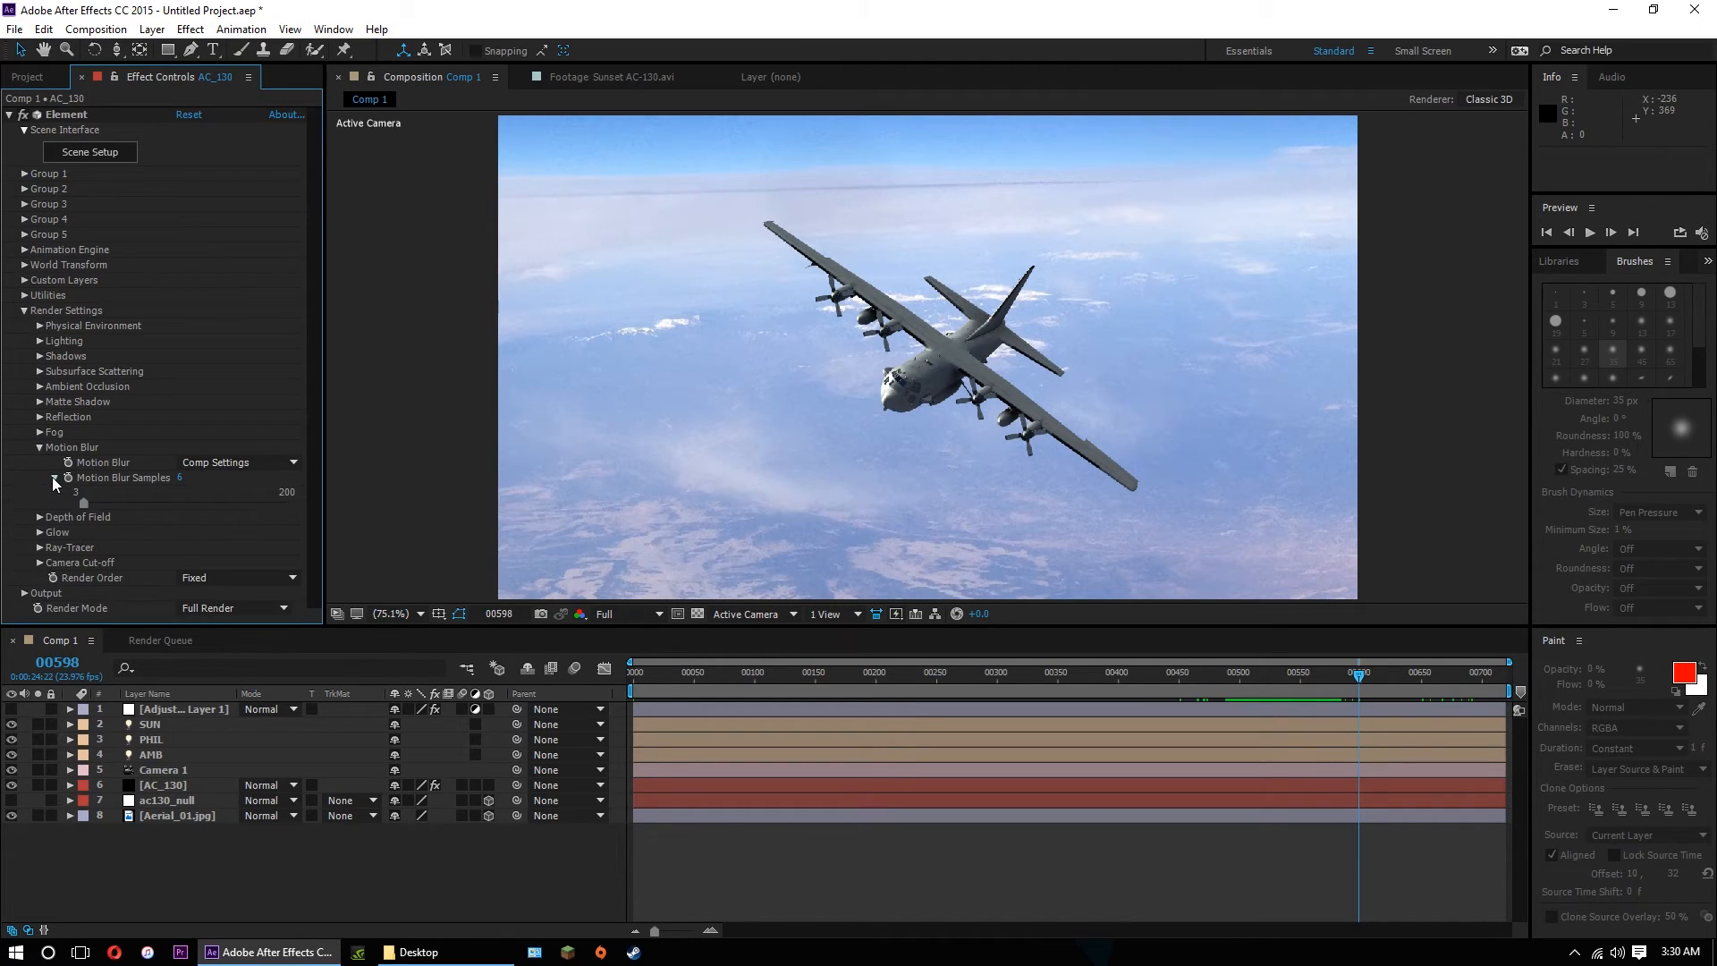
pyautogui.moveTo(178, 484); pyautogui.dragTo(285, 490)
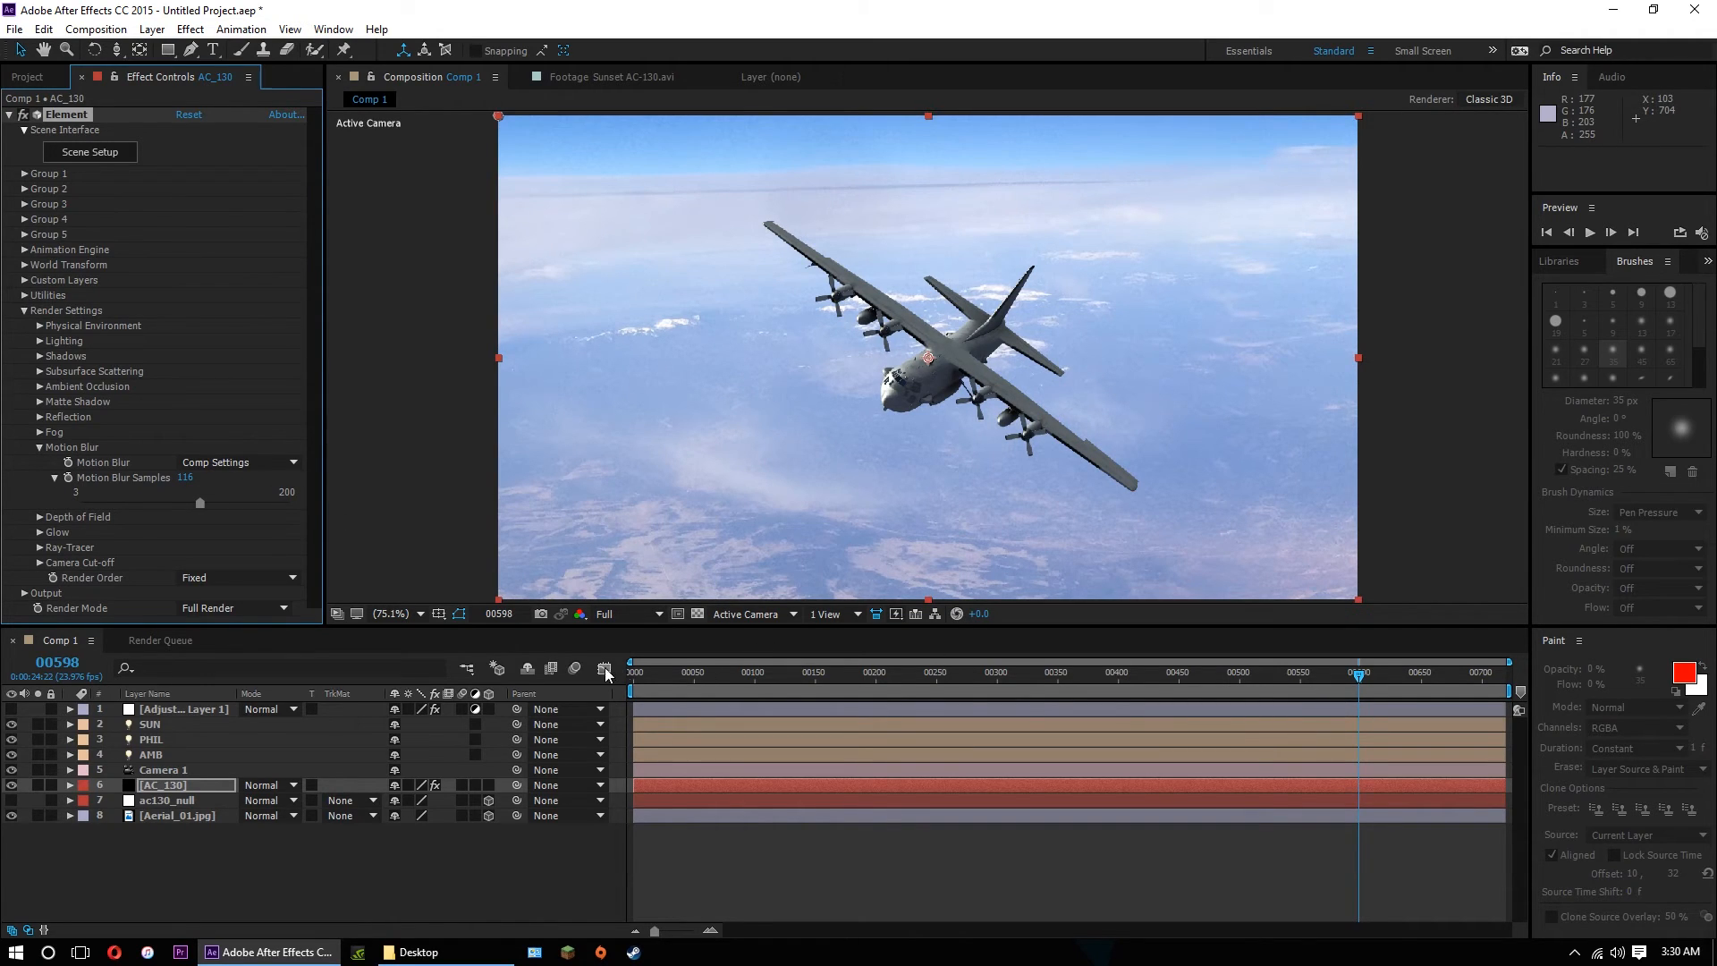
pyautogui.moveTo(1291, 673); pyautogui.dragTo(1163, 672)
pyautogui.press('space')
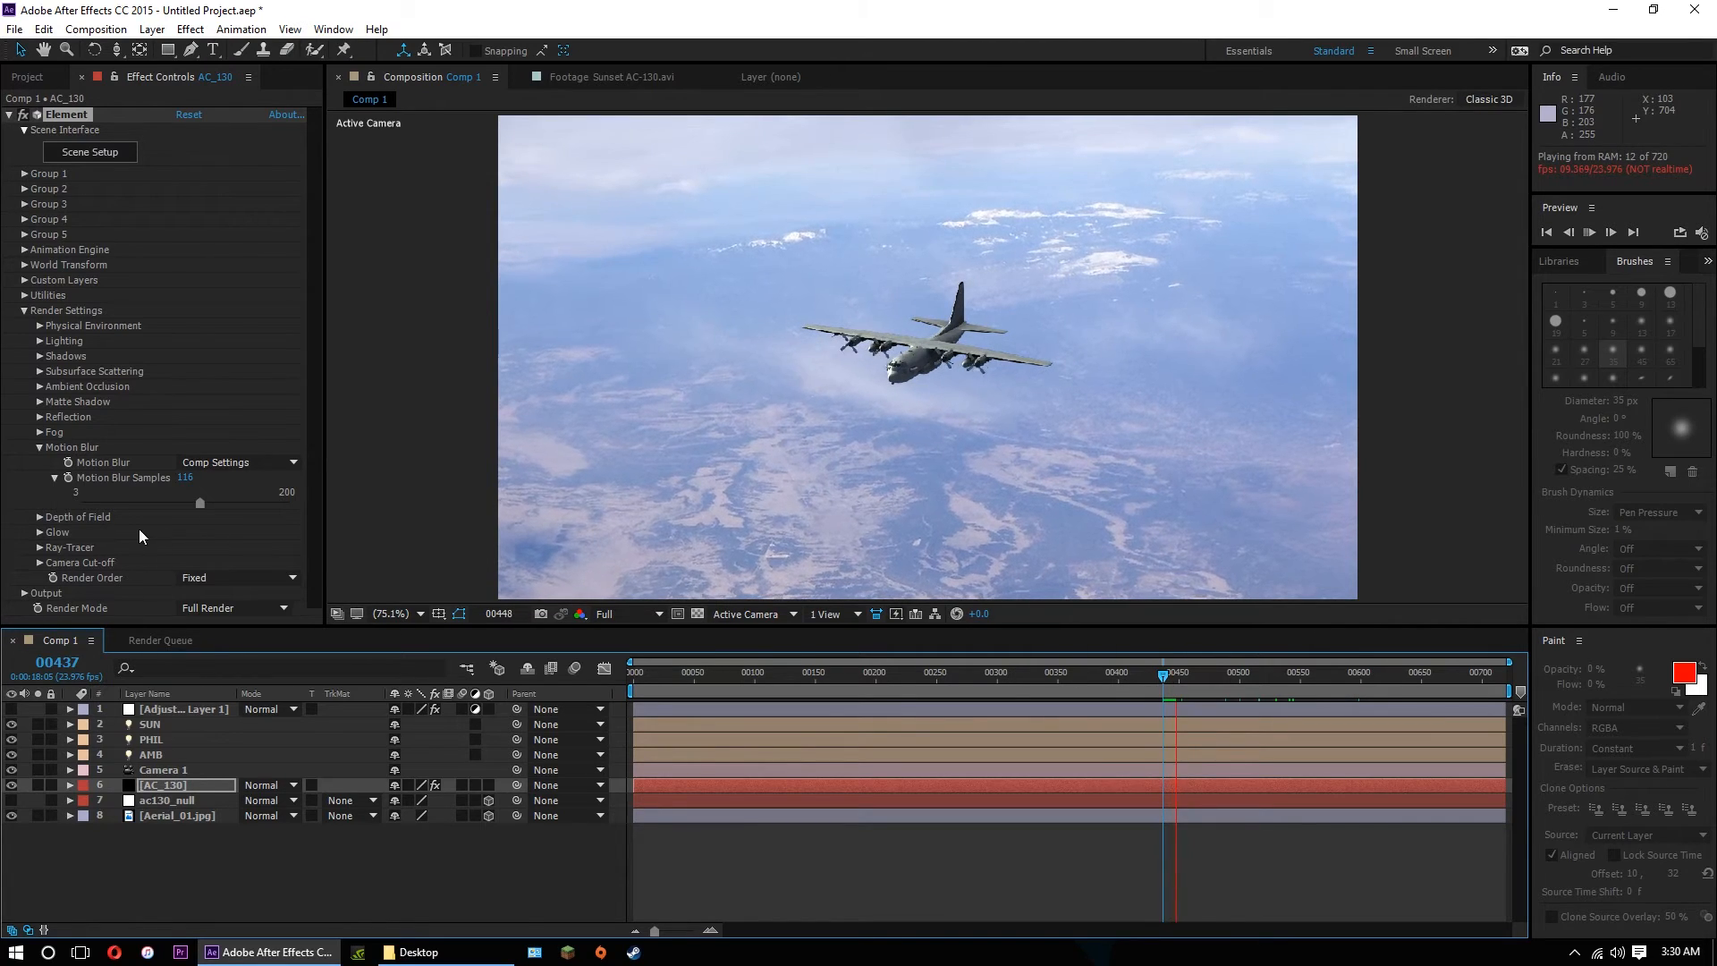
# Turn the Element effect's Motion Blur on and set its Shutter Angle to 263.
pyautogui.press('space')
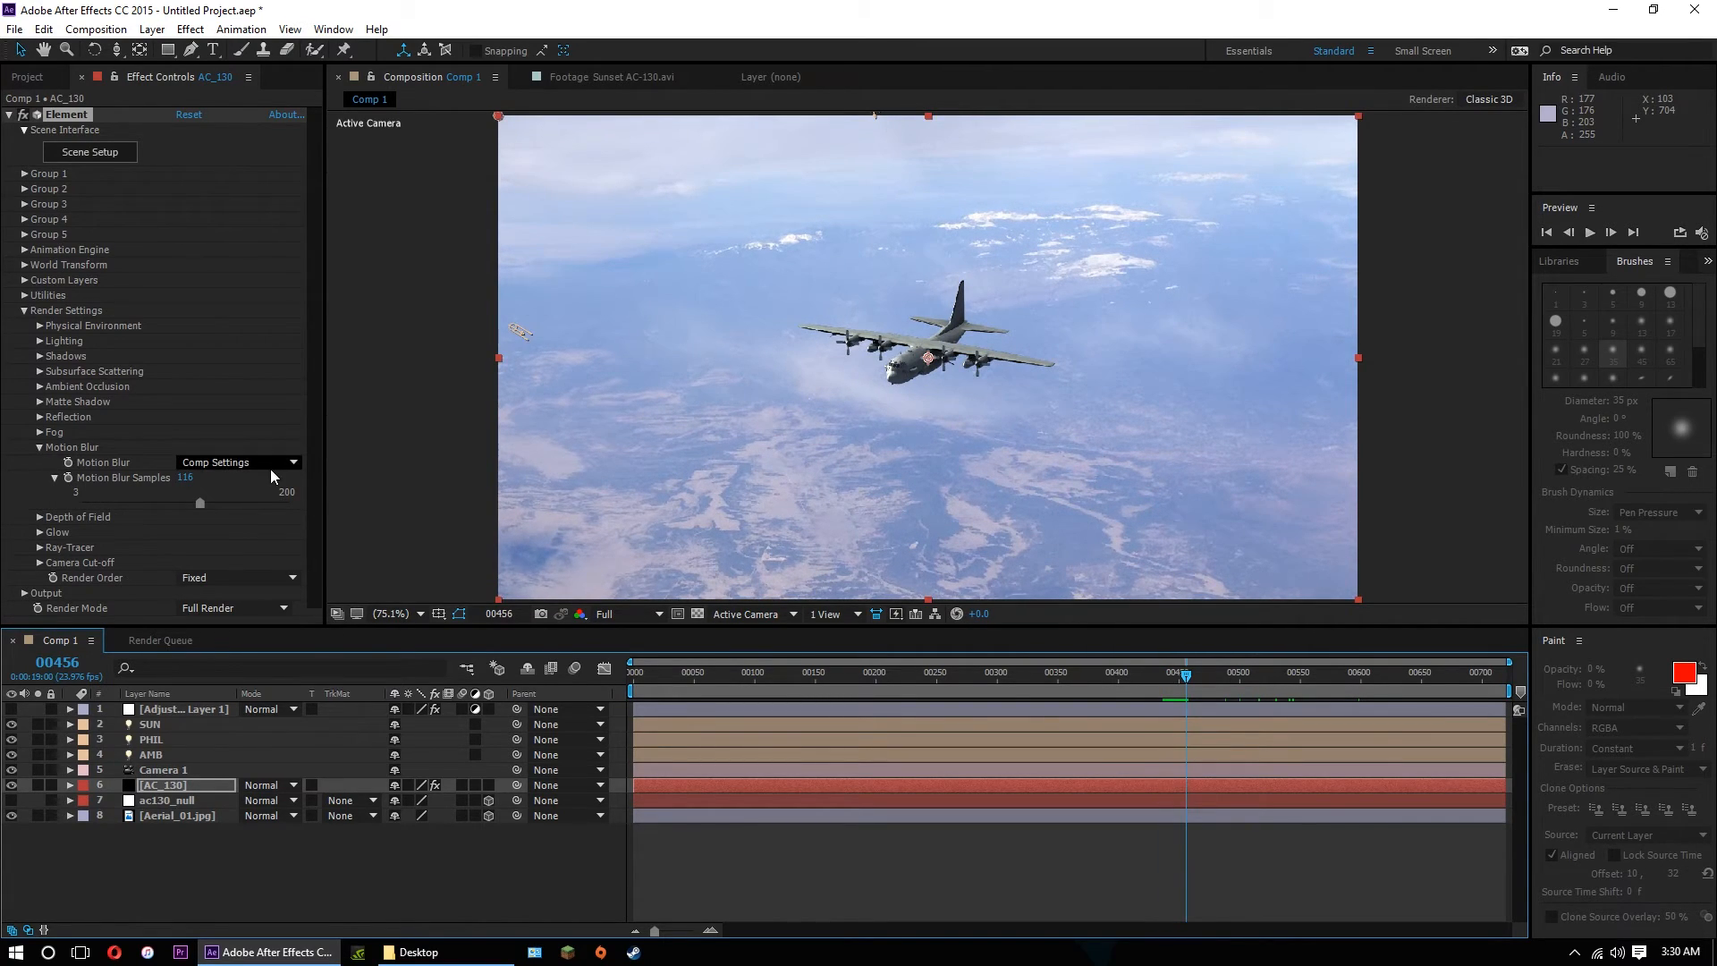
pyautogui.click(270, 463)
pyautogui.click(261, 500)
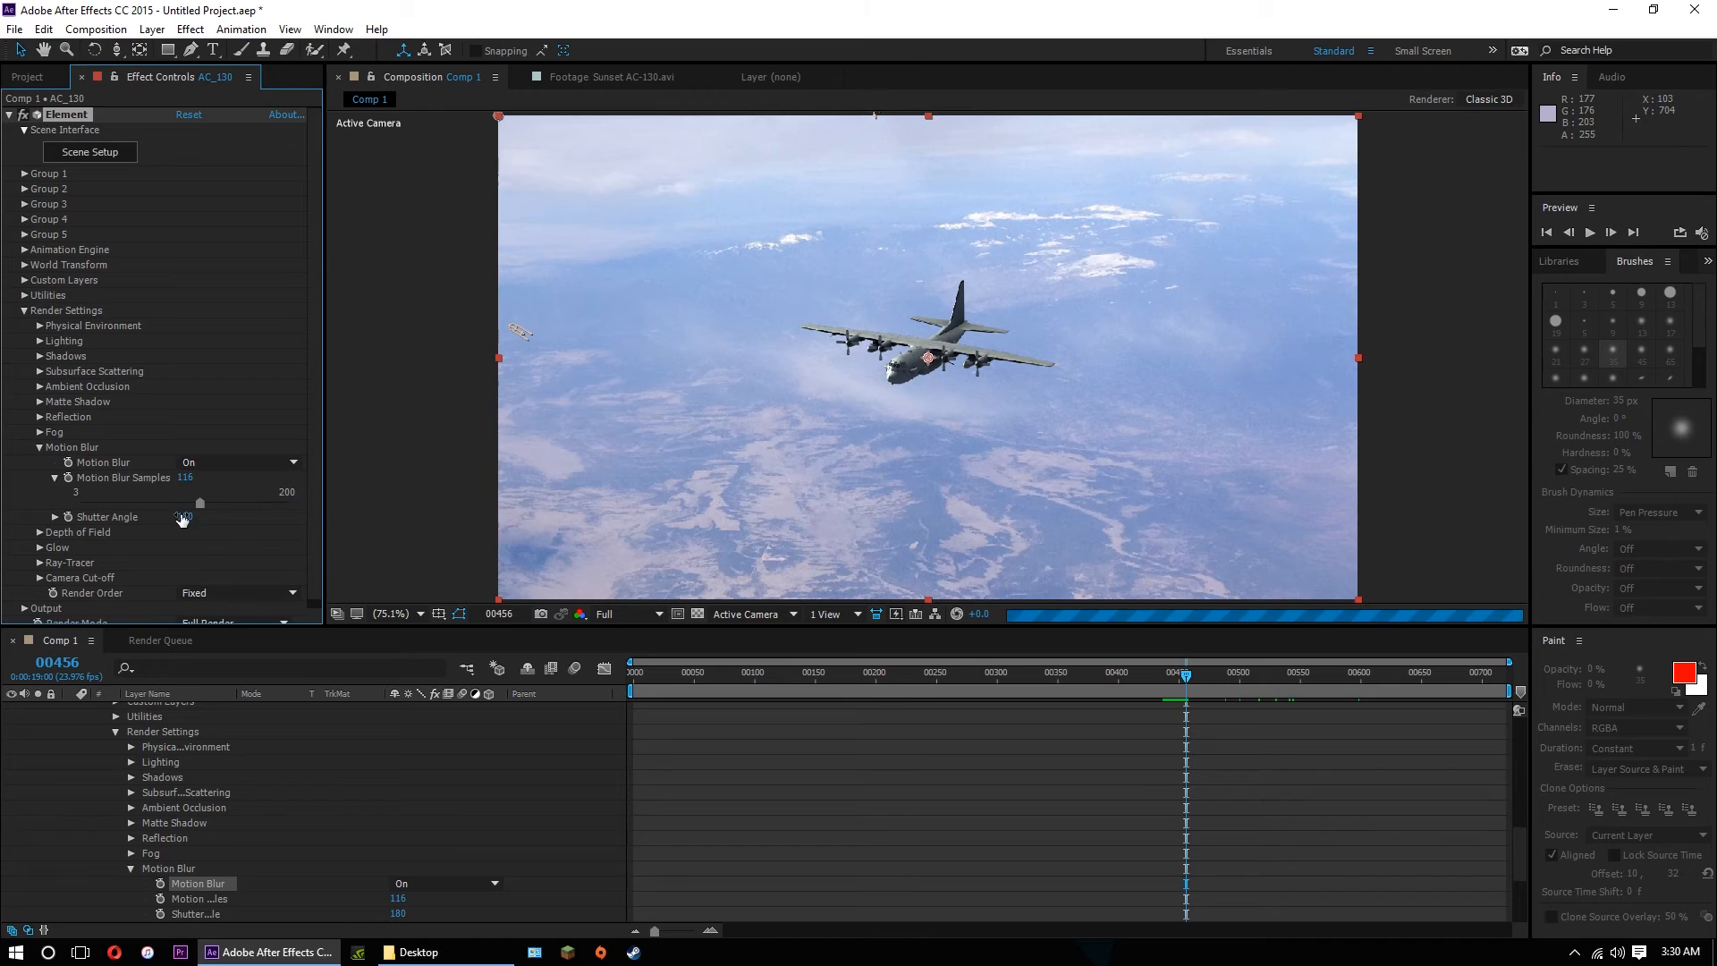
pyautogui.moveTo(185, 523); pyautogui.dragTo(287, 537)
pyautogui.scroll(10, 118, 773)
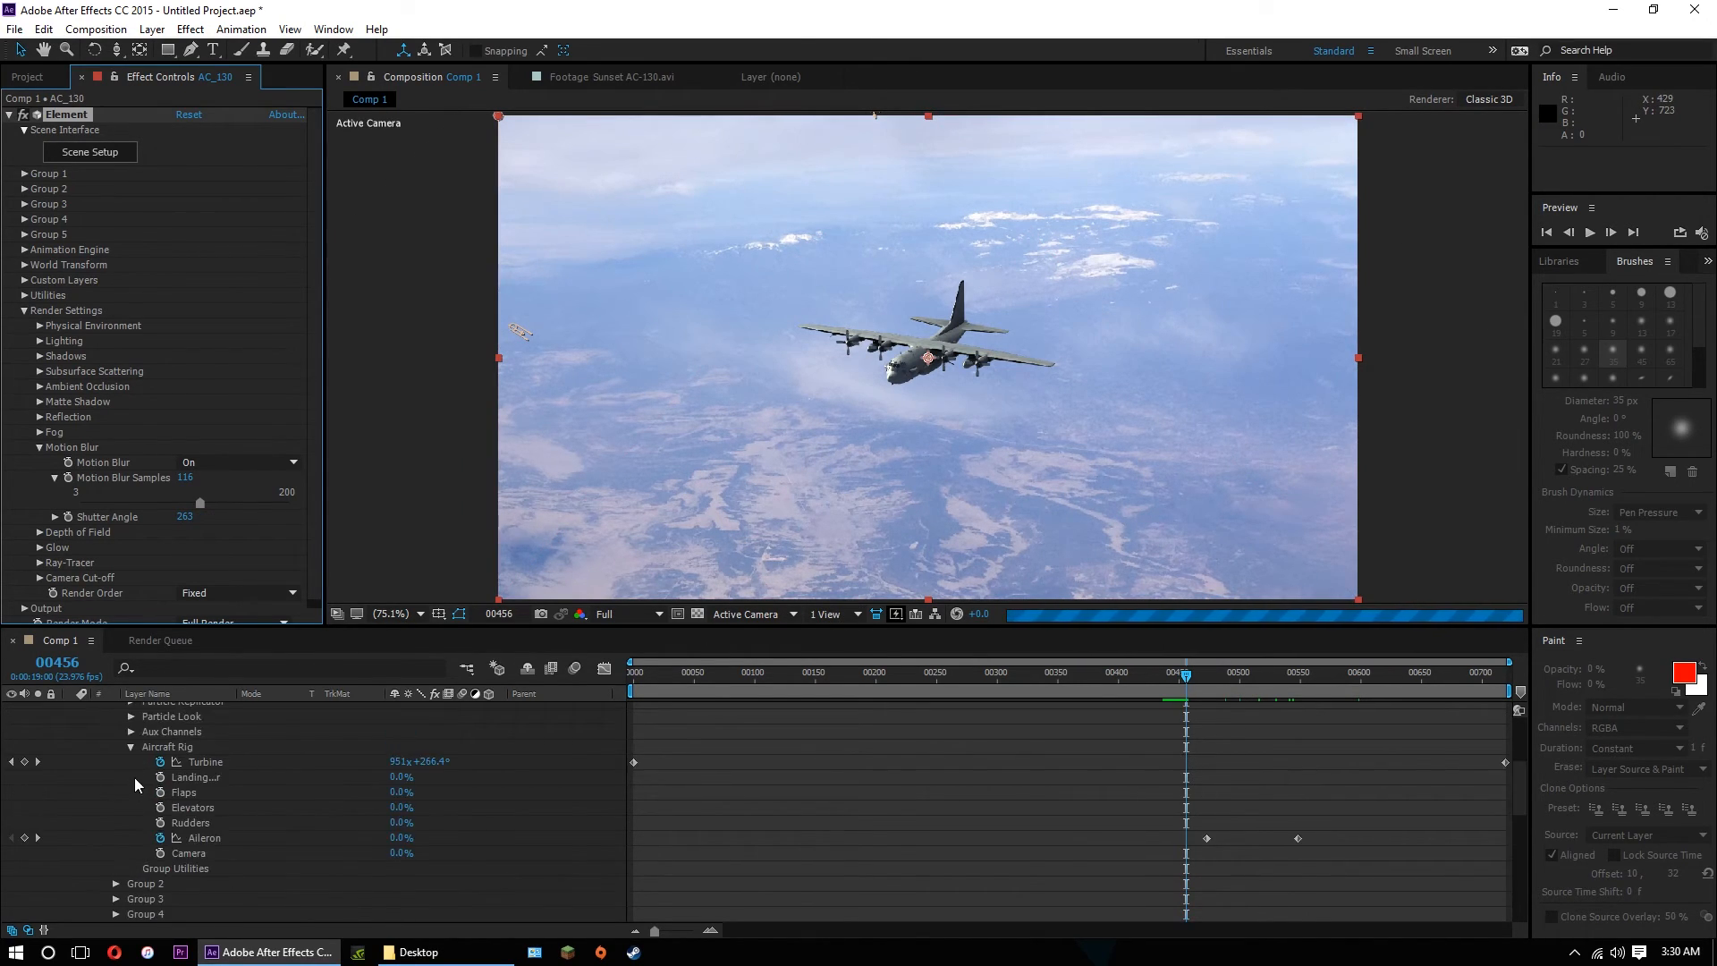
pyautogui.click(69, 785)
pyautogui.click(69, 785)
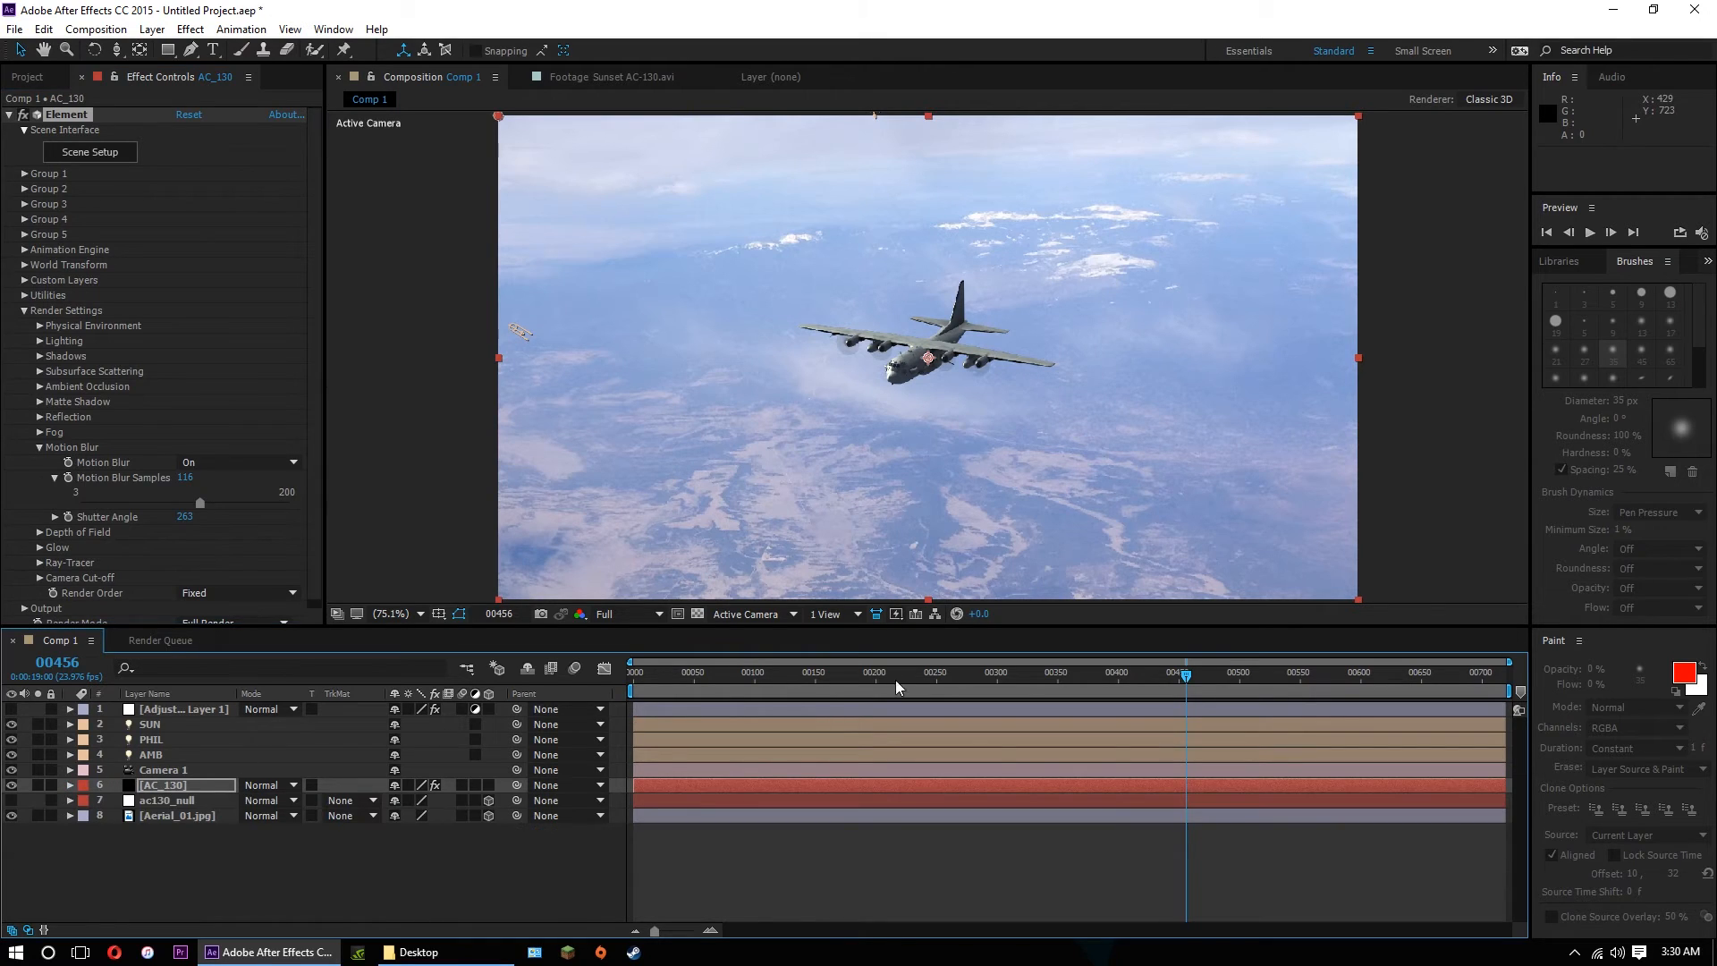
# Inspect the propeller blur up close at frame 456 and preview the aircraft from frame 560.
pyautogui.scroll(3, 981, 427)
pyautogui.scroll(-1, 980, 427)
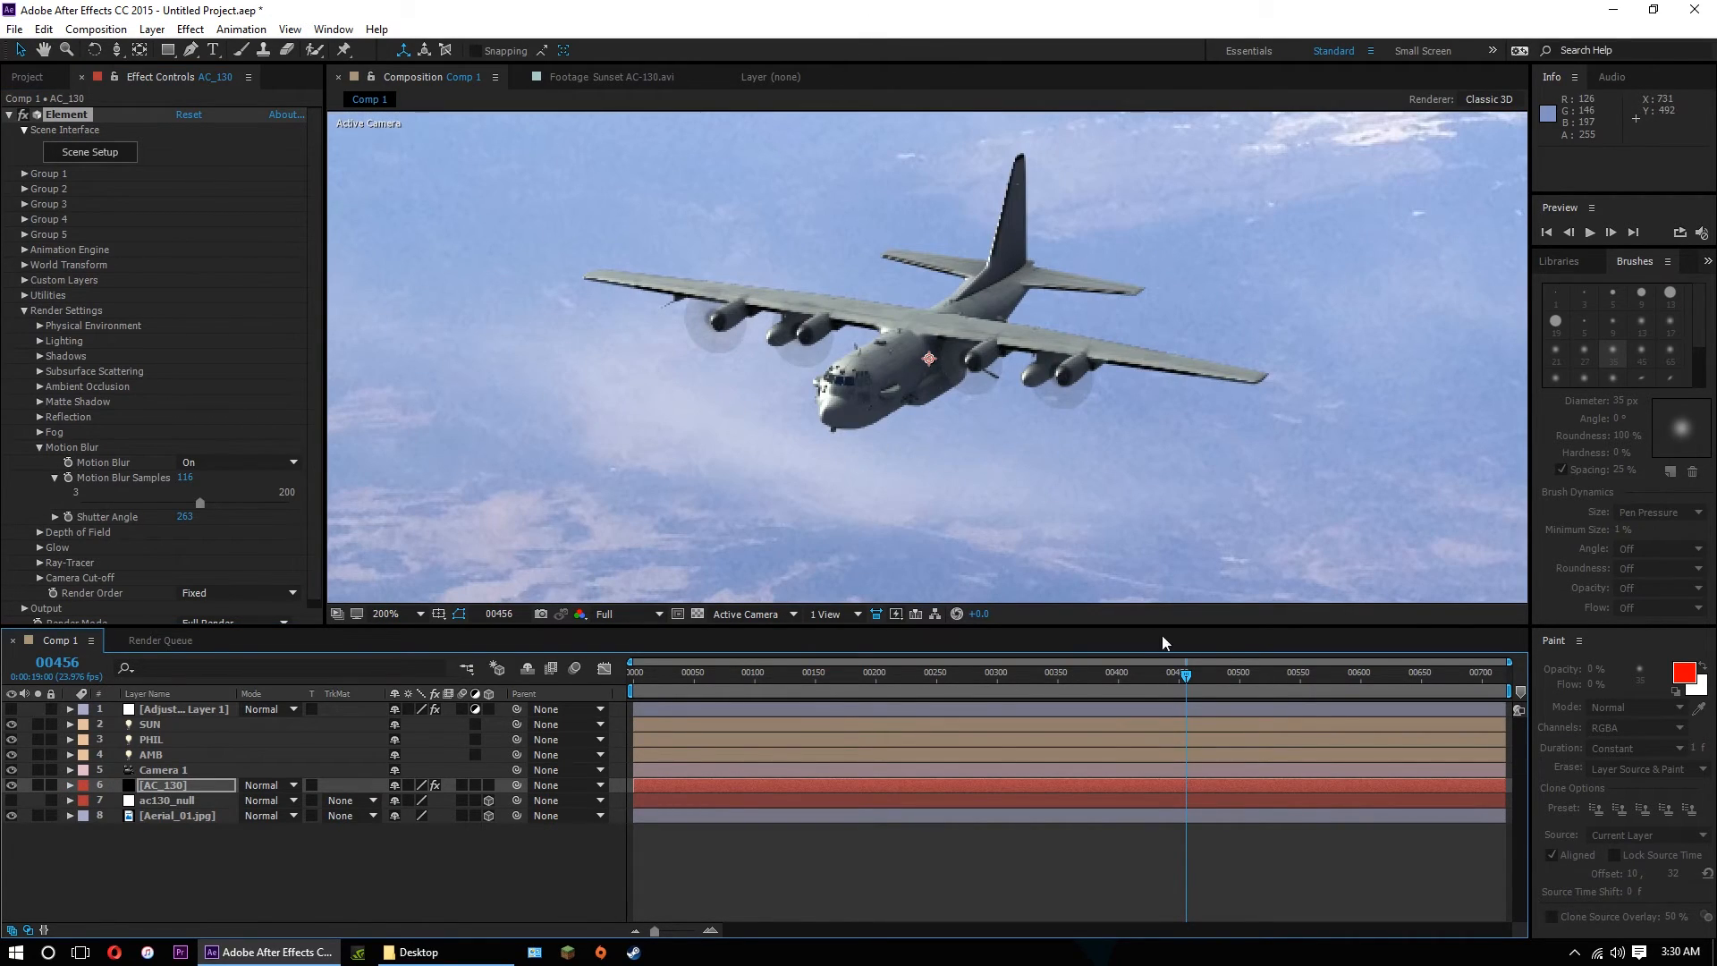
pyautogui.click(1312, 677)
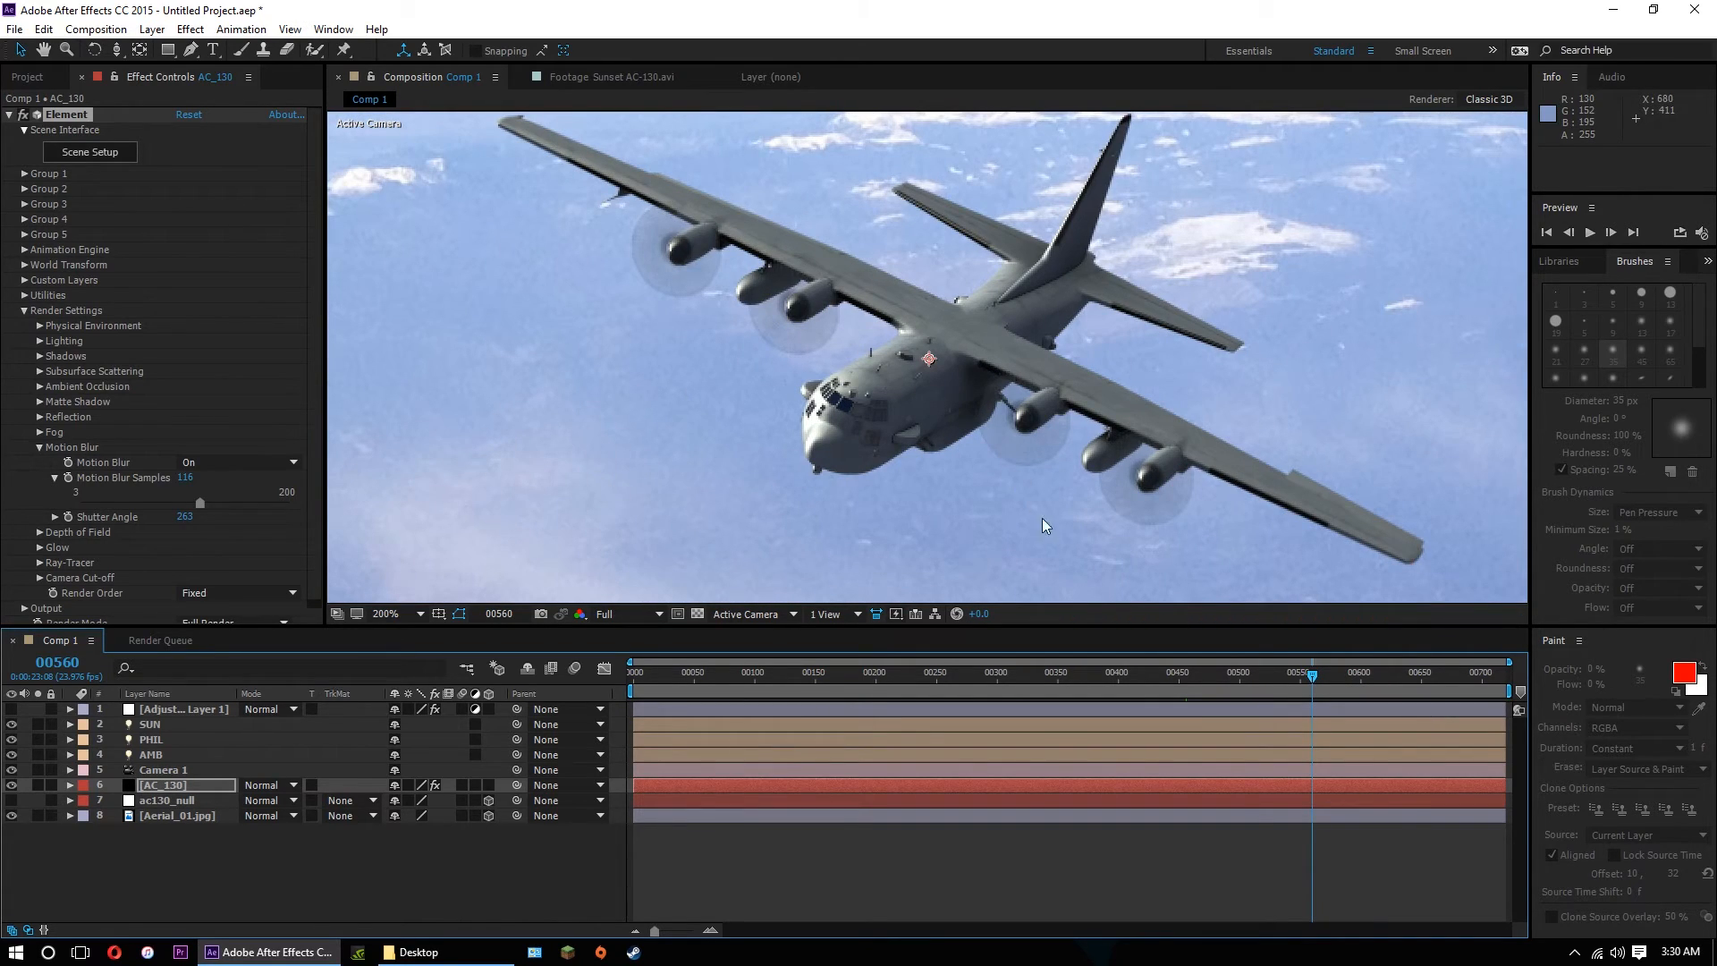
pyautogui.press('space')
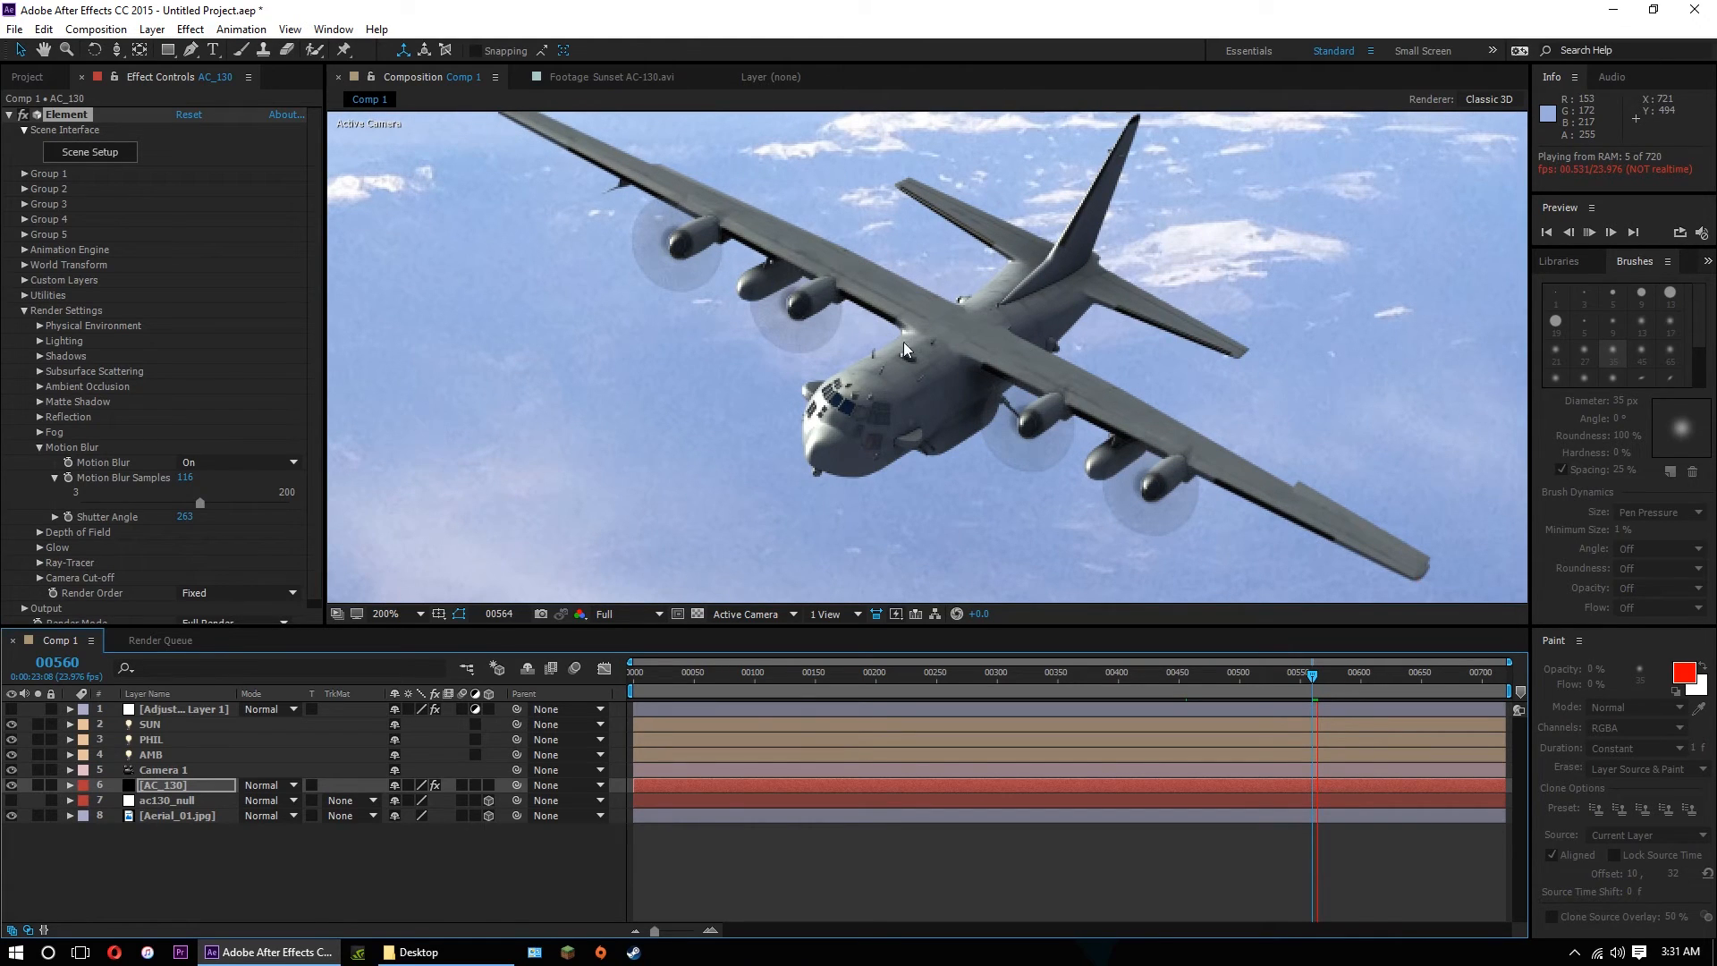
pyautogui.scroll(-1, 877, 381)
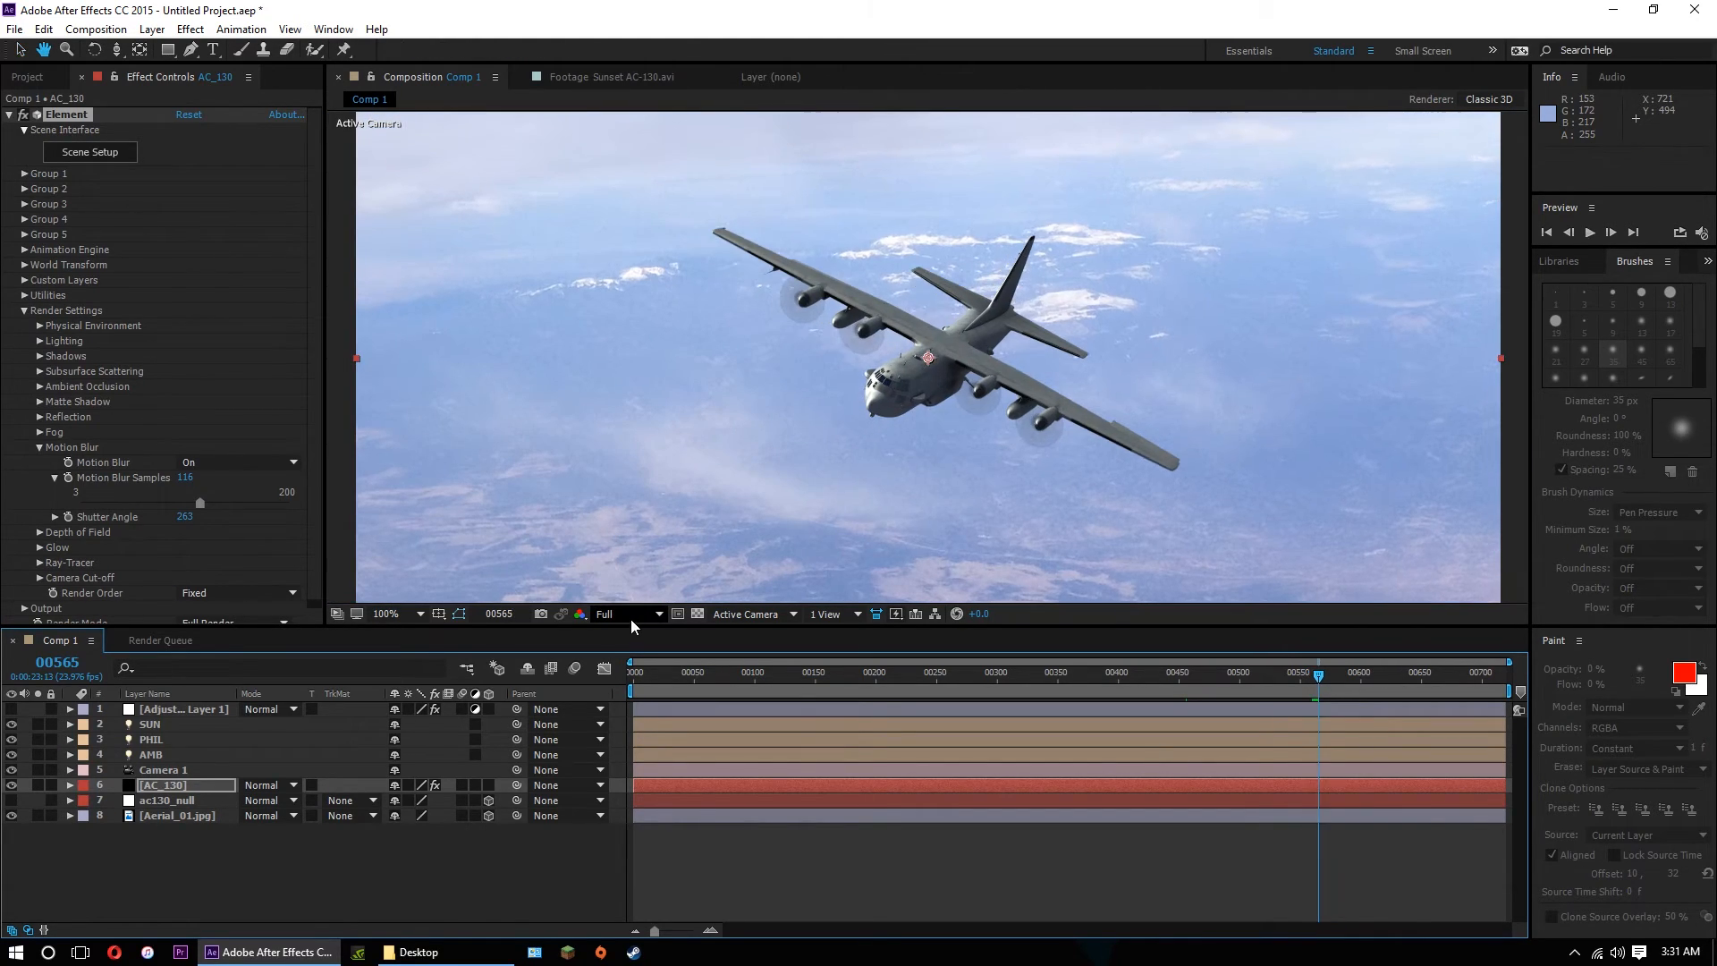
# Preview the whole frame from the start of the composition at Third resolution.
pyautogui.click(630, 616)
pyautogui.click(667, 700)
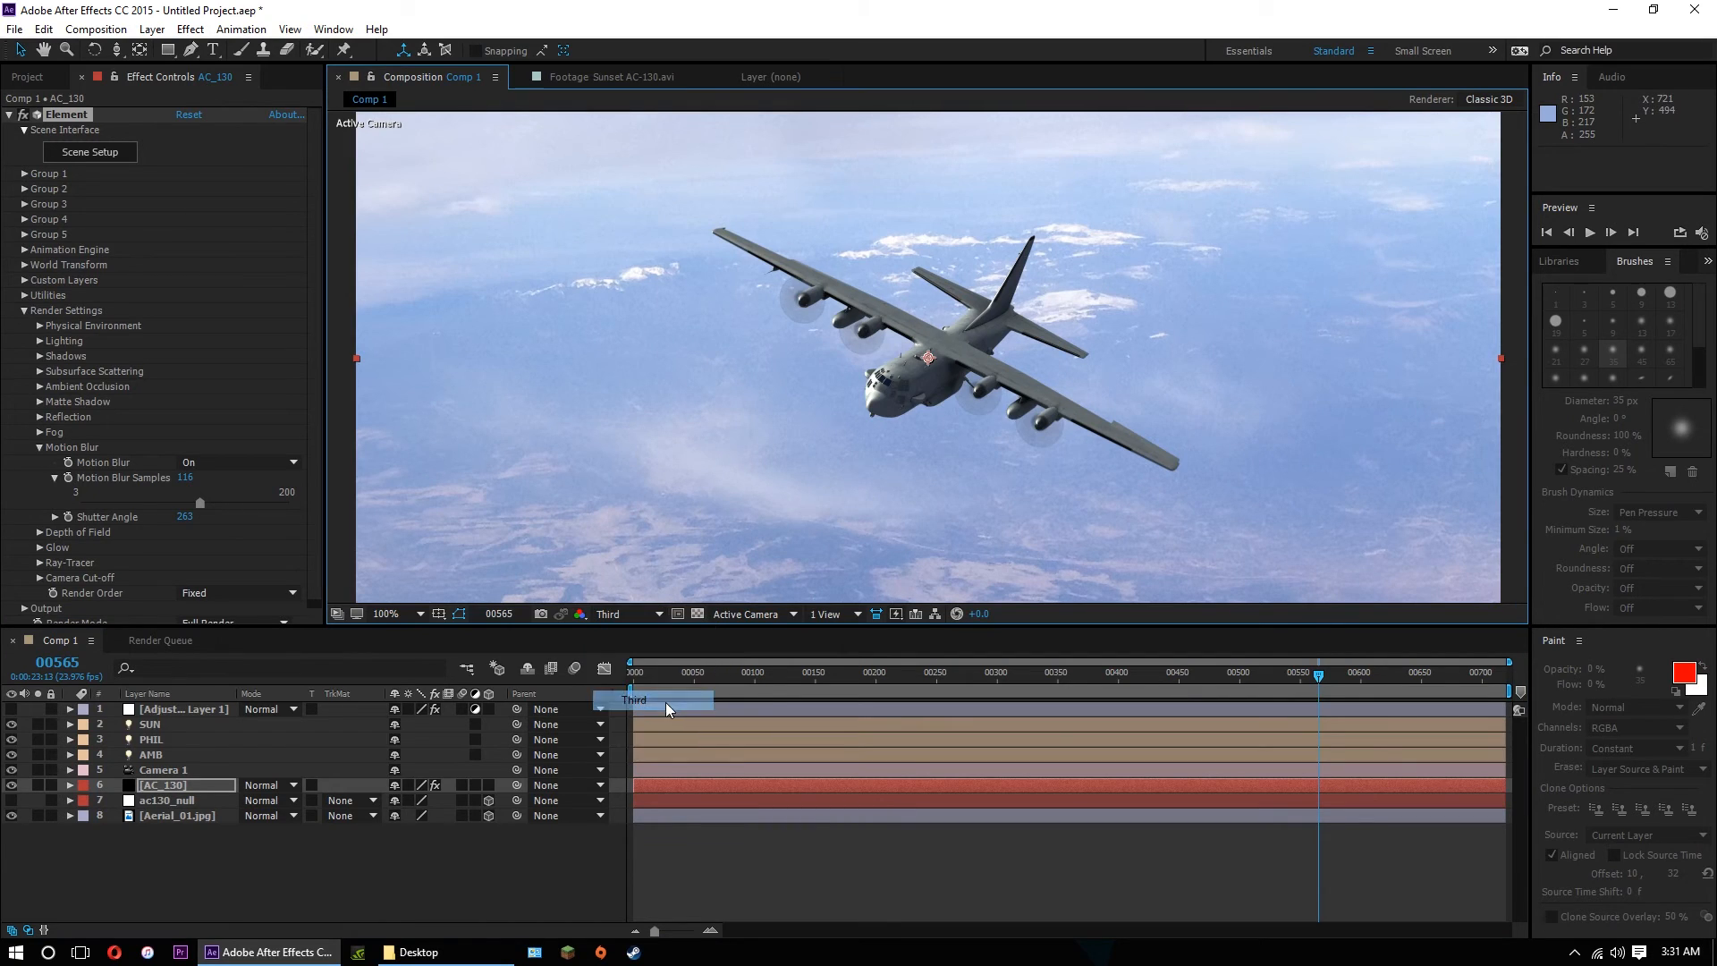
pyautogui.click(391, 614)
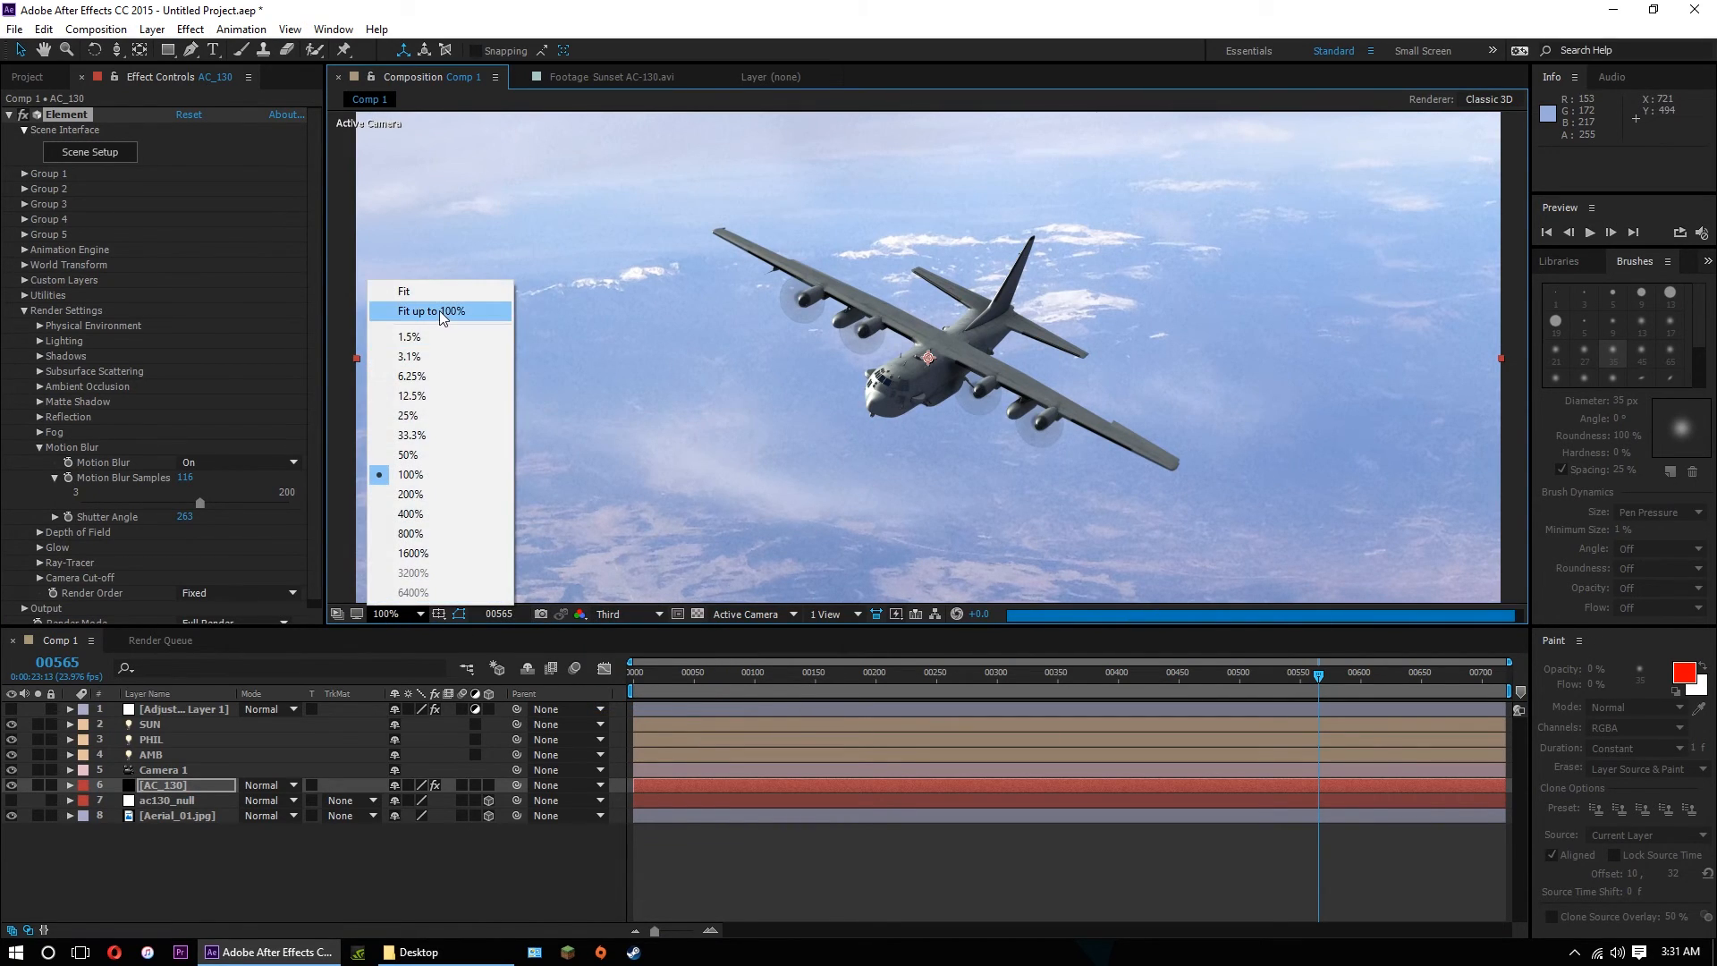
pyautogui.click(438, 310)
pyautogui.press('space')
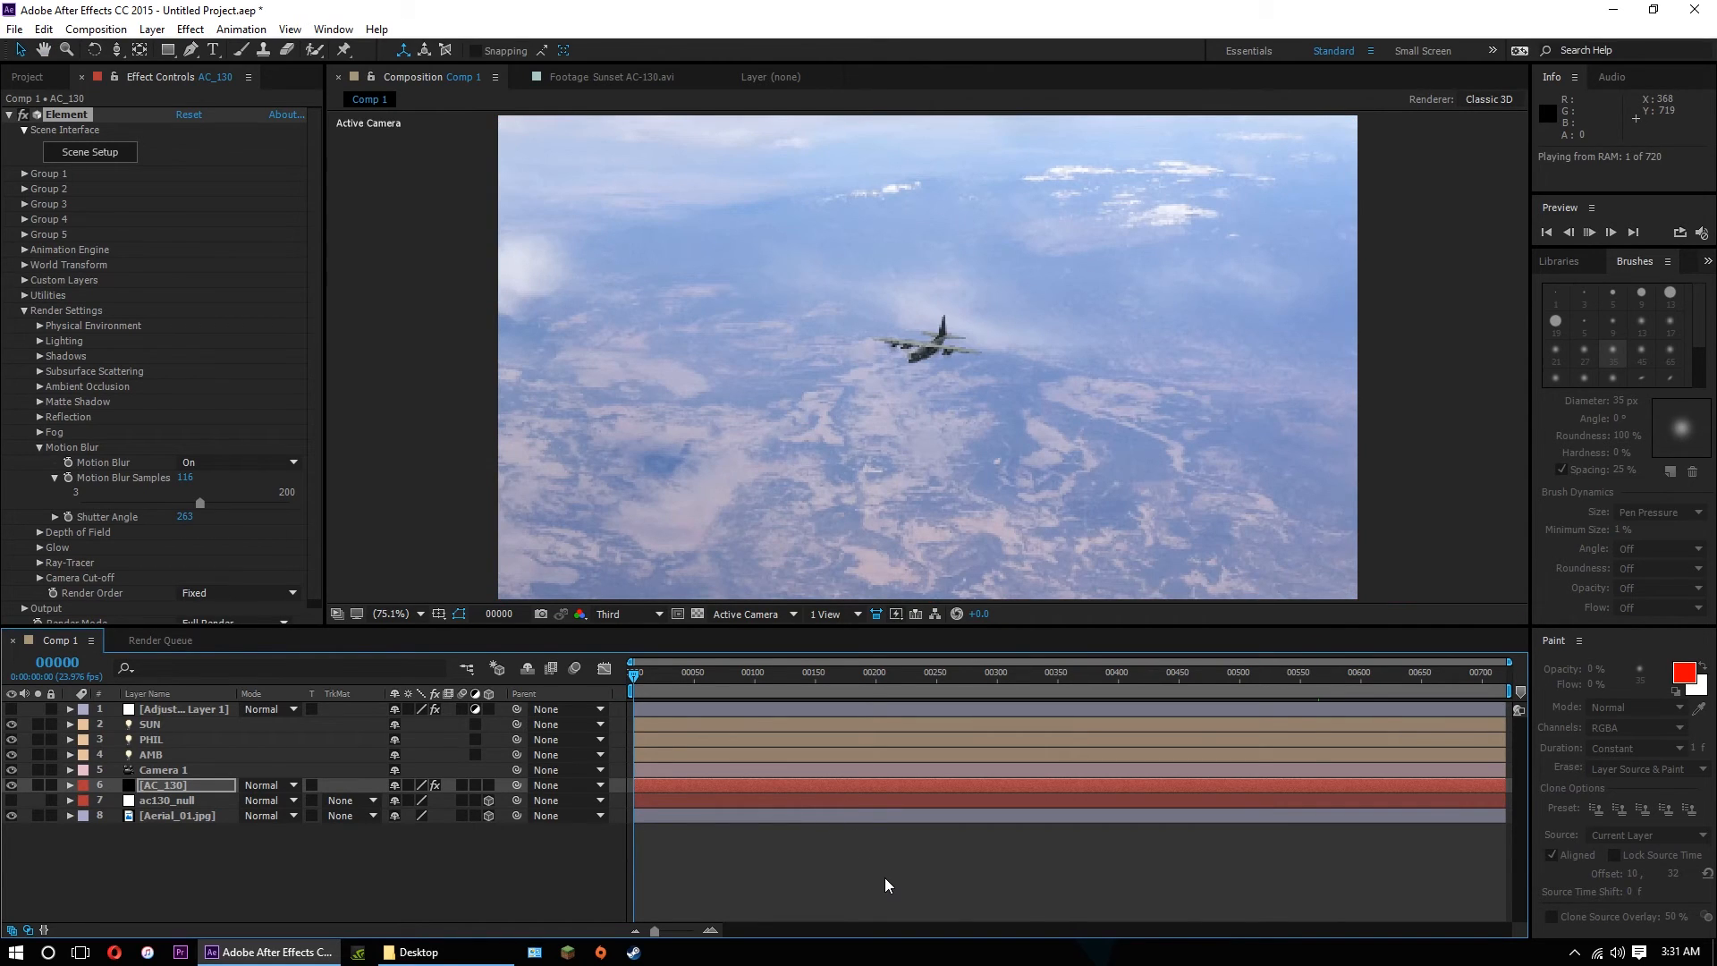
pyautogui.press('space')
pyautogui.press('space')
pyautogui.press('space')
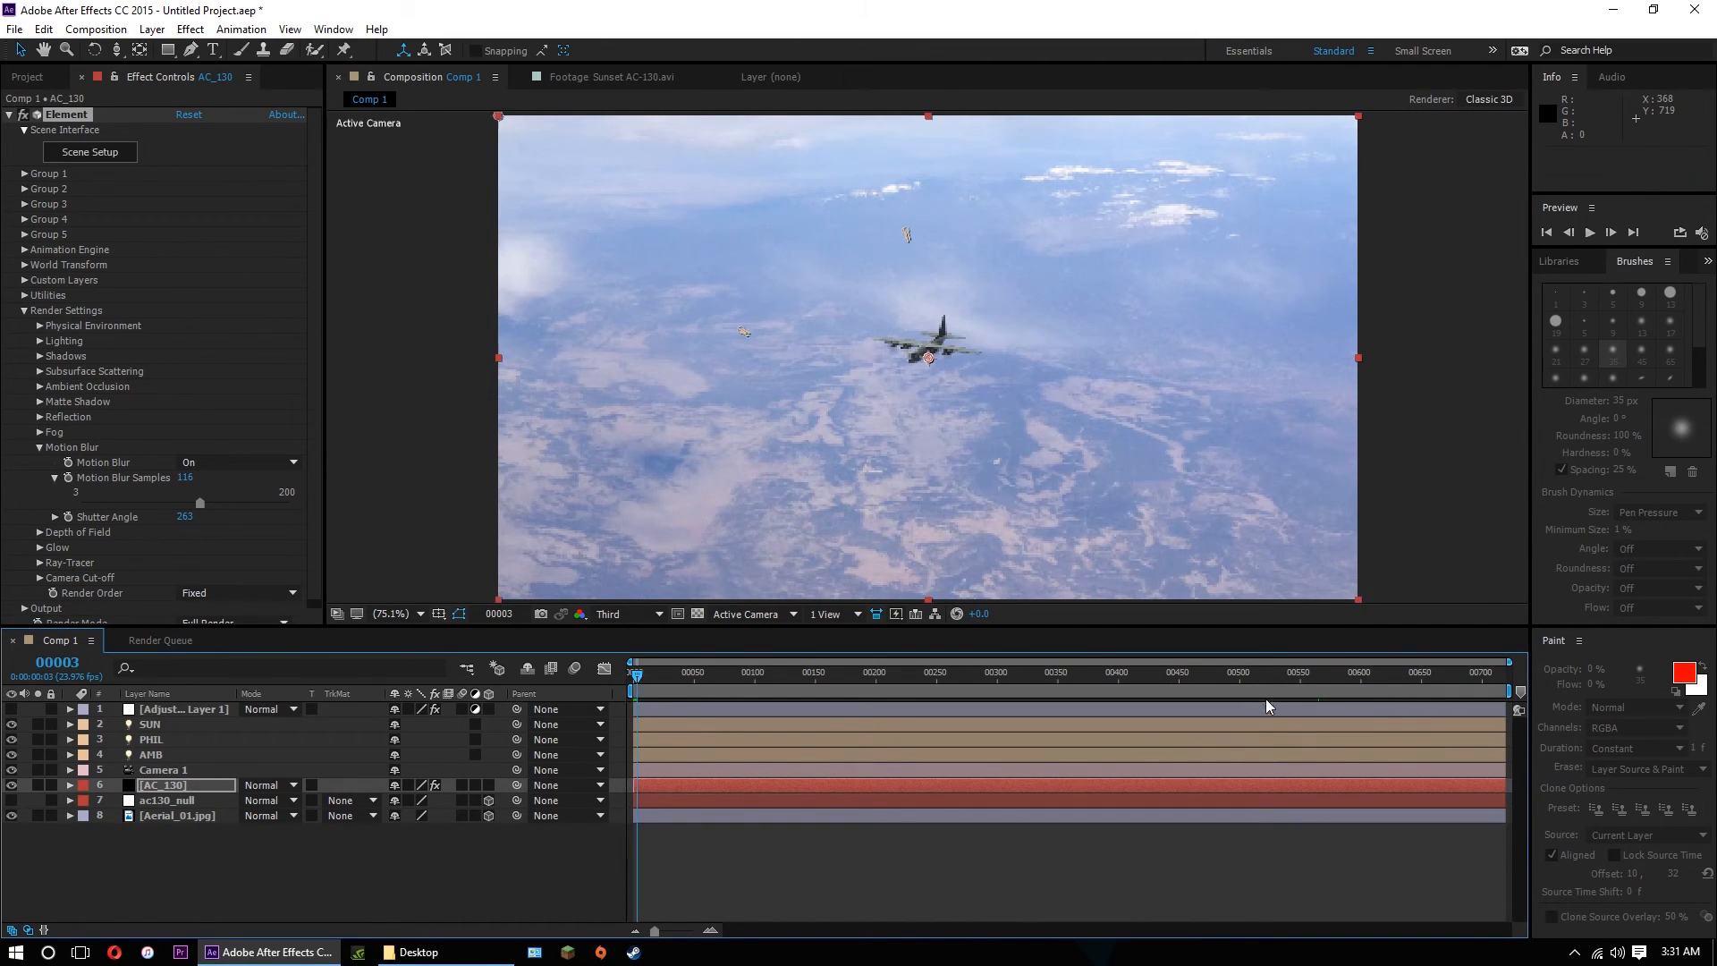
# Go to frame 690 and restore the composition preview to Full resolution.
pyautogui.moveTo(1362, 687); pyautogui.dragTo(1474, 685)
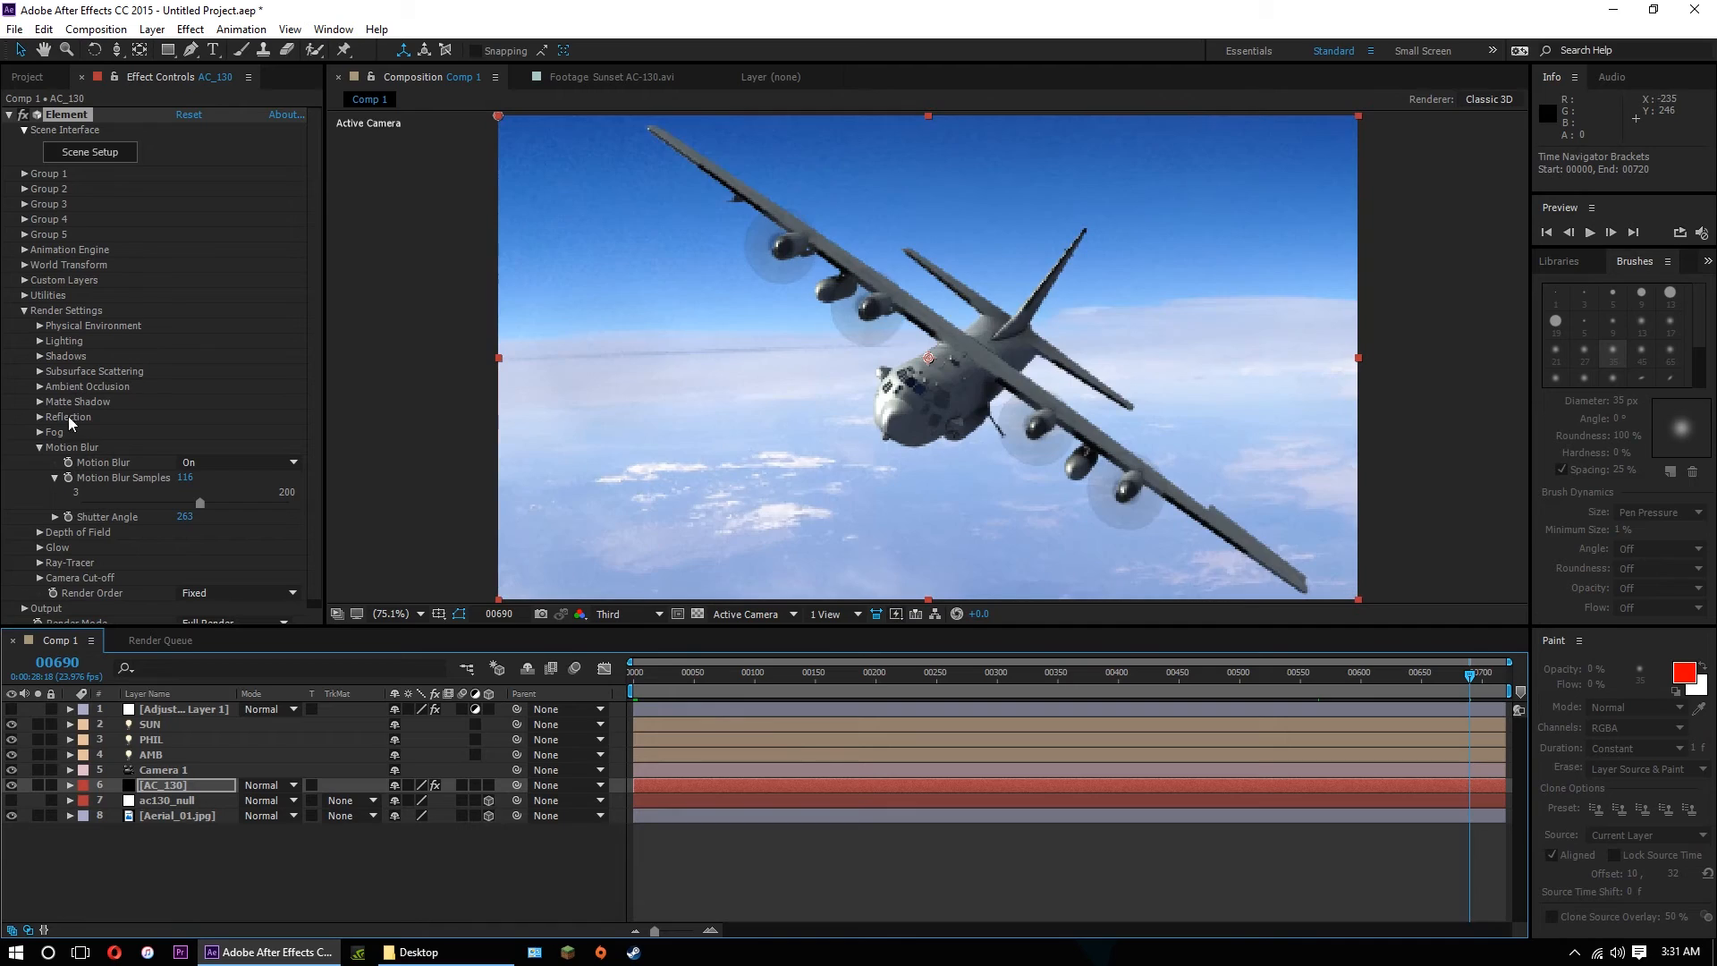
pyautogui.click(40, 449)
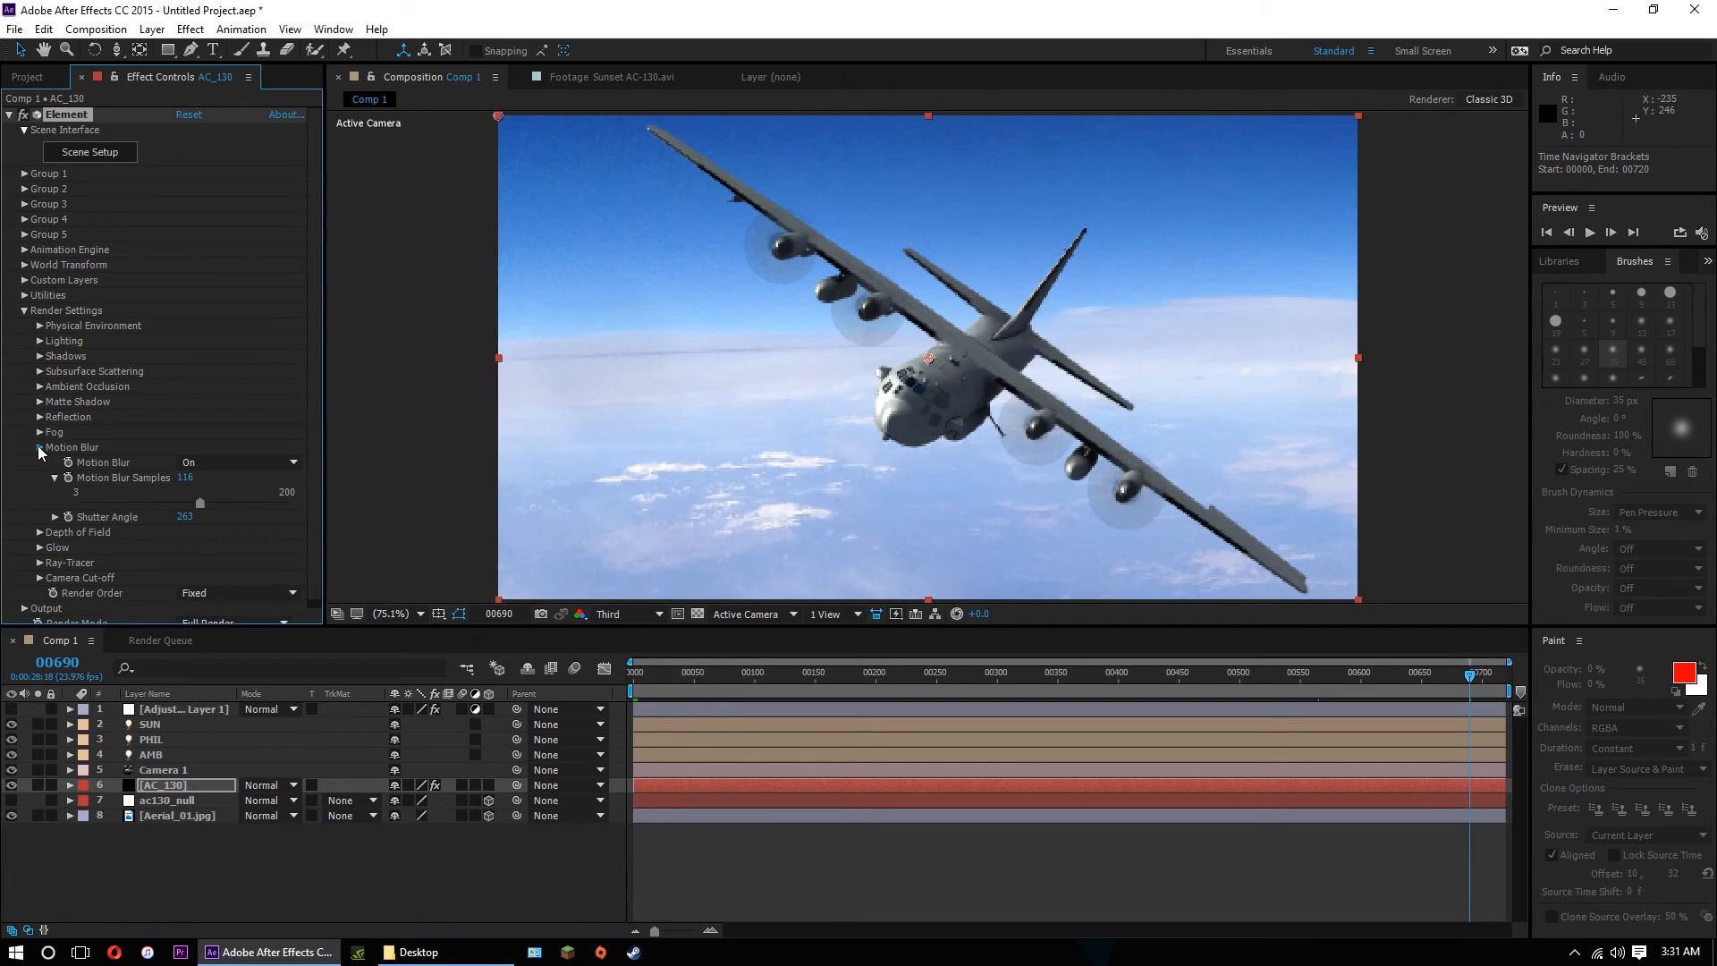
pyautogui.click(630, 614)
pyautogui.click(637, 660)
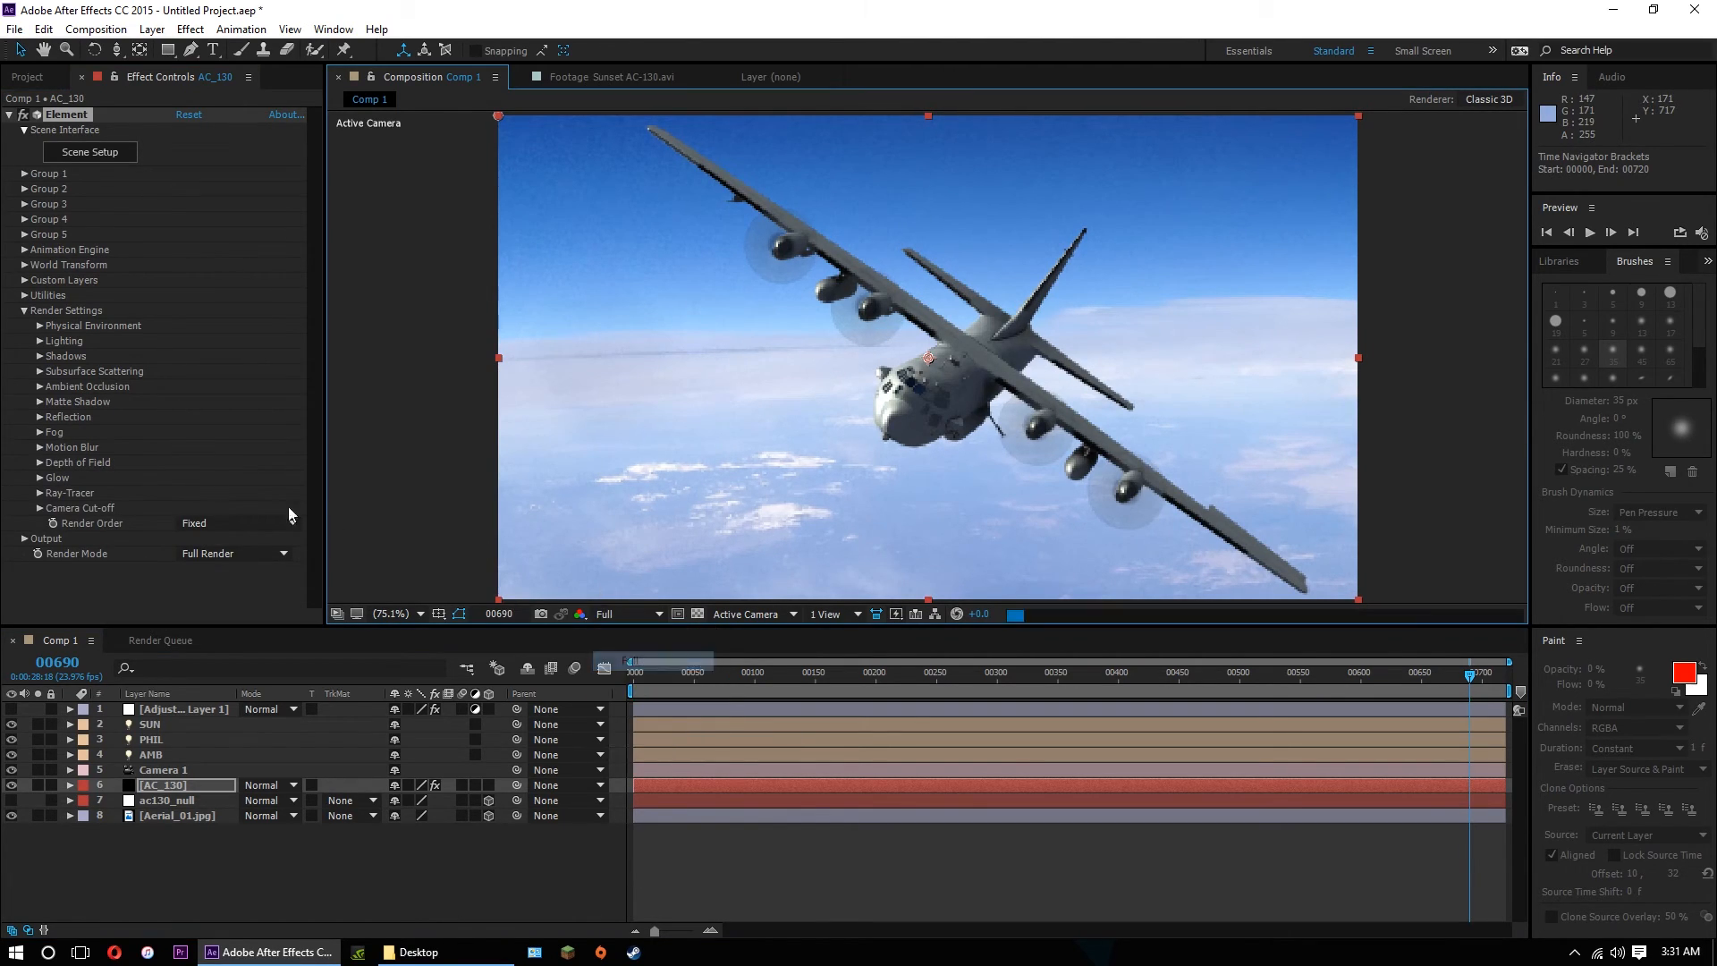
# Enable ambient occlusion in Element's render settings and set the AO Mode to Ray-Traced.
pyautogui.click(38, 495)
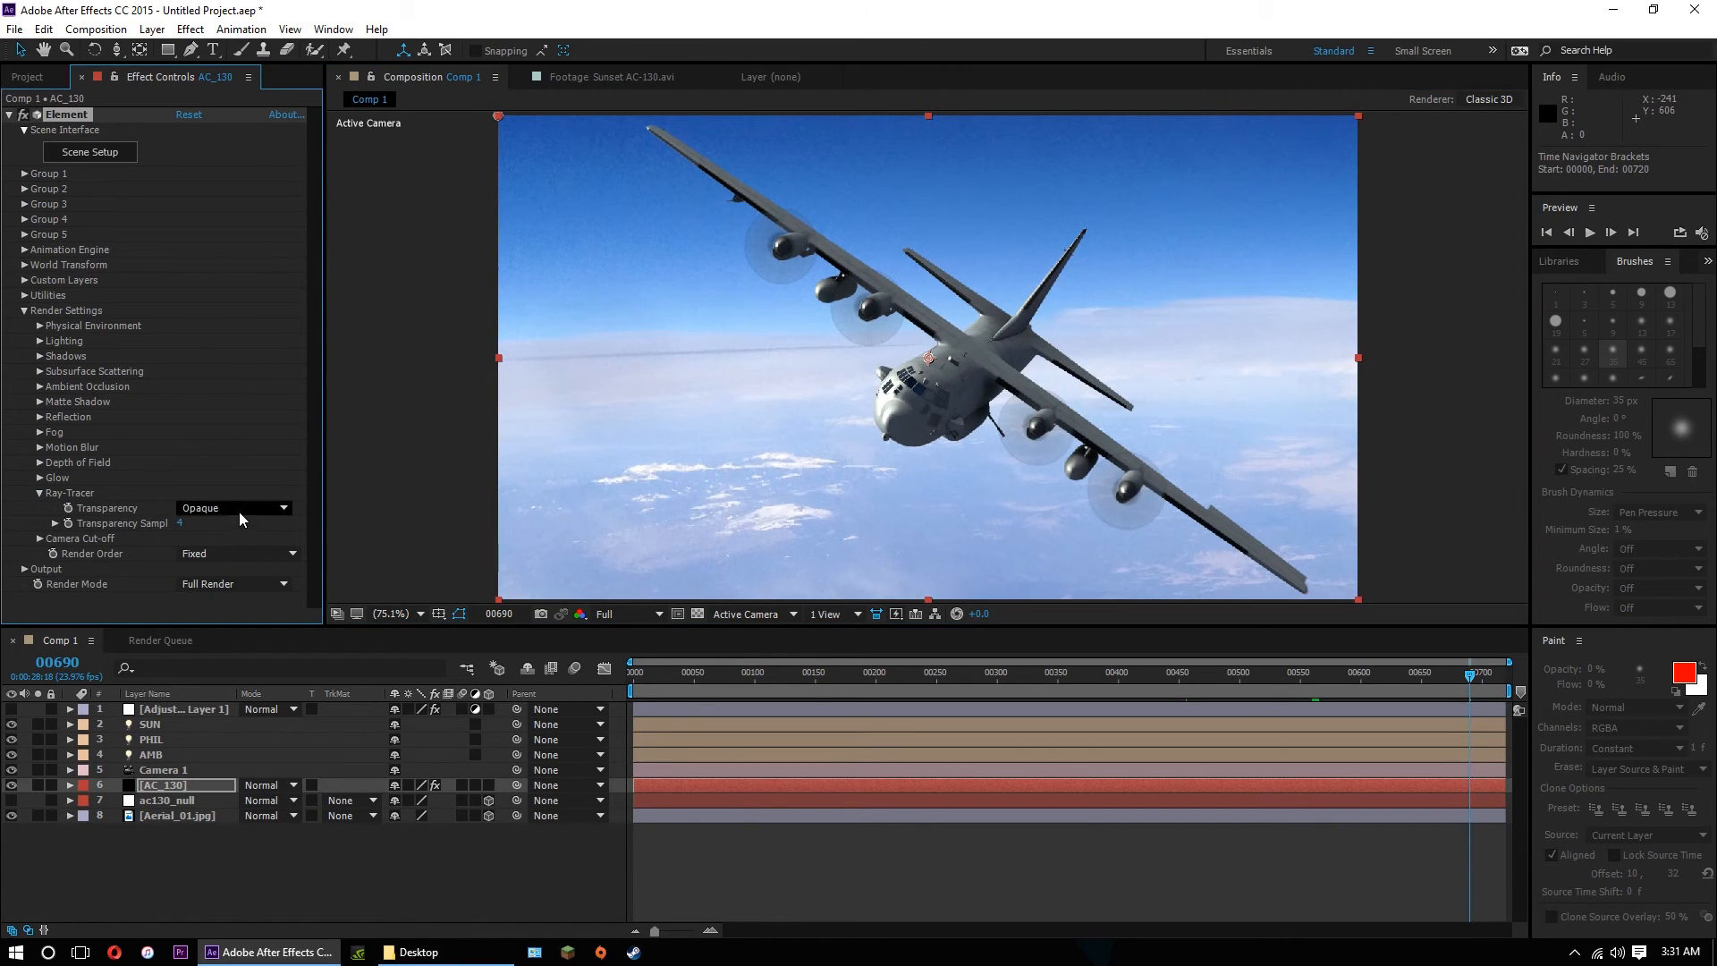
pyautogui.click(39, 493)
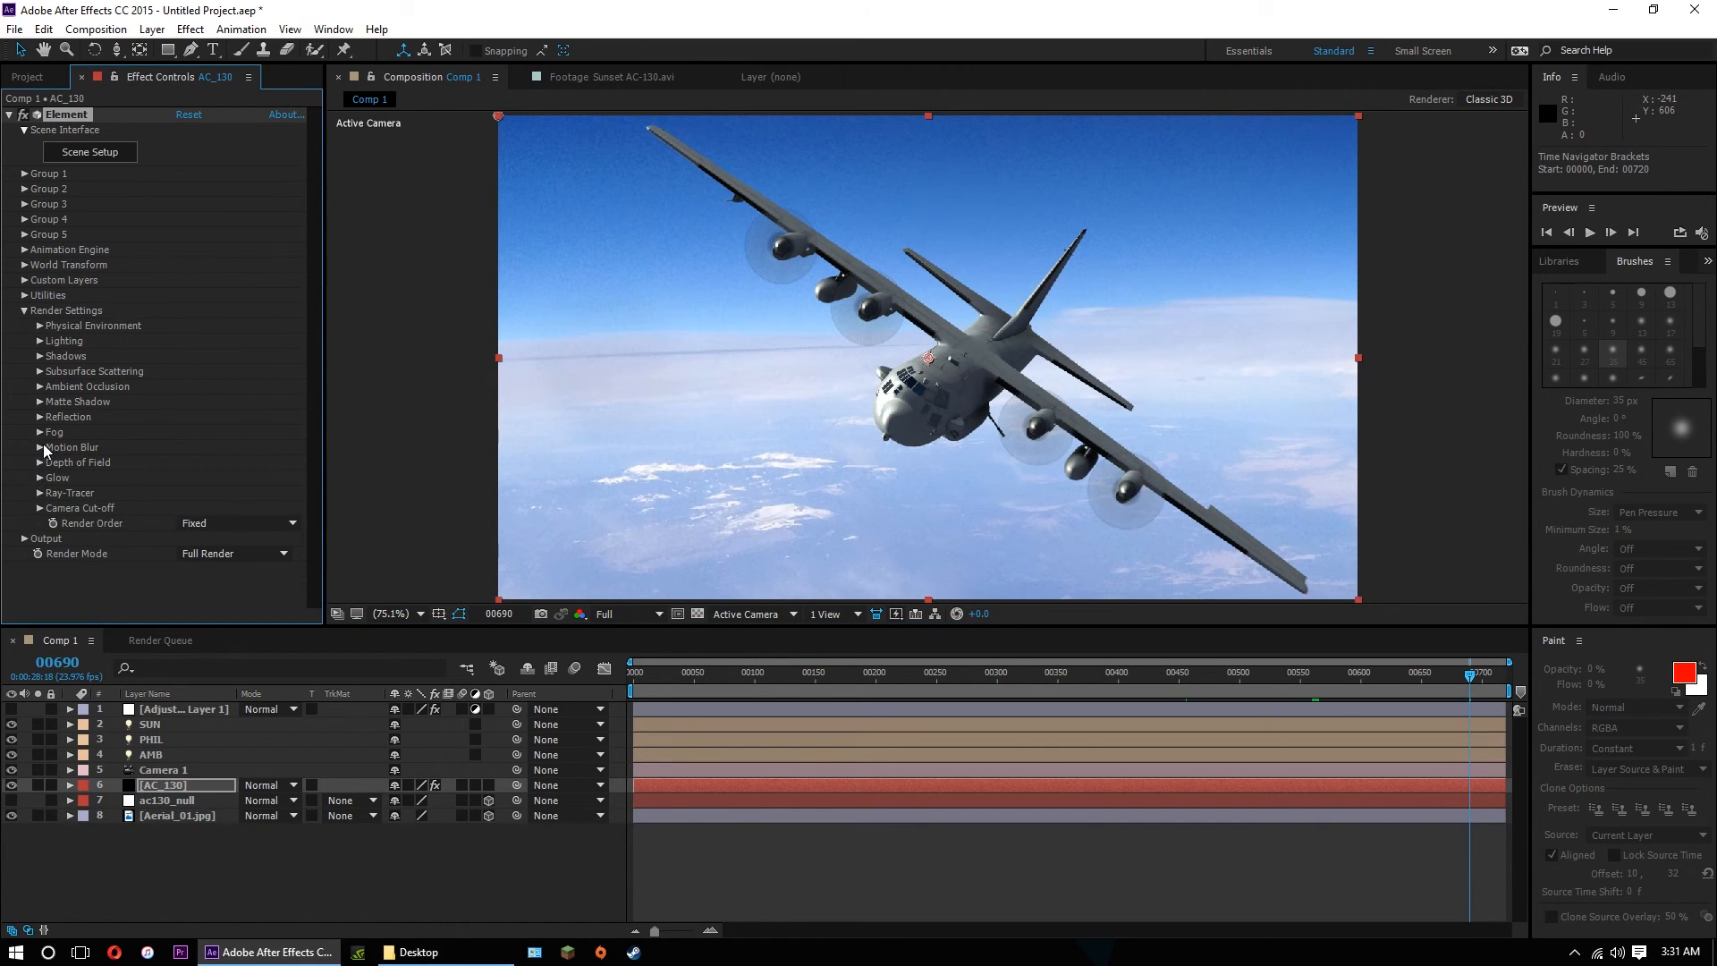
pyautogui.click(39, 386)
pyautogui.click(182, 402)
pyautogui.click(237, 447)
pyautogui.click(248, 458)
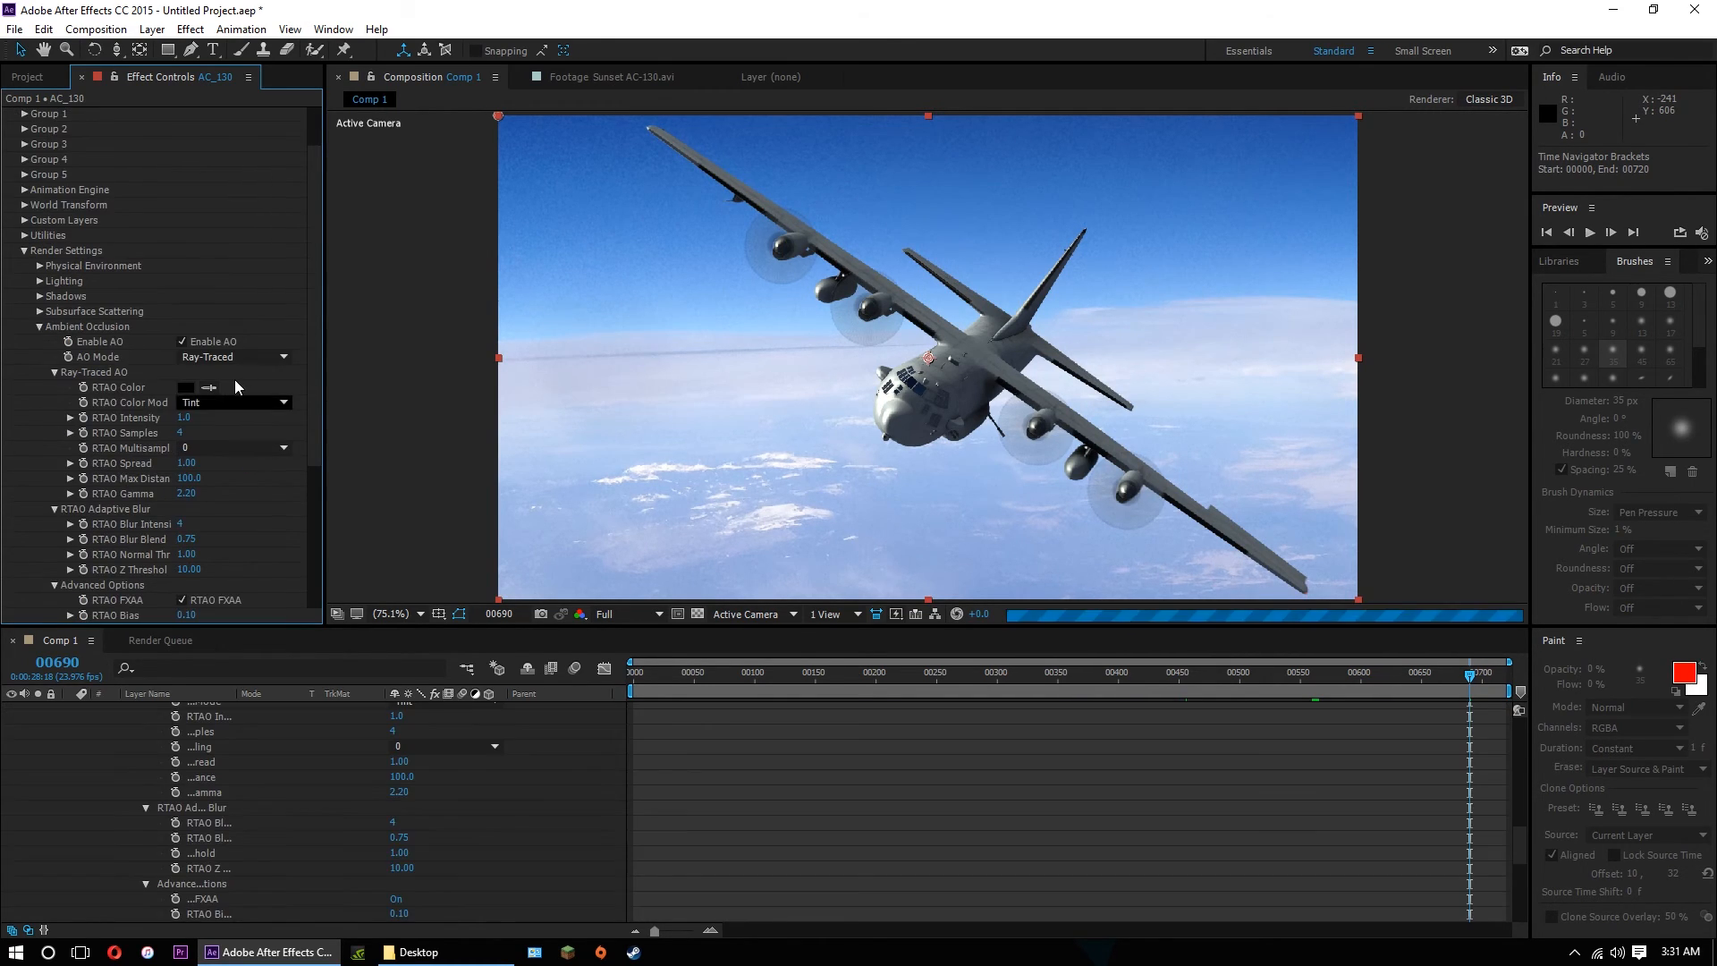
pyautogui.click(40, 326)
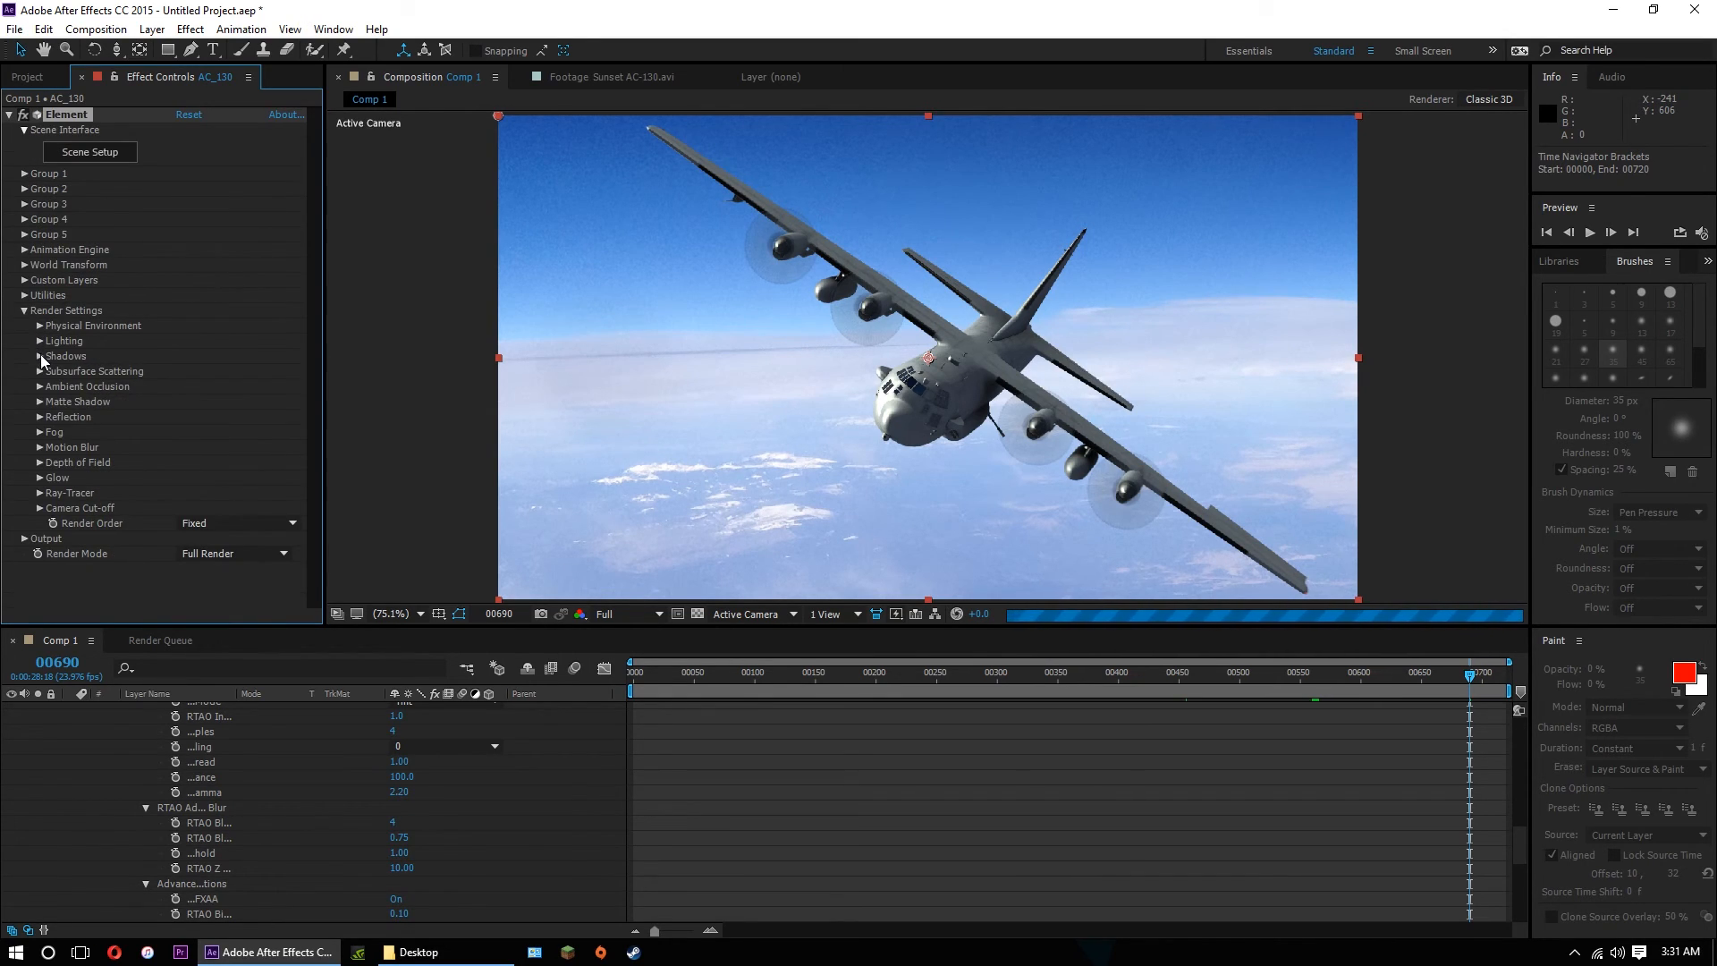
# Enable shadows in the Element effect's render settings.
pyautogui.click(40, 356)
pyautogui.click(181, 373)
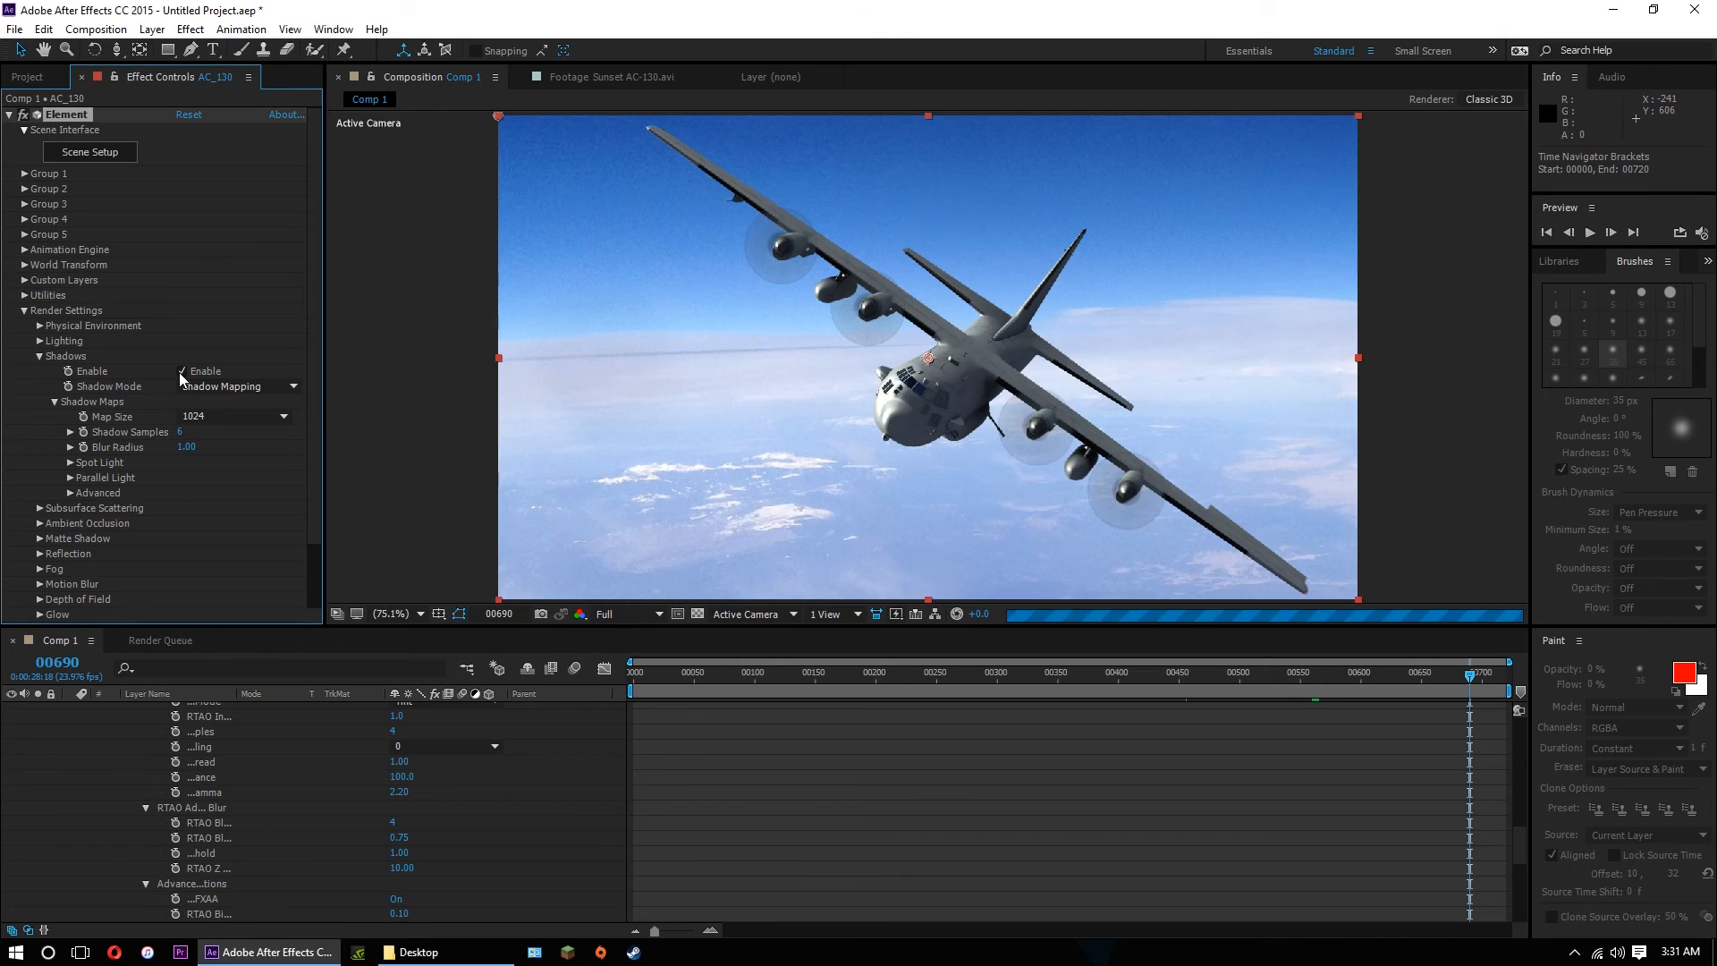